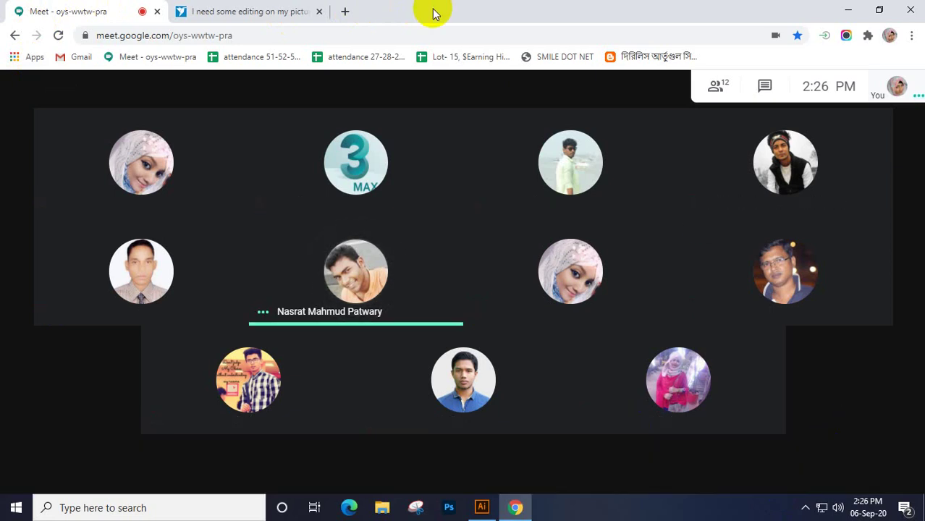
Hide the screen-sharing notice in the video meeting while presenting the entire screen
click(455, 137)
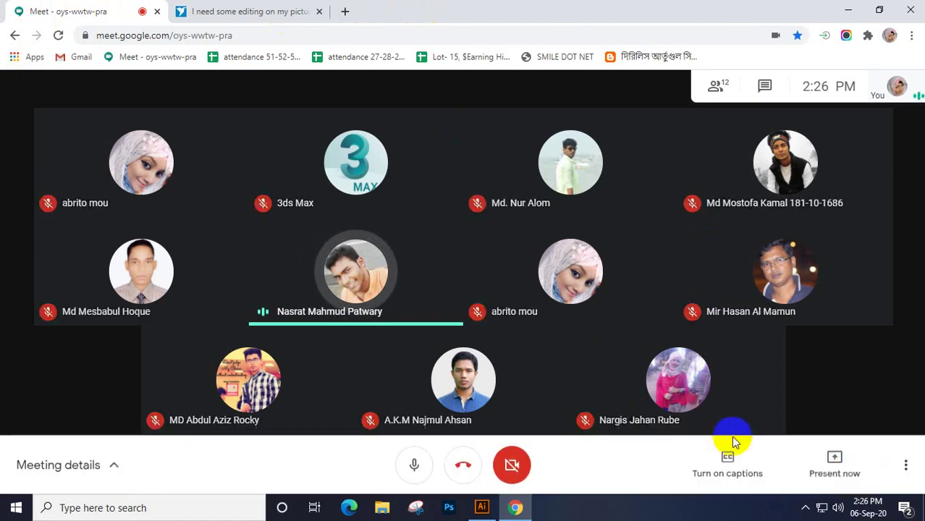
click(805, 507)
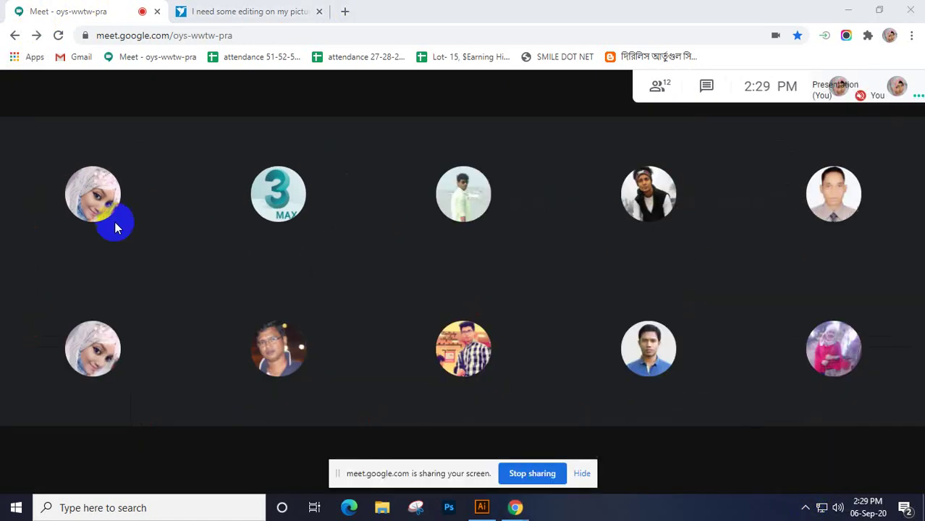
click(583, 474)
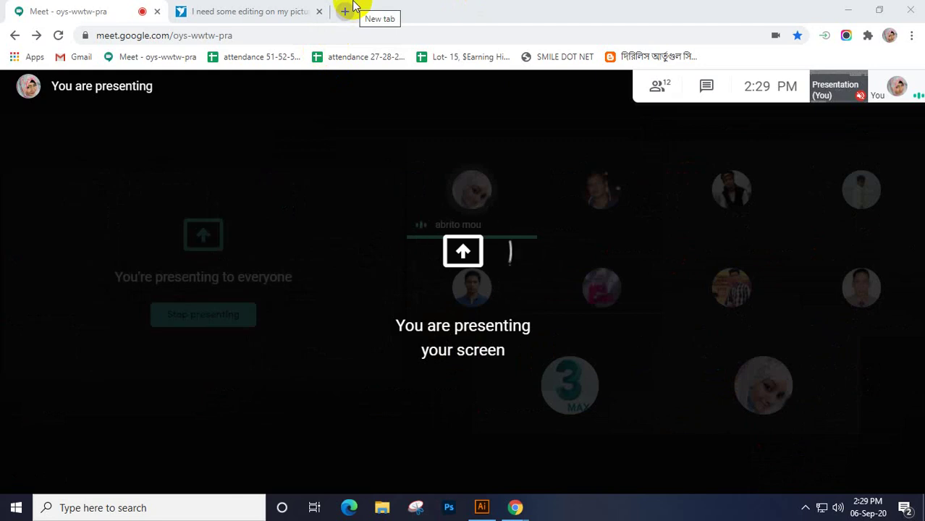
click(806, 508)
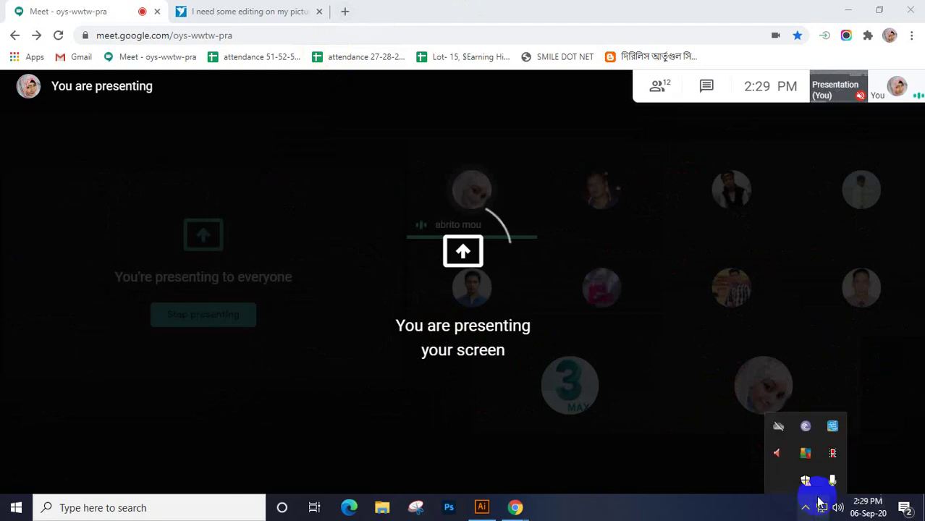
click(825, 459)
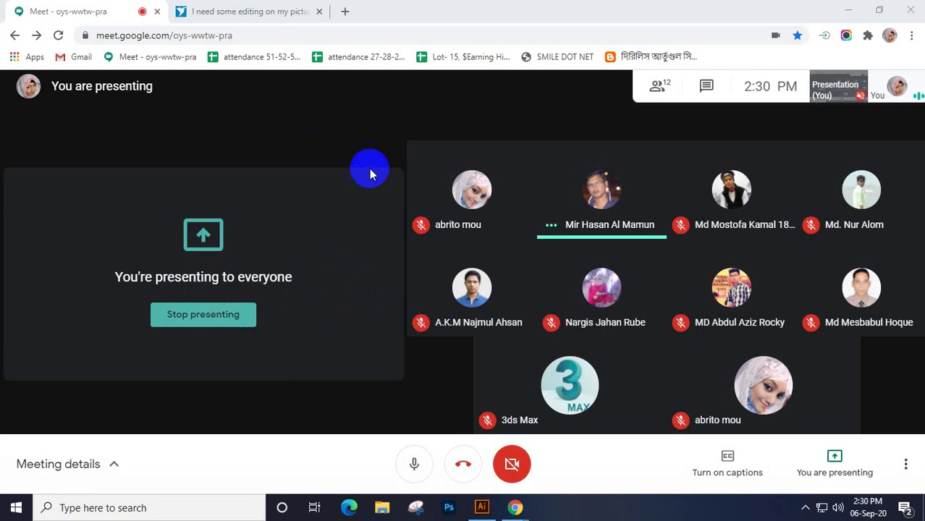
Switch to Illustrator and show the Untitled-1 document at 100% with an empty area beside the artboard in view
mouse_move(483, 511)
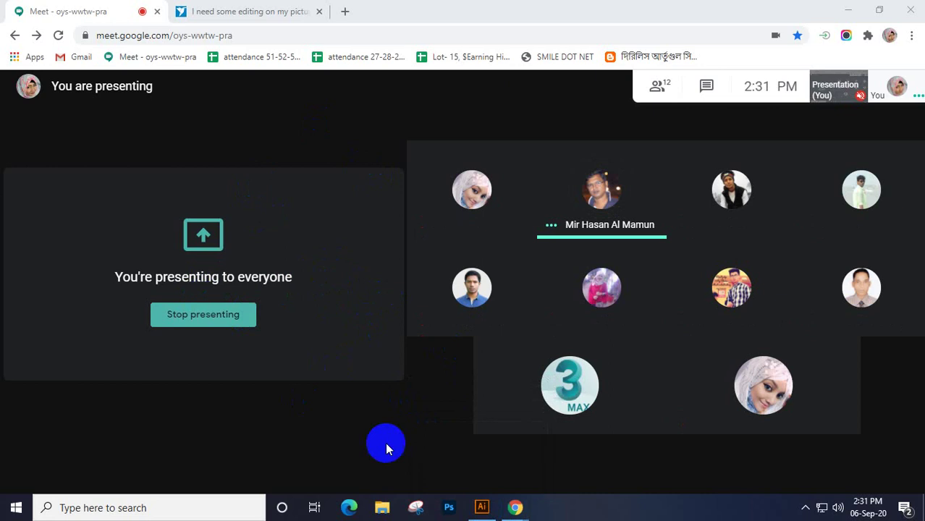
click(481, 507)
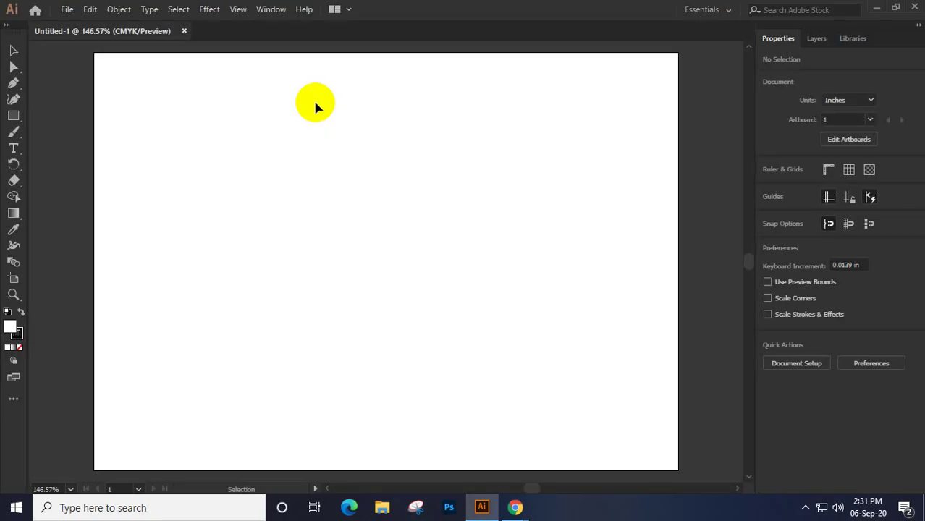
key(ctrl+1)
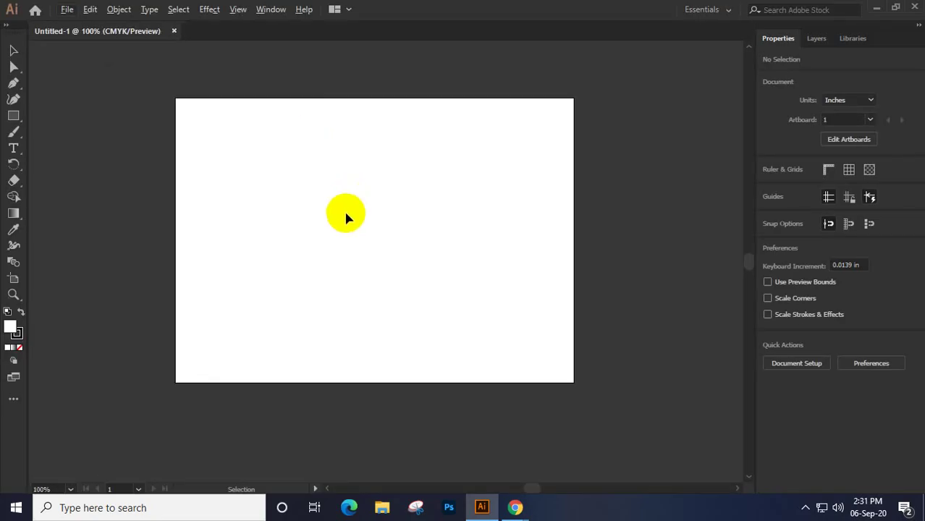
key(space)
mouse_move(431, 217)
mouse_down()
mouse_move(402, 261)
mouse_move(291, 258)
mouse_up()
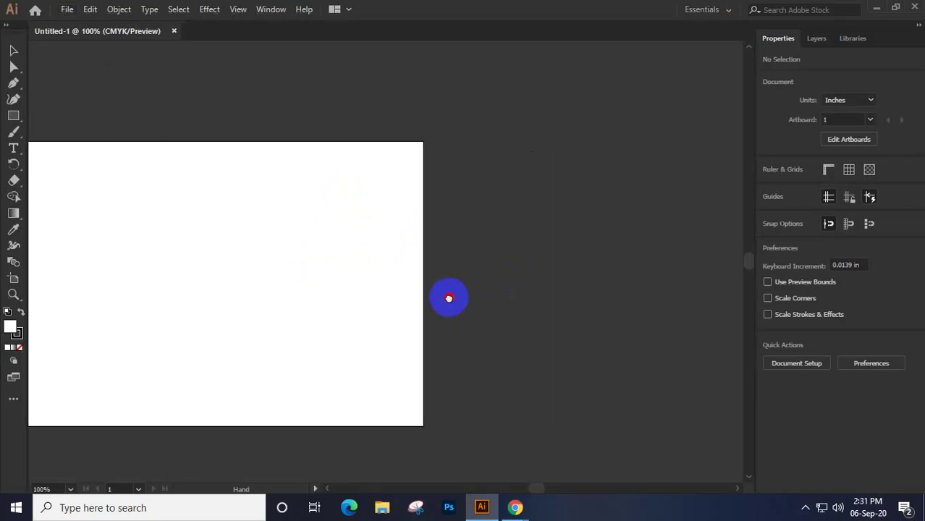
mouse_move(448, 297)
mouse_down()
mouse_move(171, 264)
mouse_move(106, 272)
mouse_up()
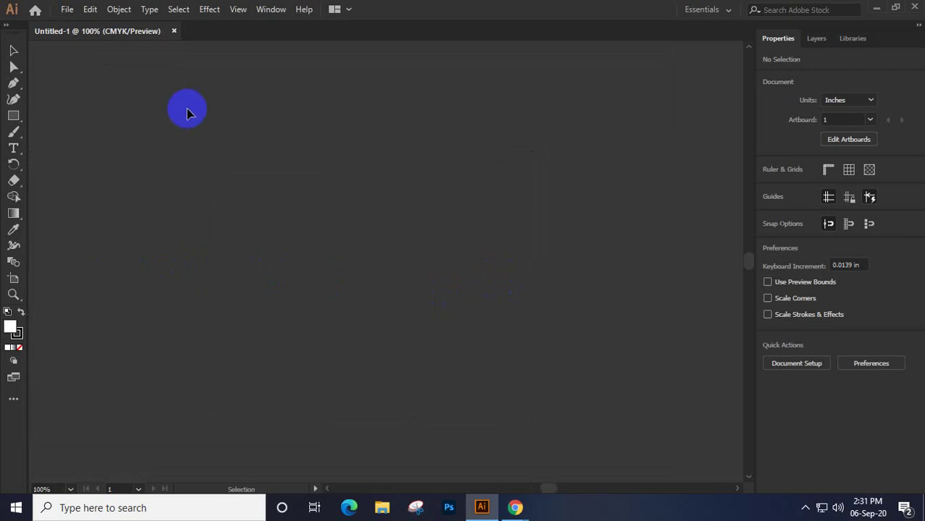
Display the full two-column toolbox and collapse the docked Properties, Layers and Libraries panels to labelled icons
click(270, 11)
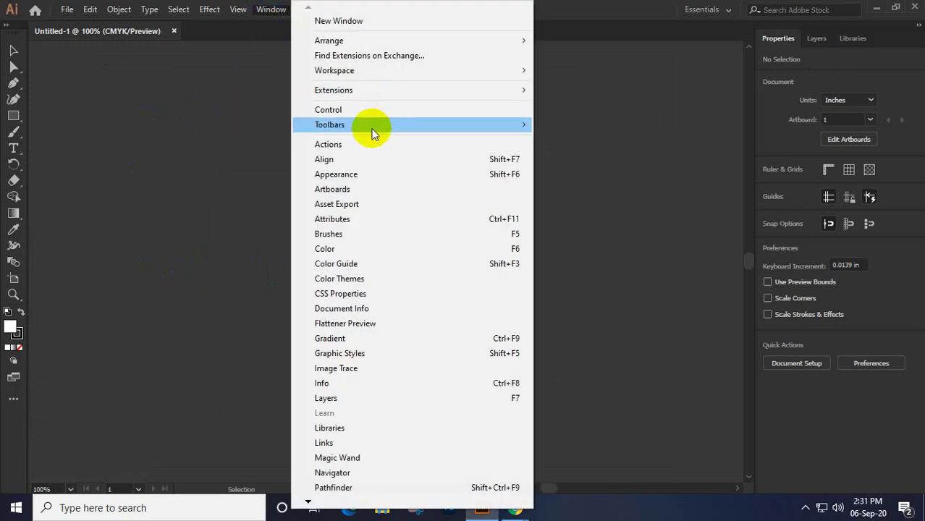
mouse_move(371, 127)
click(550, 126)
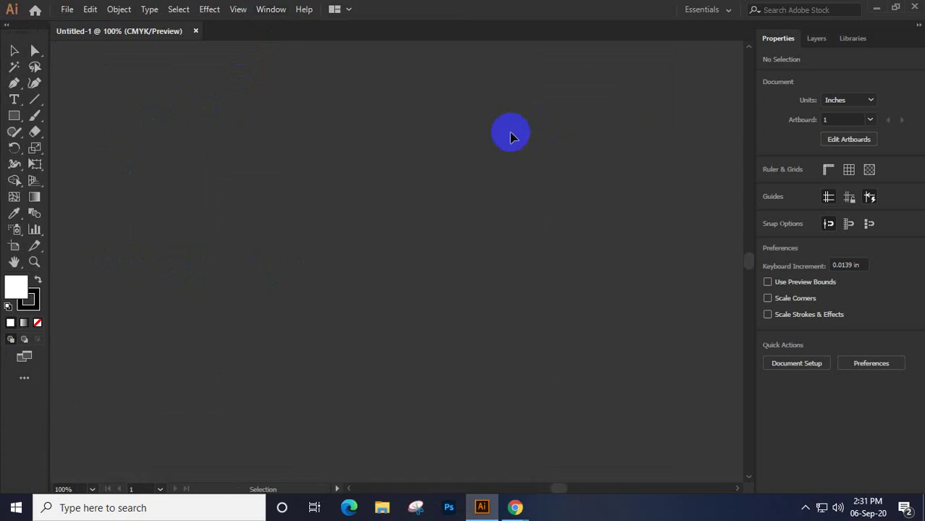
click(917, 29)
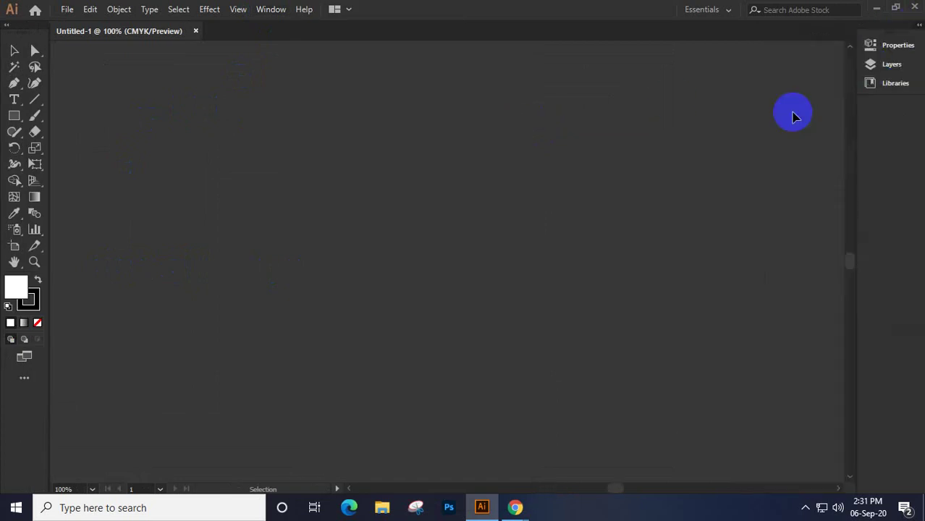
Show the Align panel and dock its group with Transform and Pathfinder below Libraries
click(271, 10)
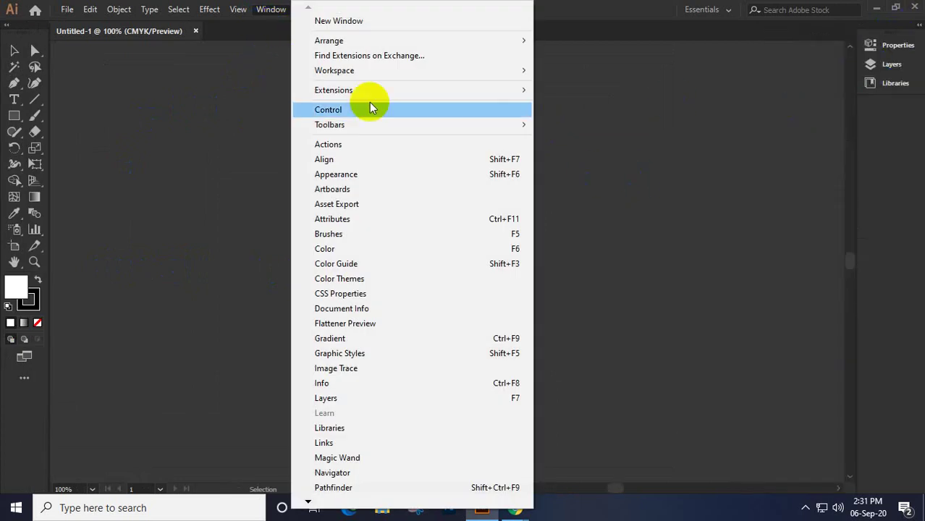
click(365, 161)
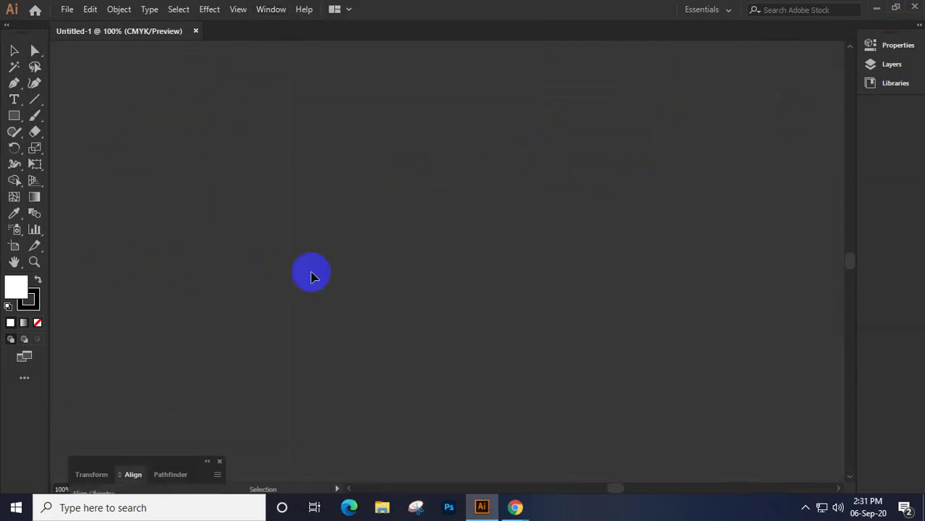
drag(160, 462, 910, 120)
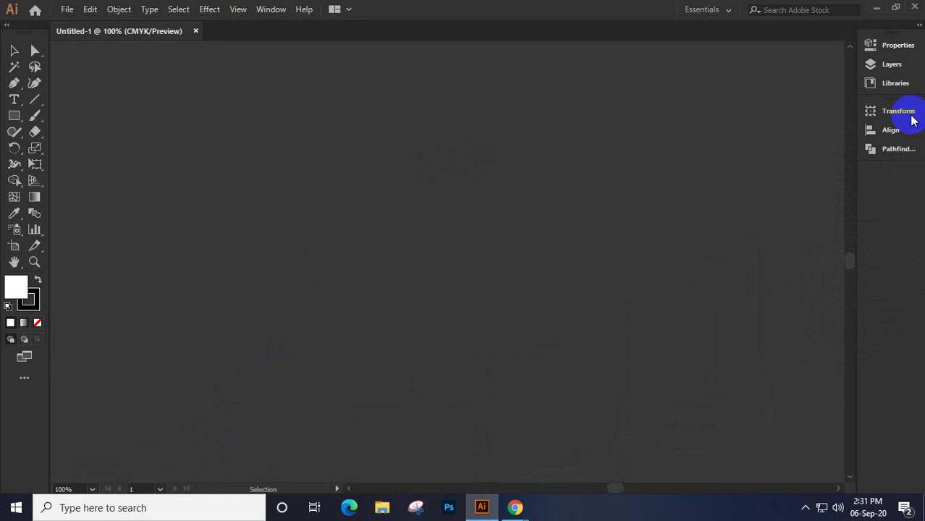
Show the Color panel and dock its group with Color Guide below Pathfinder
click(270, 10)
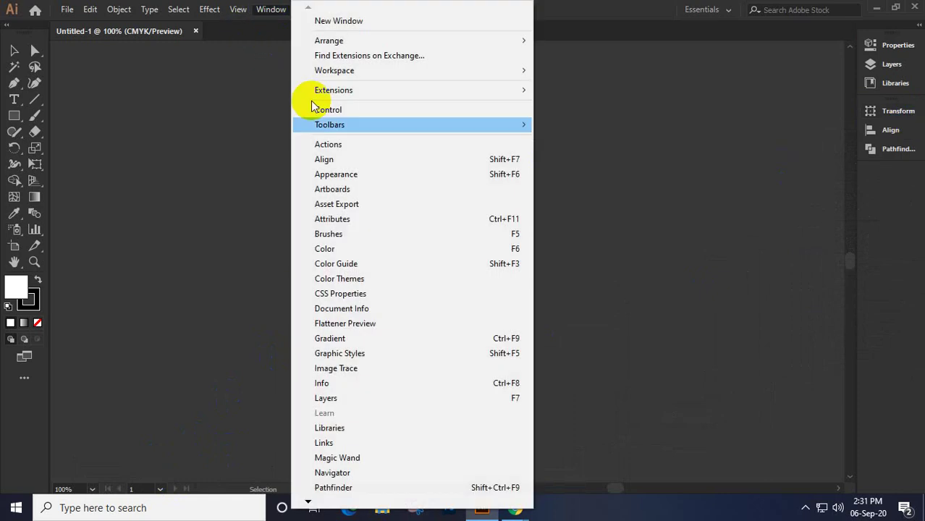
click(171, 95)
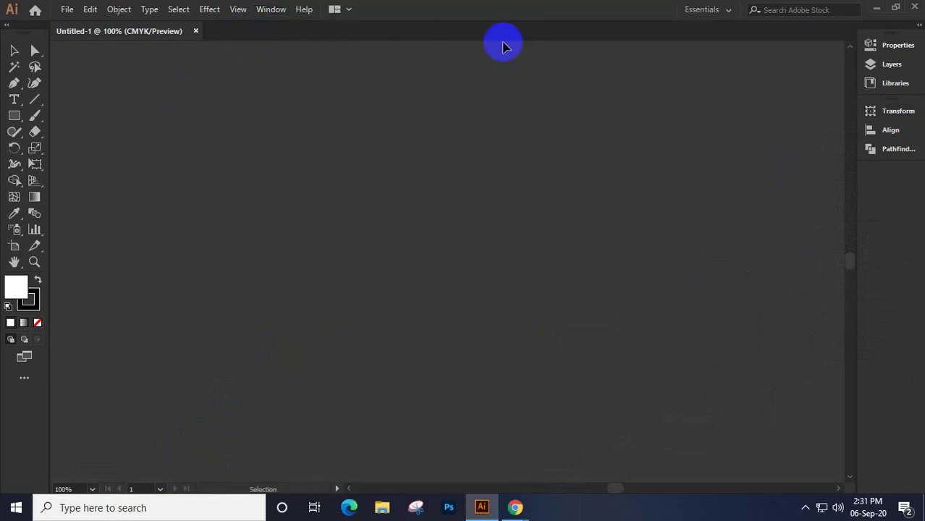
click(271, 10)
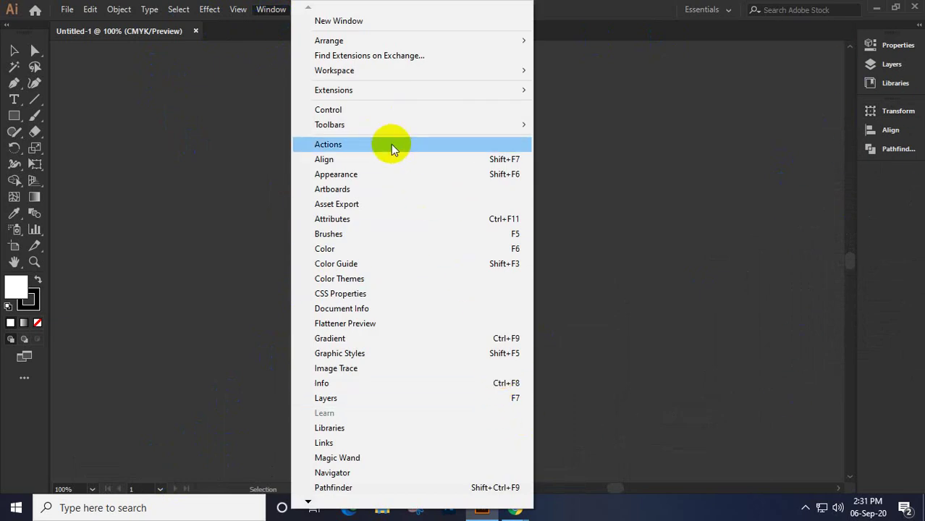
click(372, 249)
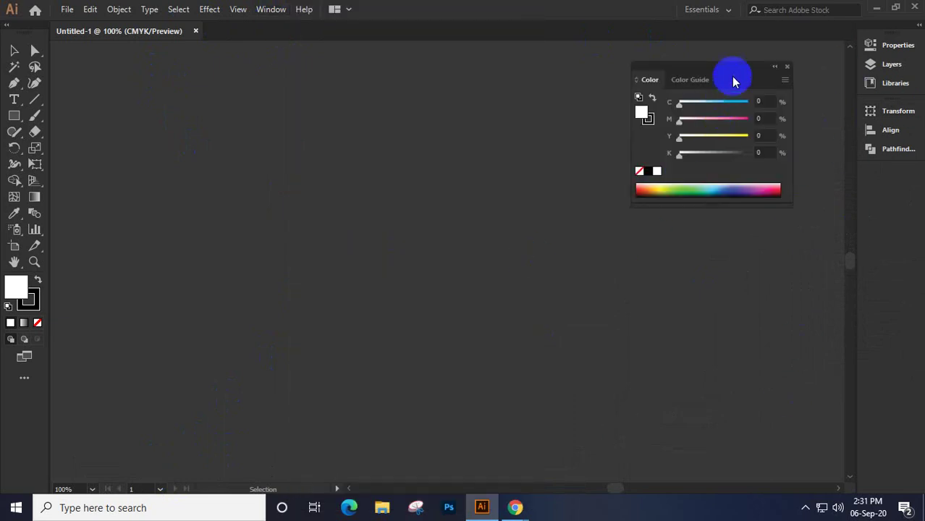
drag(733, 78, 898, 182)
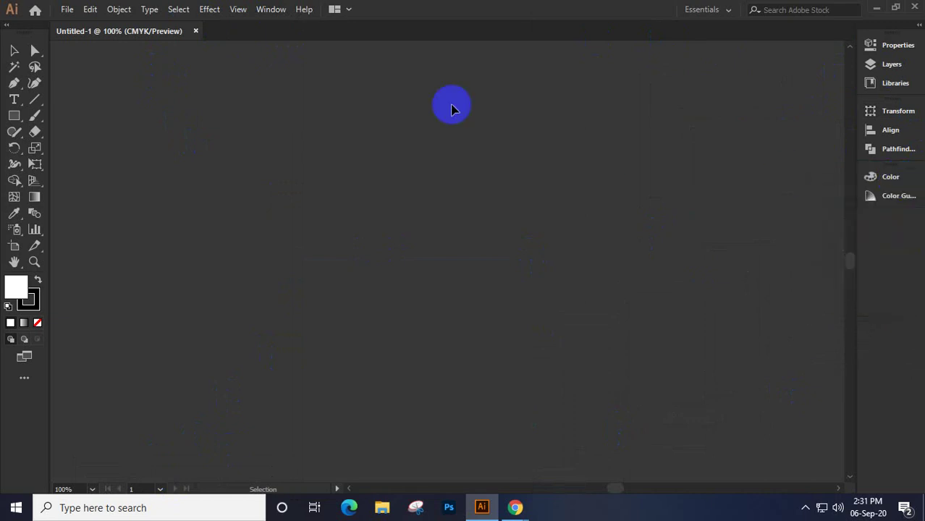
Show the Gradient panel and dock it as its own group below Color Guide
click(271, 10)
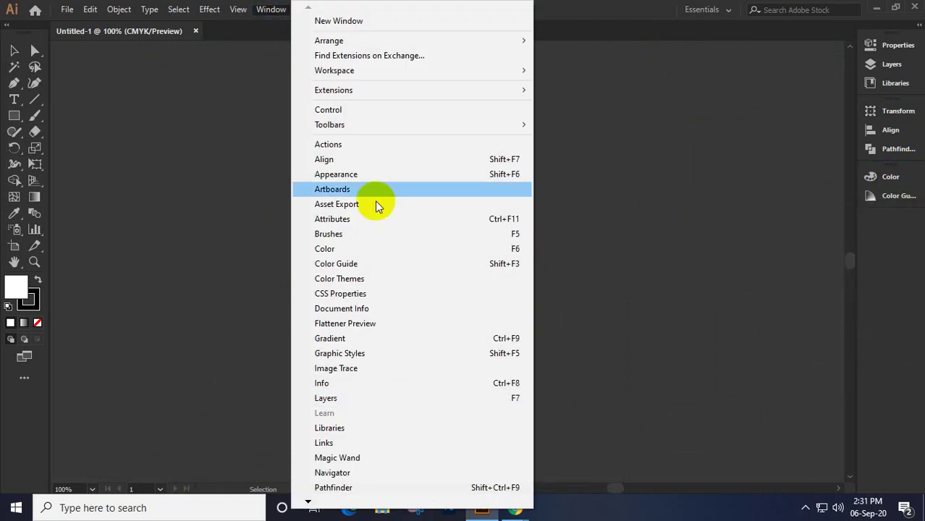
click(372, 338)
drag(568, 393, 895, 232)
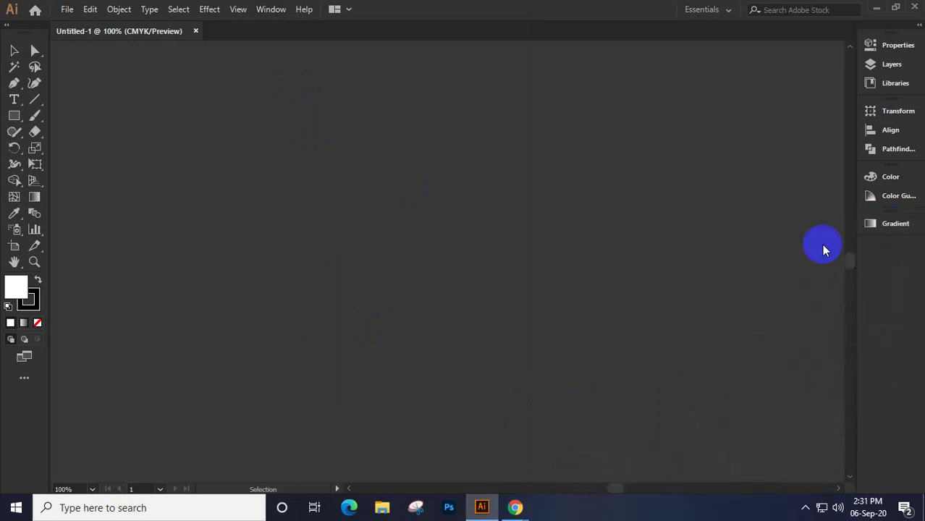
click(269, 10)
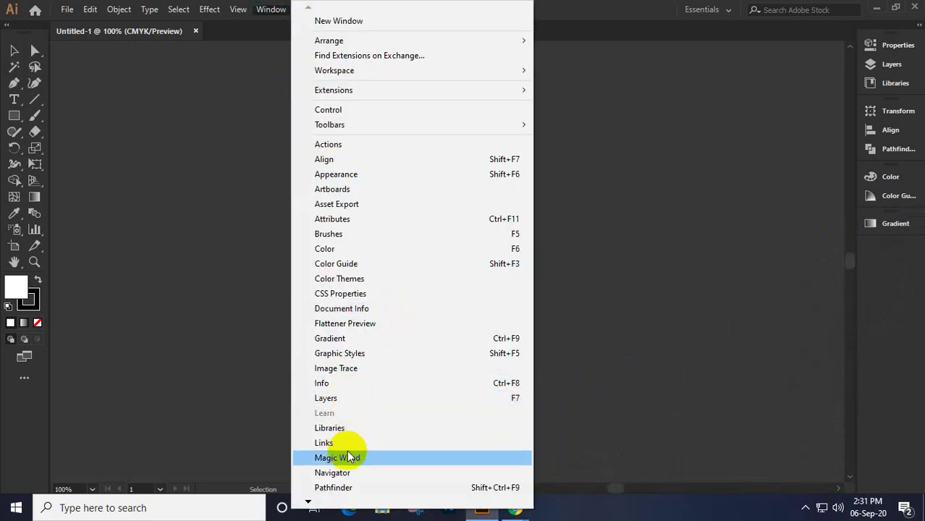
click(343, 490)
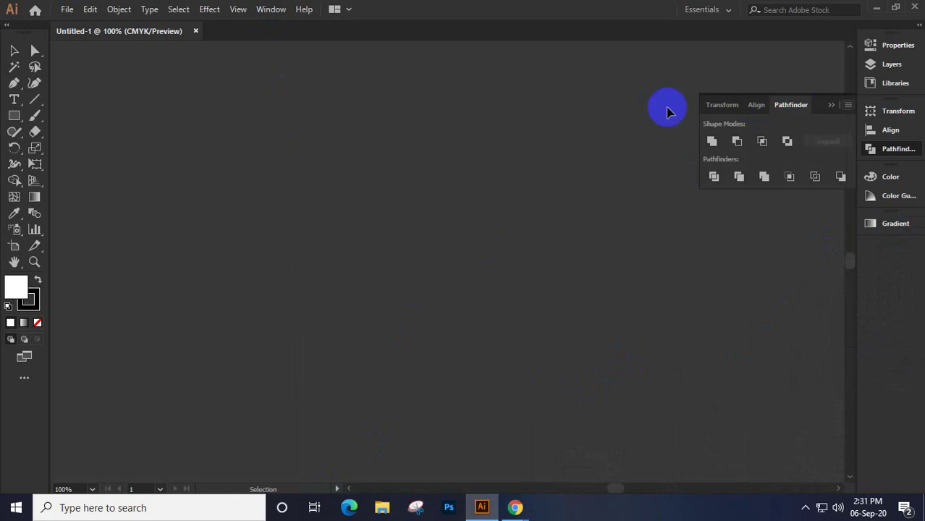
click(268, 9)
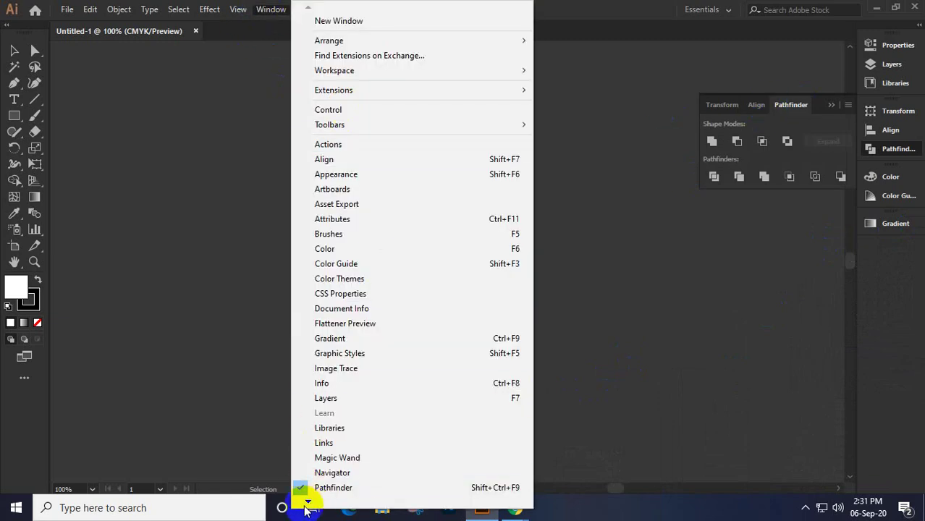
mouse_move(310, 506)
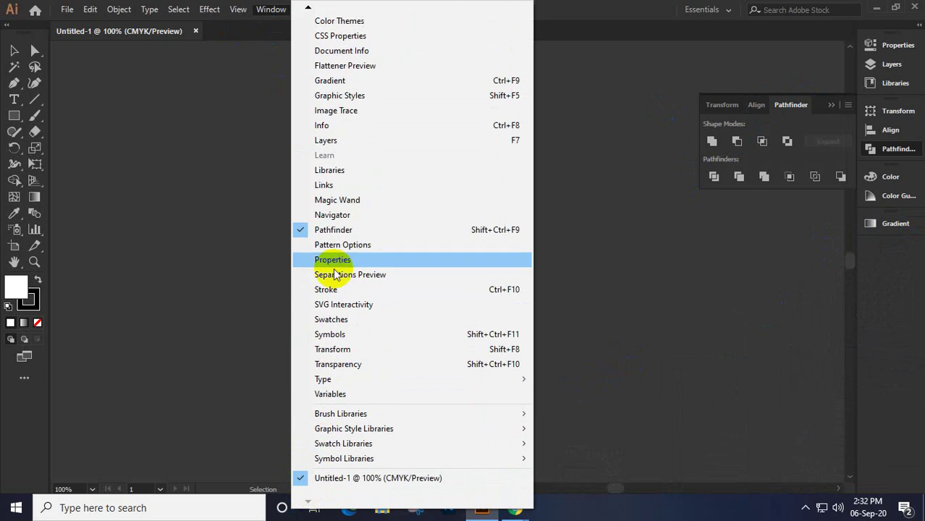
click(336, 230)
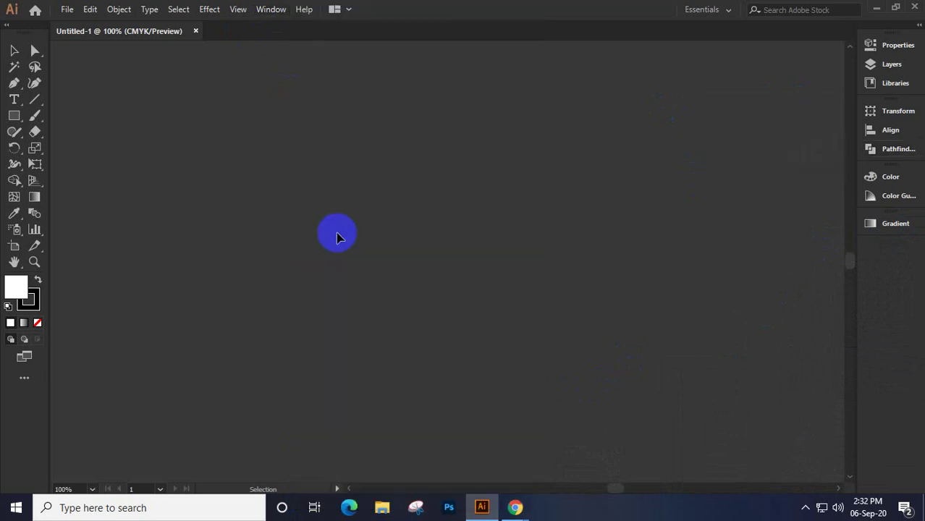
Dock the Character, Paragraph and OpenType group below Gradient and move the Transform, Align and Pathfinder group beneath it
click(269, 9)
mouse_move(336, 379)
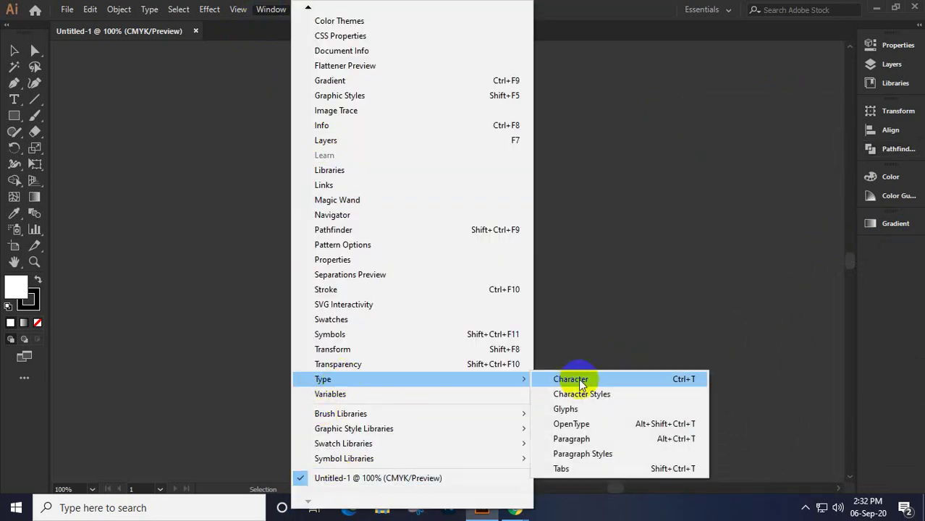
click(579, 380)
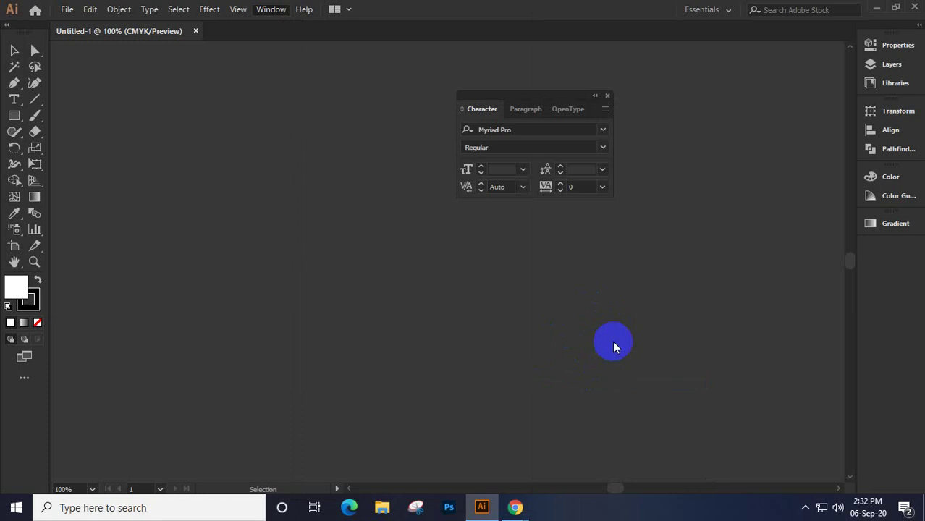
drag(543, 99, 900, 247)
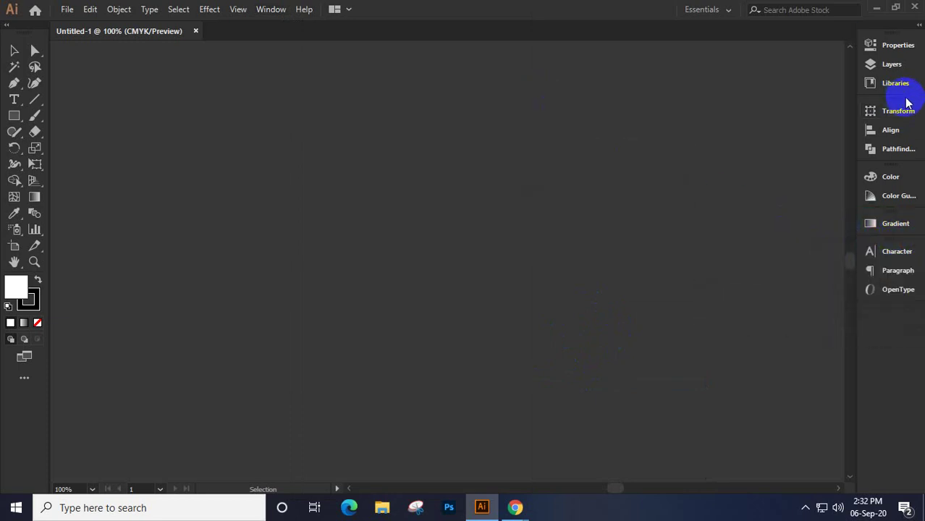
drag(907, 102, 908, 325)
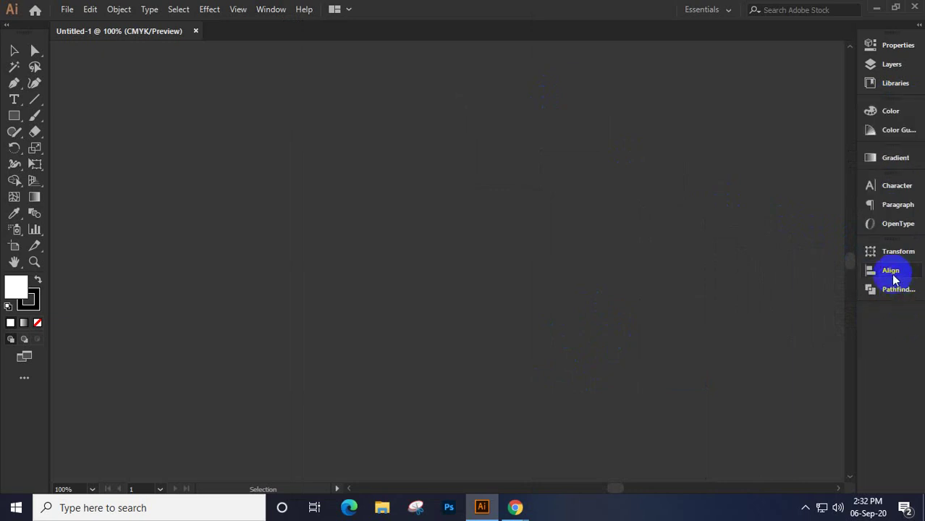
Show the Swatches panel and dock its group with Brushes and Symbols below Pathfinder
click(278, 10)
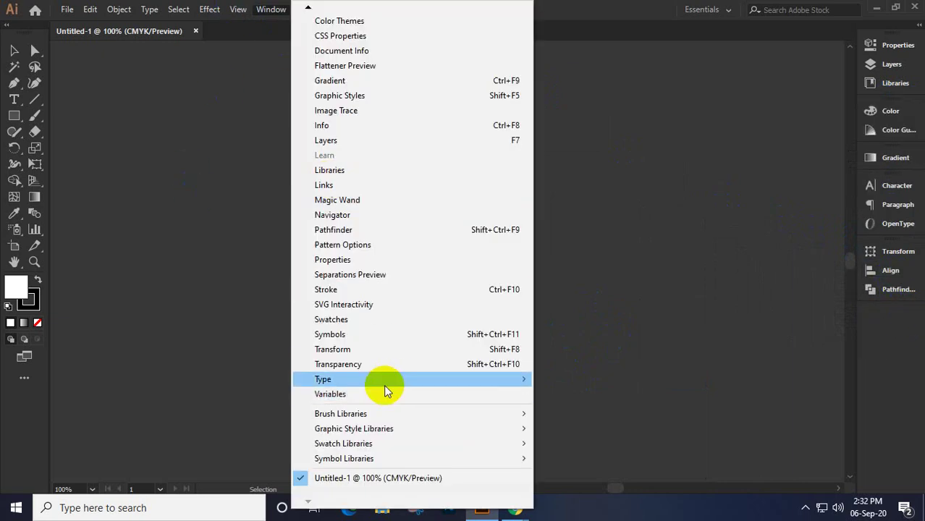
click(361, 320)
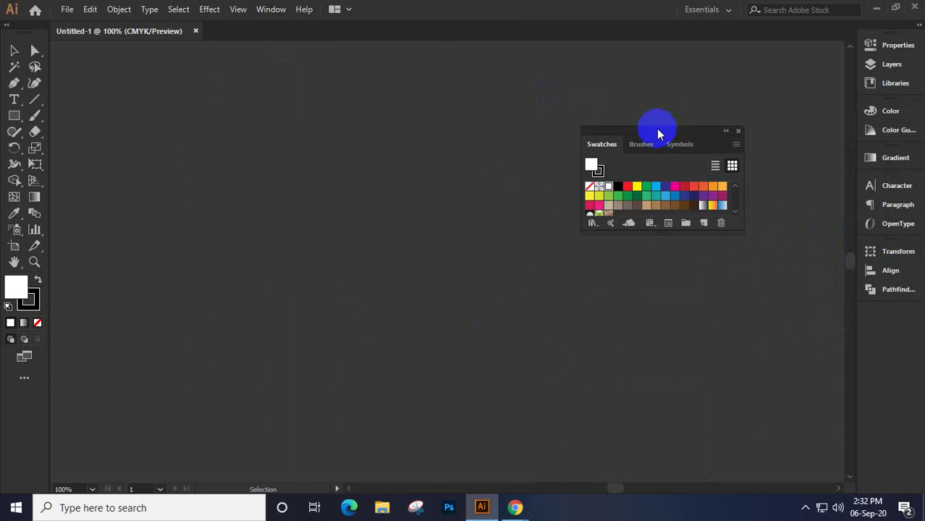
mouse_move(658, 133)
mouse_down()
mouse_move(847, 302)
mouse_move(897, 319)
mouse_up()
click(265, 10)
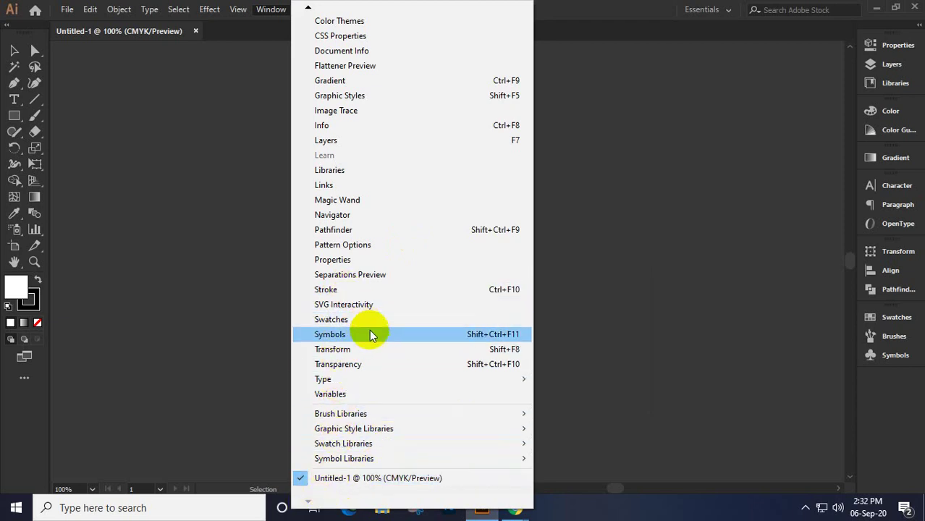
mouse_move(369, 418)
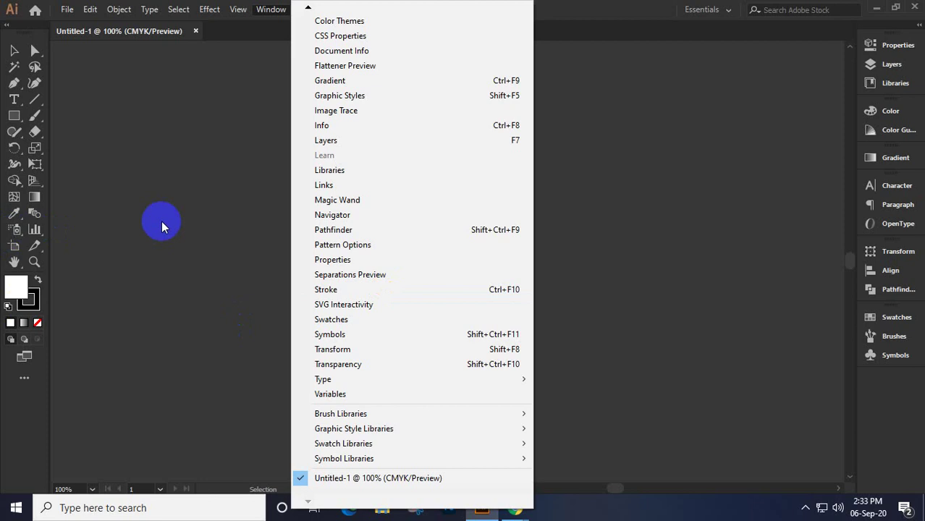
click(162, 225)
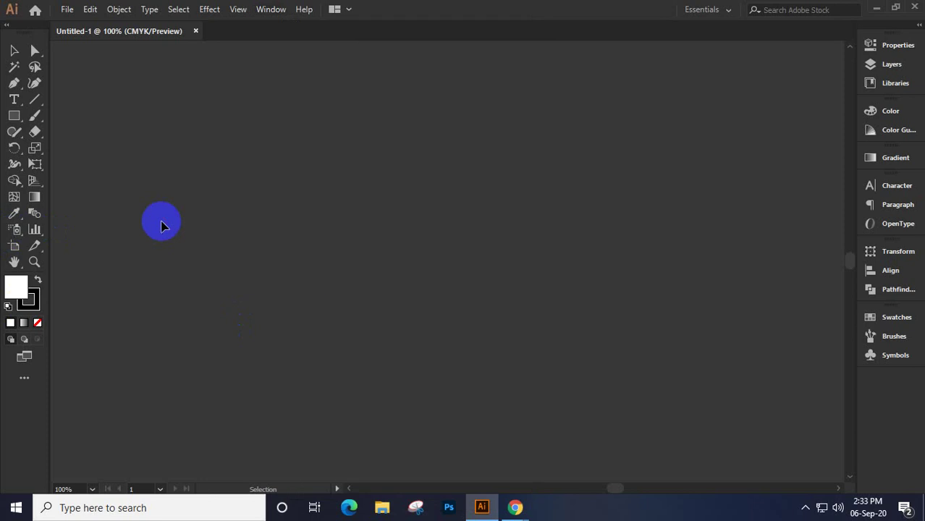
Draw several freehand curves across the empty canvas with the Paintbrush tool
click(13, 134)
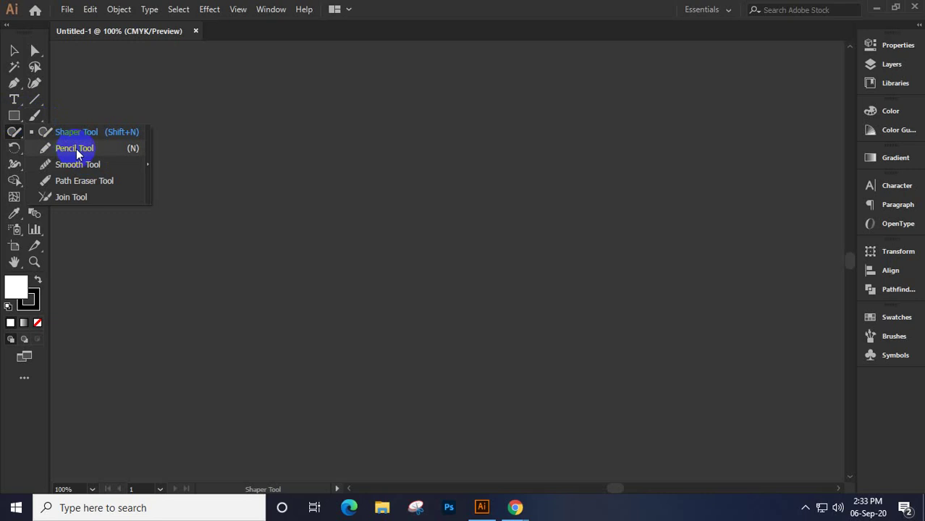
click(35, 117)
mouse_move(35, 117)
mouse_down()
mouse_move(116, 124)
mouse_move(108, 120)
mouse_up()
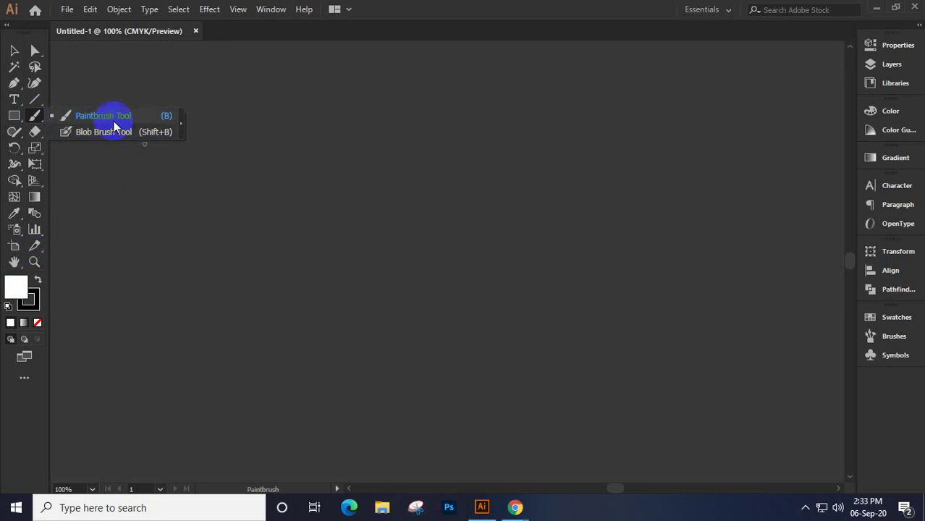
click(105, 117)
mouse_move(122, 222)
mouse_down()
mouse_move(309, 126)
mouse_move(431, 94)
mouse_up()
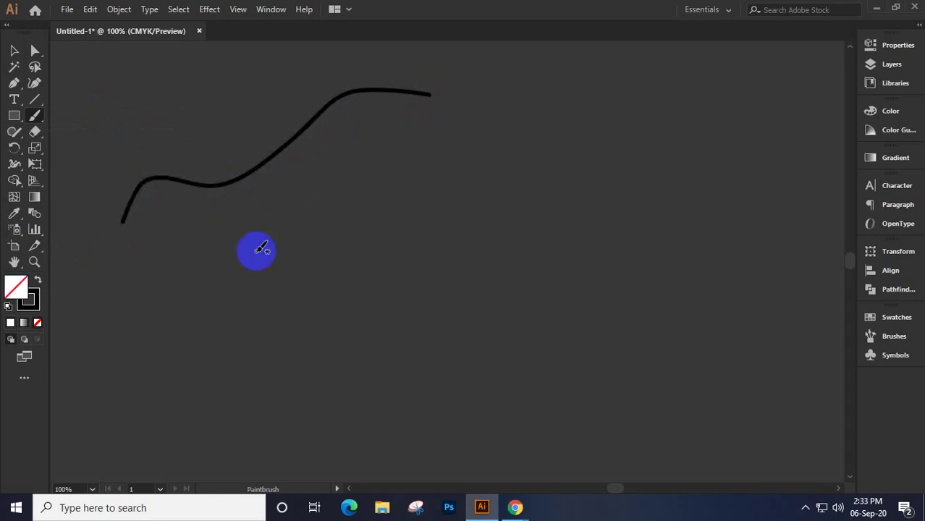
mouse_move(322, 173)
mouse_down()
mouse_move(313, 284)
mouse_move(272, 387)
mouse_up()
mouse_move(393, 165)
mouse_down()
mouse_move(418, 269)
mouse_move(394, 387)
mouse_up()
mouse_move(528, 324)
mouse_down()
mouse_move(440, 252)
mouse_move(523, 153)
mouse_move(537, 259)
mouse_move(497, 286)
mouse_move(544, 276)
mouse_move(583, 223)
mouse_move(646, 172)
mouse_move(523, 305)
mouse_move(675, 212)
mouse_up()
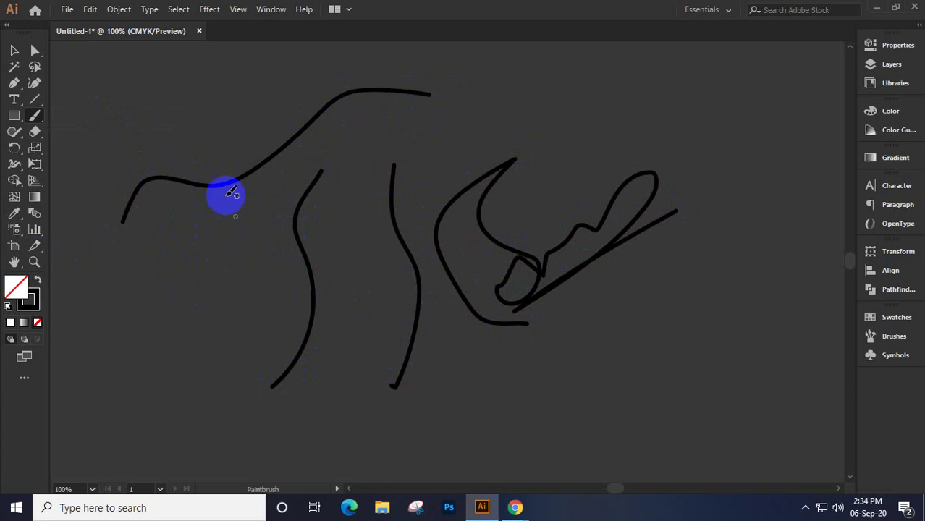
Select all the drawn brush strokes, delete them and reactivate the Paintbrush tool
click(10, 51)
drag(160, 103, 634, 368)
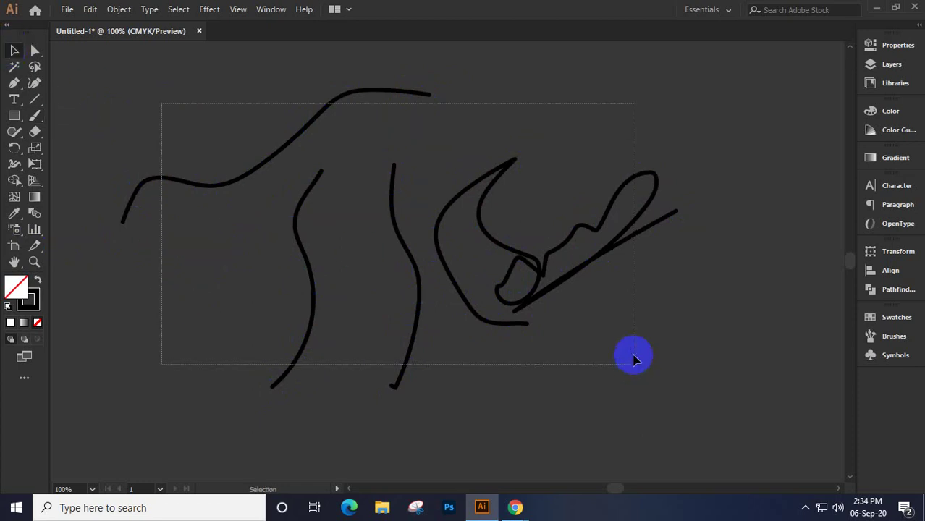
click(35, 115)
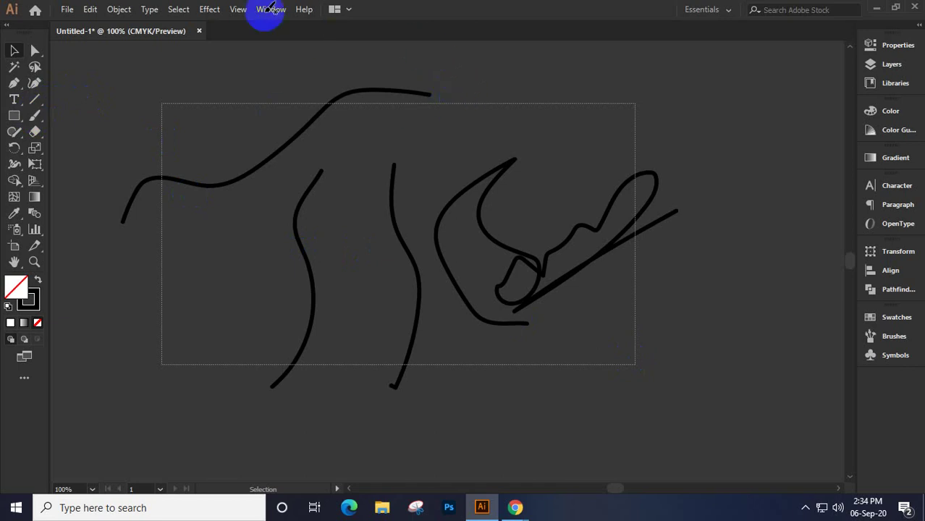
key(Delete)
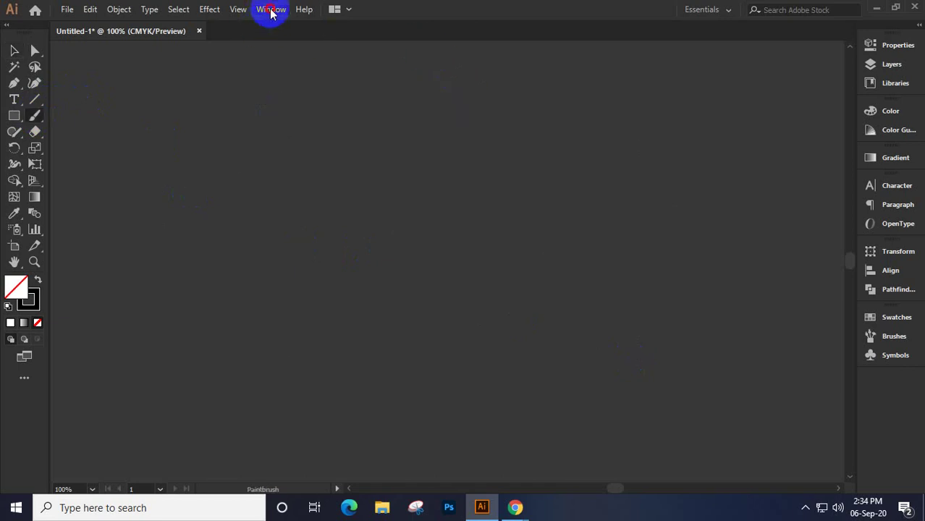
Show the Brushes panel from the docked Swatches, Brushes and Symbols group
click(271, 11)
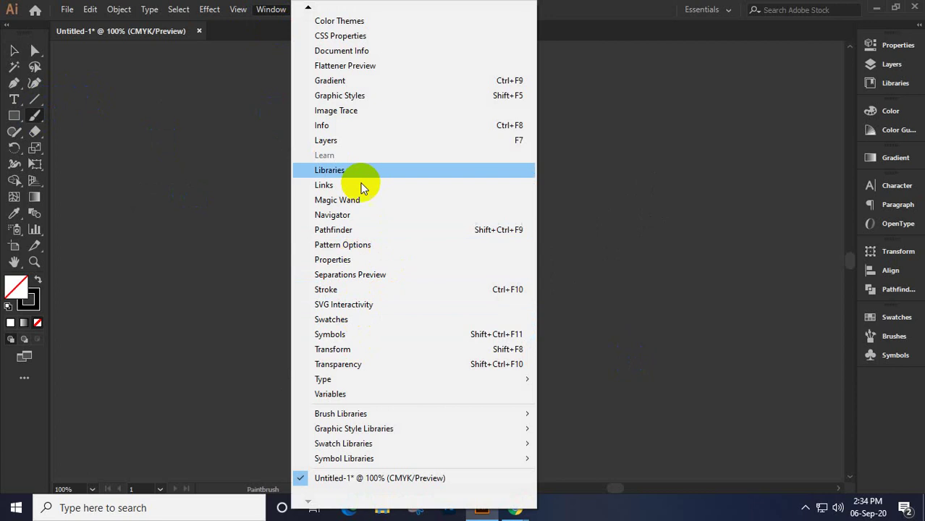
click(322, 9)
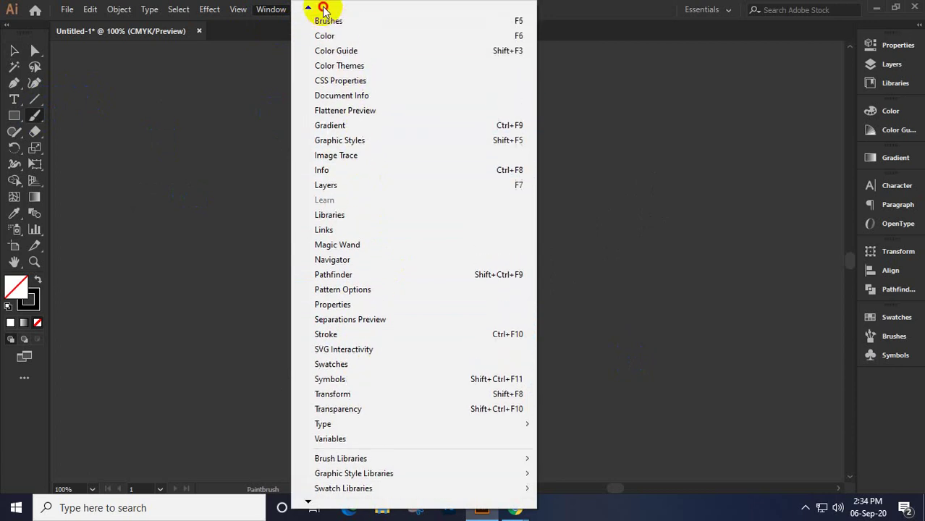
click(351, 64)
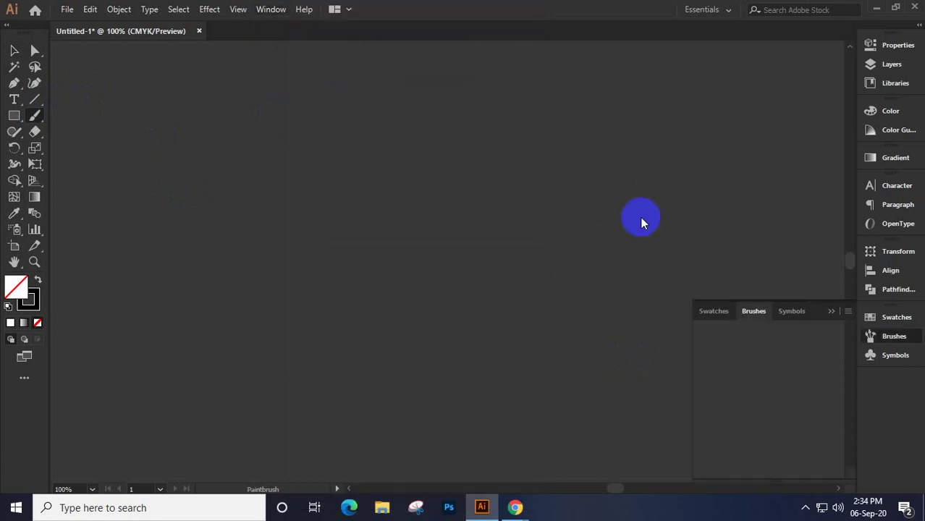
click(743, 326)
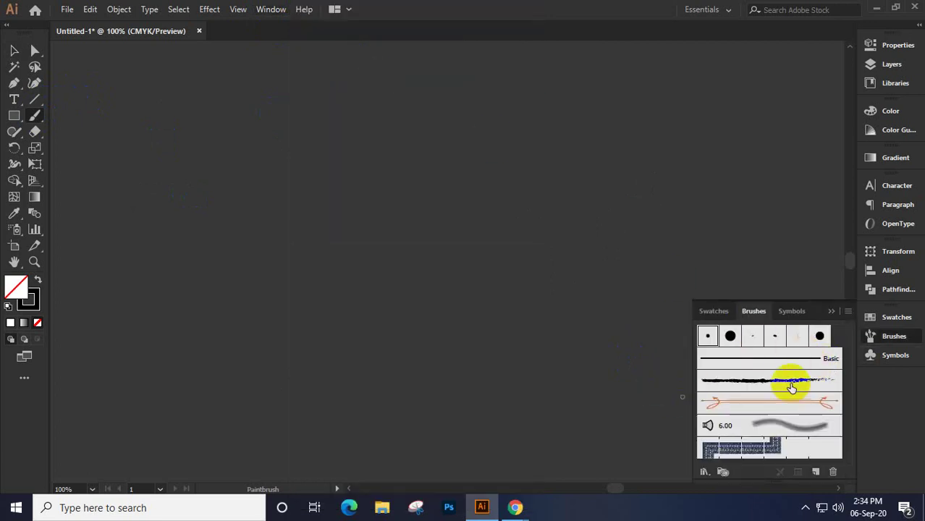
Open the Calligraphic Brush Options of the 5 pt. Round brush and move the dialog clear of the brush list
click(729, 336)
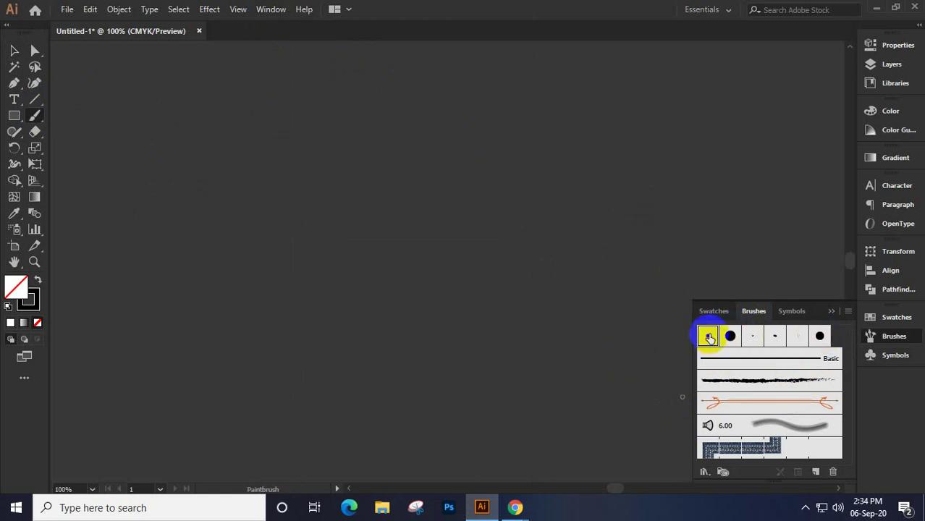
double_click(708, 337)
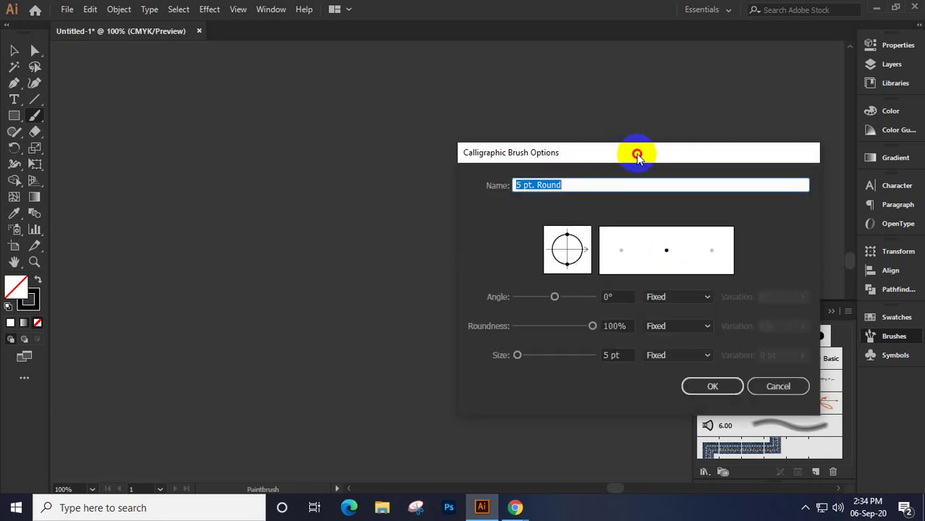
drag(636, 150, 454, 124)
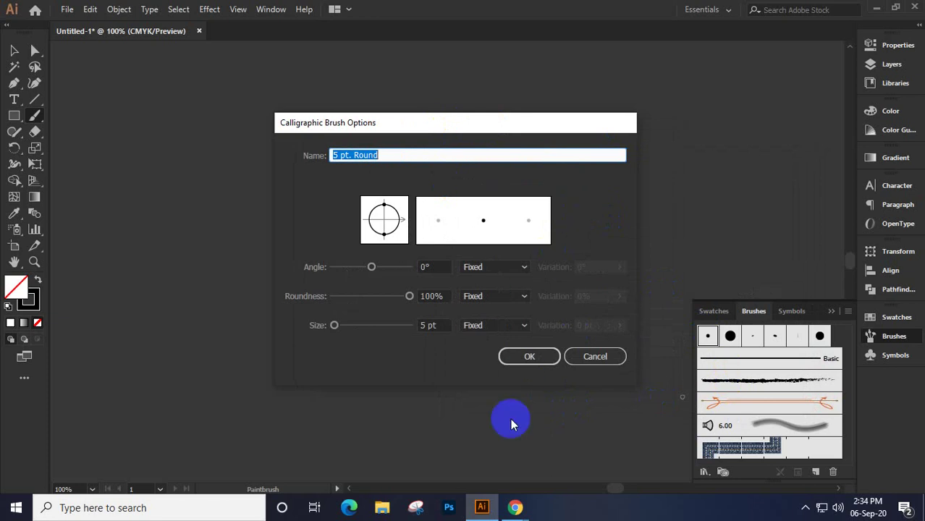
Switch to the Google Meet call in Chrome, return to Illustrator and cancel the 5 pt. Round brush options
click(515, 507)
click(492, 464)
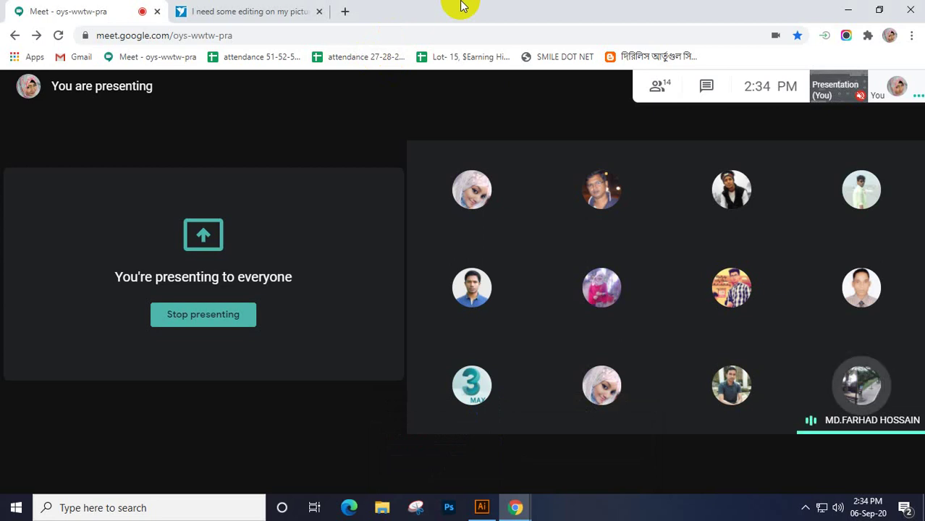
click(319, 12)
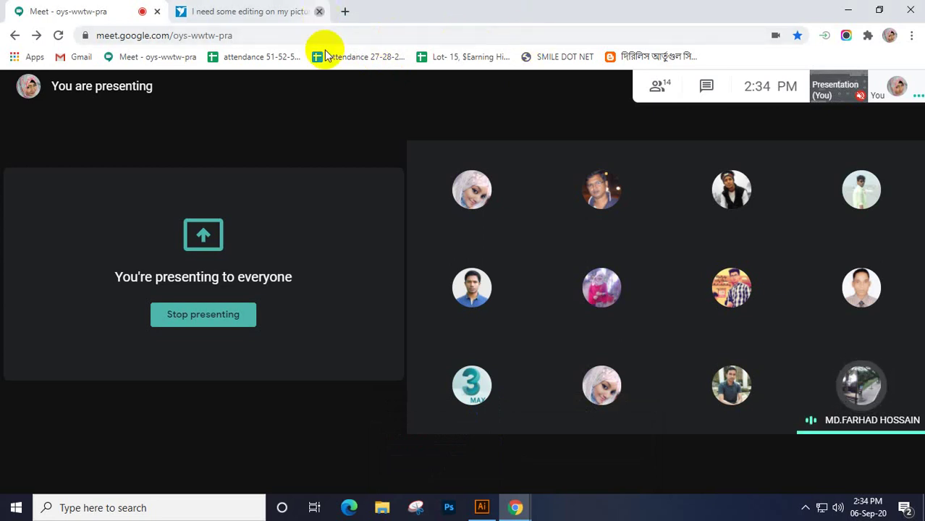
click(481, 507)
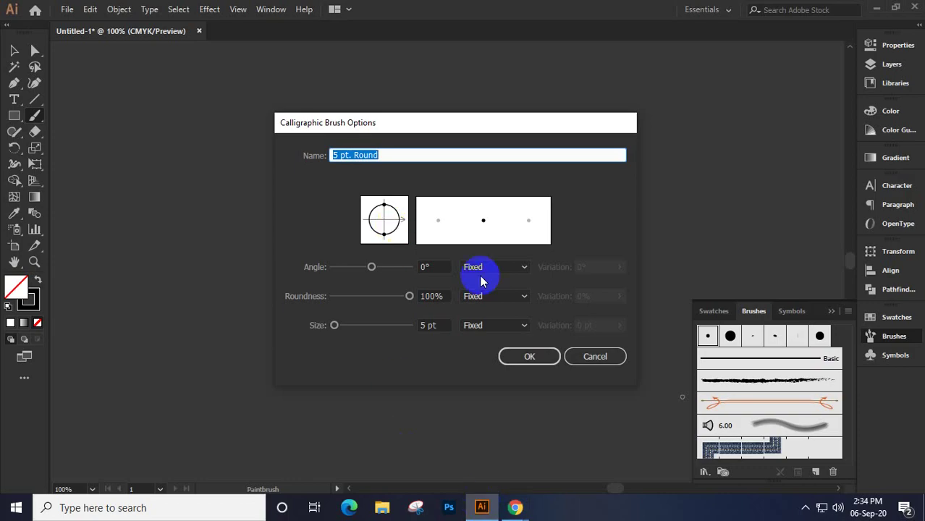
click(592, 356)
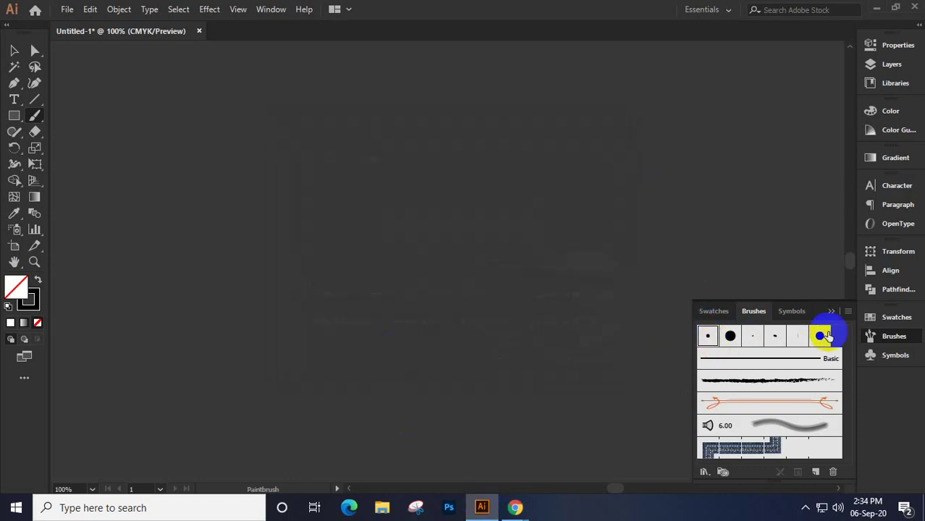
Select the 15 pt. Round brush and open its Calligraphic Brush Options
click(728, 337)
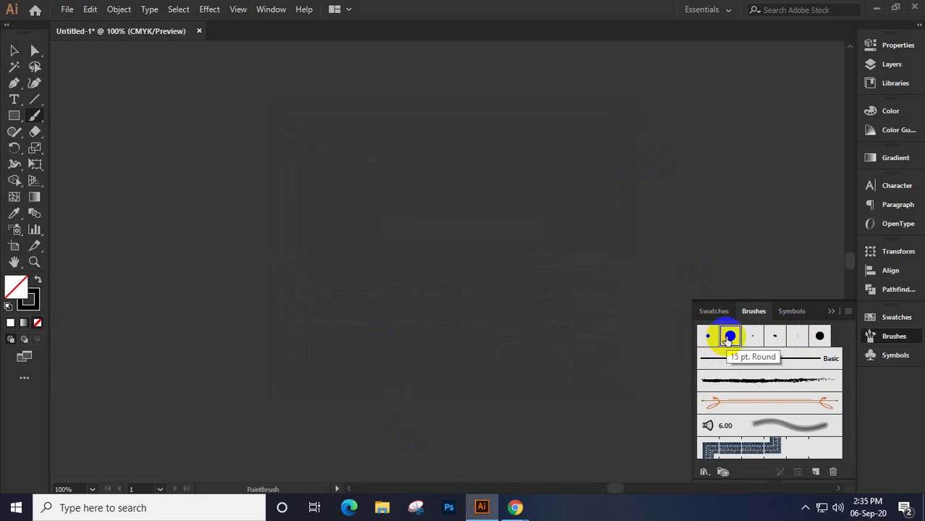
double_click(729, 336)
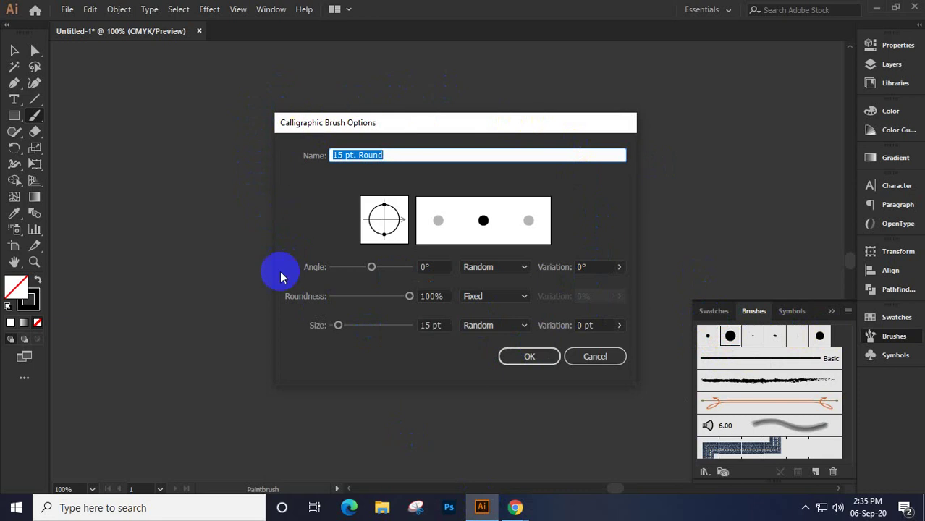
click(712, 343)
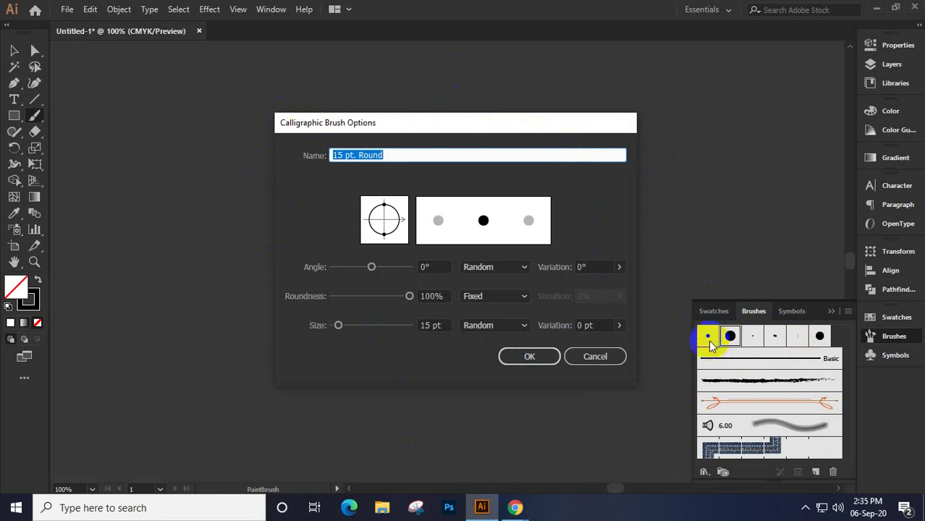
click(709, 337)
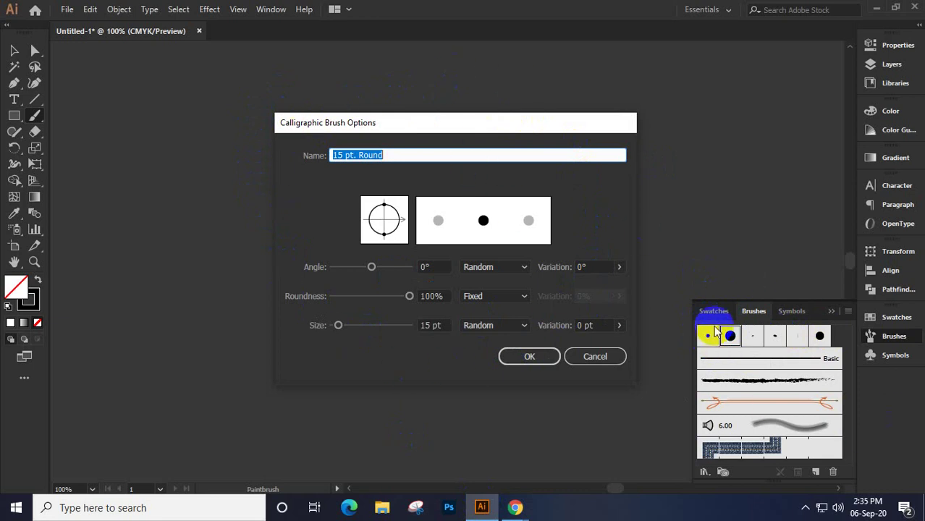
click(733, 346)
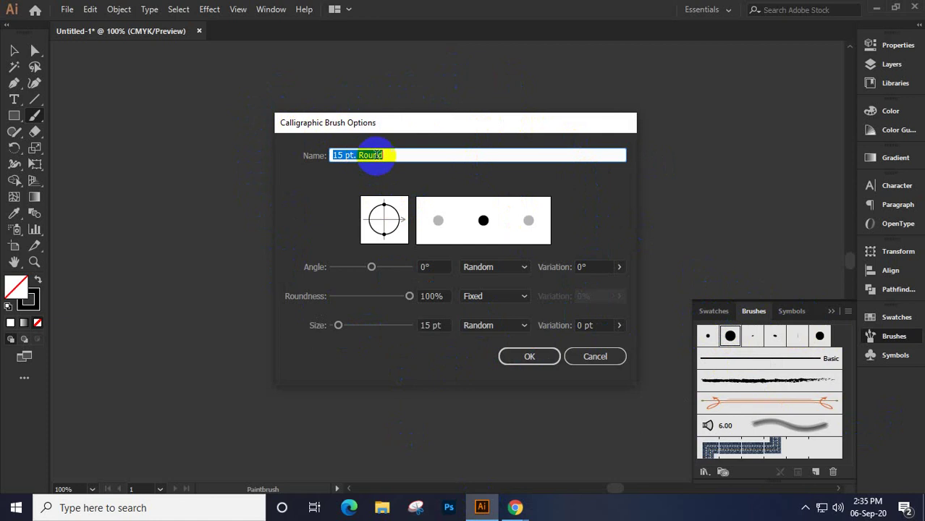
drag(374, 155, 400, 168)
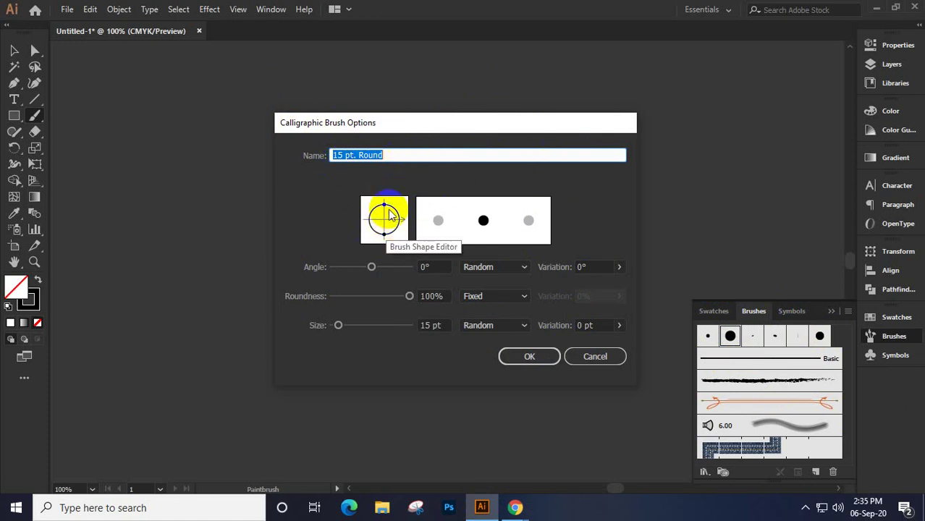
Rotate the 15 pt. Round brush shape and set its angle to 12°
mouse_move(394, 217)
mouse_down()
mouse_move(418, 223)
mouse_move(425, 205)
mouse_up()
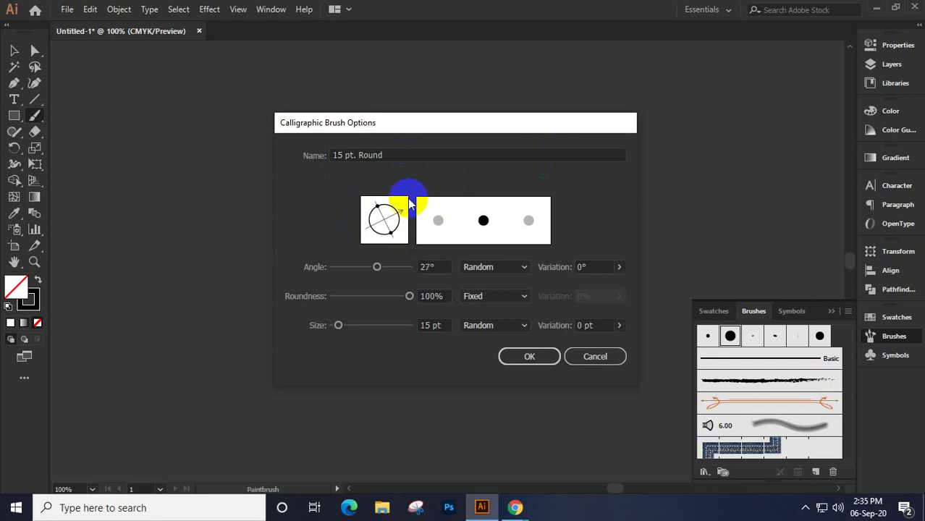
mouse_move(403, 211)
mouse_down()
mouse_move(405, 250)
mouse_move(413, 206)
mouse_up()
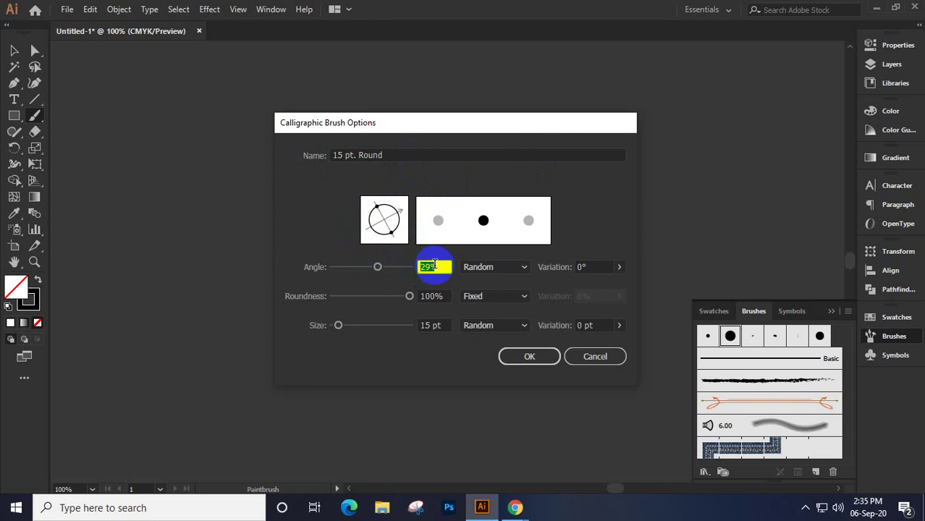
key(Down)
key(Down)
key(Down)
key(Down)
key(Down)
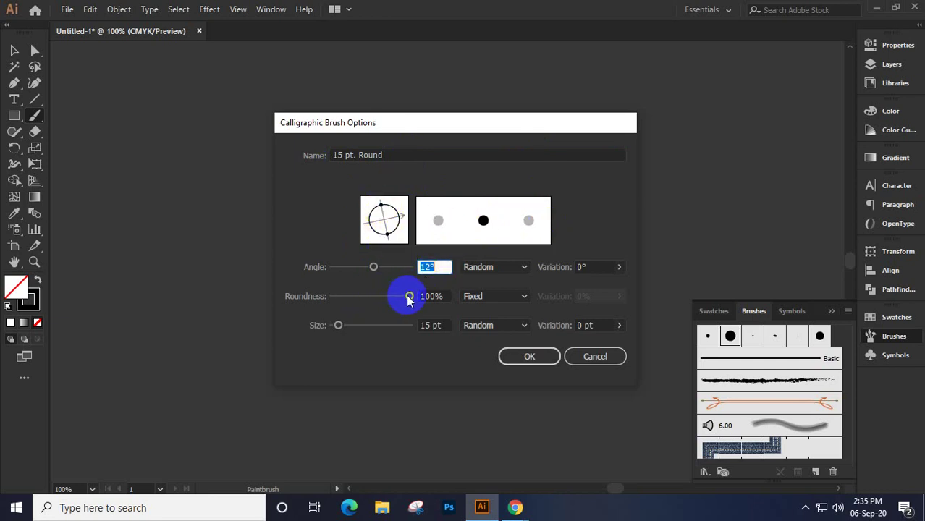
Set the 15 pt. Round brush's roundness to 36% with Random variation and its size to 29 pt
mouse_move(410, 298)
mouse_down()
mouse_move(353, 302)
mouse_move(412, 304)
mouse_move(371, 306)
mouse_up()
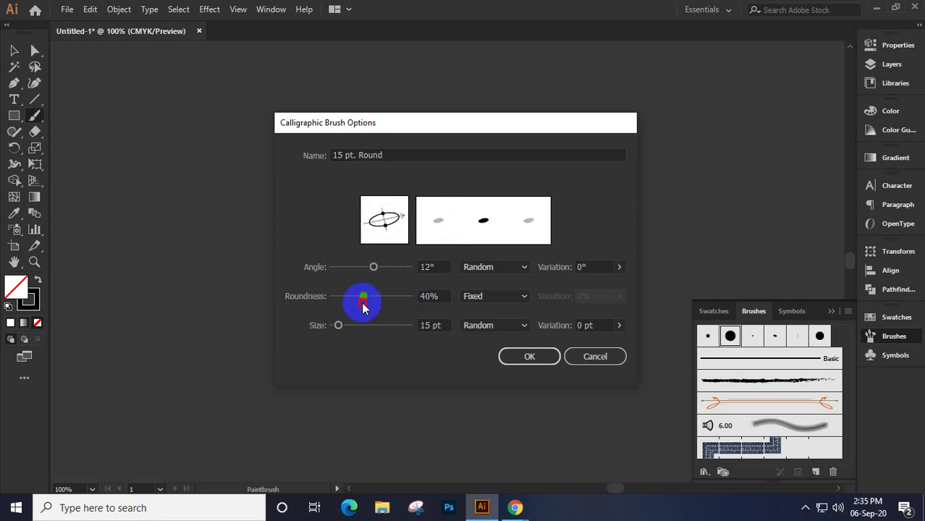
click(523, 296)
click(494, 325)
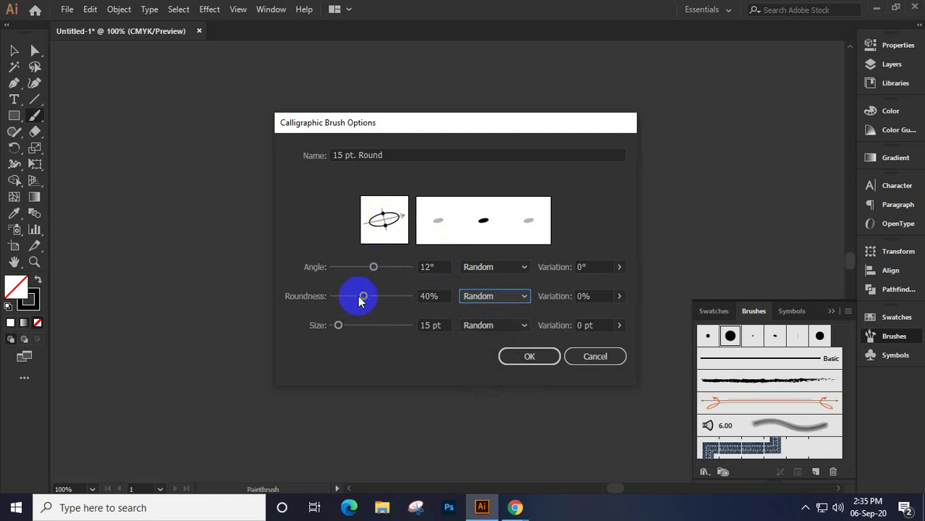
mouse_move(361, 295)
mouse_down()
mouse_move(393, 296)
mouse_move(361, 296)
mouse_up()
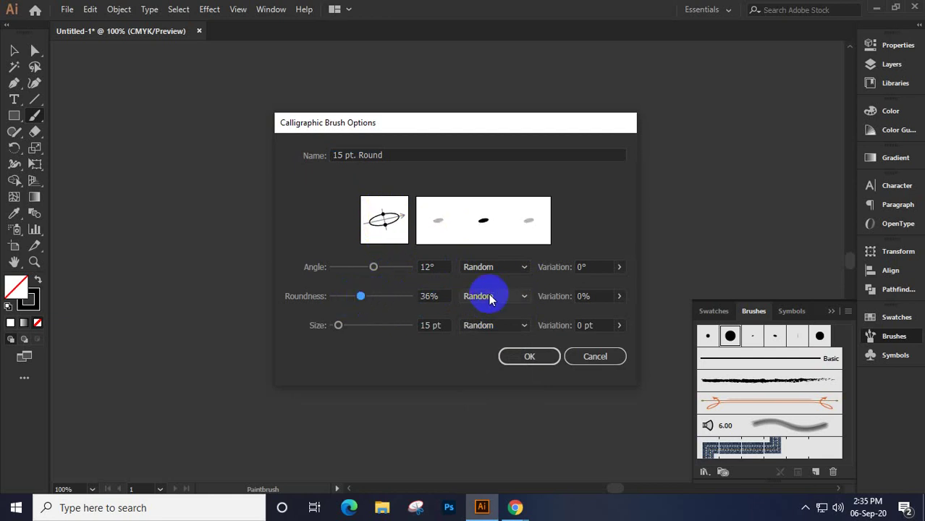
click(524, 296)
click(523, 296)
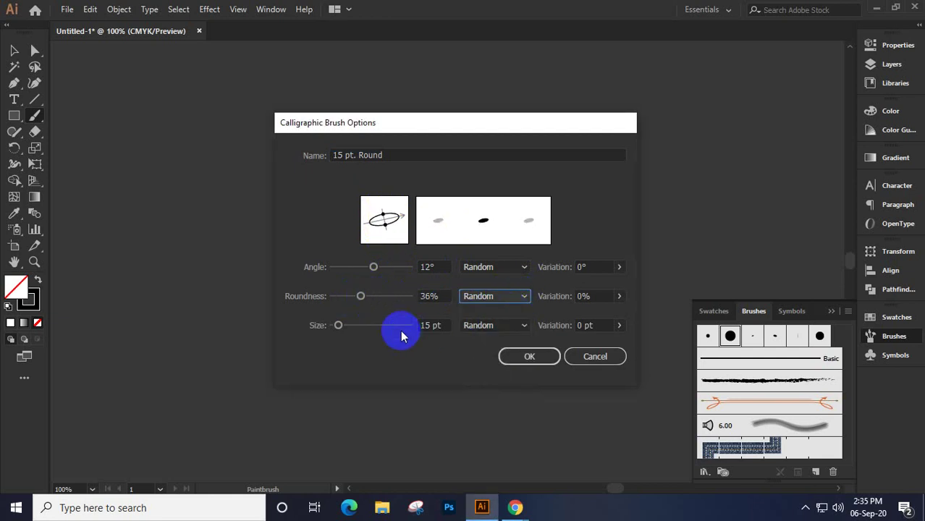
mouse_move(339, 325)
mouse_down()
mouse_move(388, 325)
mouse_move(346, 348)
mouse_up()
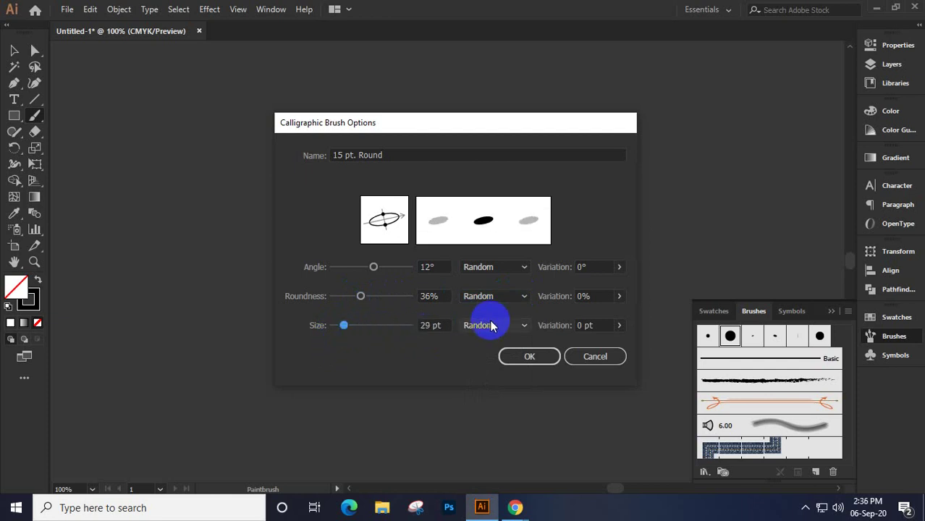
Accept the 15 pt. Round brush options with an angle variation of 0° and paint a wavy black stroke across the canvas
click(617, 269)
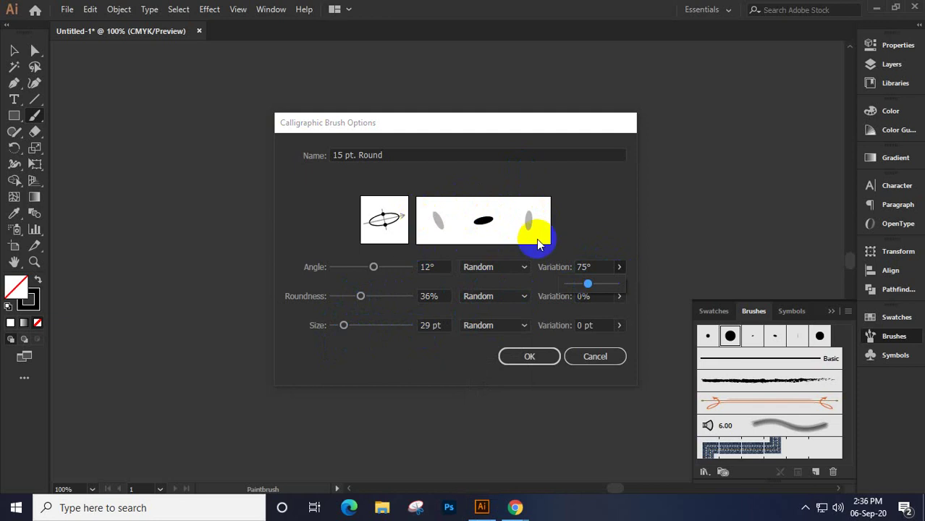
drag(605, 288, 550, 301)
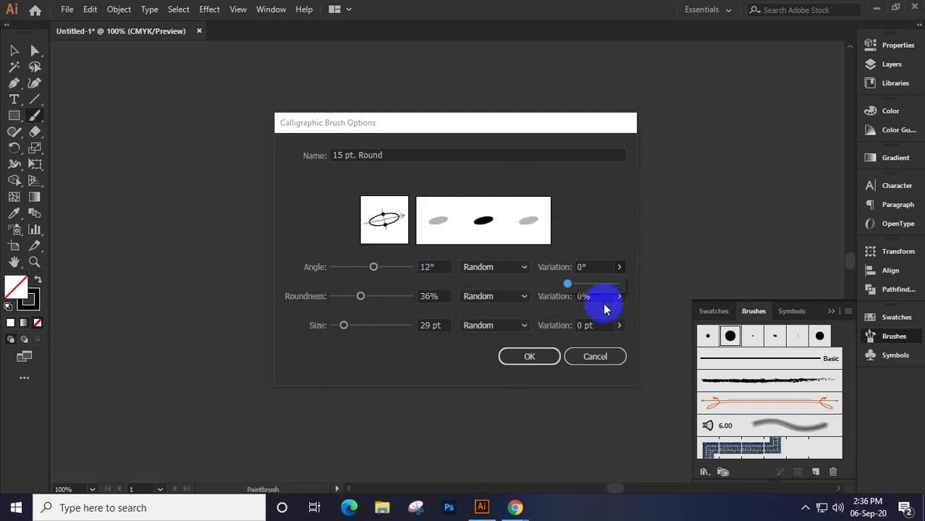
click(522, 355)
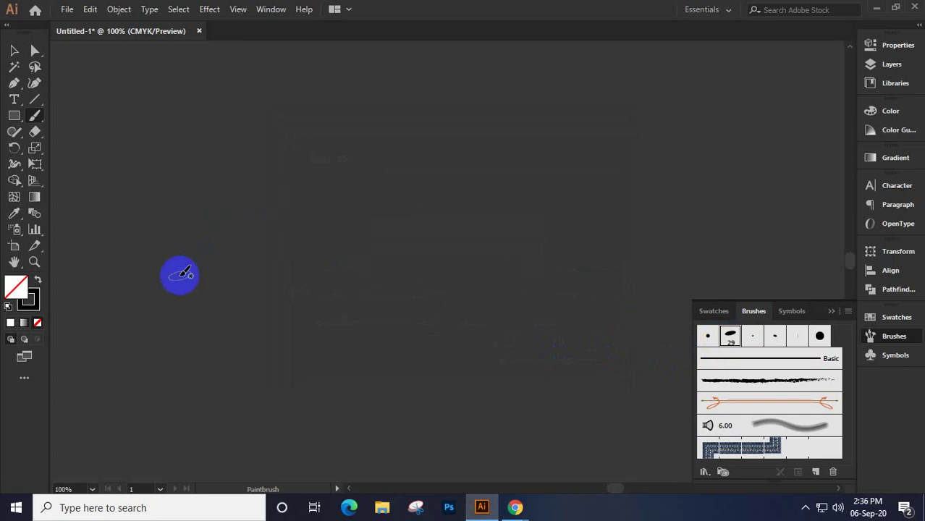
mouse_move(171, 277)
mouse_down()
mouse_move(251, 205)
mouse_move(391, 230)
mouse_move(519, 180)
mouse_move(551, 180)
mouse_up()
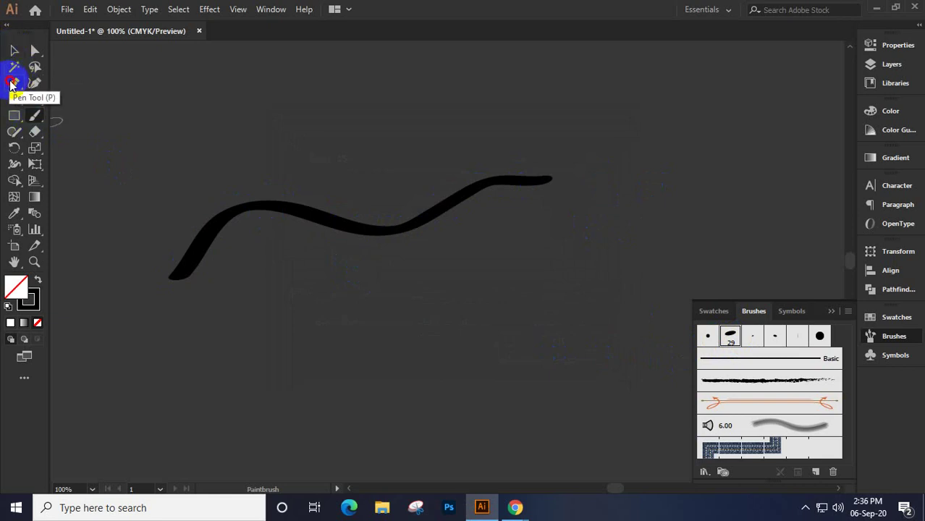
Draw a gently curved open path with four anchor points above the black stroke using the Pen tool
click(13, 83)
click(137, 173)
drag(346, 132, 422, 164)
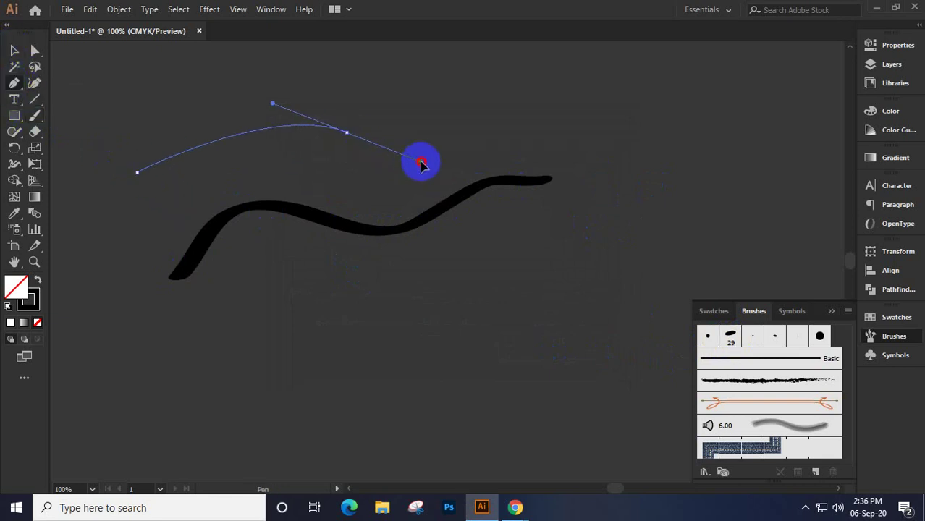
drag(554, 125, 728, 143)
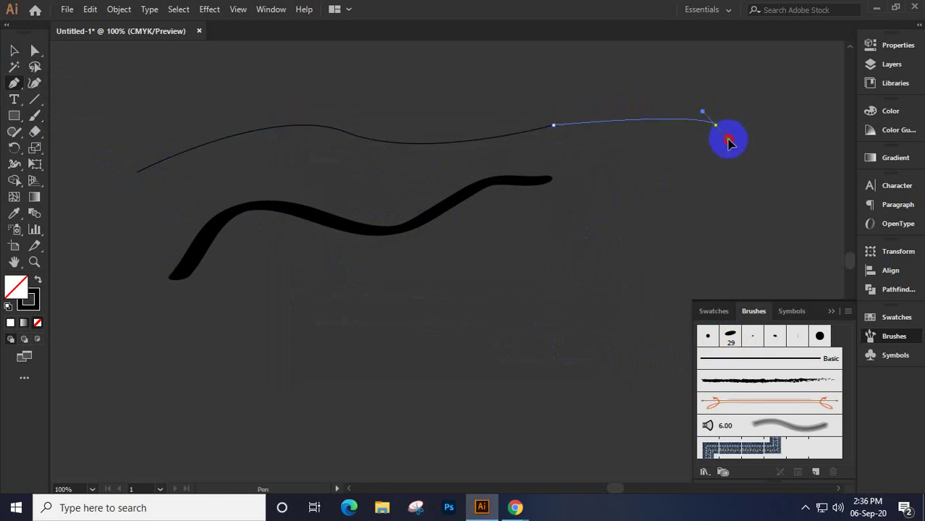
Set the pen path's stroke color to white and apply the 15 pt. Round brush to it
click(13, 51)
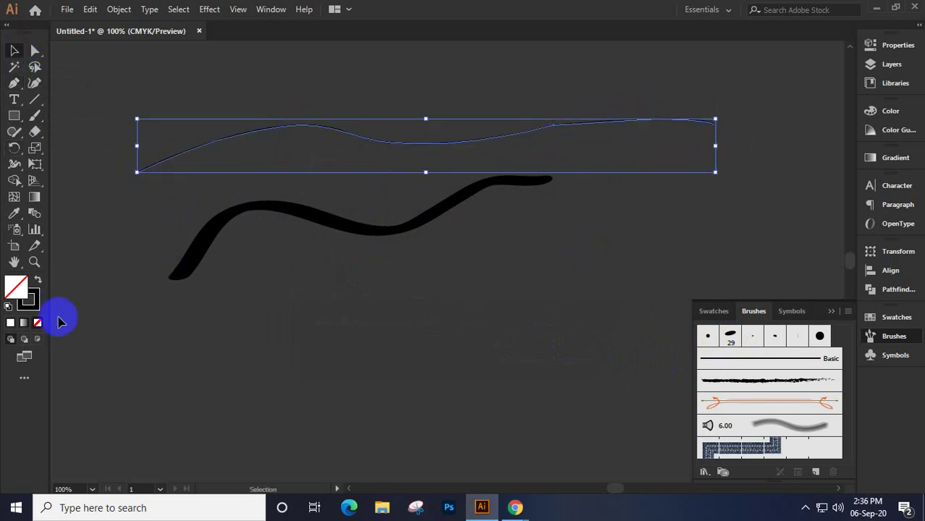
click(29, 300)
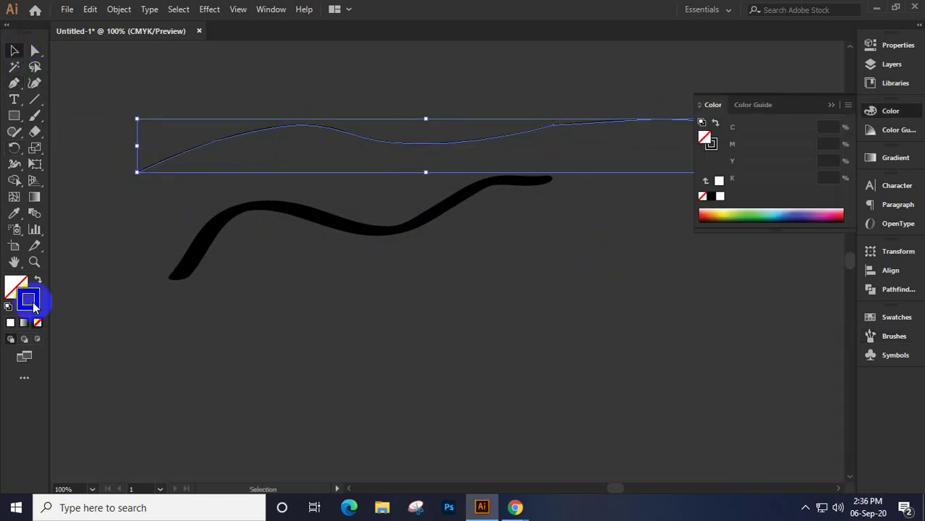
click(719, 196)
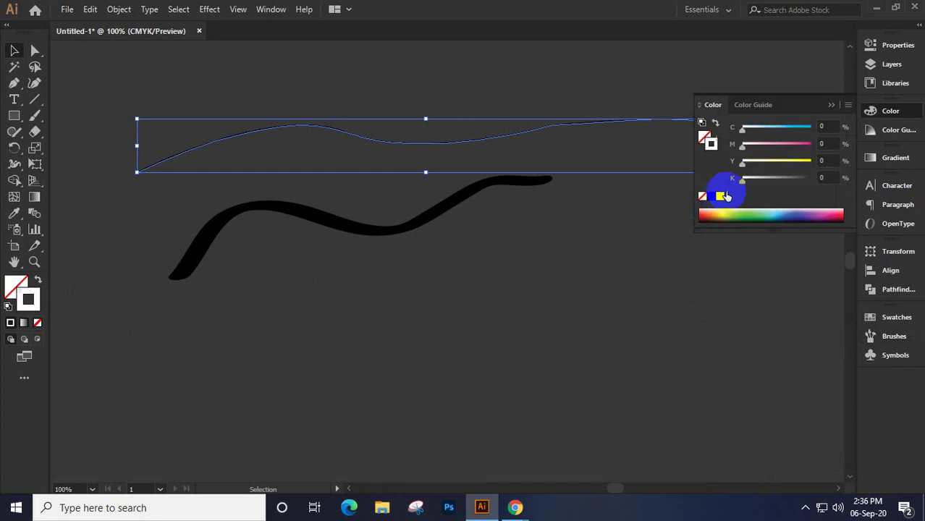
click(831, 107)
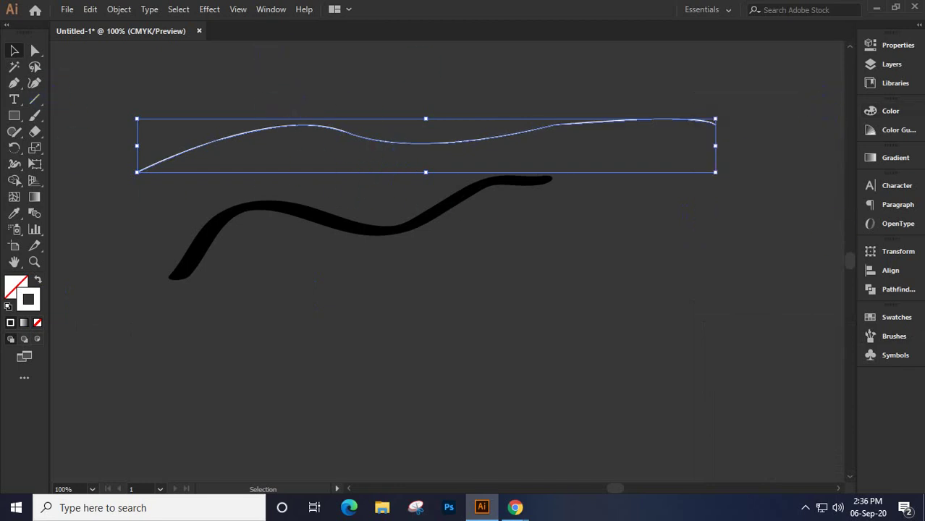
click(889, 339)
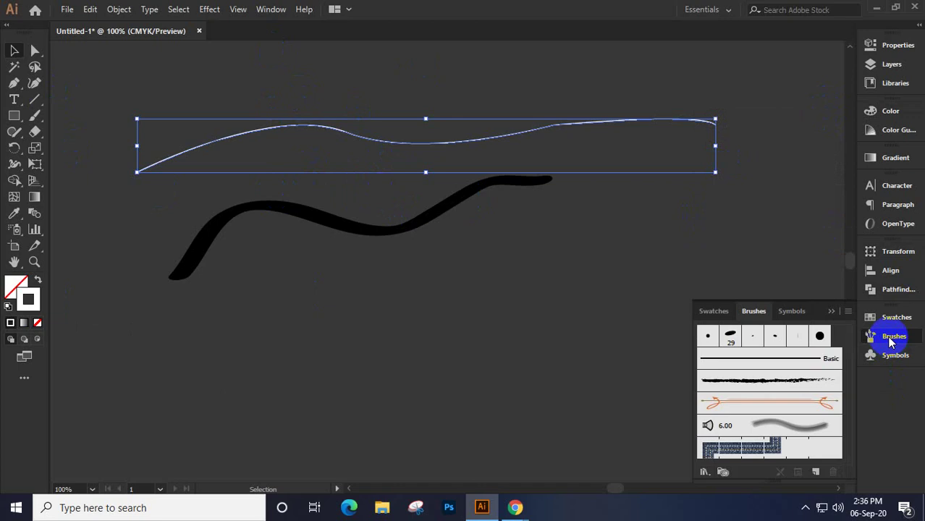
click(731, 337)
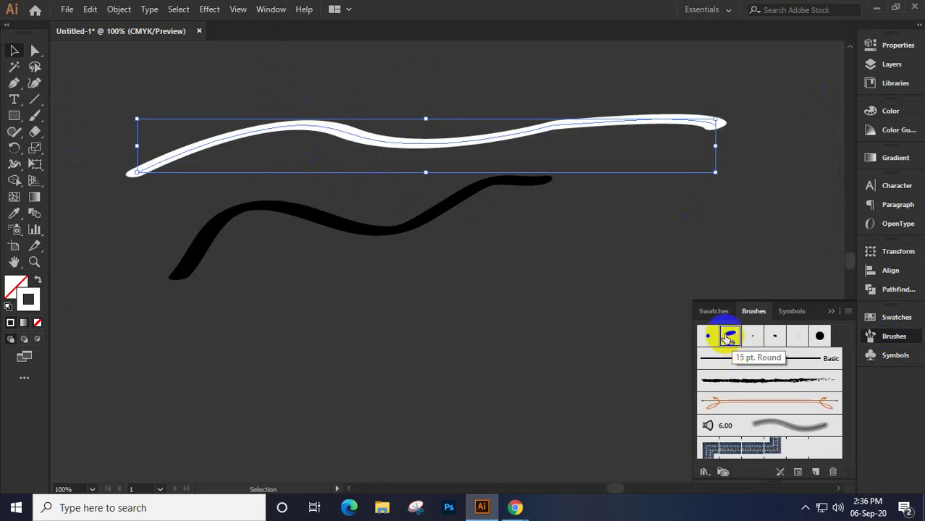
Set the white path's stroke weight to 3 pt
click(892, 45)
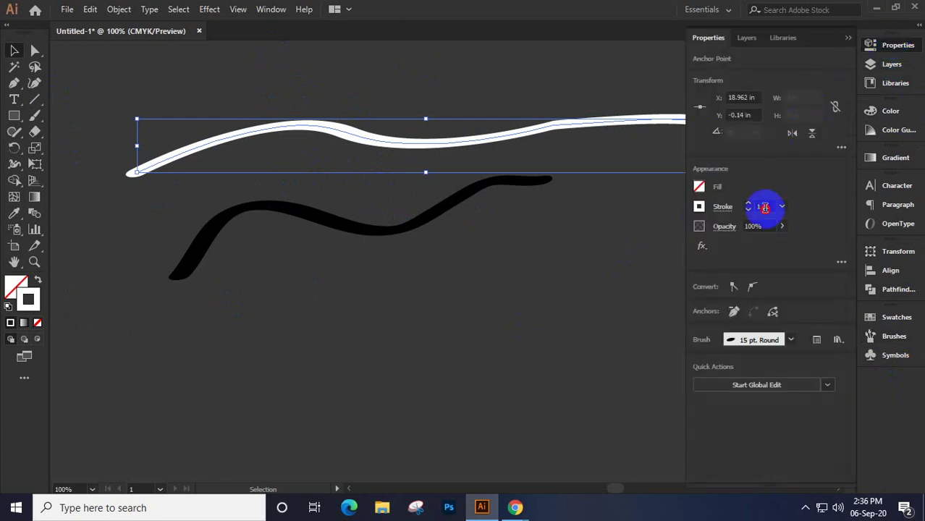
scroll(763, 207, up, 3)
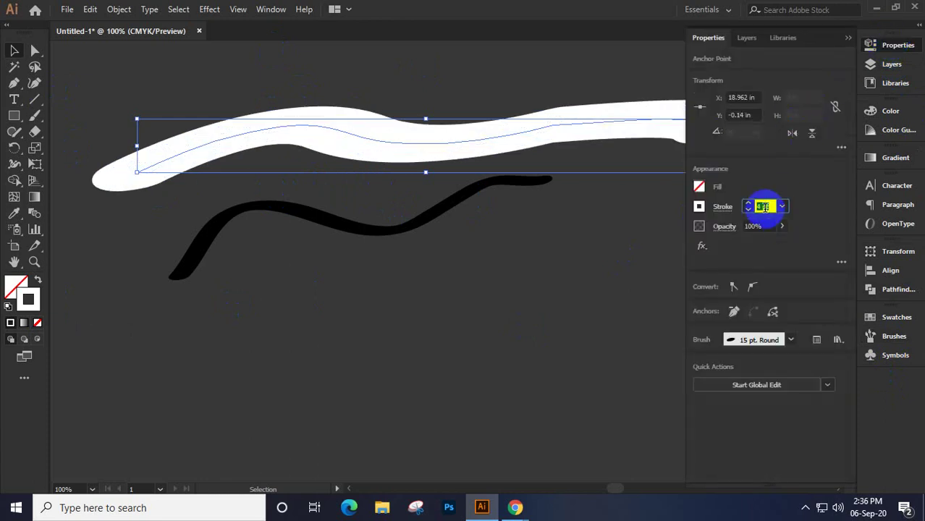
scroll(762, 207, down, 1)
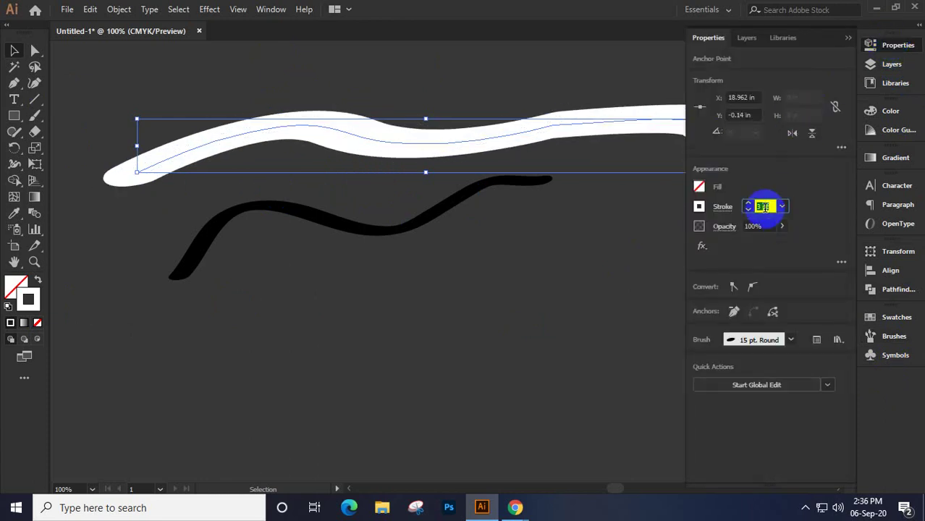
click(847, 39)
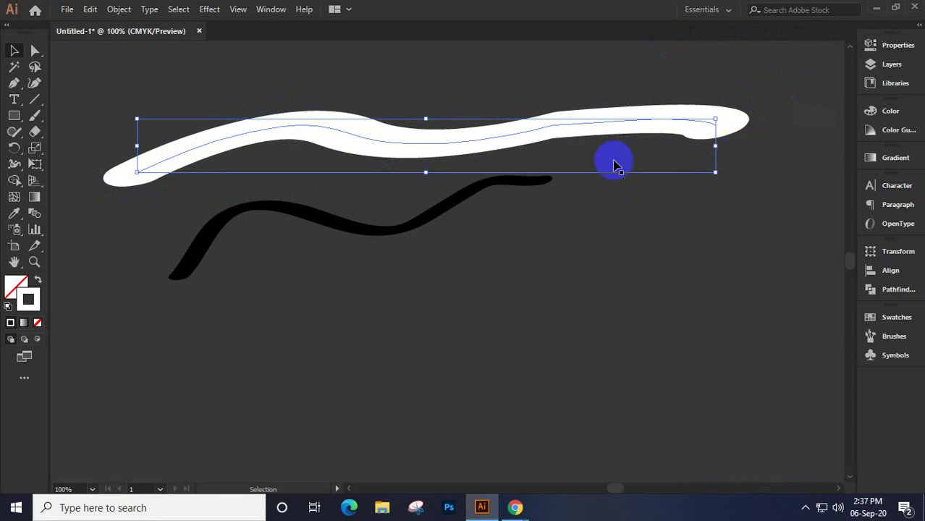
Paint three wavy white strokes with the Paintbrush tool, two below the black stroke and one crossing it
click(36, 117)
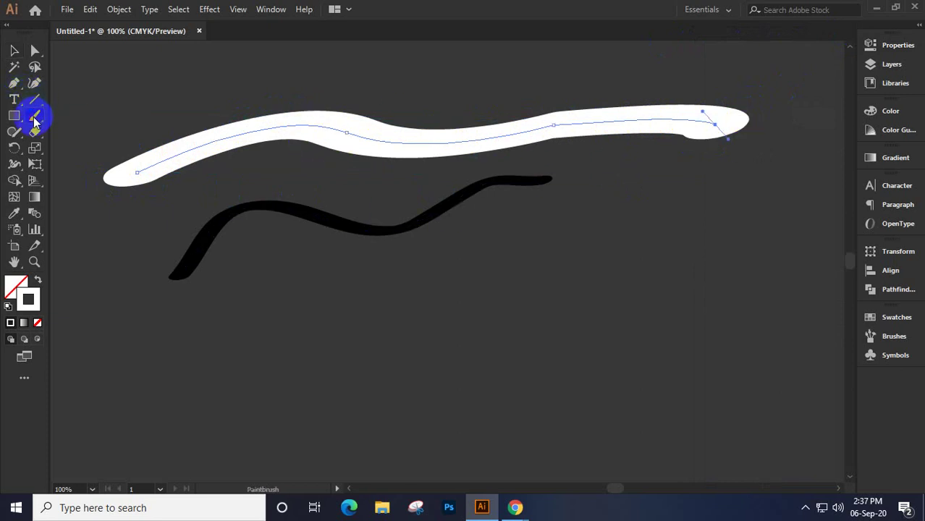
mouse_move(144, 370)
mouse_down()
mouse_move(186, 364)
mouse_move(323, 287)
mouse_move(393, 311)
mouse_move(433, 342)
mouse_move(512, 347)
mouse_move(569, 312)
mouse_move(702, 264)
mouse_up()
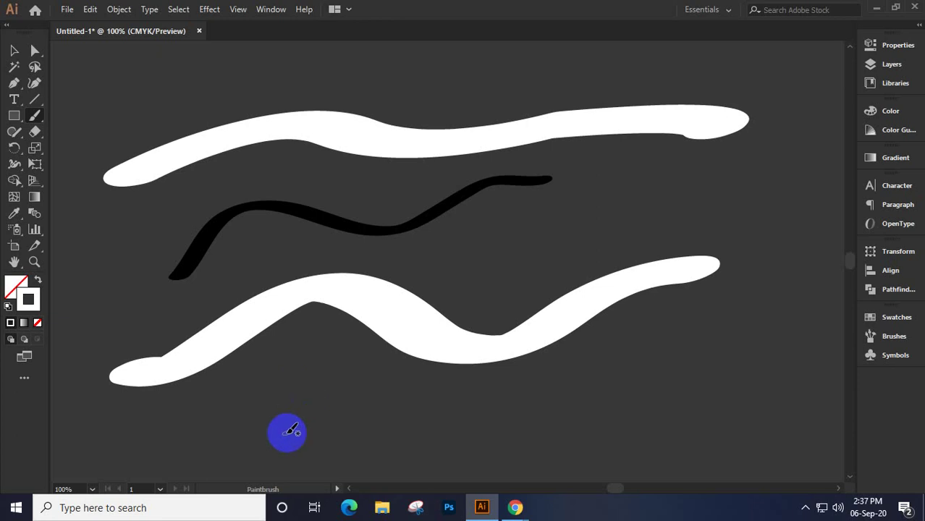
mouse_move(173, 441)
mouse_down()
mouse_move(413, 417)
mouse_move(541, 423)
mouse_move(715, 384)
mouse_up()
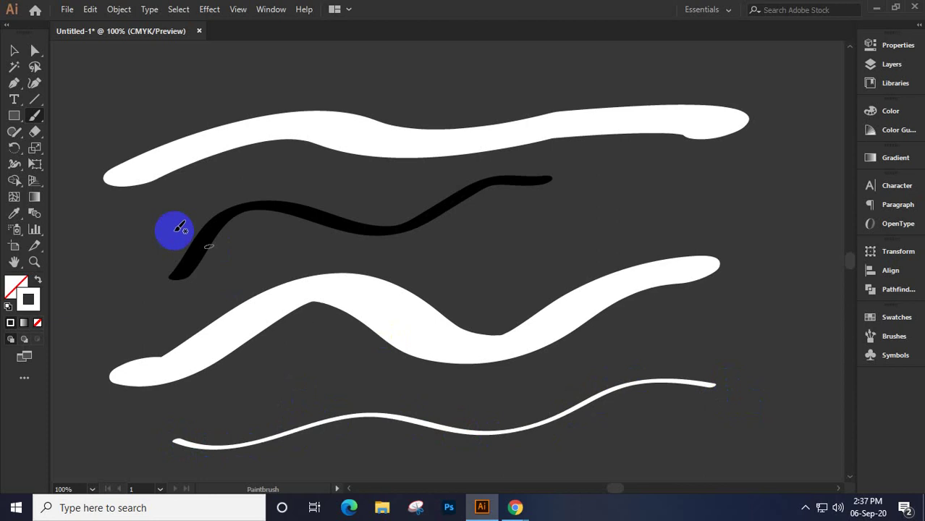
mouse_move(109, 269)
mouse_down()
mouse_move(276, 186)
mouse_move(449, 275)
mouse_move(665, 214)
mouse_up()
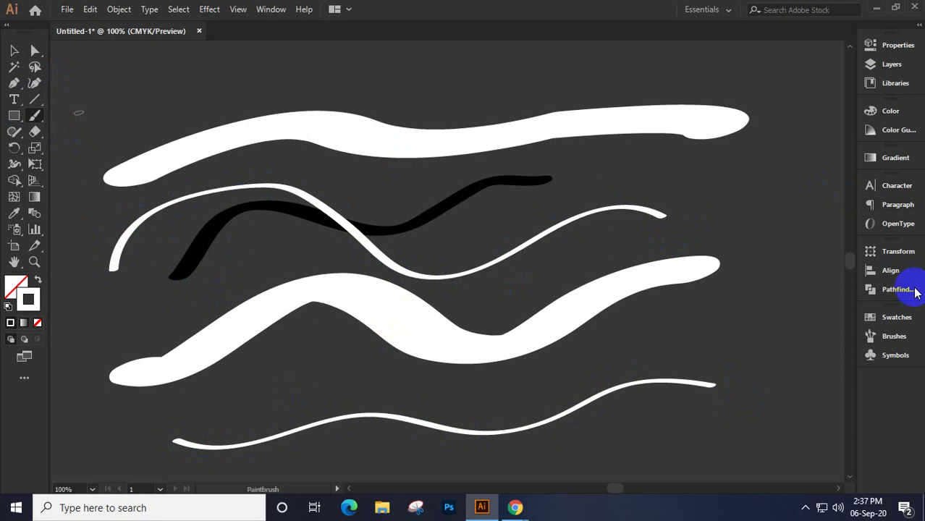
Show the Brushes panel and enlarge it so that all its brushes fit
click(894, 340)
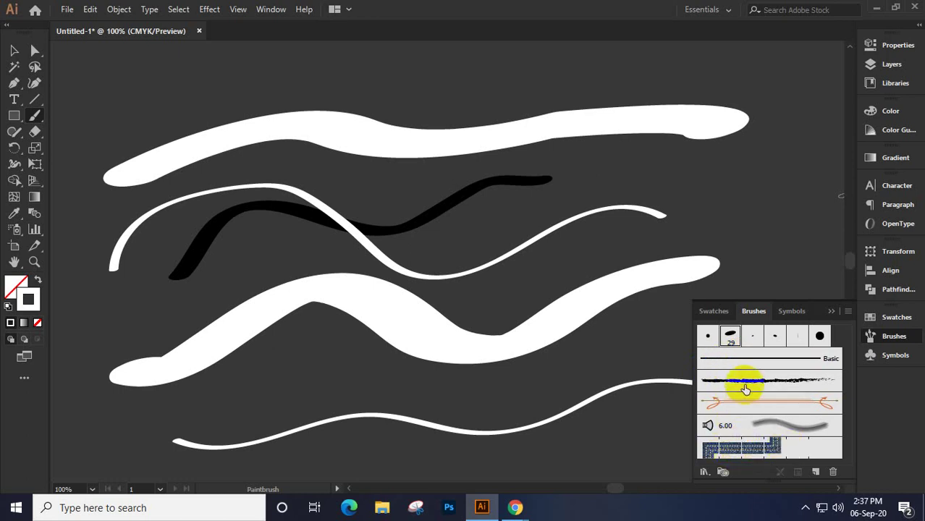
click(789, 311)
click(752, 311)
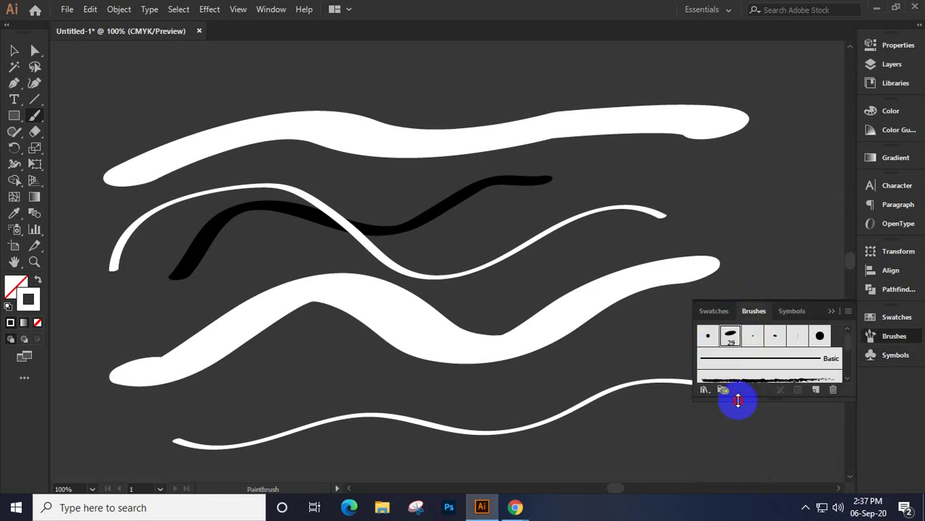
drag(737, 400, 738, 479)
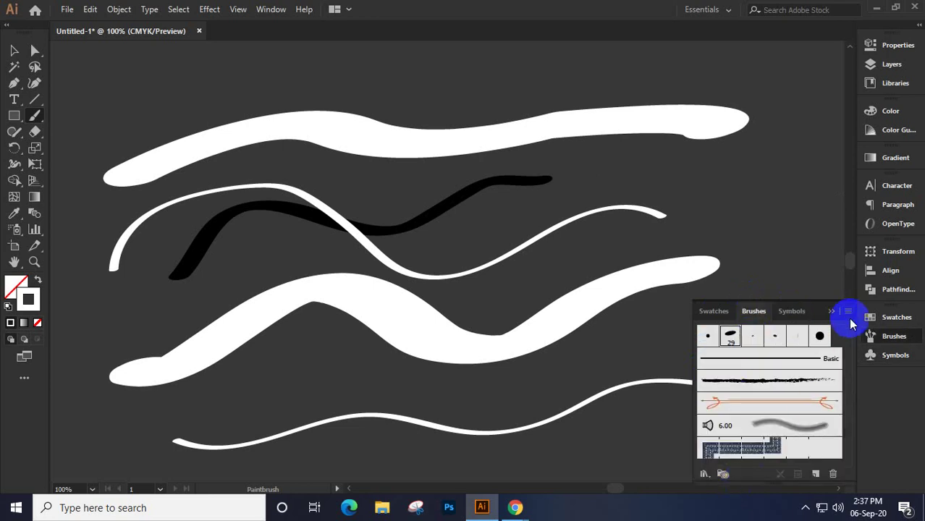
View the Ab021 brush library in an enlarged panel, then close the library
click(846, 313)
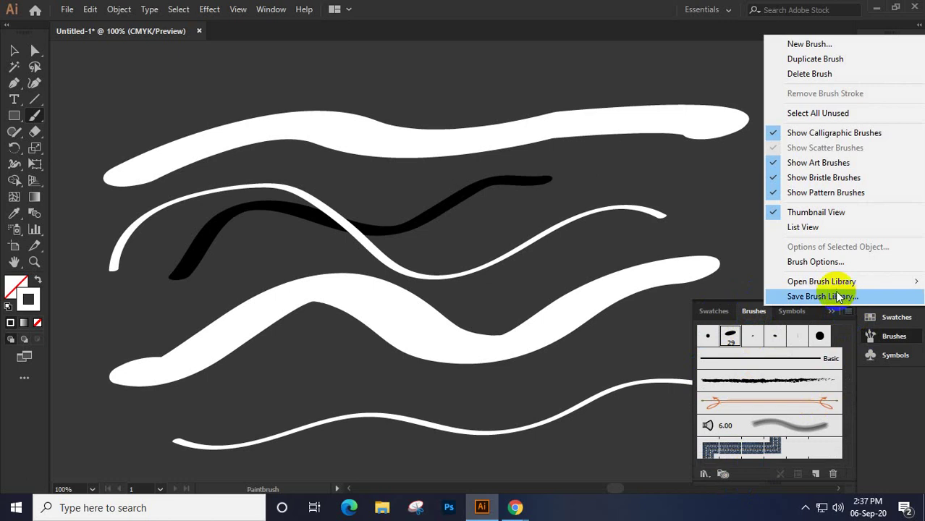
mouse_move(824, 283)
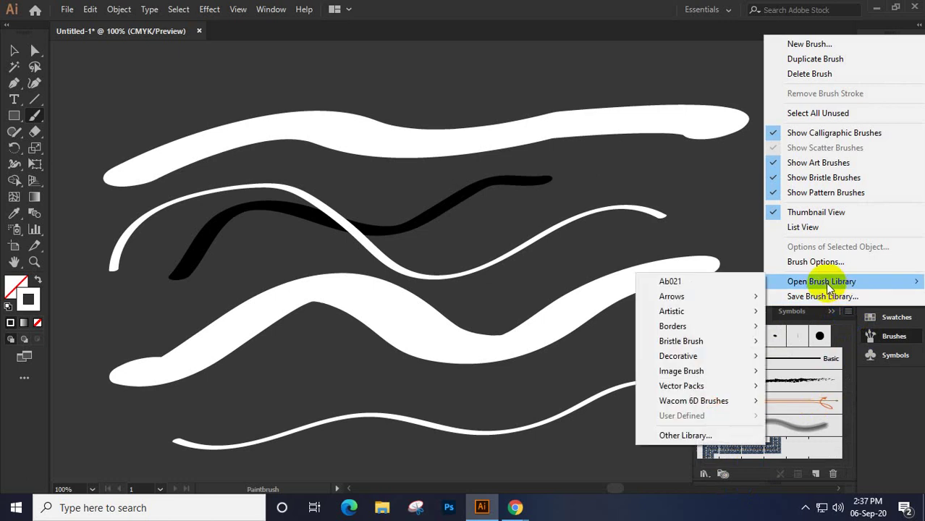
click(688, 280)
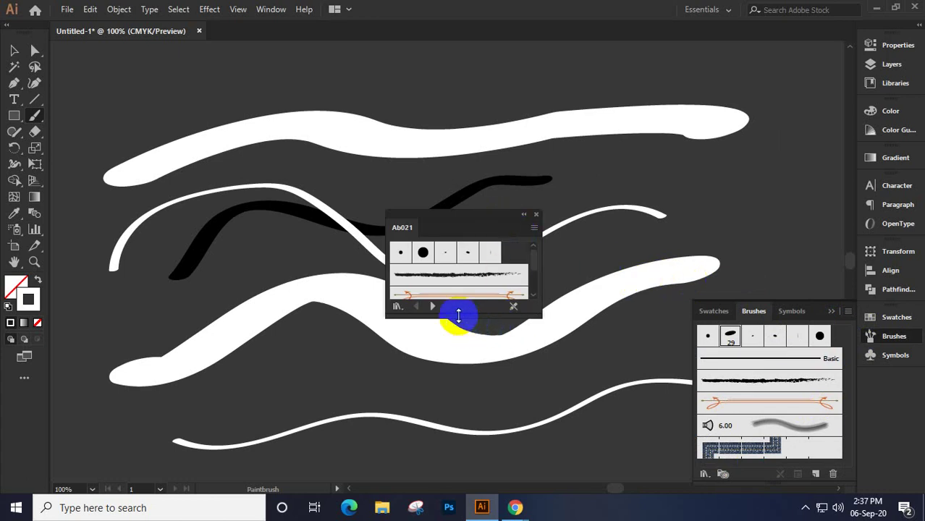
drag(458, 315, 474, 459)
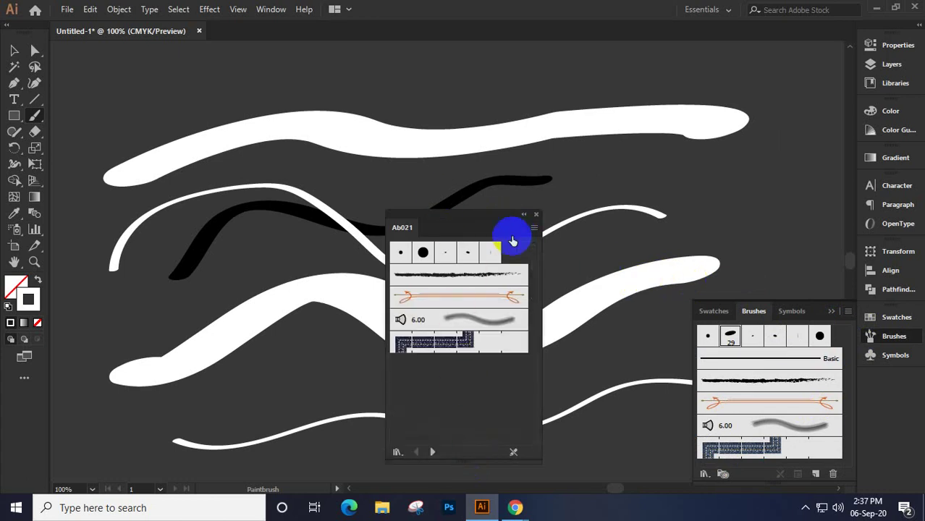
mouse_move(444, 207)
mouse_down()
mouse_move(681, 96)
mouse_move(664, 97)
mouse_up()
click(758, 102)
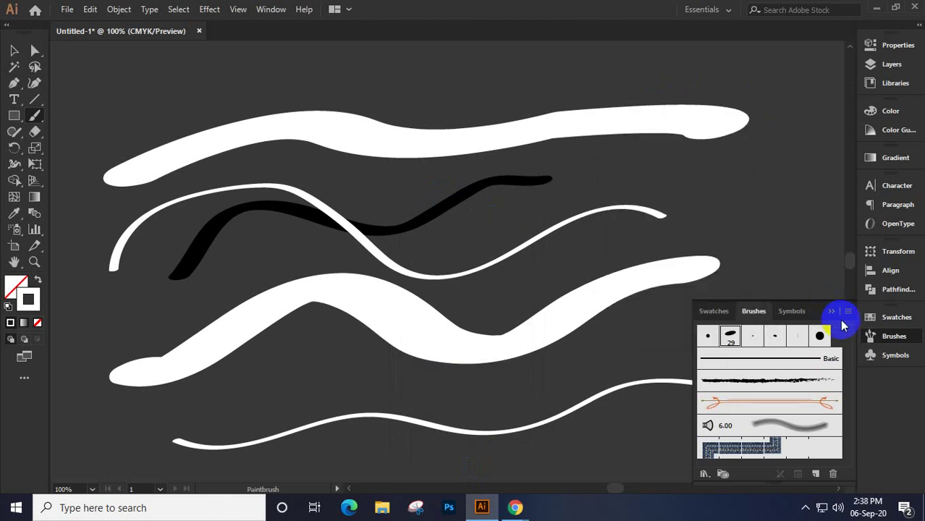
Open the Bristle Brush Library, enlarge its panel and choose the 6.00 bristle brush
click(848, 311)
mouse_move(816, 285)
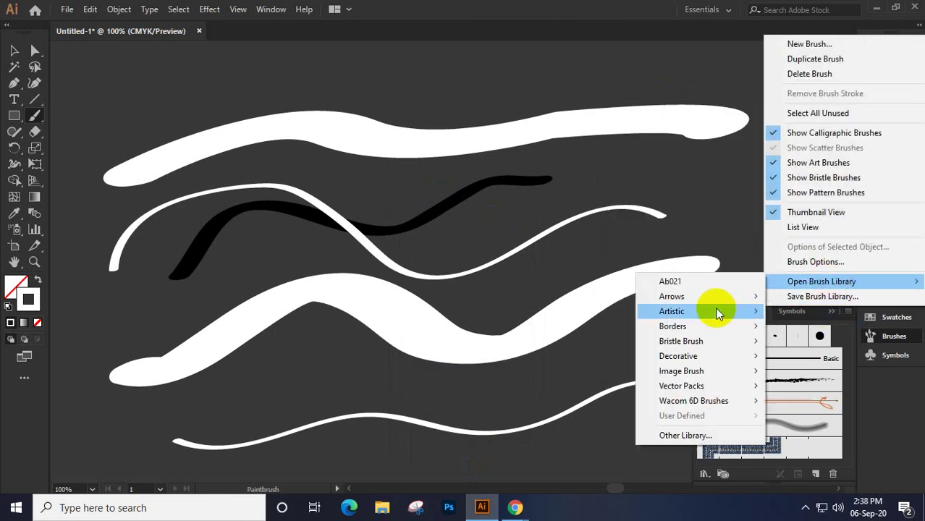
mouse_move(682, 302)
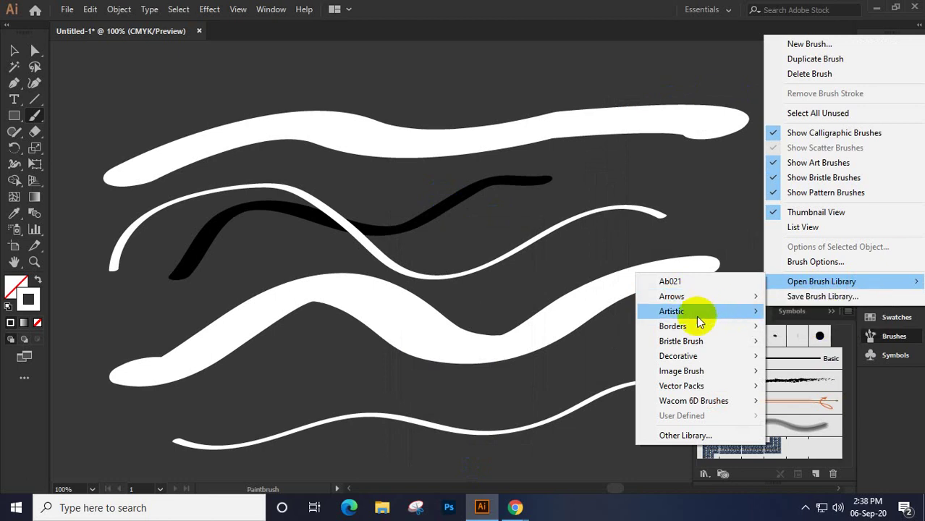
mouse_move(687, 343)
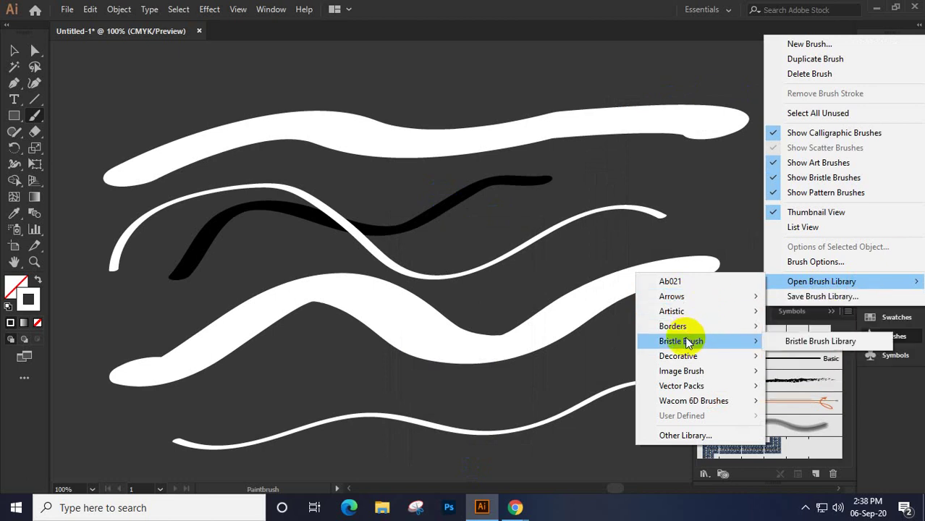
click(825, 339)
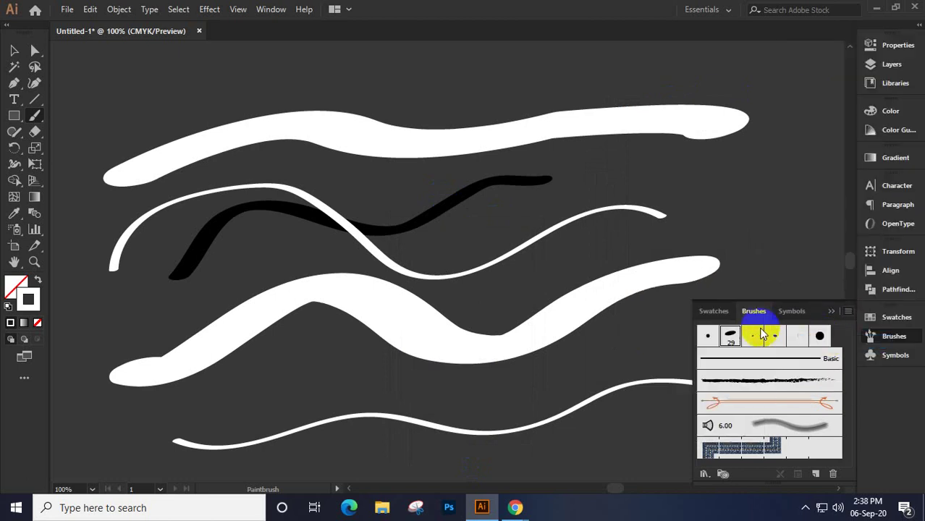
mouse_move(704, 201)
mouse_down()
mouse_move(680, 203)
mouse_move(673, 310)
mouse_move(646, 427)
mouse_up()
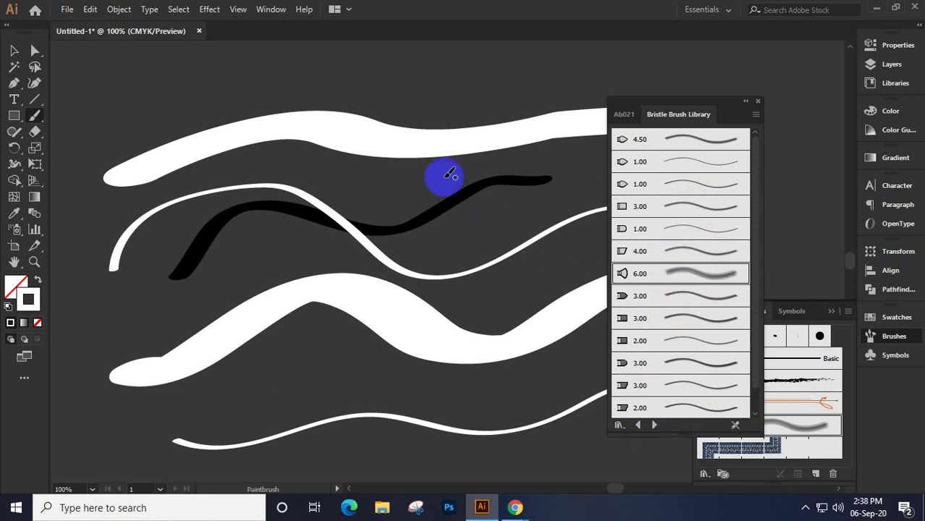
Delete all the black and white test strokes beside the artboard
mouse_move(341, 117)
mouse_down()
mouse_move(365, 217)
mouse_move(344, 215)
mouse_up()
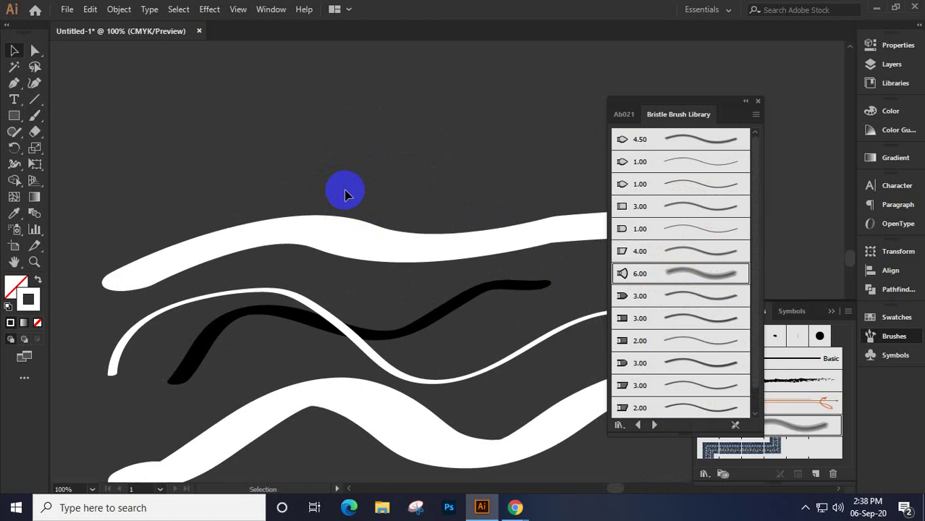
ctrl+alt+click(345, 194)
mouse_move(301, 129)
mouse_down()
mouse_move(357, 244)
mouse_move(467, 415)
mouse_move(413, 200)
mouse_up()
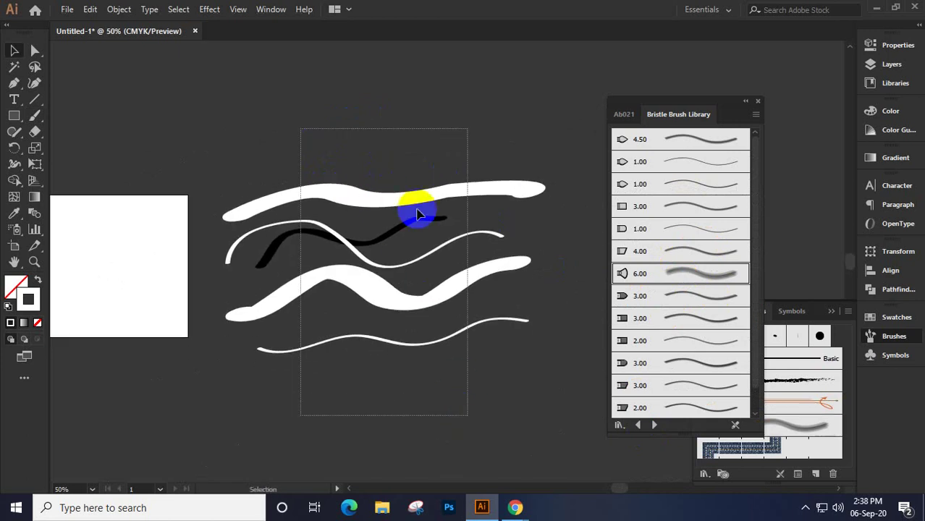
key(Delete)
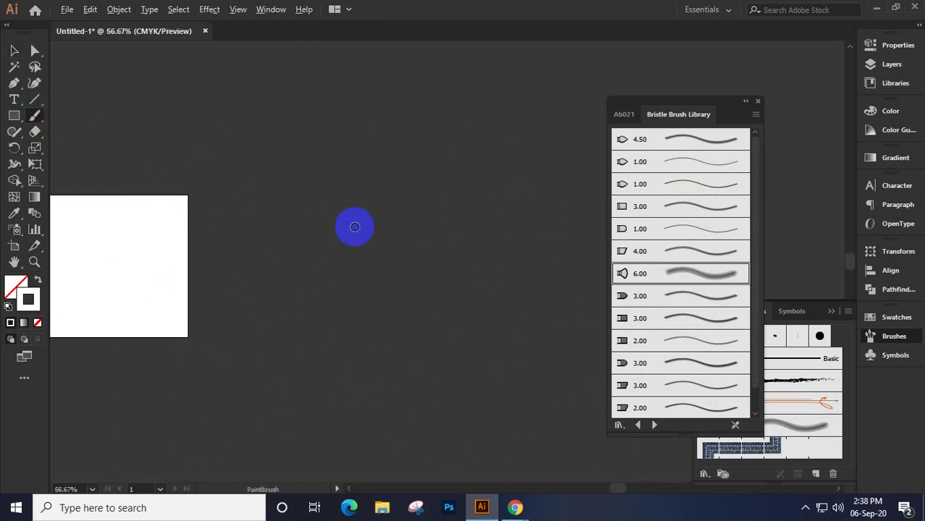
Paint four wavy vertical strokes side by side with the 6.00 bristle brush in the empty area beside the artboard
key(ctrl+equal)
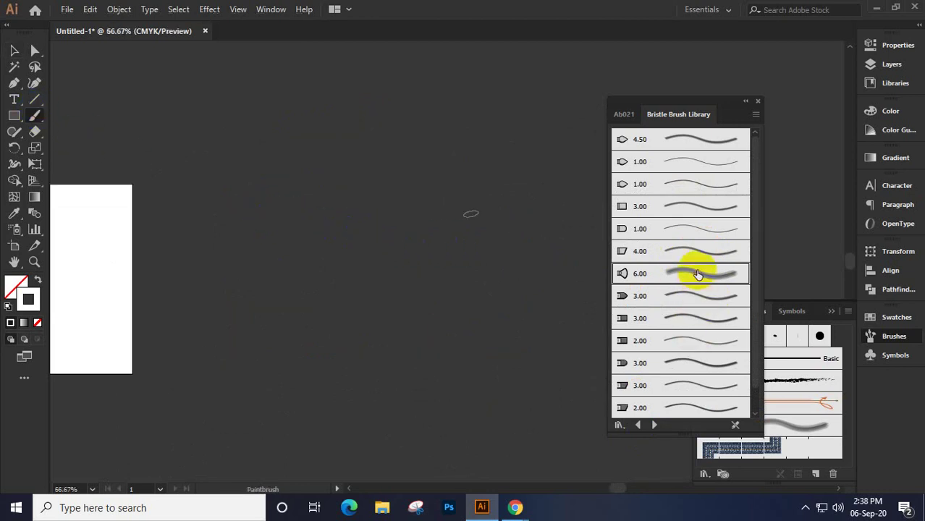
mouse_move(548, 259)
mouse_down()
mouse_move(330, 246)
mouse_move(223, 200)
mouse_up()
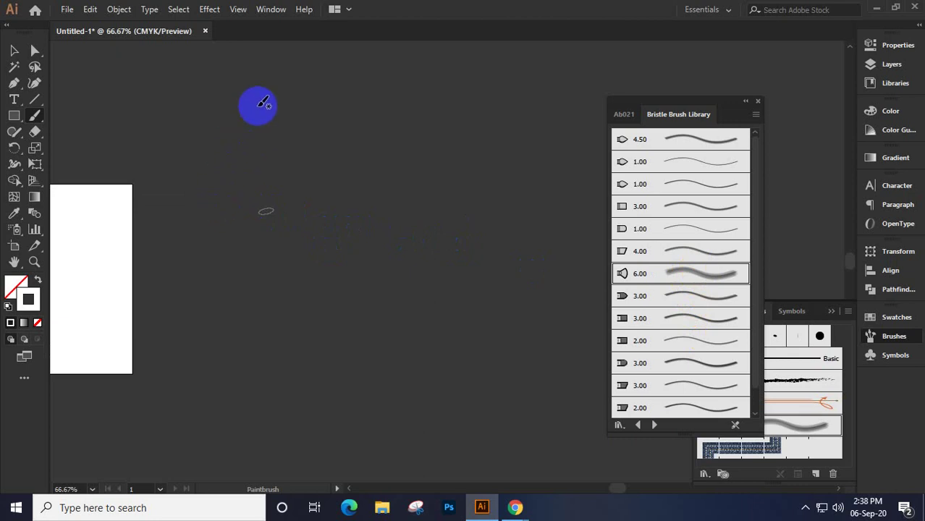
mouse_move(279, 100)
mouse_down()
mouse_move(282, 133)
mouse_move(295, 194)
mouse_move(265, 317)
mouse_move(259, 373)
mouse_up()
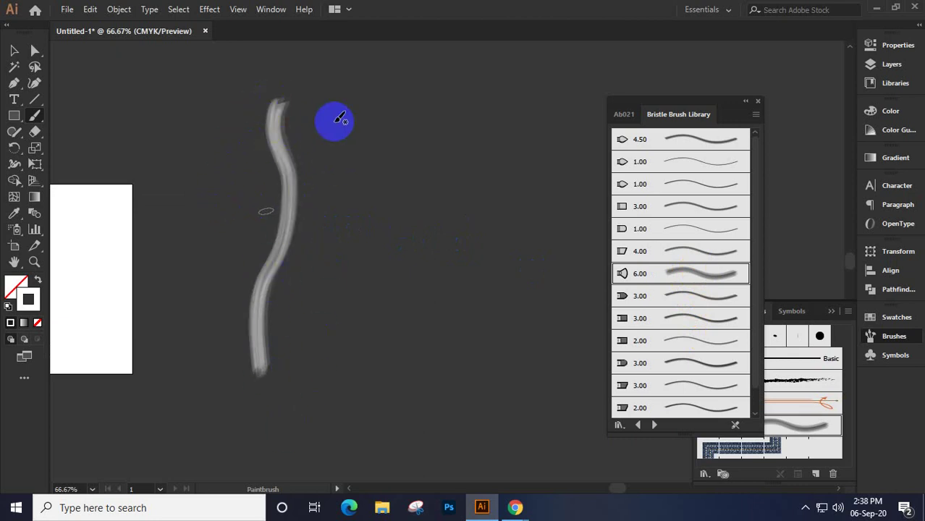
mouse_move(351, 90)
mouse_down()
mouse_move(351, 310)
mouse_move(320, 393)
mouse_move(324, 423)
mouse_up()
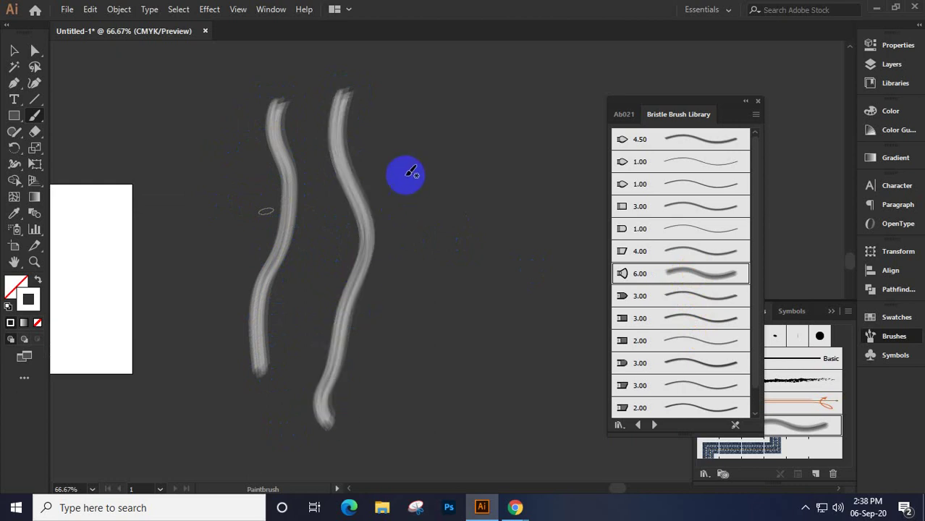
mouse_move(427, 133)
mouse_down()
mouse_move(458, 186)
mouse_move(378, 371)
mouse_move(344, 397)
mouse_up()
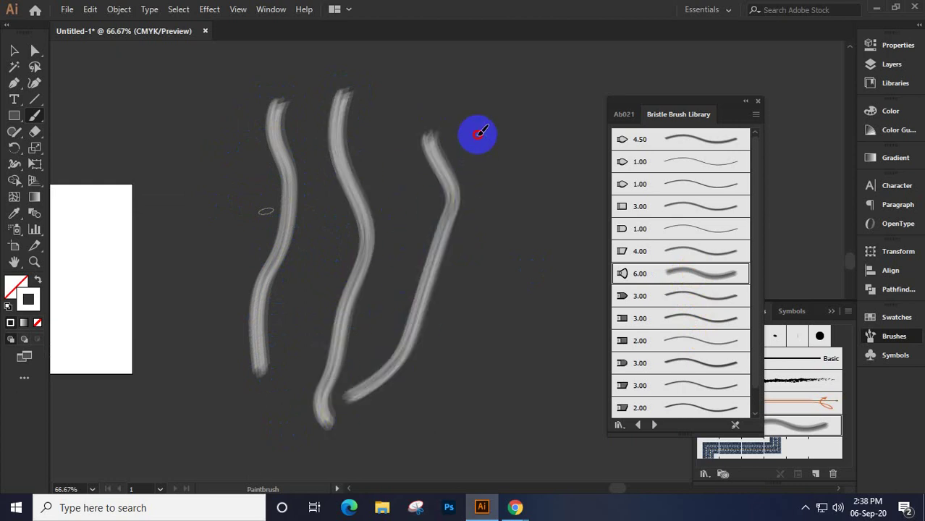
drag(479, 134, 438, 474)
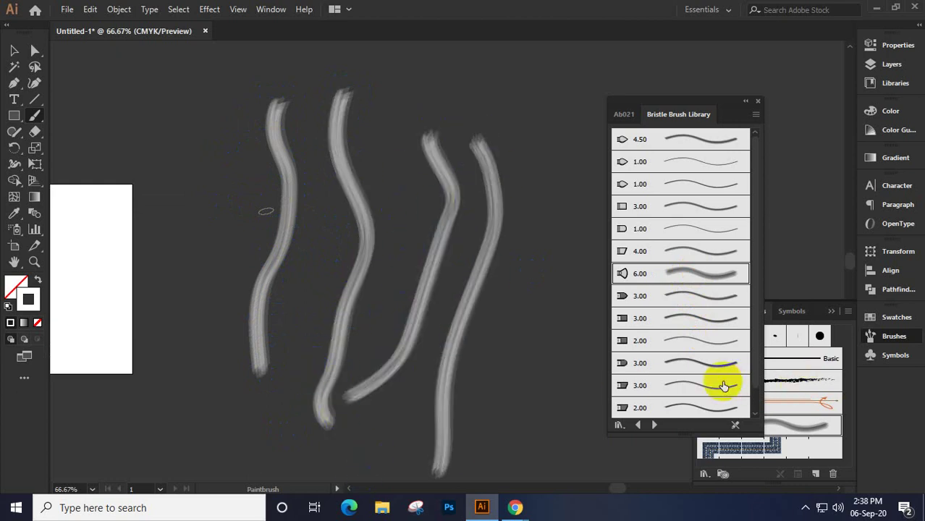
Choose the last 3.00 bristle brush in the library and paint two thinner vertical strokes on either side of the first thick stroke
scroll(724, 386, down, 1)
click(702, 405)
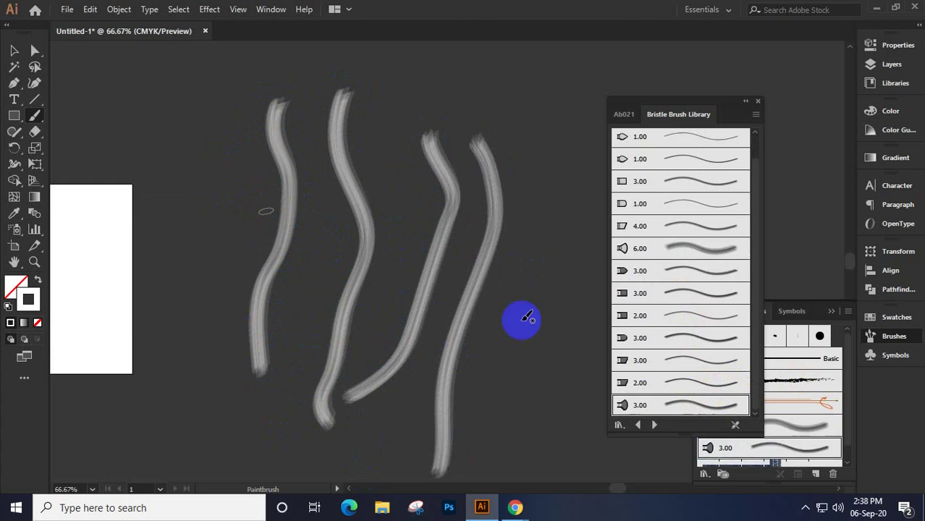
mouse_move(214, 122)
mouse_down()
mouse_move(226, 248)
mouse_move(193, 337)
mouse_up()
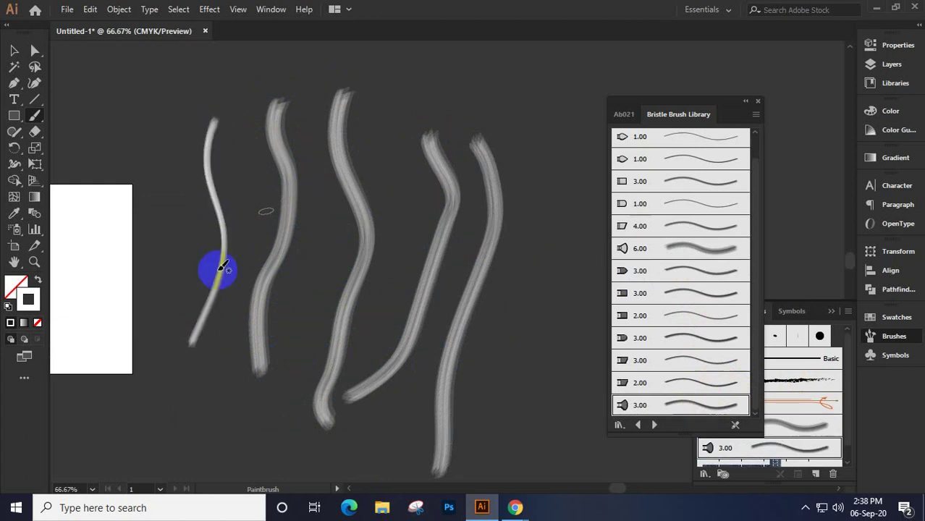
mouse_move(311, 115)
mouse_down()
mouse_move(327, 186)
mouse_move(313, 305)
mouse_up()
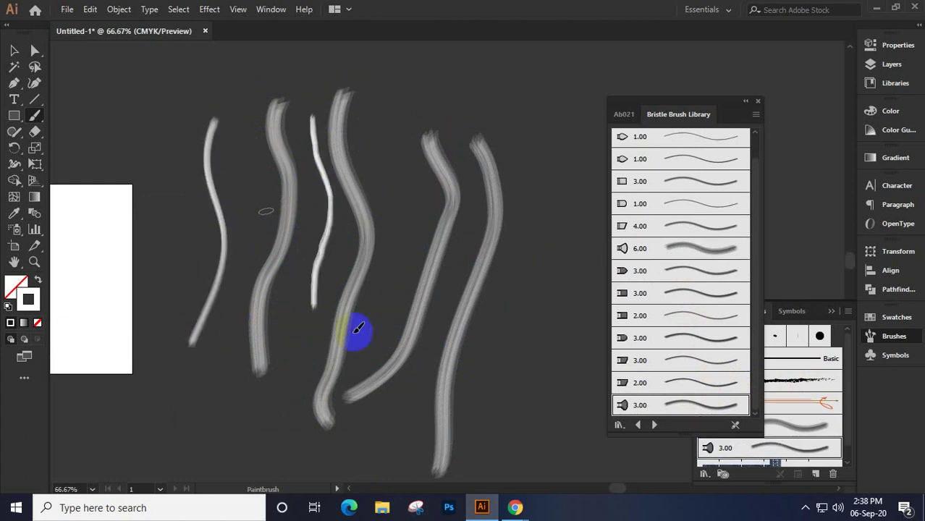
Choose the flat 3.00 bristle brush above the 2.00 one and paint two thin strokes between the thick strokes farther right
click(702, 297)
mouse_move(386, 152)
mouse_down()
mouse_move(411, 165)
mouse_move(375, 379)
mouse_up()
mouse_move(461, 165)
mouse_down()
mouse_move(455, 289)
mouse_move(433, 414)
mouse_up()
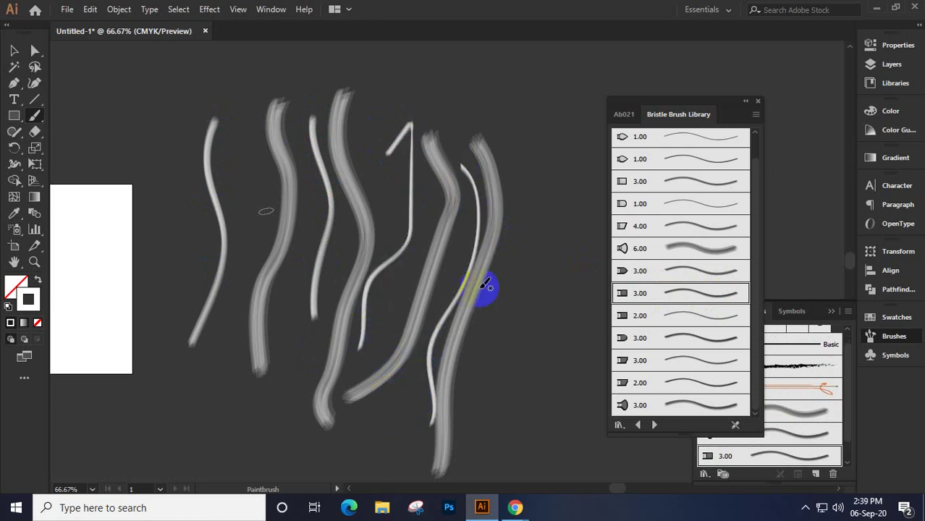
Expand the appearance of the rightmost thick bristle stroke and ungroup it into separate shapes
scroll(475, 250, up, 3)
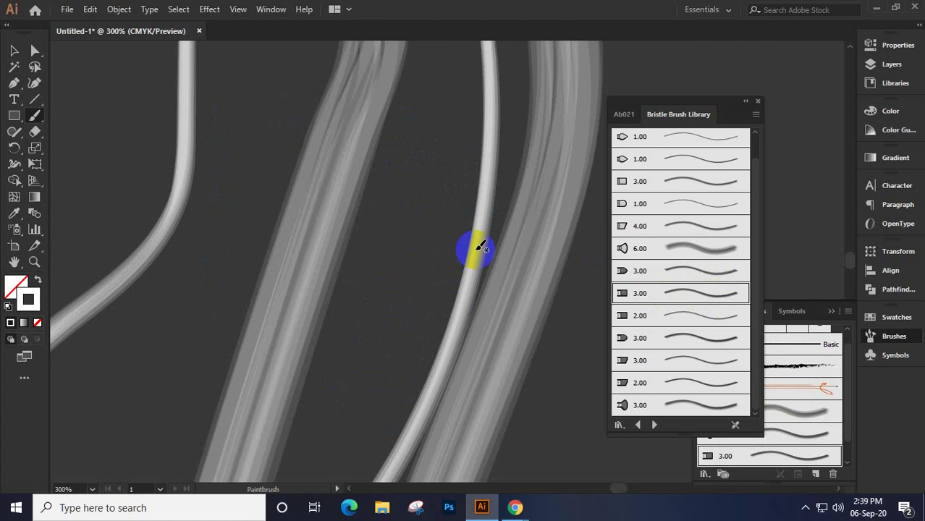
scroll(478, 245, down, 3)
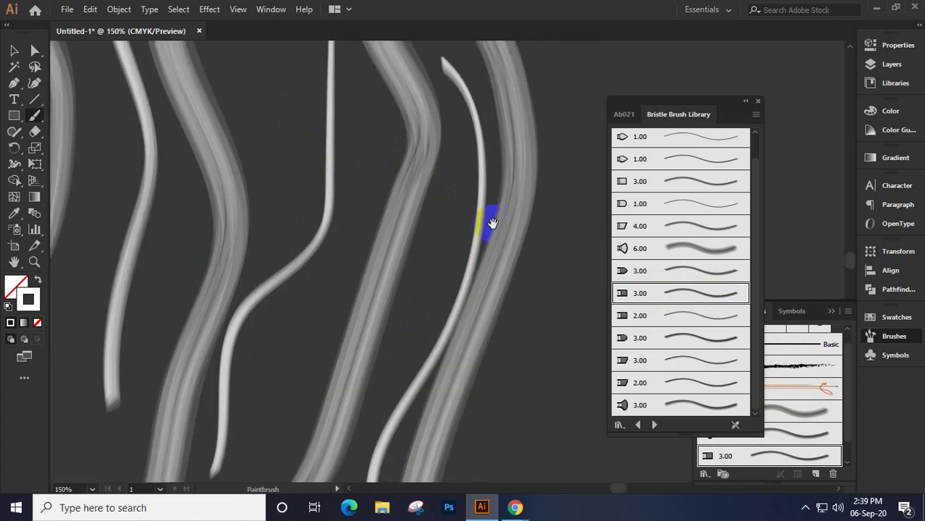
scroll(432, 264, up, 3)
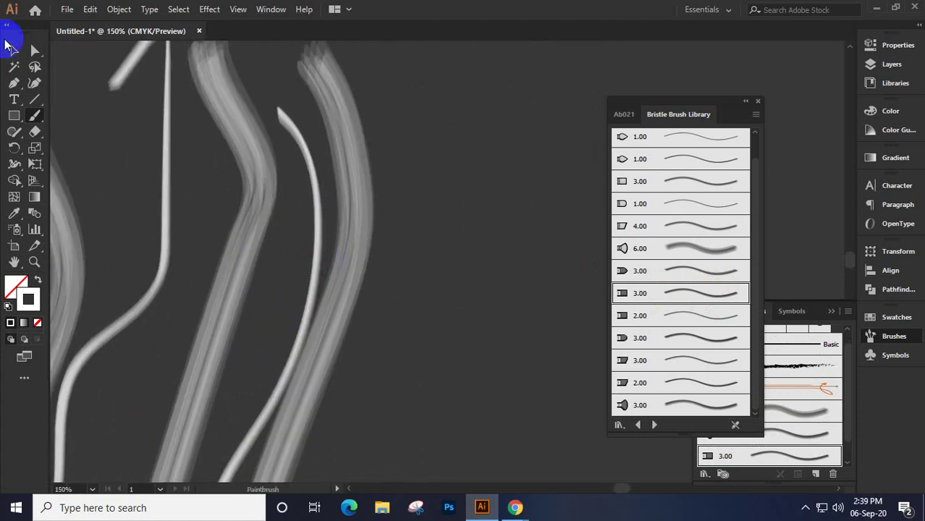
click(15, 52)
click(351, 152)
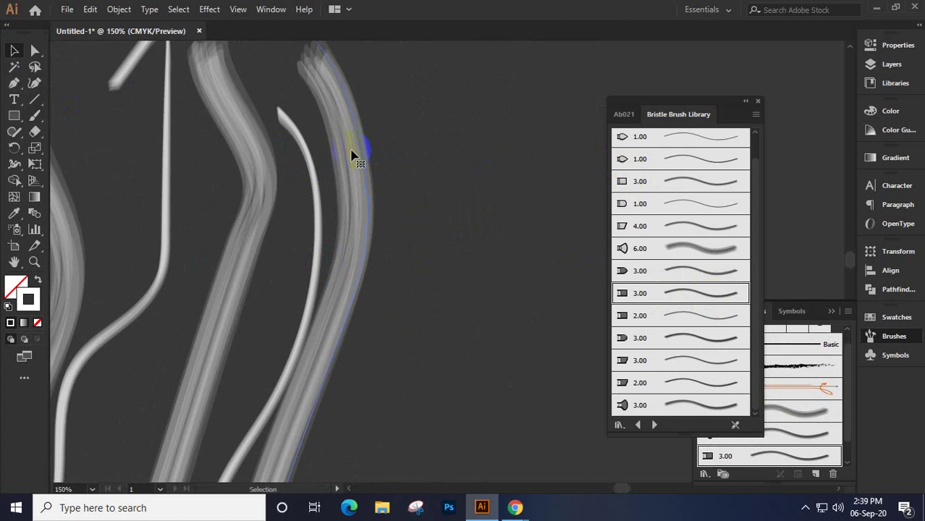
click(119, 10)
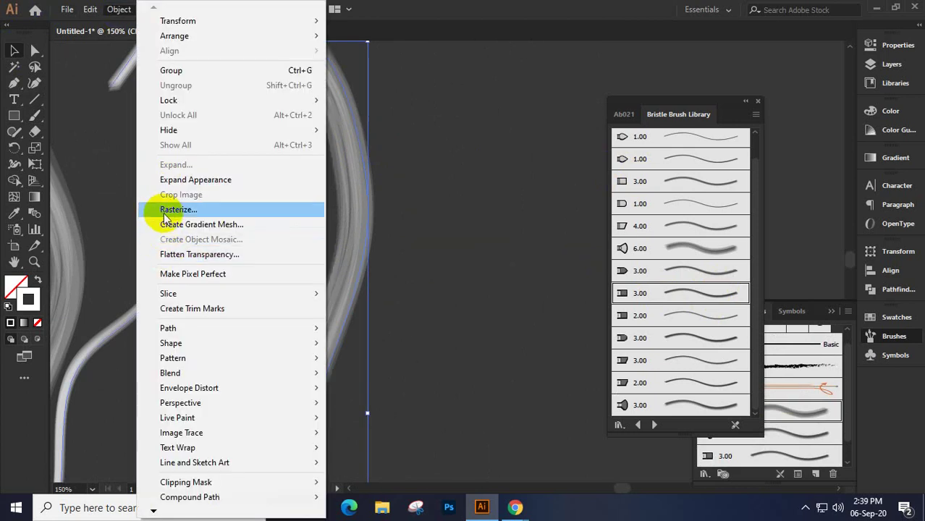
click(174, 184)
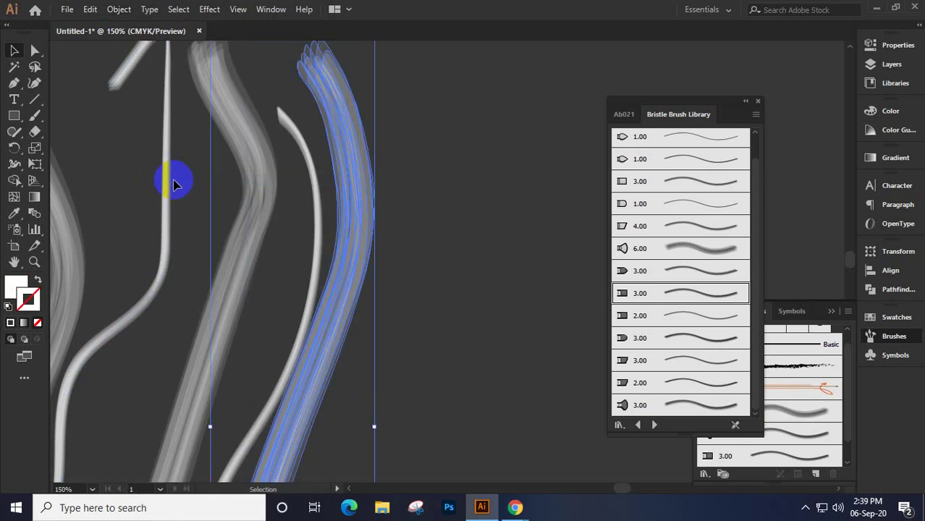
click(118, 10)
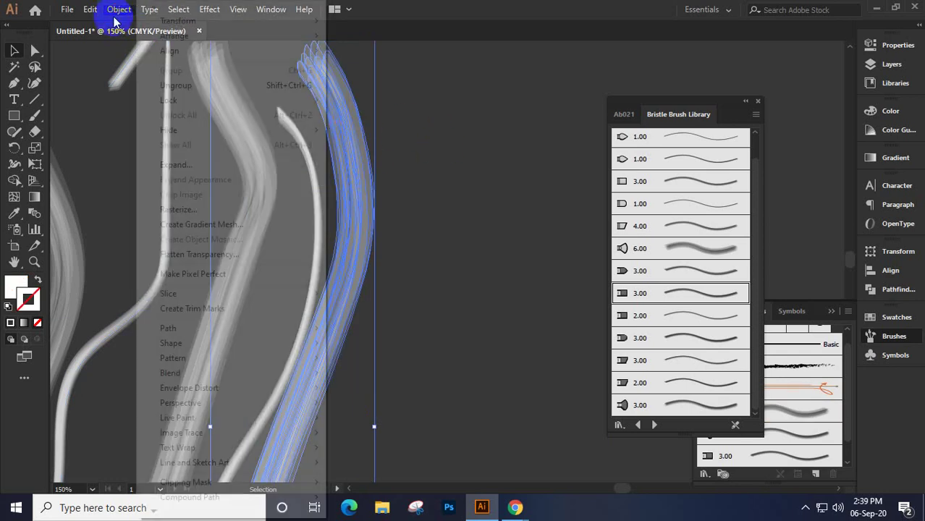
click(175, 165)
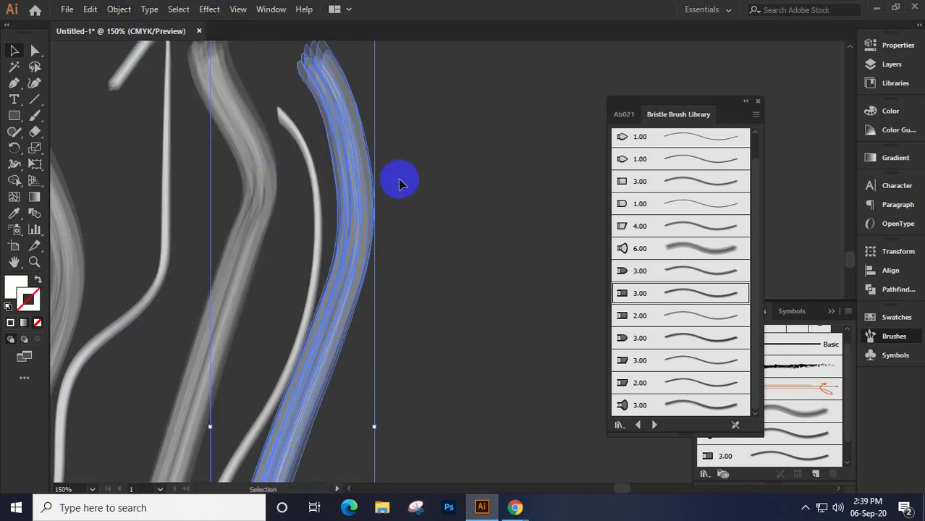
key(ctrl)
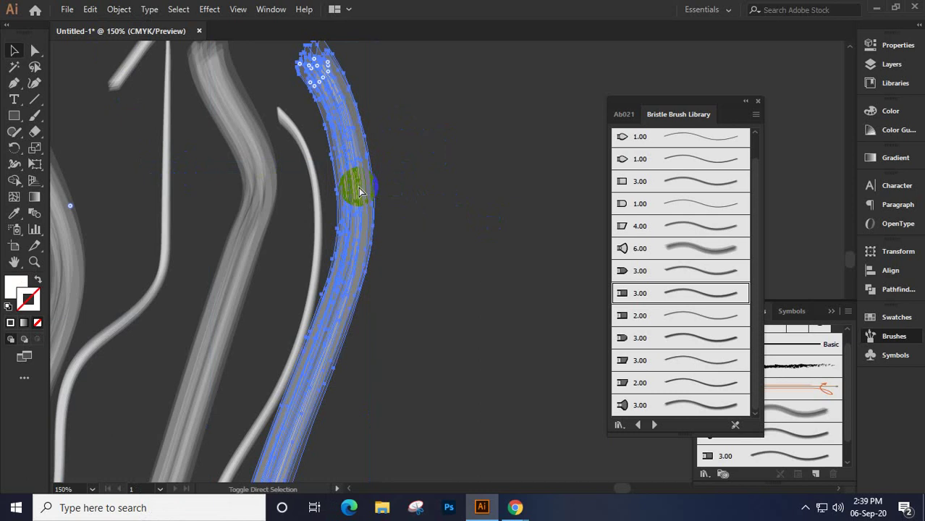
click(481, 181)
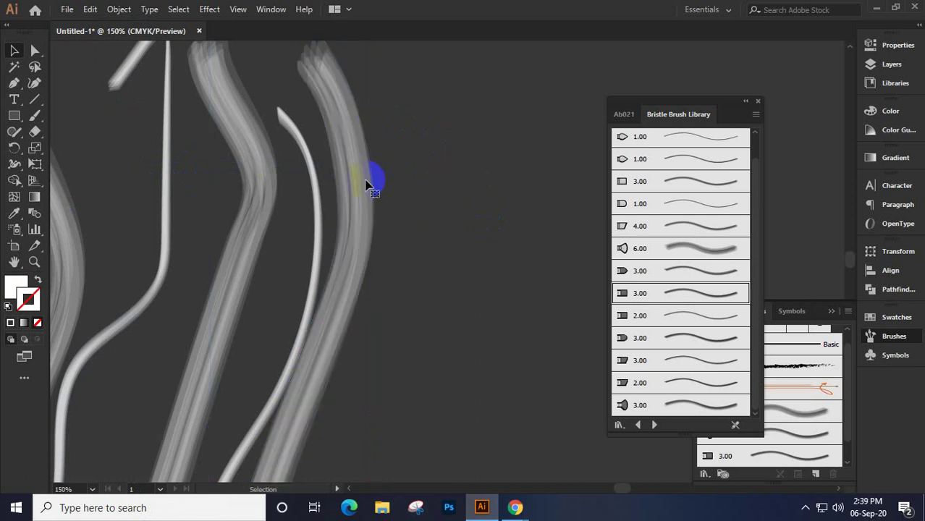
Move two of the expanded bristle shapes out to the right of the stroke
click(317, 64)
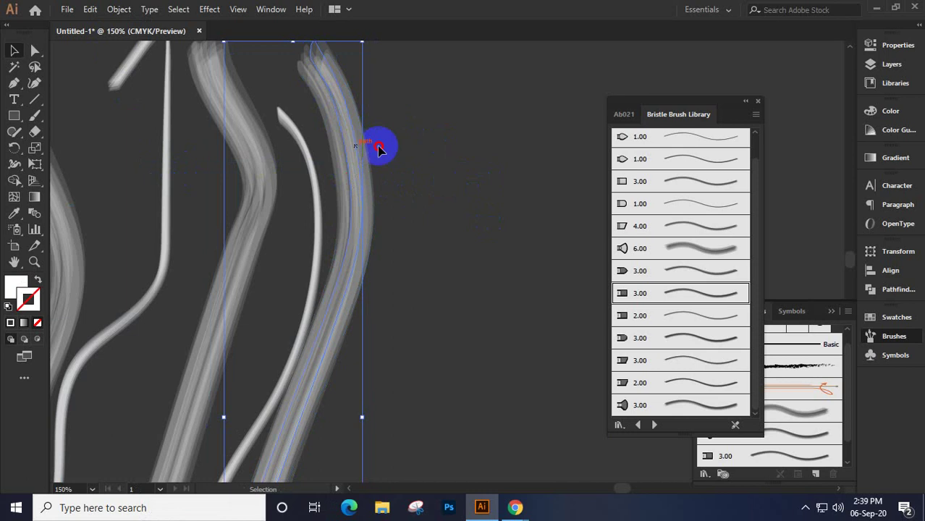
mouse_move(378, 149)
mouse_down()
mouse_move(392, 161)
mouse_move(360, 165)
mouse_move(391, 170)
mouse_up()
key(a)
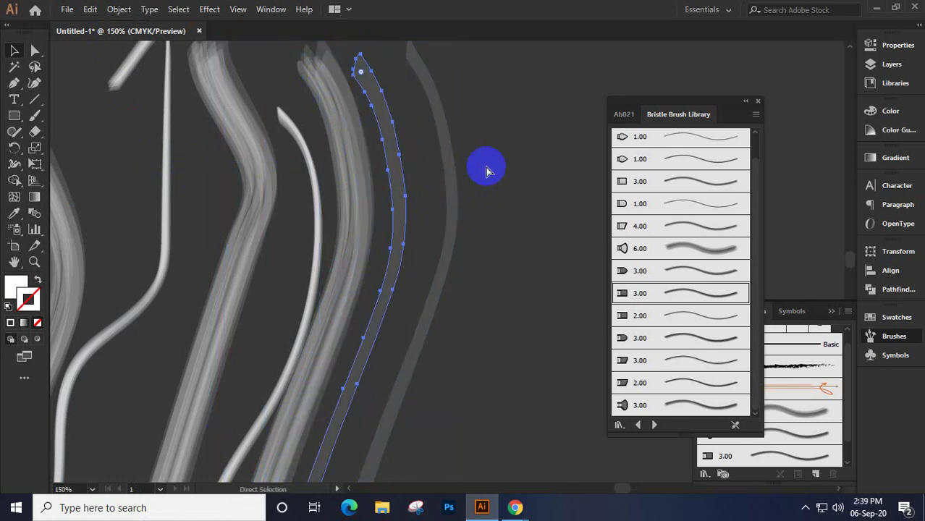
Undo the shape moves, the expansion of the thick stroke and the last thin stroke painted
key(ctrl+z)
key(ctrl+z)
key(ctrl+z)
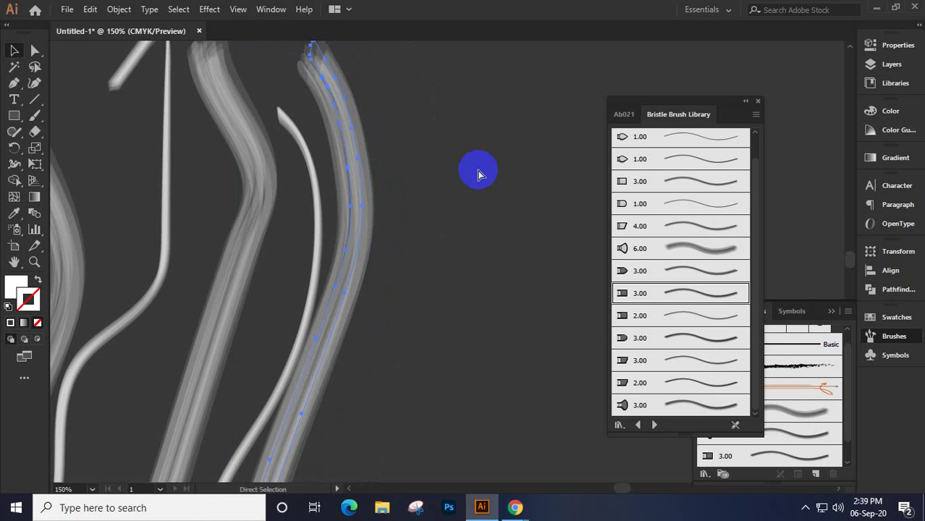
key(ctrl+z)
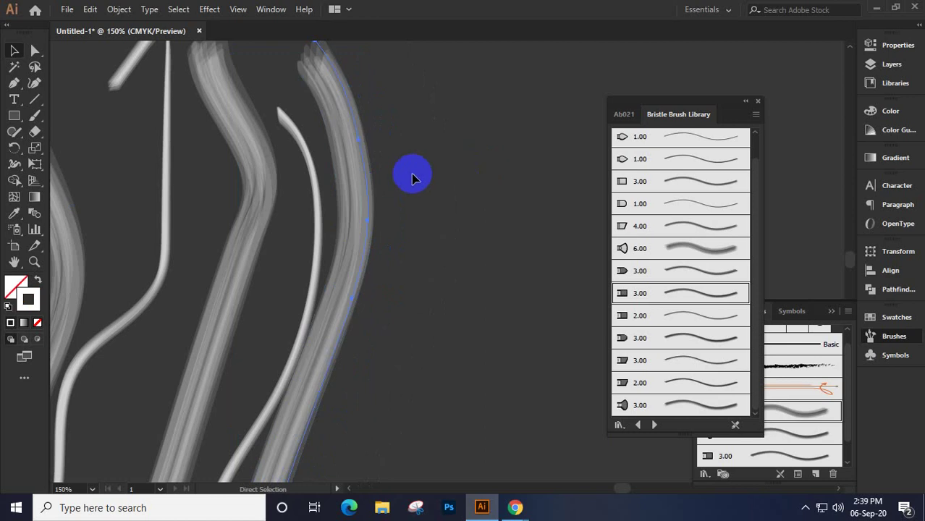
key(v)
key(ctrl+z)
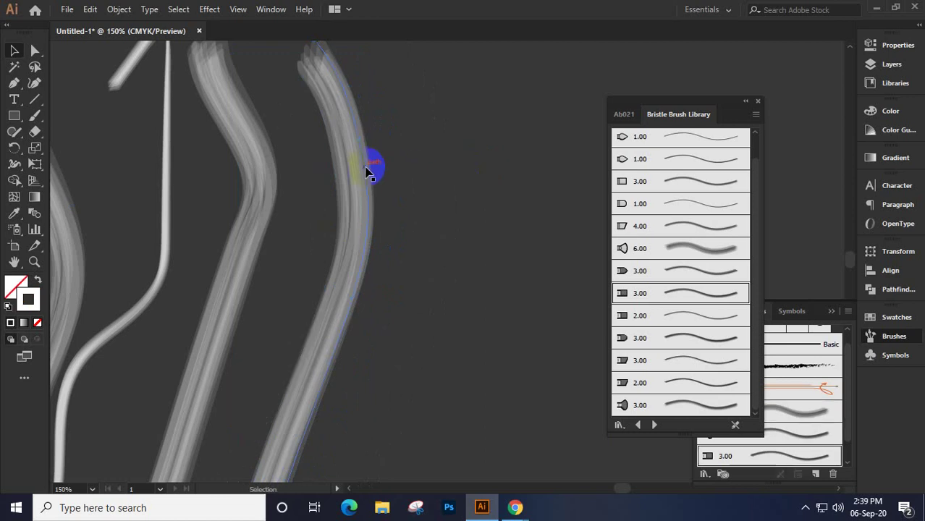
Change the stroke color of the rightmost thick bristle stroke to red
click(362, 215)
click(32, 300)
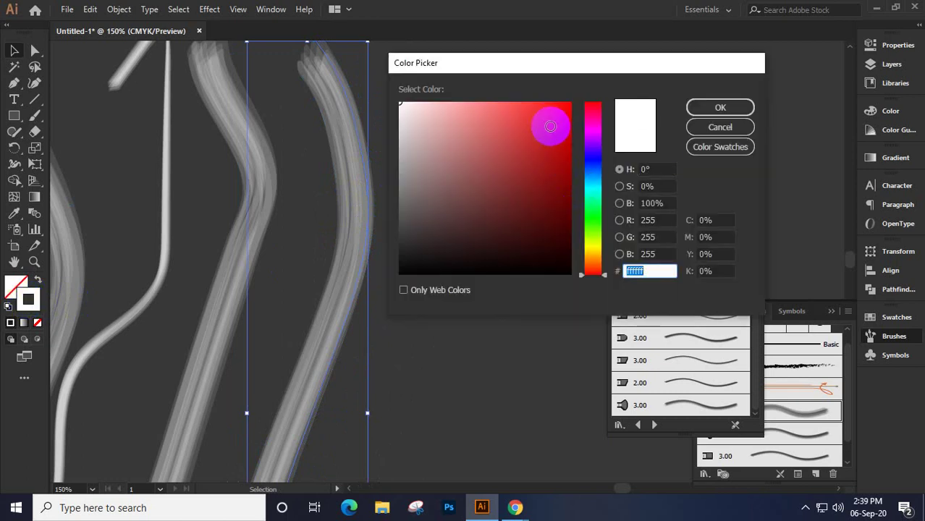
click(548, 124)
click(720, 107)
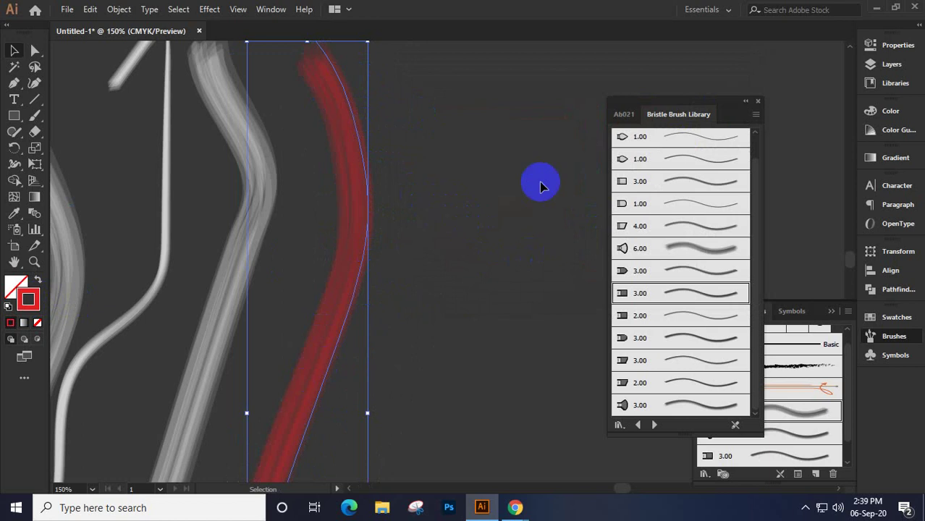
Deselect the red stroke and close the Bristle Brush Library
click(769, 107)
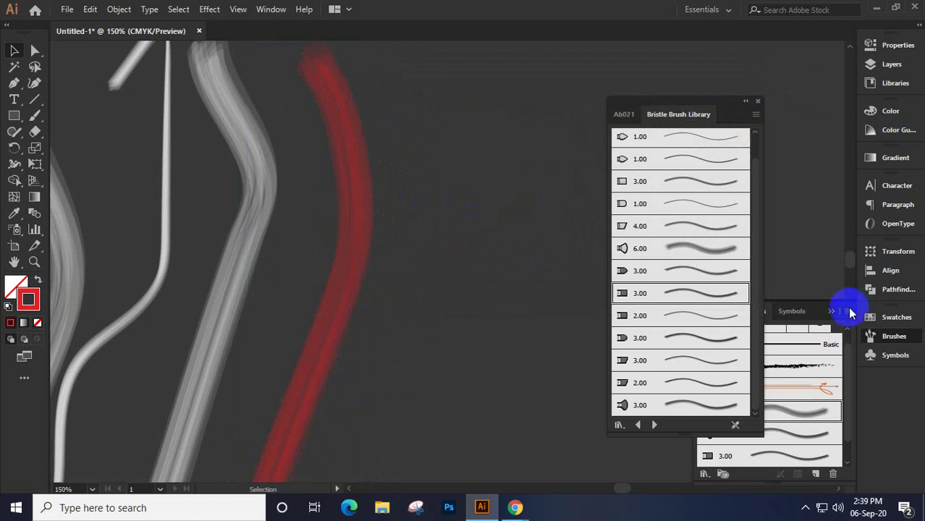
click(756, 114)
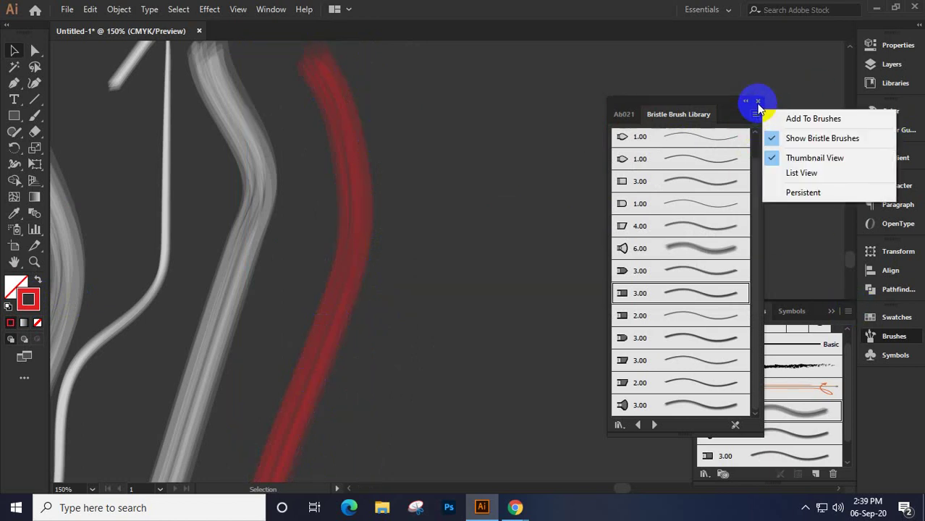
click(758, 107)
Open the Grunge brushes vector pack library and enlarge its panel until all its brushes show
click(848, 312)
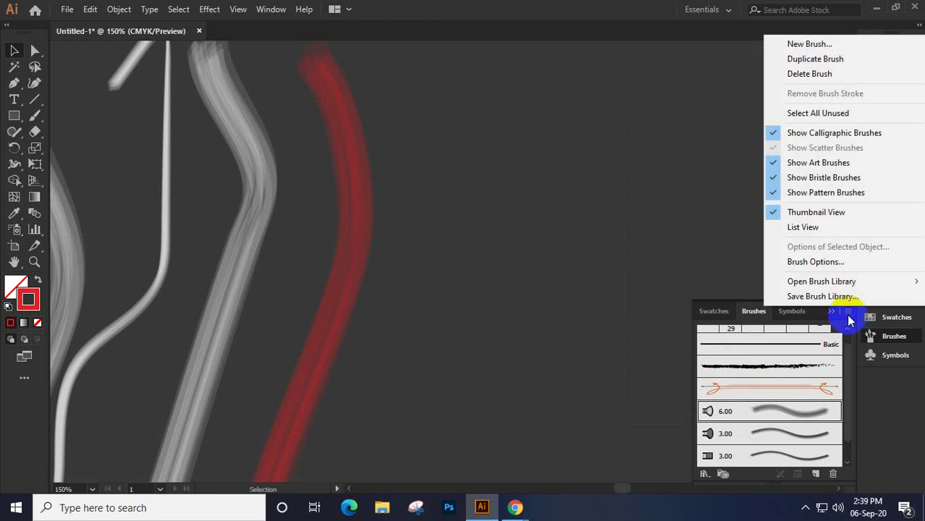
mouse_move(820, 281)
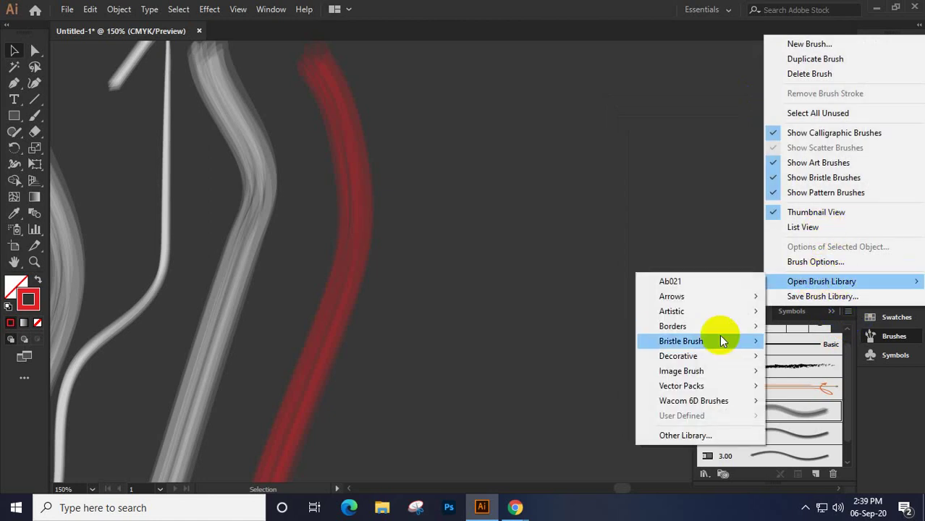
mouse_move(696, 370)
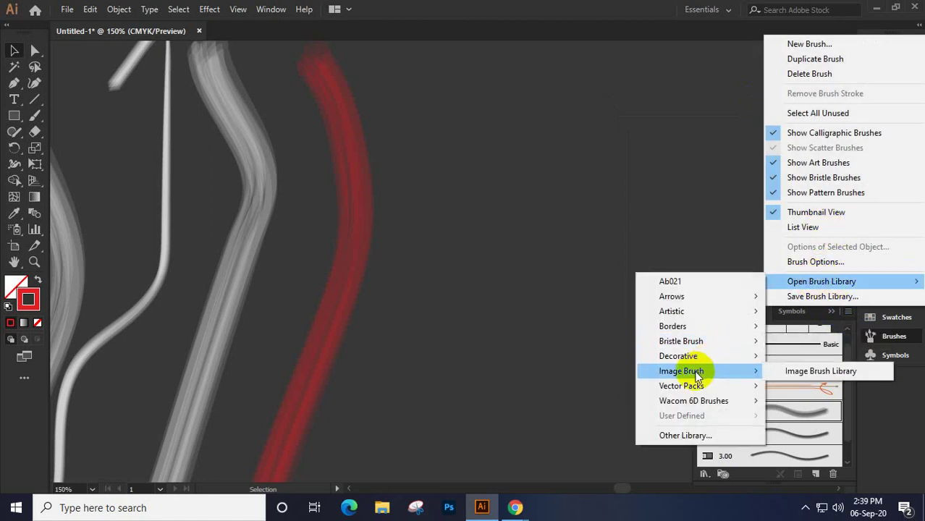
mouse_move(713, 385)
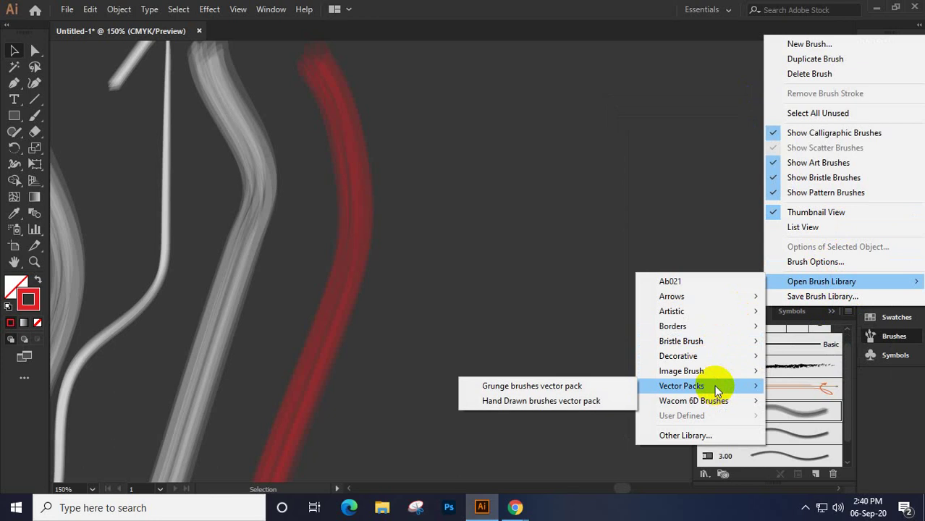
click(585, 388)
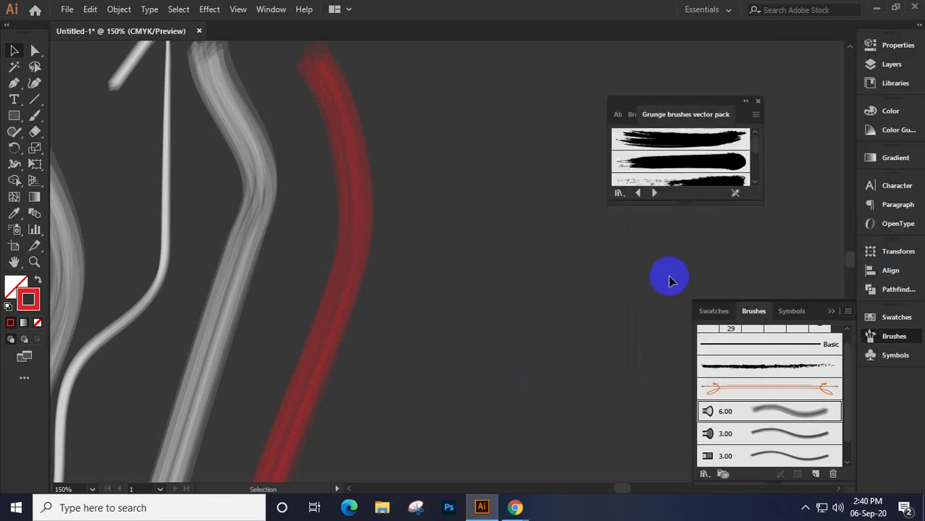
drag(690, 205, 698, 427)
click(710, 190)
drag(712, 202, 699, 197)
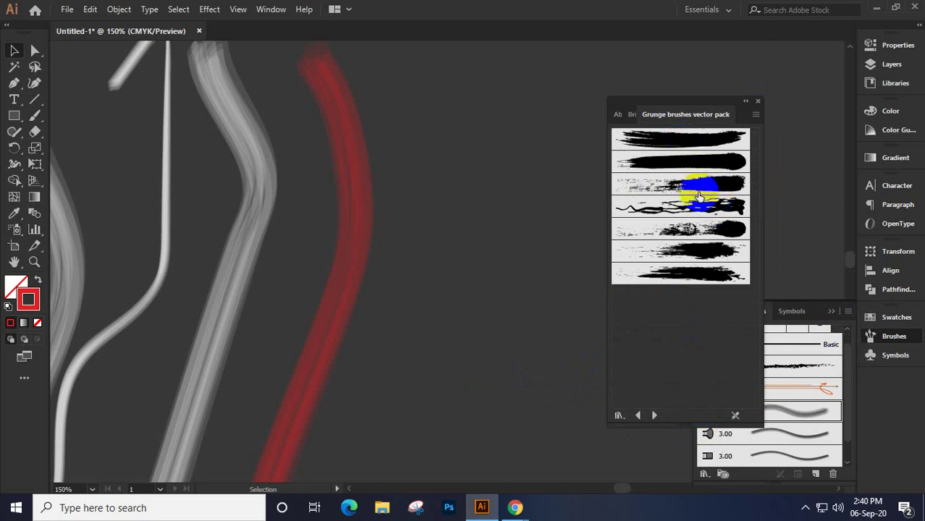
Paint a test stroke with the fourth grunge brush in the empty area beside the red bristle stroke
click(698, 207)
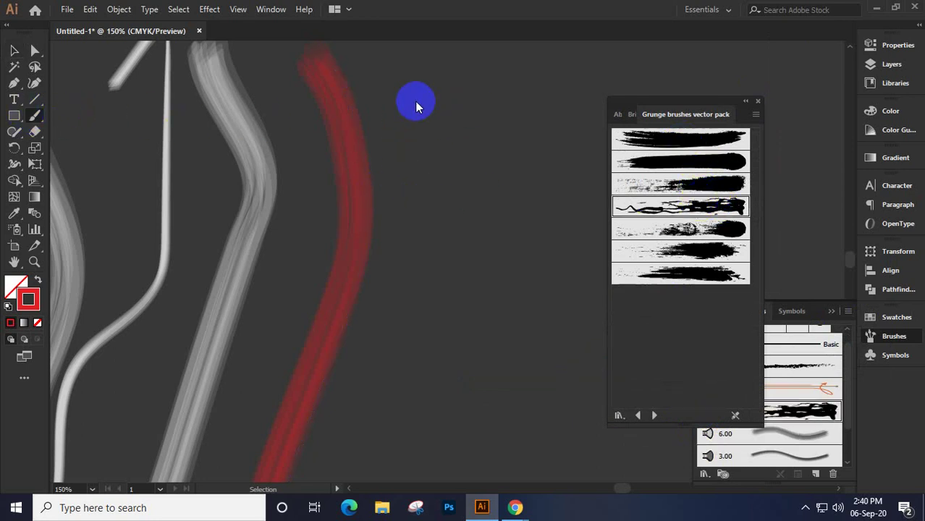
key(b)
mouse_move(435, 101)
mouse_down()
mouse_move(462, 215)
mouse_move(417, 373)
mouse_move(446, 383)
mouse_move(483, 335)
mouse_move(521, 142)
mouse_move(537, 142)
mouse_up()
drag(503, 398, 518, 365)
Draw a rectangle about 2.47 by 2.36 in on an empty area of the canvas
scroll(434, 173, up, 10)
scroll(434, 174, right, 8)
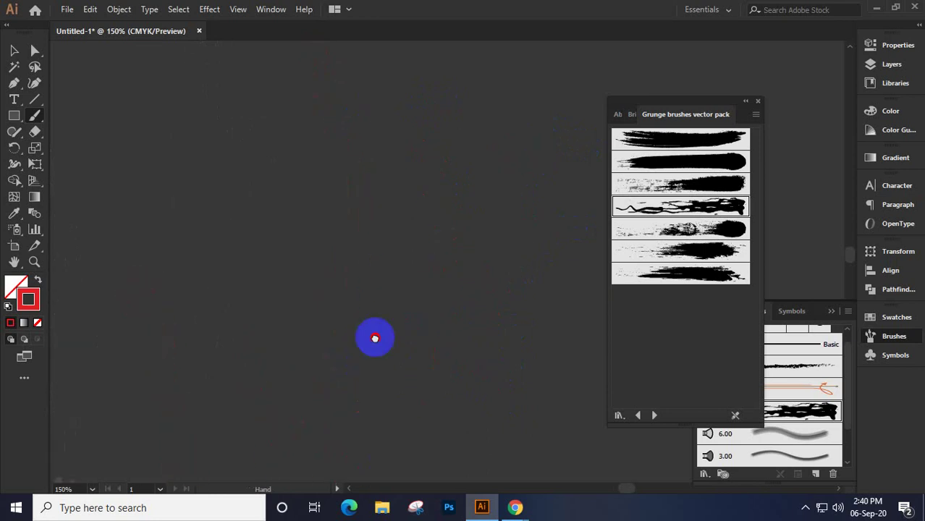
click(12, 115)
drag(201, 104, 211, 117)
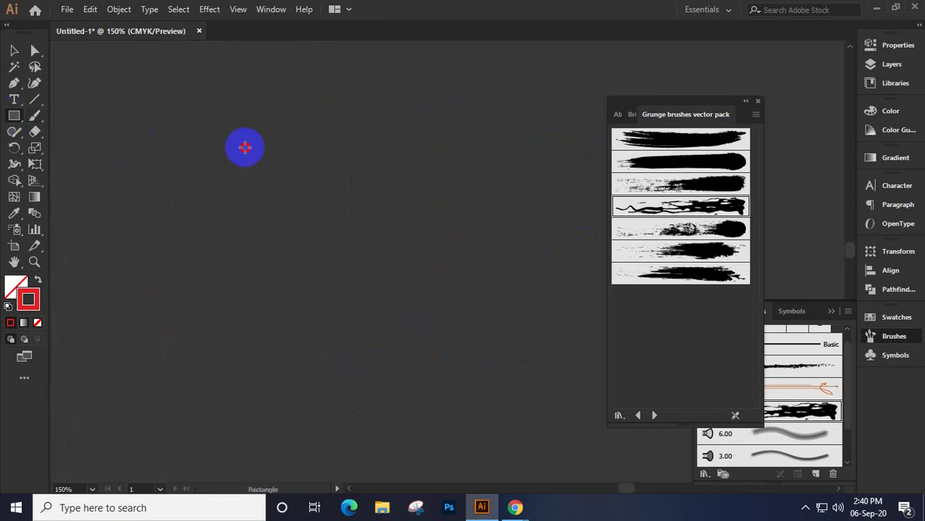
drag(421, 316, 410, 303)
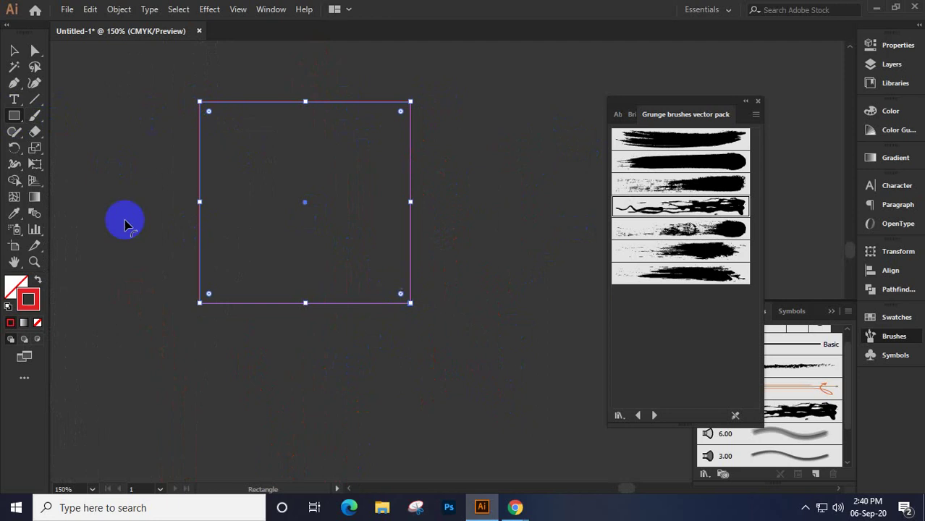
Try several grunge brushes on the rectangle's outline, ending with Grunge Brush Vector Pack 02
click(721, 208)
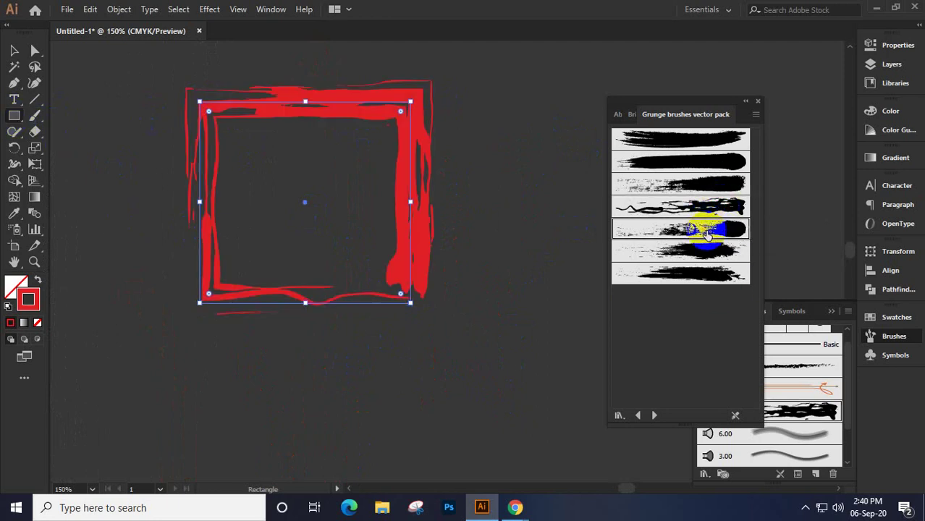
click(702, 228)
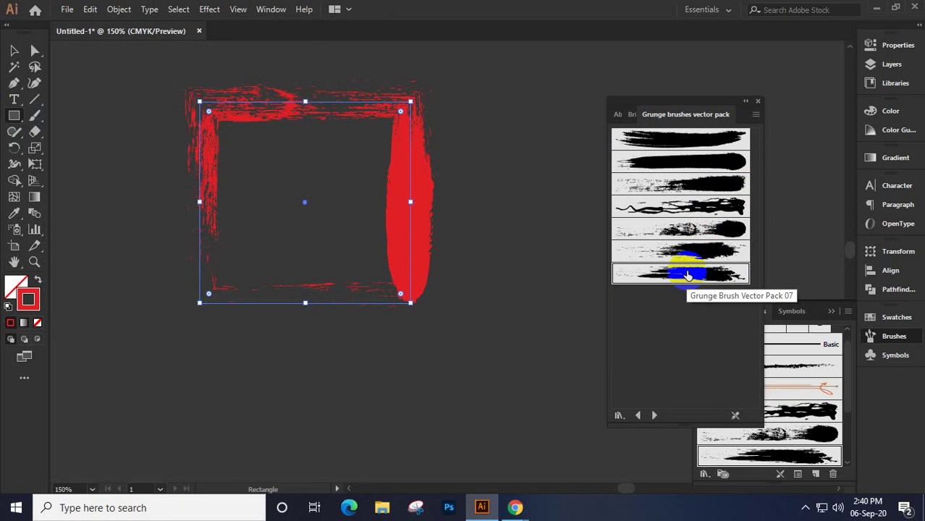
click(681, 138)
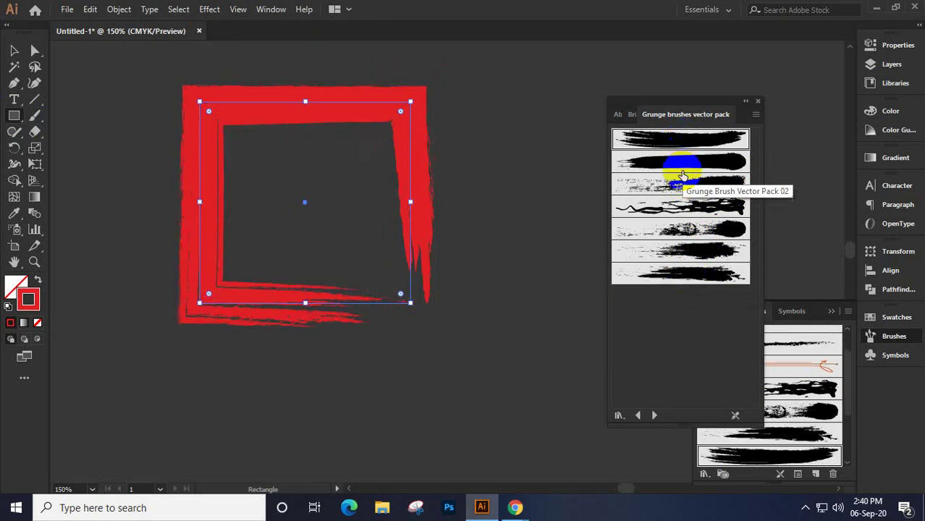
click(681, 168)
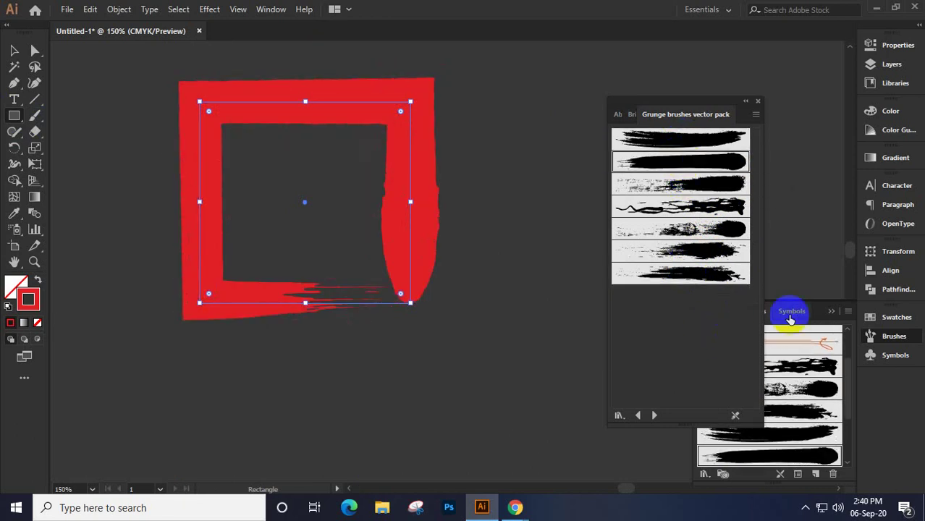
Open the Decorative_Scatter brush library and try its Geometric hexagon brush, ending with the Rings brush on the rectangle
click(850, 312)
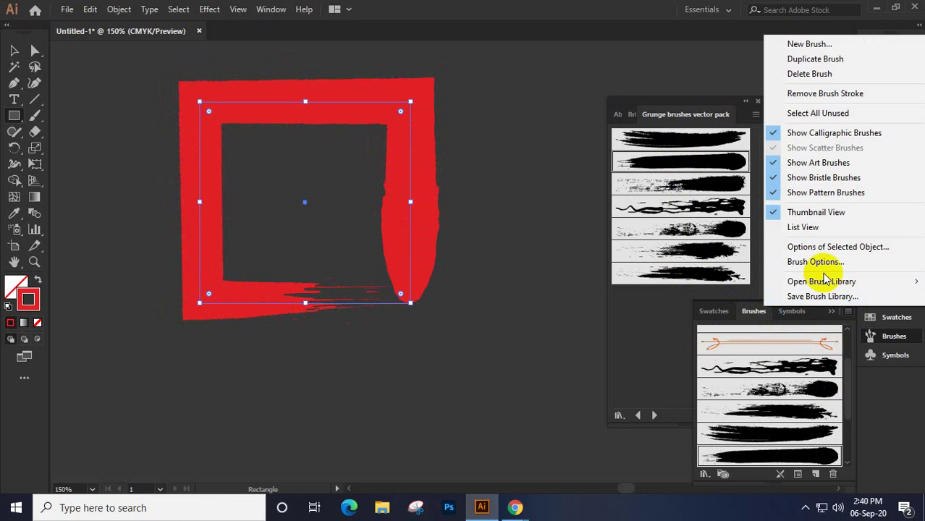
mouse_move(696, 407)
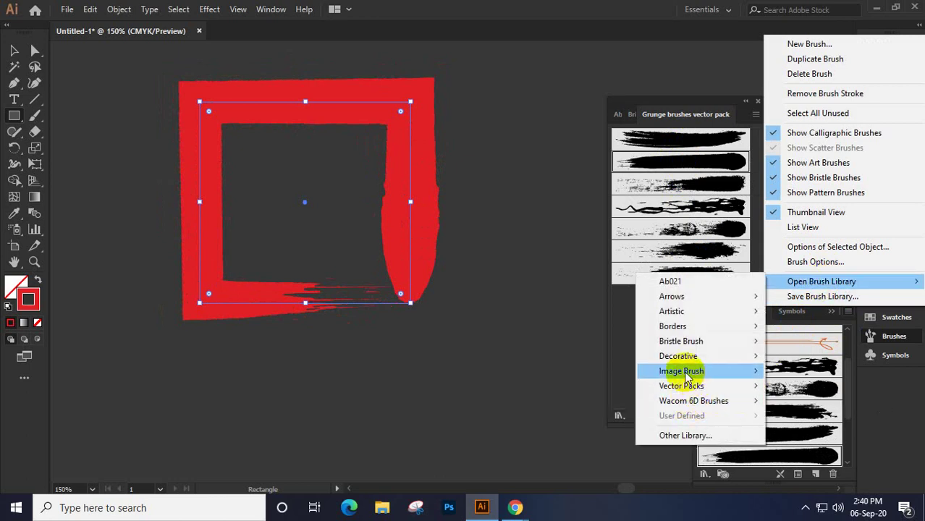
mouse_move(685, 362)
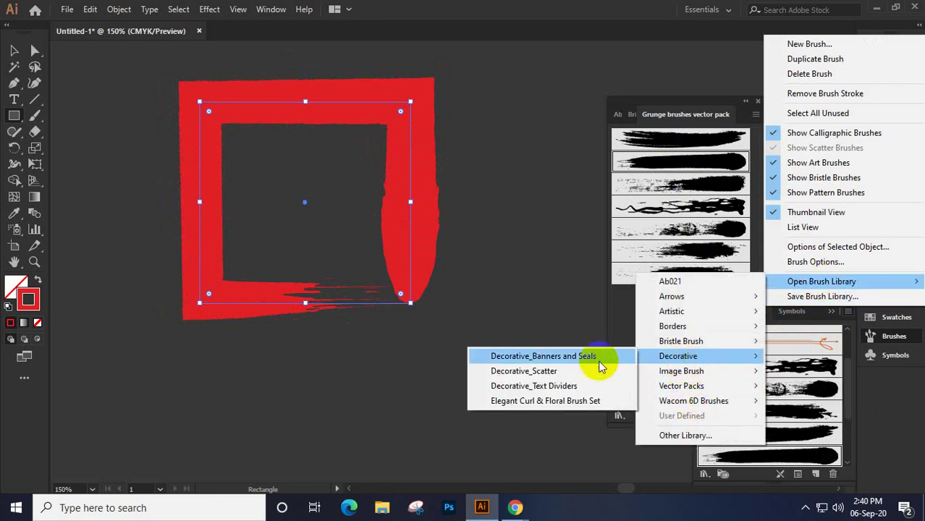
click(534, 371)
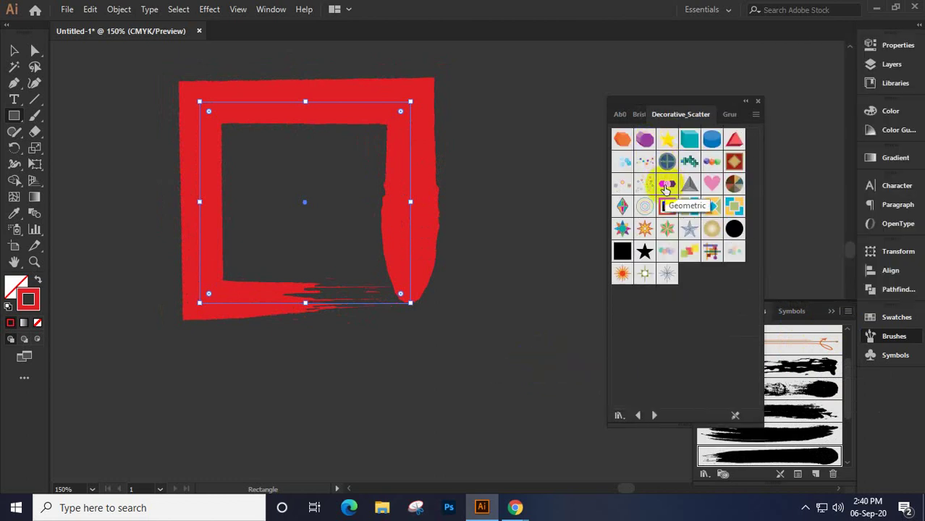
click(666, 186)
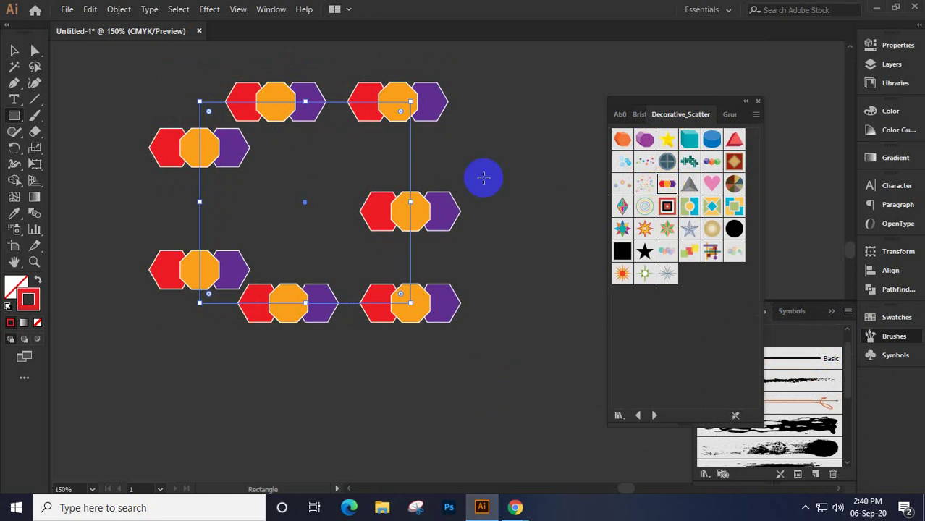
click(645, 207)
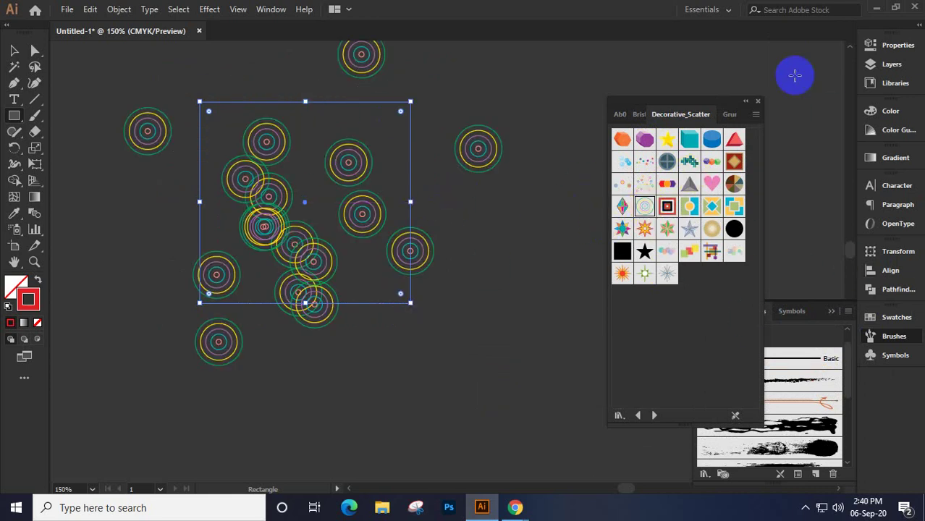
Try thicker and thinner stroke weights on the rings-brushed rectangle, ending at 0.25 pt
click(886, 45)
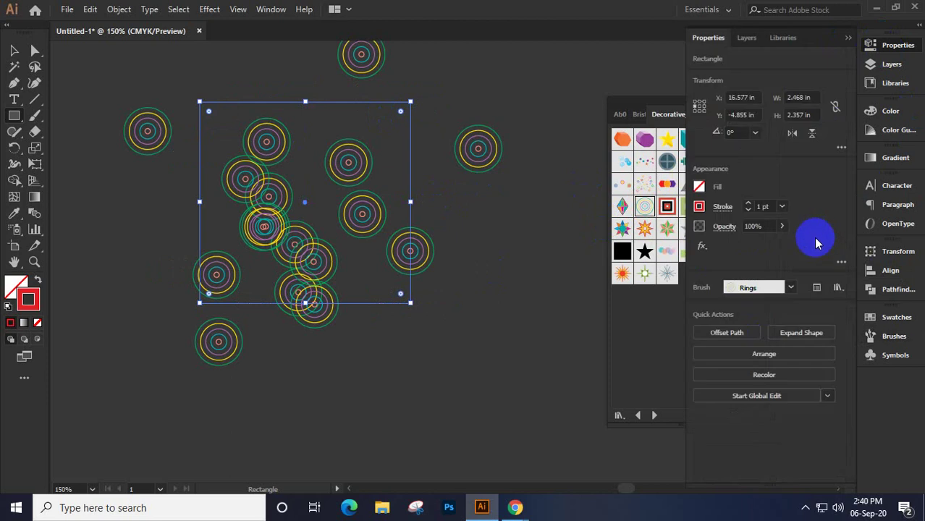
key(Up)
key(Up)
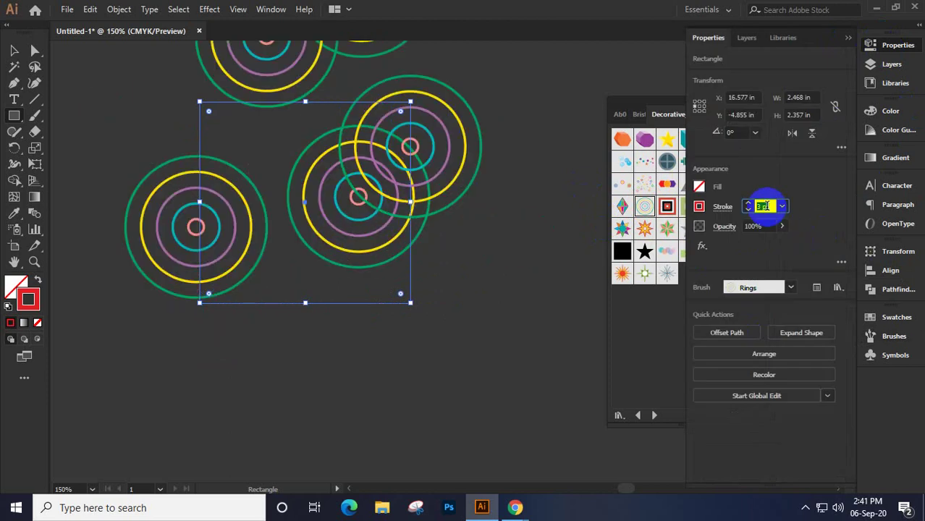
key(Down)
key(Down)
key(Down)
key(Down)
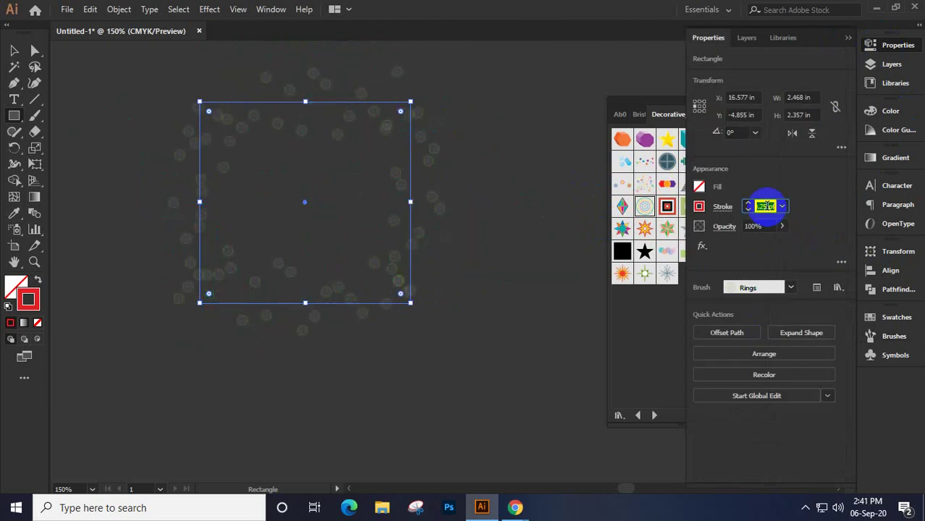
key(Down)
key(Up)
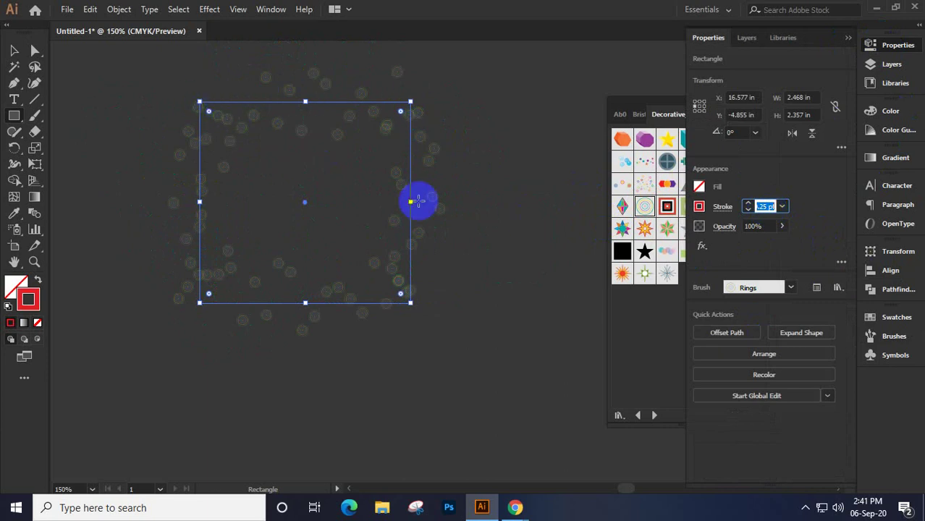
Apply the Star 2 scatter brush to the rectangle and close the brush library panel
mouse_move(660, 97)
mouse_down()
mouse_move(562, 109)
mouse_move(535, 129)
mouse_up()
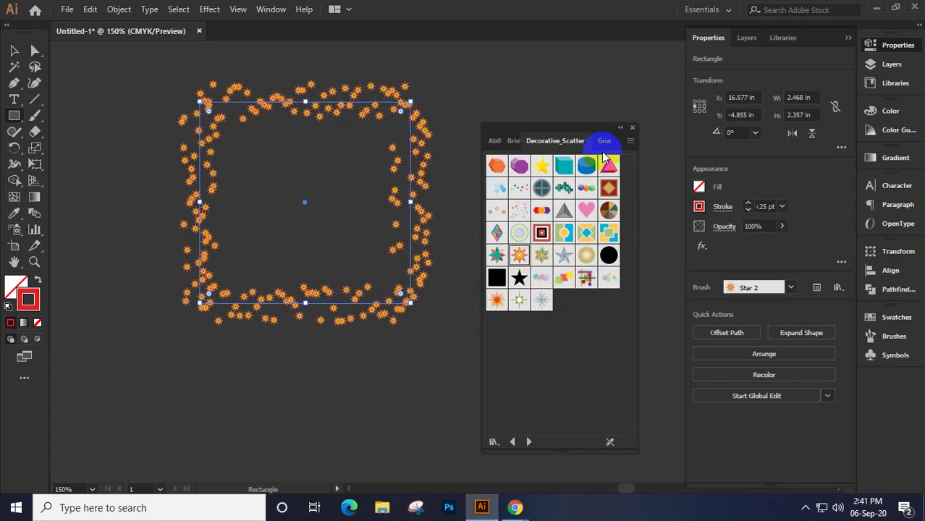
drag(595, 130, 627, 146)
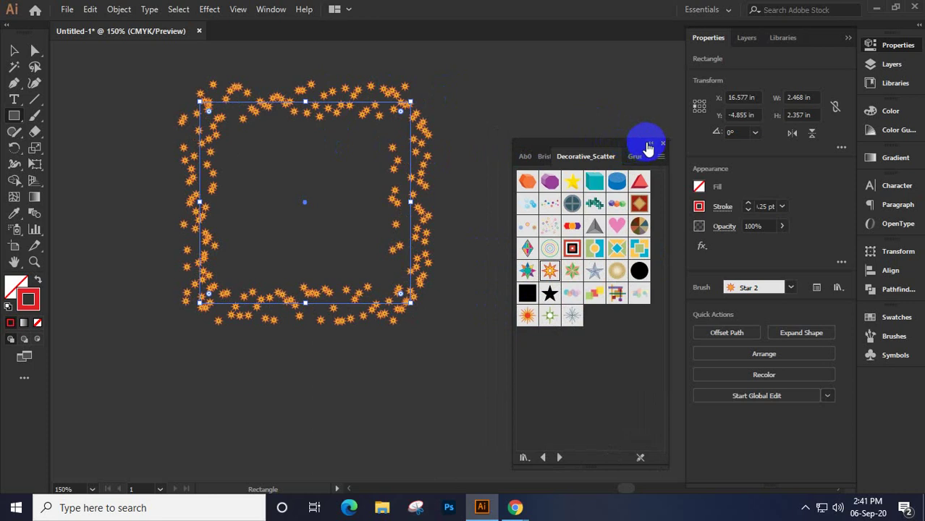
click(661, 143)
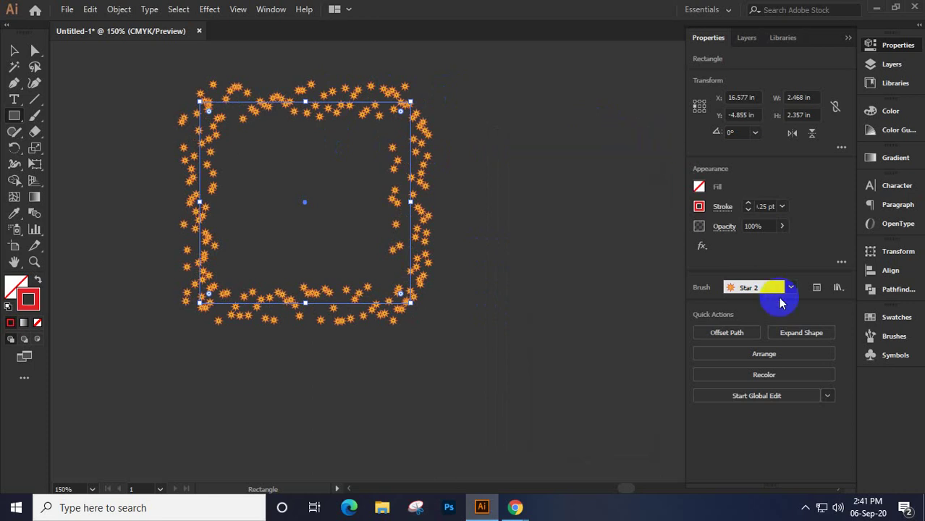
Open the Elegant Curl & Floral Brush Set library from the Decorative brush libraries
click(895, 337)
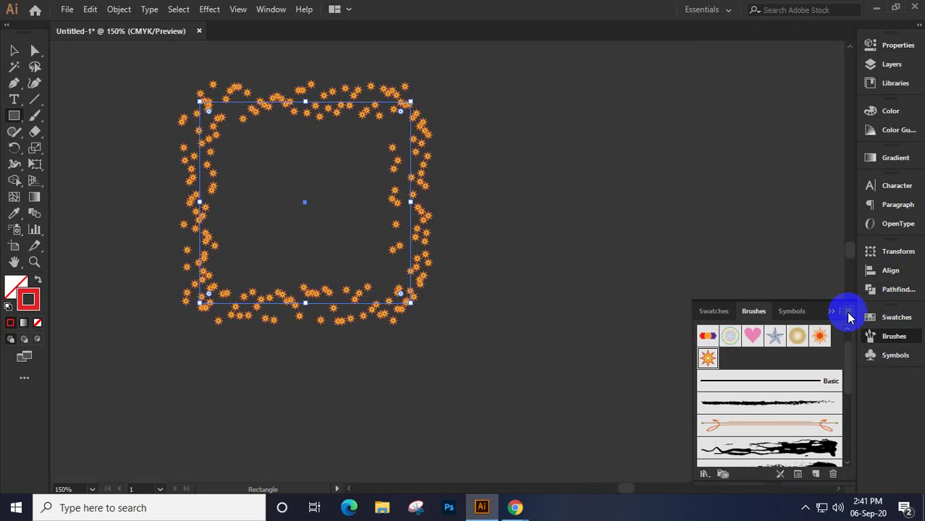
click(848, 312)
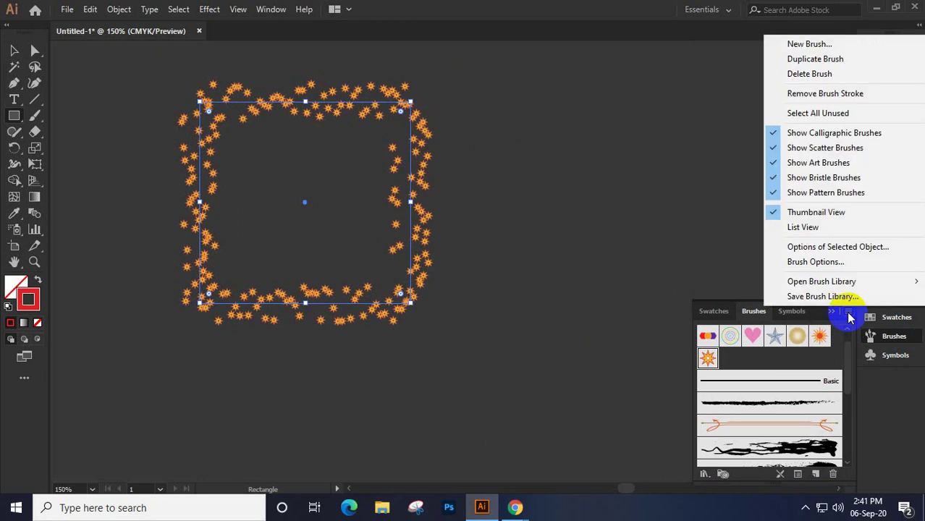
mouse_move(834, 288)
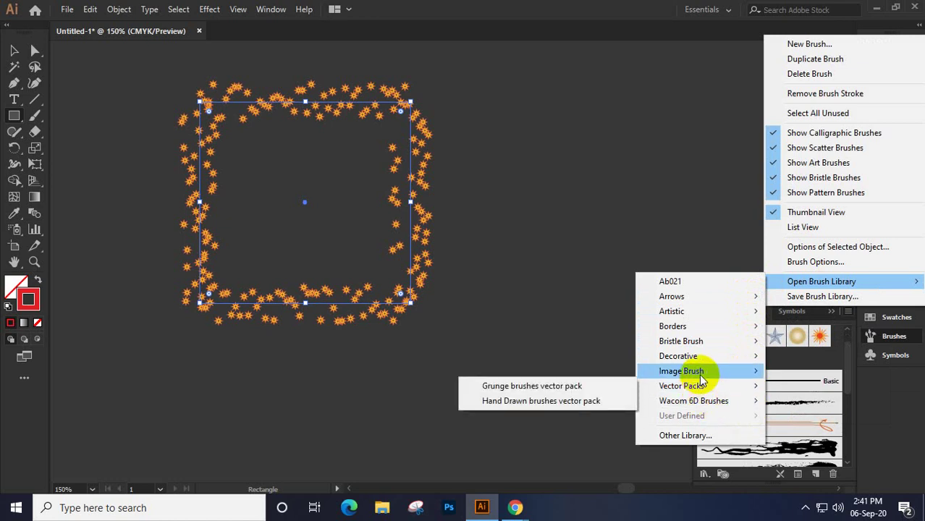
mouse_move(699, 374)
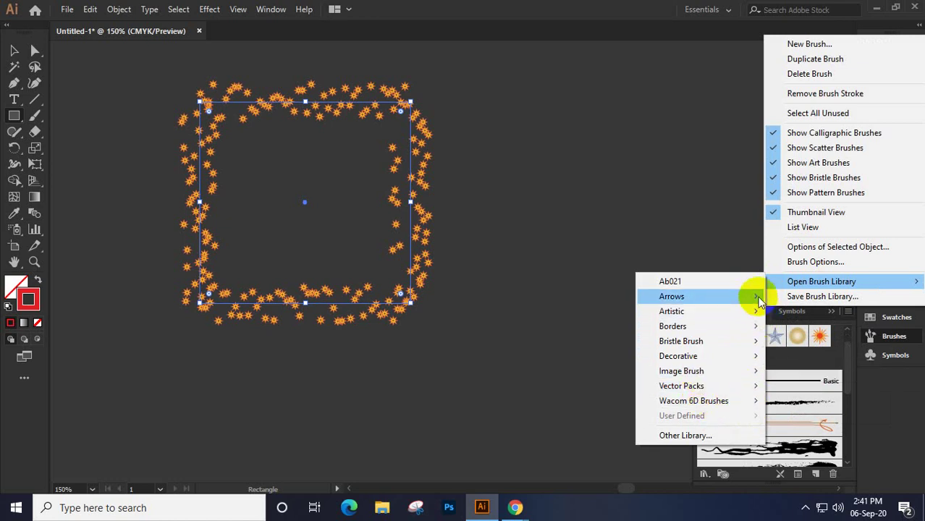
mouse_move(757, 297)
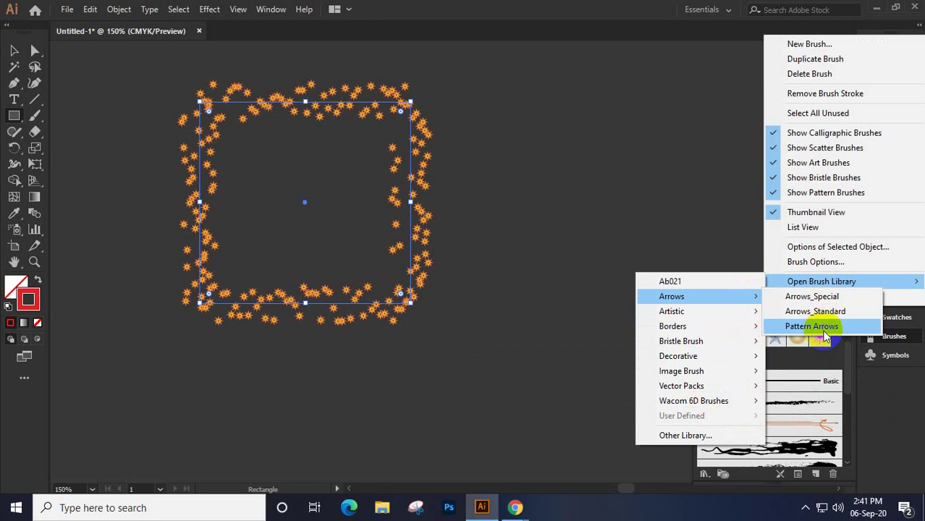
mouse_move(734, 317)
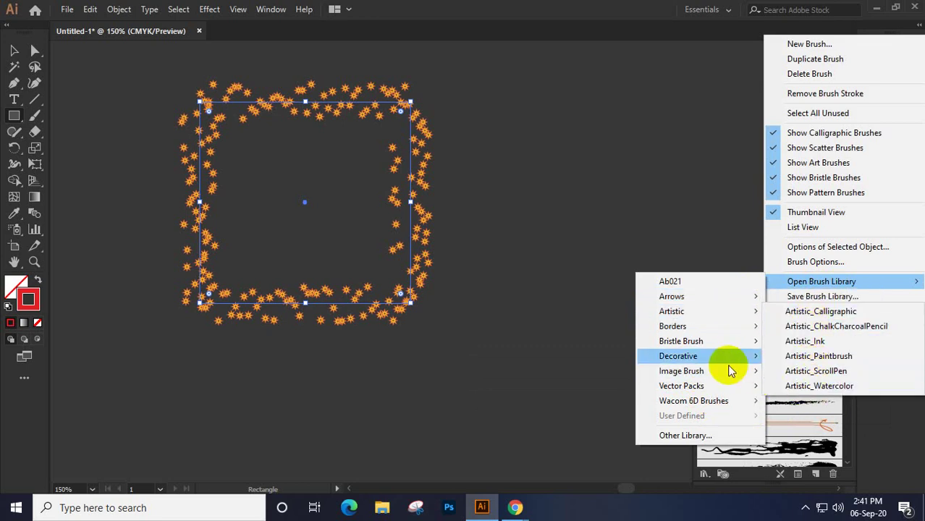
mouse_move(712, 343)
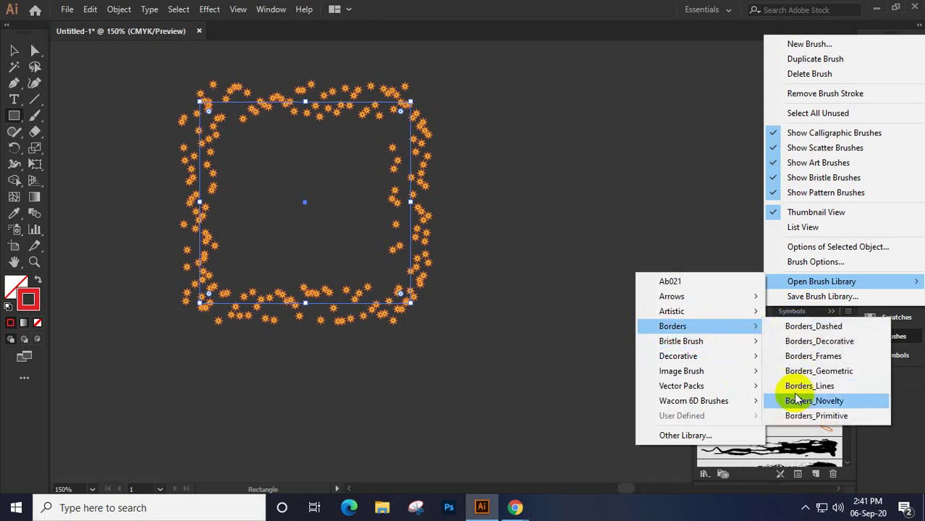
mouse_move(718, 361)
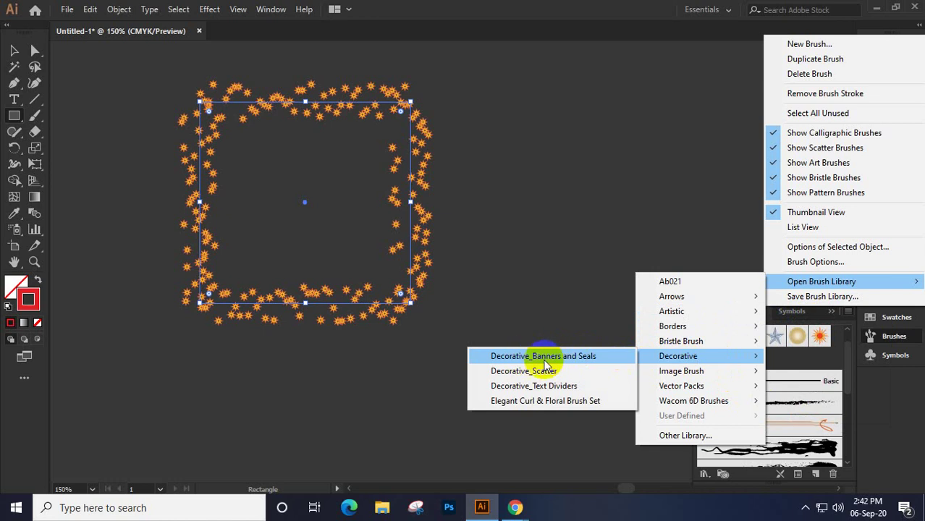
click(556, 400)
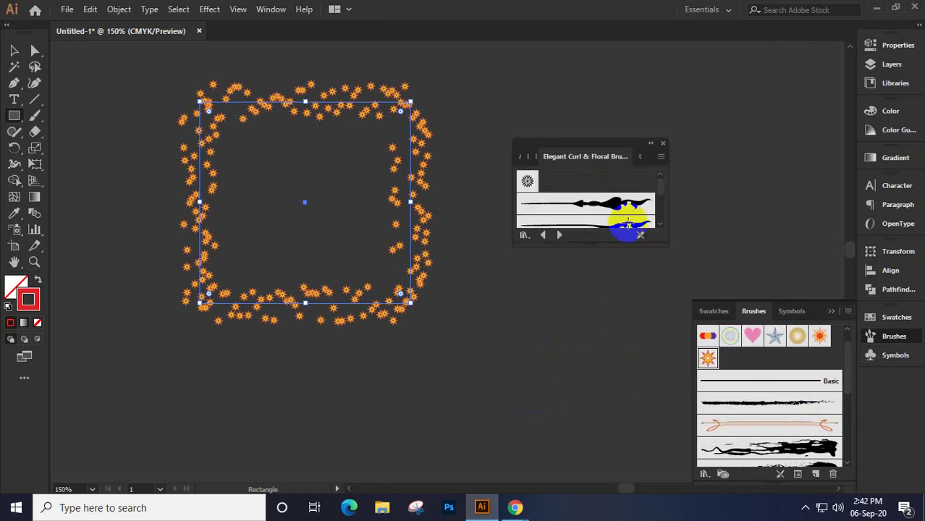
Enlarge the Elegant Curl & Floral library panel and look through its art and pattern brushes
mouse_move(591, 244)
mouse_down()
mouse_move(598, 399)
mouse_move(588, 449)
mouse_up()
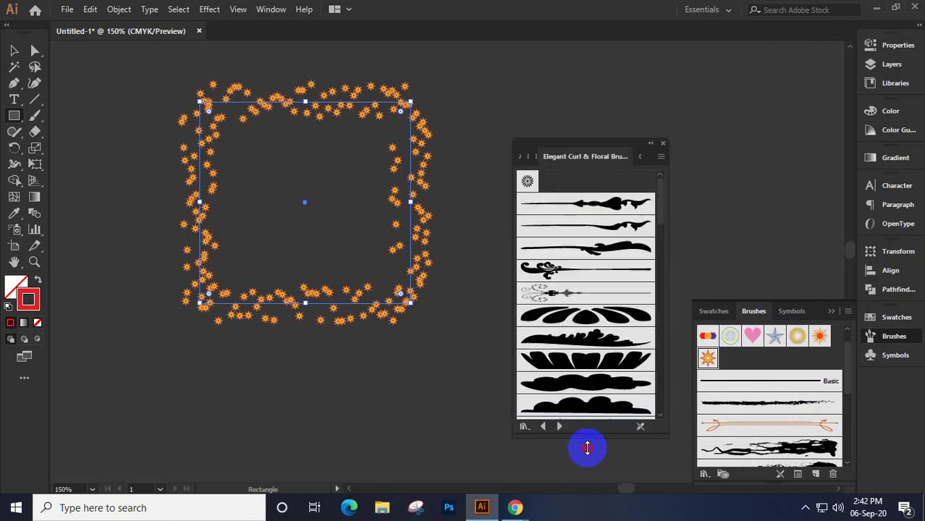
scroll(597, 246, down, 10)
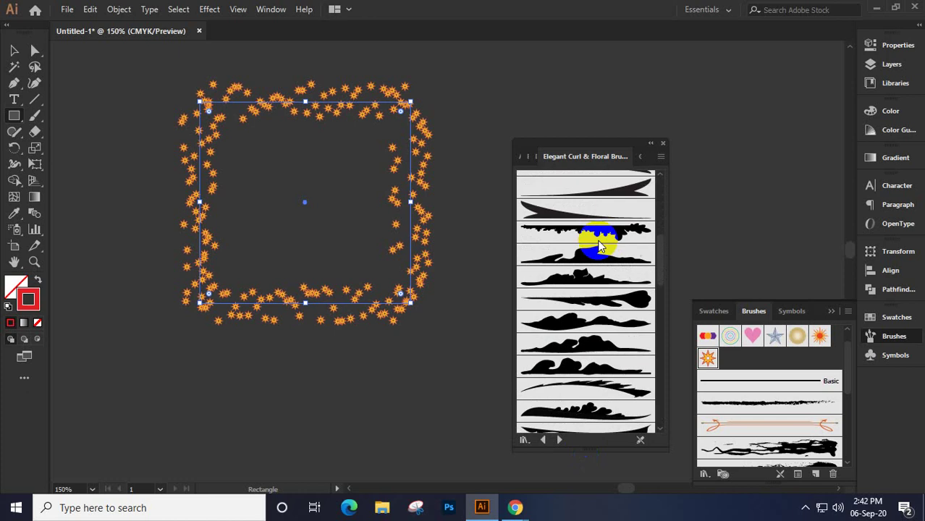
scroll(598, 246, down, 10)
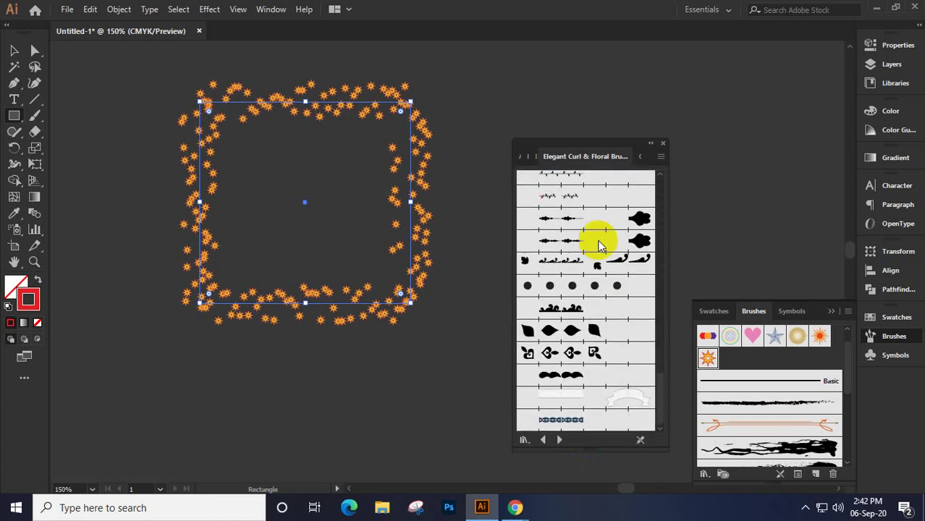
scroll(583, 293, up, 10)
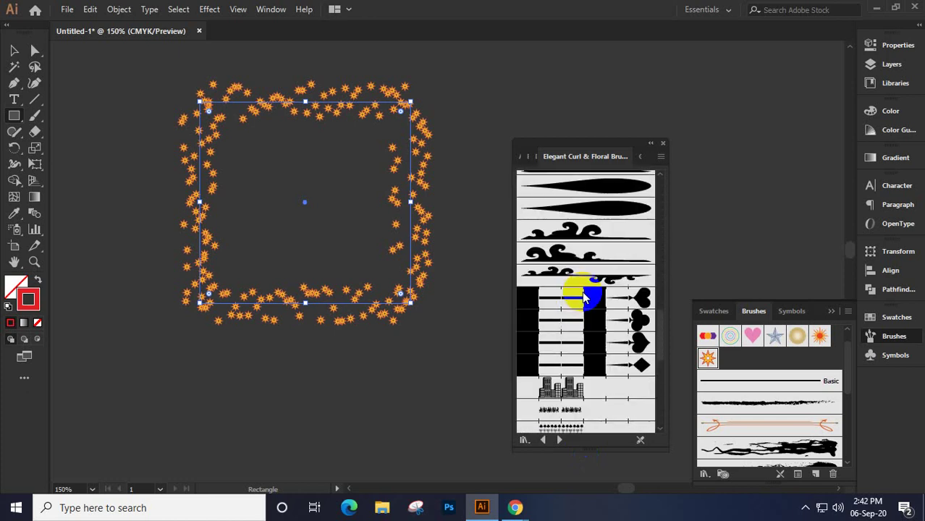
scroll(582, 291, up, 10)
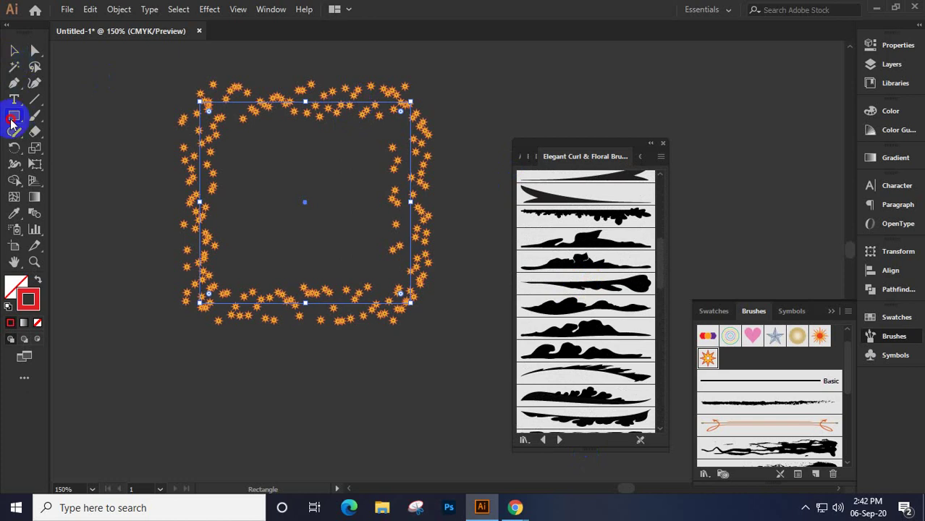
Draw a circle about 1.81 in wide with the Ellipse tool on an empty area beside the star-brushed rectangle
drag(11, 120, 72, 148)
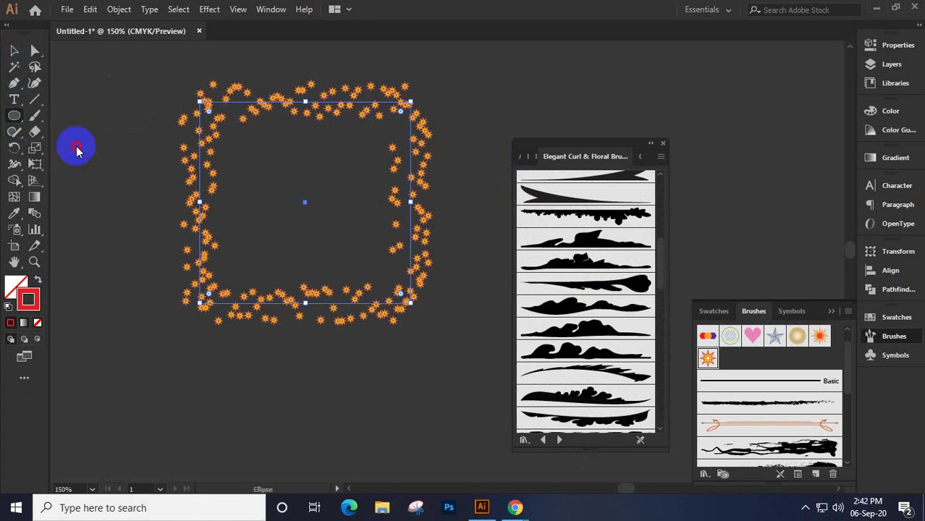
key(space)
drag(499, 196, 144, 223)
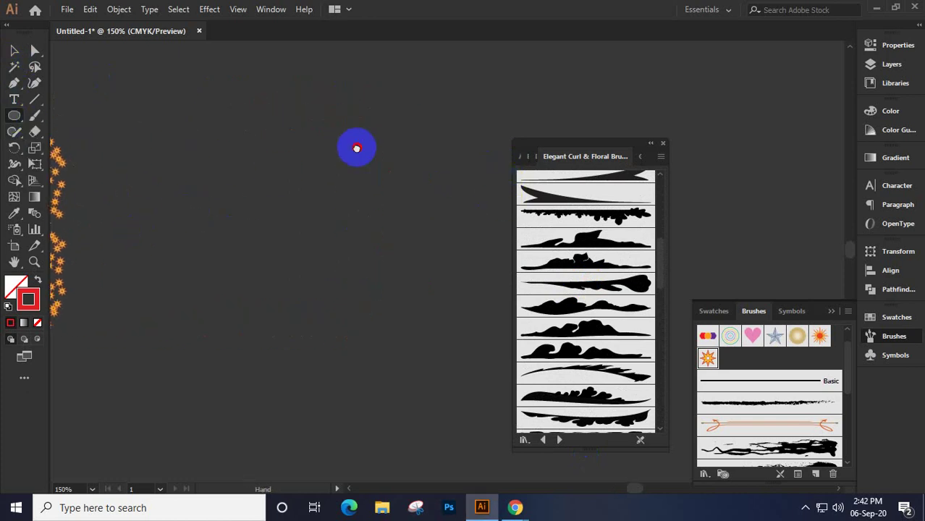
drag(358, 149, 245, 334)
mouse_move(239, 153)
mouse_down()
mouse_move(367, 310)
mouse_move(379, 309)
mouse_move(375, 298)
mouse_up()
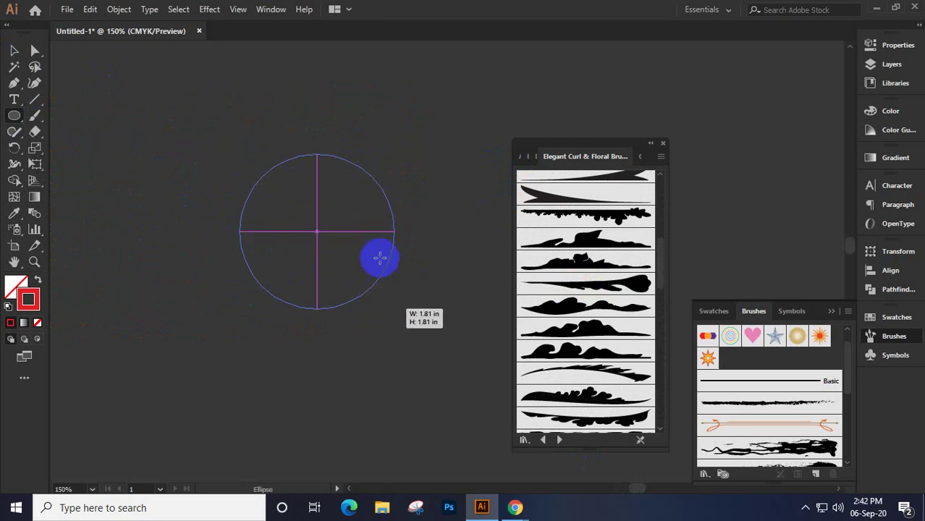
Try three neighbouring curl art brushes on the circle's outline, ending with the tapered one that has a rounded, flared end
click(592, 242)
click(595, 264)
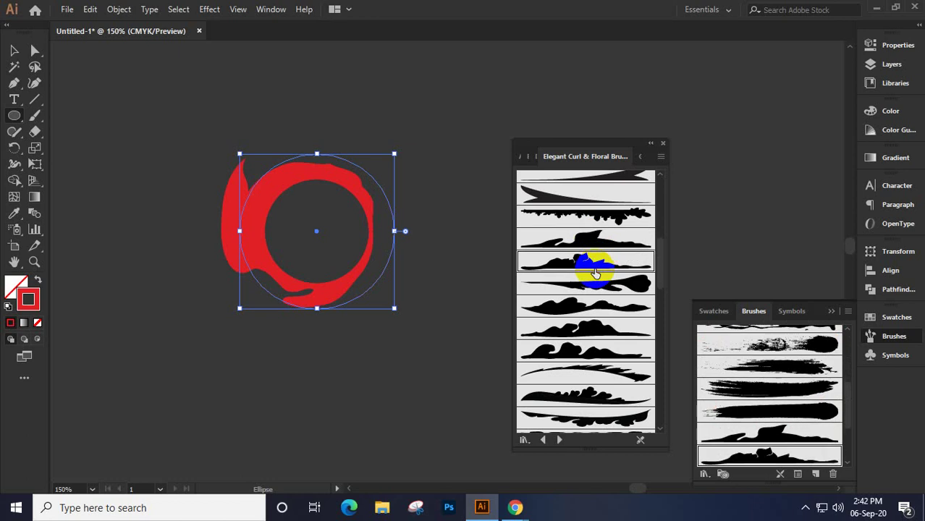
click(590, 287)
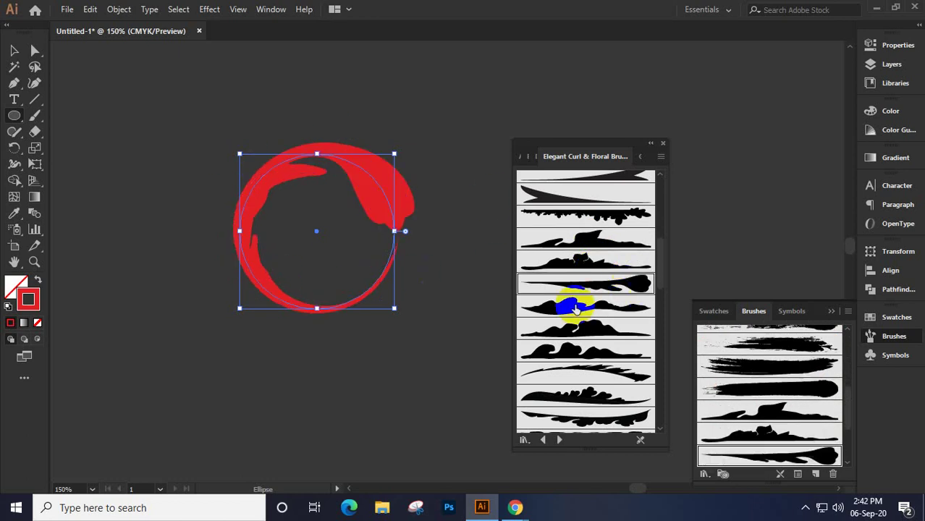
Paint two tall, curving vertical strokes beside the circle with the Paintbrush, using the same tapered brush
click(34, 121)
mouse_move(142, 124)
mouse_down()
mouse_move(167, 241)
mouse_move(136, 363)
mouse_move(148, 400)
mouse_up()
mouse_move(227, 392)
mouse_down()
mouse_move(197, 257)
mouse_move(217, 162)
mouse_move(230, 136)
mouse_up()
Choose the city buildings pattern brush and paint two short strokes and one long curving stroke over and around the circle
click(595, 353)
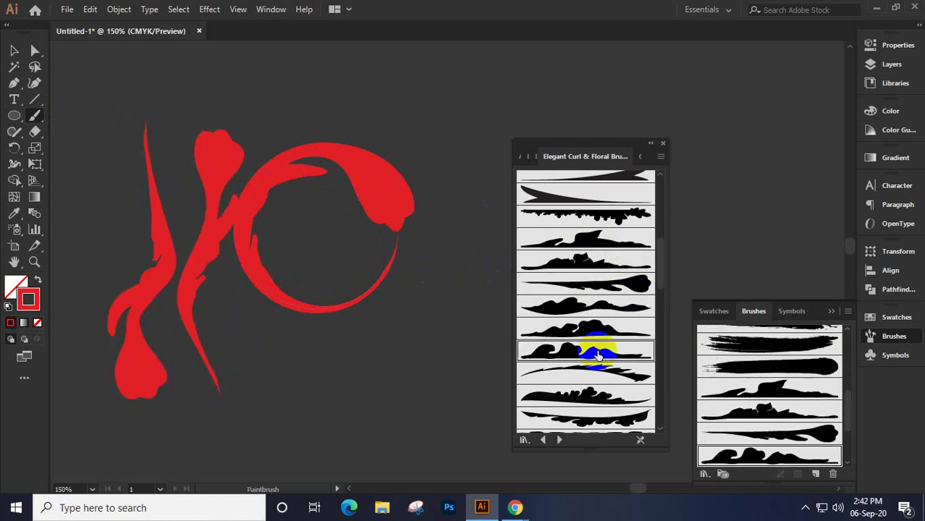
scroll(597, 354, down, 5)
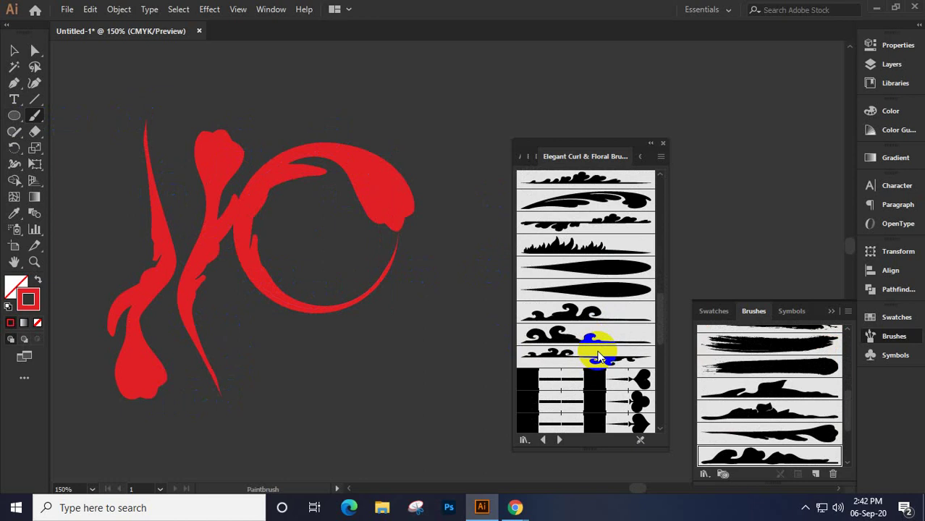
scroll(597, 355, down, 4)
click(563, 307)
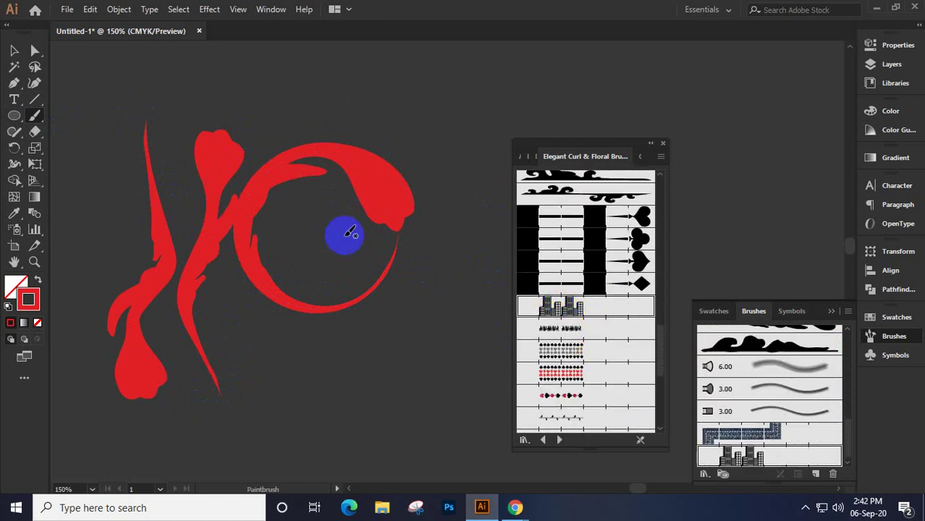
mouse_move(288, 259)
mouse_down()
mouse_move(337, 264)
mouse_move(386, 253)
mouse_up()
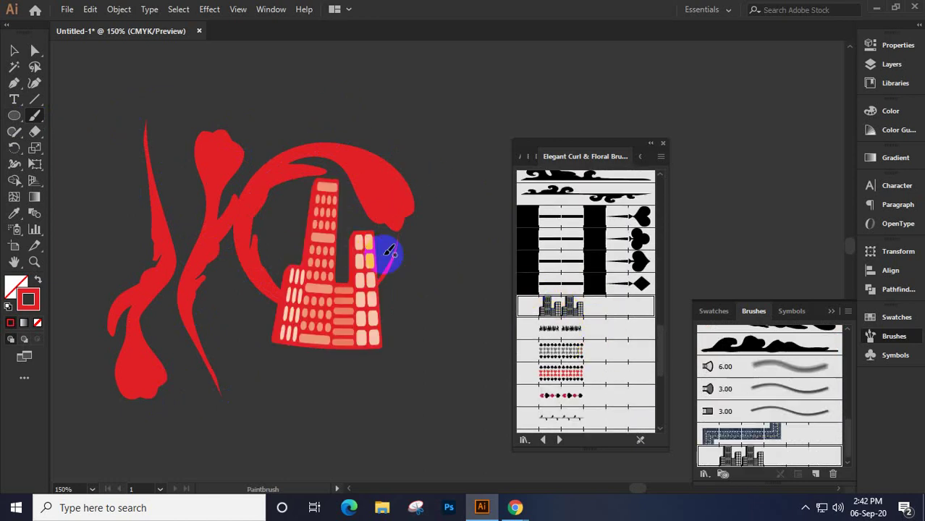
mouse_move(346, 394)
mouse_down()
mouse_move(281, 403)
mouse_move(390, 408)
mouse_move(432, 394)
mouse_up()
mouse_move(382, 282)
mouse_down()
mouse_move(408, 247)
mouse_move(431, 276)
mouse_move(425, 105)
mouse_move(459, 61)
mouse_move(490, 69)
mouse_up()
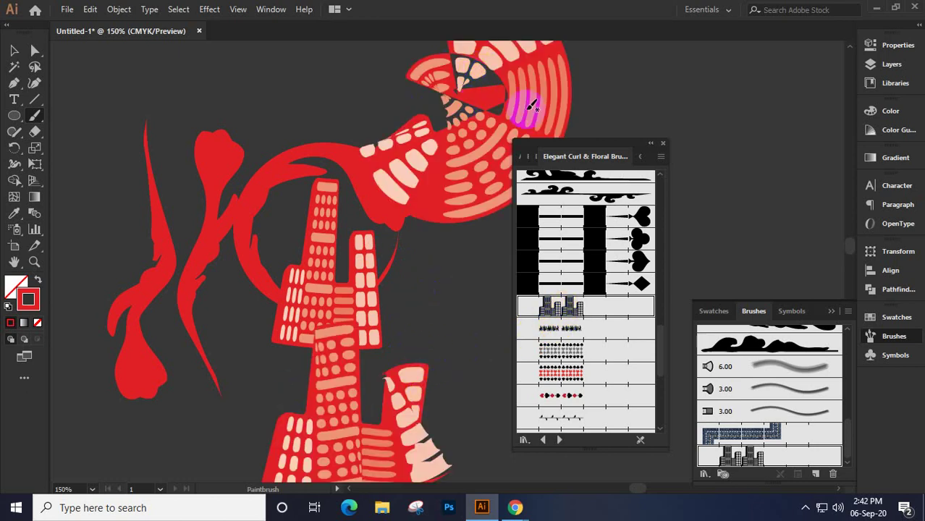
Choose the red and black card-suit pattern brush and paint a large closed loop with two wavy strokes inside it on empty canvas
key(space)
drag(532, 104, 215, 376)
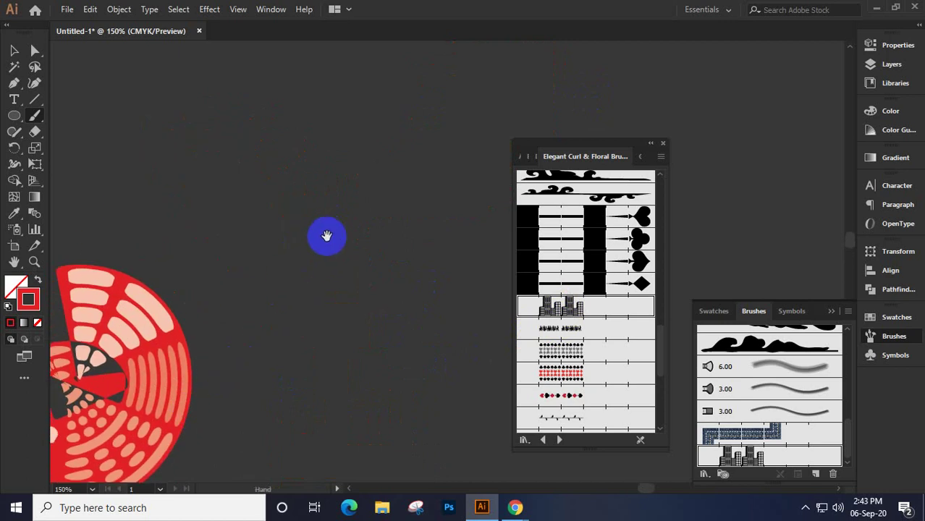
drag(327, 235, 276, 290)
click(593, 371)
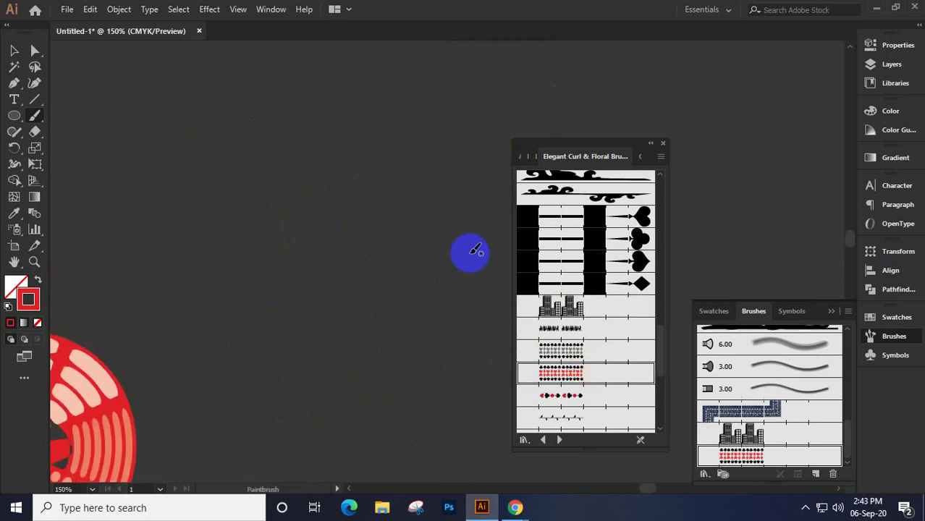
key(ctrl+minus)
key(ctrl+minus)
key(ctrl+minus)
key(space)
drag(419, 254, 347, 366)
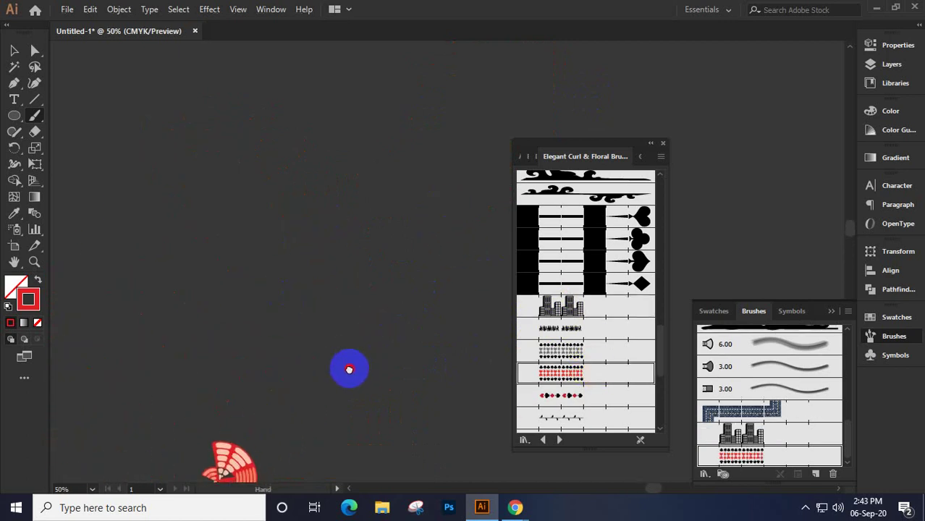
mouse_move(284, 85)
mouse_down()
mouse_move(241, 94)
mouse_move(191, 178)
mouse_move(211, 239)
mouse_move(278, 291)
mouse_move(340, 295)
mouse_move(407, 222)
mouse_move(408, 179)
mouse_move(361, 102)
mouse_move(310, 78)
mouse_move(277, 88)
mouse_up()
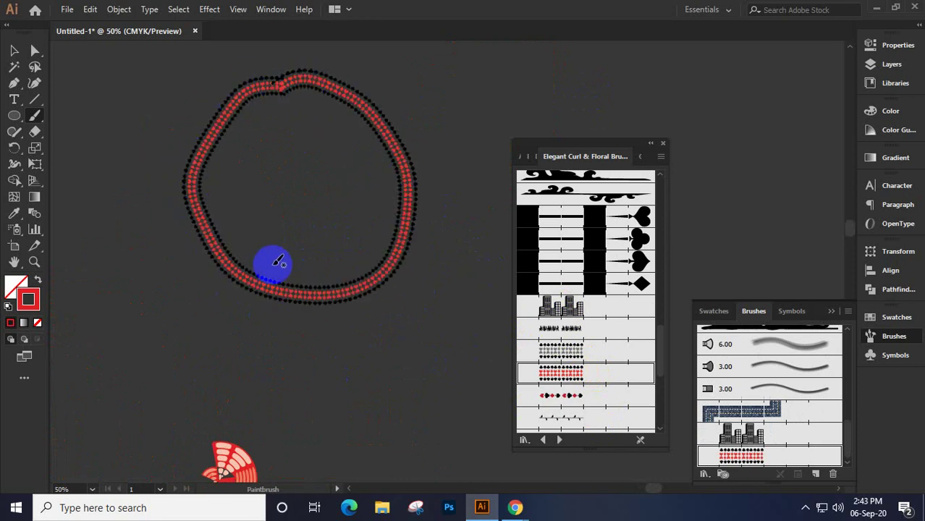
mouse_move(241, 203)
mouse_down()
mouse_move(269, 171)
mouse_move(352, 170)
mouse_move(305, 215)
mouse_move(288, 250)
mouse_move(299, 250)
mouse_up()
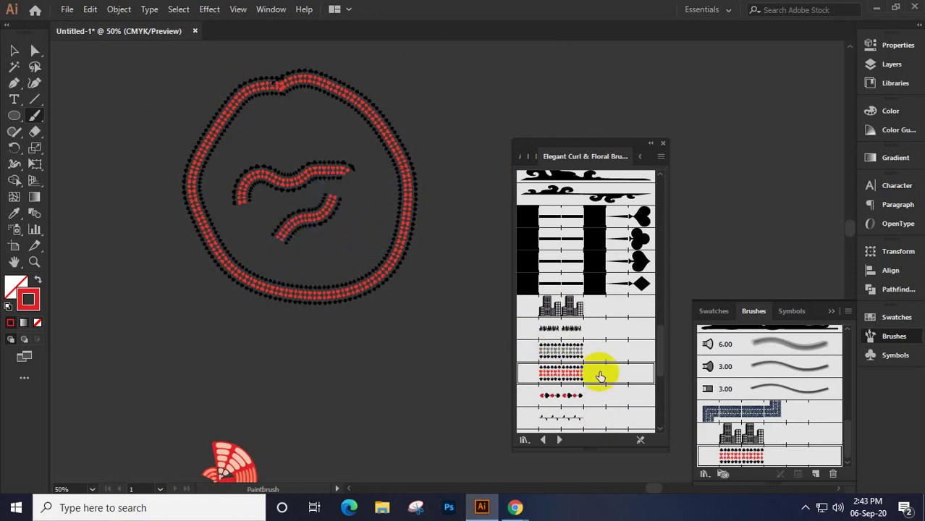
Choose the white ribbon banner pattern brush and paint two long wavy banners below the card-suit loop
scroll(600, 375, down, 3)
scroll(599, 376, down, 6)
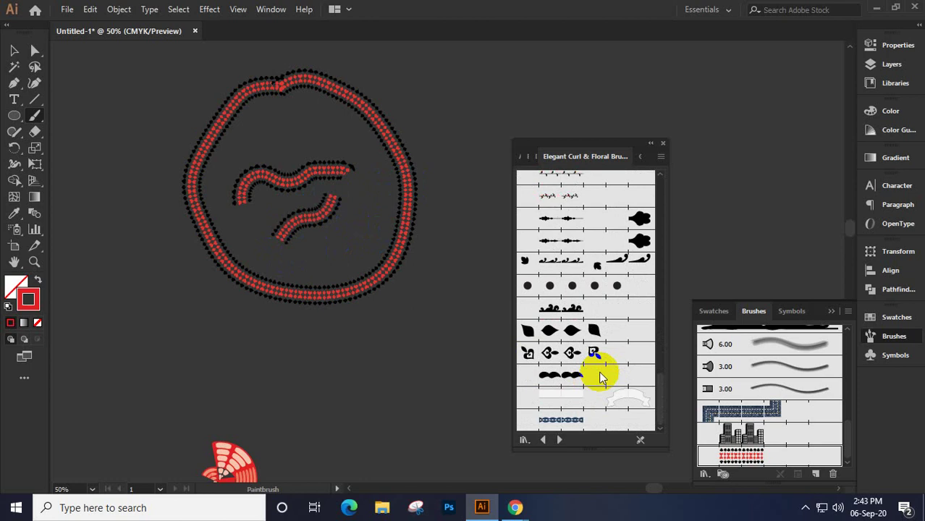
click(609, 399)
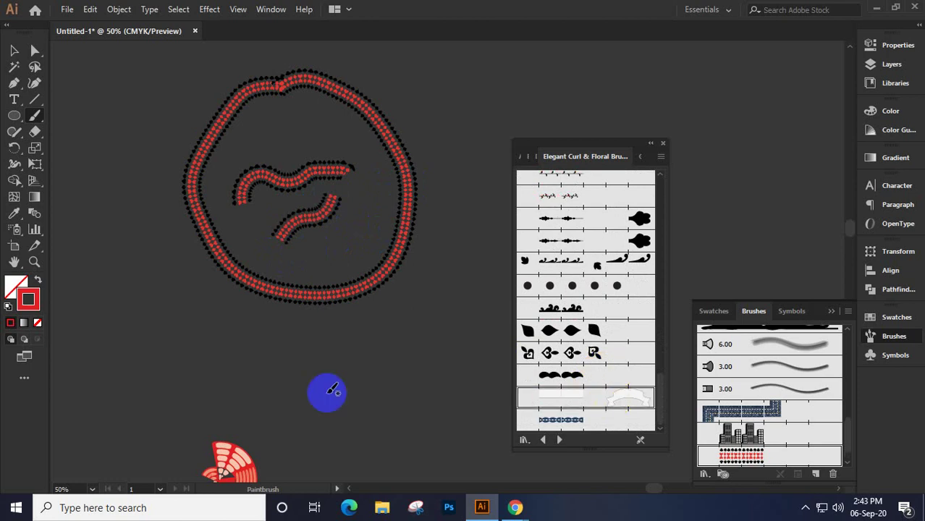
mouse_move(329, 392)
mouse_down()
mouse_move(159, 372)
mouse_move(419, 373)
mouse_up()
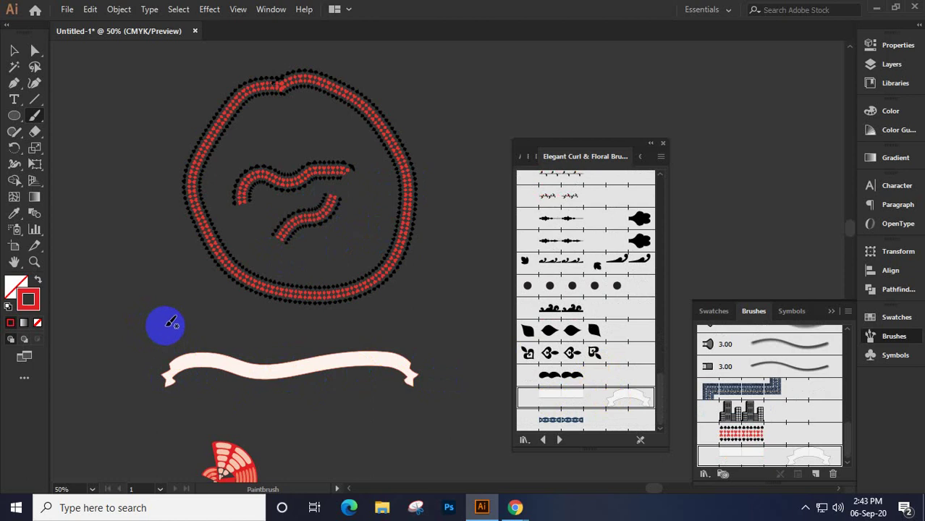
mouse_move(171, 319)
mouse_down()
mouse_move(259, 330)
mouse_move(152, 330)
mouse_move(262, 319)
mouse_move(447, 328)
mouse_up()
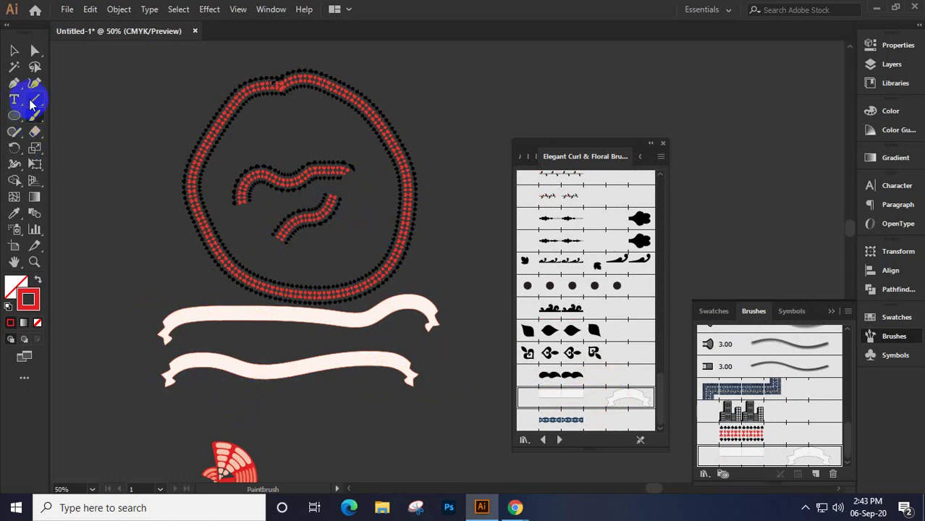
Switch to the Line Segment tool, show the empty canvas above the loop and dock the floating document window back in place
scroll(371, 386, up, 10)
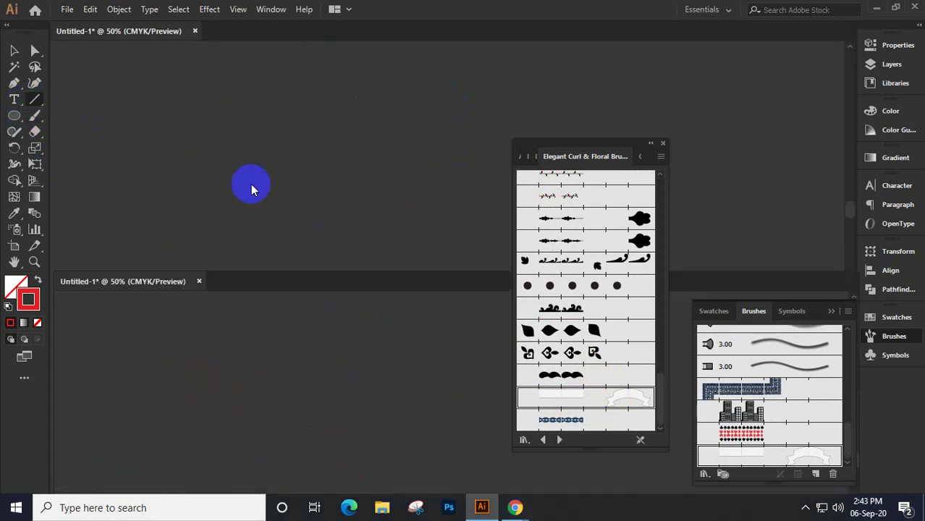
drag(251, 281, 238, 30)
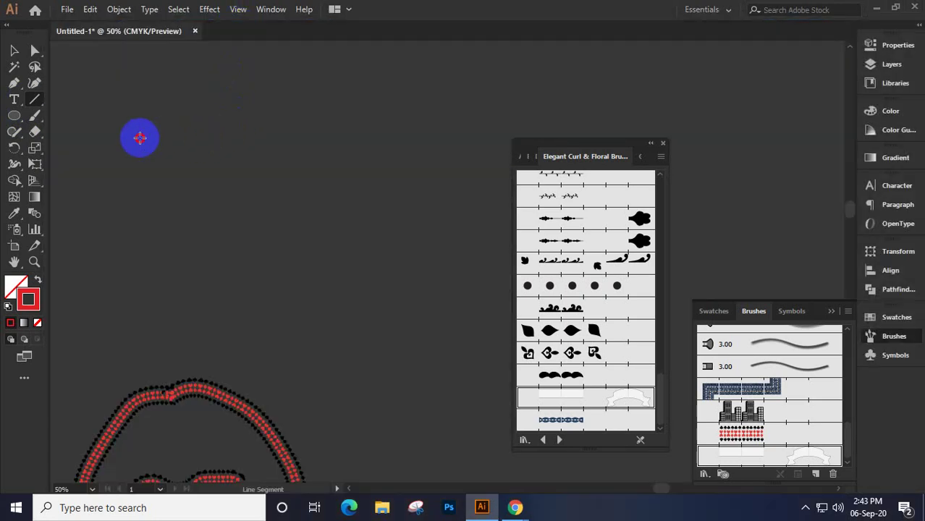
Draw a horizontal line about 8.1 in long above the card-suit loop and apply the white ribbon banner brush to it
drag(139, 138, 357, 151)
drag(360, 151, 370, 156)
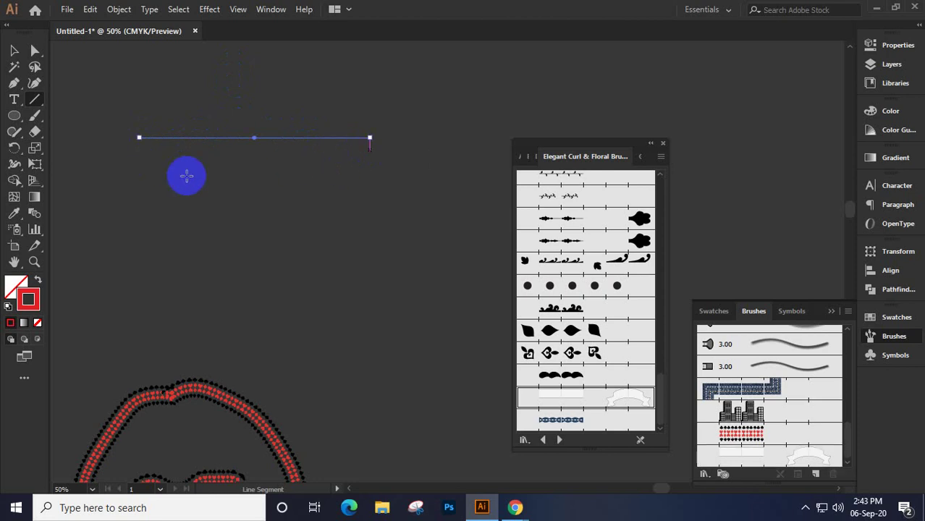
click(588, 403)
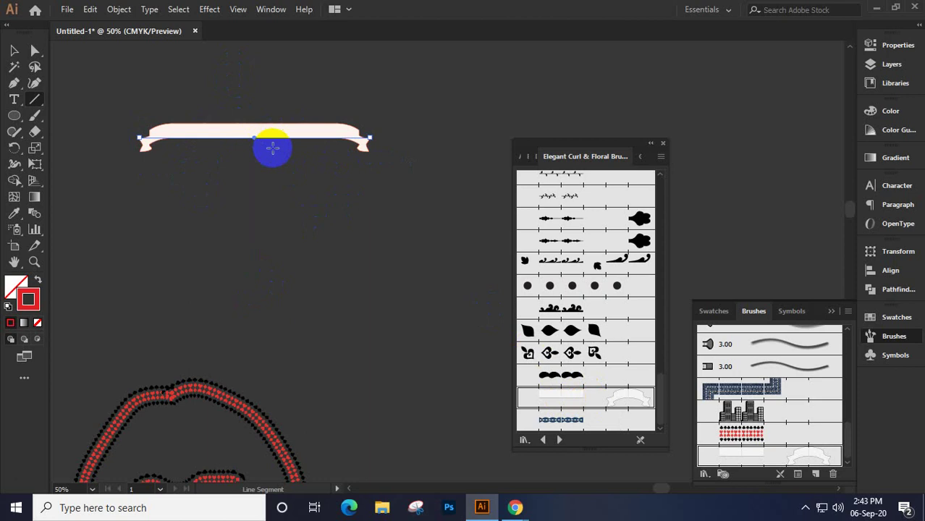
Set the banner line's stroke weight to 3 pt and extend its right end to make it about 10.98 in long
click(897, 44)
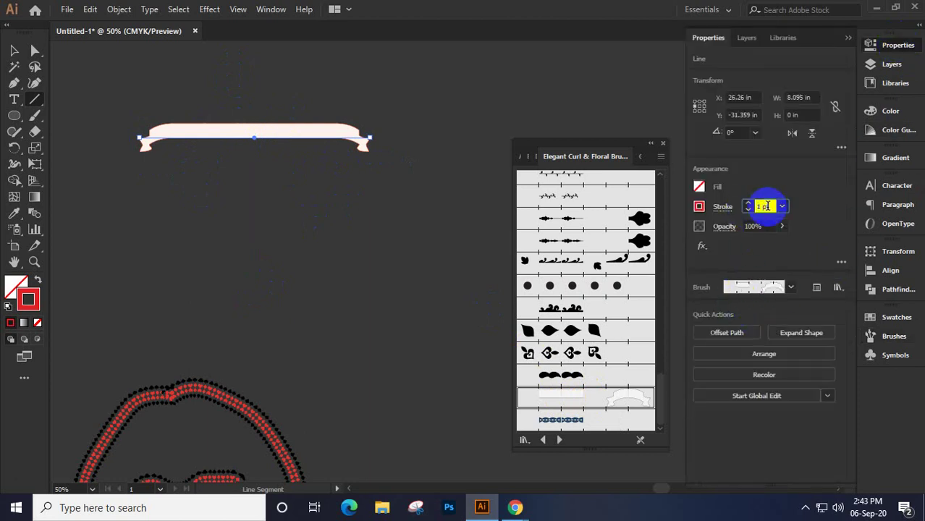
key(Up)
key(Up)
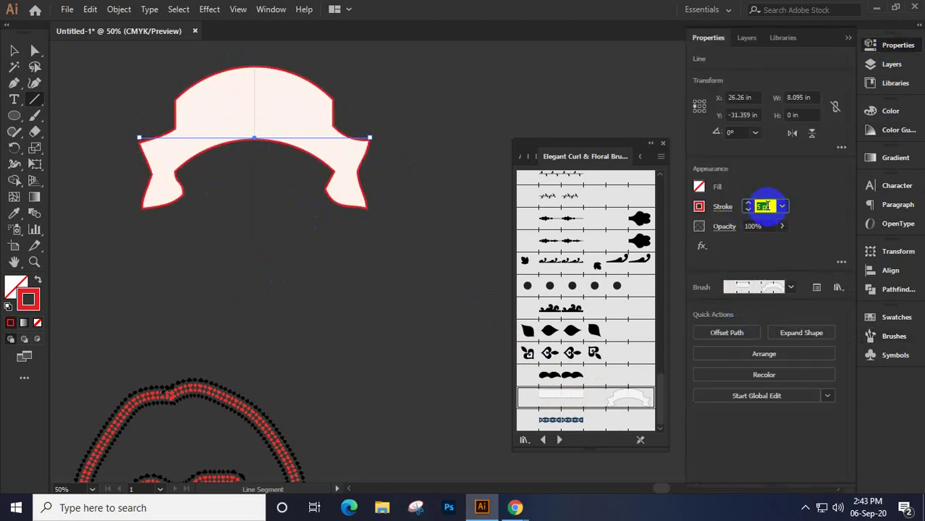
key(Down)
key(Down)
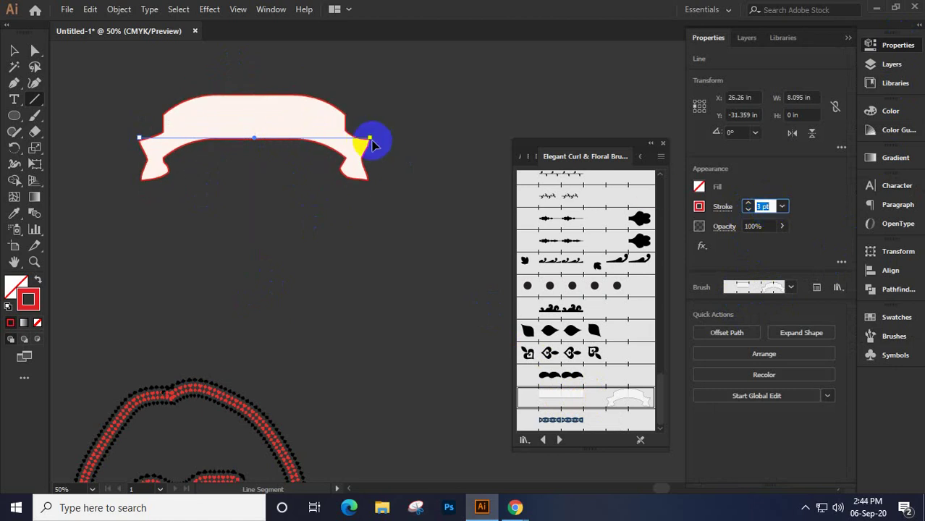
drag(369, 138, 452, 139)
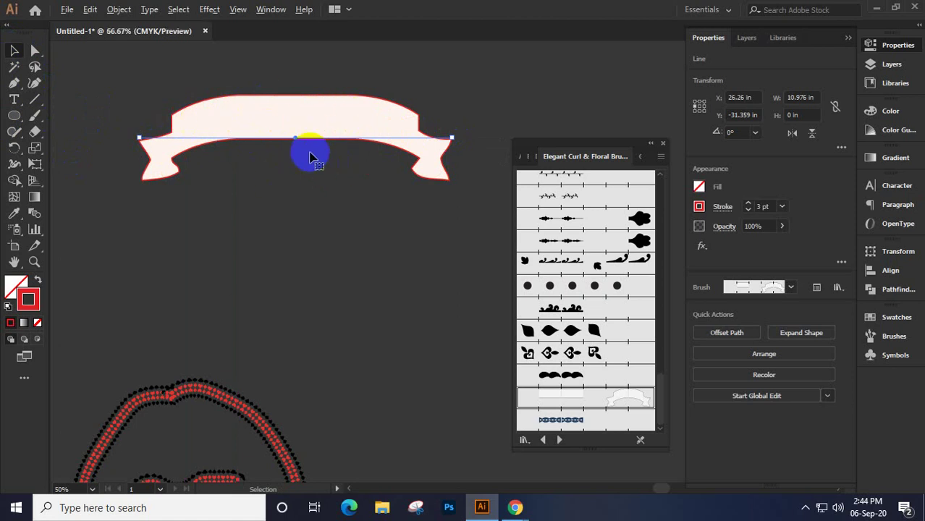
Add the text "GD" on the empty canvas above the banner and scale it up to about 5.2 in wide
scroll(310, 155, up, 3)
drag(358, 114, 359, 319)
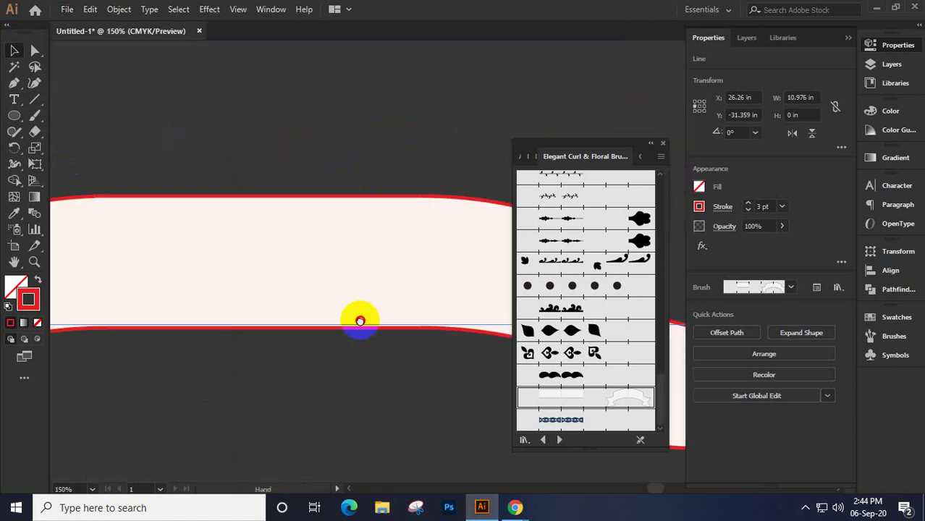
scroll(275, 289, down, 2)
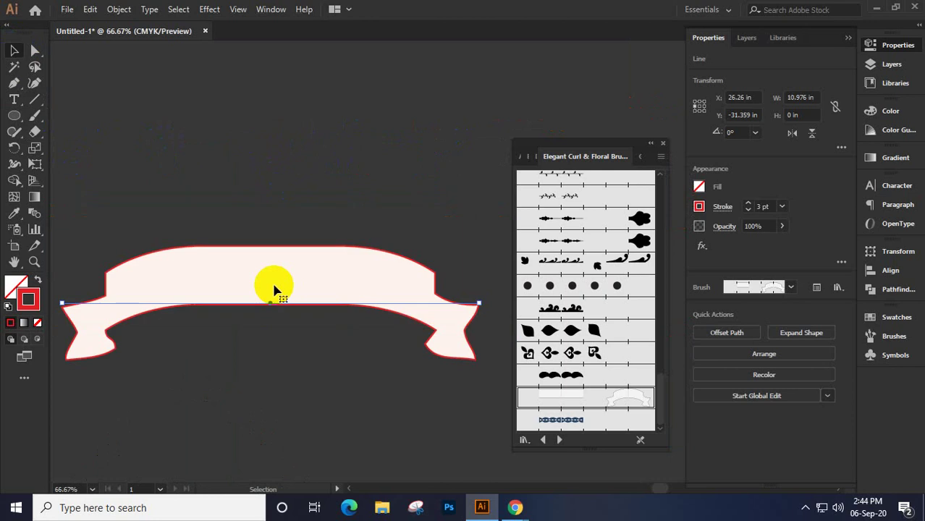
drag(246, 177, 293, 277)
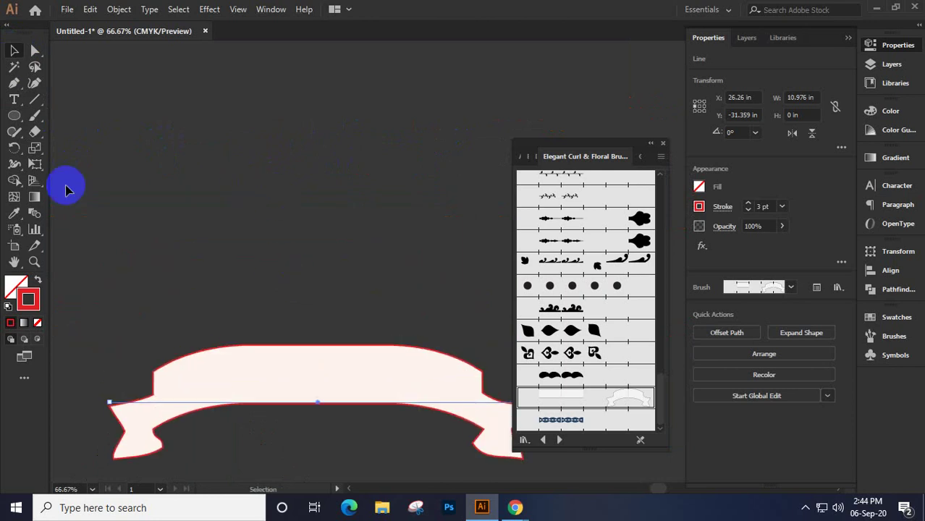
click(14, 101)
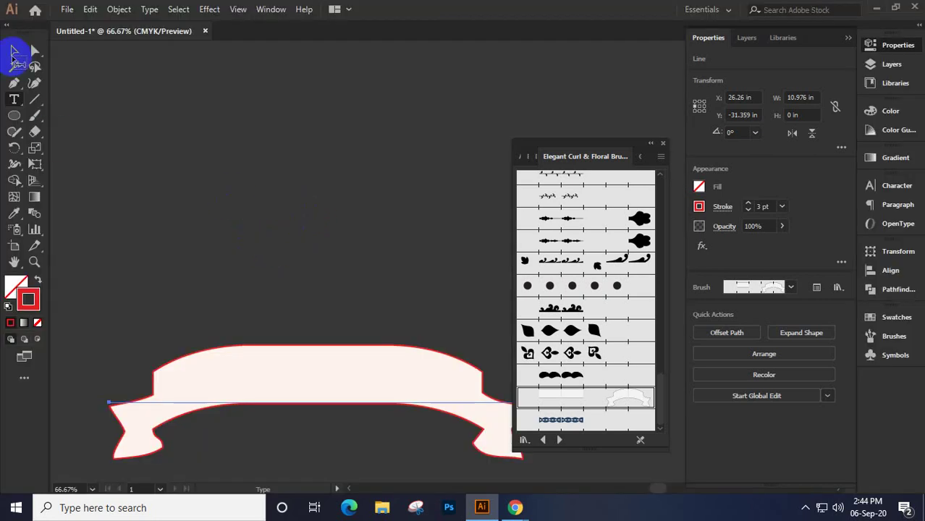
click(276, 210)
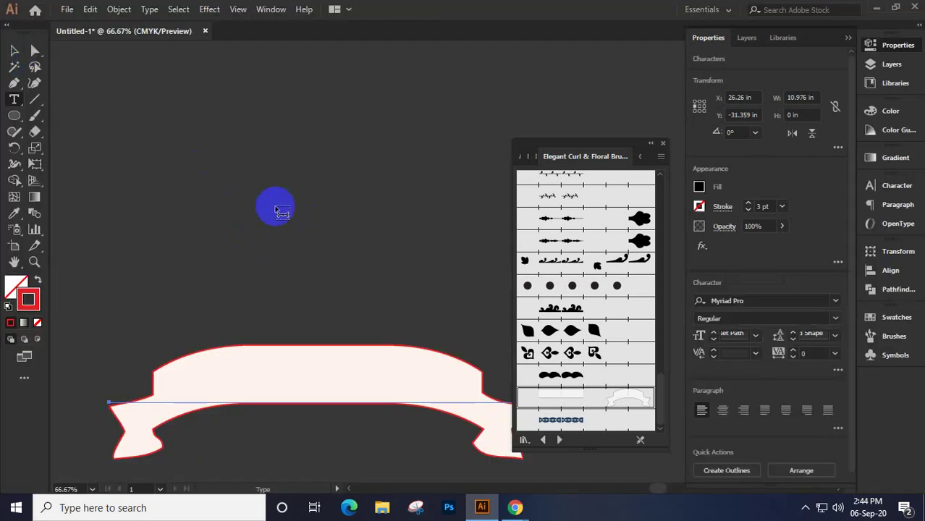
click(232, 191)
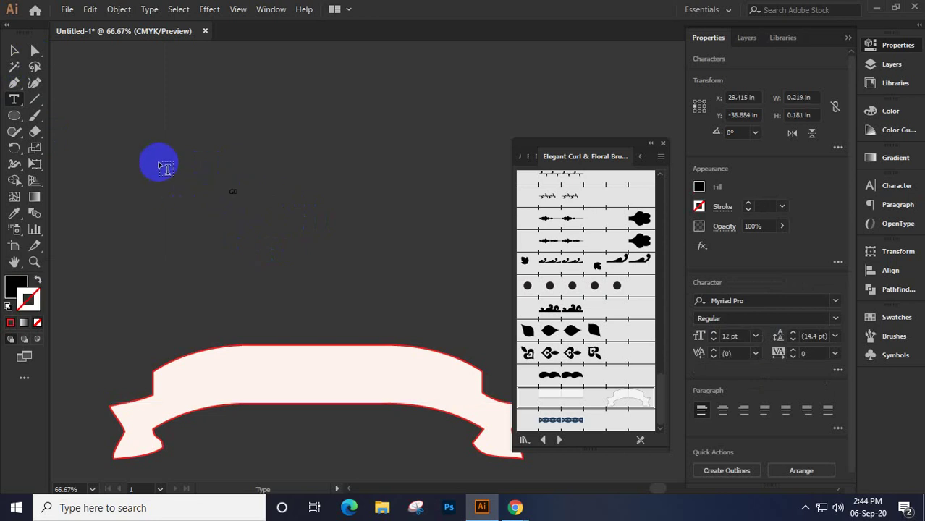
click(13, 51)
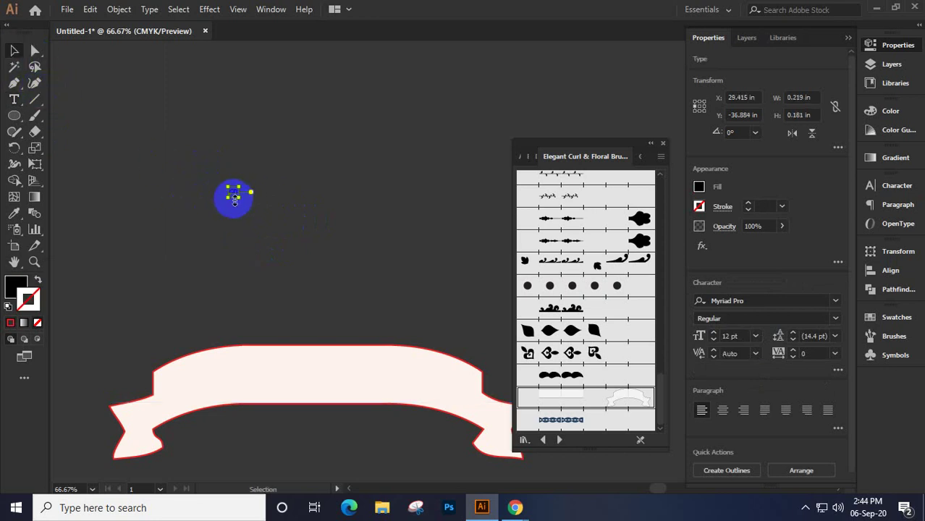
drag(246, 200, 331, 273)
drag(249, 188, 324, 196)
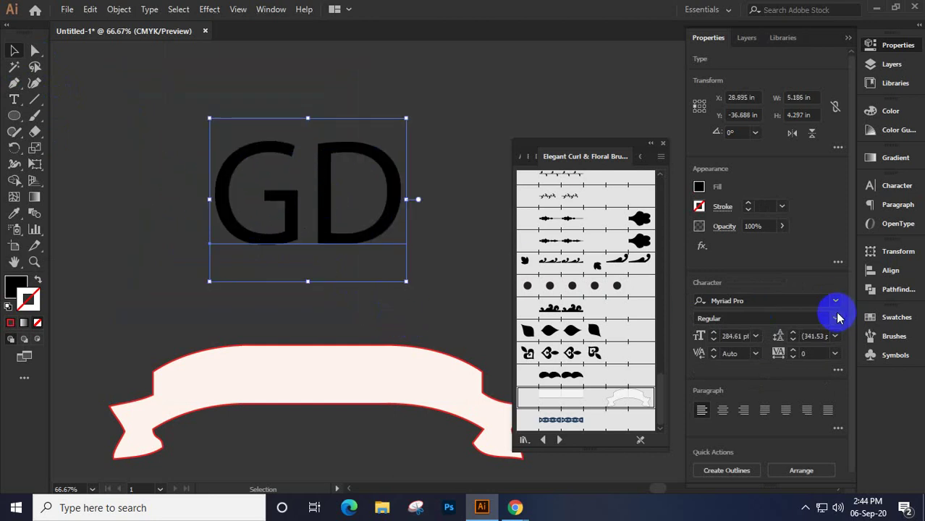
Browse the font list with live preview and set the "GD" text to Palatino Linotype Bold
click(835, 303)
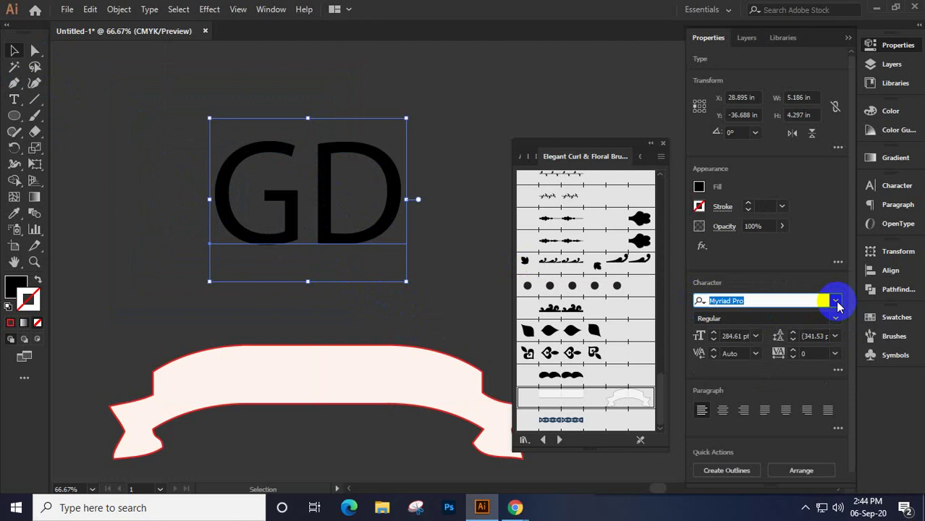
click(836, 303)
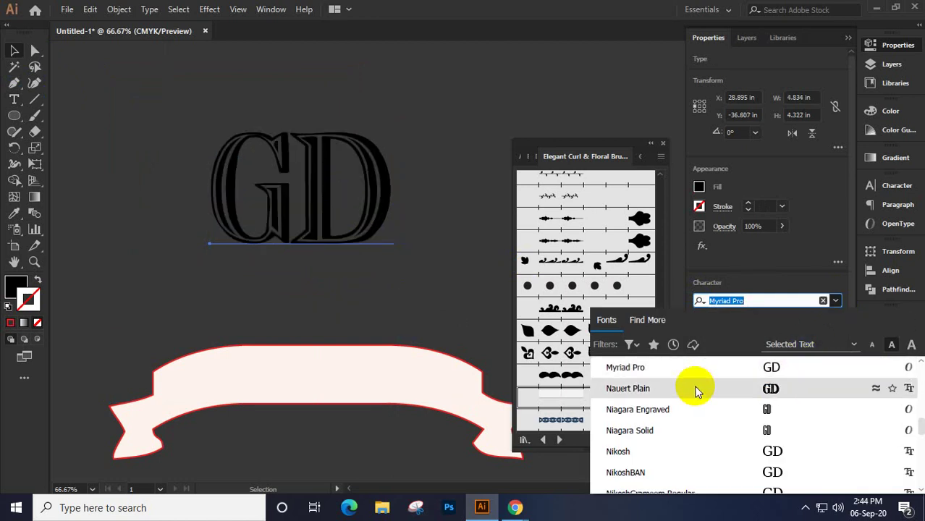
scroll(694, 391, down, 2)
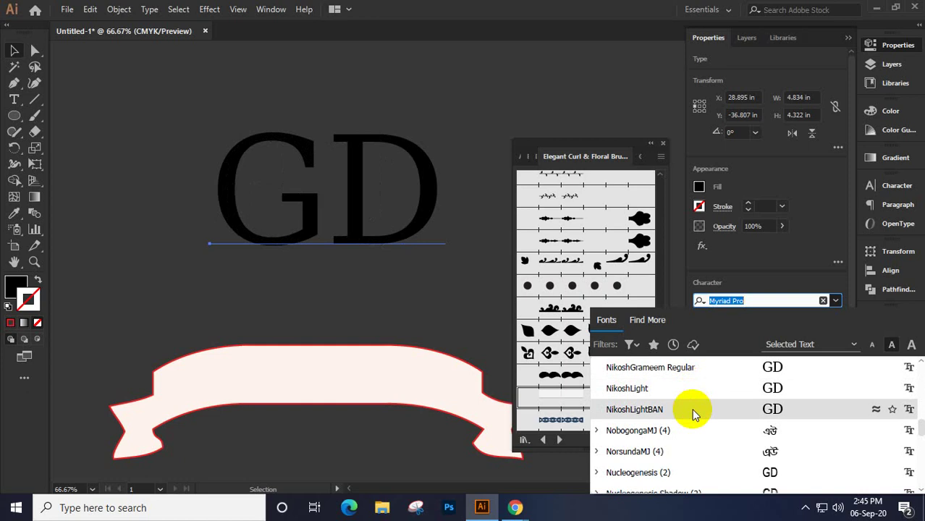
scroll(693, 413, down, 1)
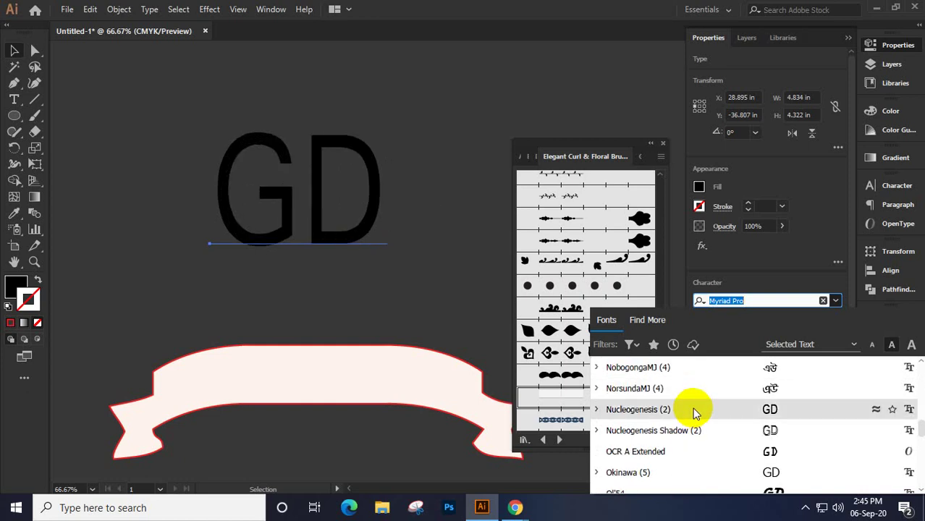
scroll(692, 408, down, 1)
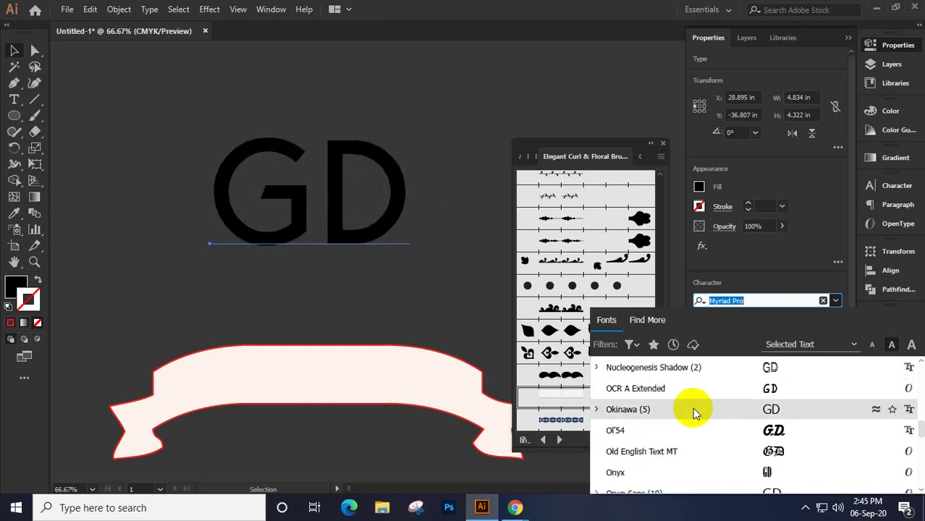
scroll(693, 407, down, 2)
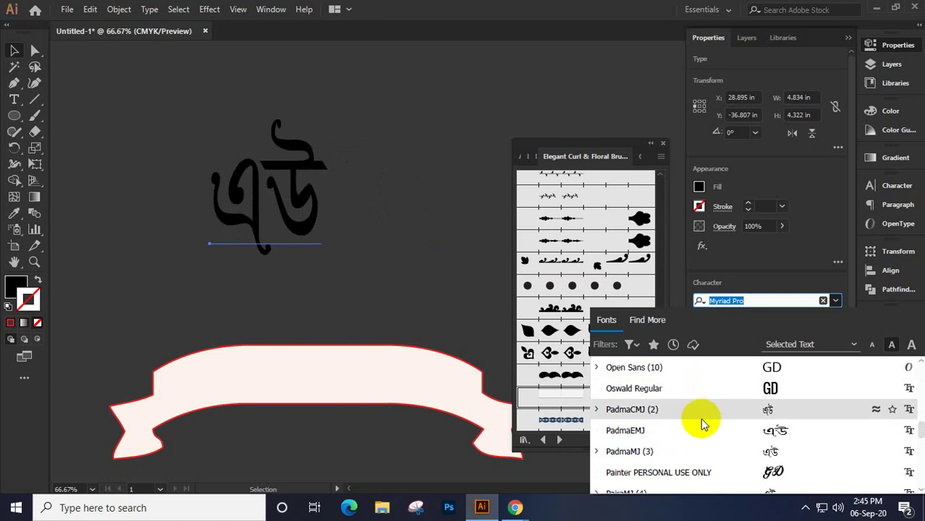
scroll(701, 419, down, 1)
scroll(702, 419, down, 1)
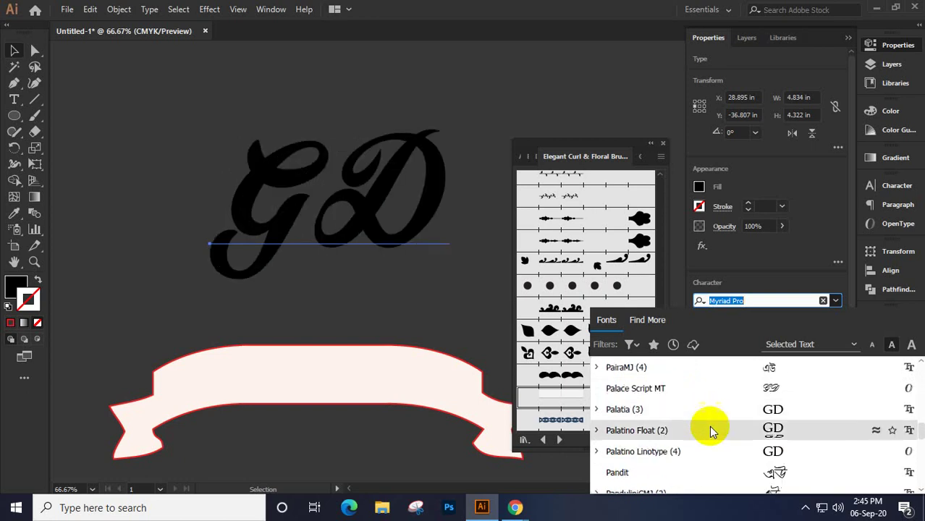
click(696, 451)
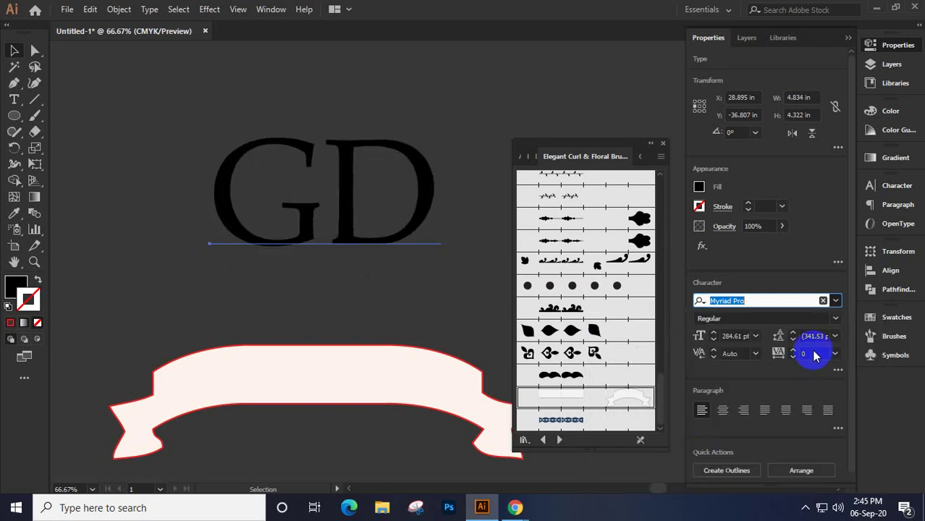
click(833, 319)
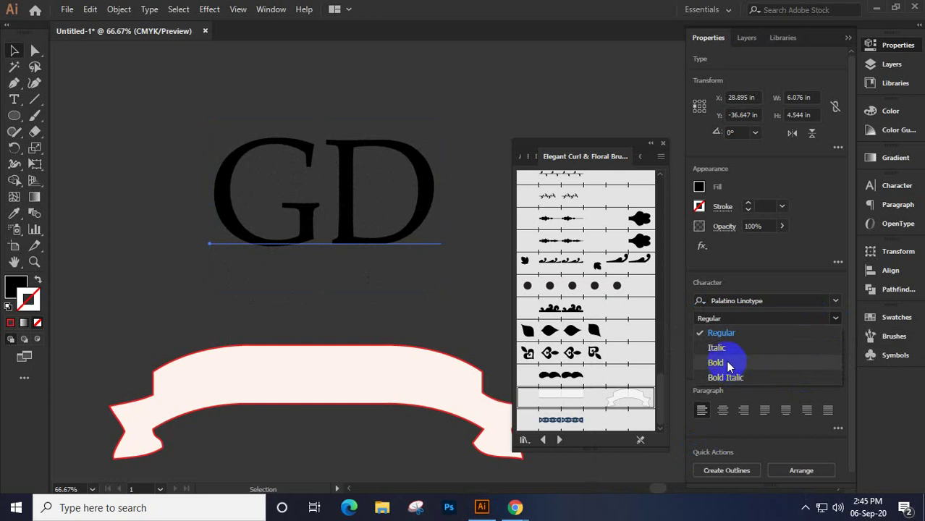
click(725, 362)
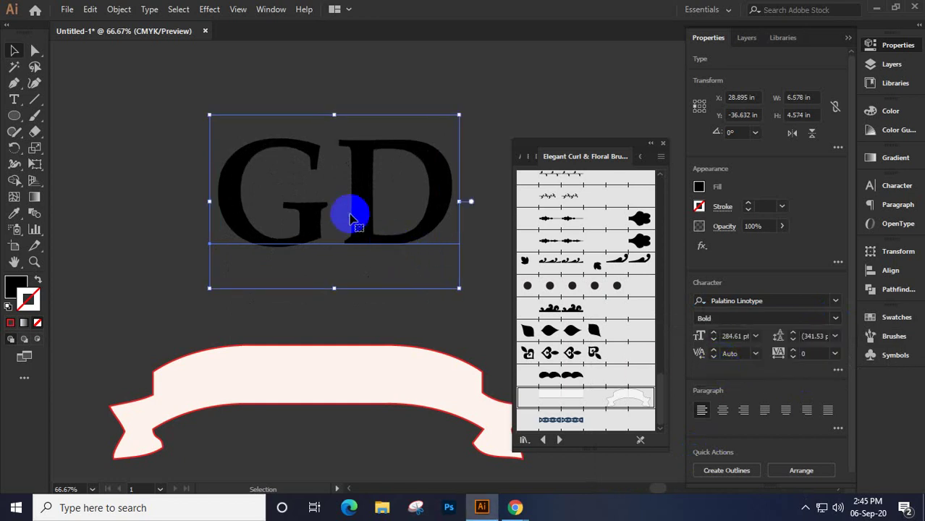
Move the "GD" text slightly down and left over the banner and convert it to outlines
drag(351, 214, 319, 224)
key(a)
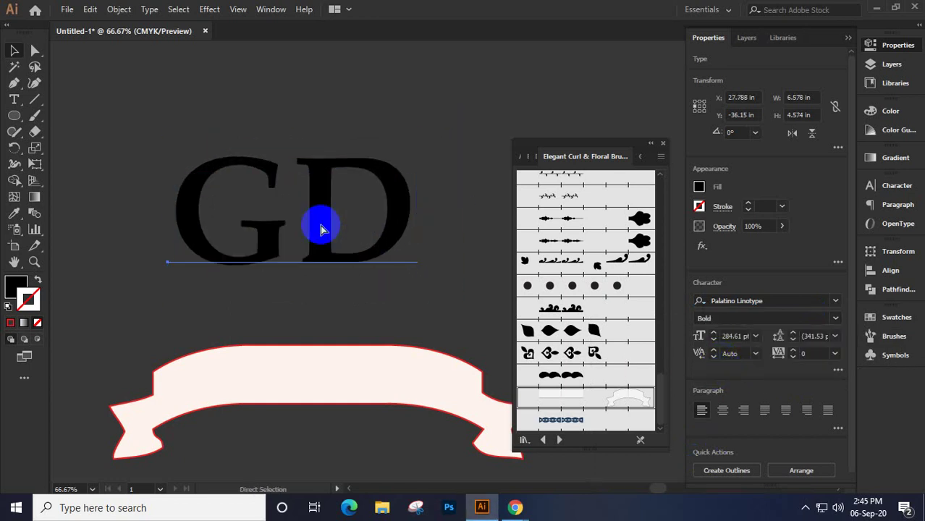
click(322, 230)
right_click(321, 227)
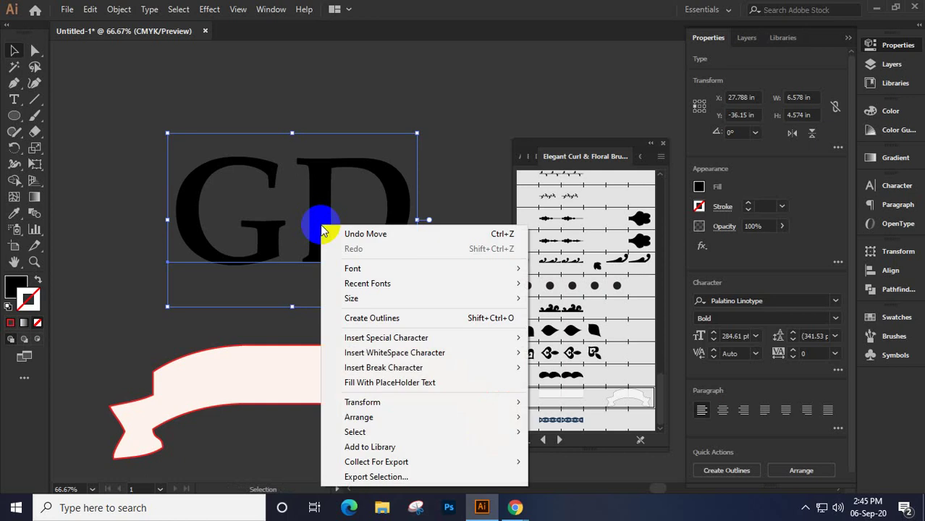
click(358, 316)
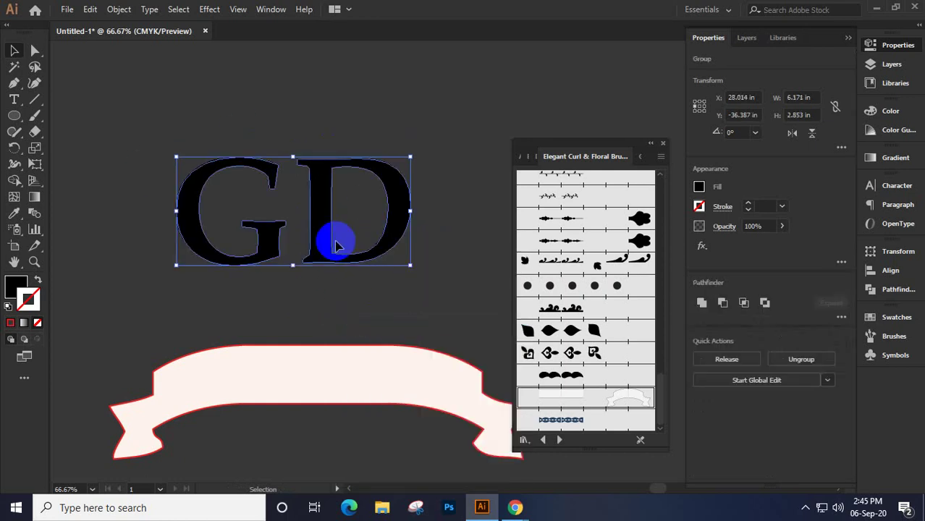
drag(335, 246, 330, 248)
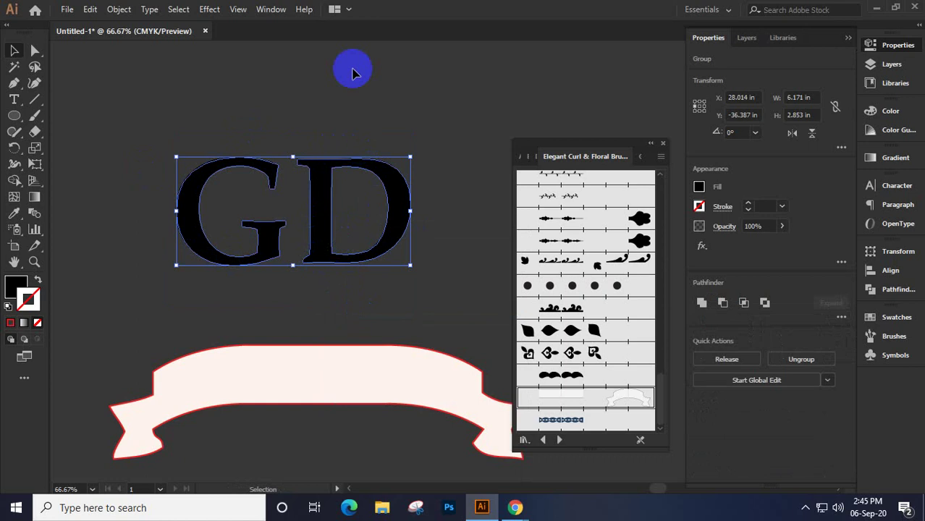
Give the outlined "GD" letters no fill and a white stroke
click(402, 219)
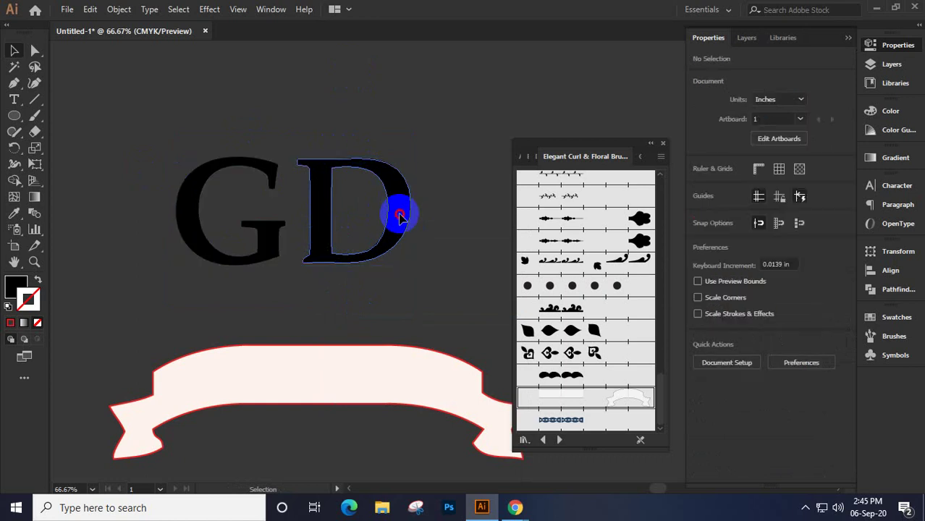
click(10, 323)
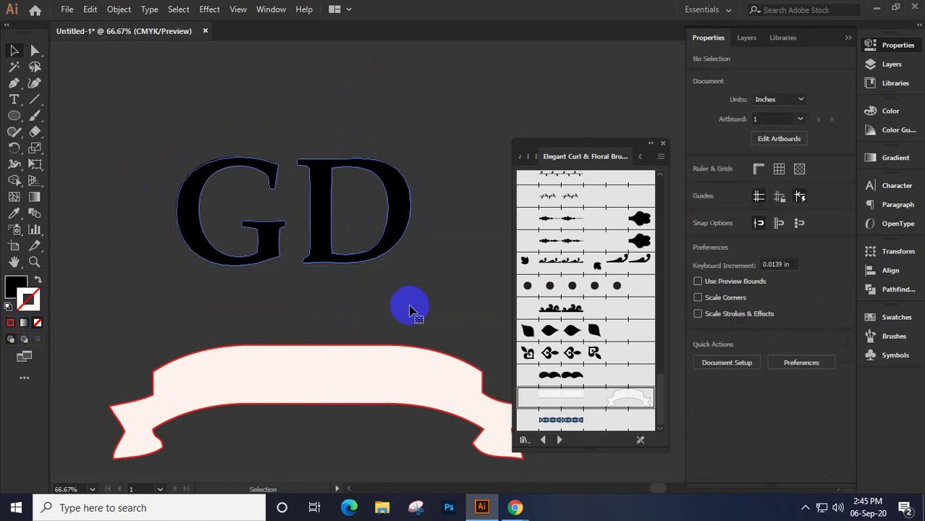
key(ctrl+z)
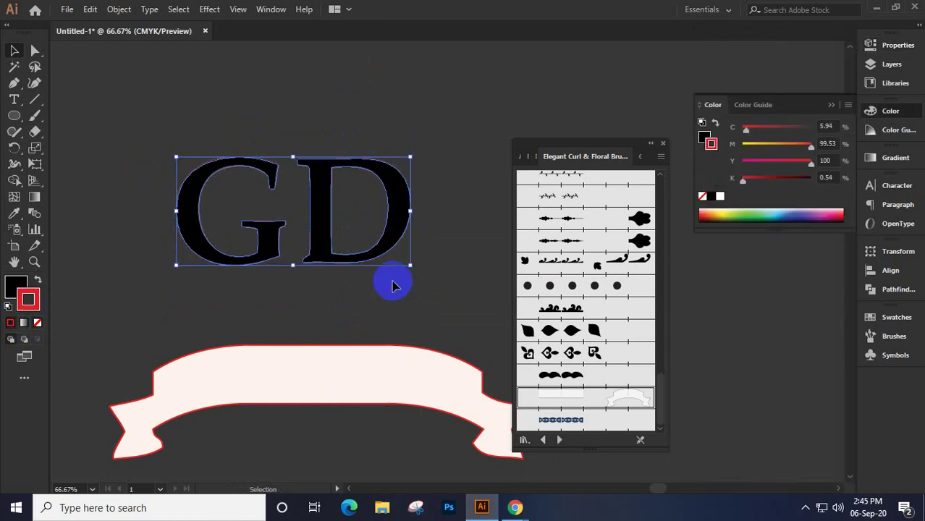
click(12, 287)
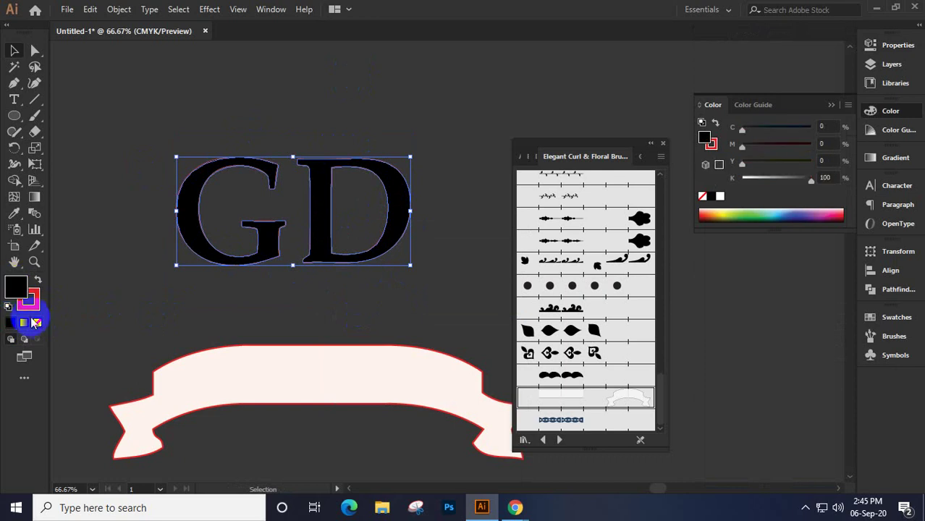
click(37, 324)
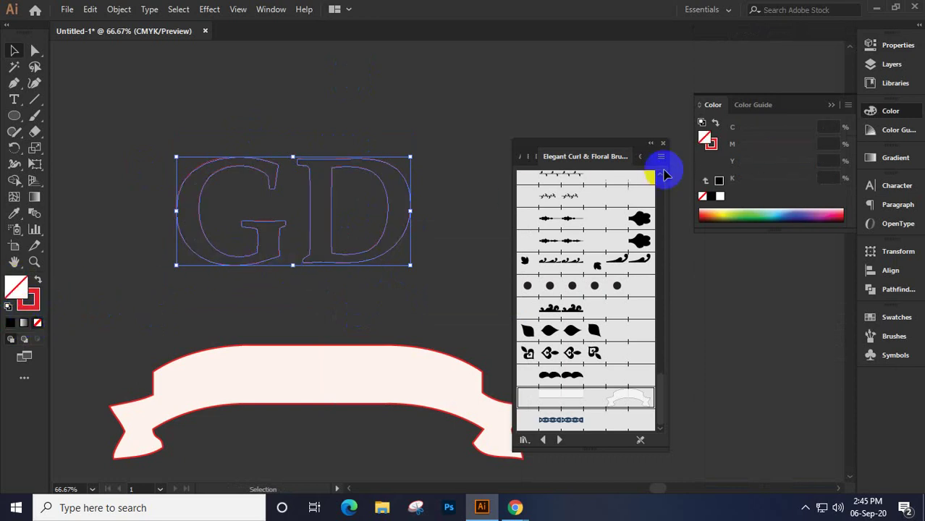
click(29, 300)
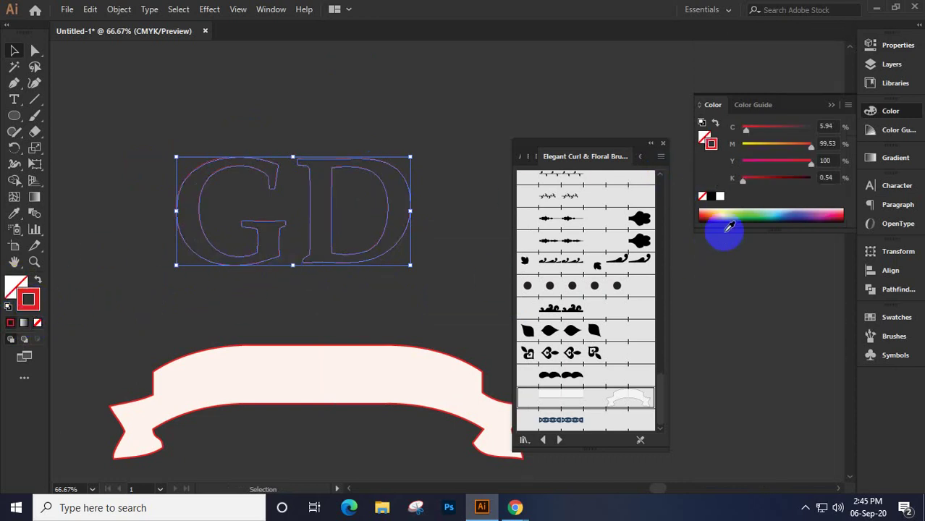
click(719, 196)
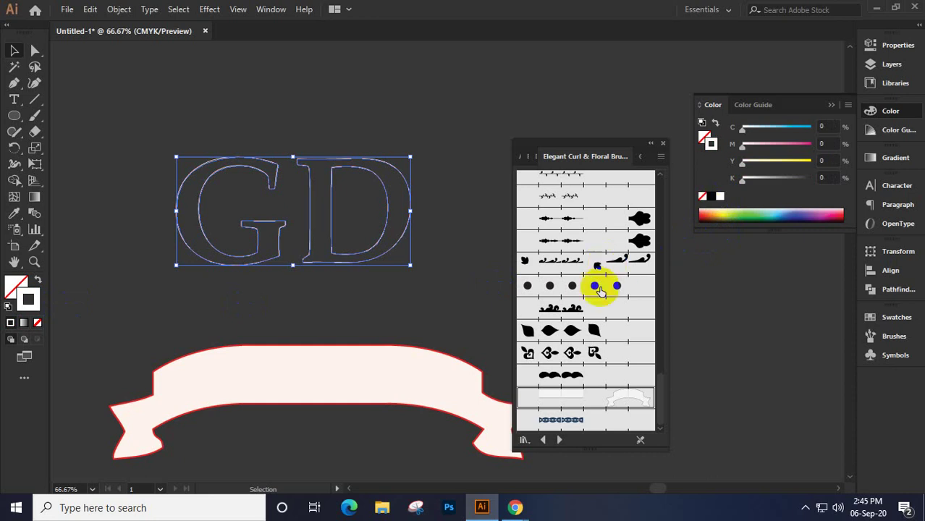
Try several Elegant Curl & Floral brushes on the outlined "GD" letters, including Vine 4, Floral Stem Heart and a leaf-shaped art brush
click(569, 309)
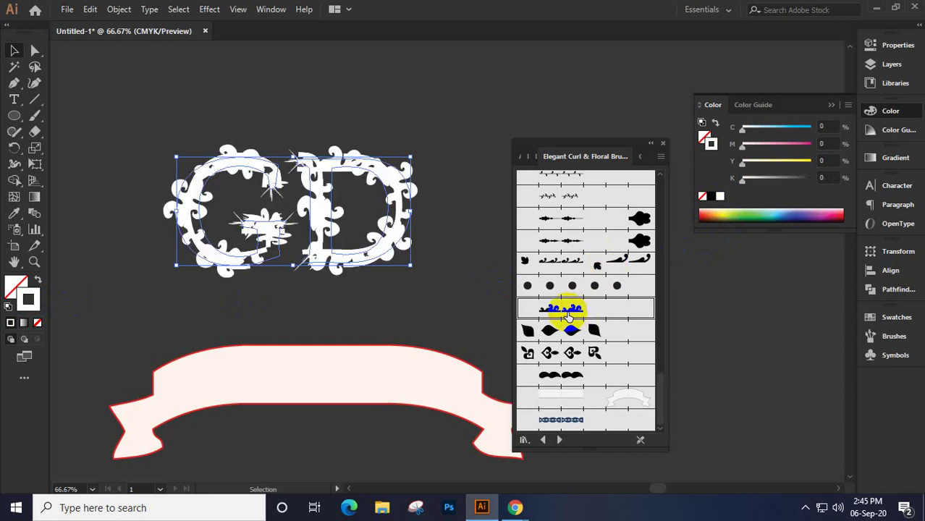
click(615, 246)
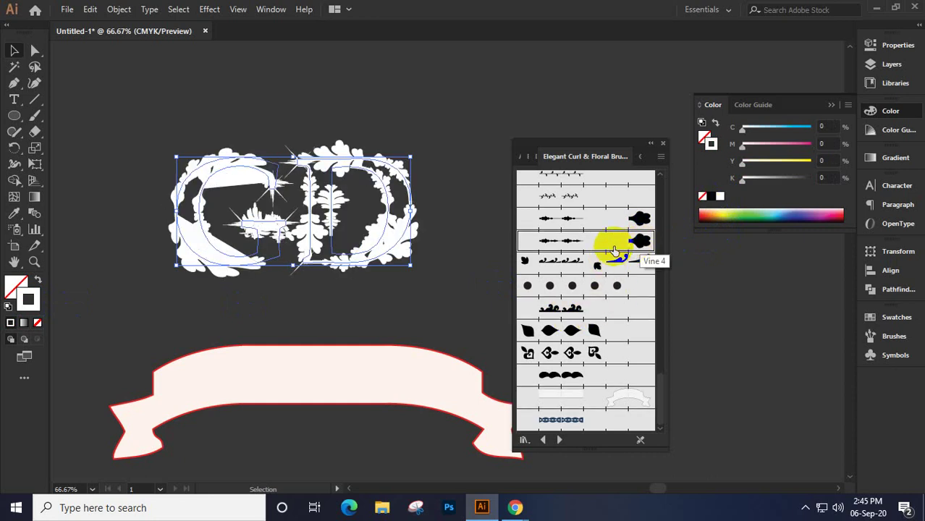
scroll(601, 333, up, 5)
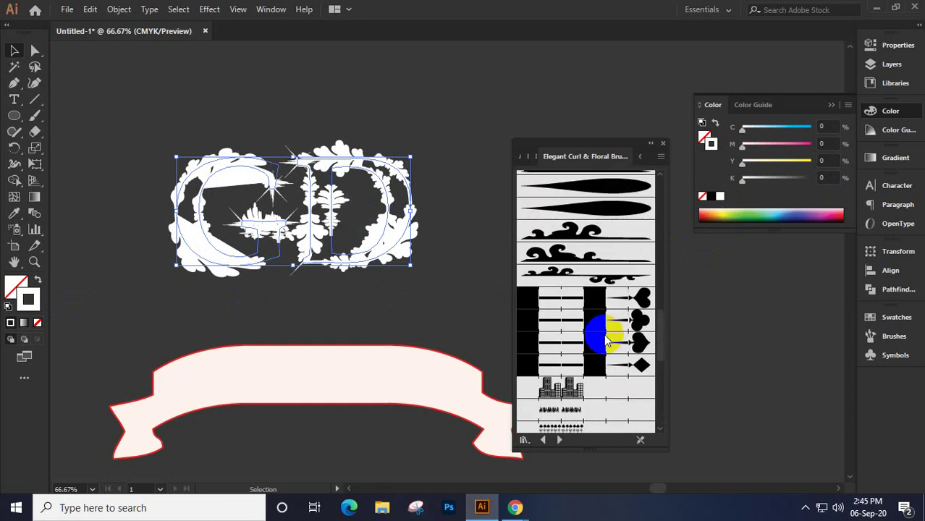
click(561, 299)
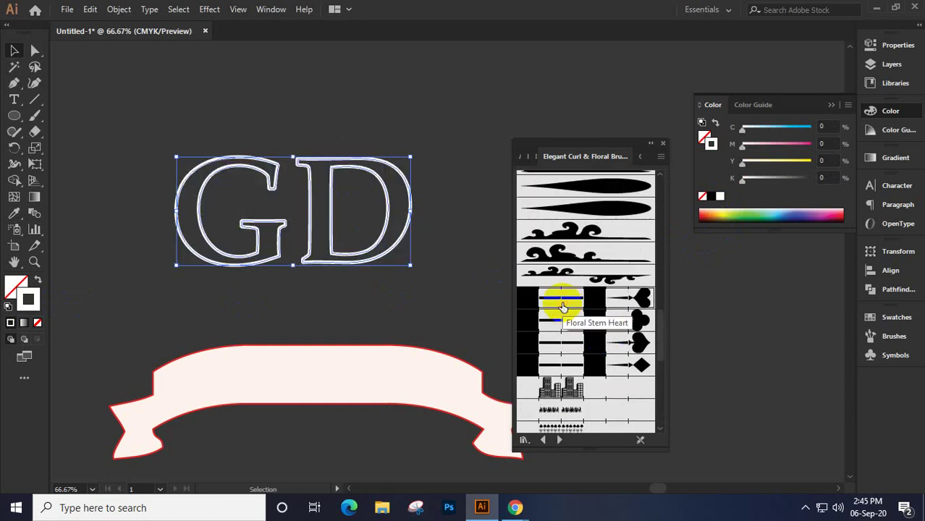
scroll(561, 307, up, 5)
click(562, 316)
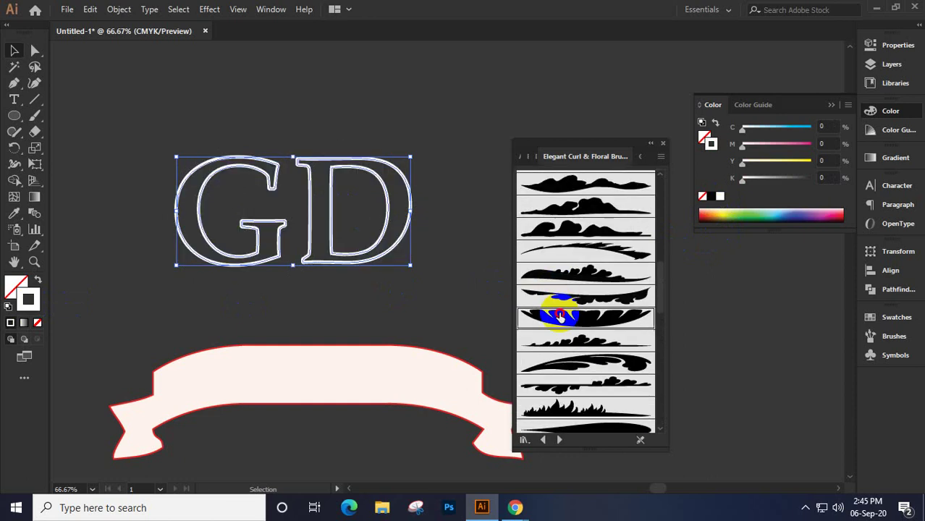
scroll(598, 327, up, 5)
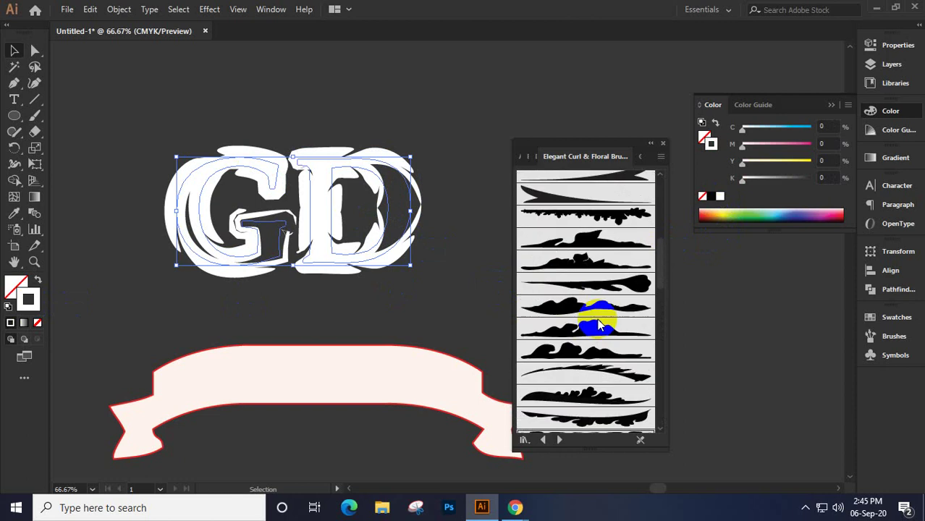
scroll(598, 327, up, 5)
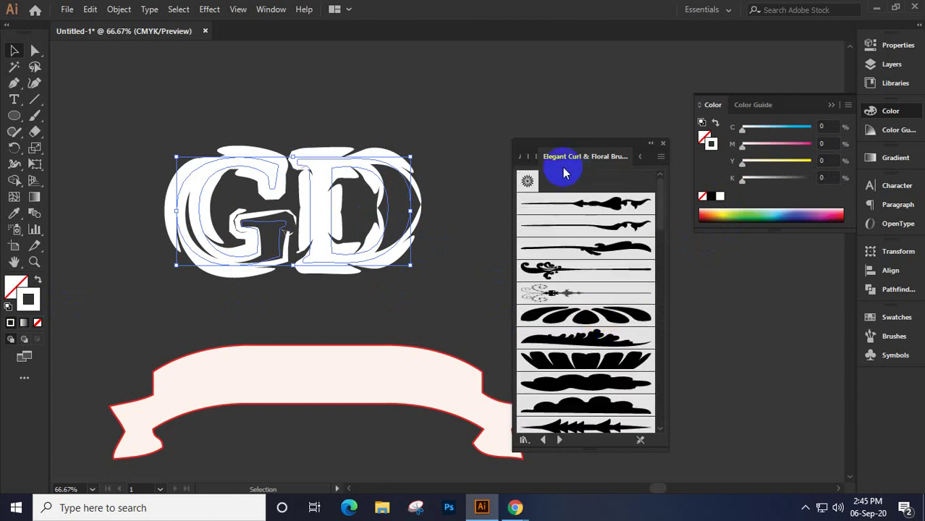
Try the Square with Circle decorative scatter brush and several bristle brushes, including Mop and Liner, on the outlined "GD" letters
click(531, 158)
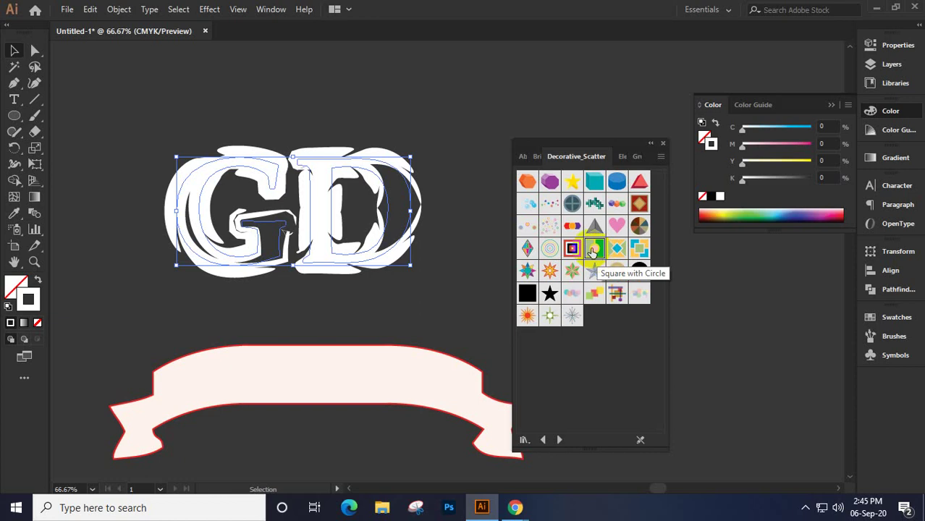
click(594, 251)
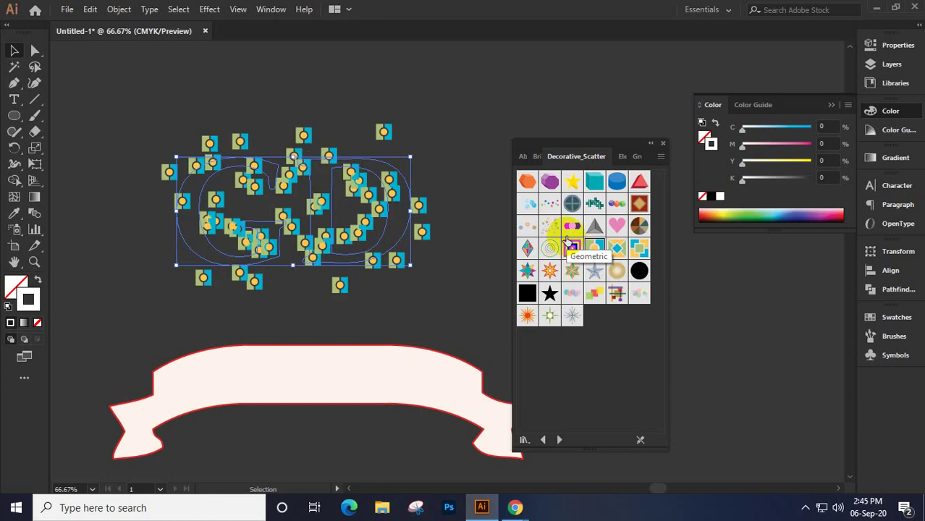
click(535, 155)
click(598, 295)
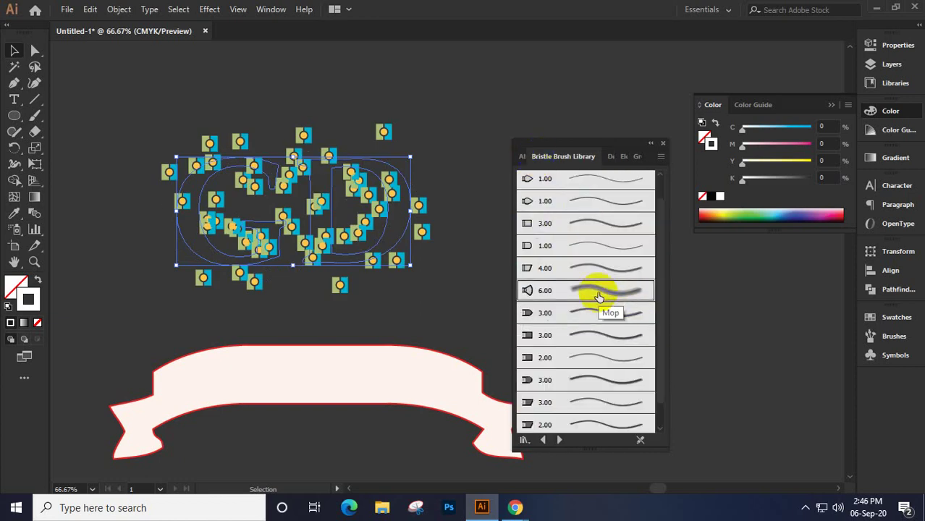
click(639, 337)
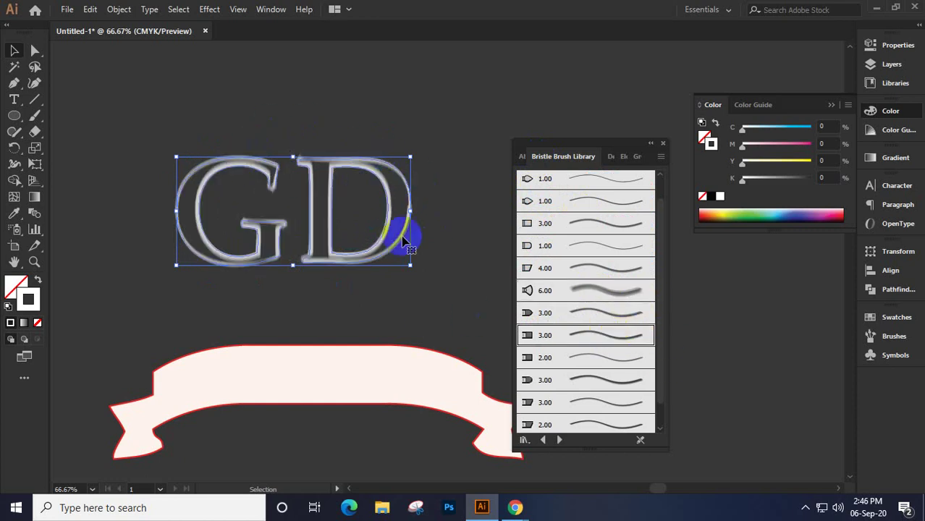
click(598, 202)
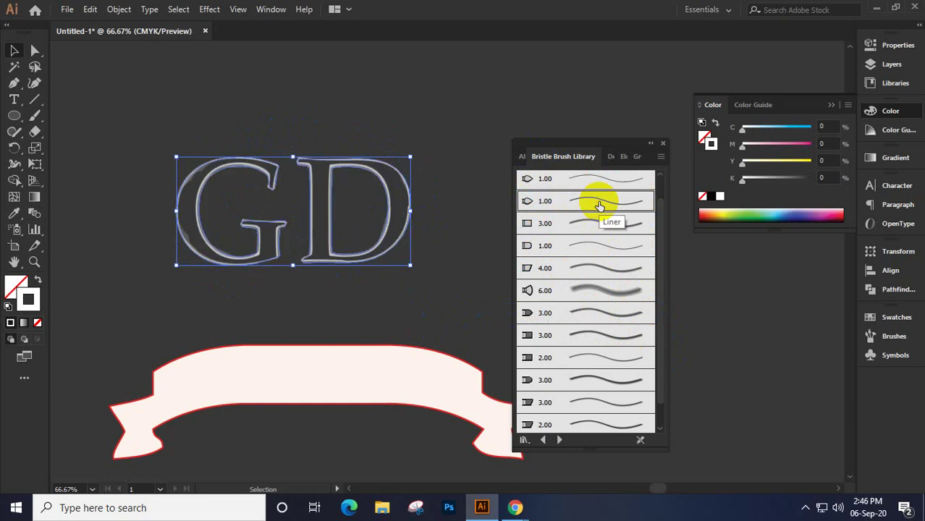
click(594, 307)
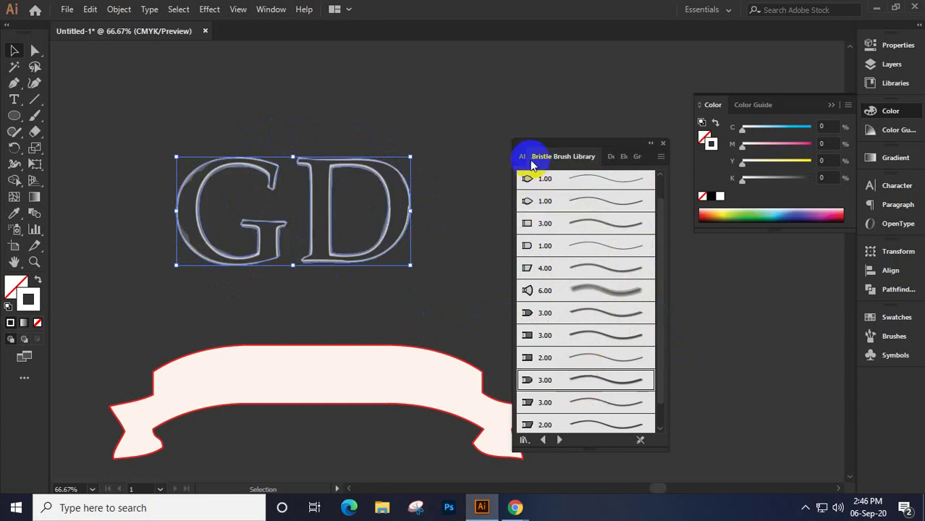
Apply the rough charcoal-like brush from the first brush library to the "GD" letters and deselect them
click(520, 157)
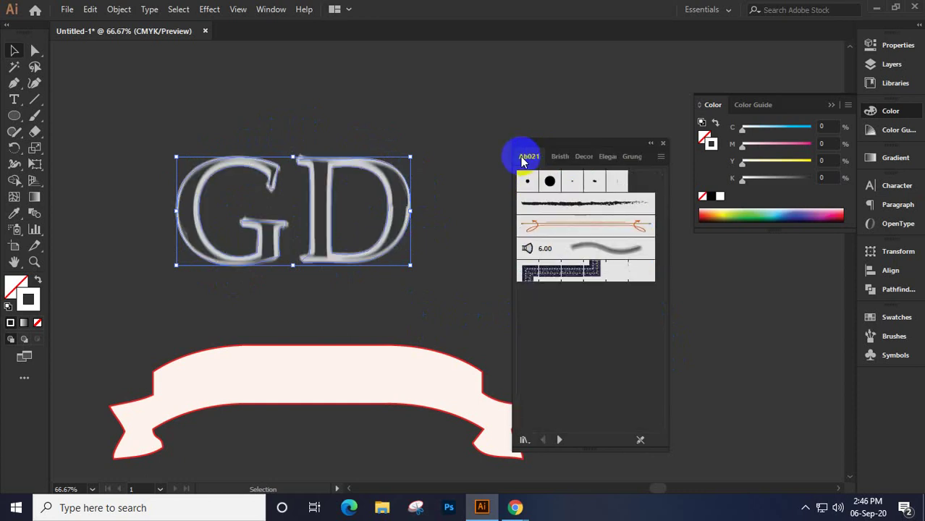
click(570, 205)
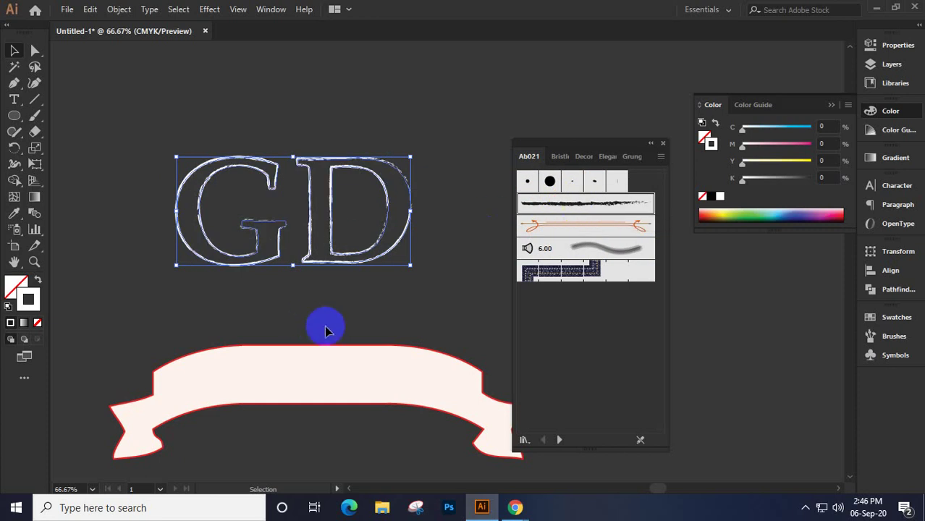
click(185, 182)
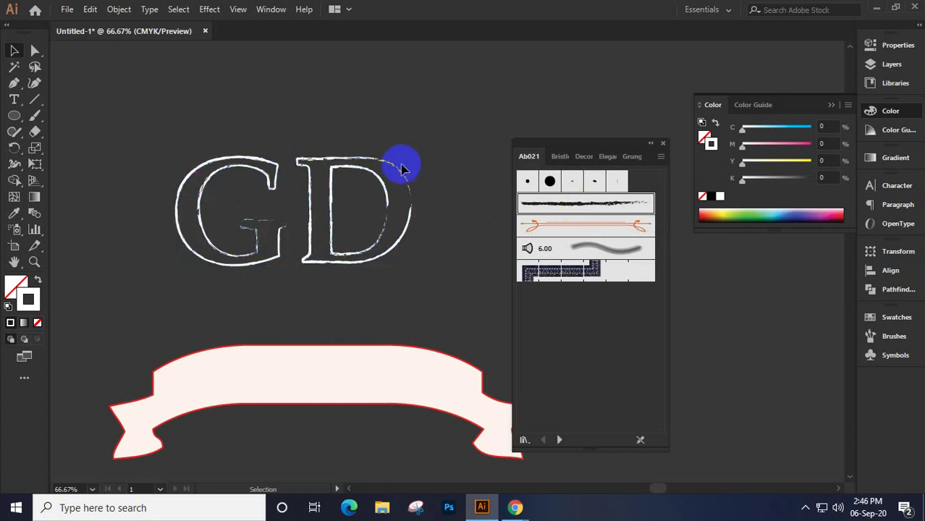
click(550, 181)
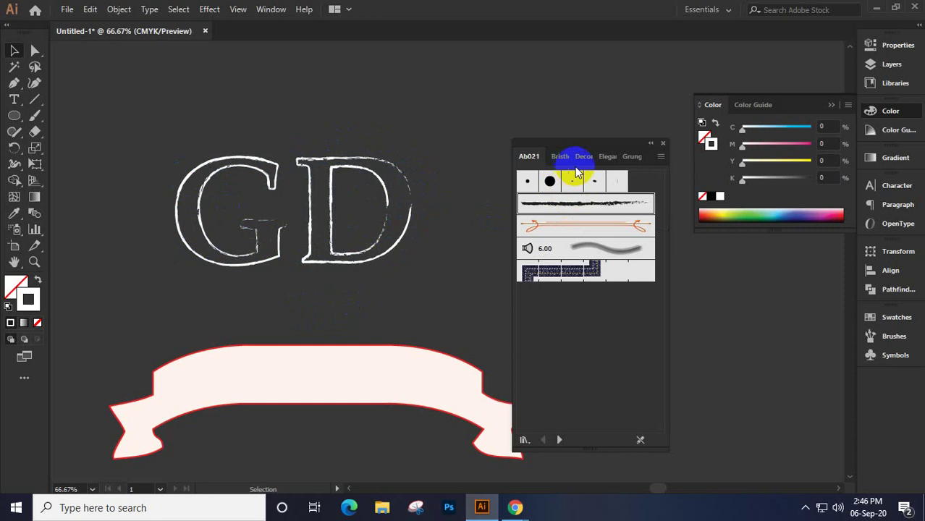
Browse to the grunge vector pack library, reselect the "GD" letters and try its brushes on them, ending with the first brush
click(583, 159)
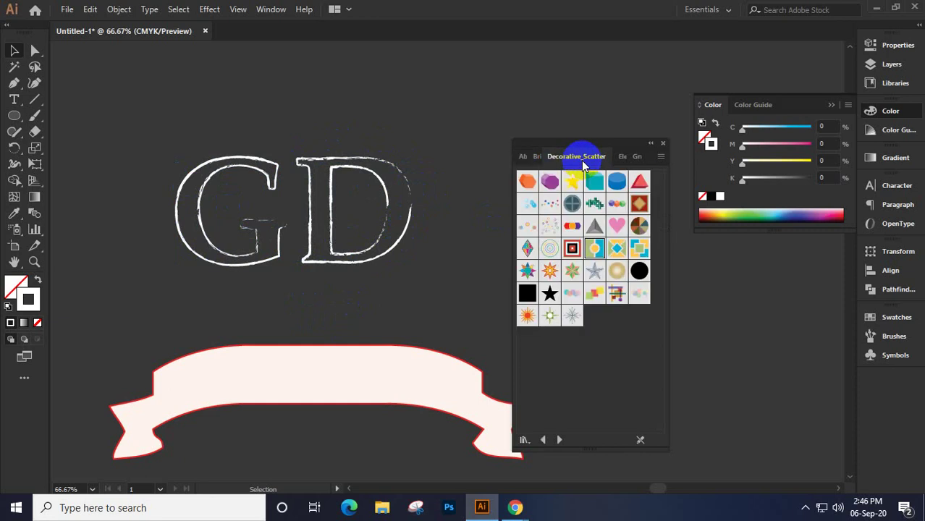
click(621, 157)
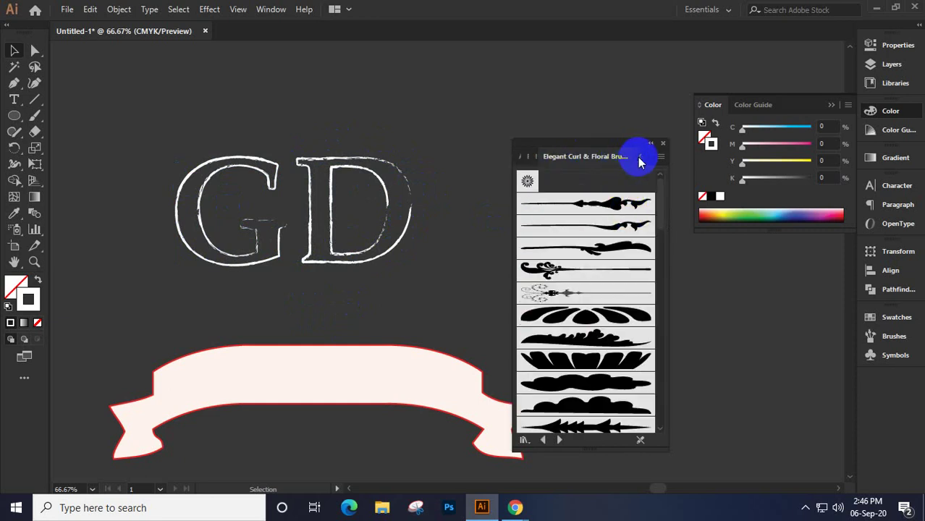
click(639, 158)
click(585, 204)
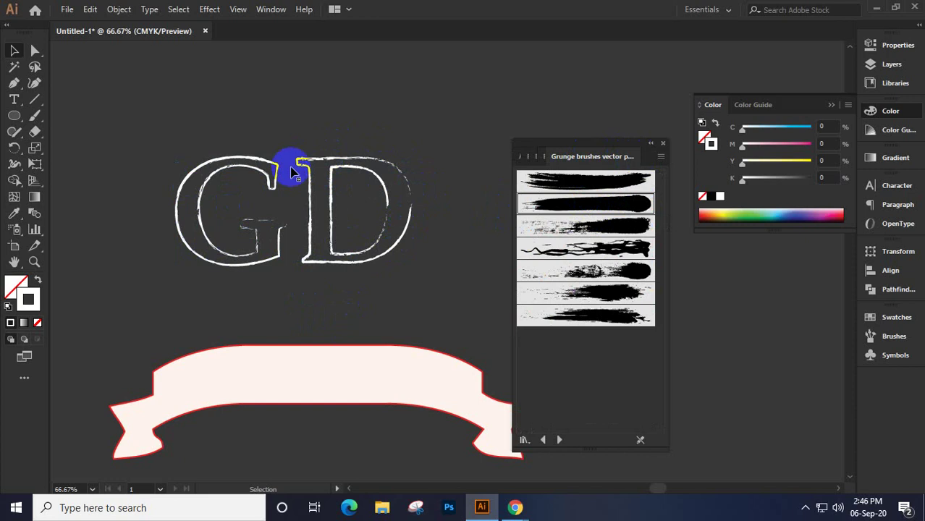
drag(214, 134, 392, 266)
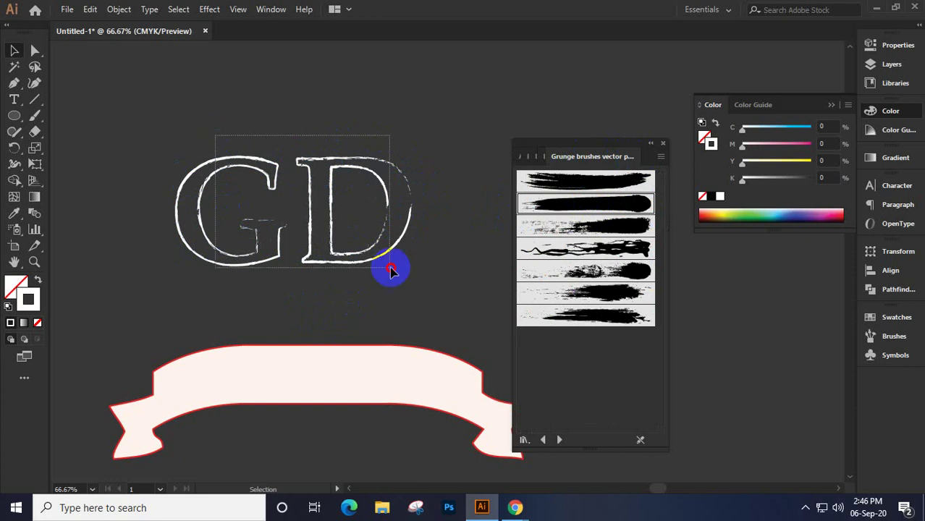
click(585, 227)
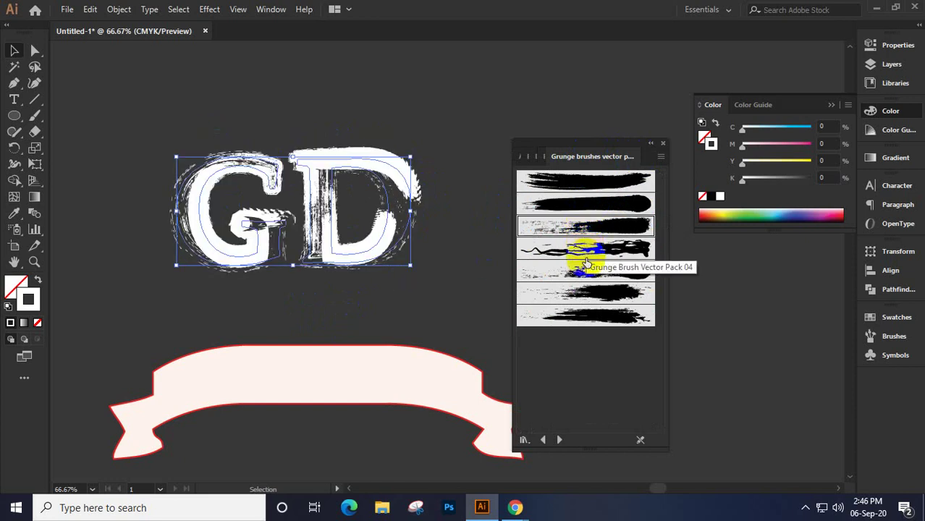
click(585, 249)
click(588, 288)
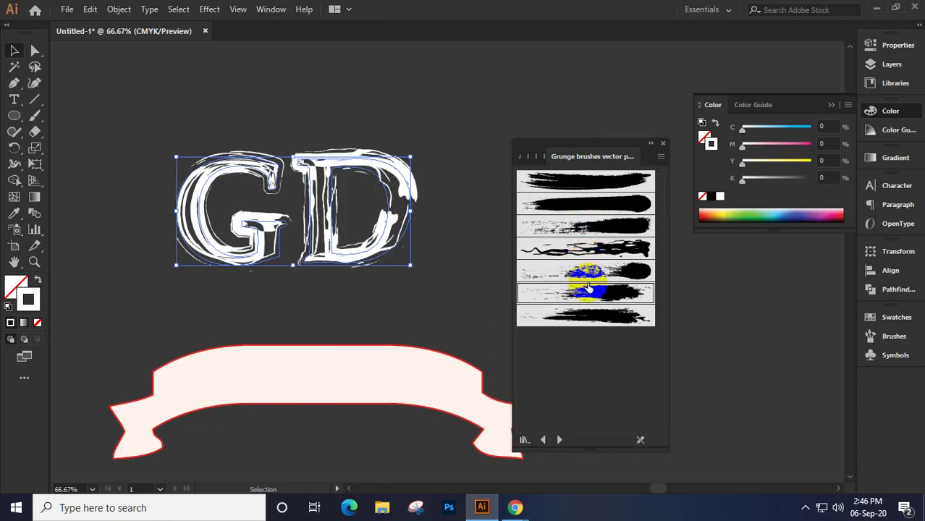
click(578, 317)
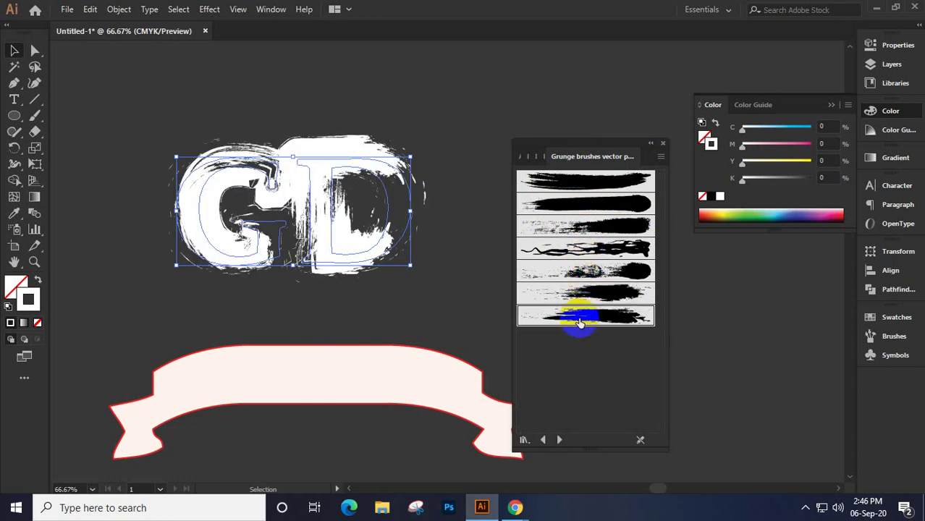
click(567, 181)
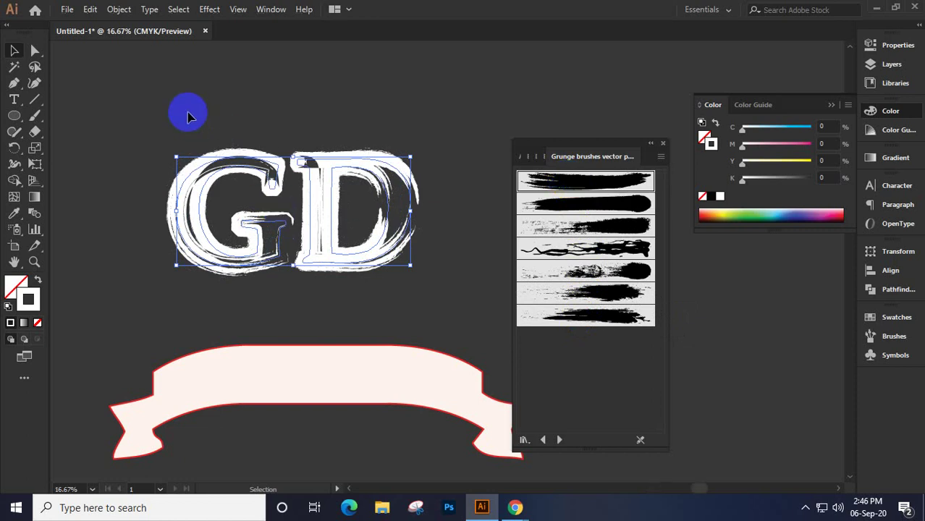
Select all the sample artwork beside the artboard, including the strokes, shapes, banners and "GD" letters, and delete it
scroll(186, 115, down, 3)
scroll(303, 221, down, 2)
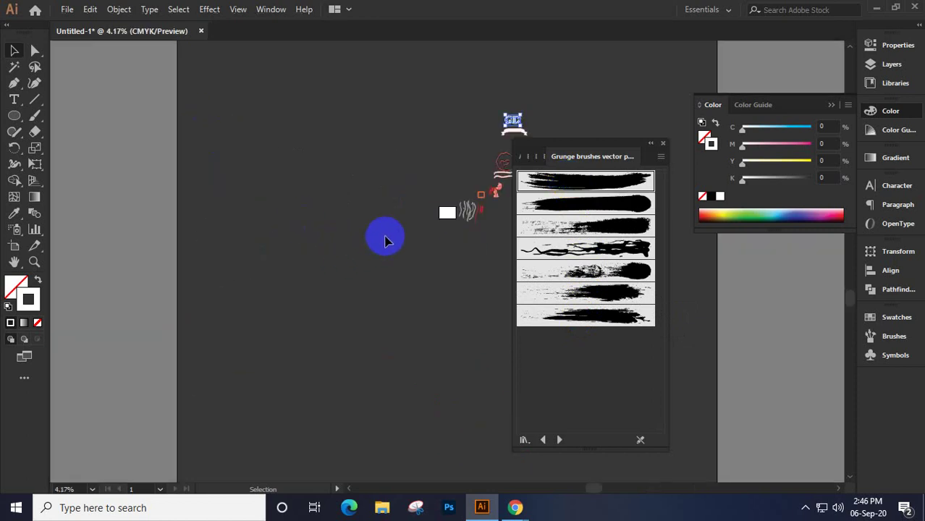
drag(245, 90, 477, 375)
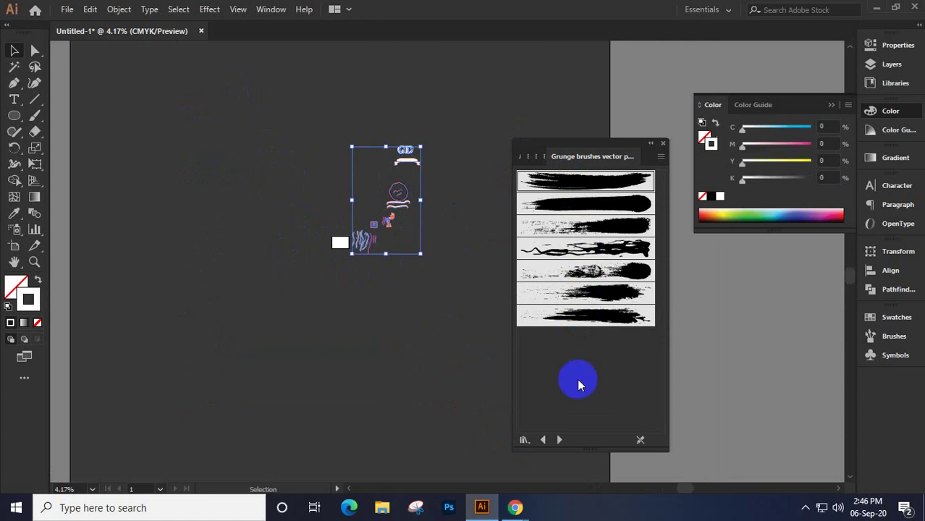
key(Delete)
Delete the small slanted ellipse left over beside the artboard
drag(338, 216, 417, 314)
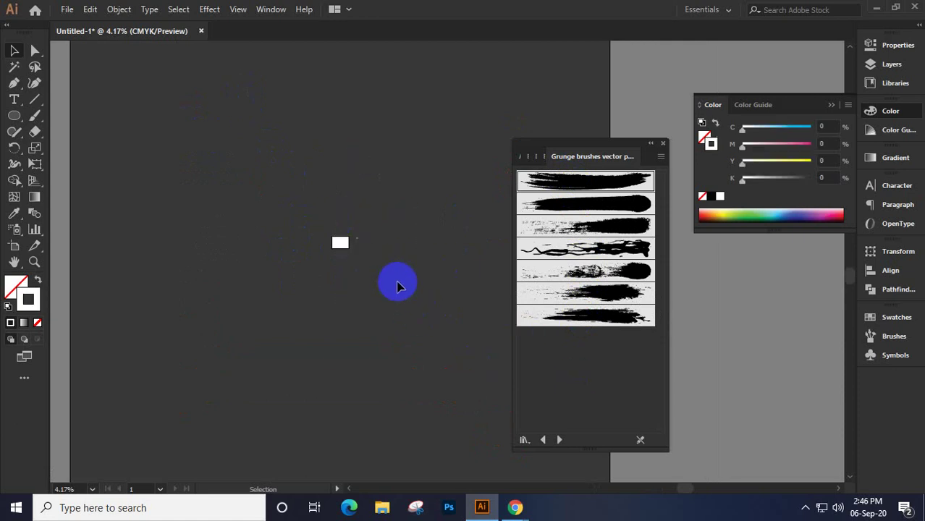
scroll(355, 250, up, 4)
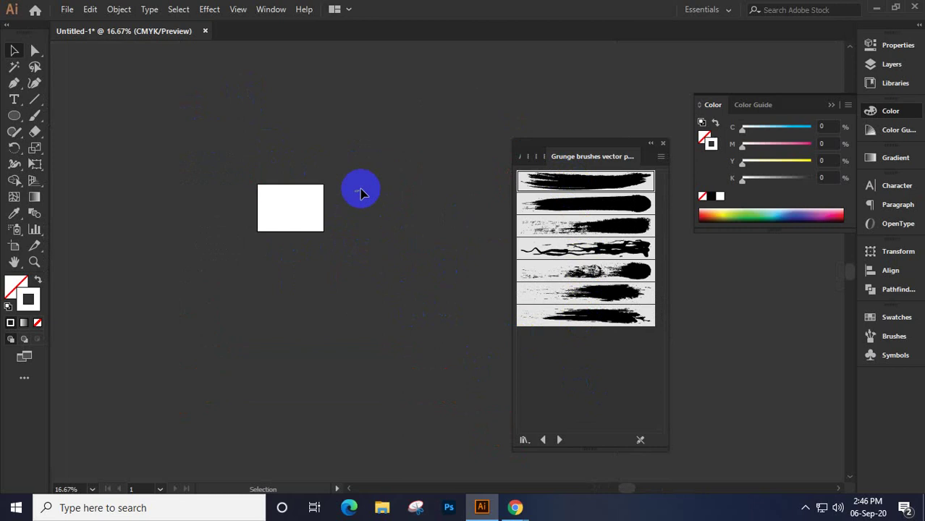
scroll(360, 190, up, 3)
drag(360, 188, 362, 220)
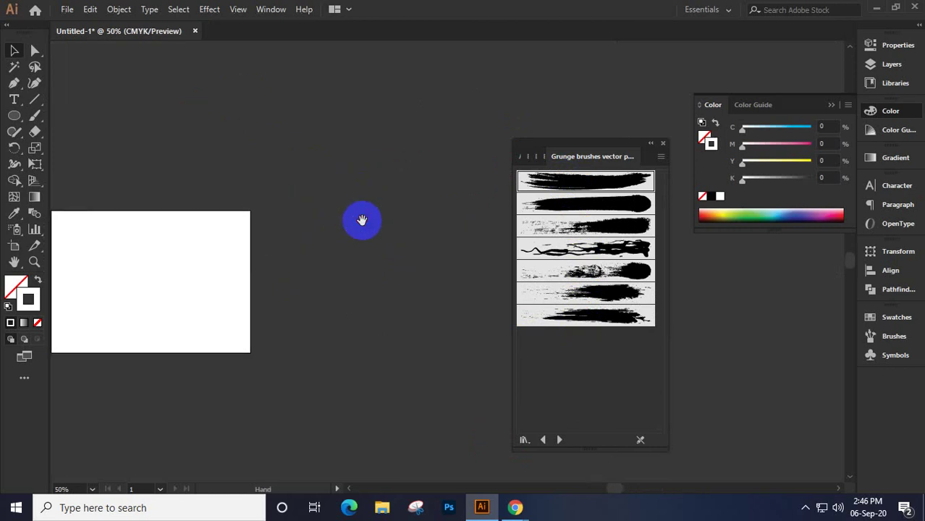
key(Delete)
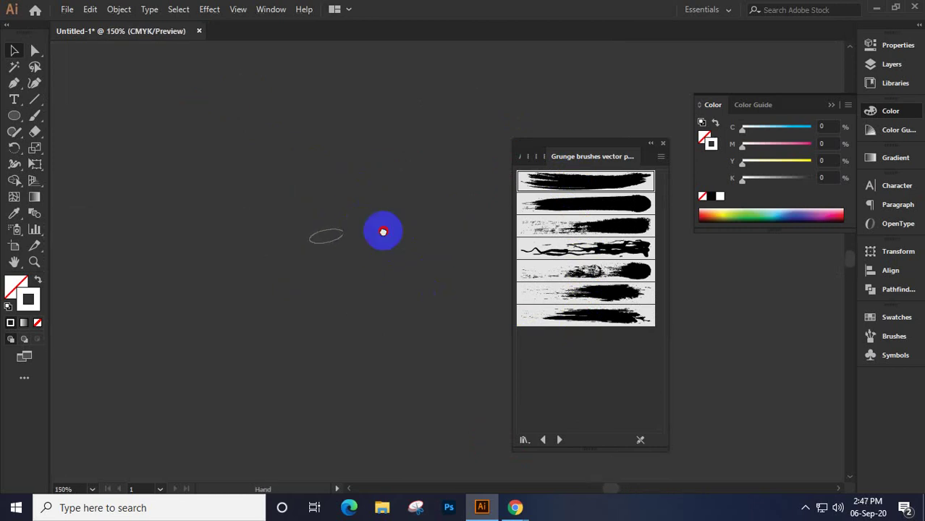
Close the floating brush libraries and collapse the Color panel
click(660, 143)
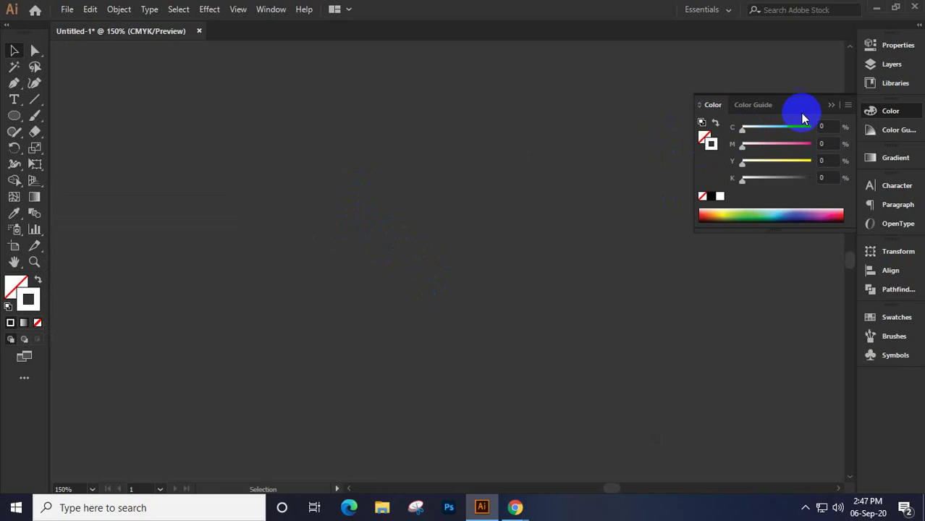
click(830, 106)
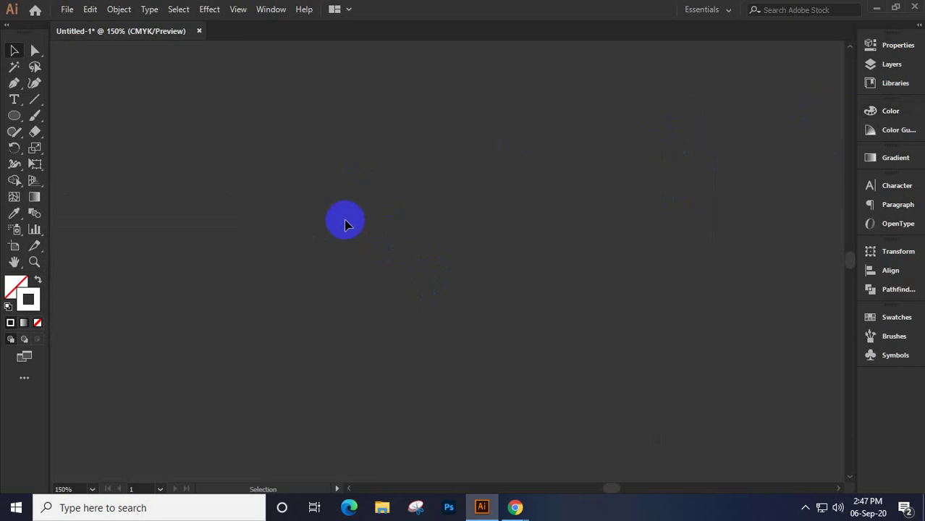
Draw a wide, flat ellipse in the empty area beside the artboard with the Ellipse tool
drag(245, 180, 280, 195)
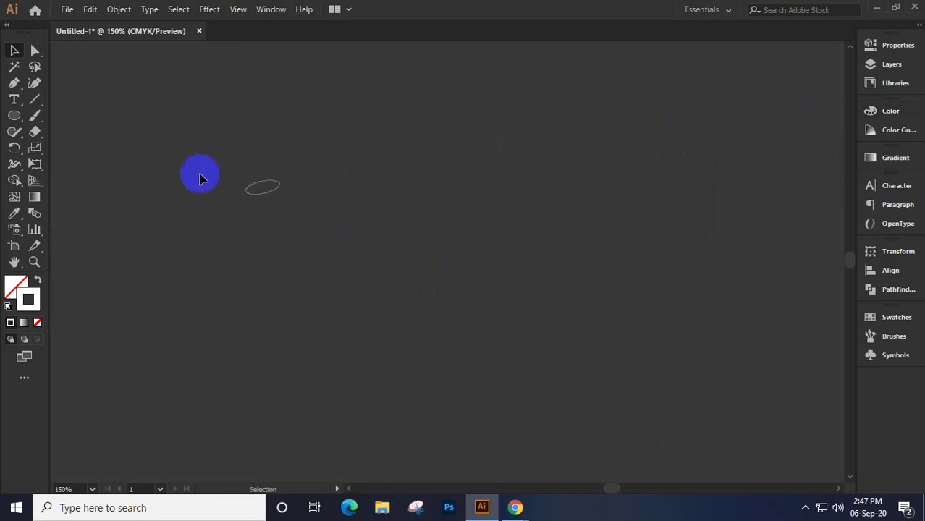
click(15, 118)
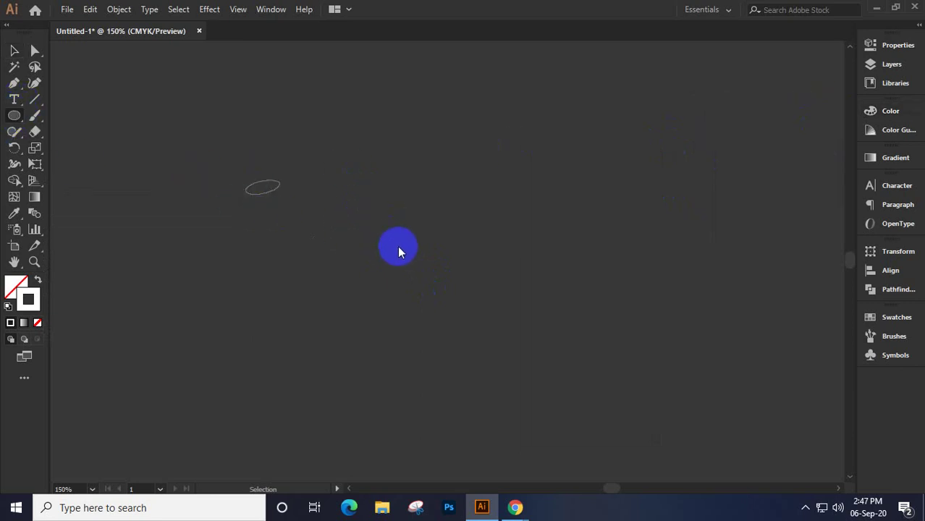
drag(327, 228, 631, 299)
click(14, 50)
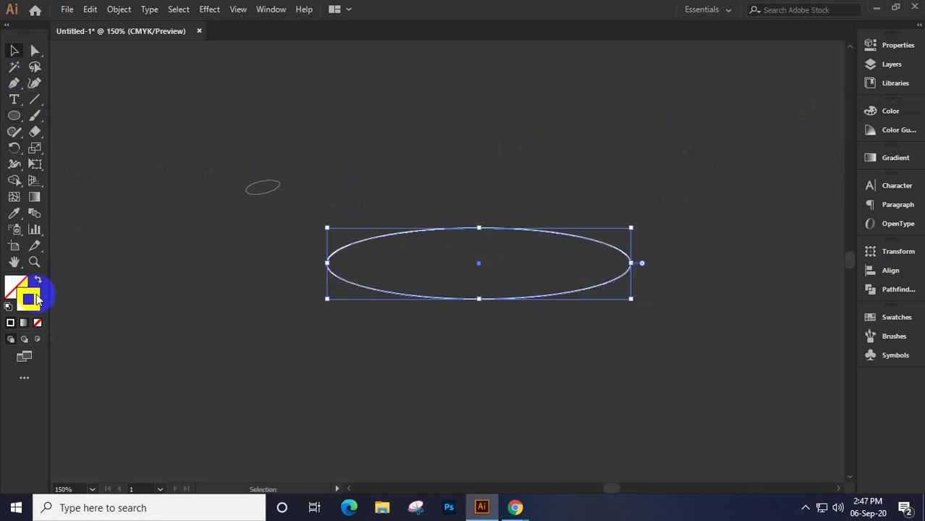
Remove the ellipse's stroke, fill it with white and stretch its left side outward
click(38, 324)
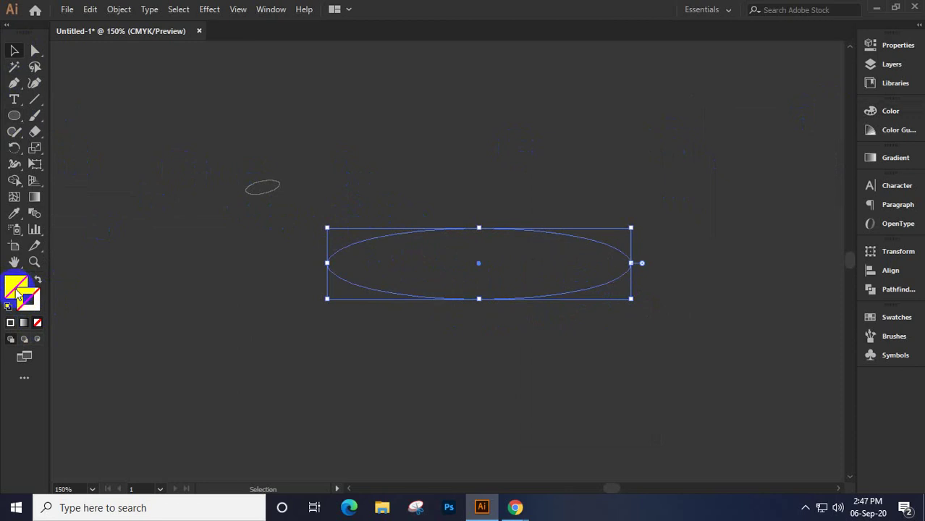
click(10, 323)
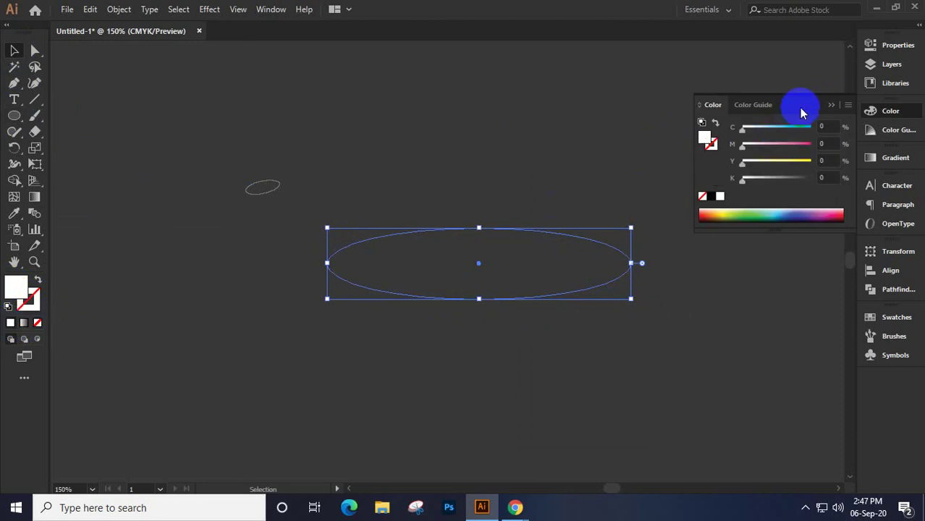
click(831, 107)
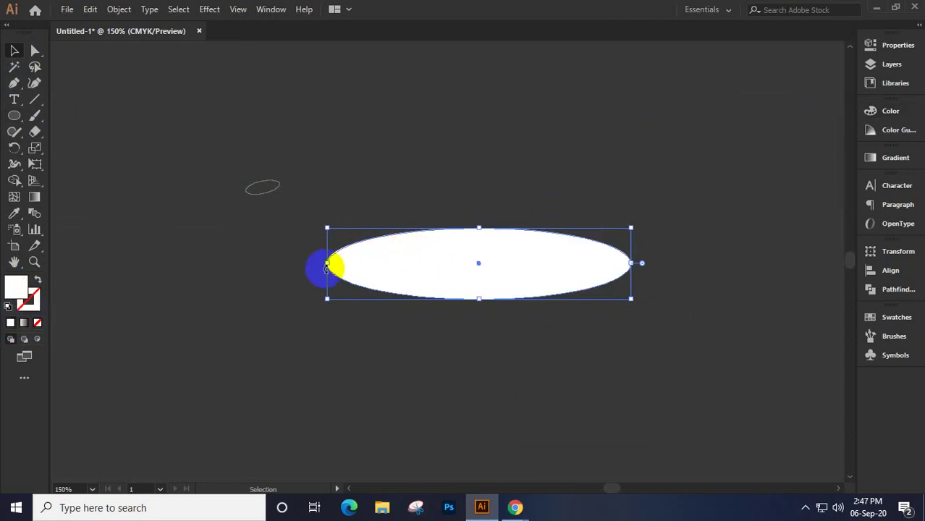
drag(328, 266, 249, 265)
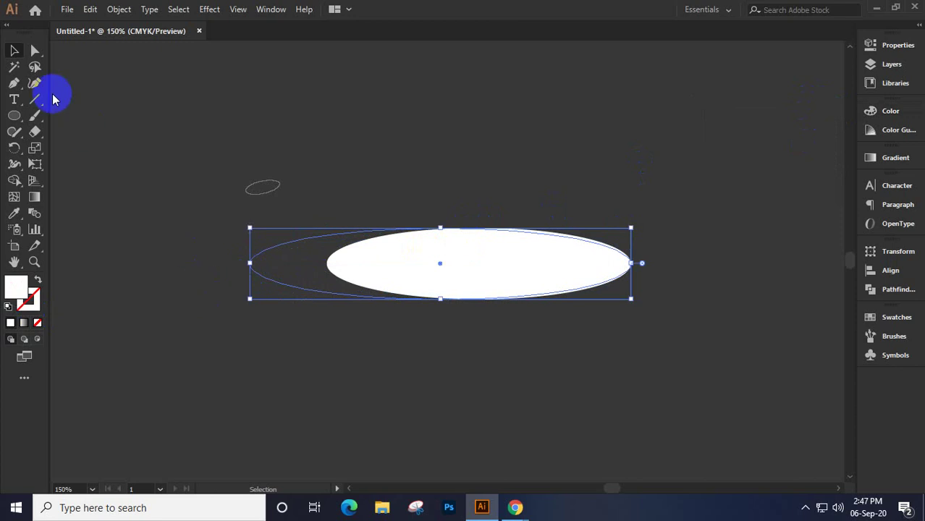
Reshape the ellipse's upper edge into a dip and hump by moving its top anchor and tilting the anchor's handle
click(30, 56)
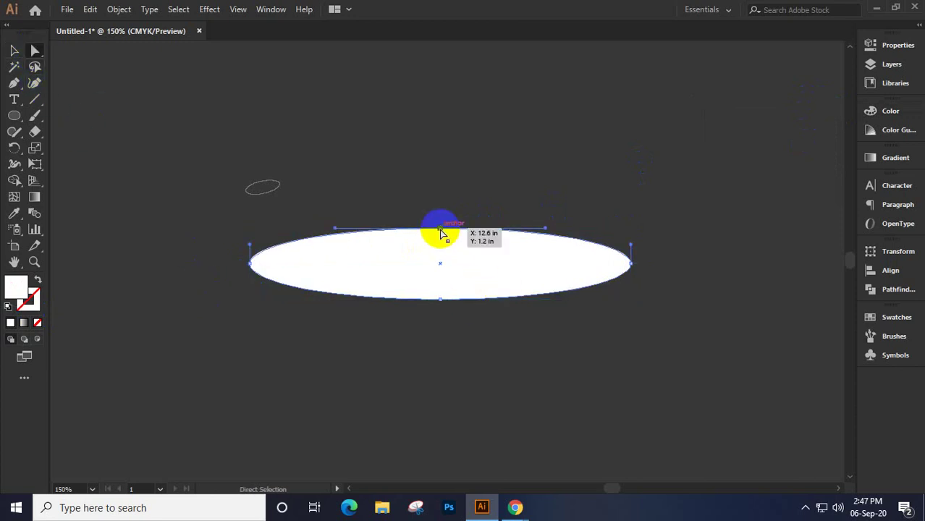
drag(442, 233, 440, 210)
drag(348, 210, 355, 256)
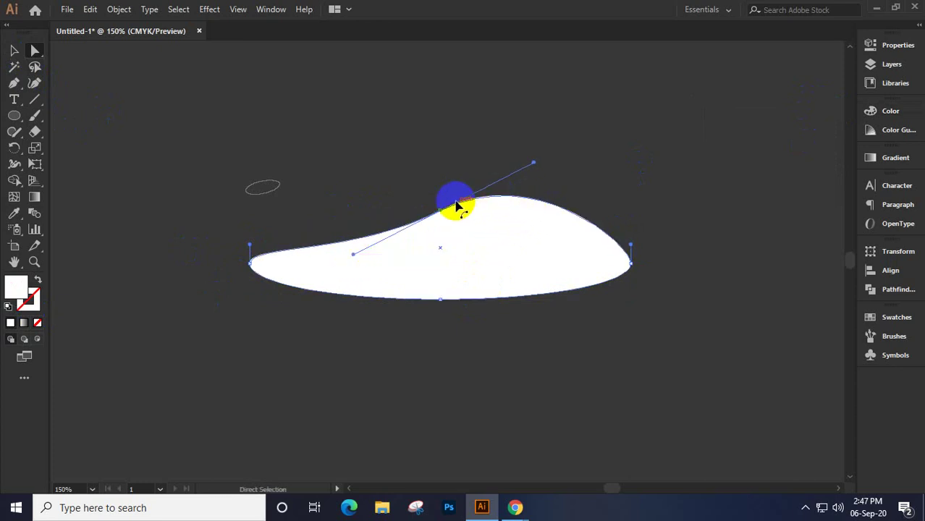
drag(455, 206, 479, 243)
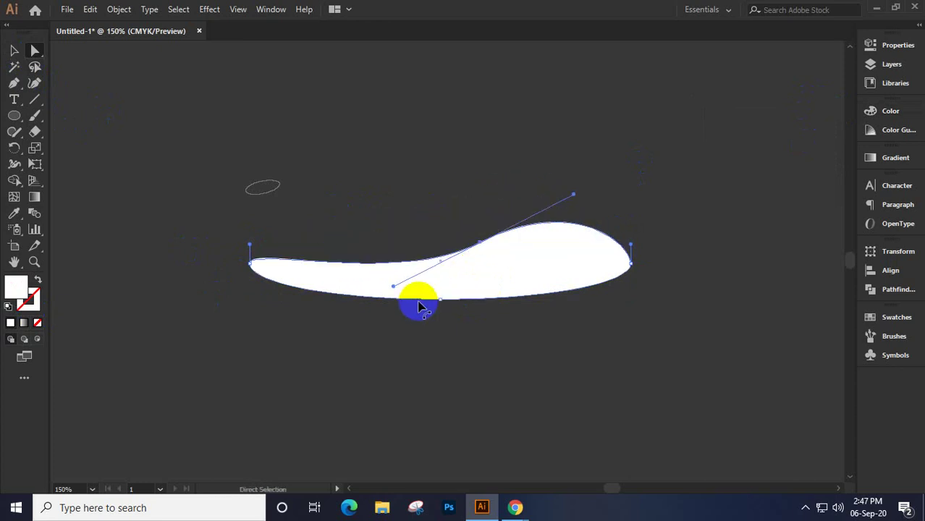
Raise the bottom anchor, adjust its left handle and pull the left anchor outward into a pointed tail
click(439, 299)
drag(440, 299, 439, 289)
drag(334, 295, 185, 319)
mouse_move(249, 266)
mouse_down()
mouse_move(196, 233)
mouse_move(218, 258)
mouse_move(251, 255)
mouse_up()
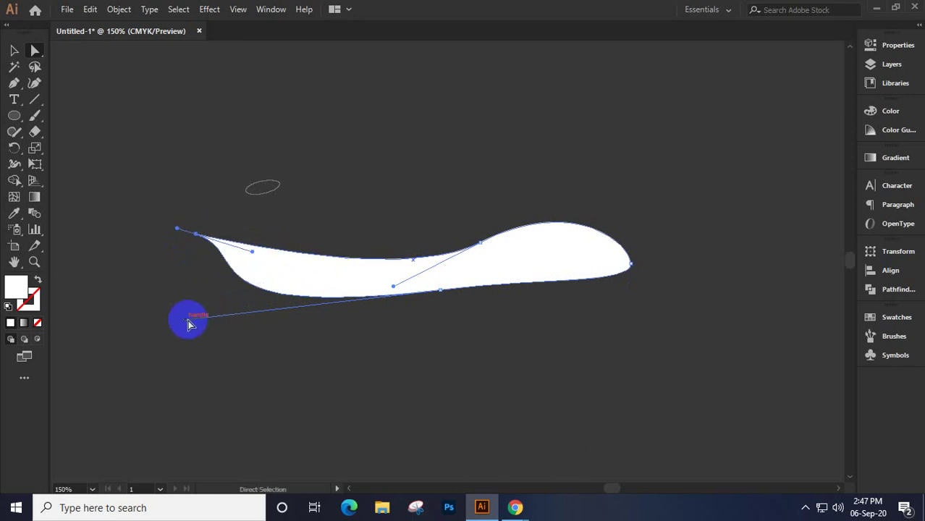
drag(188, 320, 231, 304)
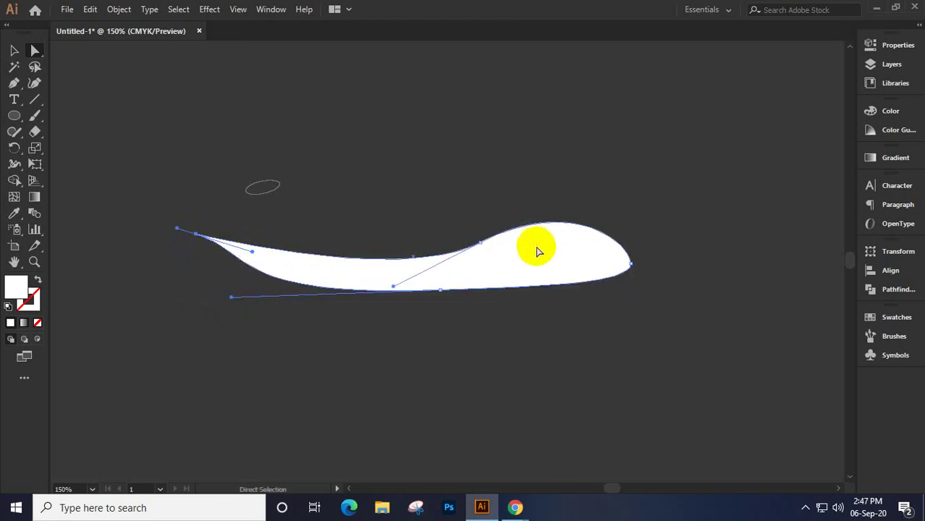
Refine the outline by lowering the upper anchor, slimming the tail and rounding the right end into a fuller bulb
drag(536, 246, 483, 246)
mouse_move(483, 246)
mouse_down()
mouse_move(440, 262)
mouse_move(470, 258)
mouse_up()
drag(439, 291, 257, 282)
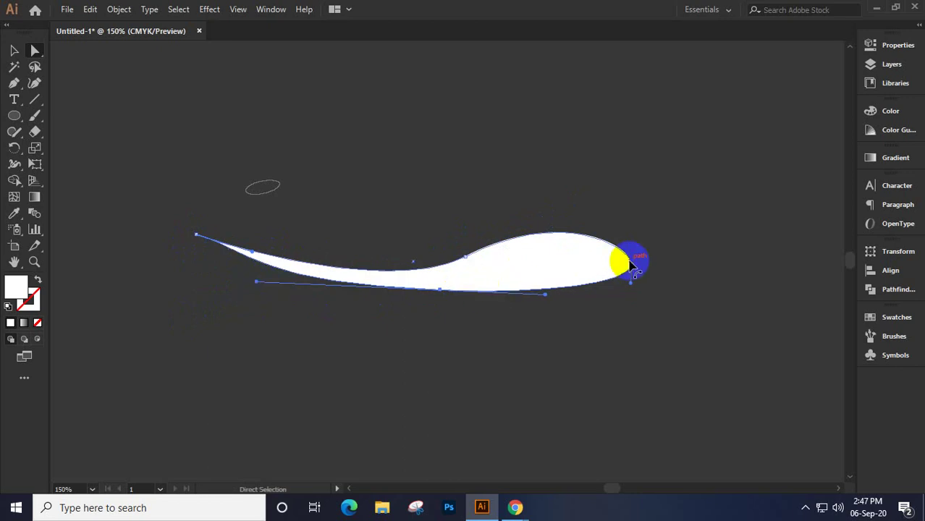
drag(630, 266, 640, 307)
drag(440, 291, 449, 303)
Toggle the bounding box off and on, and scale the tapered white shape down to about half its size
click(16, 52)
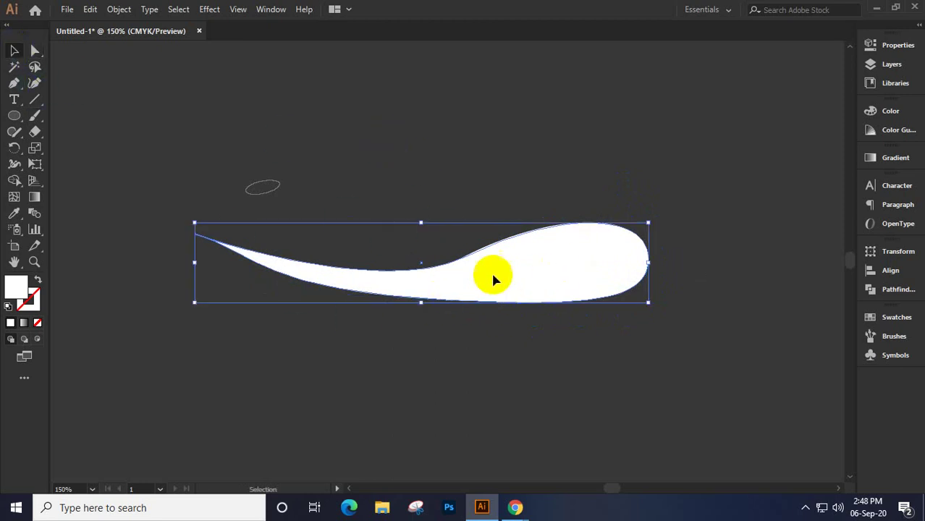
key(ctrl+shift+b)
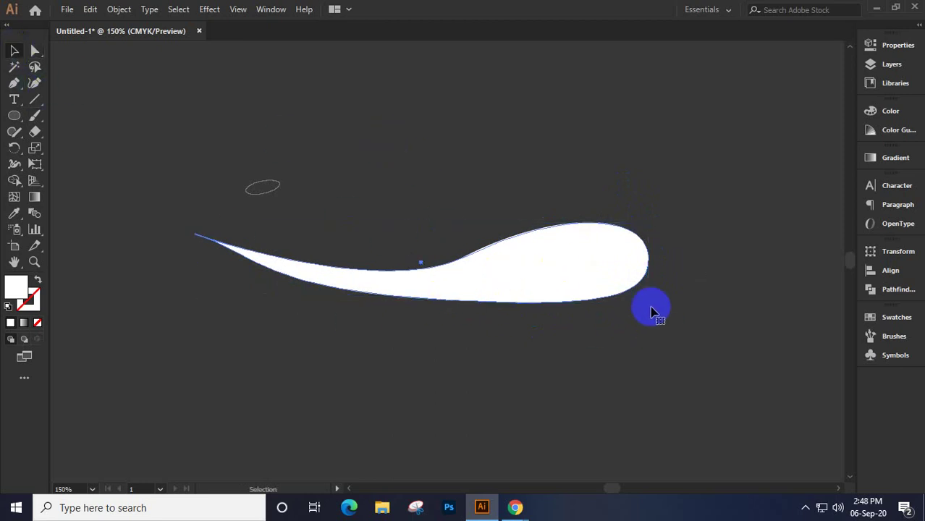
key(ctrl+shift+b)
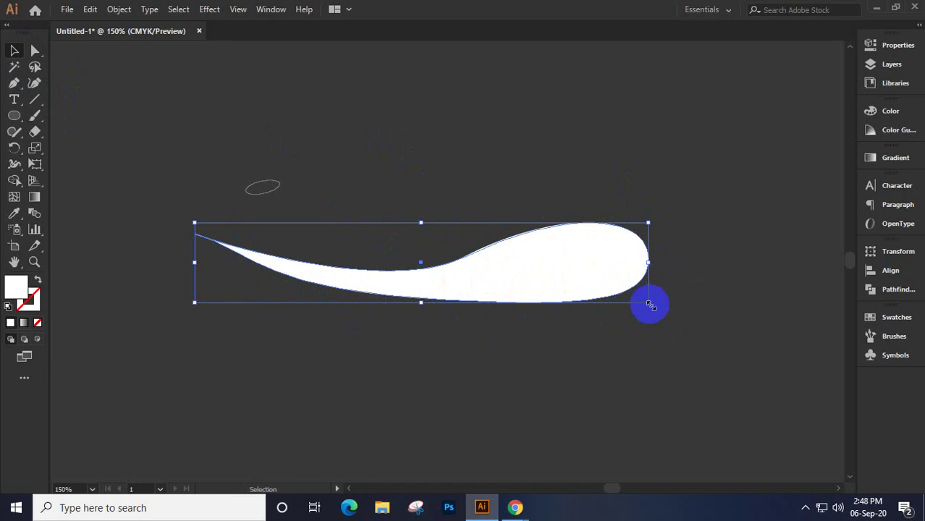
drag(649, 305, 353, 336)
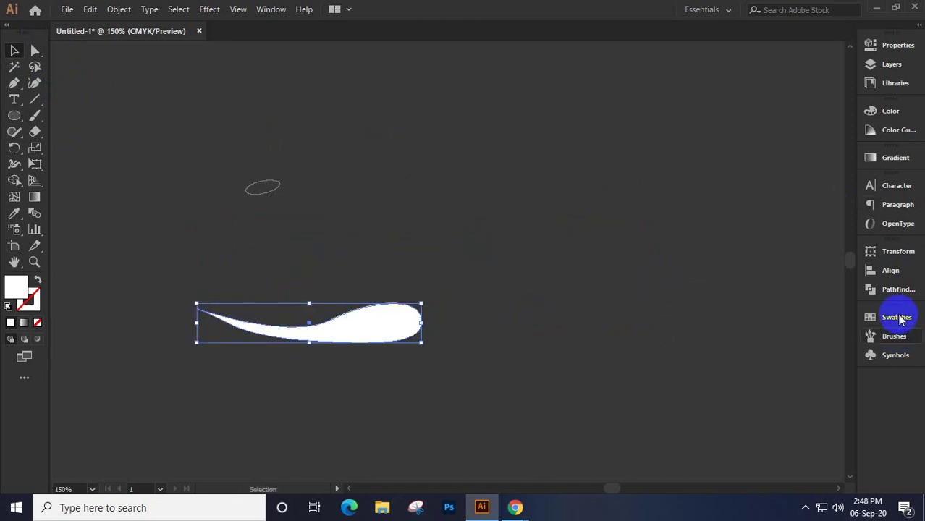
Browse the document's brushes and make the tapered white shape a new brush of the Art Brush type
click(895, 339)
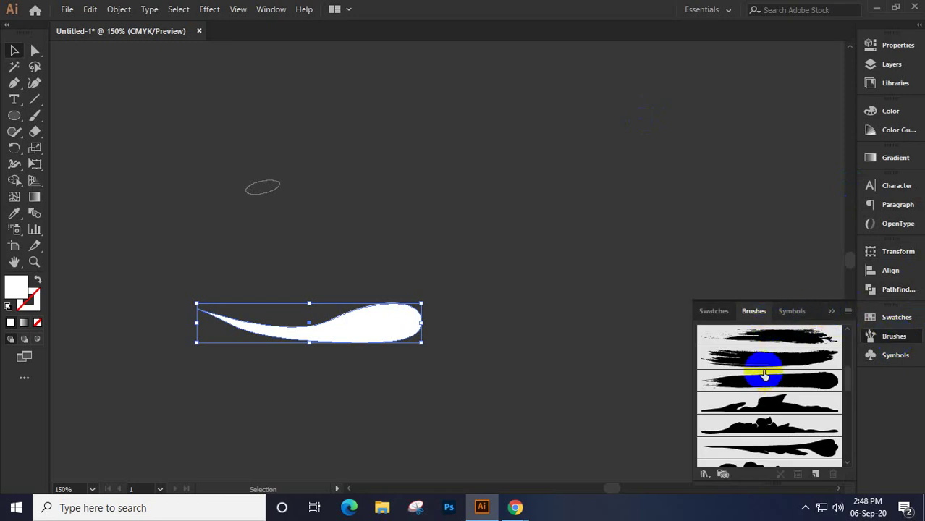
scroll(766, 373, down, 3)
click(718, 313)
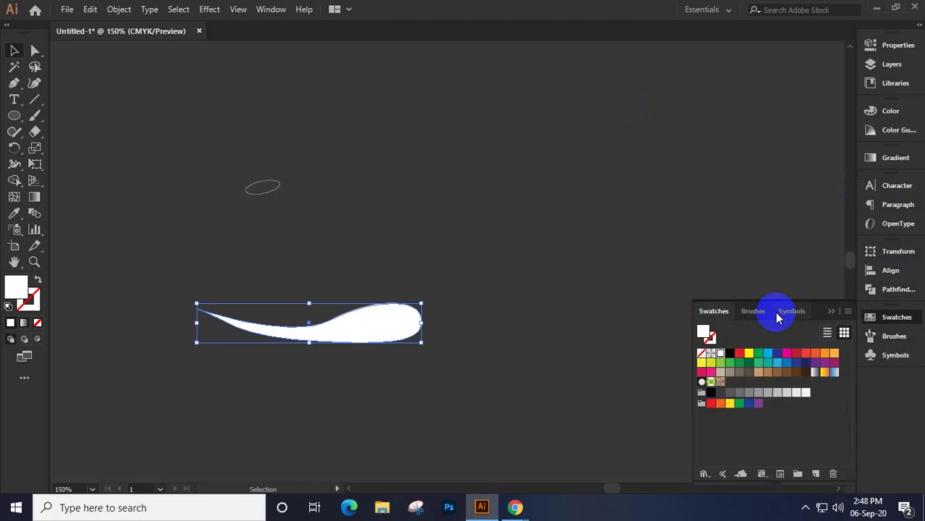
click(754, 313)
scroll(755, 365, up, 4)
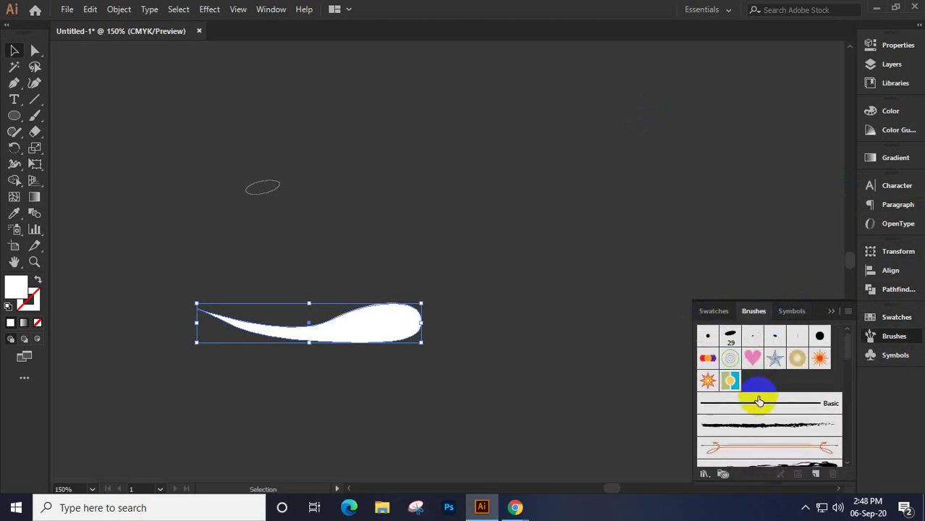
mouse_move(348, 330)
mouse_down()
mouse_move(553, 366)
mouse_move(772, 384)
mouse_up()
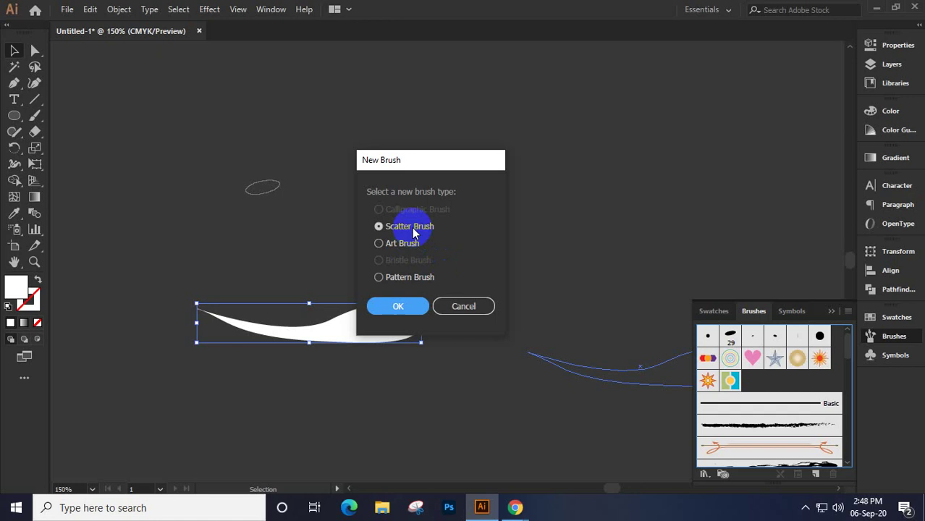
click(394, 245)
click(399, 308)
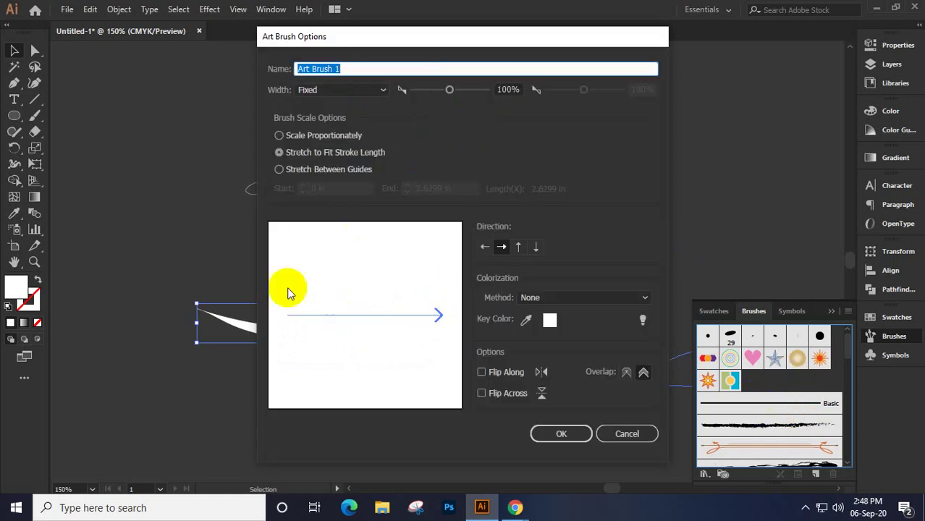
Try the left, up and down directions for the art brush and return it to pointing right
click(485, 247)
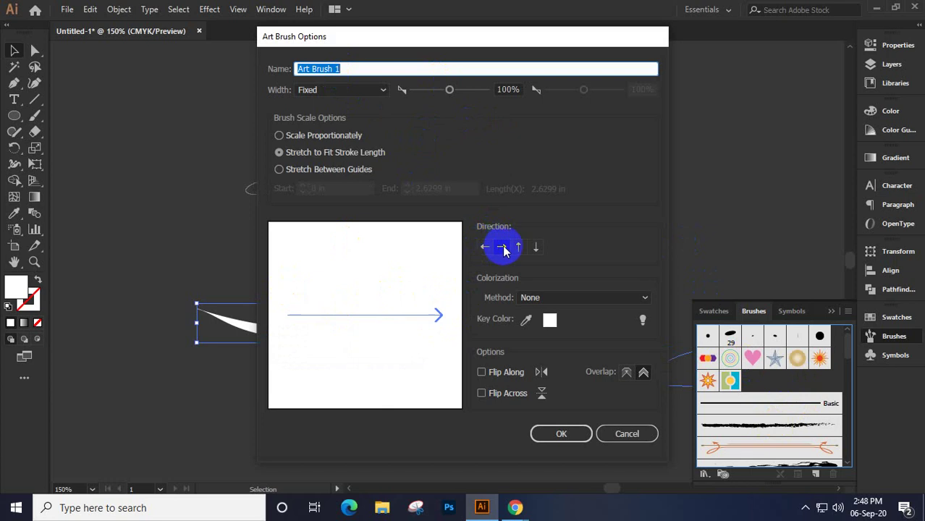
click(518, 246)
click(535, 247)
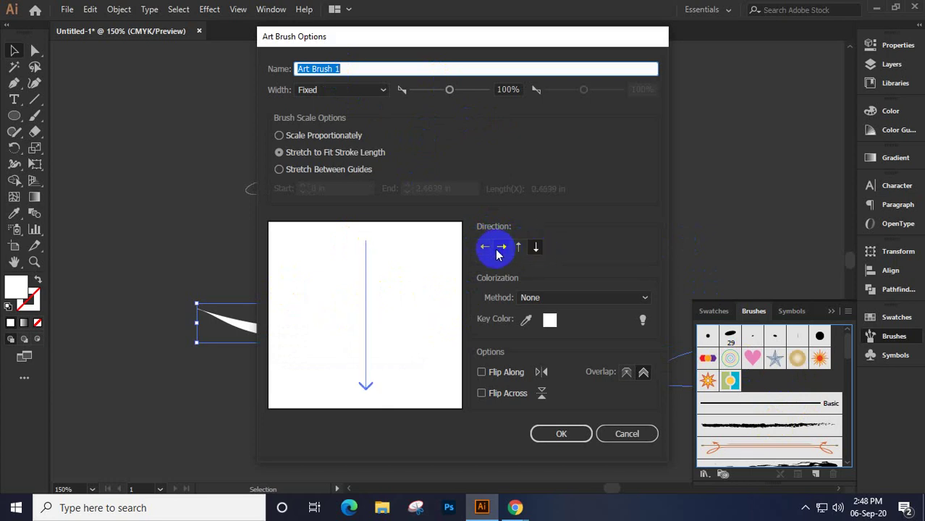
click(500, 248)
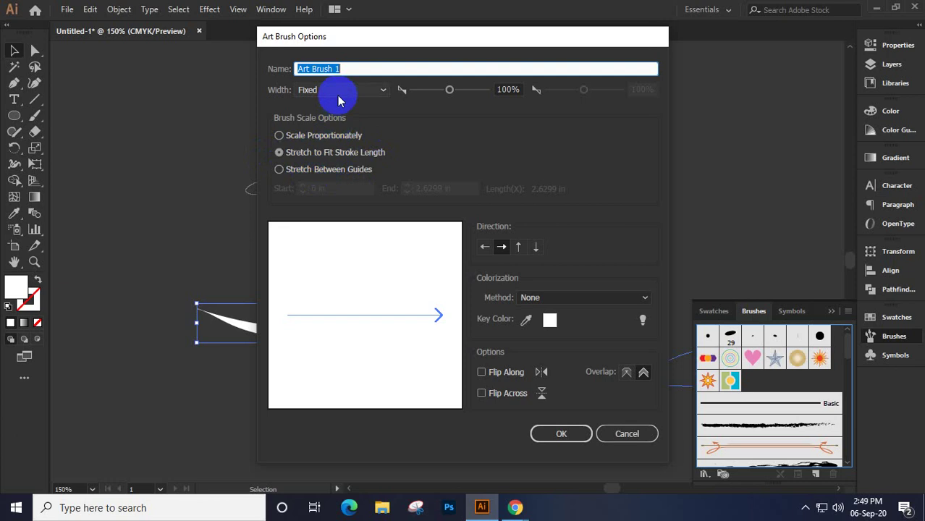
Look at the width choices, try a brush width of 106% and restore it to 100%
click(374, 94)
click(375, 94)
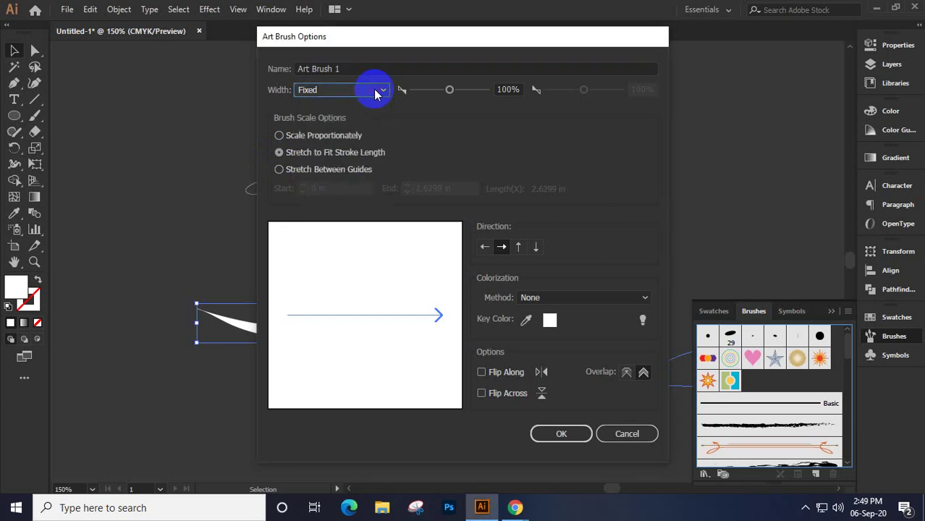
mouse_move(449, 93)
mouse_down()
mouse_move(470, 92)
mouse_move(457, 101)
mouse_up()
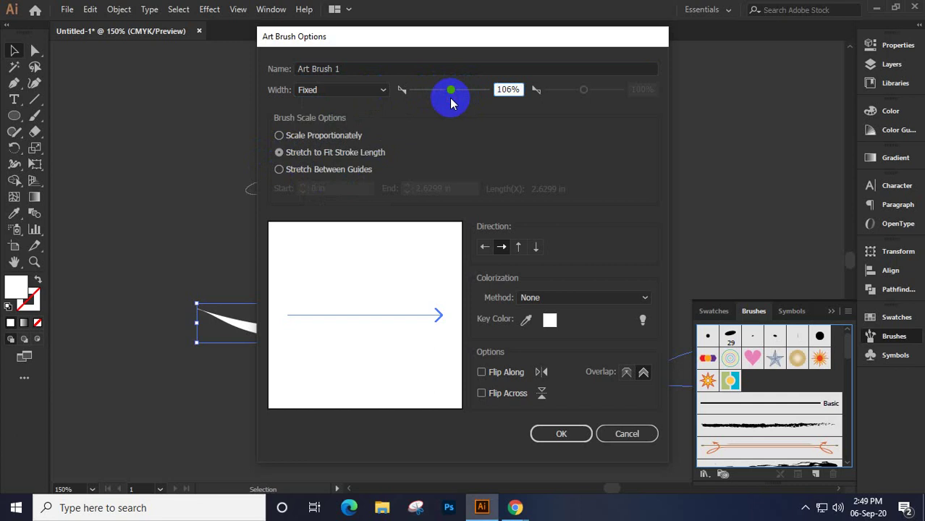
click(518, 90)
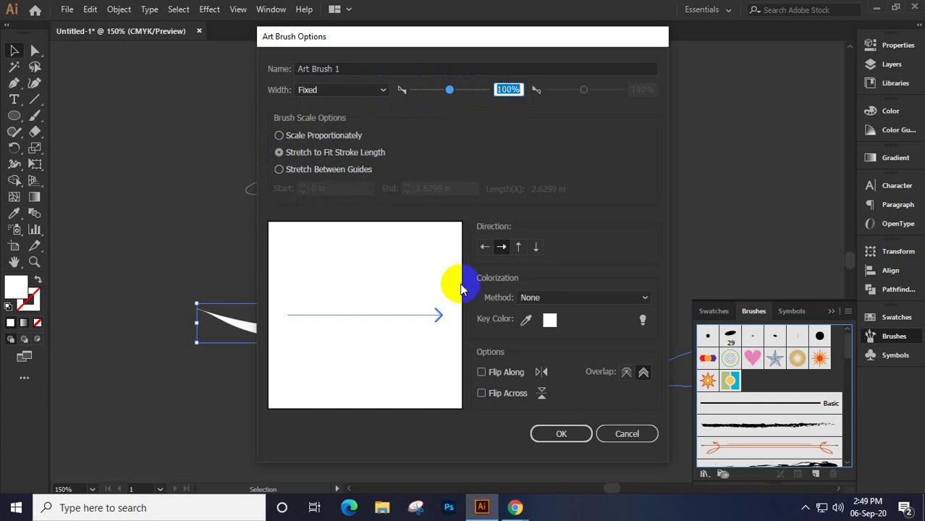
Review the colorization methods, keep None, and sample the key color from the brush preview with the eyedropper
click(642, 299)
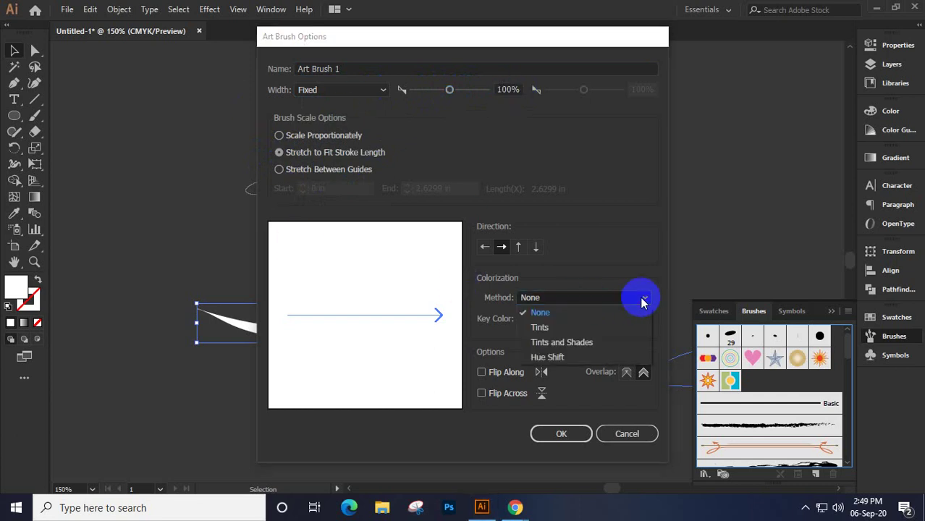
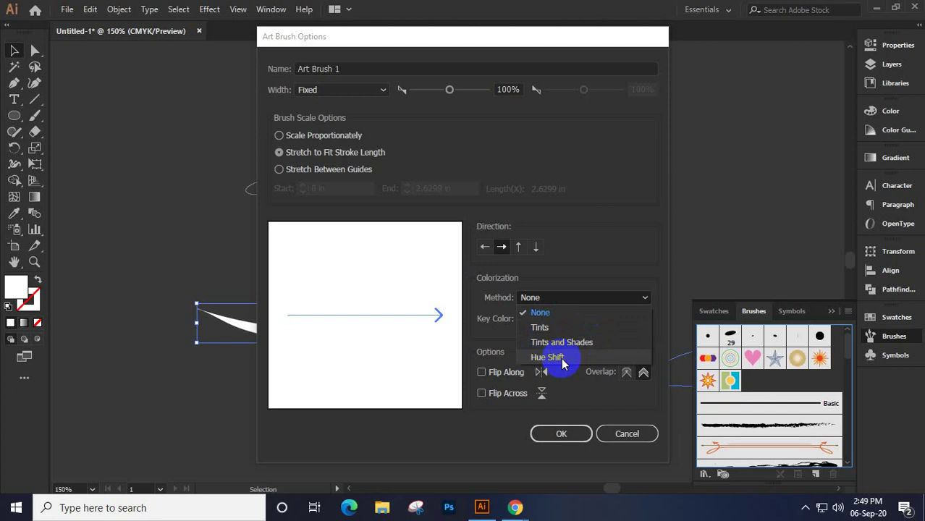
click(558, 318)
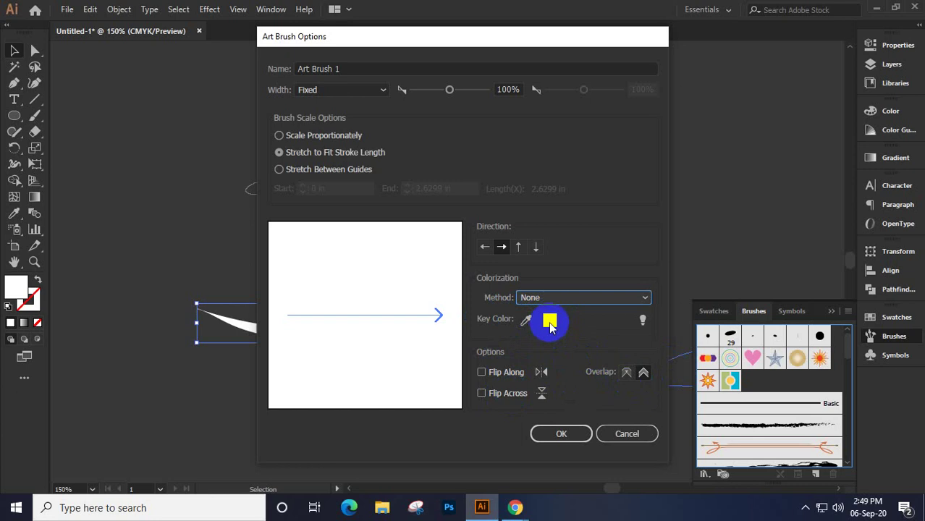
click(526, 319)
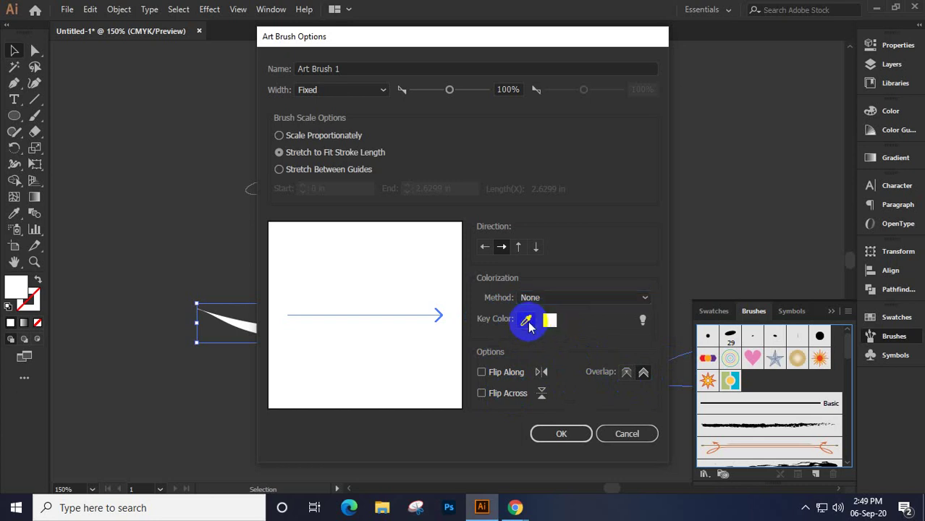
click(298, 320)
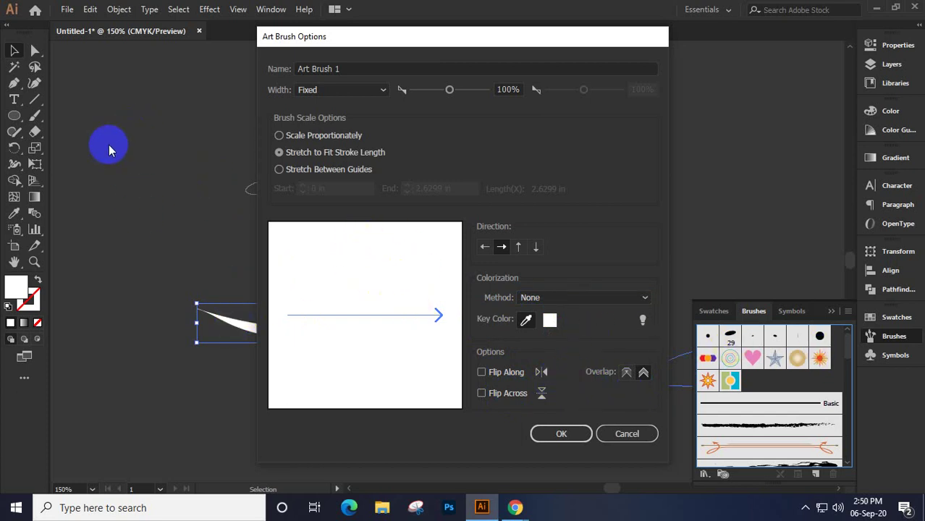
click(527, 321)
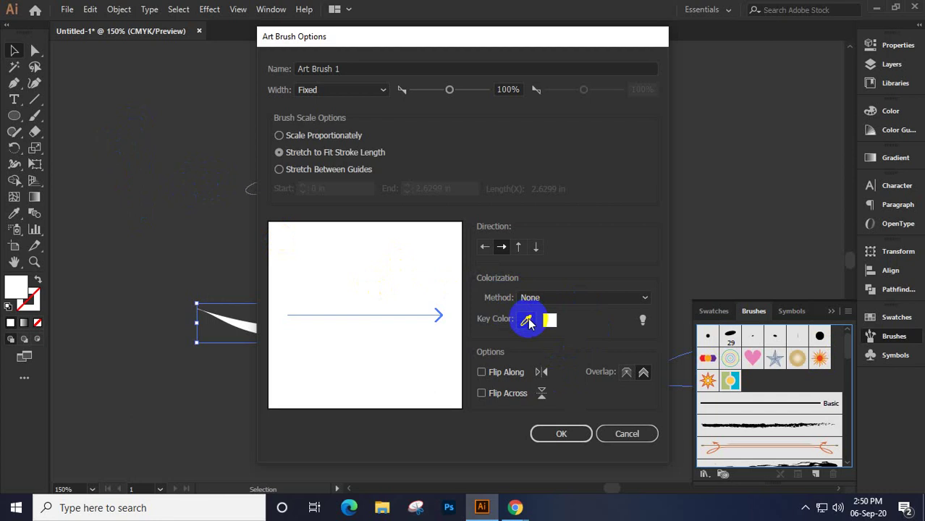
click(550, 321)
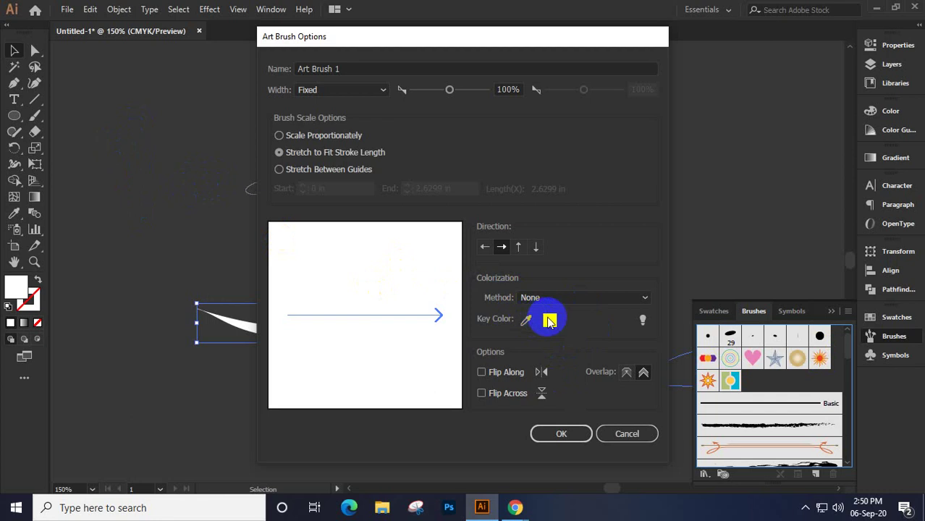
Create the art brush with the current options, locate it among the document's brushes, and delete the original tapered white shape
click(559, 434)
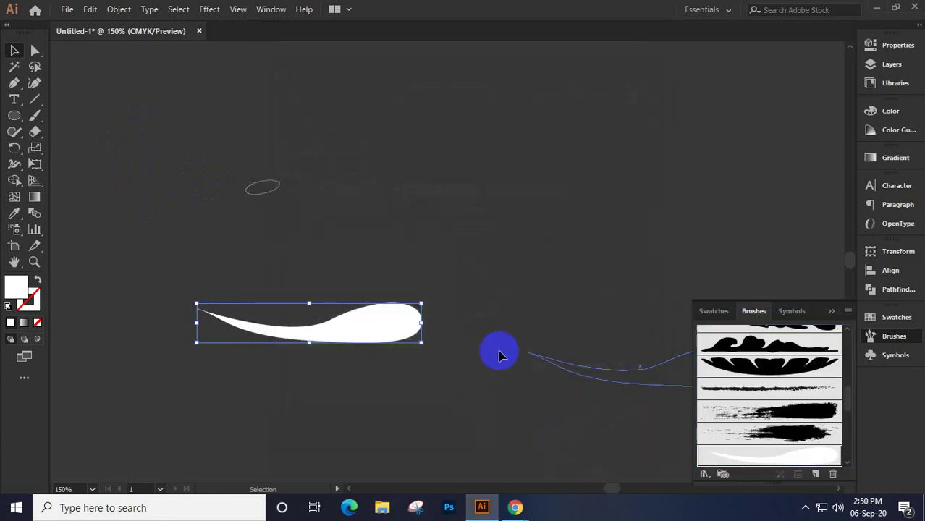
click(402, 337)
click(750, 454)
scroll(786, 412, down, 3)
scroll(786, 411, up, 4)
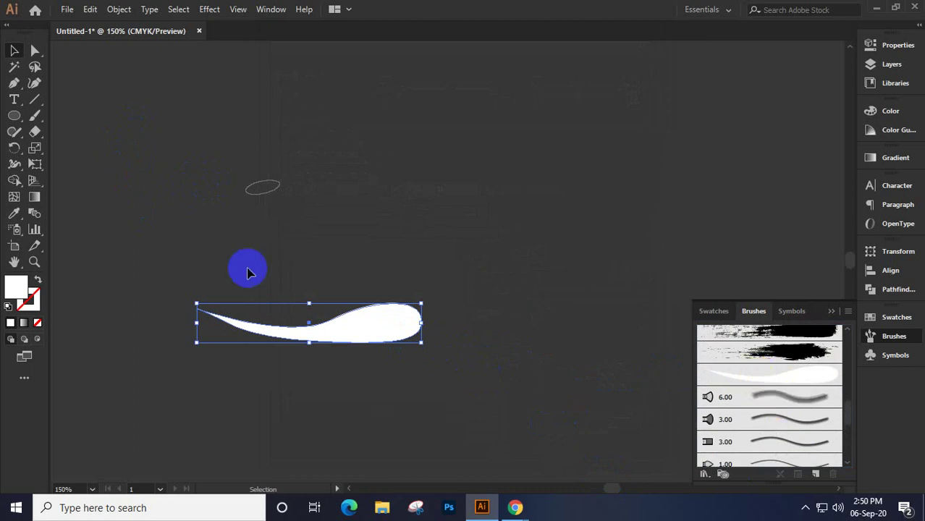
drag(167, 134, 467, 452)
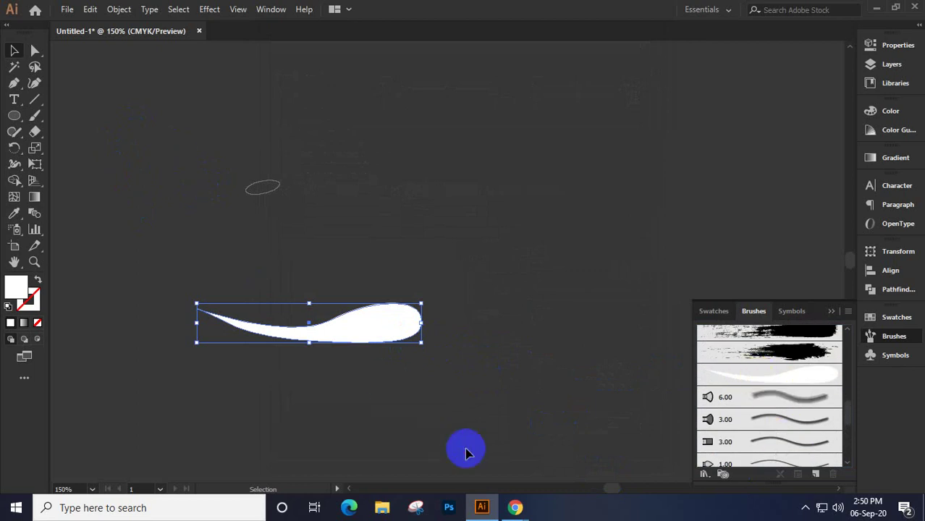
key(Delete)
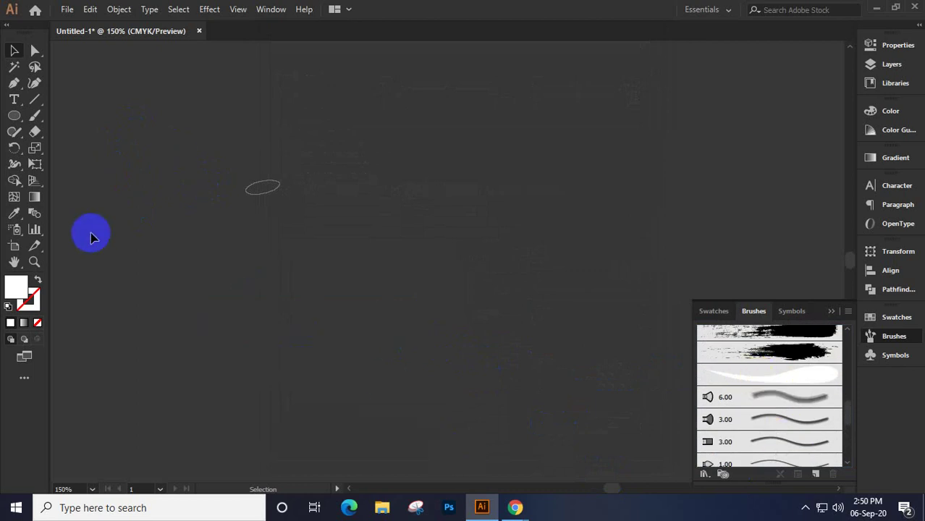
Paint a long S-shaped stroke on the empty canvas with the Paintbrush tool using the new tapered white art brush
click(35, 115)
click(801, 369)
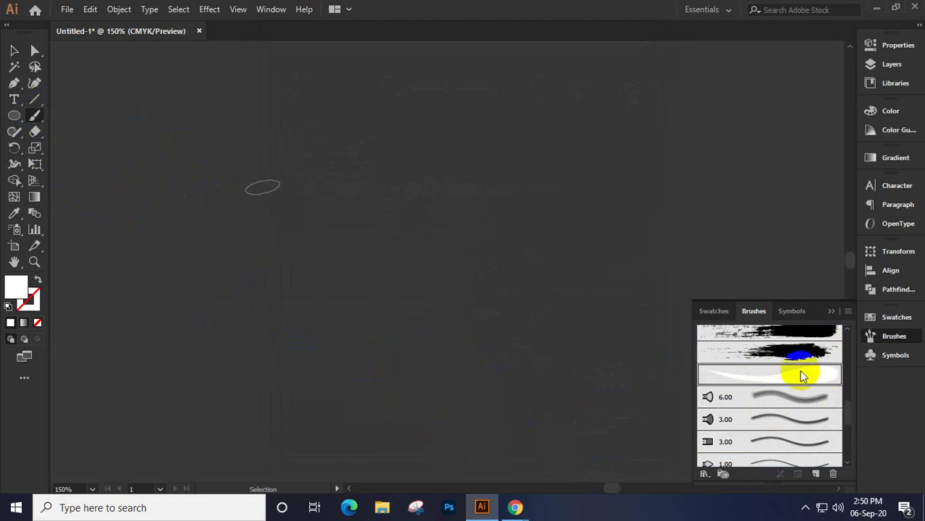
mouse_move(249, 252)
mouse_down()
mouse_move(412, 265)
mouse_move(475, 198)
mouse_move(655, 165)
mouse_up()
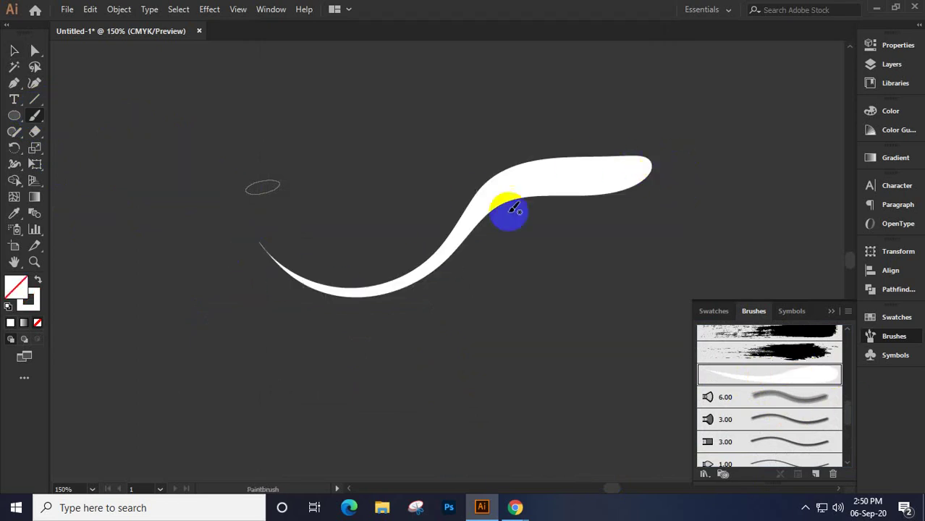
Paint a short, nearly horizontal stroke in the empty area beside the S-shaped one and move it slightly down and left
scroll(513, 230, down, 3)
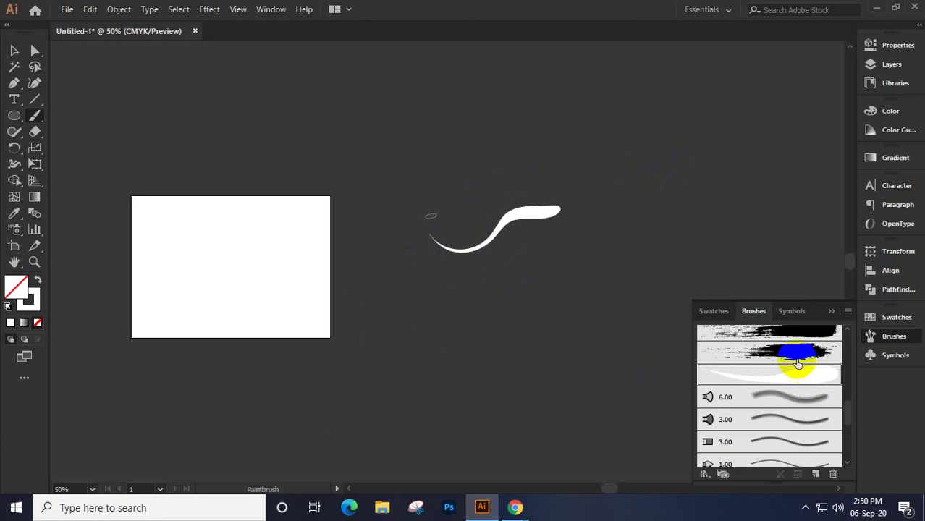
drag(571, 257, 406, 307)
drag(289, 304, 178, 295)
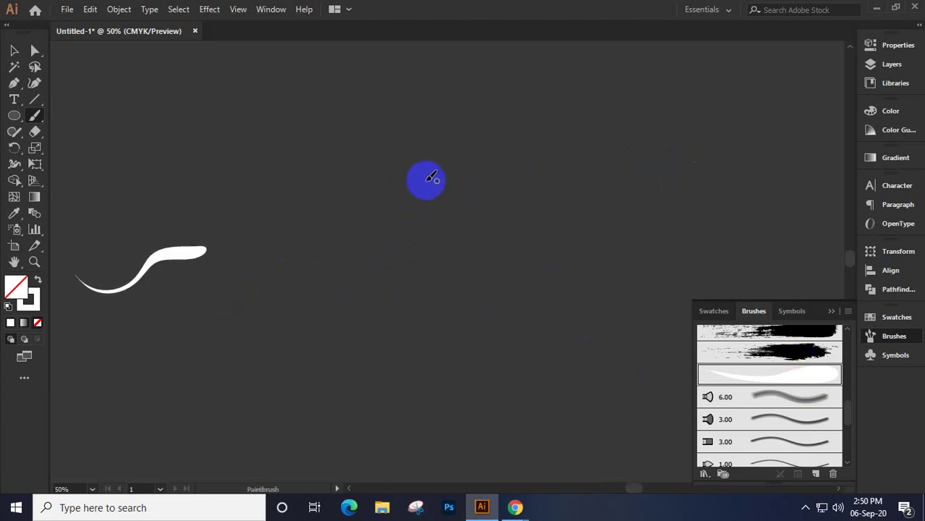
drag(427, 176, 479, 170)
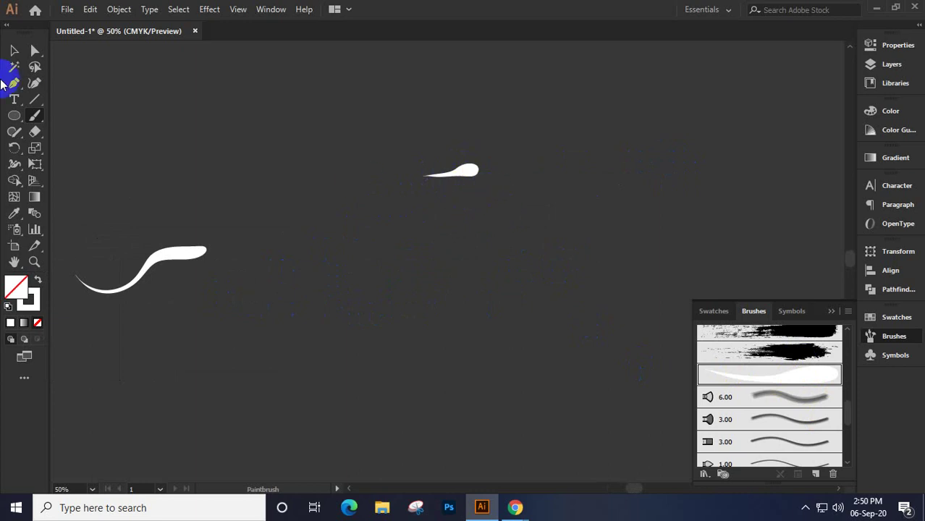
click(11, 49)
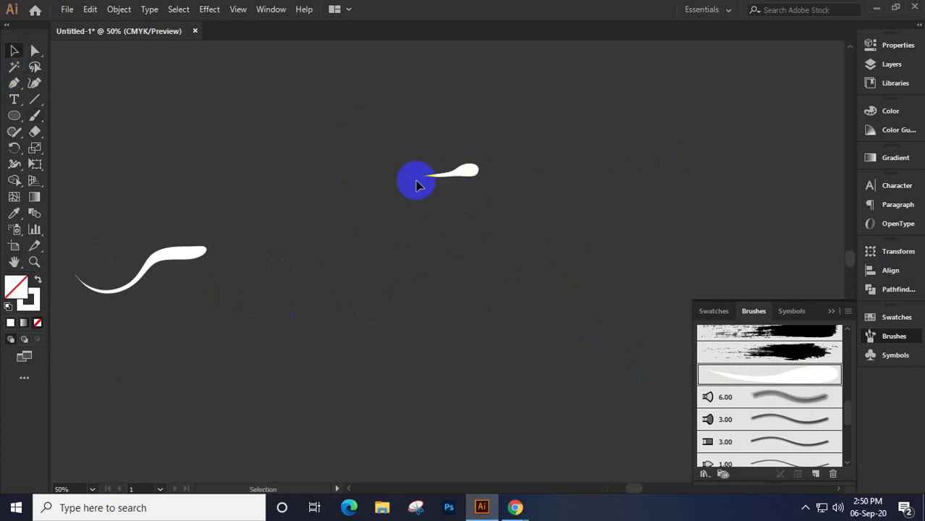
mouse_move(474, 173)
mouse_down()
mouse_move(440, 208)
mouse_move(458, 201)
mouse_move(138, 134)
mouse_move(40, 83)
mouse_move(37, 114)
mouse_up()
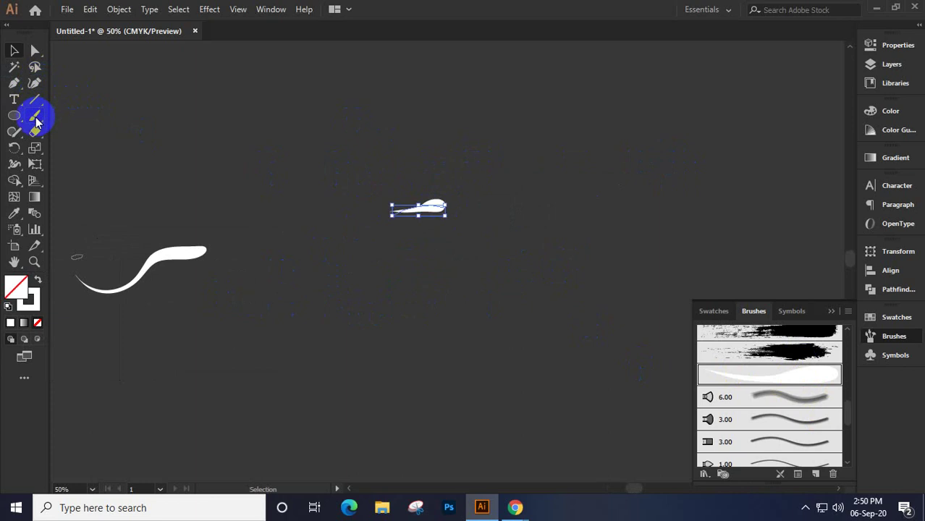
Paint several more curved strokes of different lengths and directions around the short one with the custom art brush
click(37, 114)
mouse_move(501, 232)
mouse_down()
mouse_move(423, 268)
mouse_move(403, 246)
mouse_move(341, 236)
mouse_up()
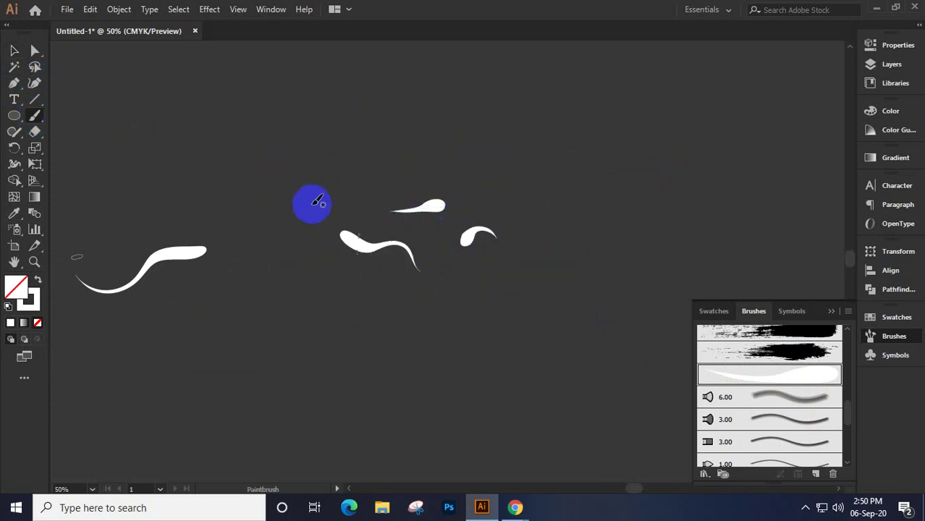
mouse_move(366, 154)
mouse_down()
mouse_move(284, 134)
mouse_move(221, 92)
mouse_up()
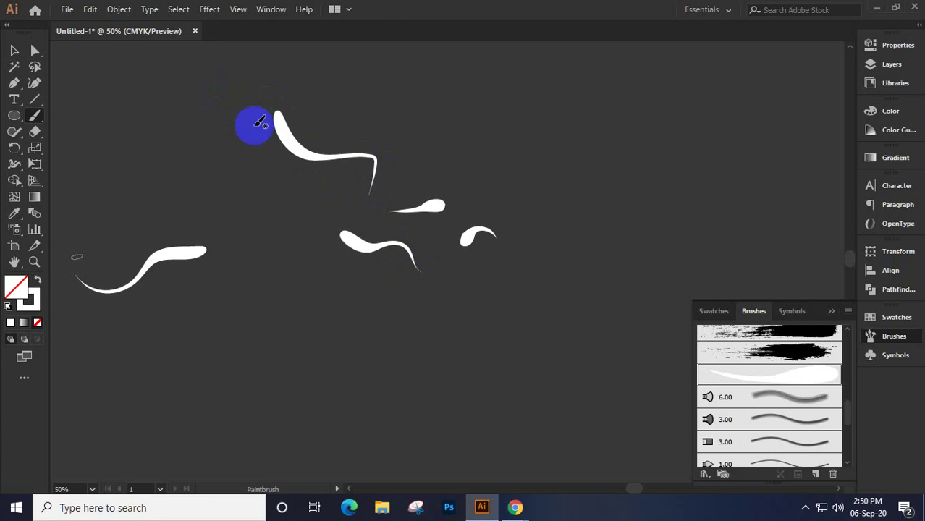
mouse_move(395, 457)
mouse_down()
mouse_move(526, 337)
mouse_move(720, 119)
mouse_up()
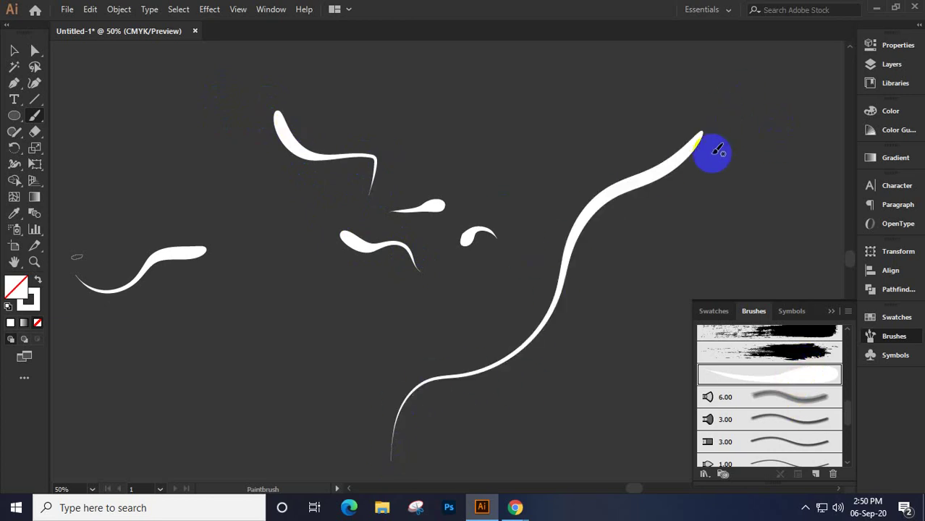
mouse_move(551, 98)
mouse_down()
mouse_move(542, 180)
mouse_move(497, 261)
mouse_move(337, 396)
mouse_up()
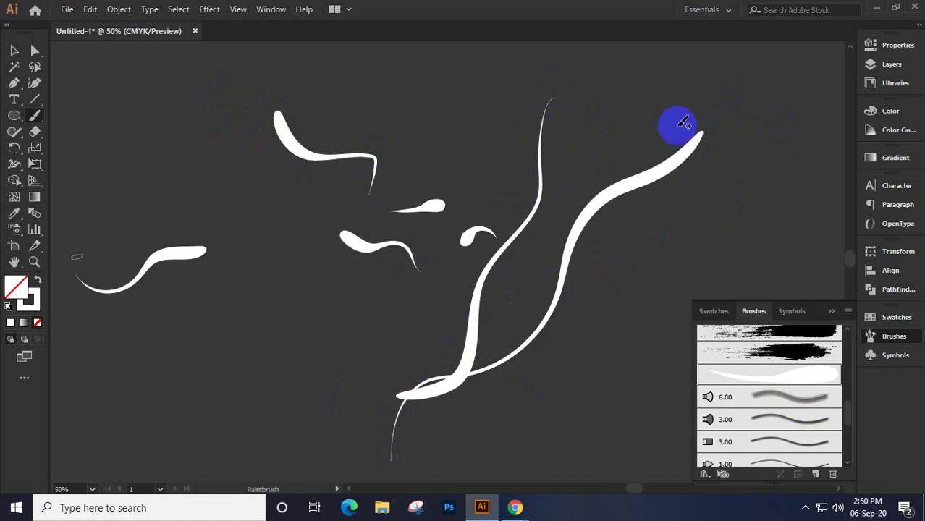
mouse_move(681, 124)
mouse_down()
mouse_move(701, 132)
mouse_move(628, 287)
mouse_move(491, 409)
mouse_move(589, 311)
mouse_move(628, 222)
mouse_move(676, 168)
mouse_up()
mouse_move(656, 135)
mouse_down()
mouse_move(595, 161)
mouse_move(473, 372)
mouse_up()
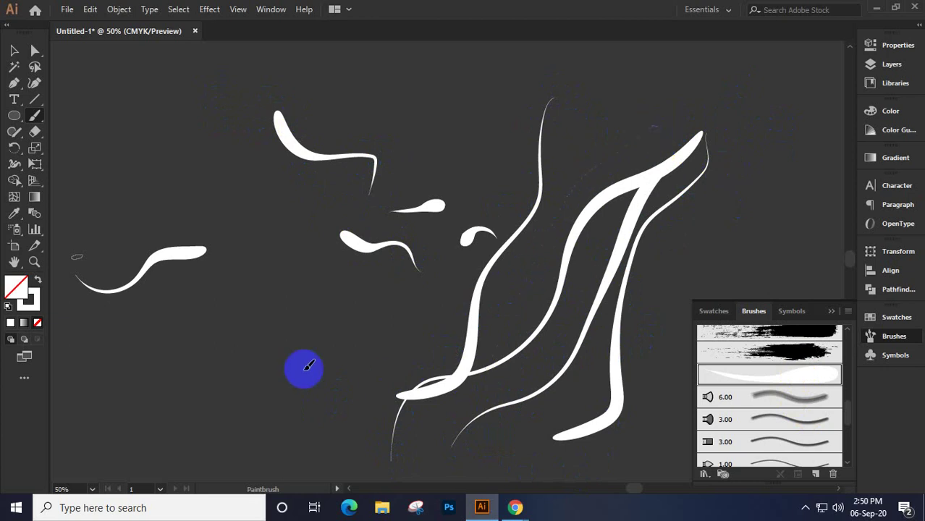
Select all the painted test strokes and delete them
click(16, 52)
mouse_move(93, 87)
mouse_down()
mouse_move(416, 310)
mouse_move(619, 406)
mouse_move(658, 448)
mouse_up()
key(Delete)
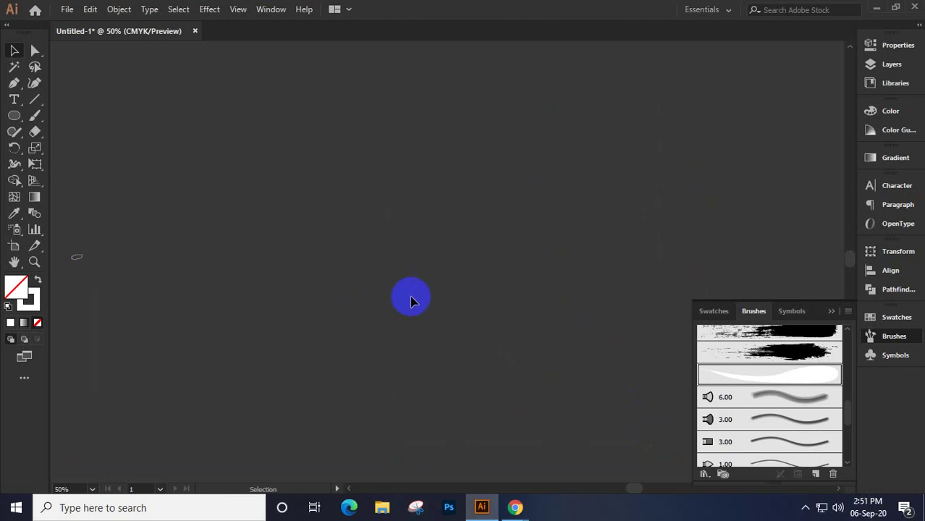
Browse the document's brushes from the custom art brush through the bristle and pattern brushes and back to the calligraphic ones
scroll(456, 283, down, 1)
drag(278, 260, 388, 262)
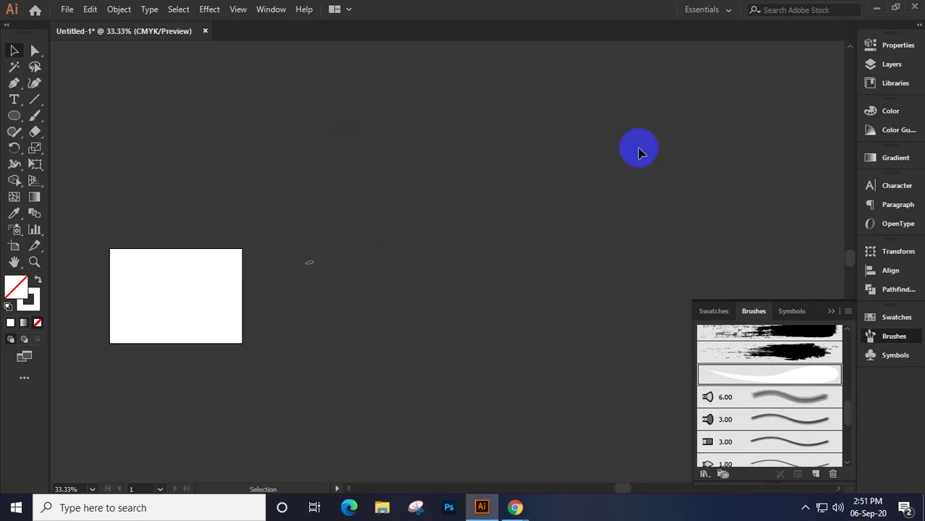
click(795, 361)
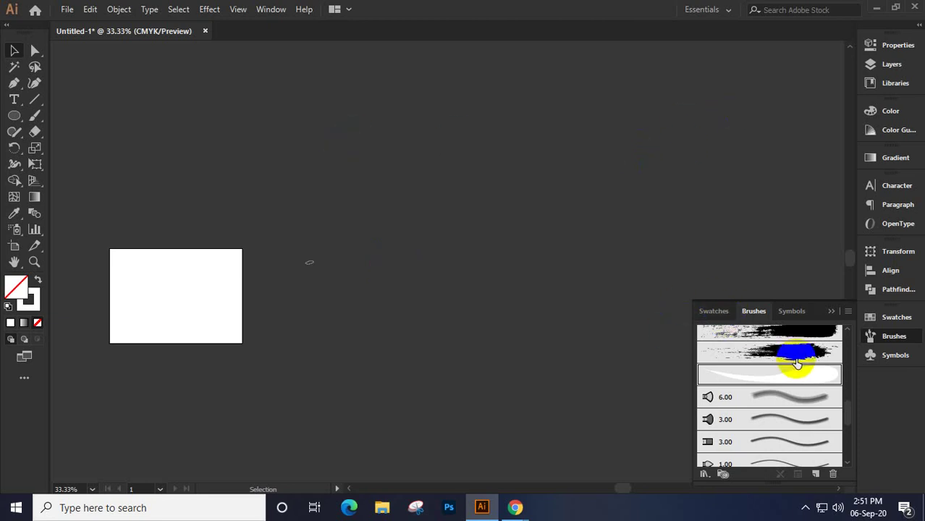
scroll(796, 362, down, 6)
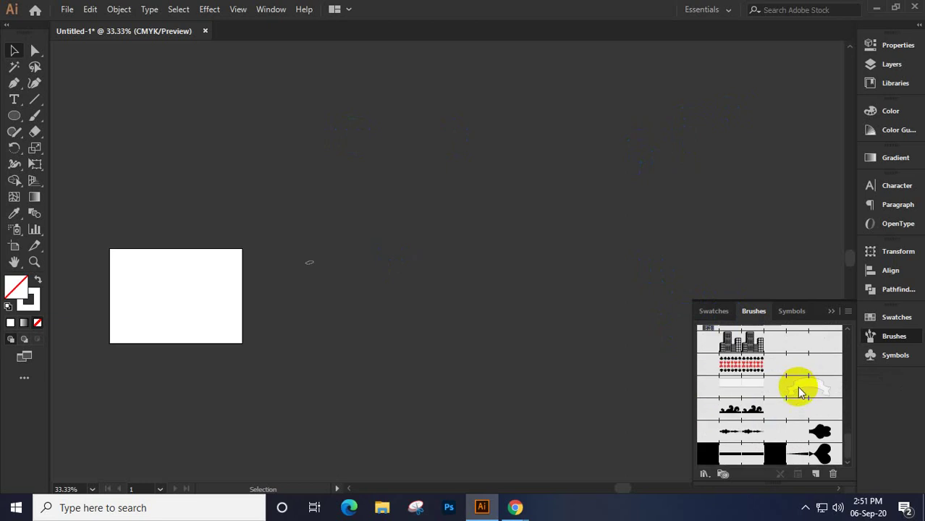
scroll(782, 427, up, 10)
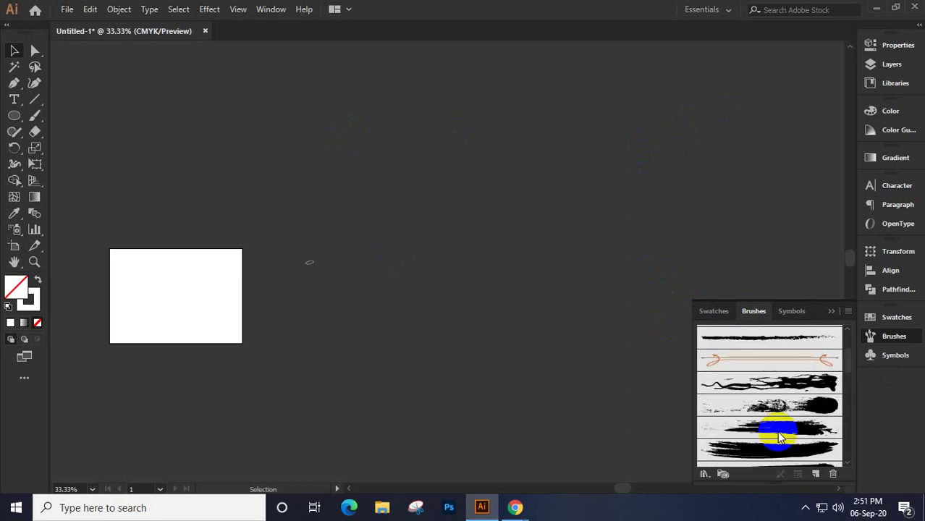
scroll(779, 436, down, 1)
scroll(780, 436, up, 5)
scroll(779, 436, down, 5)
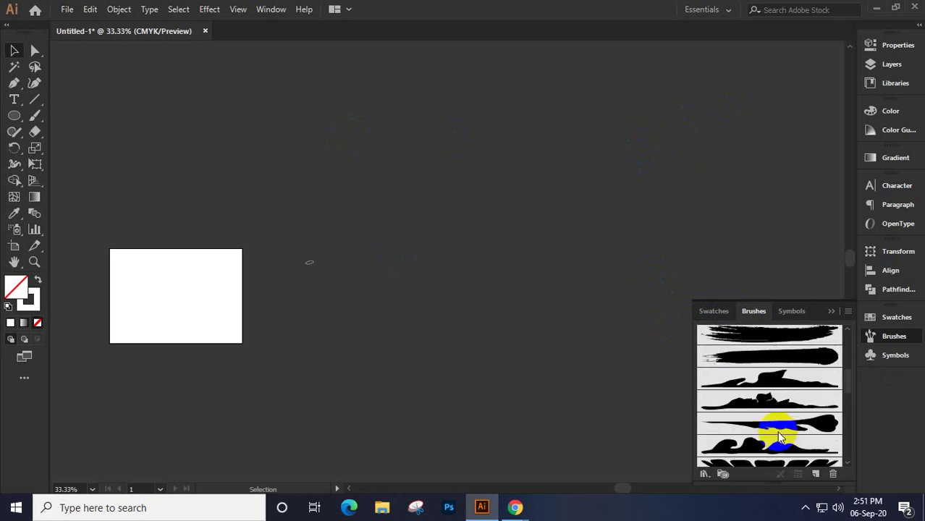
scroll(779, 437, down, 5)
scroll(779, 436, up, 6)
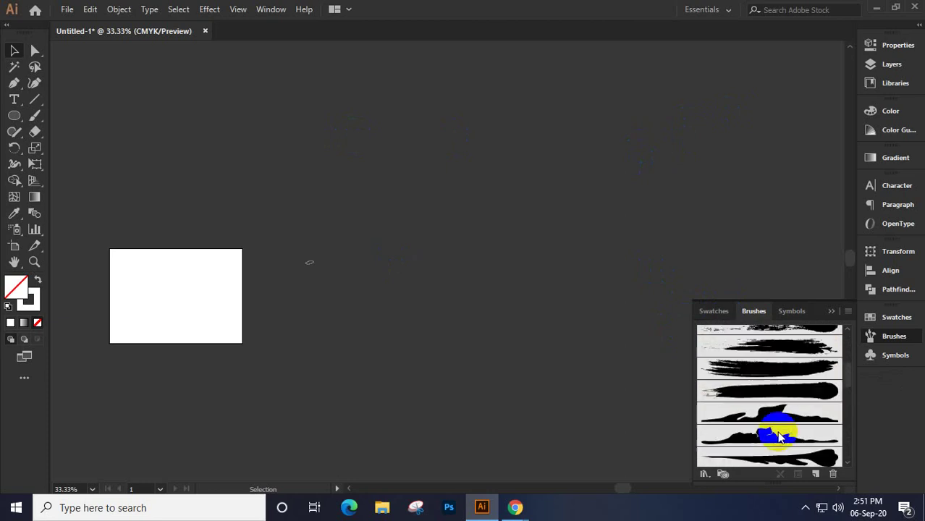
scroll(780, 436, up, 6)
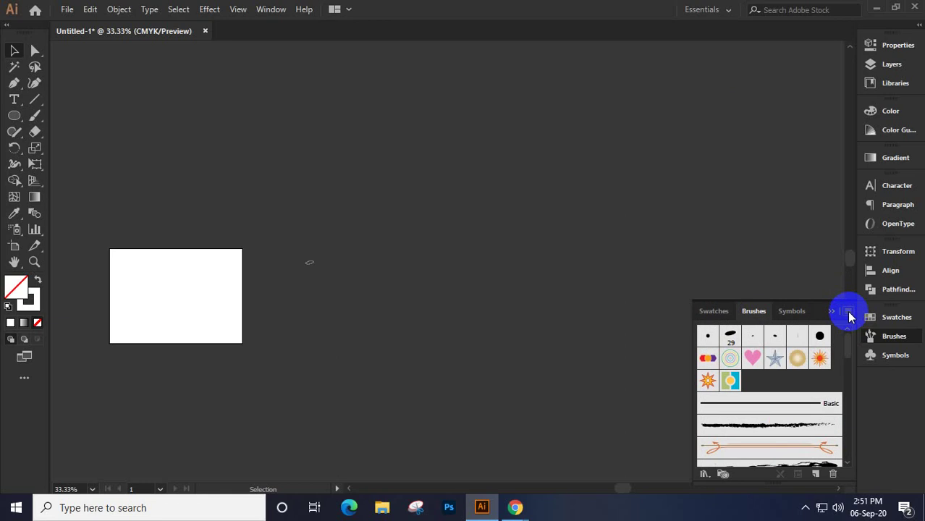
Review the available brush library categories, including Arrows, Decorative, Image Brush and Vector Packs, and look through the document's brushes again
click(848, 312)
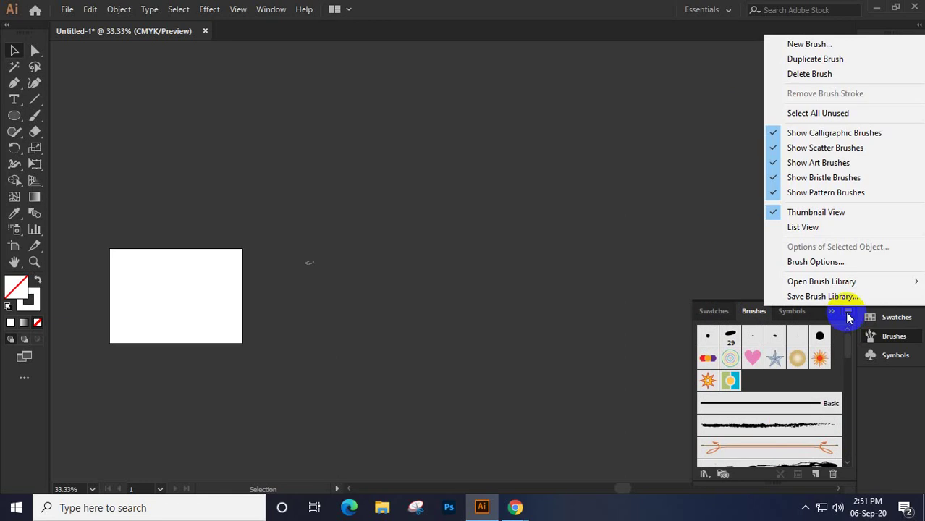
mouse_move(842, 286)
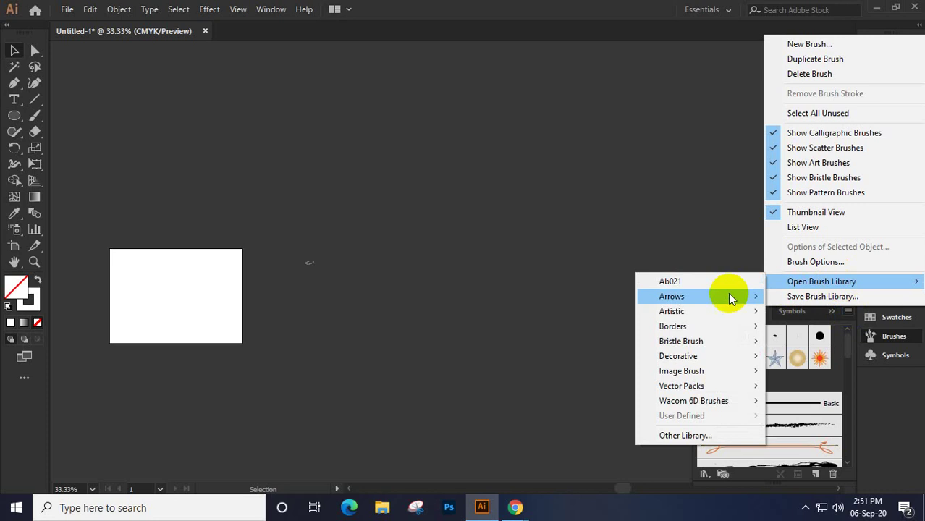
click(683, 303)
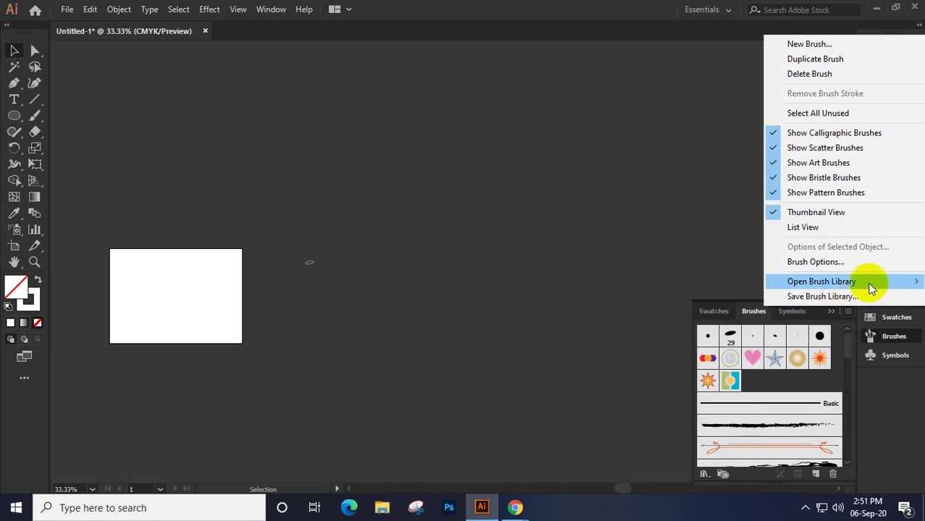
mouse_move(867, 282)
mouse_move(680, 372)
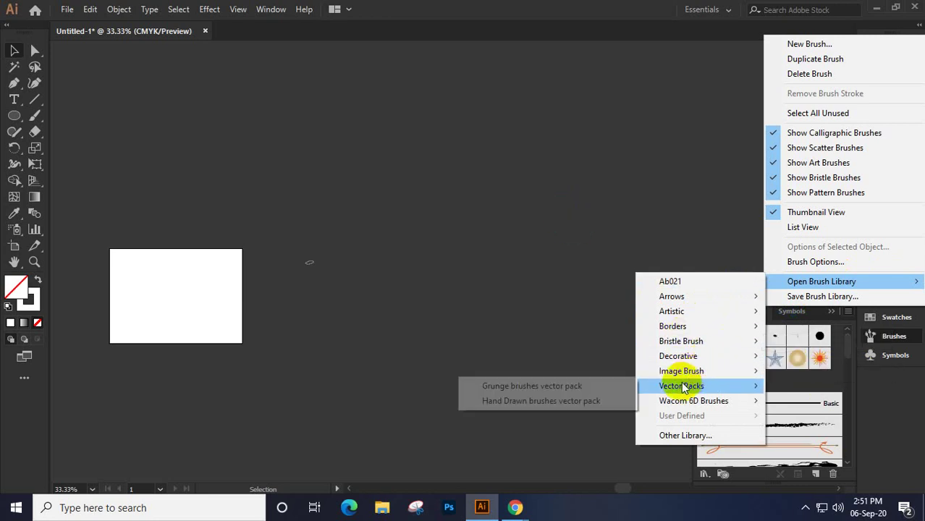
mouse_move(681, 355)
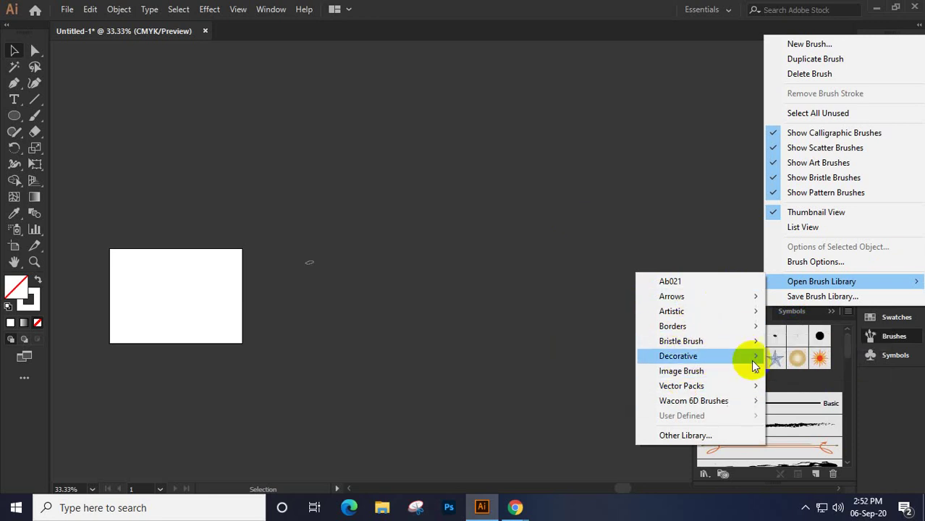
click(756, 282)
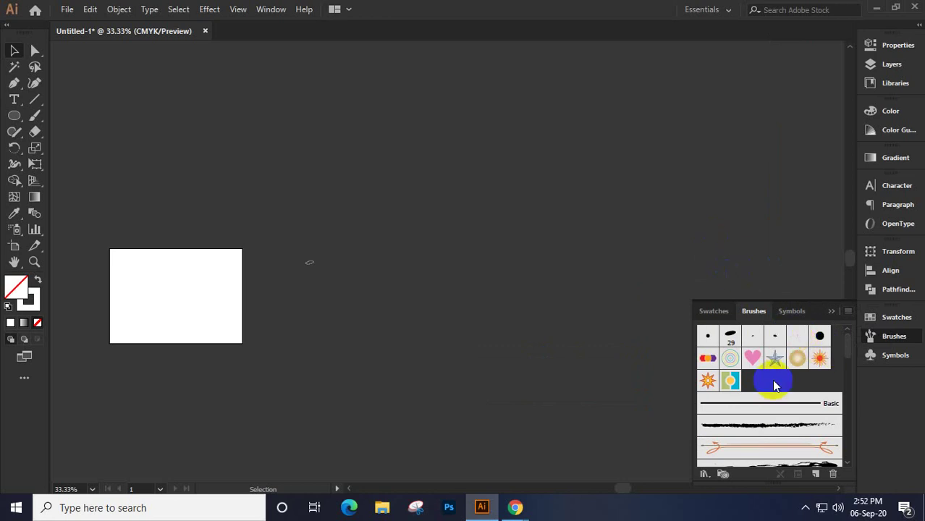
scroll(770, 379, down, 5)
scroll(770, 379, down, 5)
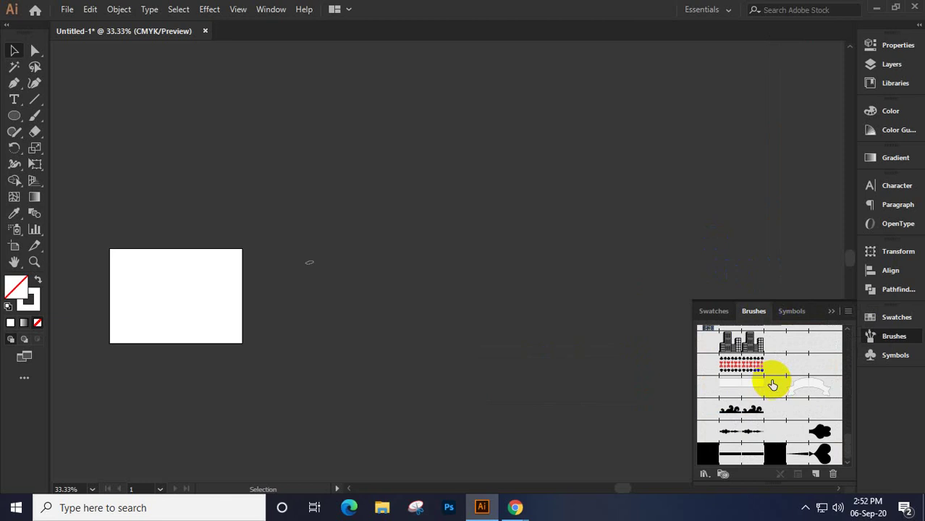
Collapse the Brushes panel, switch to the Google Meet window and stop presenting the screen
click(833, 312)
click(875, 7)
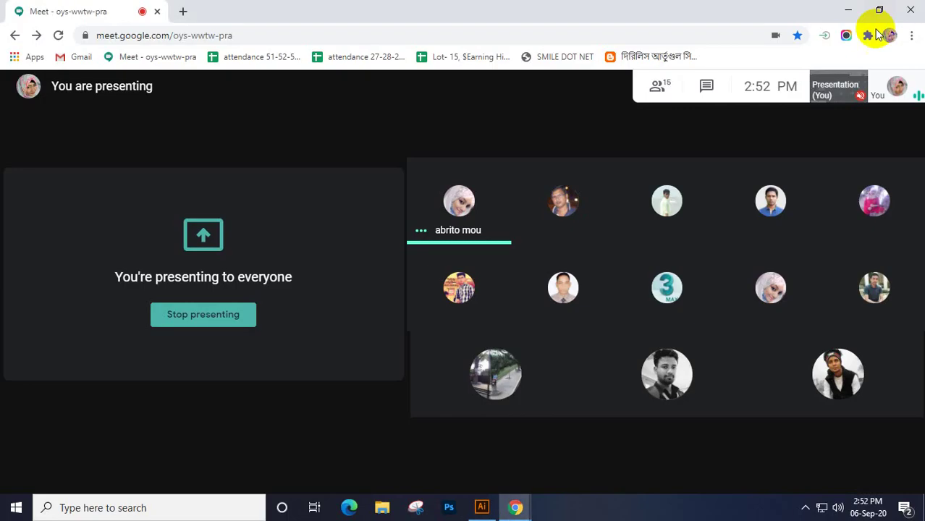
click(202, 315)
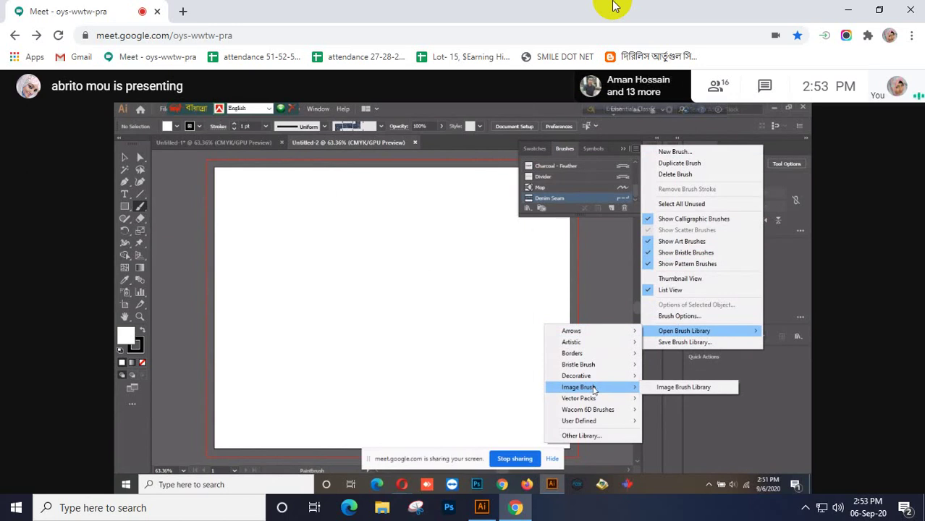
mouse_move(591, 381)
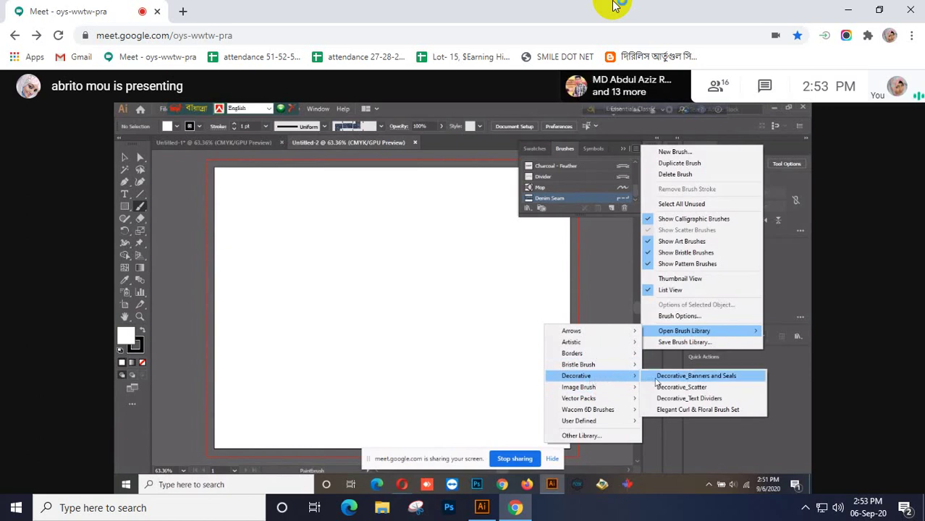
click(663, 414)
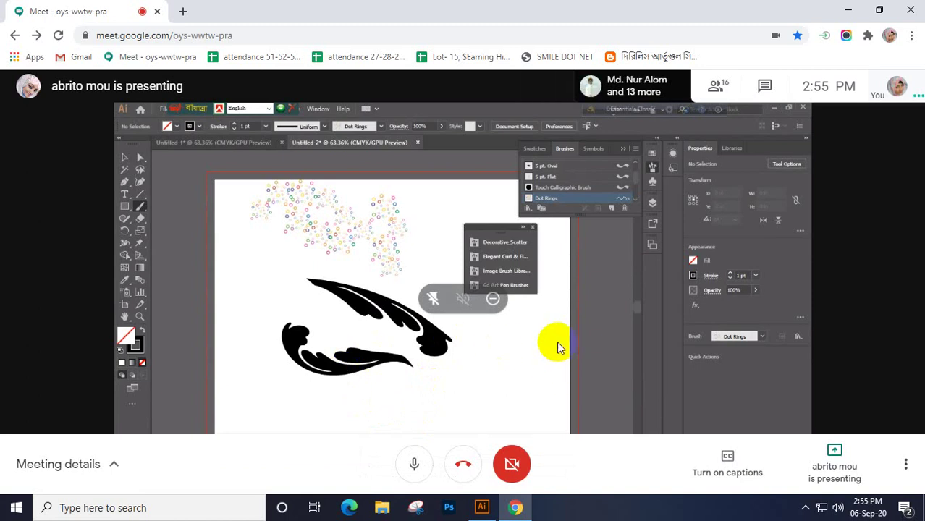
Start presenting the entire screen in the Google Meet call and hide the screen-sharing notice
click(556, 341)
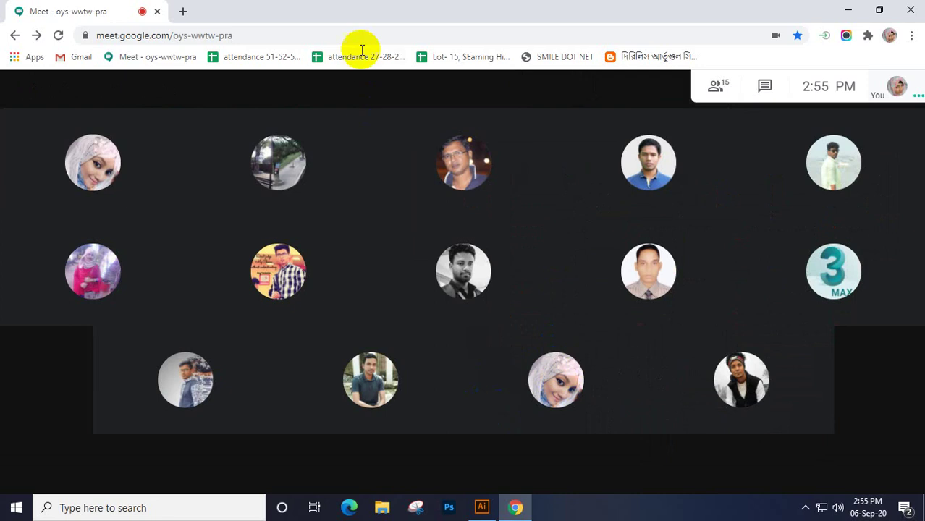
mouse_move(677, 500)
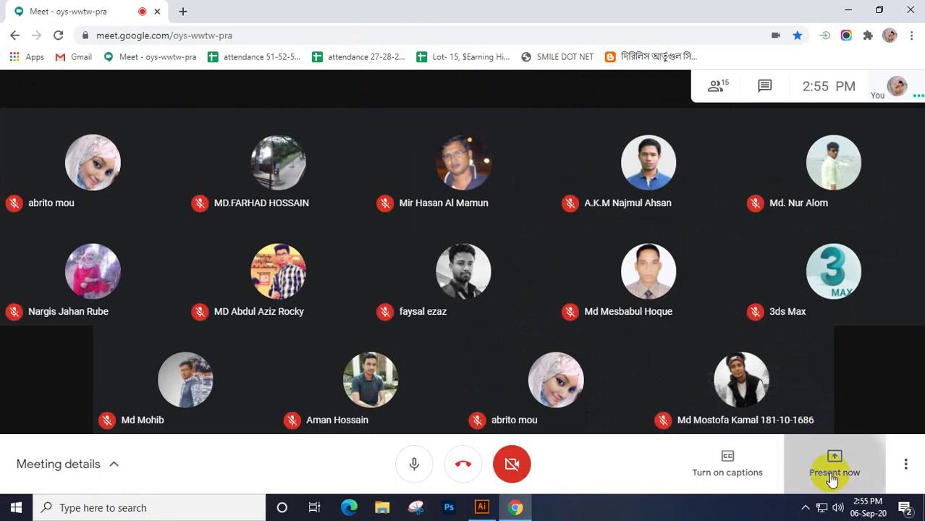
click(832, 479)
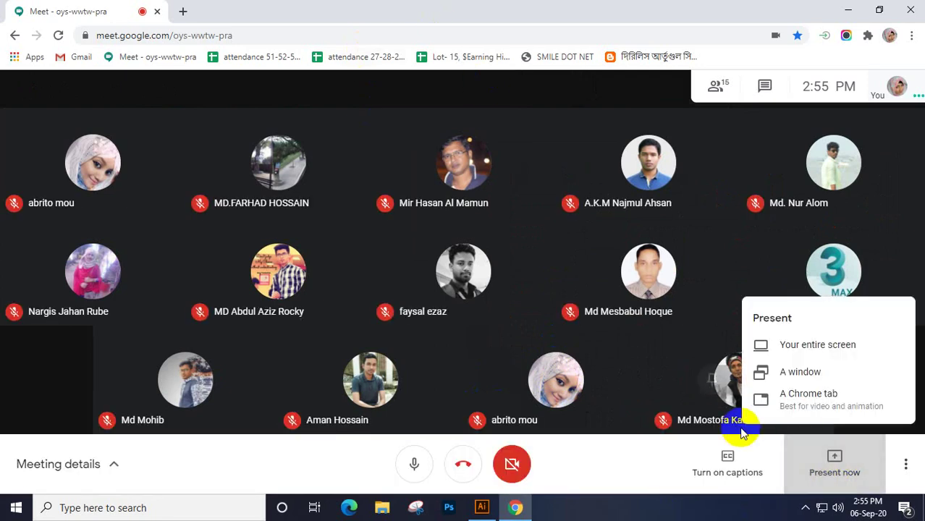
click(816, 346)
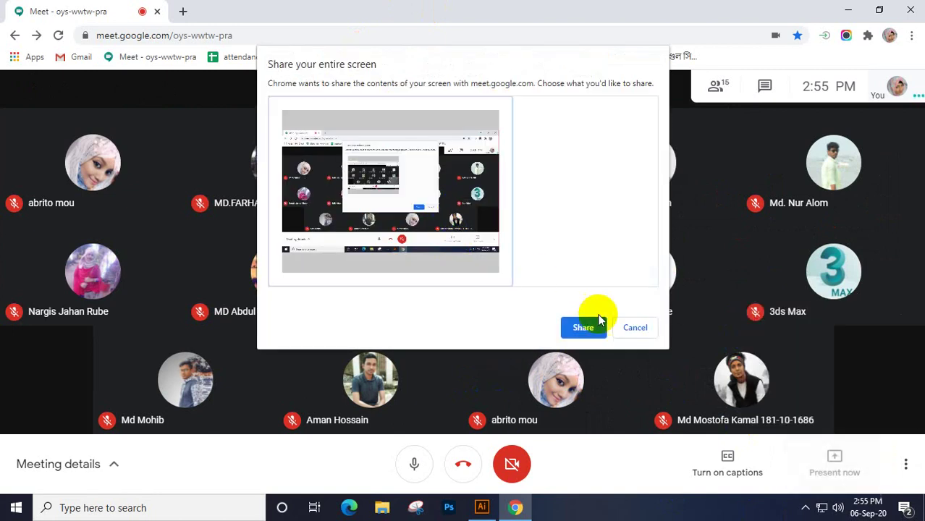
click(589, 326)
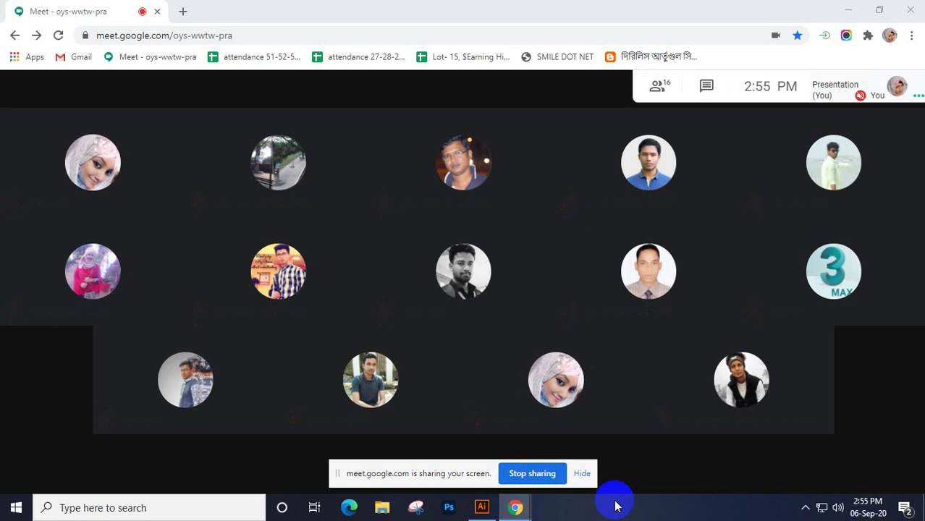
click(580, 474)
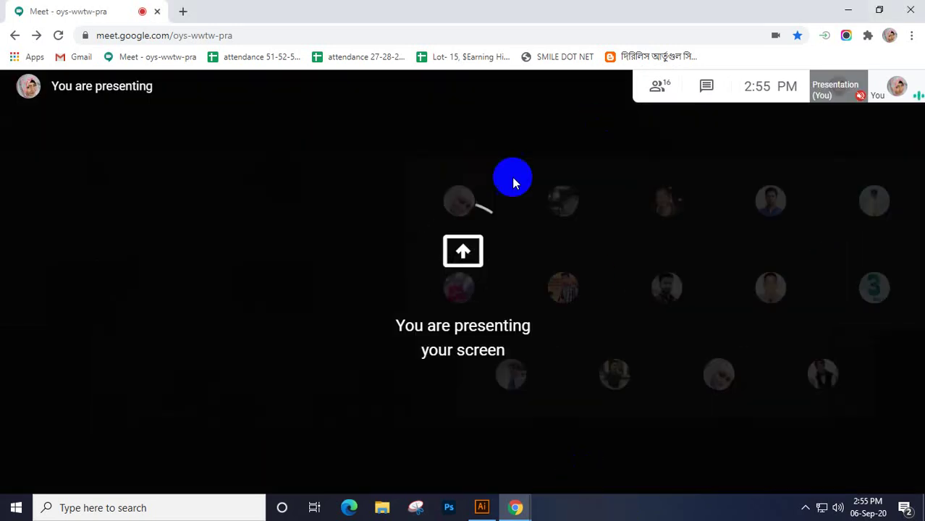
click(482, 507)
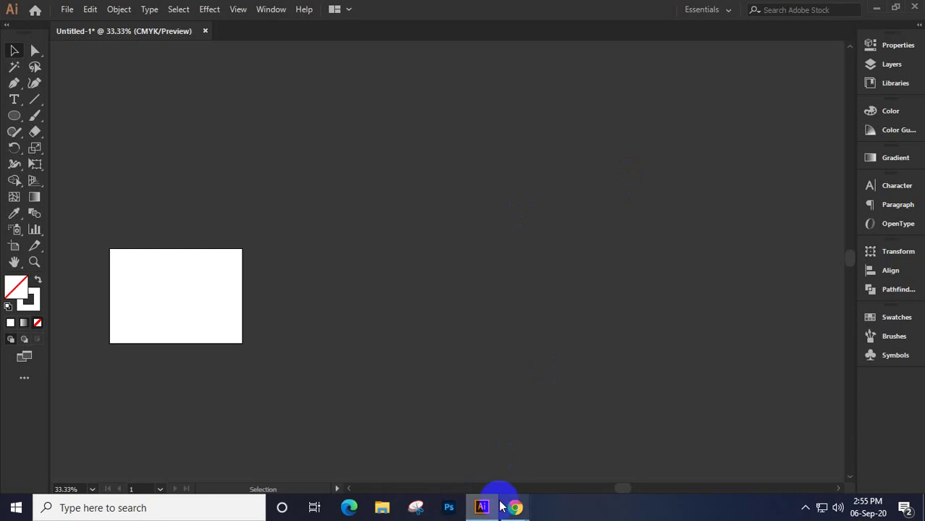
mouse_move(516, 507)
click(441, 443)
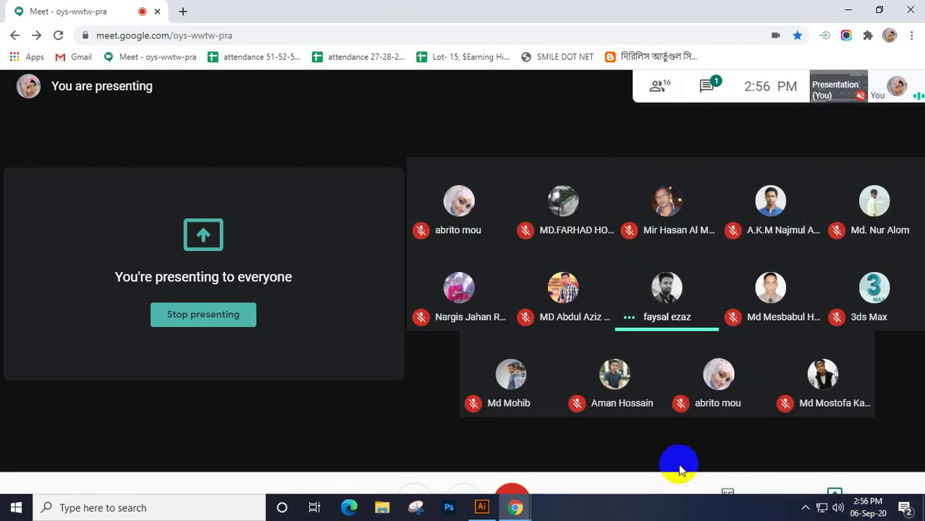
mouse_move(680, 471)
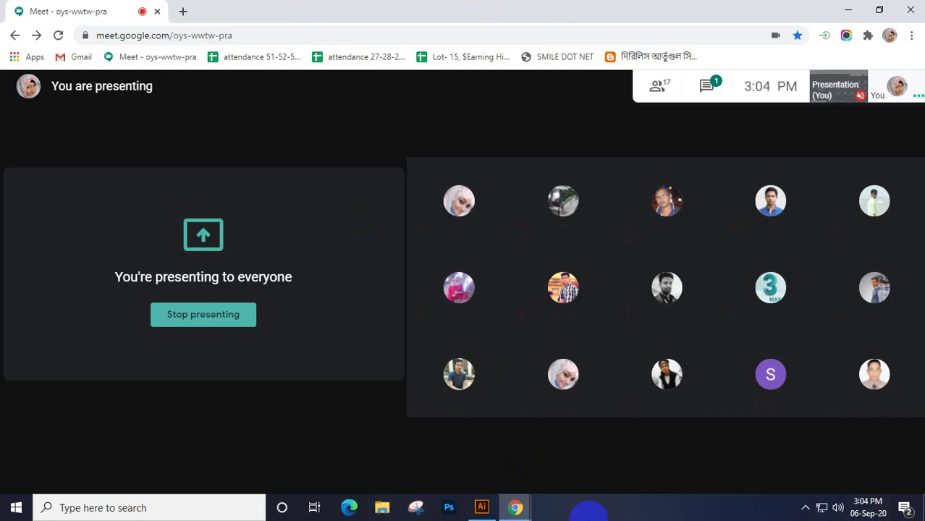
click(481, 507)
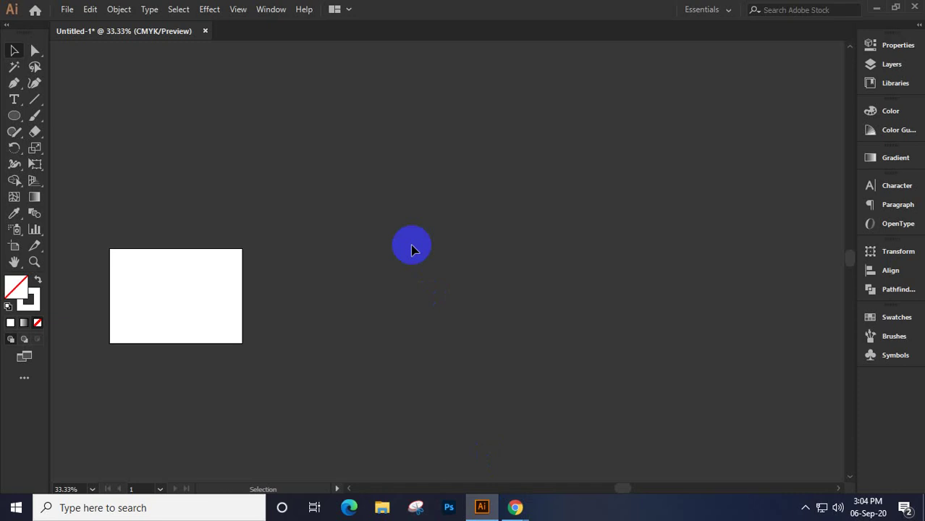
Switch to the Google Meet window and turn off the microphone
mouse_move(515, 509)
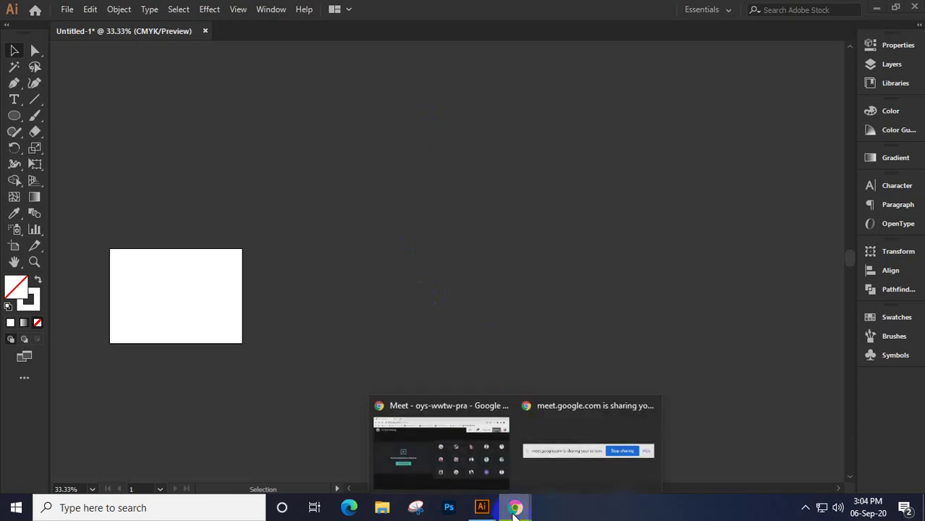
click(444, 435)
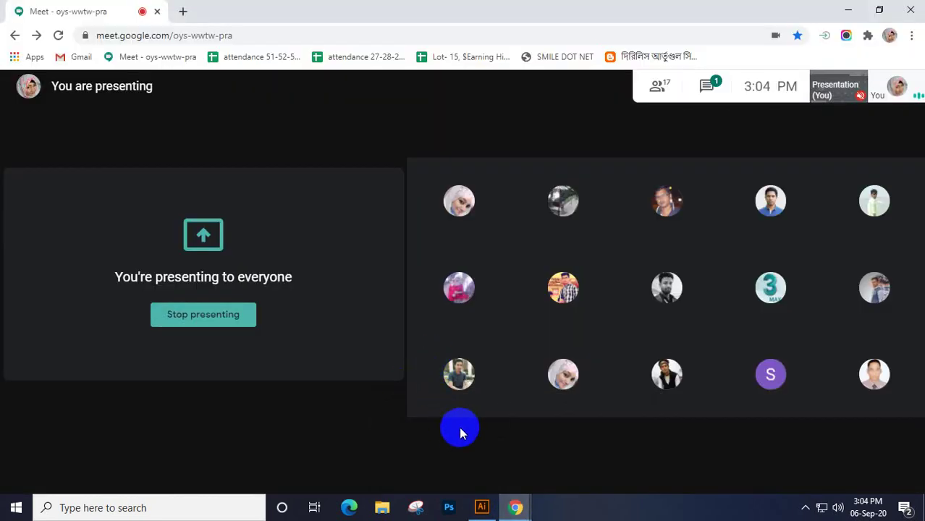
mouse_move(445, 463)
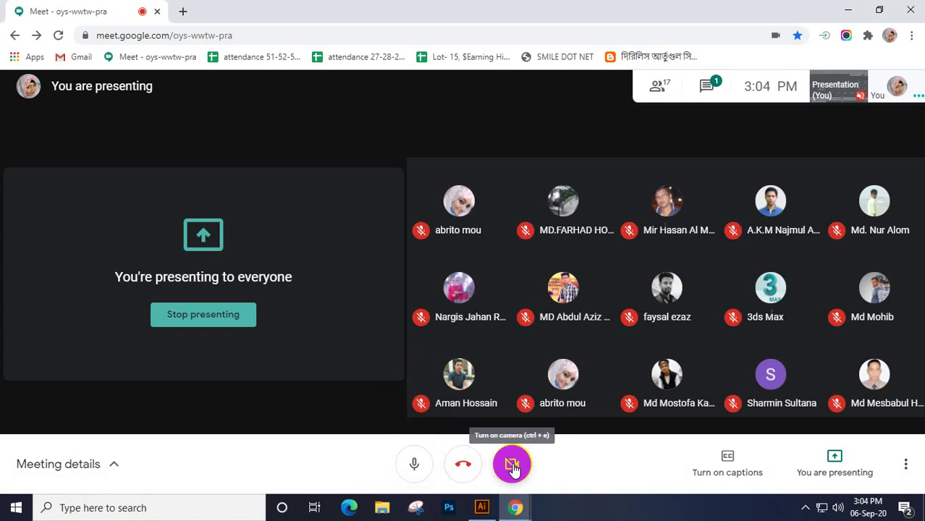
click(414, 466)
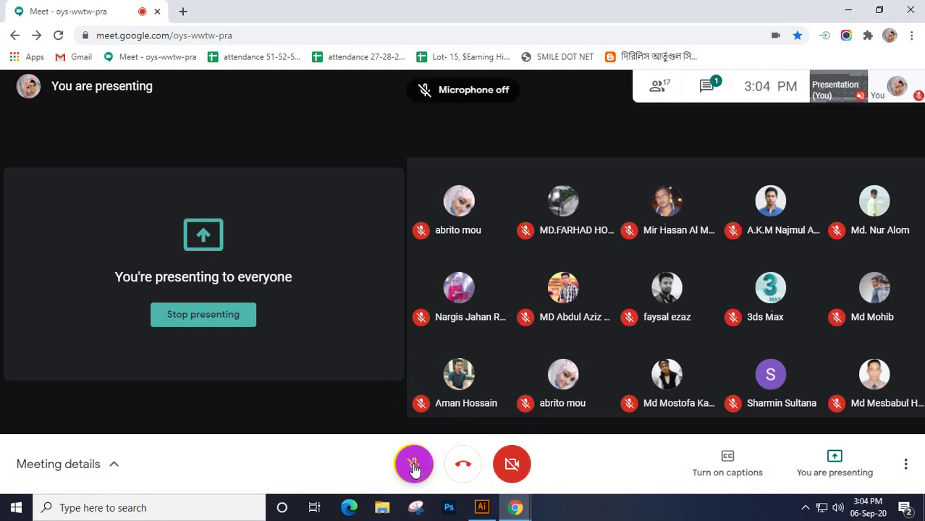
click(805, 508)
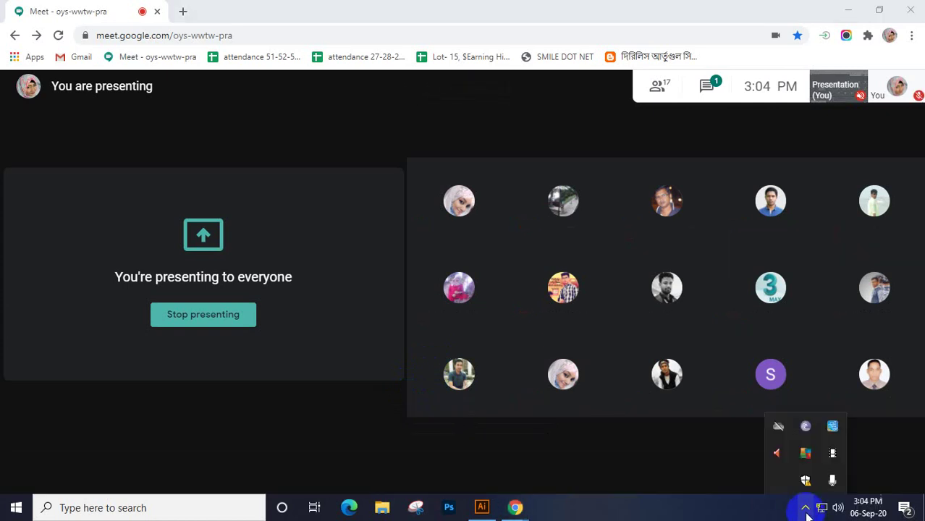
click(832, 453)
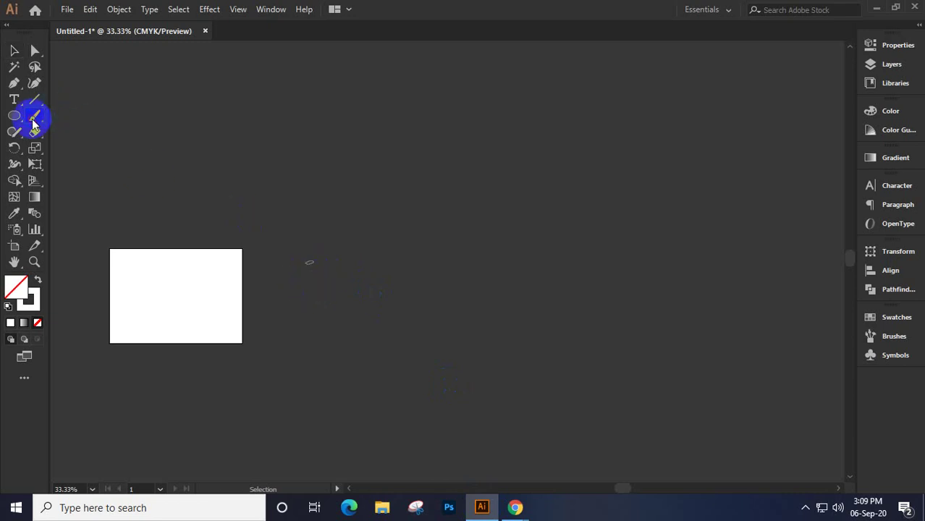
Paint a freehand S-shaped white stroke with the Blob Brush on the empty canvas beside the artboard
mouse_move(32, 123)
mouse_down()
mouse_move(116, 127)
mouse_move(101, 137)
mouse_move(89, 120)
mouse_move(114, 131)
mouse_up()
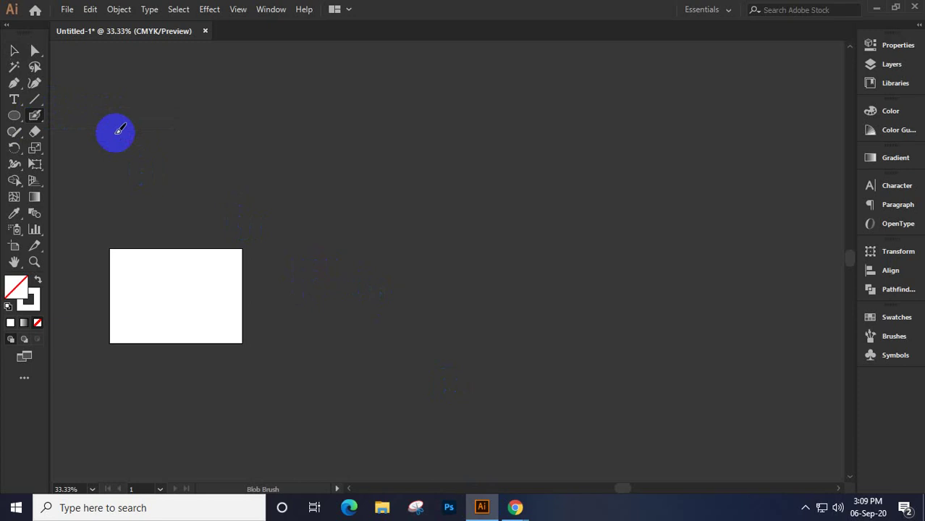
mouse_move(388, 179)
mouse_down()
mouse_move(425, 254)
mouse_move(498, 343)
mouse_up()
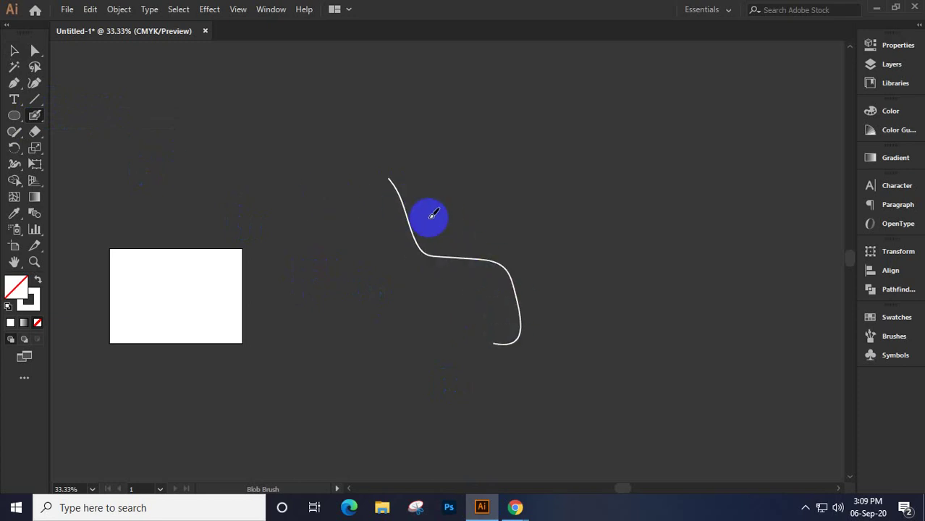
Select the Blob Brush stroke and examine its outline and anchor points up close at the upper end
click(13, 50)
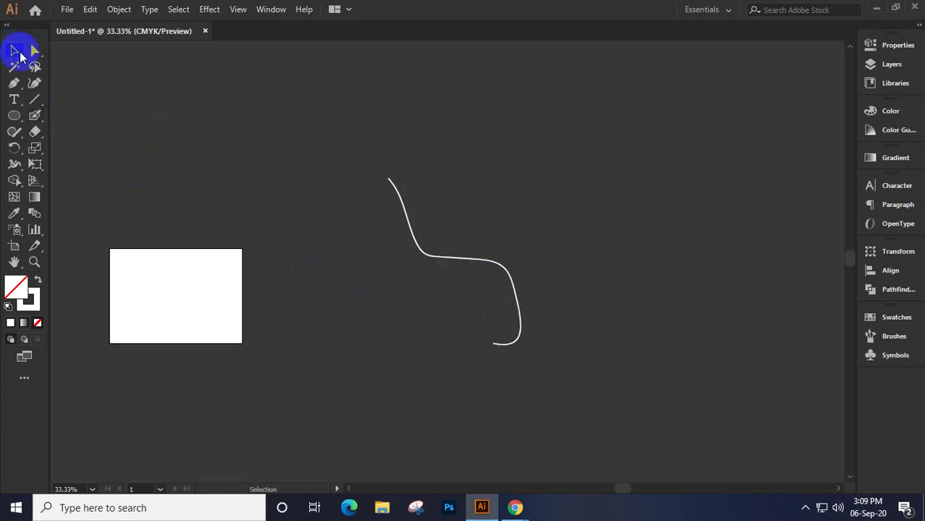
click(408, 220)
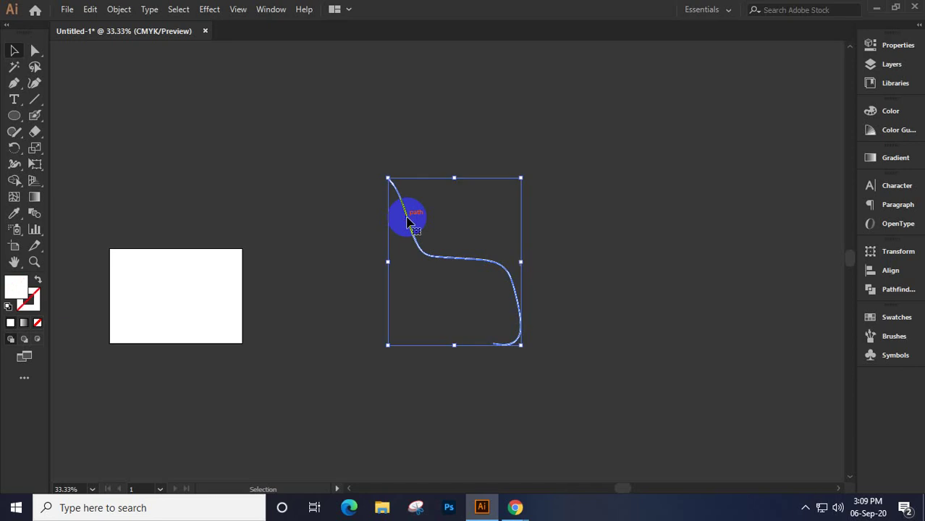
scroll(407, 220, up, 4)
scroll(456, 221, up, 2)
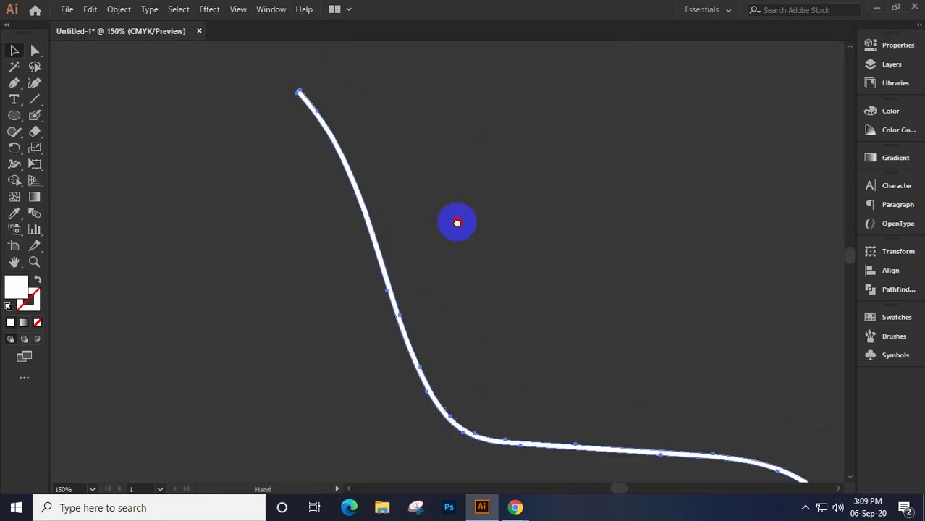
scroll(262, 172, up, 3)
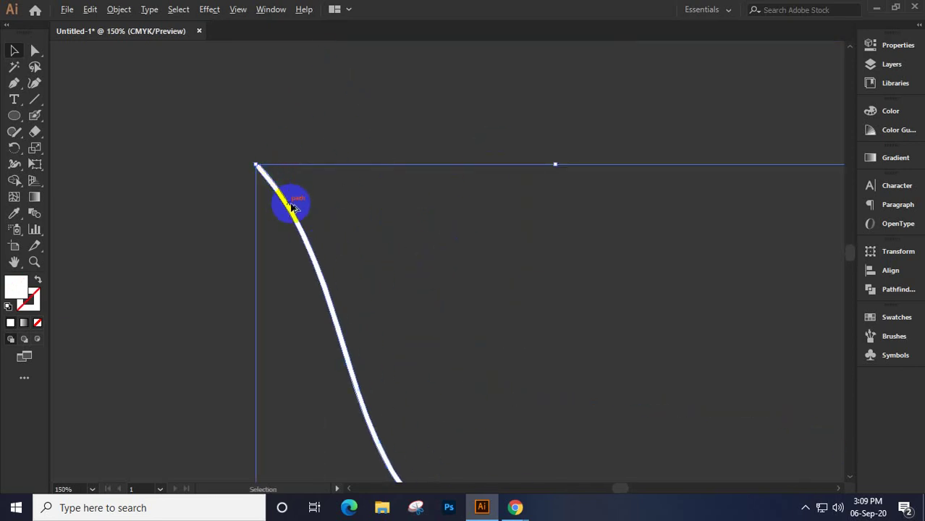
drag(288, 206, 233, 133)
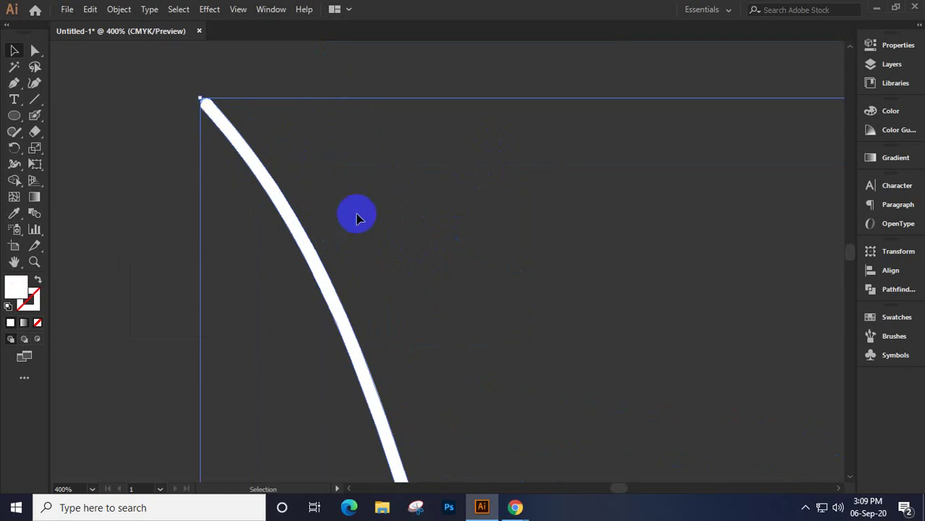
Apply a pattern brush from the brush library to the existing white curve
scroll(356, 218, down, 2)
scroll(397, 240, down, 3)
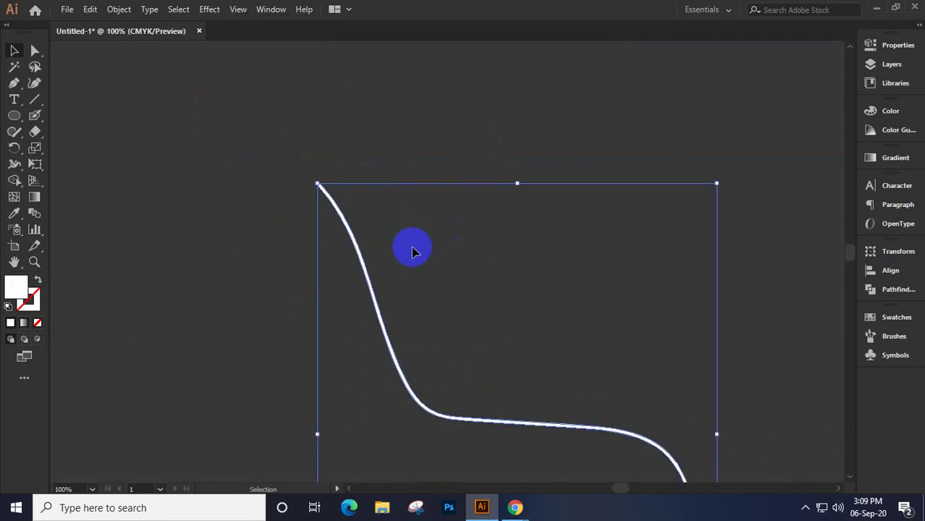
scroll(411, 250, down, 3)
drag(487, 295, 415, 229)
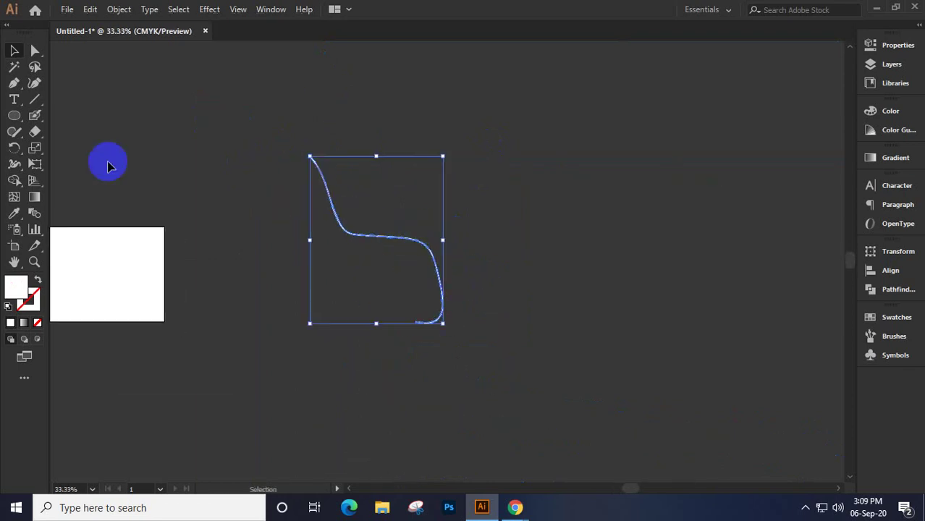
drag(34, 117, 96, 139)
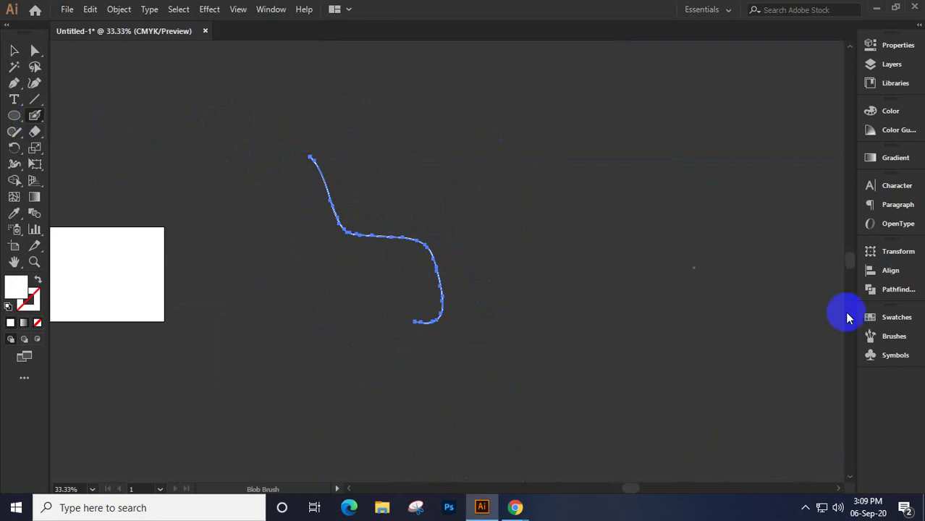
click(897, 336)
click(756, 353)
Paint two long freehand wavy strokes beside the thick curve, choosing the building skyline pattern brush before the second stroke
mouse_move(463, 123)
mouse_down()
mouse_move(511, 174)
mouse_move(553, 255)
mouse_move(539, 378)
mouse_up()
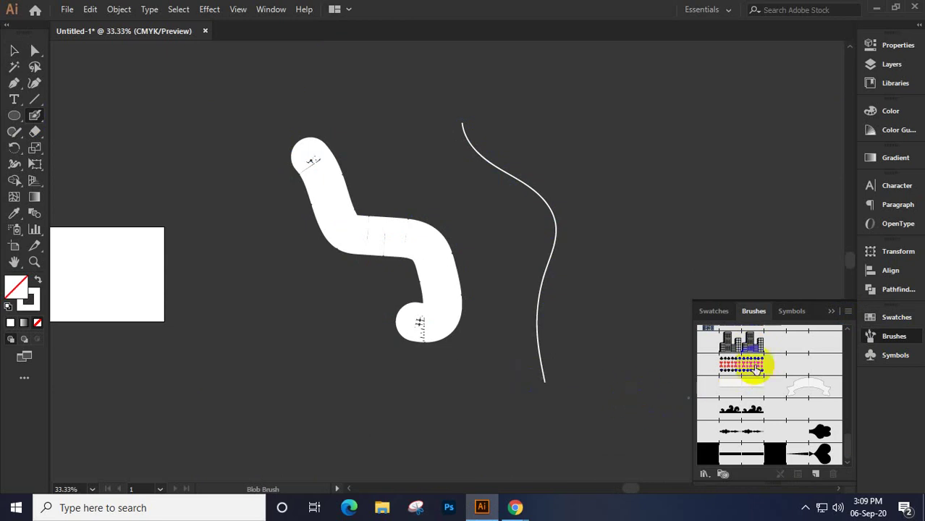
click(756, 343)
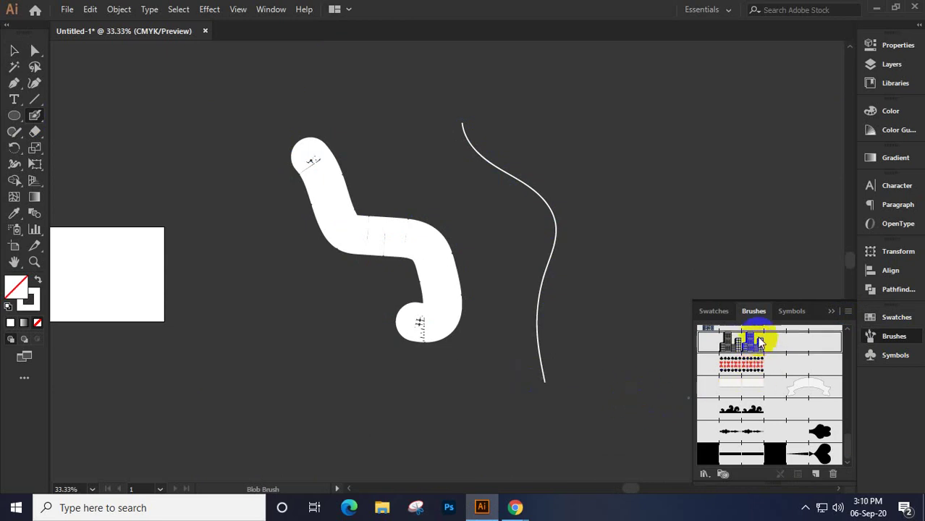
mouse_move(589, 108)
mouse_down()
mouse_move(632, 157)
mouse_move(623, 253)
mouse_move(654, 361)
mouse_move(636, 383)
mouse_up()
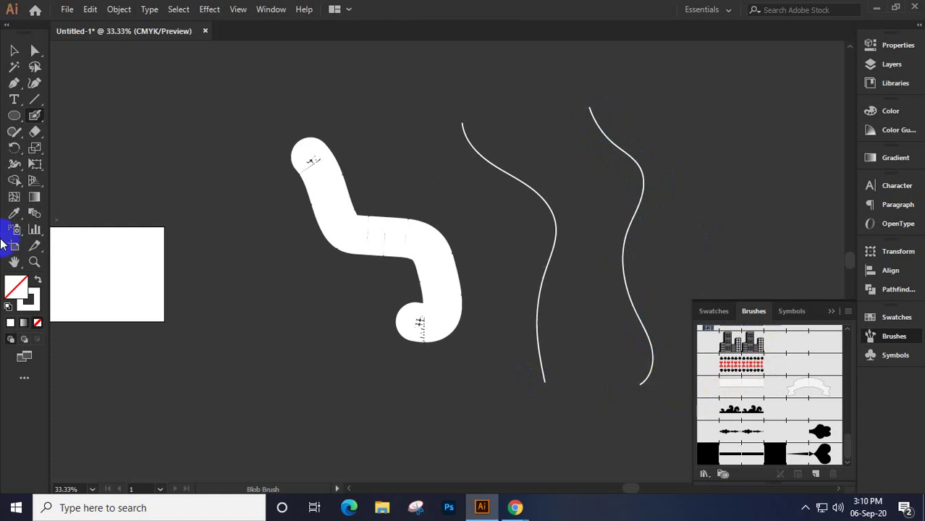
Apply the red and black card-suit pattern brush to the second wavy stroke
click(14, 50)
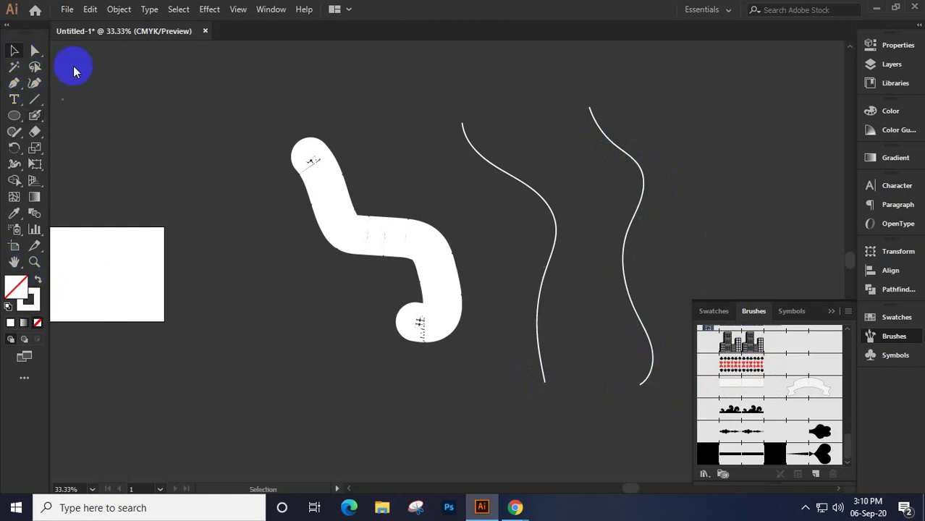
click(620, 139)
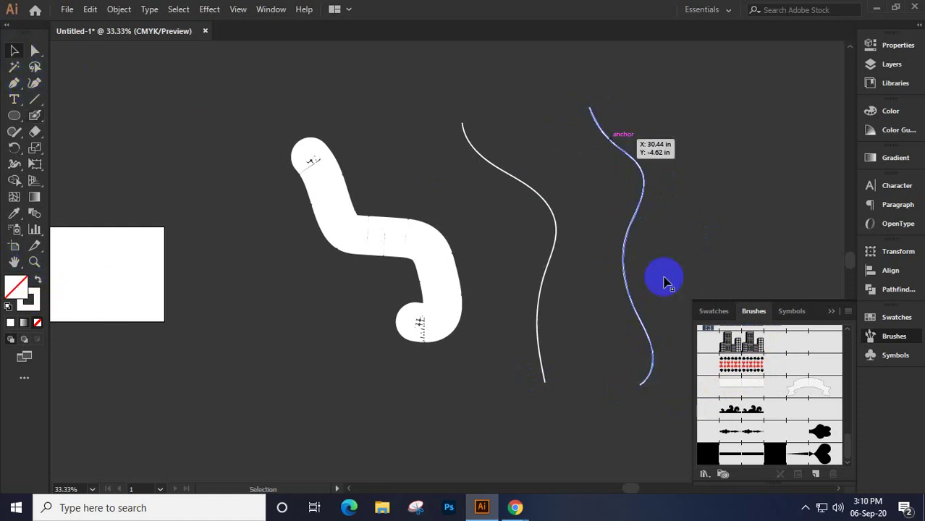
click(769, 369)
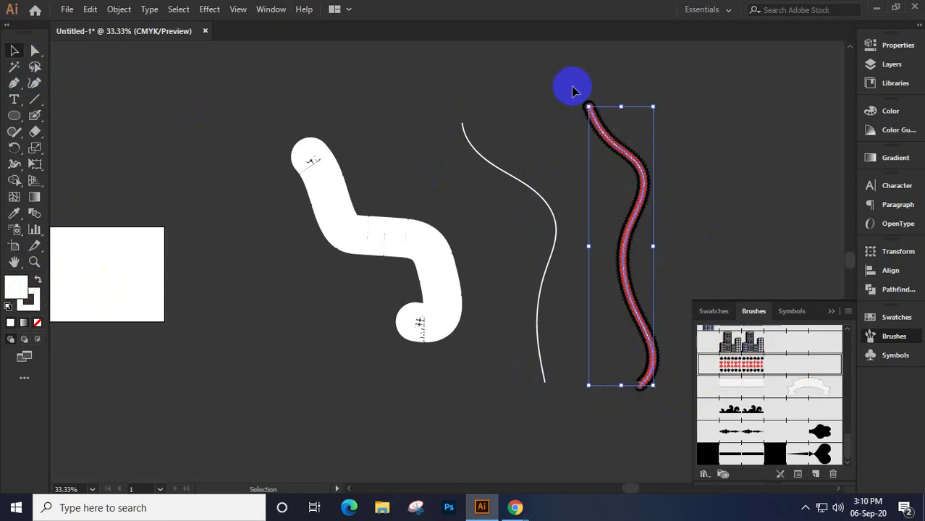
Examine the card-suit pattern along the wavy stroke at close range, checking how its tiles follow the bends
key(ctrl+1)
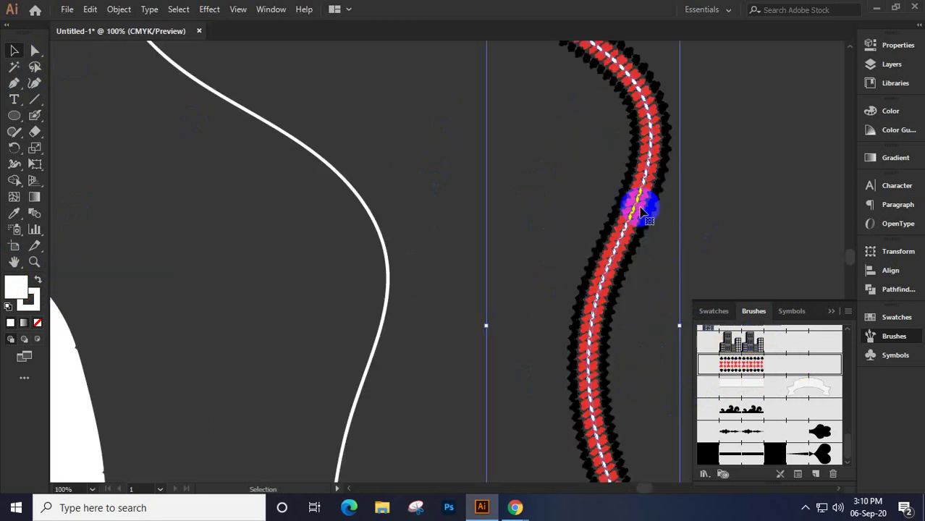
key(ctrl+plus)
key(ctrl+plus)
key(ctrl+plus)
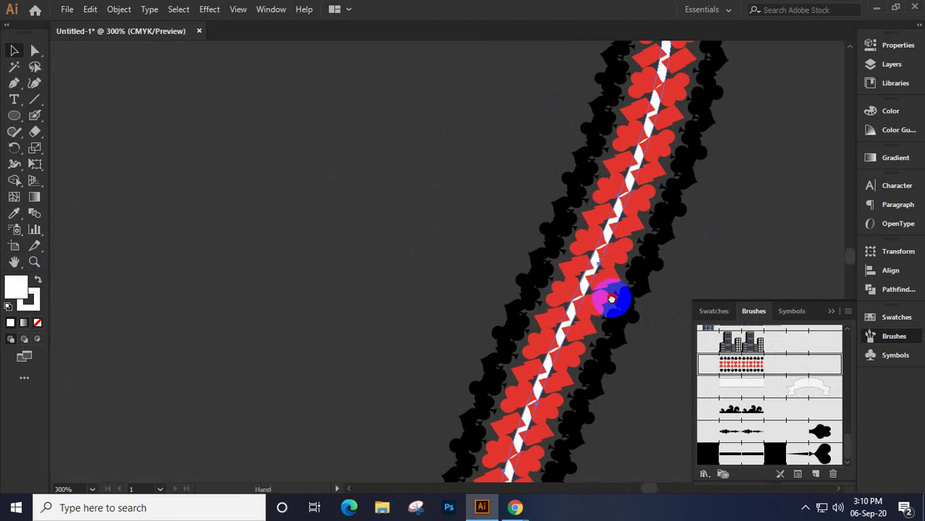
drag(609, 295, 387, 285)
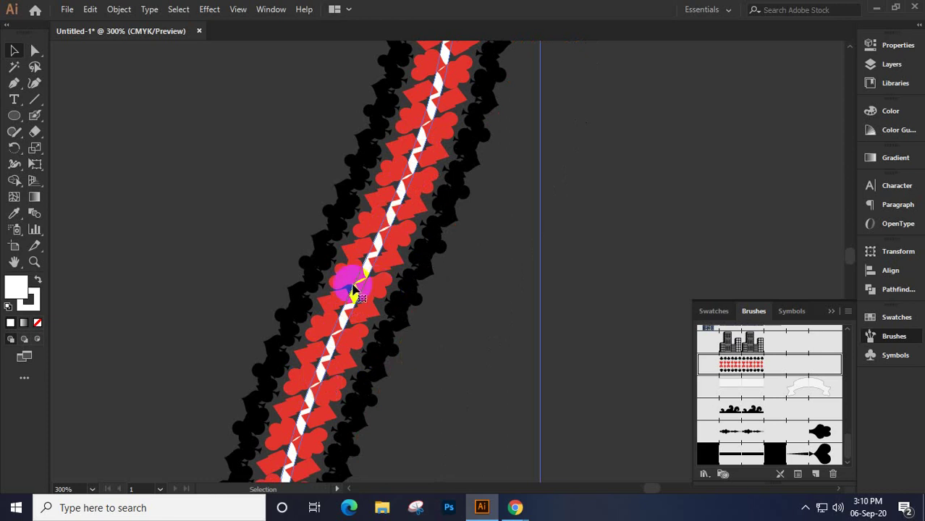
alt+scroll(373, 288, down, 4)
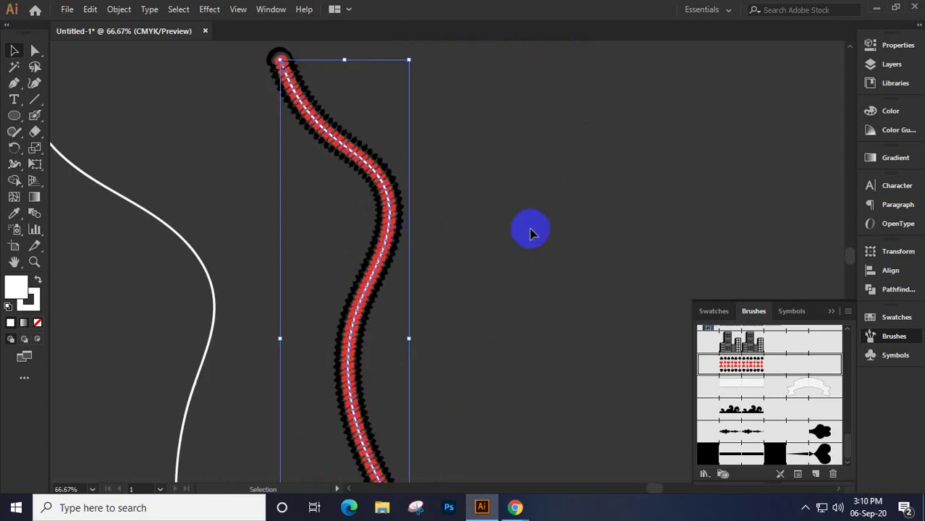
click(539, 189)
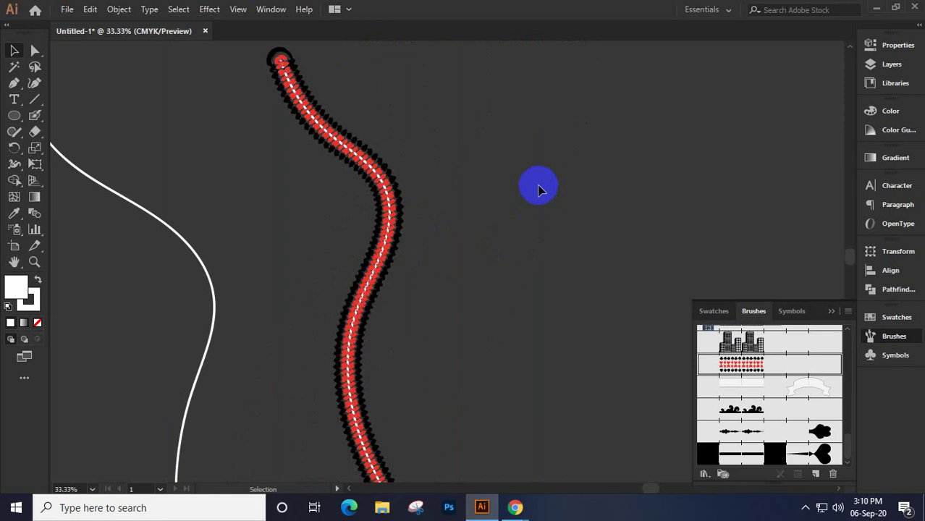
Delete the thick curve and both wavy strokes together
alt+scroll(522, 194, down, 2)
drag(543, 218, 131, 436)
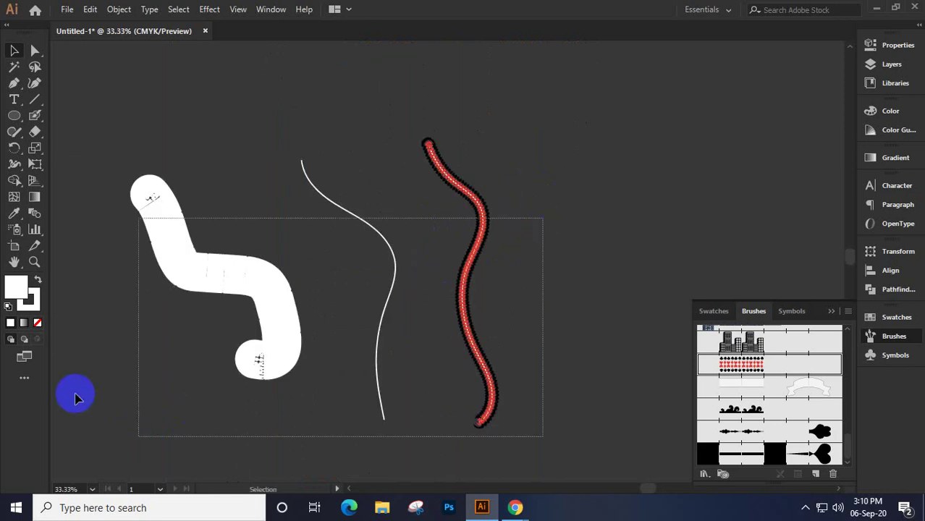
click(17, 118)
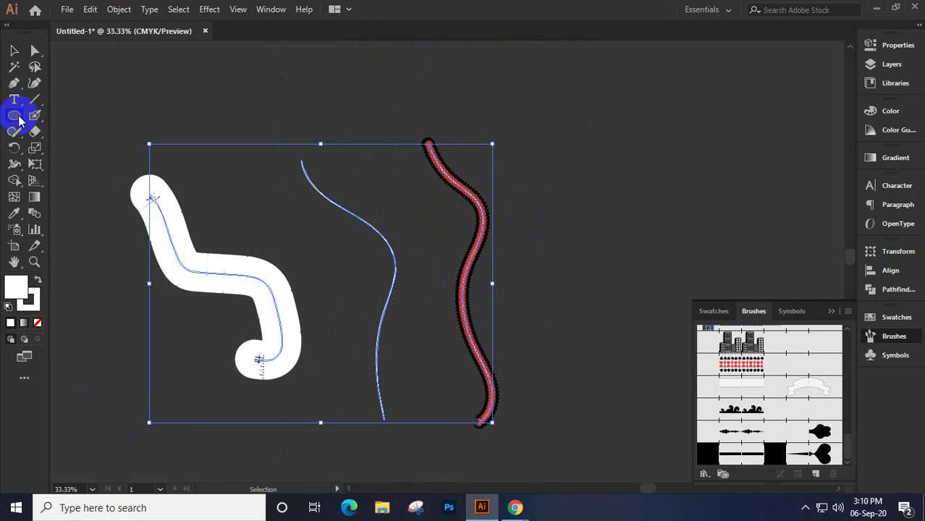
key(Delete)
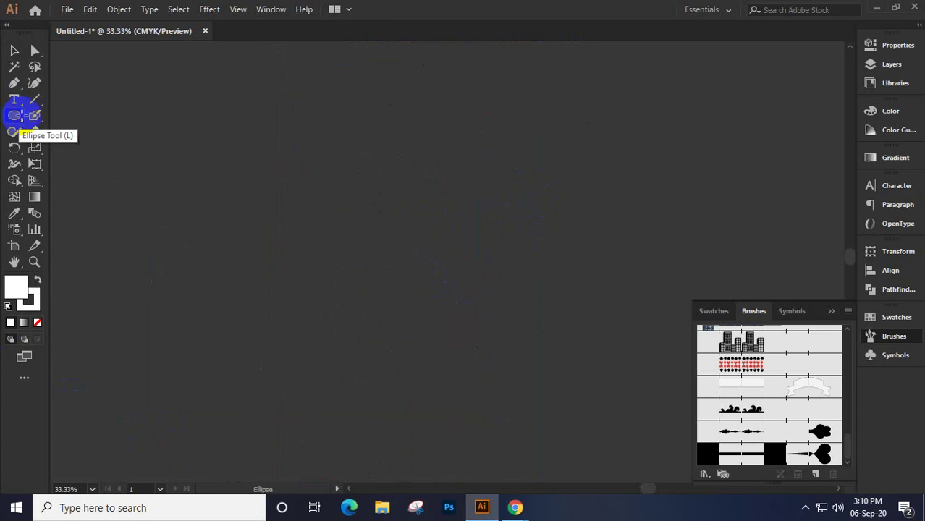
Draw a circle about 7.24 in across beside the artboard and remove its fill, keeping the white stroke
key(ctrl+minus)
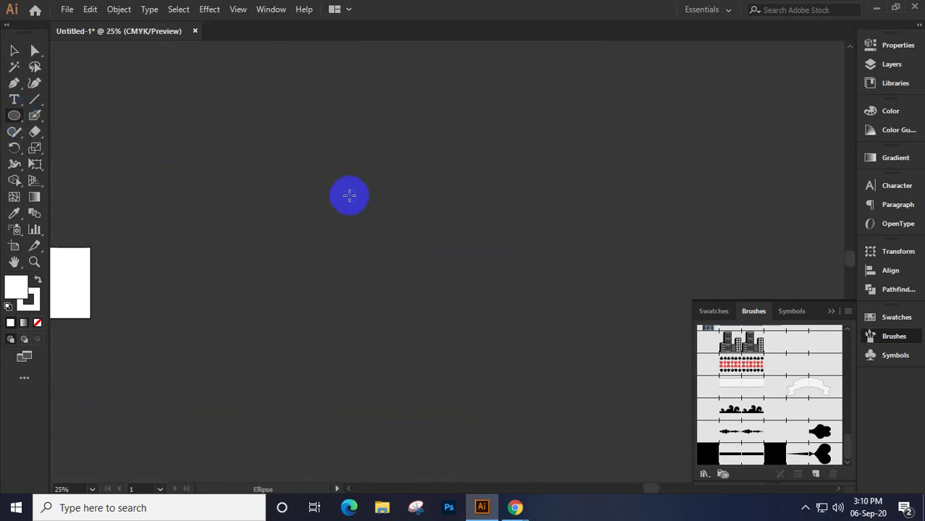
drag(288, 258, 295, 205)
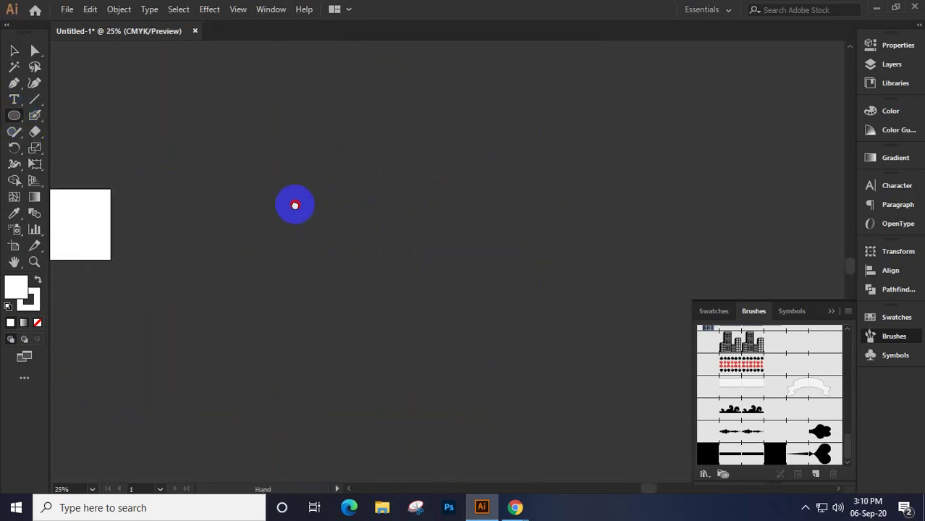
drag(229, 164, 332, 267)
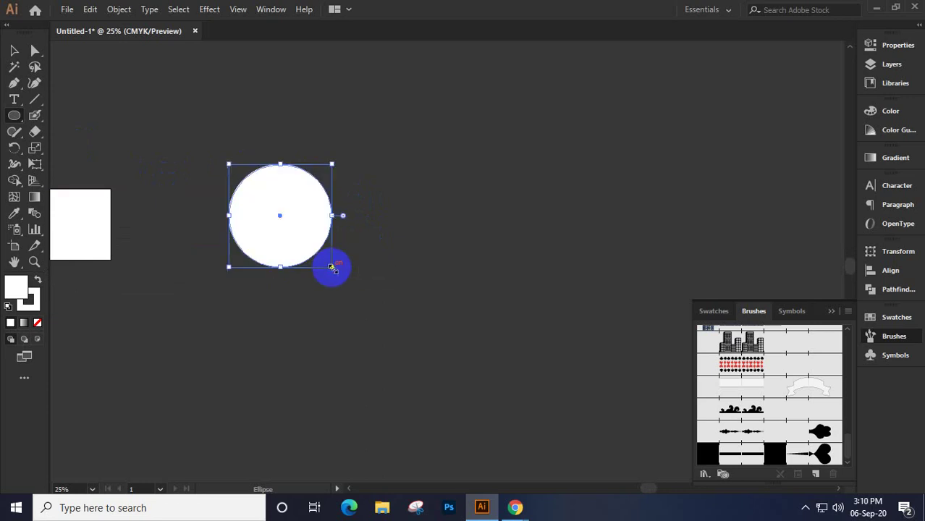
click(14, 51)
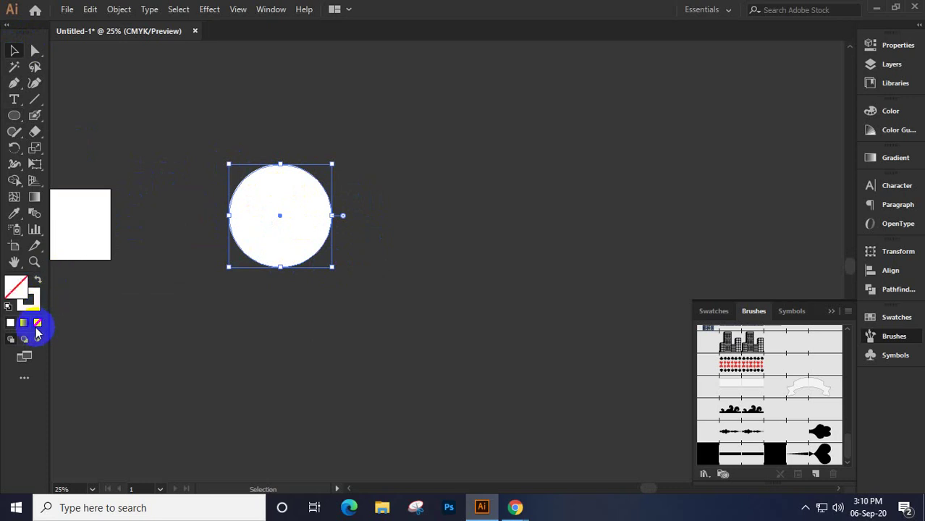
click(38, 322)
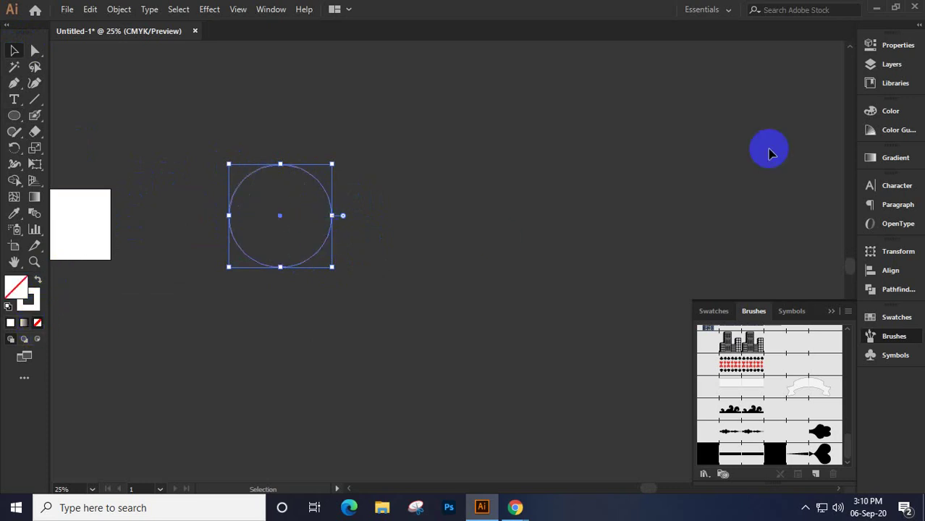
Set the circle's stroke weight to 10 pt and deselect it
click(897, 45)
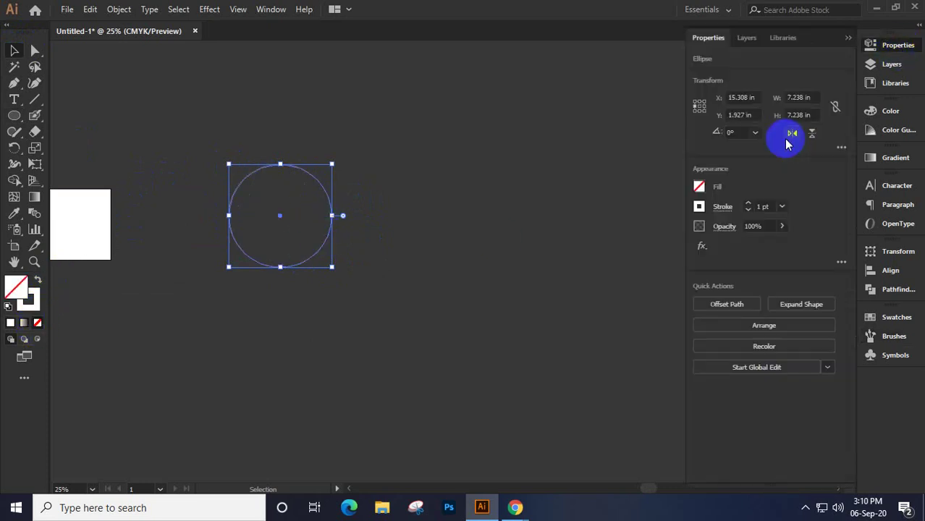
click(764, 207)
text(5)
key(Return)
text(7)
key(Return)
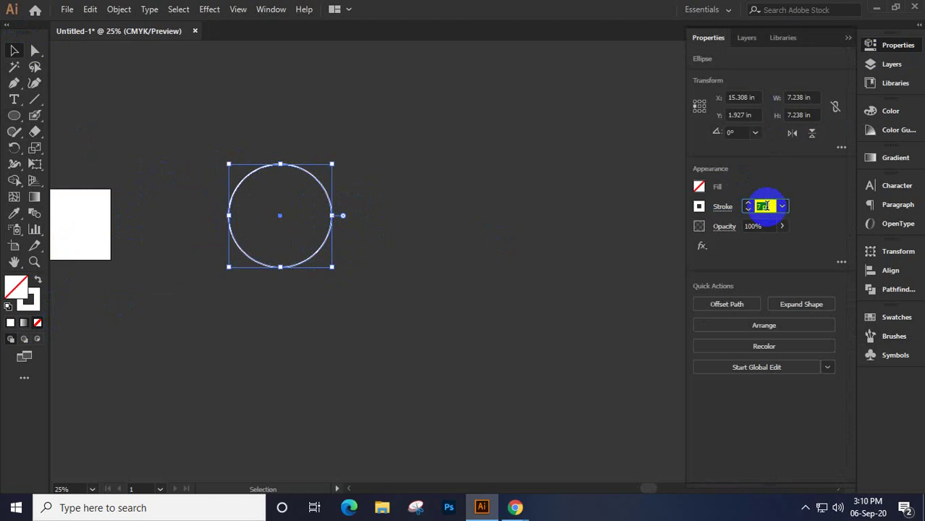
key(Up)
key(Up)
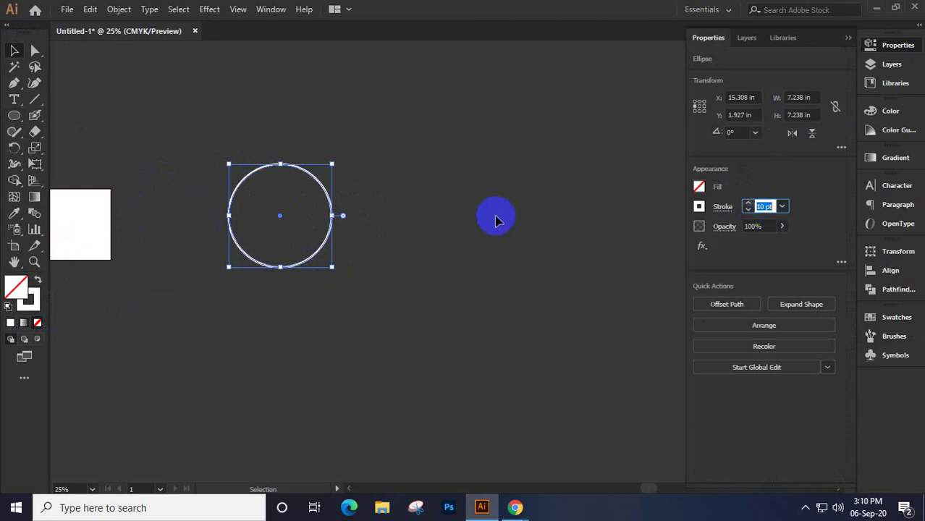
click(848, 39)
click(572, 233)
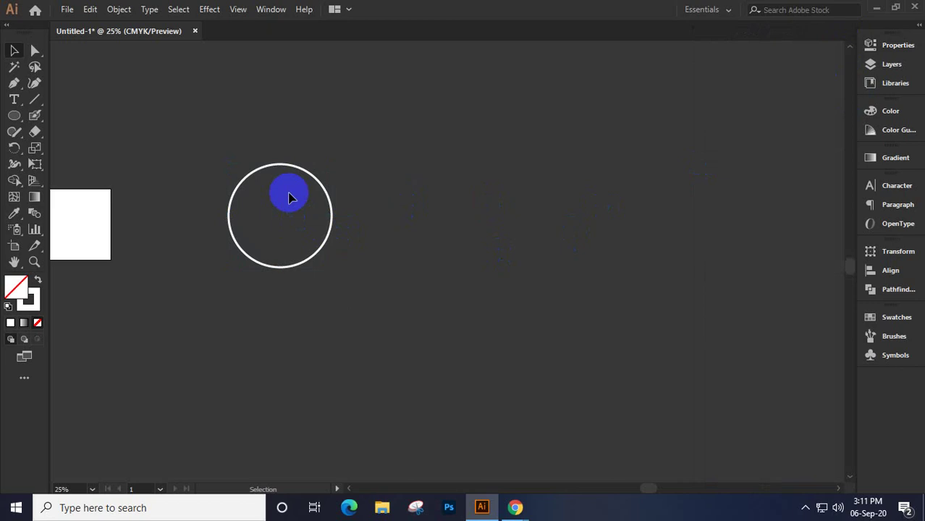
Apply the red and black card-suit pattern brush to the circle's outline and inspect the resulting ring
scroll(293, 199, up, 2)
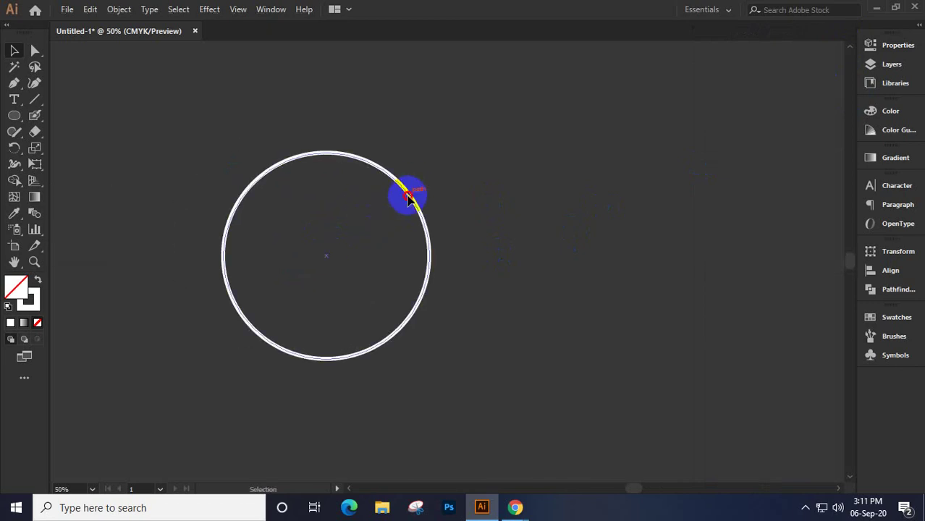
click(894, 339)
click(773, 366)
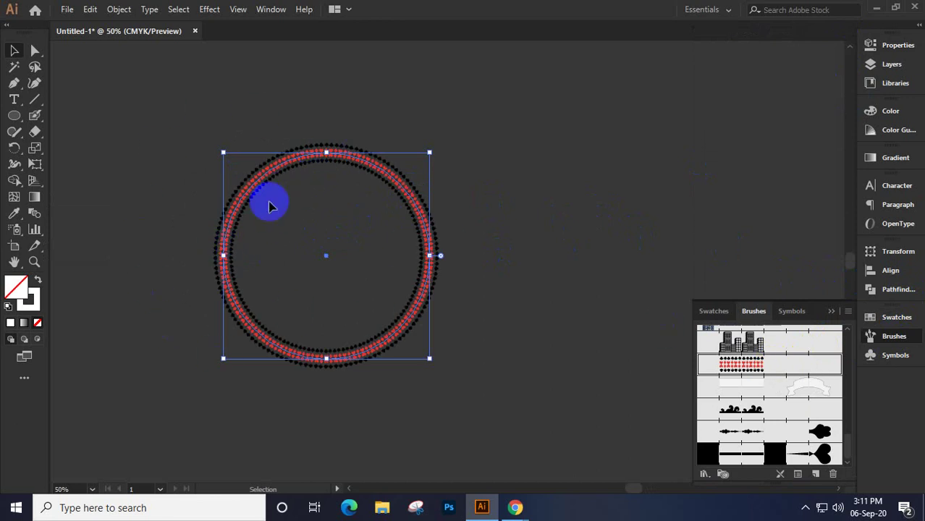
scroll(306, 186, up, 2)
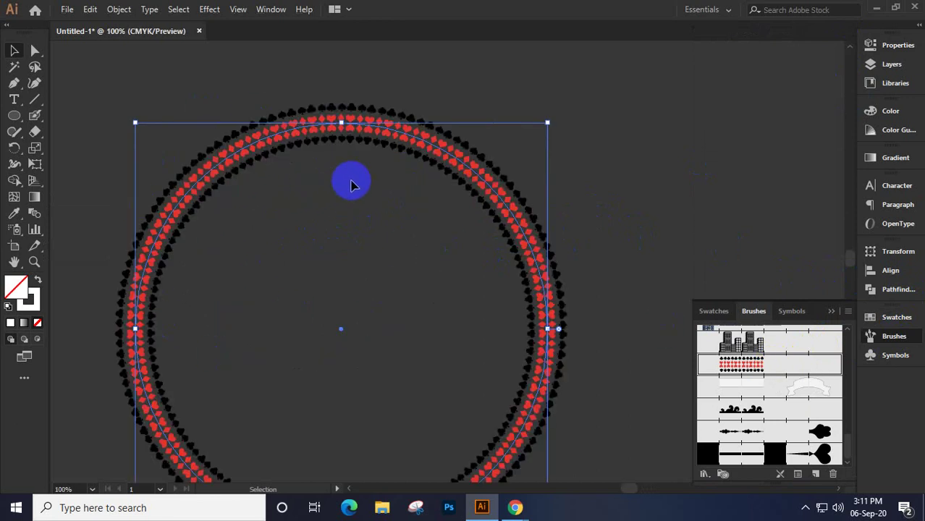
drag(399, 222, 386, 206)
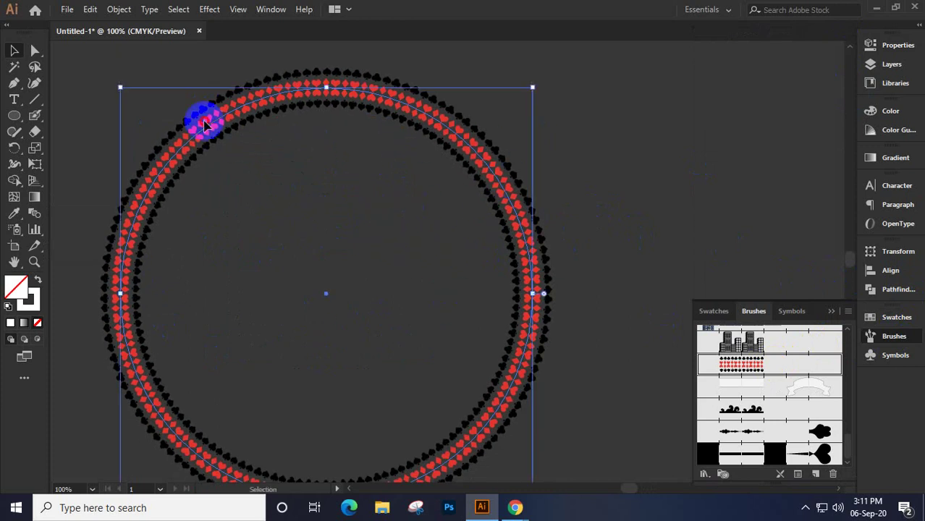
Move the patterned circle about 7.1 in to the right and draw a smaller unfilled circle about 4.76 in across beside it
drag(246, 120, 651, 116)
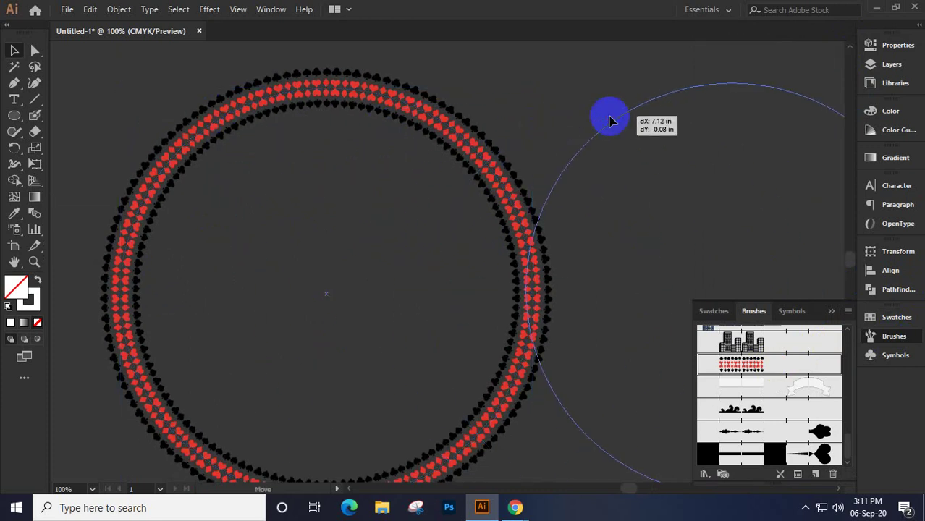
click(36, 119)
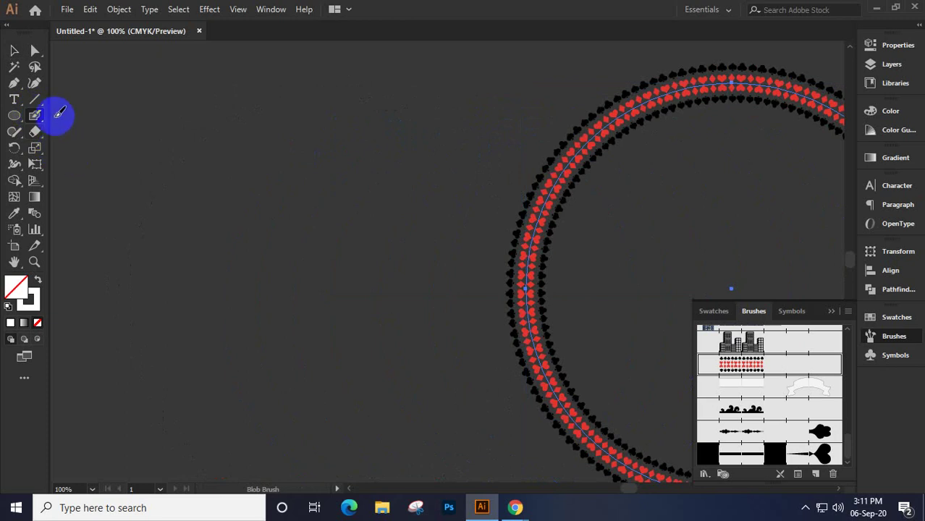
click(56, 114)
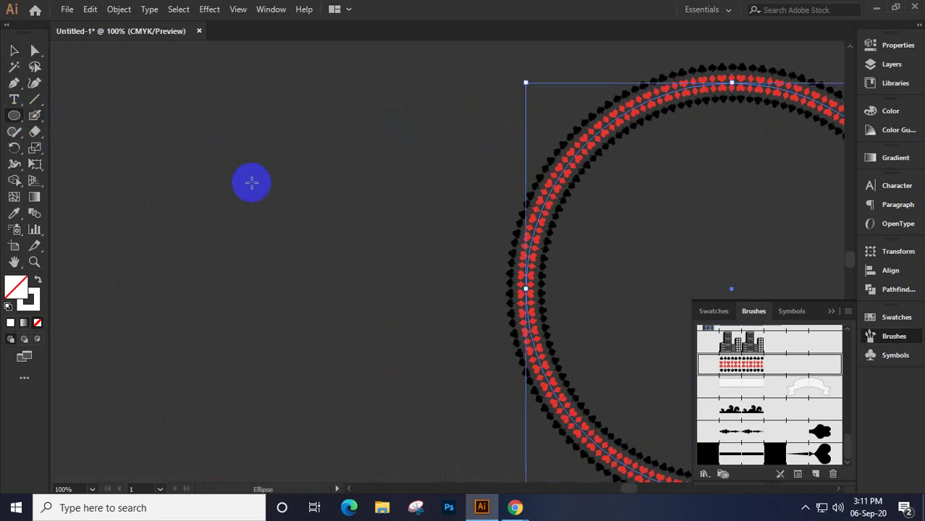
mouse_move(160, 165)
mouse_down()
mouse_move(330, 295)
mouse_move(429, 411)
mouse_move(433, 383)
mouse_up()
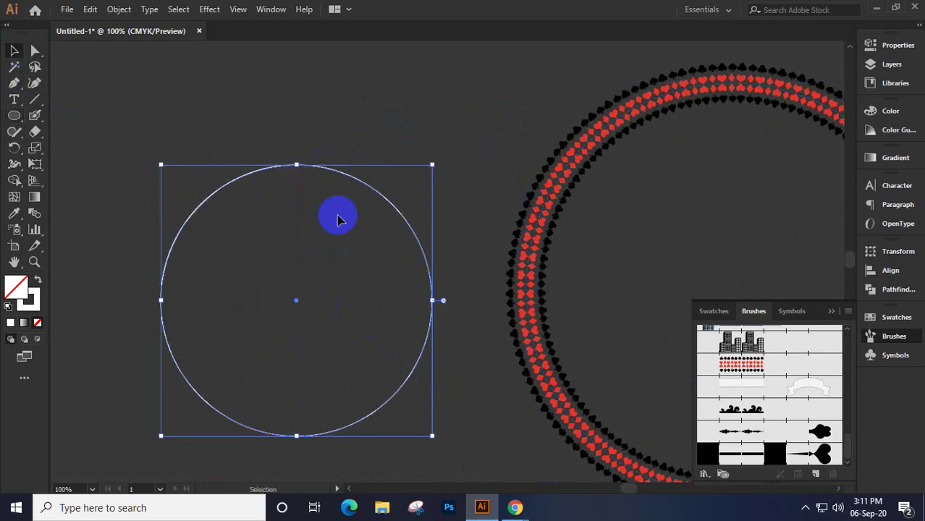
Increase the smaller circle's stroke weight past 18 pt to make a thick white band
click(899, 49)
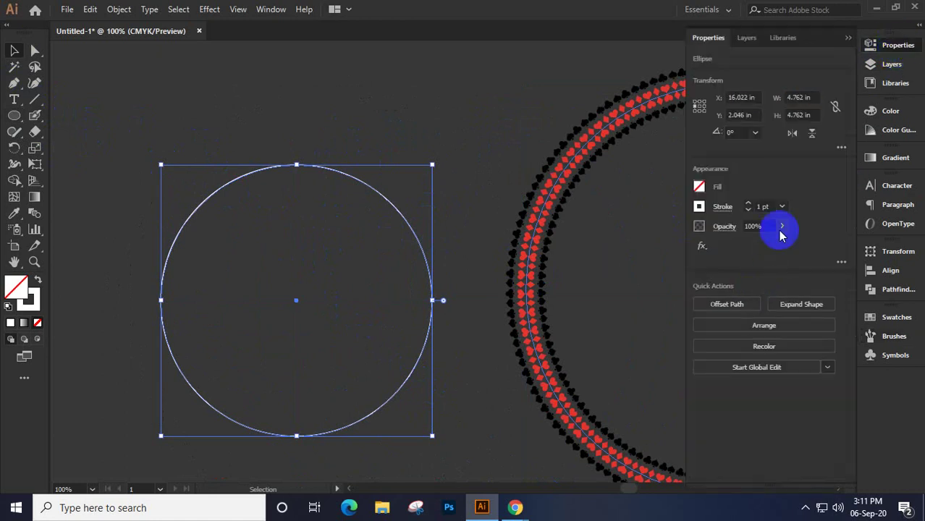
click(769, 207)
scroll(771, 208, up, 20)
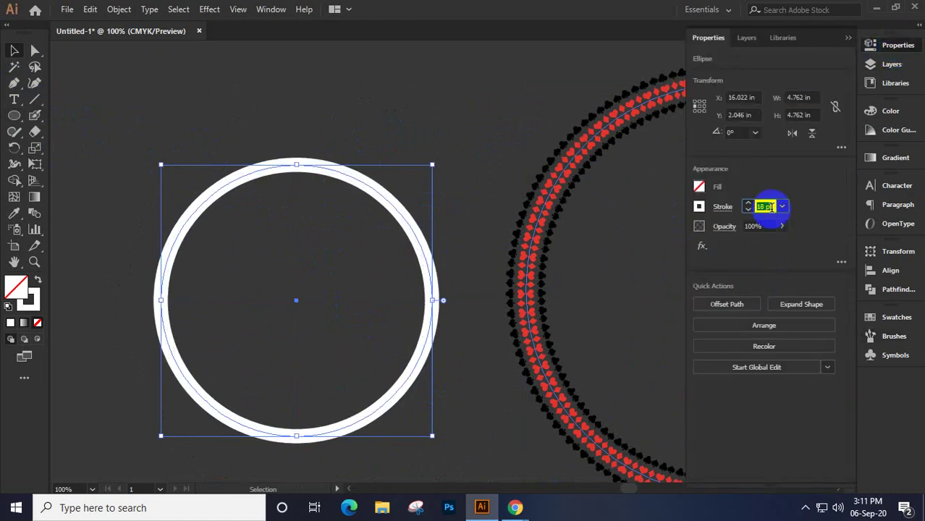
click(847, 40)
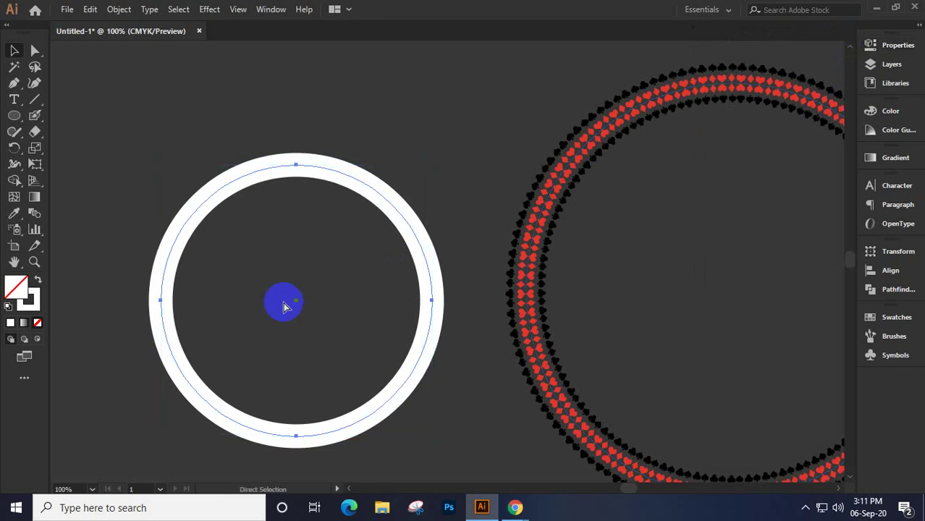
Expand the smaller circle's thick stroke into a filled white ring shape
click(112, 10)
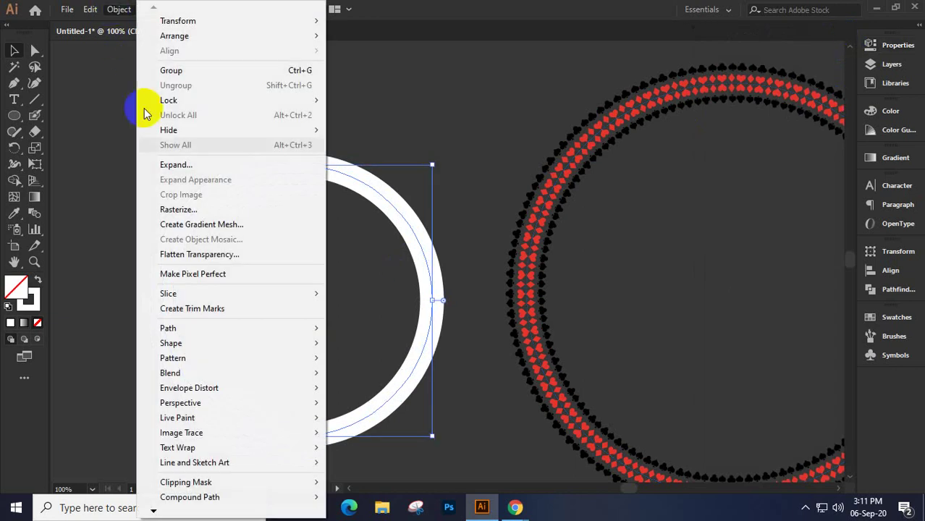
click(176, 162)
click(432, 333)
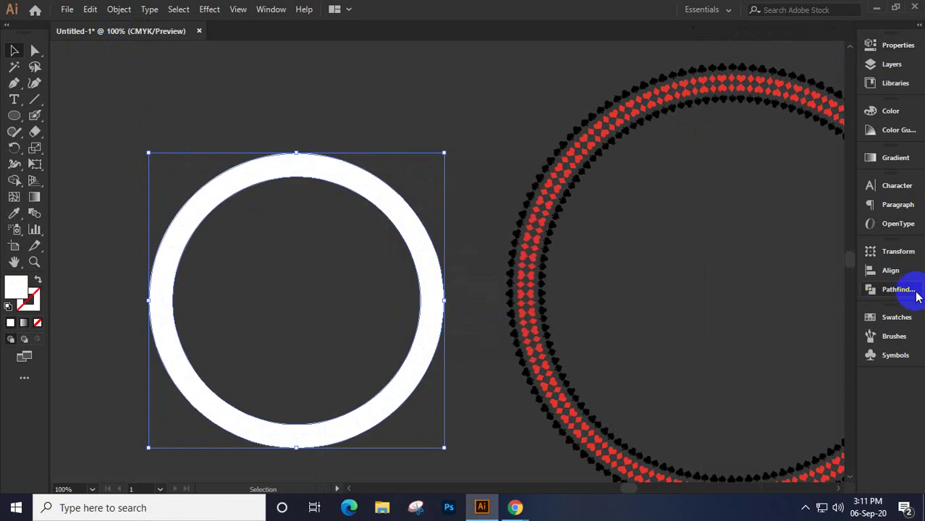
Apply the red and black card-suit pattern brush to the white ring's edges and reposition it beside the large patterned circle
click(892, 336)
click(765, 369)
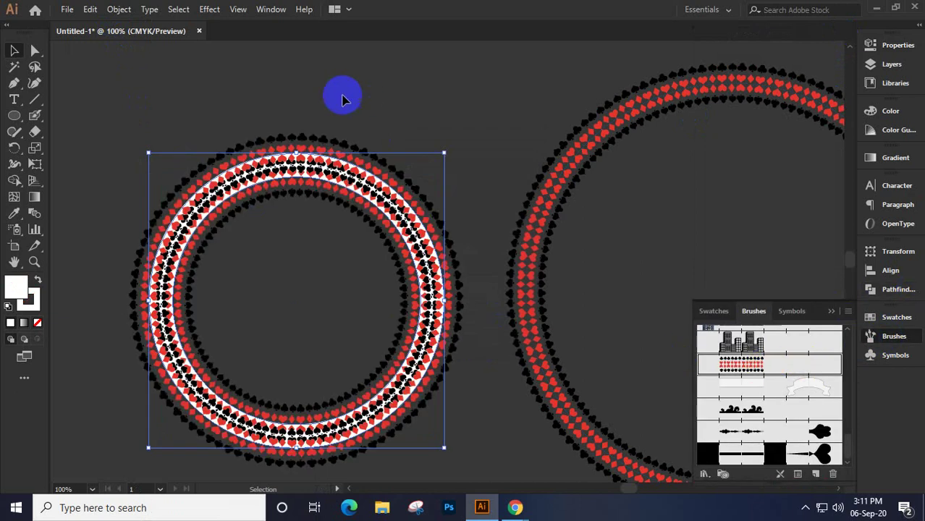
drag(253, 167, 296, 89)
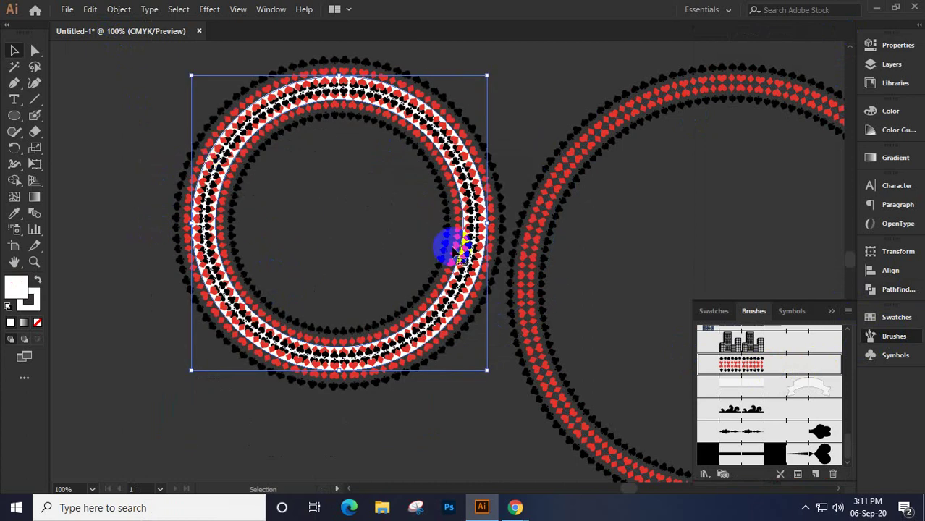
click(831, 311)
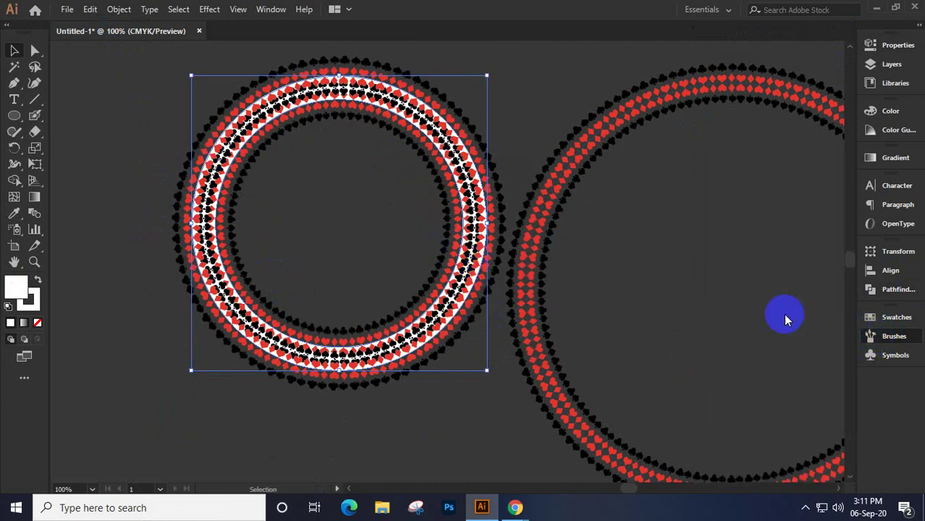
drag(346, 215, 304, 250)
drag(426, 186, 386, 225)
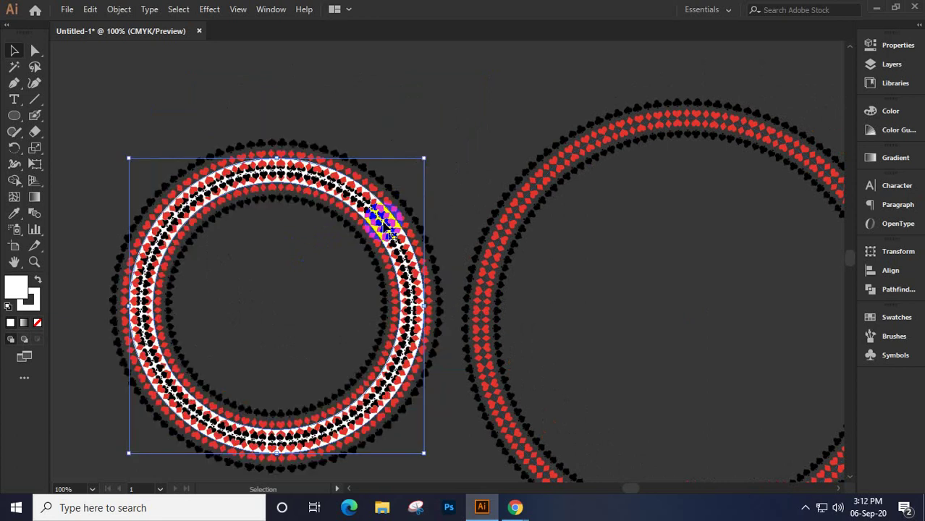
Try to pick out the white band with the Magic Wand and delete it, and undo the deletion
right_click(383, 225)
click(395, 332)
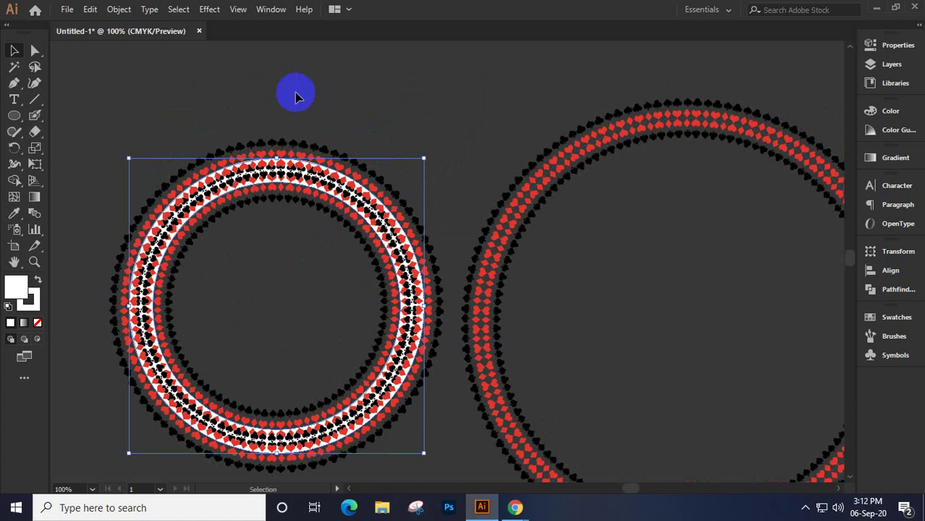
click(13, 66)
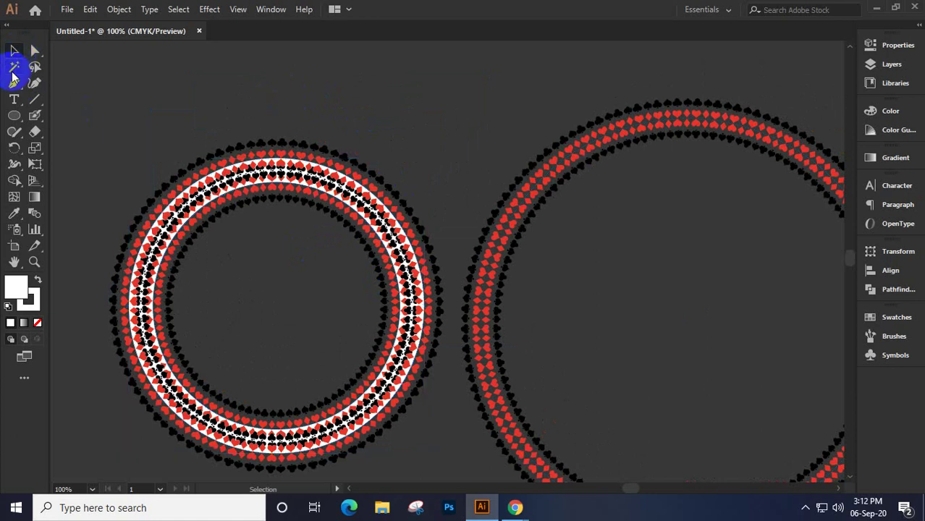
click(262, 168)
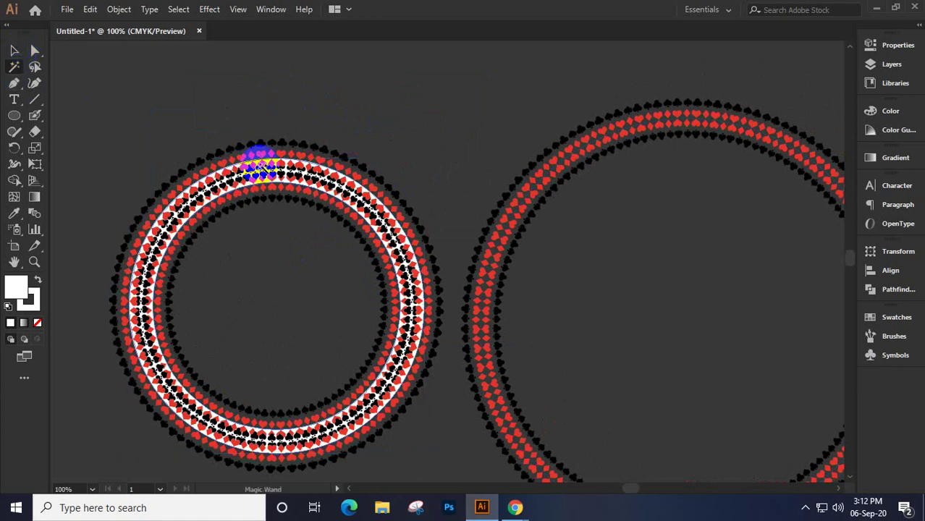
scroll(262, 168, up, 3)
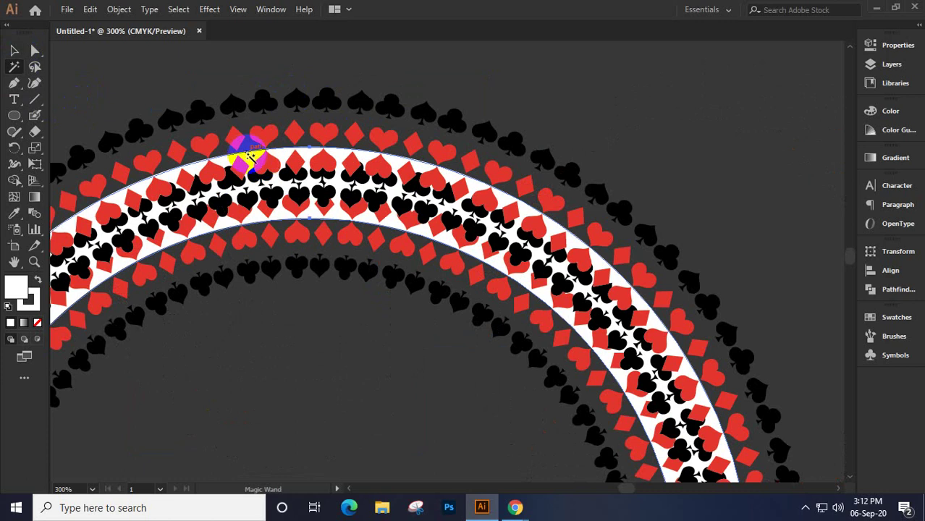
key(Delete)
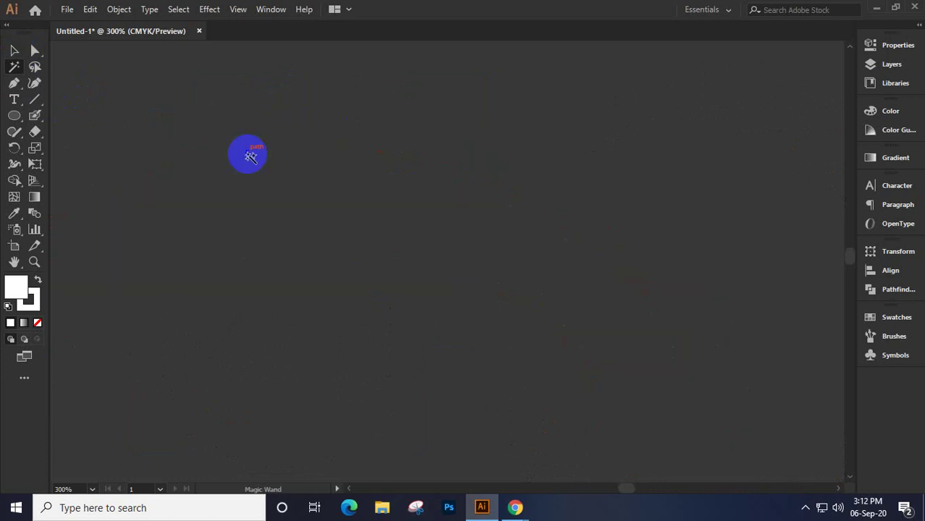
key(ctrl+z)
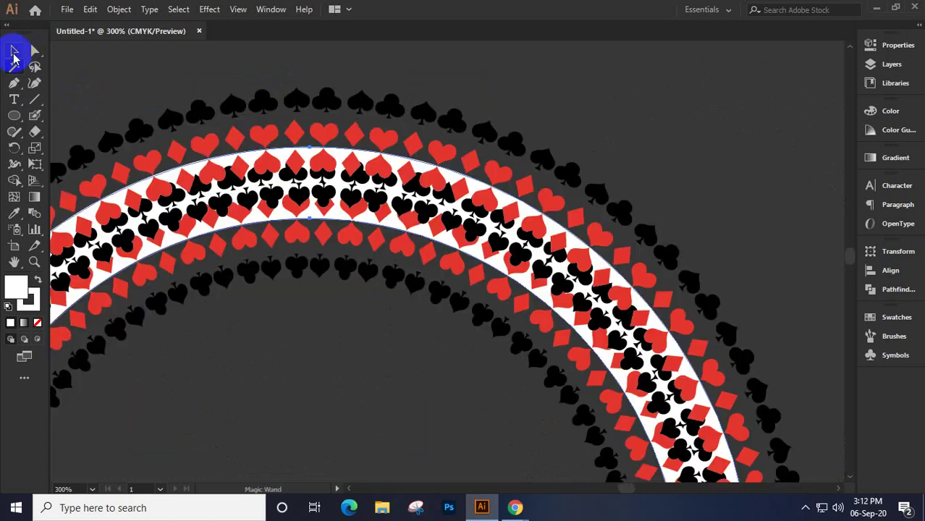
Expand the appearance of the patterned white ring to convert its brush strokes into editable shapes
click(14, 51)
right_click(230, 183)
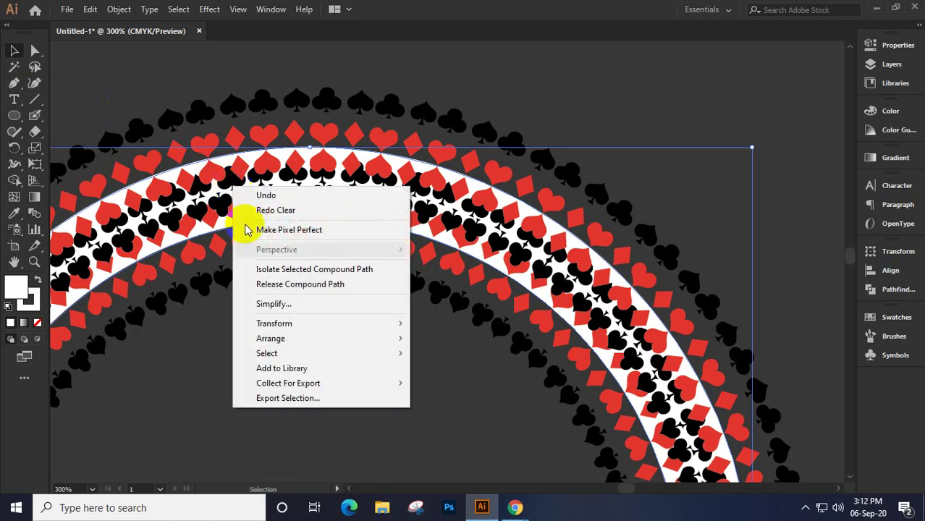
click(116, 9)
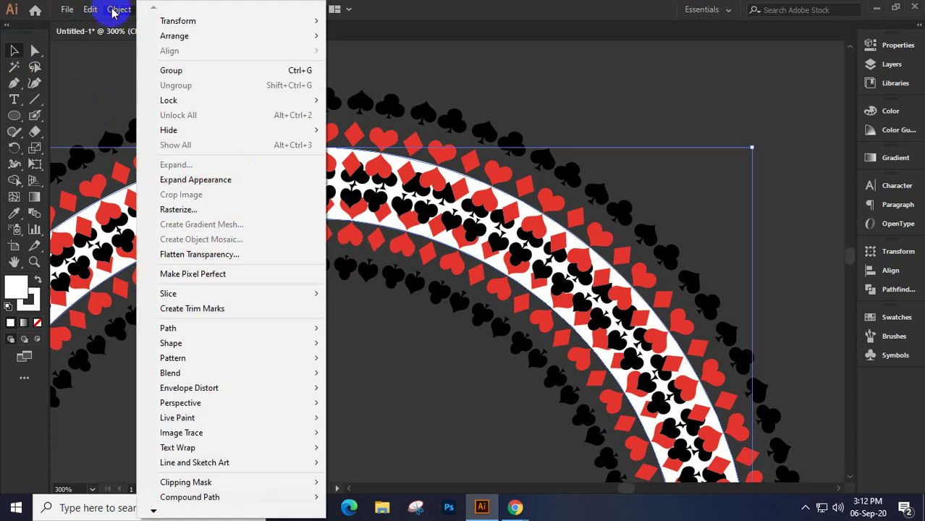
click(186, 181)
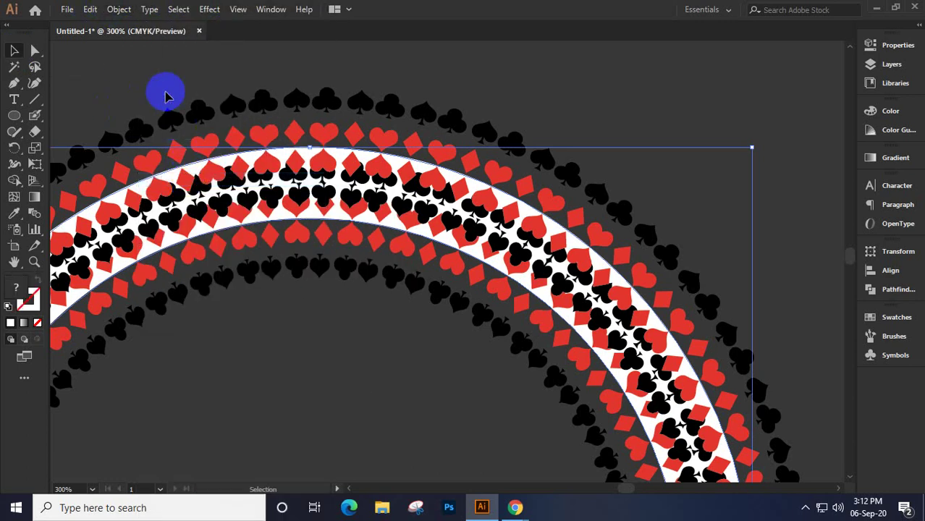
click(119, 10)
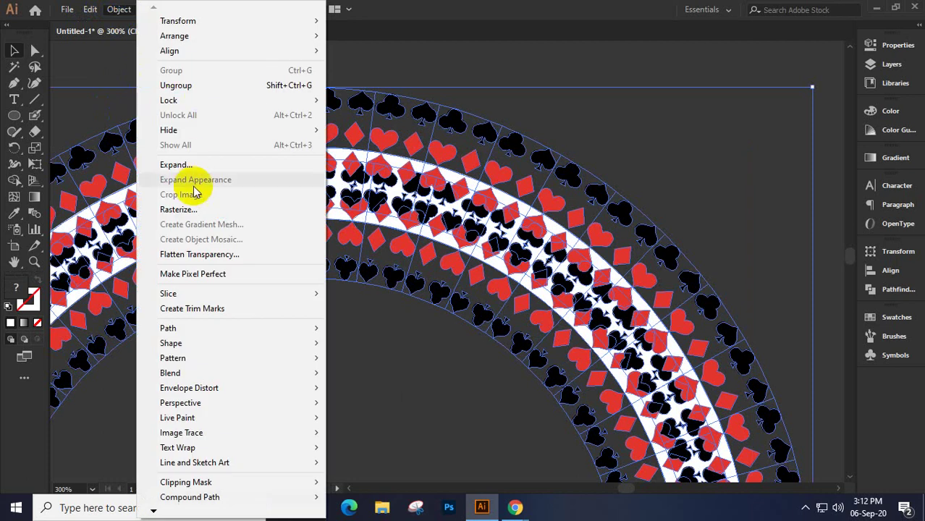
click(169, 171)
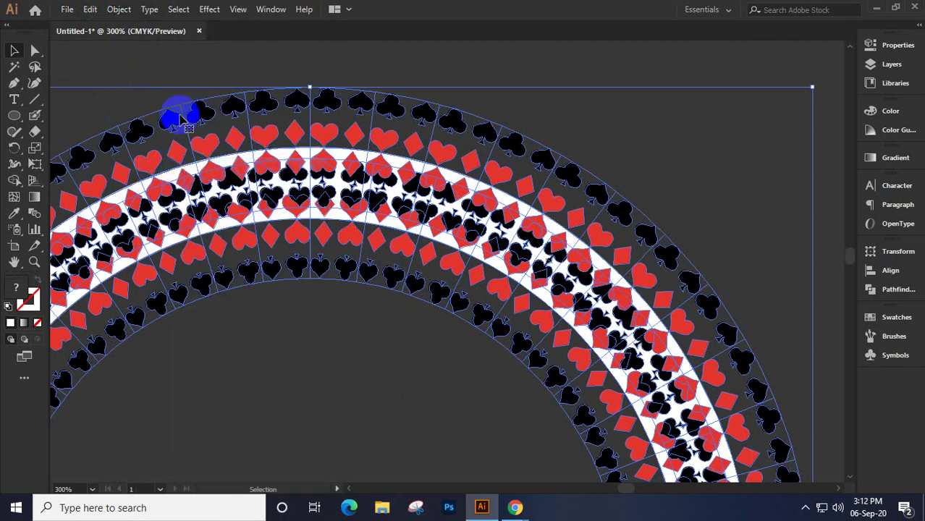
Ungroup the expanded ring twice to separate the two card-suit rings from the white band
right_click(212, 152)
click(253, 269)
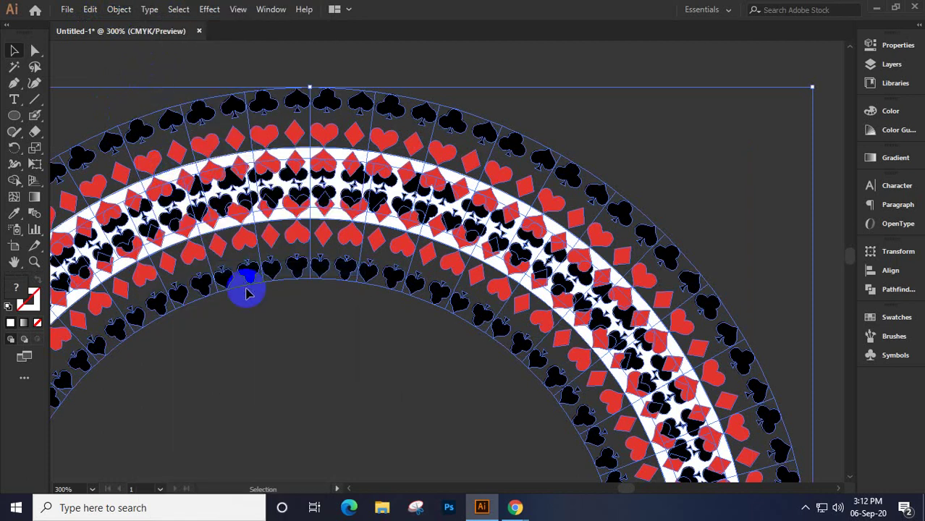
click(349, 365)
click(295, 234)
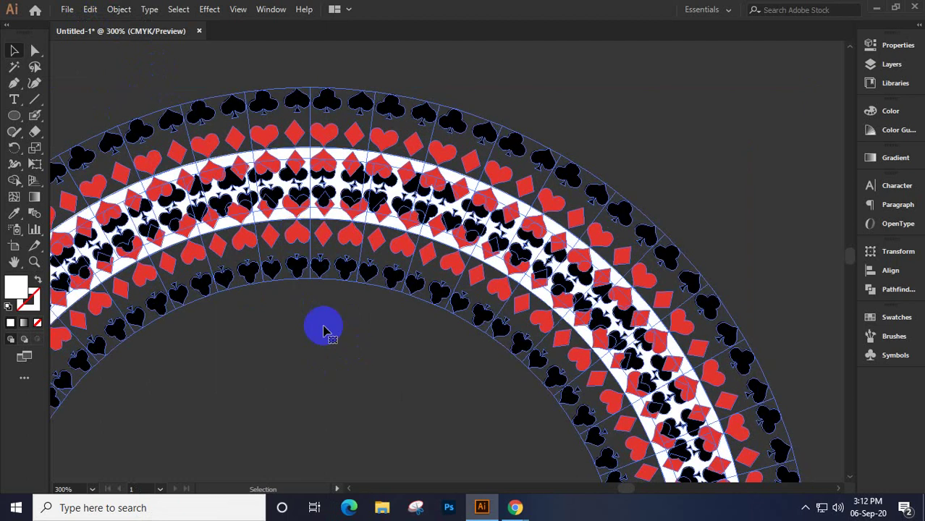
right_click(263, 161)
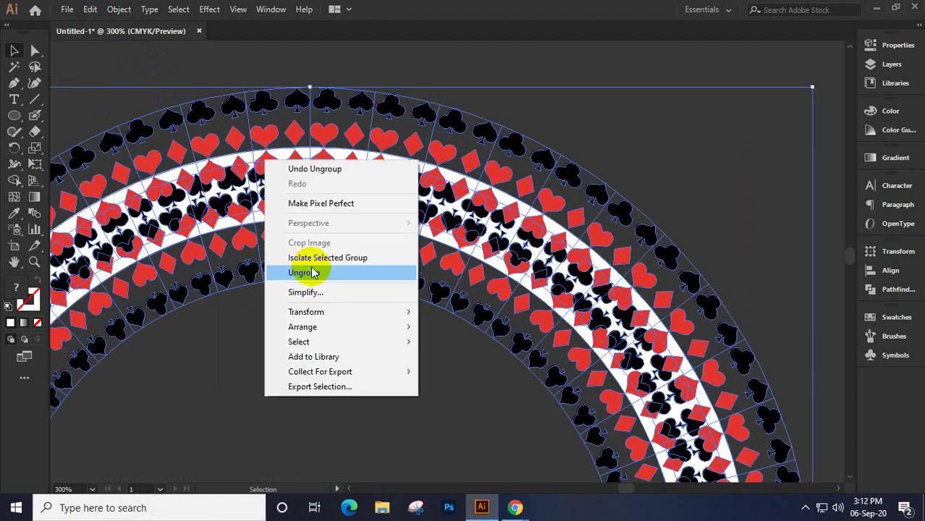
click(312, 280)
right_click(275, 180)
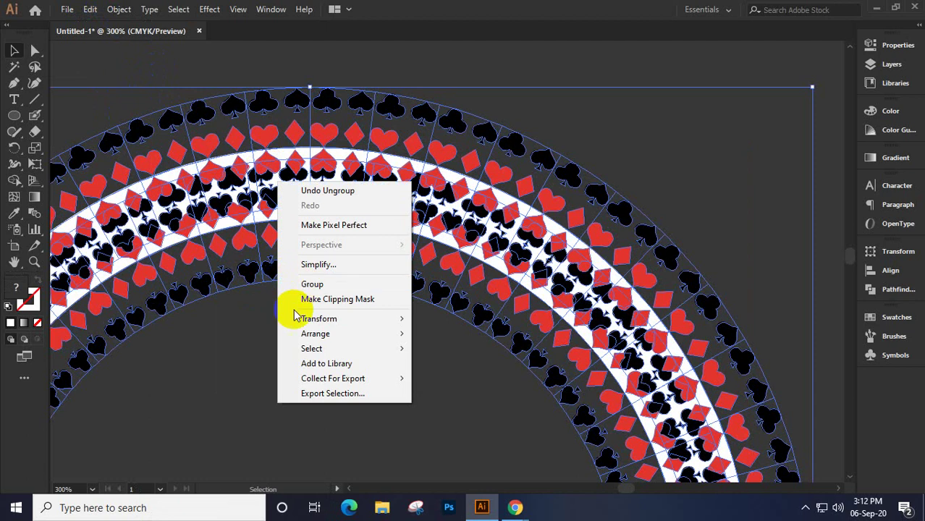
click(254, 343)
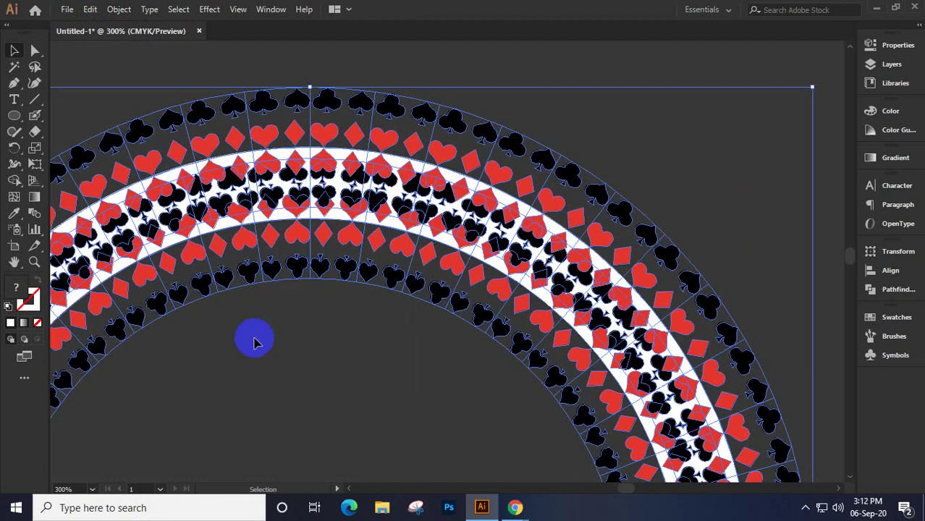
Select the inner card-suit ring, the outer one and the white band separately to check how the artwork is divided
click(249, 246)
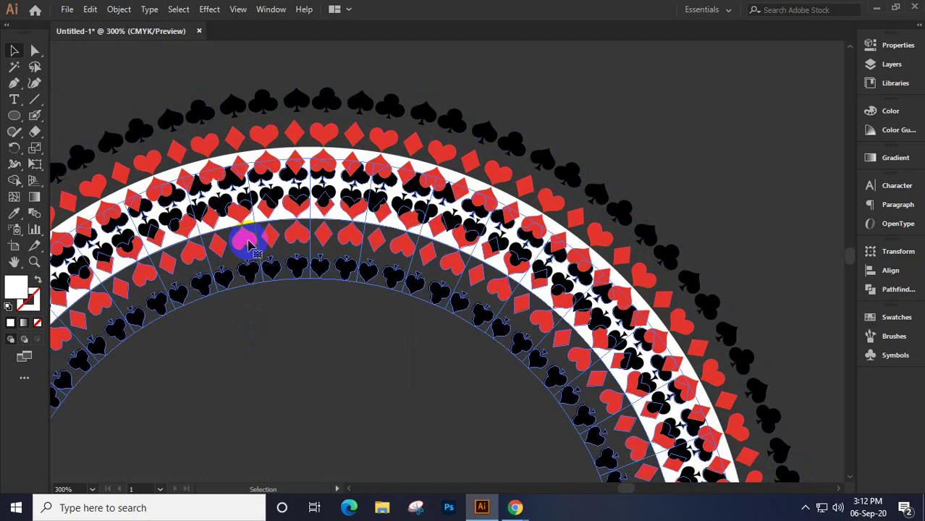
click(225, 160)
click(225, 161)
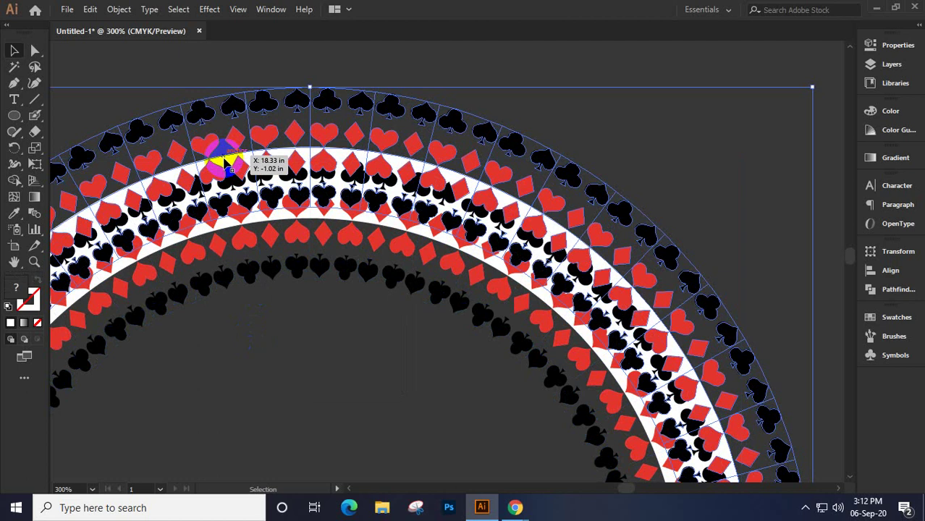
right_click(226, 161)
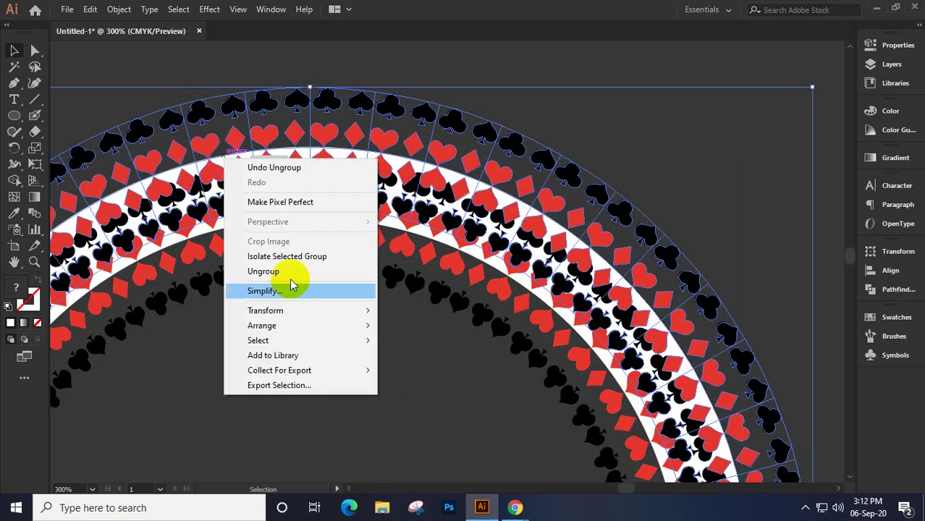
click(201, 244)
click(294, 187)
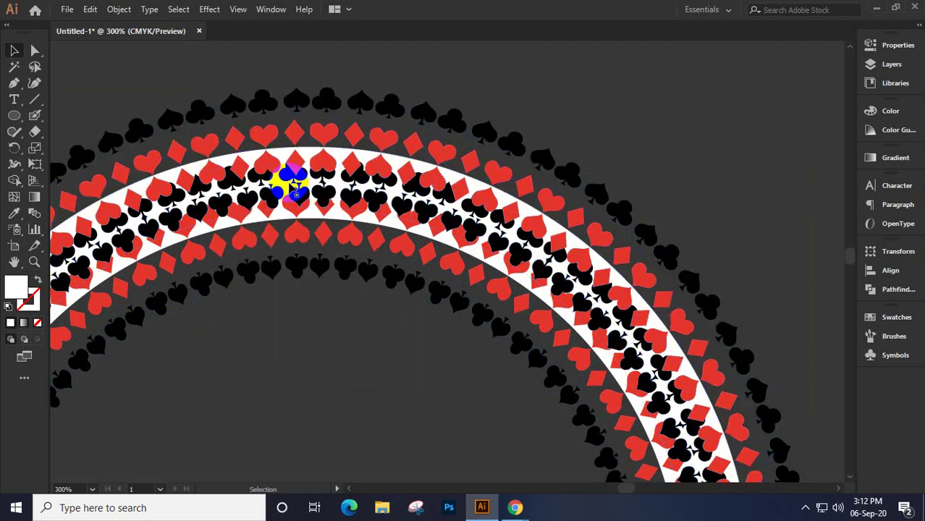
Move the inner card-suit ring past the far side of the large circle and the outer one below the white ring, and select the white ring
scroll(295, 187, down, 5)
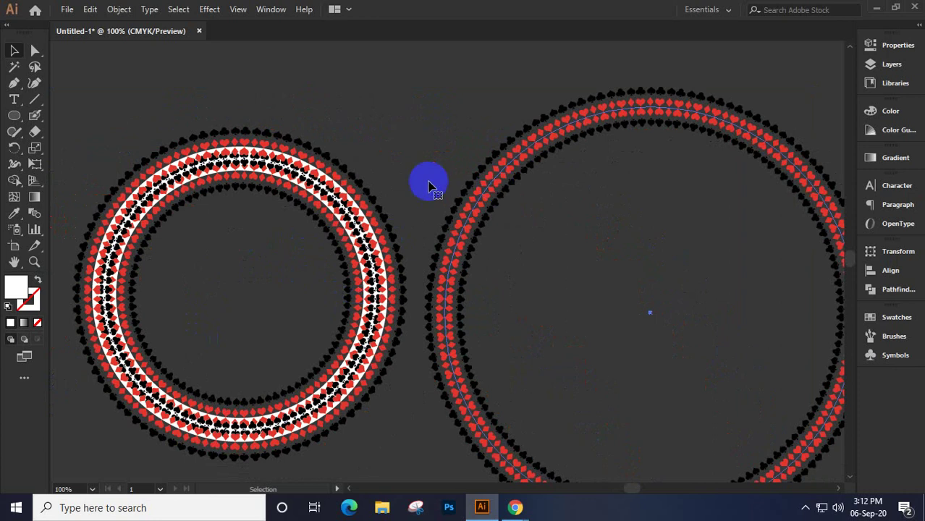
scroll(313, 209, down, 3)
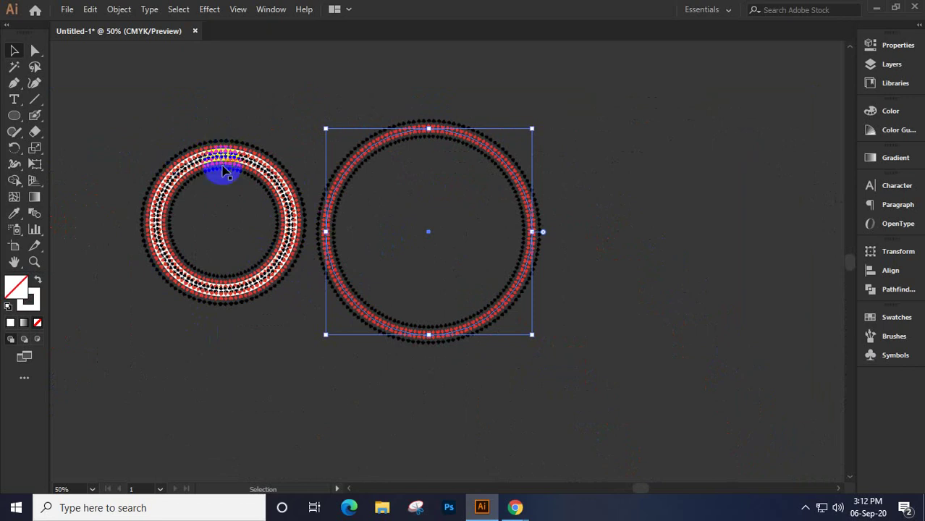
click(223, 173)
drag(223, 174, 680, 176)
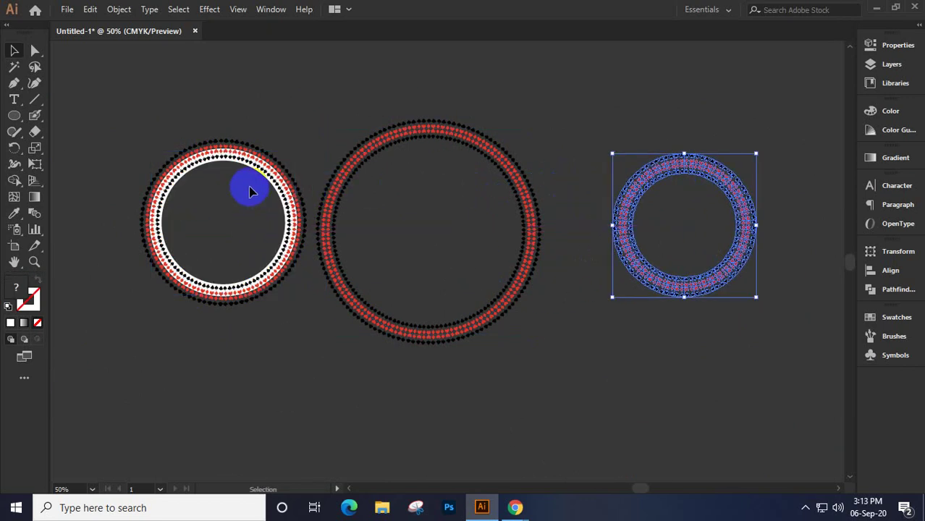
drag(243, 163, 296, 324)
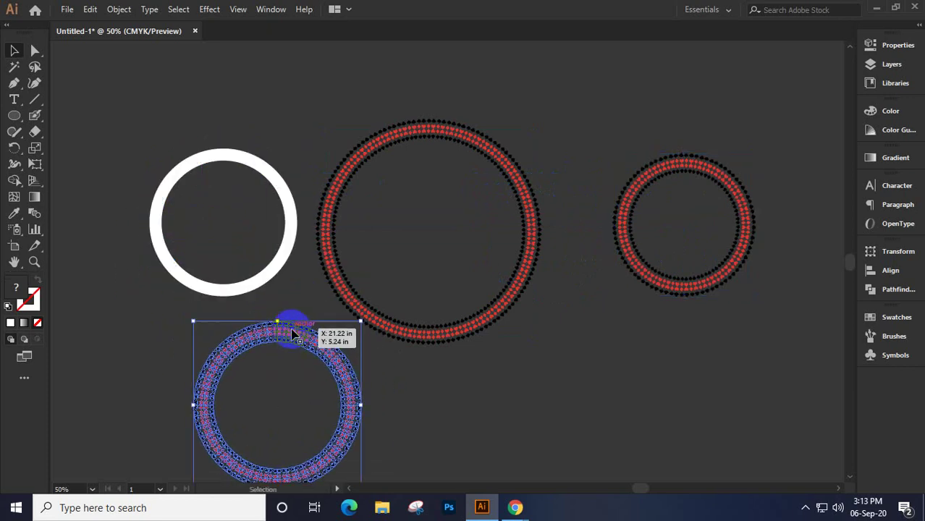
click(268, 170)
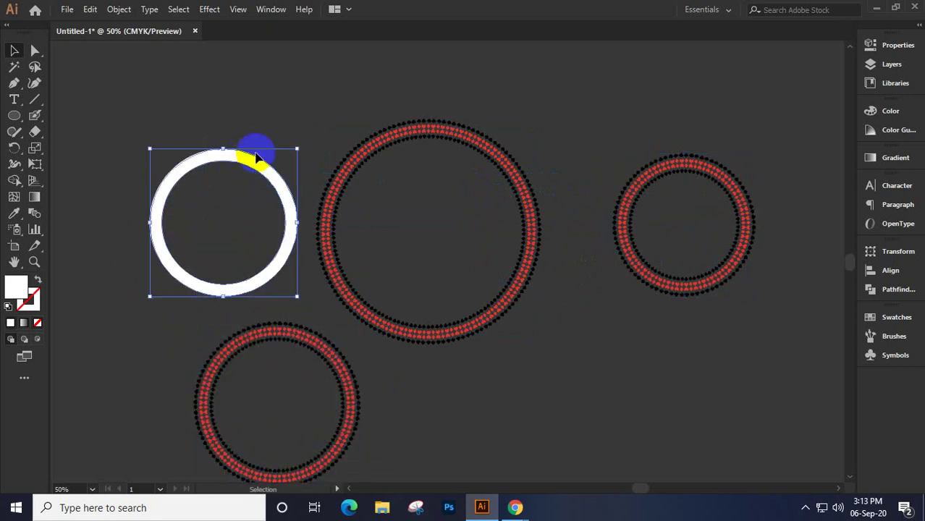
key(space)
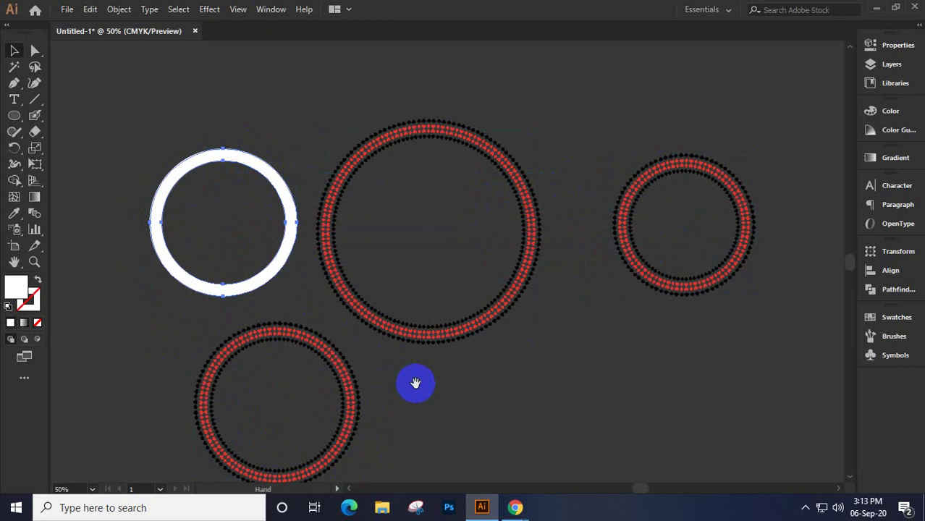
Move the lower card-suit ring beneath the small one and delete all the rings and circles from the canvas
drag(413, 382, 372, 321)
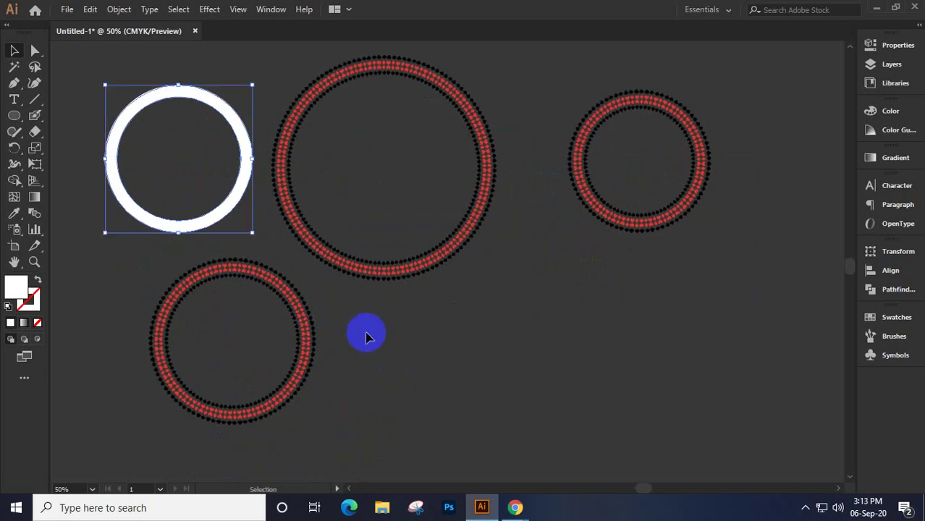
drag(307, 346, 634, 331)
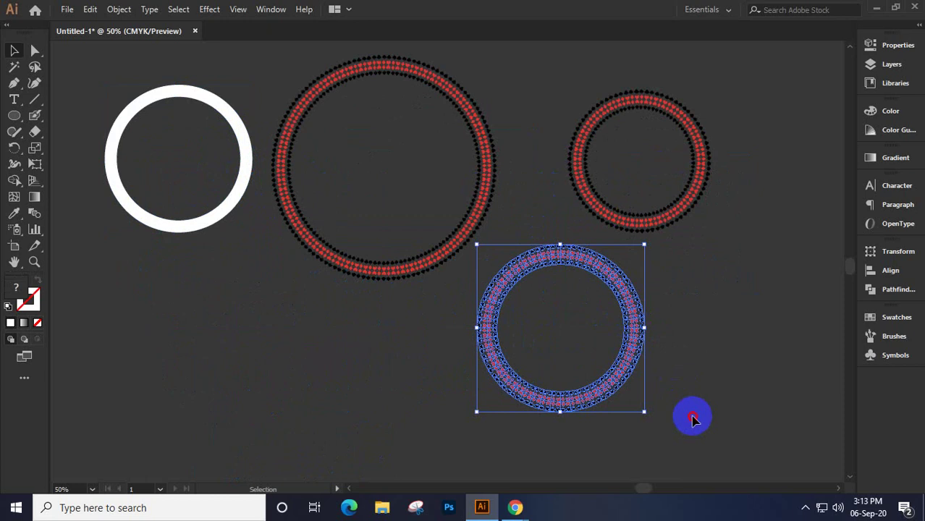
drag(693, 415, 164, 81)
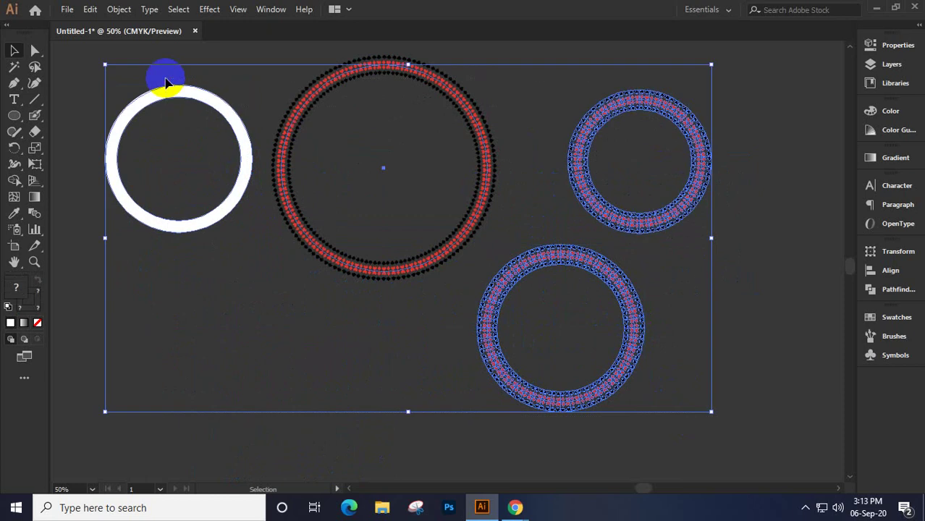
key(Delete)
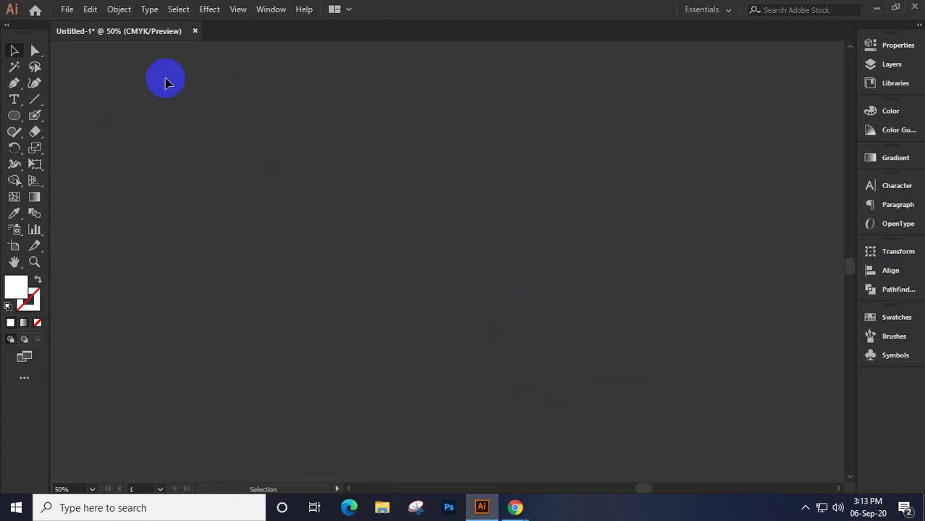
Draw a freehand wavy path with the Pencil tool and give it a white stroke with no fill
click(12, 134)
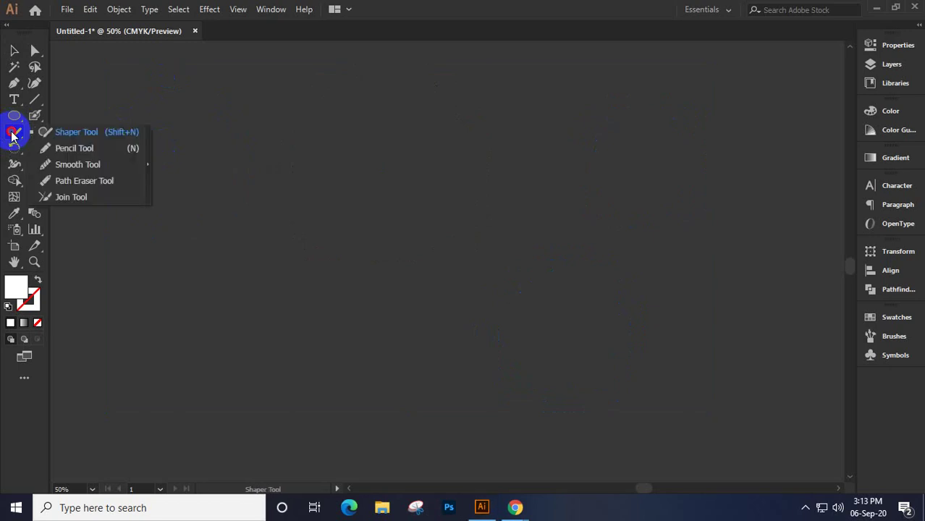
click(71, 148)
mouse_move(232, 331)
mouse_down()
mouse_move(236, 286)
mouse_move(559, 225)
mouse_move(539, 226)
mouse_up()
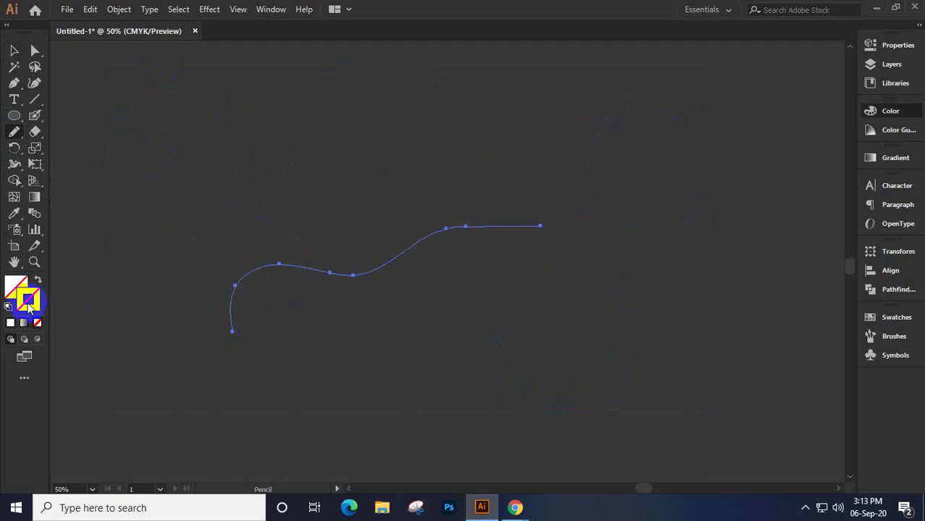
click(29, 307)
click(719, 211)
click(720, 197)
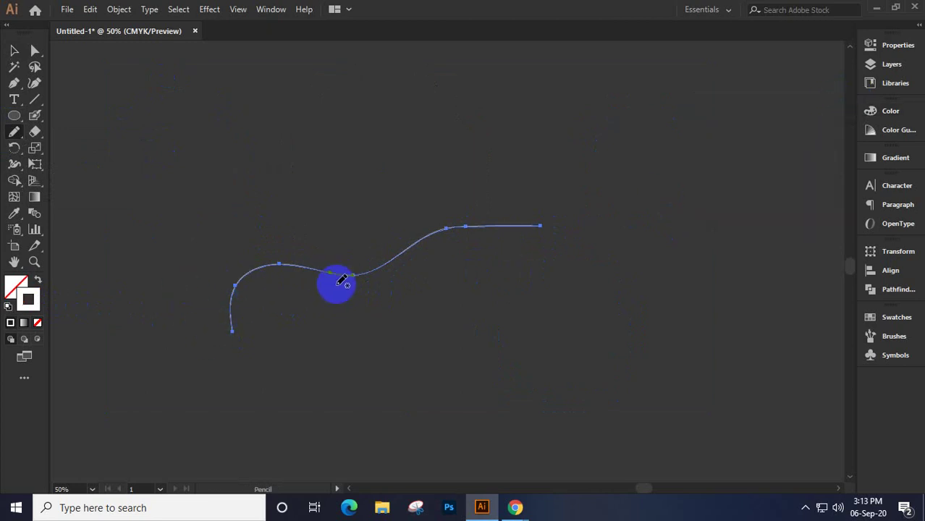
Try a tapered brush, a leaf-like art brush and a rough dry-paint brush one after another on the wavy path
click(14, 51)
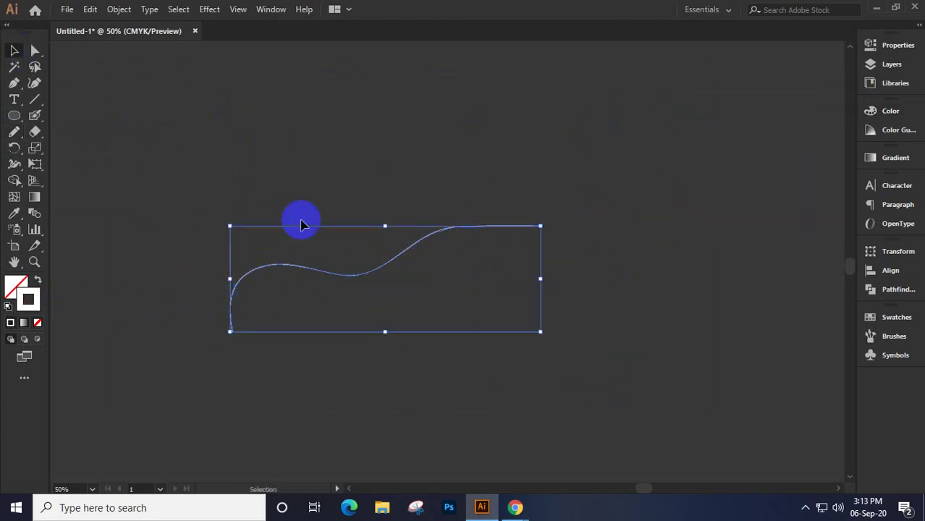
click(324, 297)
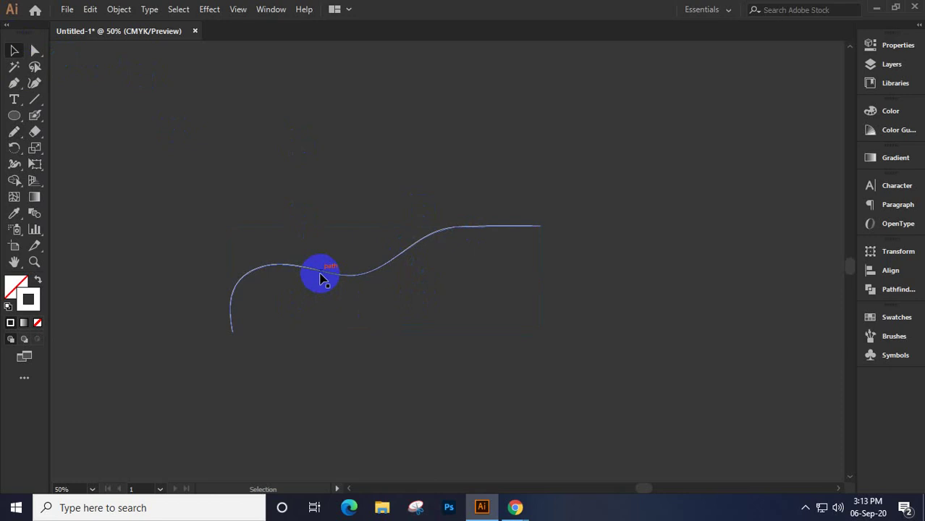
key(ctrl+a)
click(894, 336)
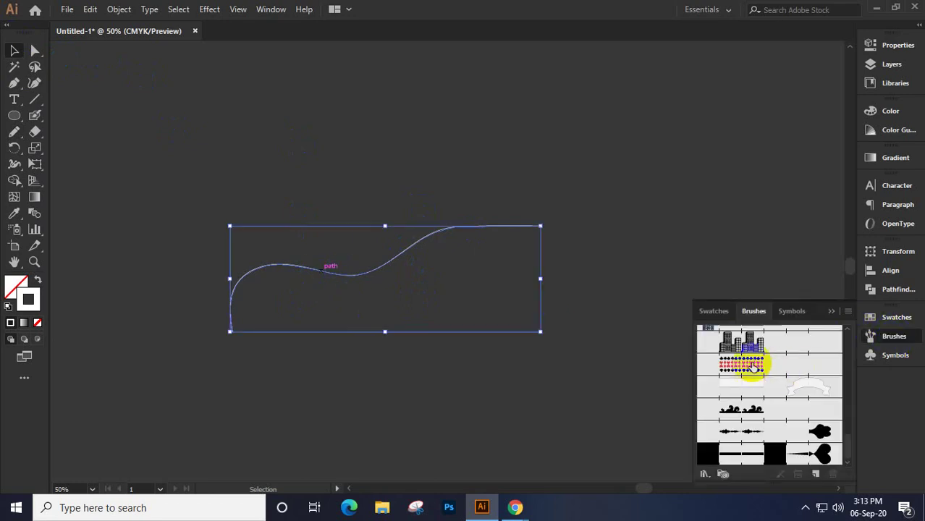
scroll(752, 367, down, 5)
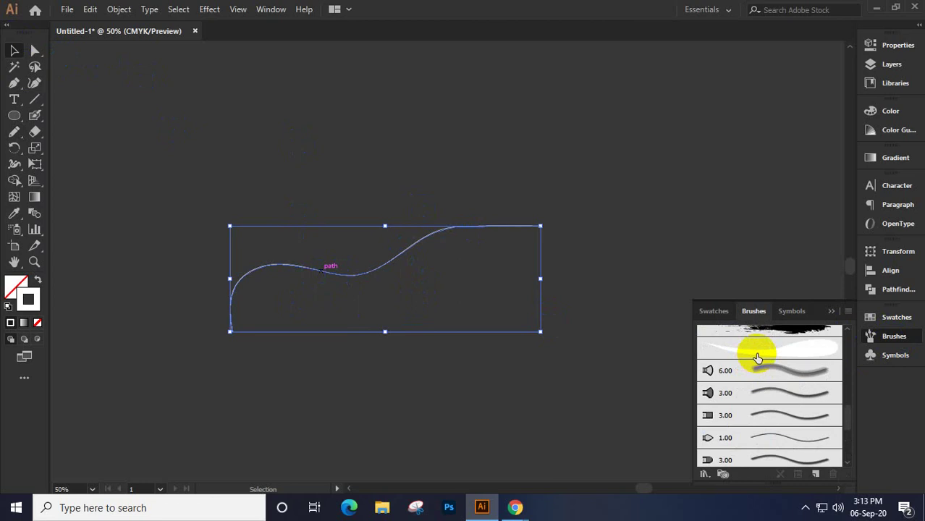
click(757, 357)
scroll(757, 357, up, 5)
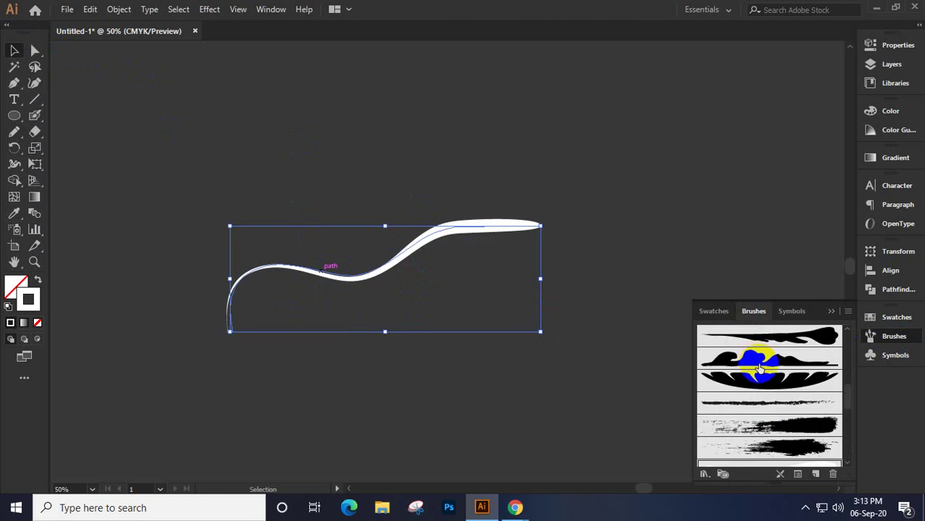
click(755, 365)
scroll(755, 366, up, 3)
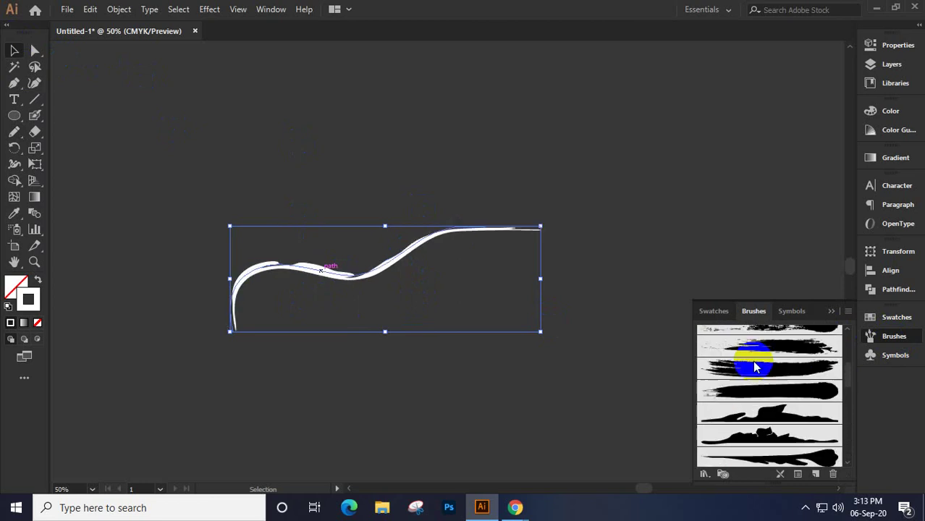
click(753, 355)
Try the square sun and starburst scatter brushes on the wavy path, followed by the thin charcoal-like brush
scroll(755, 356, up, 5)
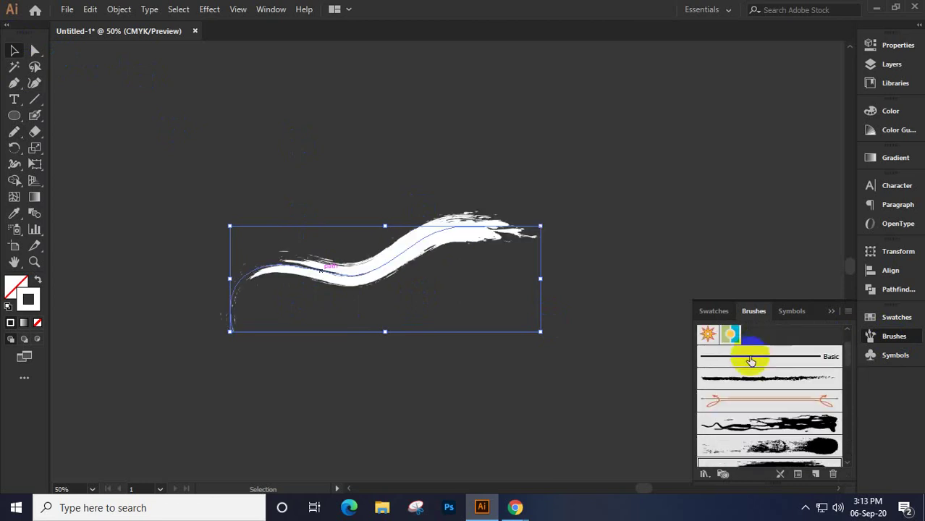
click(731, 337)
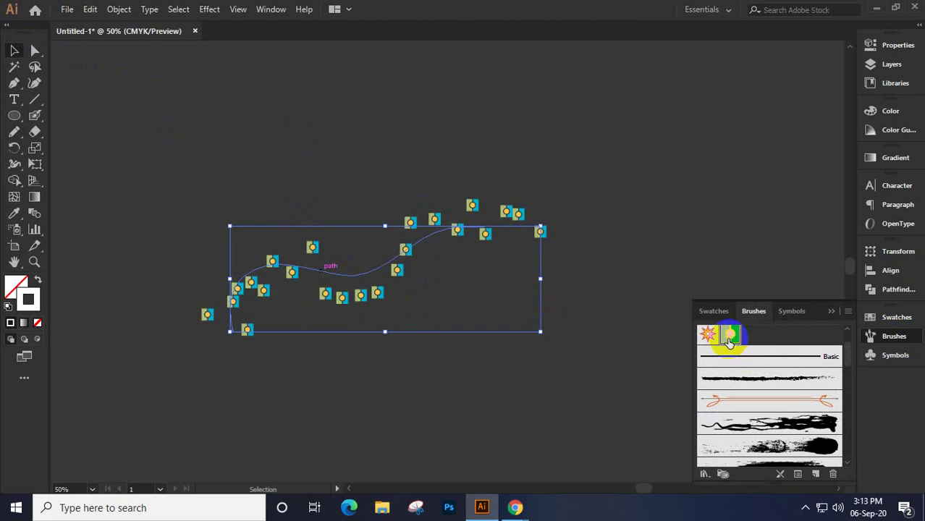
click(707, 336)
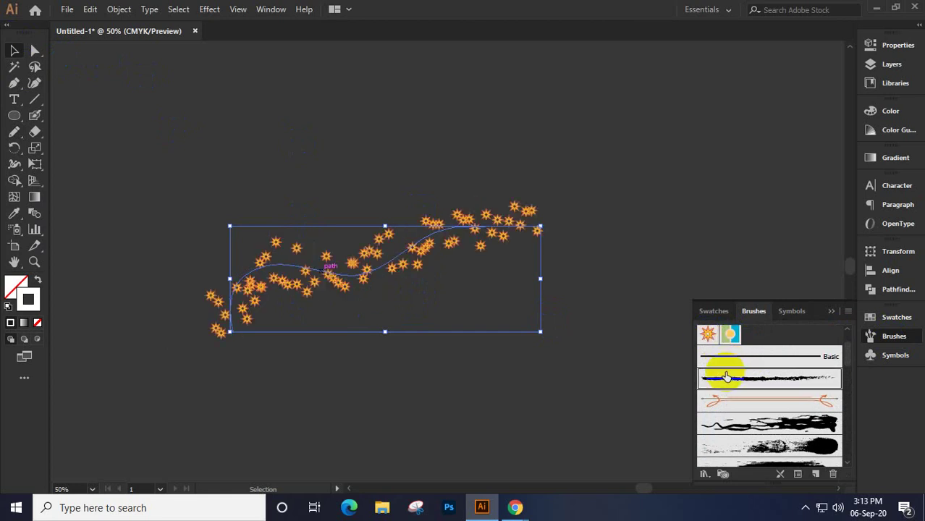
click(725, 376)
click(830, 310)
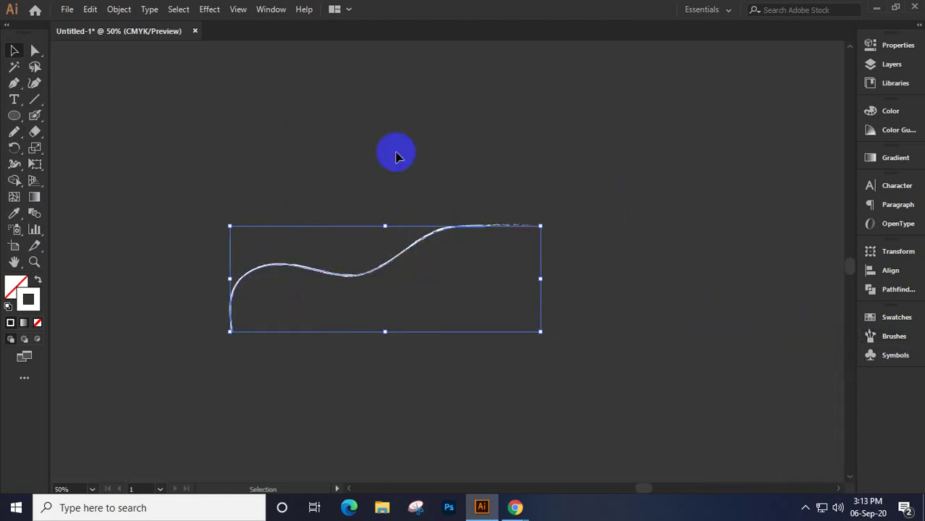
Delete the wavy path and draw a jagged, roughly vertical freehand path with the Pencil tool
click(237, 172)
mouse_move(255, 196)
mouse_down()
mouse_move(457, 384)
mouse_move(458, 370)
mouse_up()
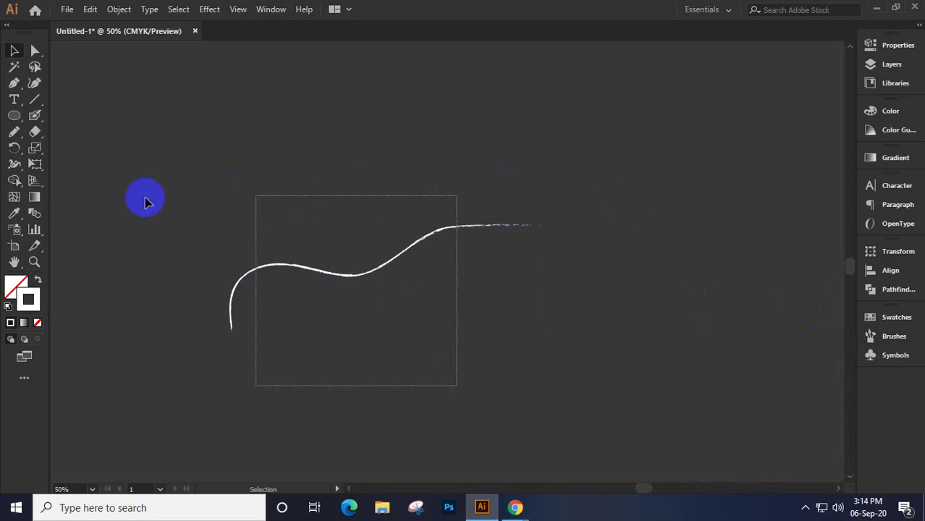
click(13, 133)
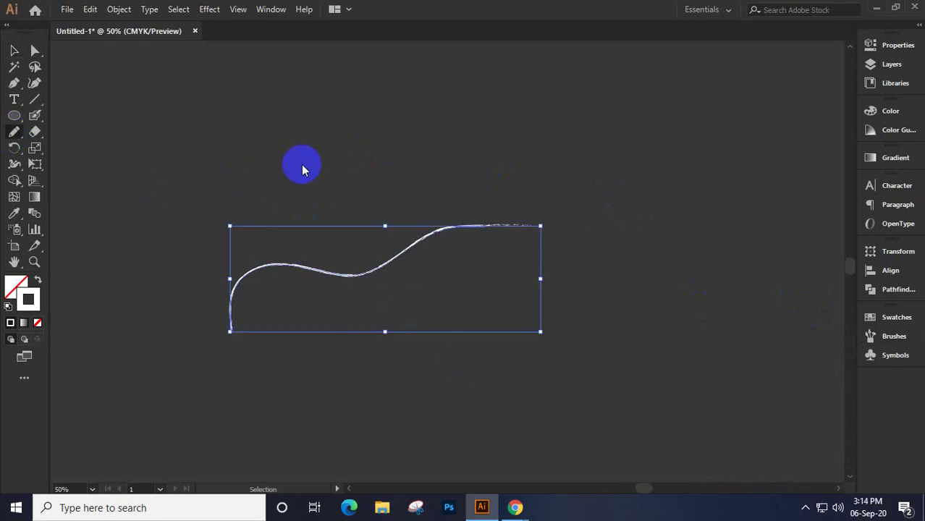
key(Delete)
mouse_move(311, 114)
mouse_down()
mouse_move(291, 133)
mouse_move(288, 183)
mouse_move(293, 209)
mouse_move(334, 222)
mouse_move(323, 245)
mouse_move(329, 290)
mouse_move(318, 316)
mouse_move(265, 304)
mouse_move(262, 330)
mouse_move(269, 396)
mouse_move(293, 440)
mouse_up()
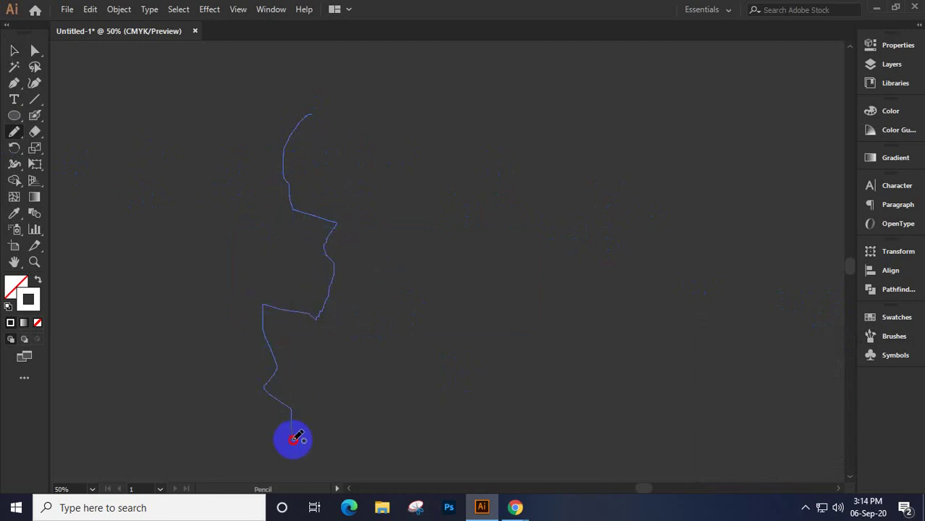
Place a duplicate of the jagged path beside the original, level with it
click(14, 51)
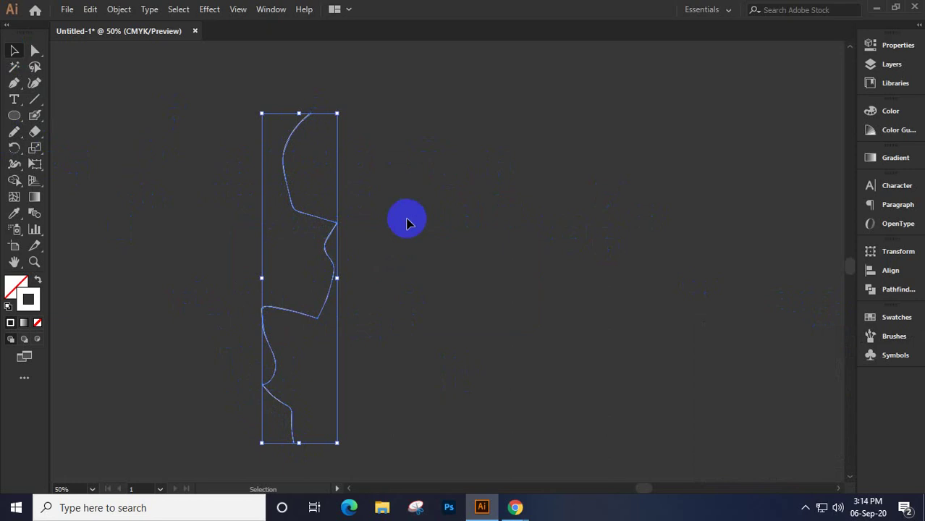
click(330, 96)
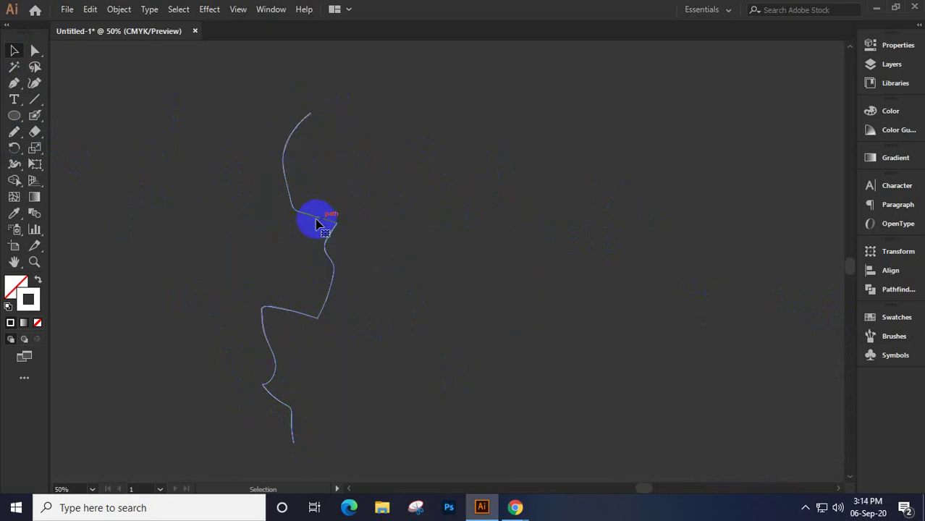
drag(317, 225, 496, 234)
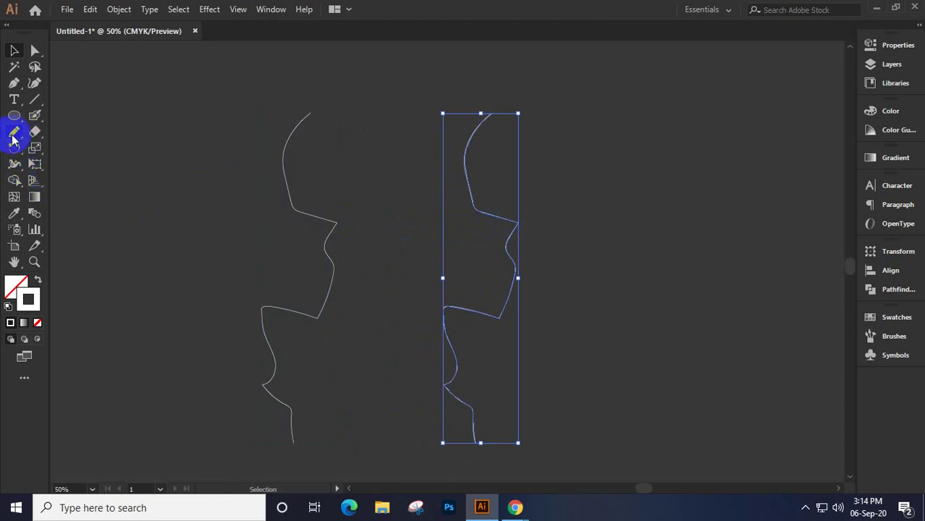
Use the Shaper tool to shift the duplicated path slightly by its upper straight segment and its sharp corner
click(12, 135)
drag(10, 141, 14, 137)
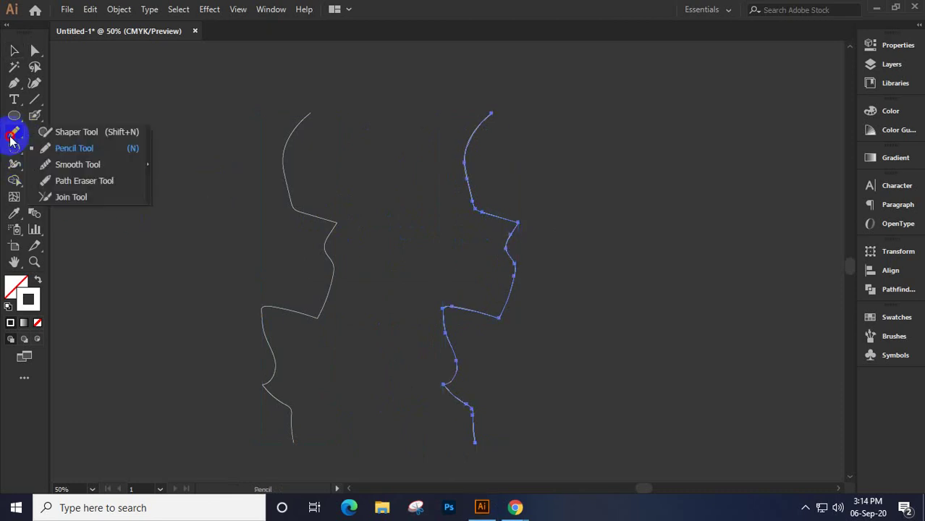
click(83, 133)
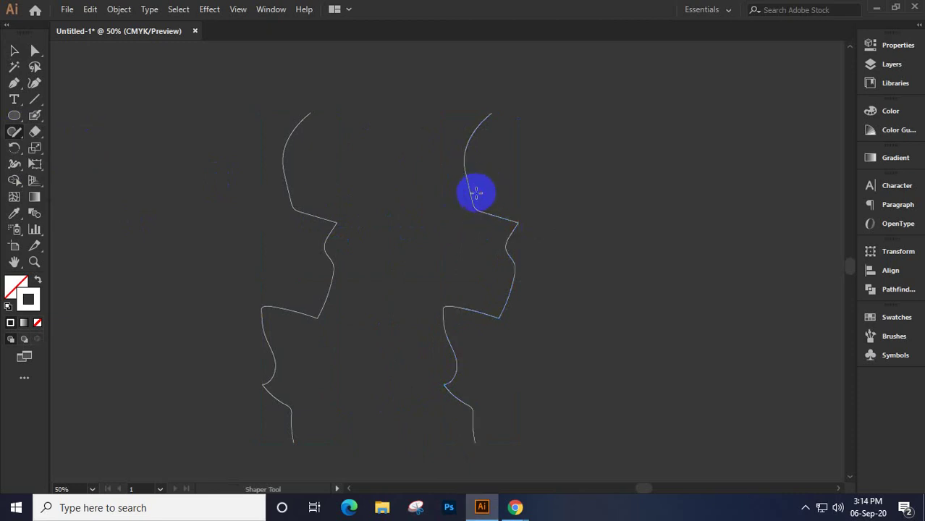
mouse_move(476, 192)
mouse_down()
mouse_move(474, 207)
mouse_move(503, 219)
mouse_up()
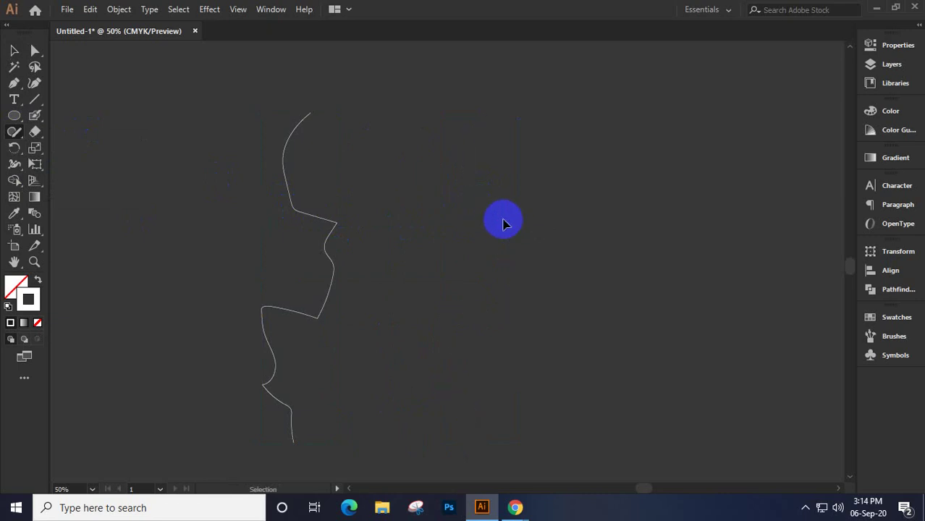
scroll(503, 220, up, 4)
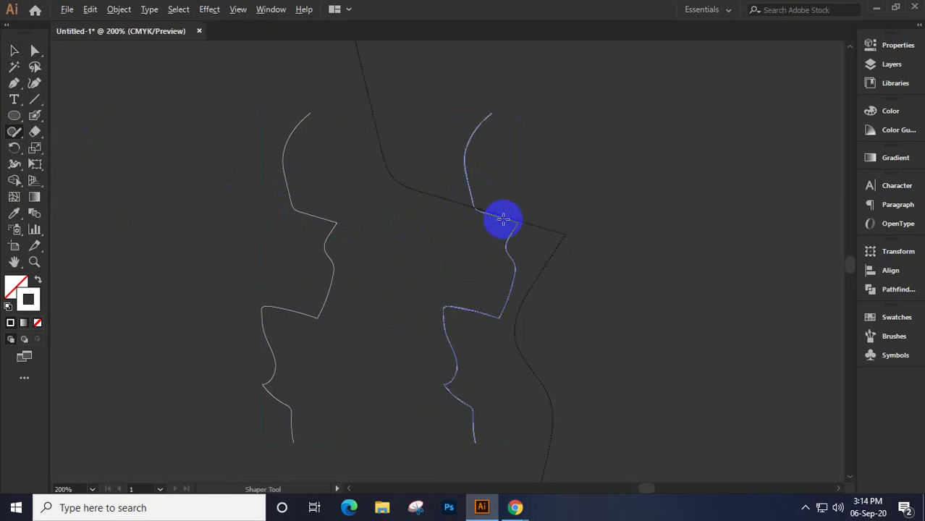
scroll(448, 198, up, 4)
click(439, 196)
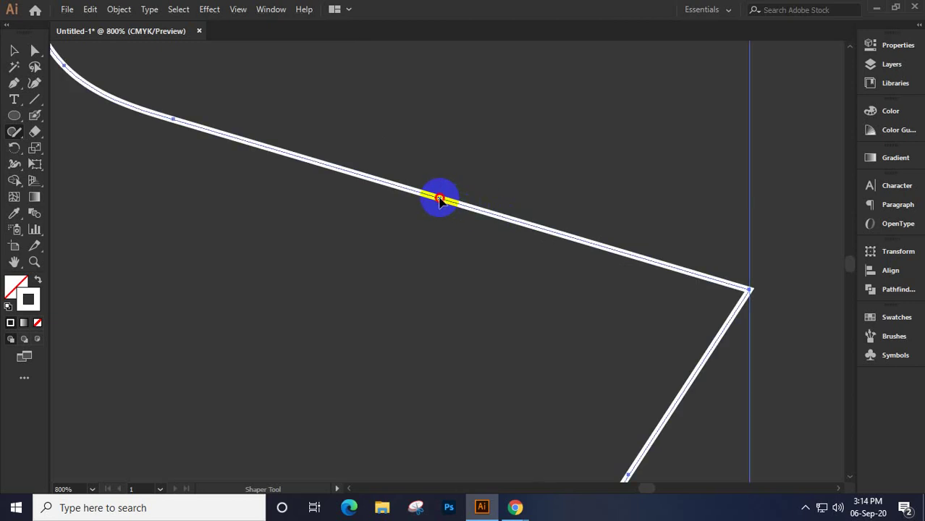
drag(439, 197, 453, 215)
click(453, 218)
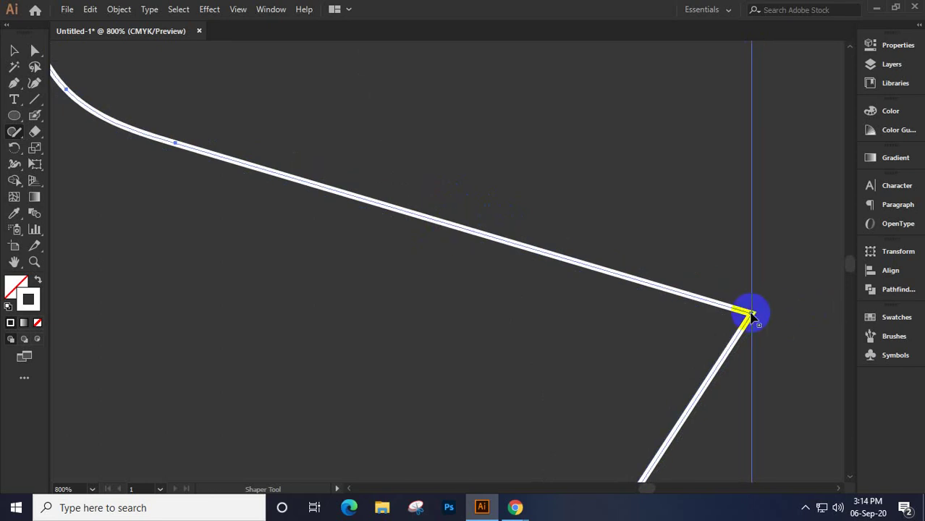
drag(752, 315, 722, 322)
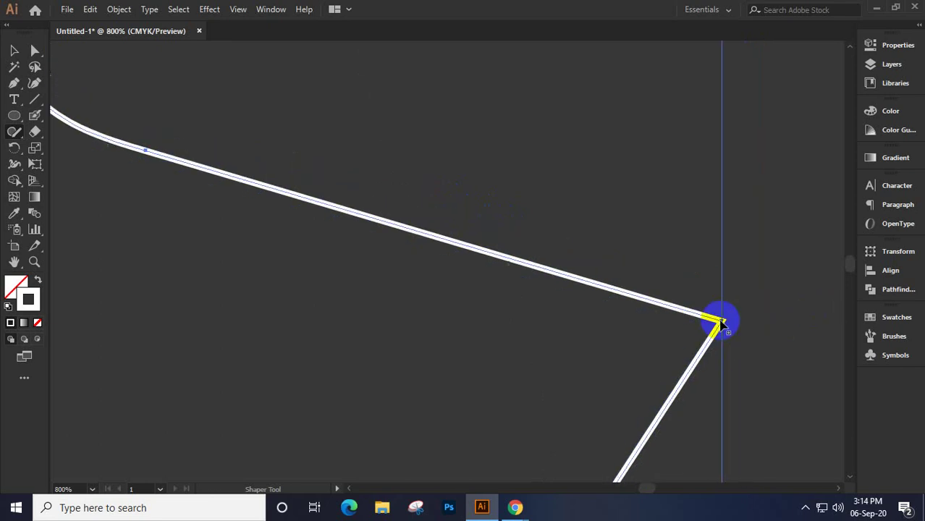
Move the duplicated path closer to the original with the Shaper tool, then nudge it by its upper curve anchor
scroll(722, 323, down, 4)
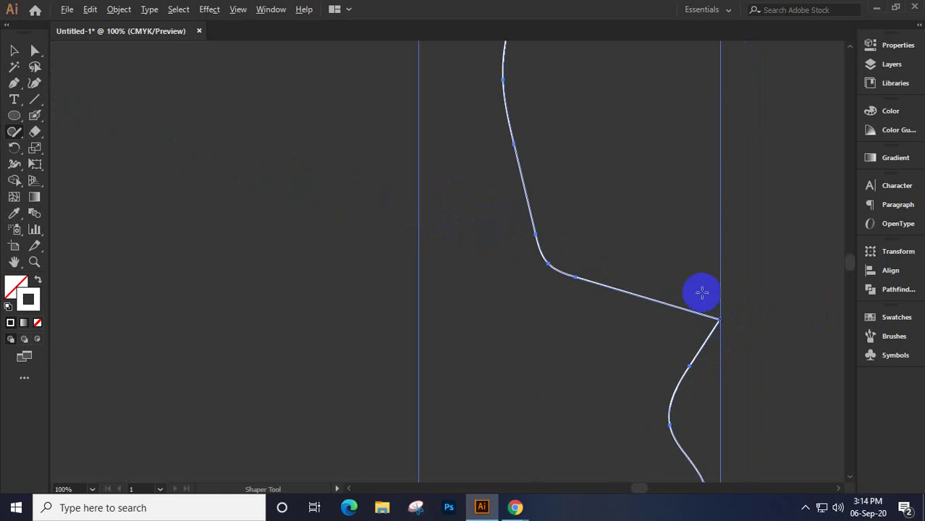
scroll(687, 286, down, 2)
drag(629, 266, 533, 227)
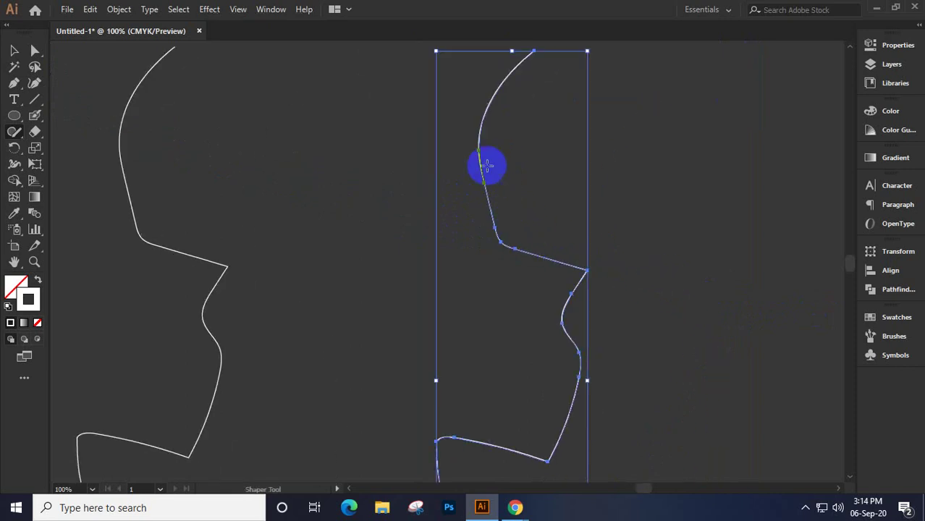
mouse_move(477, 149)
mouse_down()
mouse_move(481, 134)
mouse_move(485, 150)
mouse_up()
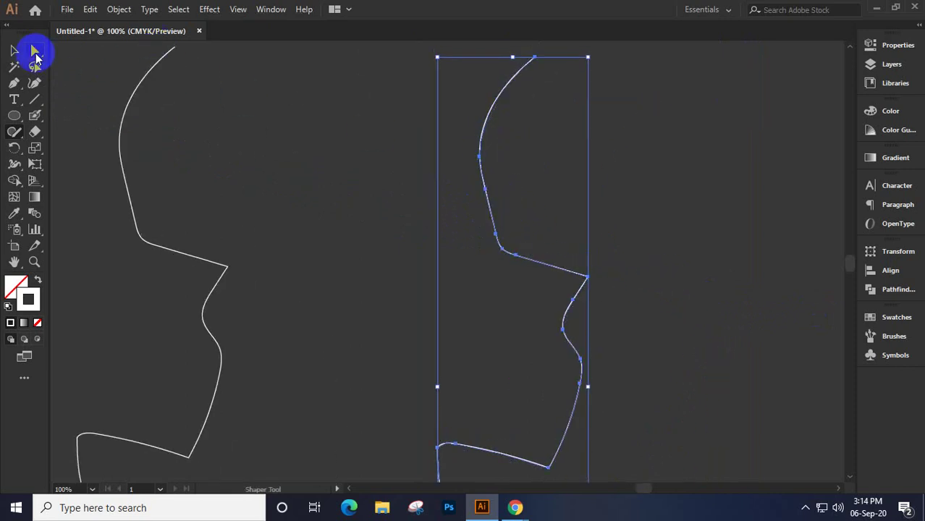
Use Direct Selection to pull the upper curve's anchor on the duplicated path outward and reshape the curve
click(34, 49)
click(209, 99)
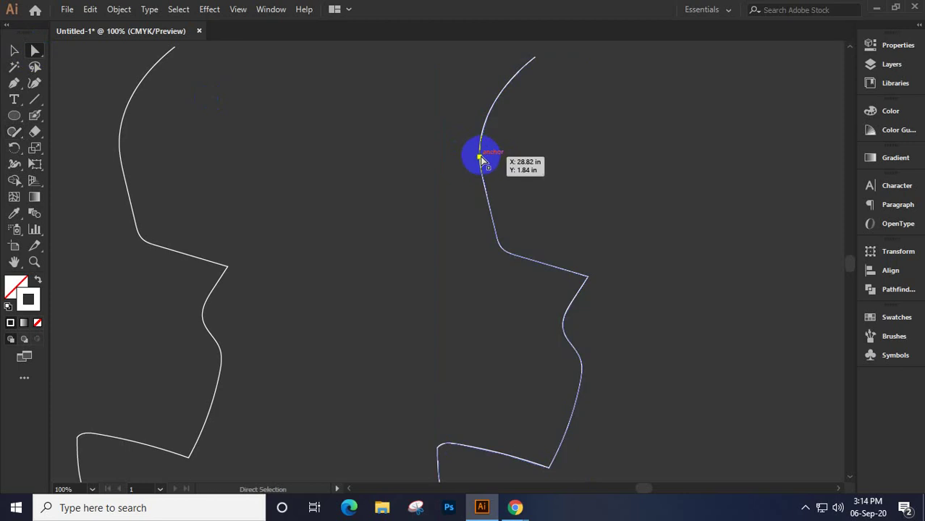
mouse_move(480, 158)
mouse_down()
mouse_move(491, 173)
mouse_move(479, 147)
mouse_move(467, 154)
mouse_up()
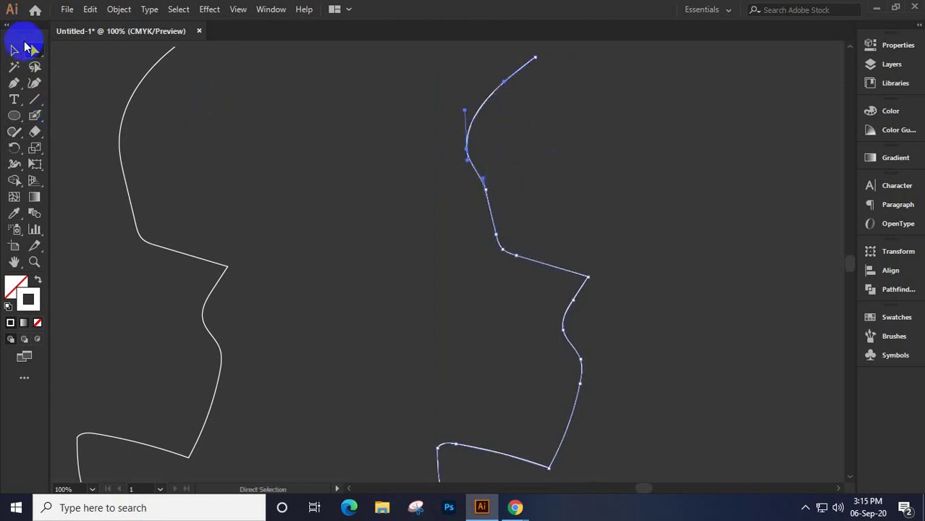
Select the duplicated path and round its sharp middle corners with the Smooth tool
click(15, 50)
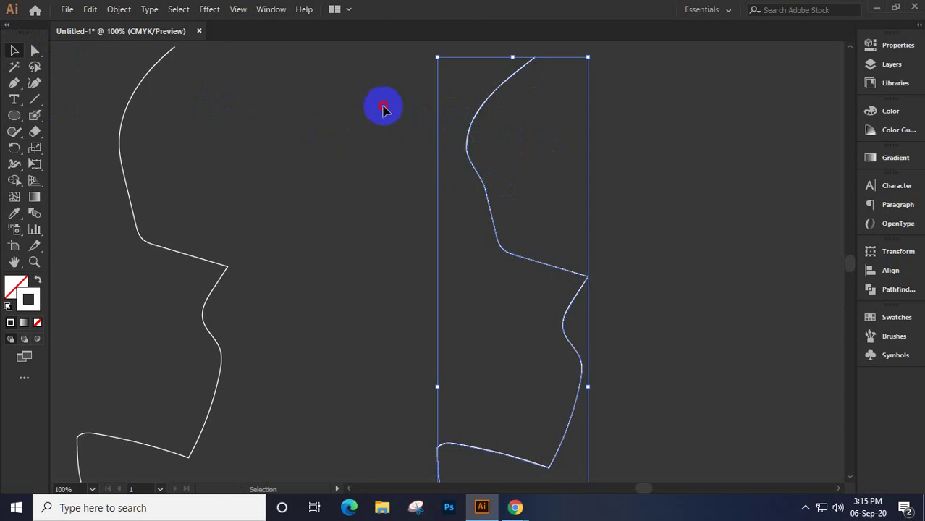
drag(384, 108, 548, 222)
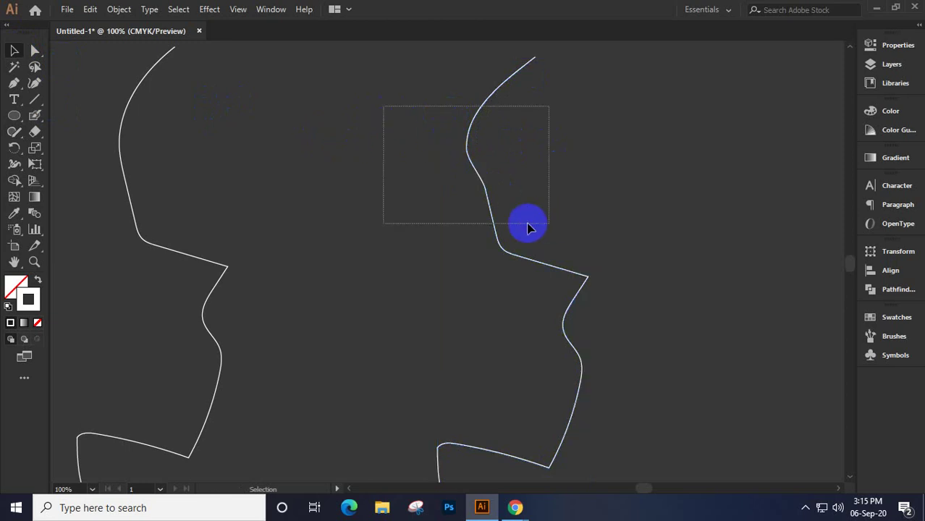
click(13, 134)
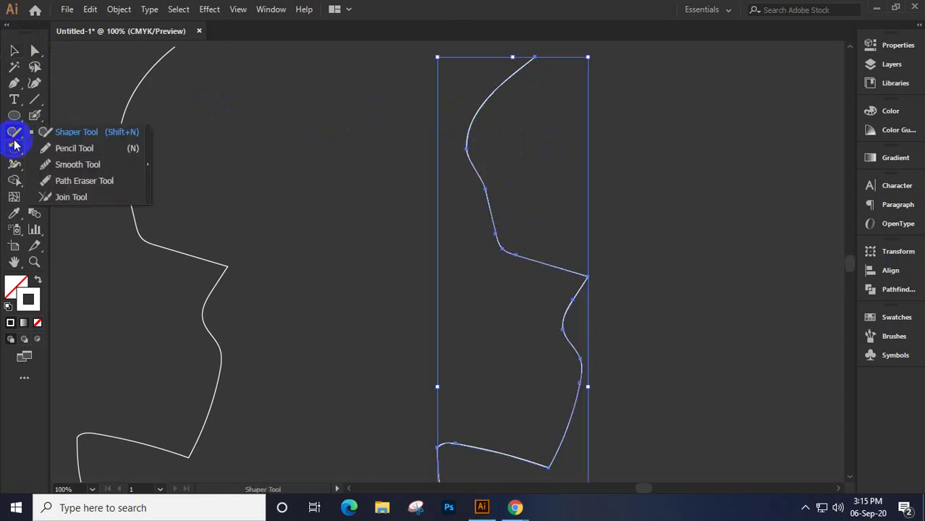
click(78, 165)
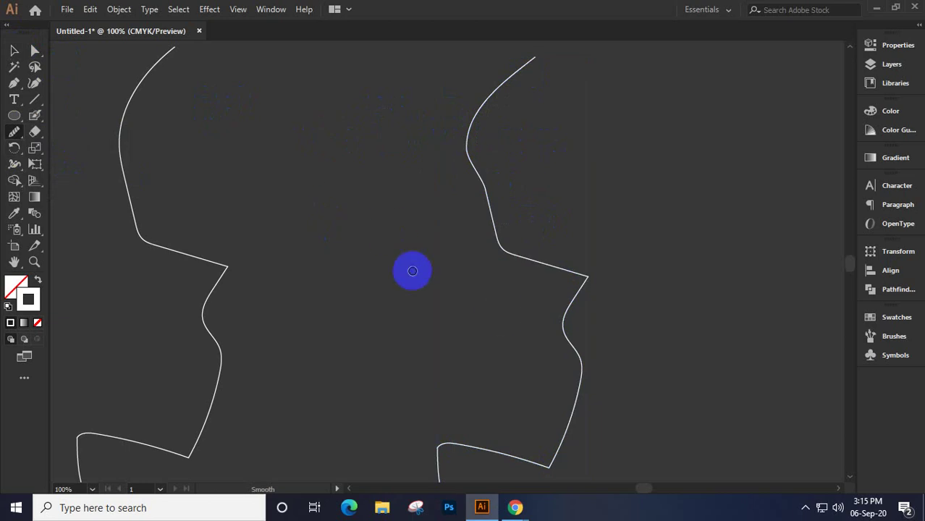
scroll(501, 315, down, 1)
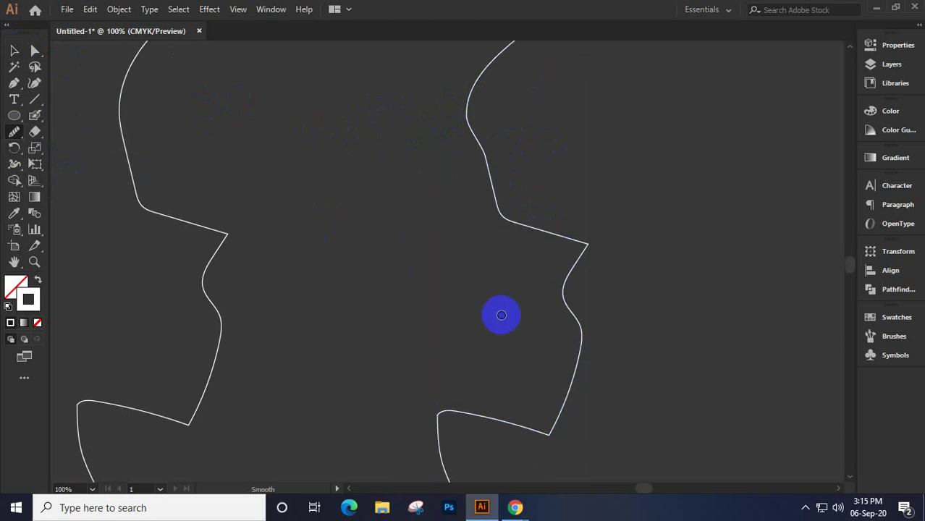
scroll(500, 314, down, 1)
scroll(485, 295, right, 3)
scroll(485, 295, down, 2)
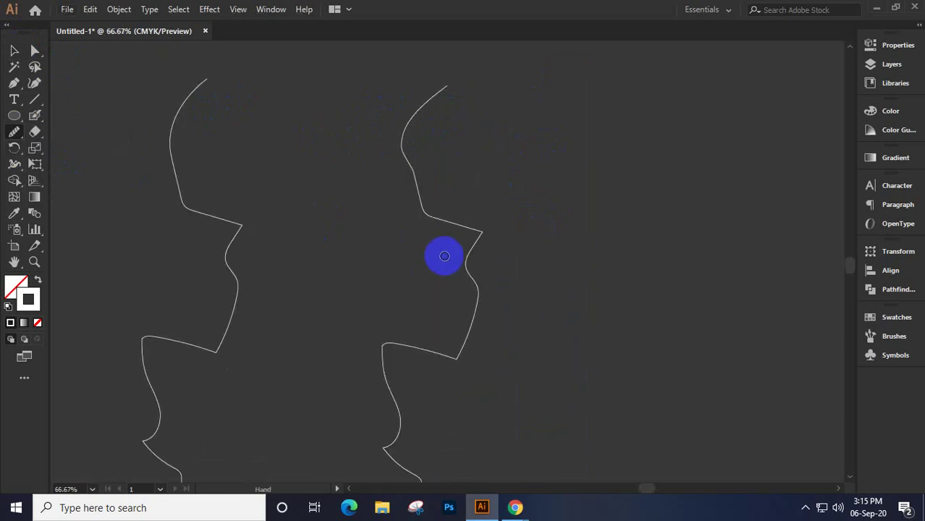
click(14, 50)
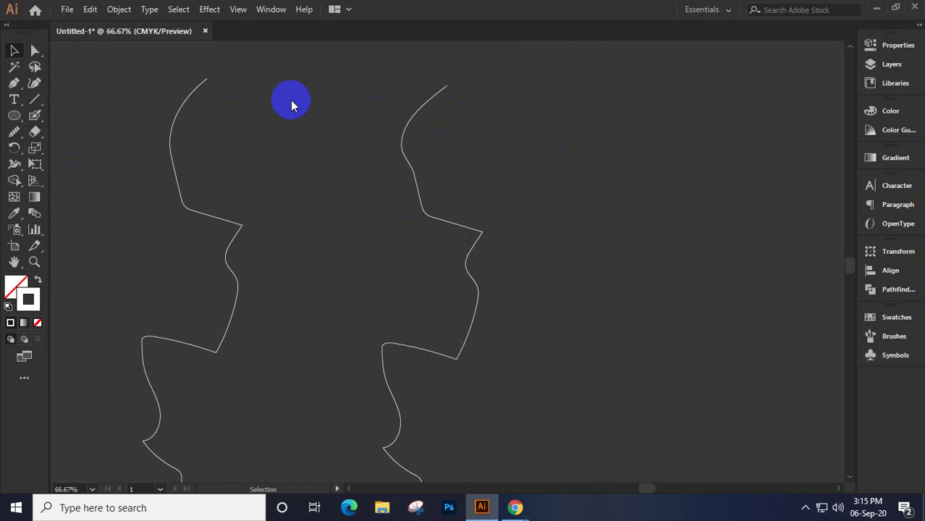
drag(331, 100, 513, 259)
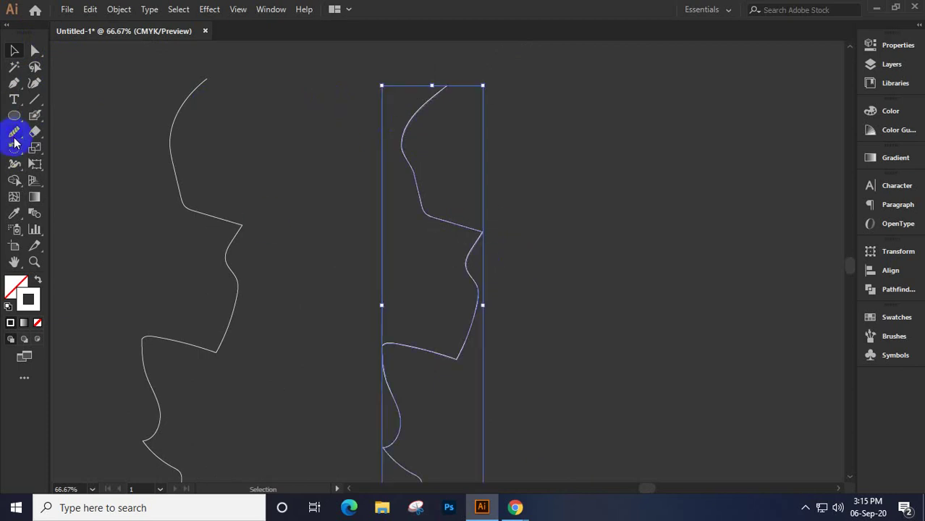
click(14, 133)
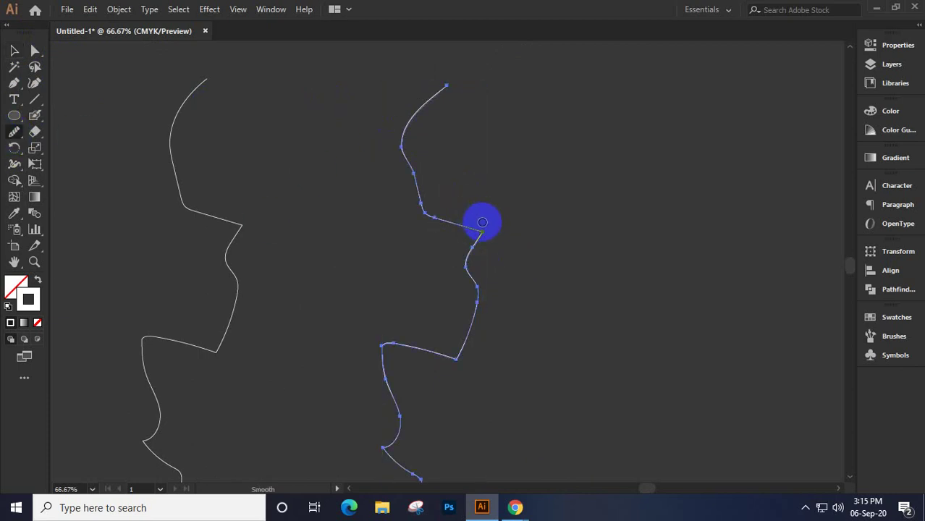
mouse_move(472, 254)
mouse_down()
mouse_move(488, 231)
mouse_move(466, 262)
mouse_move(483, 229)
mouse_move(468, 256)
mouse_move(458, 242)
mouse_move(468, 218)
mouse_move(476, 269)
mouse_move(472, 228)
mouse_move(463, 226)
mouse_move(484, 265)
mouse_move(458, 221)
mouse_move(479, 255)
mouse_move(485, 225)
mouse_move(469, 276)
mouse_move(476, 228)
mouse_move(468, 296)
mouse_move(477, 316)
mouse_move(471, 251)
mouse_move(478, 320)
mouse_move(455, 339)
mouse_move(472, 327)
mouse_move(454, 361)
mouse_move(427, 373)
mouse_move(465, 356)
mouse_move(428, 362)
mouse_move(470, 352)
mouse_move(416, 367)
mouse_move(471, 355)
mouse_move(413, 364)
mouse_move(462, 343)
mouse_move(472, 352)
mouse_move(427, 365)
mouse_move(387, 342)
mouse_move(374, 378)
mouse_move(400, 400)
mouse_move(393, 338)
mouse_move(382, 368)
mouse_move(403, 425)
mouse_move(389, 421)
mouse_move(394, 433)
mouse_move(390, 398)
mouse_move(384, 430)
mouse_move(387, 398)
mouse_move(388, 438)
mouse_move(384, 390)
mouse_move(385, 431)
mouse_move(388, 388)
mouse_move(400, 446)
mouse_move(375, 384)
mouse_move(423, 459)
mouse_move(421, 411)
mouse_move(429, 481)
mouse_move(392, 391)
mouse_move(428, 467)
mouse_move(401, 417)
mouse_up()
Smooth the lower notch and the upper bend of the duplicated path
scroll(396, 411, down, 2)
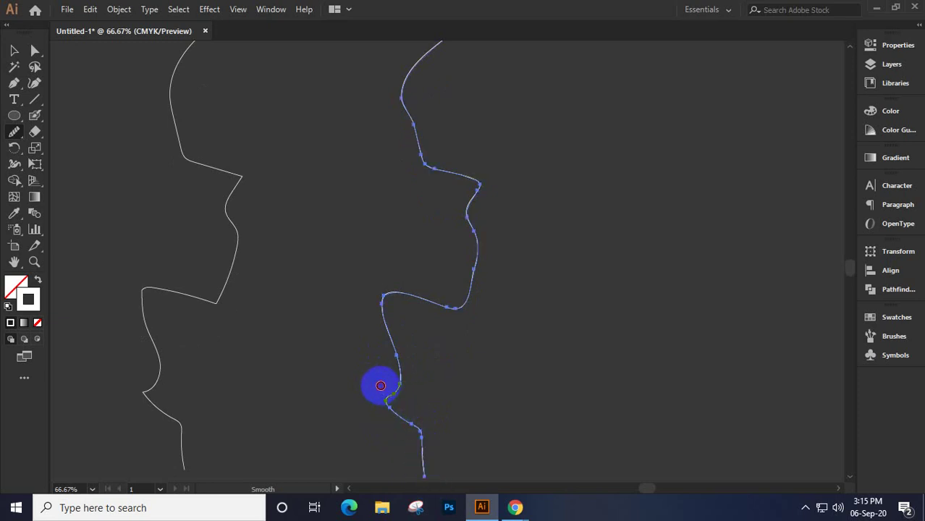
mouse_move(380, 386)
mouse_down()
mouse_move(436, 472)
mouse_move(390, 384)
mouse_move(438, 477)
mouse_move(402, 414)
mouse_move(448, 479)
mouse_move(382, 274)
mouse_move(387, 373)
mouse_move(409, 192)
mouse_move(396, 128)
mouse_move(424, 220)
mouse_move(425, 179)
mouse_move(392, 132)
mouse_move(438, 229)
mouse_move(400, 131)
mouse_move(427, 219)
mouse_move(399, 145)
mouse_move(431, 209)
mouse_move(437, 200)
mouse_move(397, 133)
mouse_move(436, 240)
mouse_move(382, 132)
mouse_move(447, 236)
mouse_move(392, 144)
mouse_move(440, 252)
mouse_move(396, 165)
mouse_move(349, 151)
mouse_move(400, 143)
mouse_move(459, 249)
mouse_move(392, 159)
mouse_move(466, 249)
mouse_move(489, 246)
mouse_move(477, 230)
mouse_move(474, 248)
mouse_move(484, 238)
mouse_move(452, 301)
mouse_move(474, 215)
mouse_move(473, 343)
mouse_move(485, 233)
mouse_move(426, 382)
mouse_move(475, 196)
mouse_move(432, 406)
mouse_move(481, 293)
mouse_move(450, 382)
mouse_move(471, 324)
mouse_move(440, 368)
mouse_move(457, 346)
mouse_move(413, 355)
mouse_move(471, 350)
mouse_move(387, 339)
mouse_move(467, 360)
mouse_move(392, 327)
mouse_move(467, 357)
mouse_move(419, 390)
mouse_move(463, 221)
mouse_move(453, 332)
mouse_move(464, 235)
mouse_move(472, 312)
mouse_move(411, 379)
mouse_move(457, 289)
mouse_move(443, 367)
mouse_move(406, 380)
mouse_up()
scroll(387, 369, up, 2)
Move the smoothed path close beside the original jagged path and deselect it to compare the two
click(13, 50)
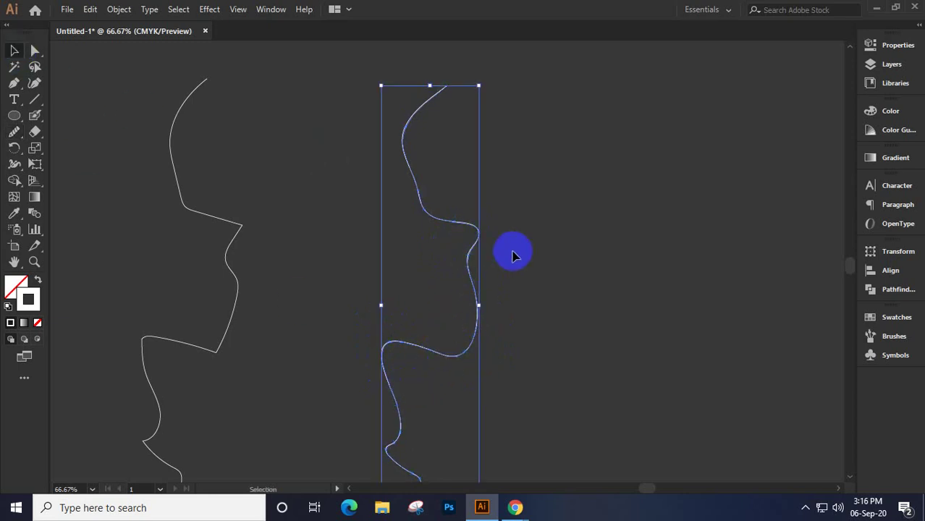
drag(471, 222, 309, 254)
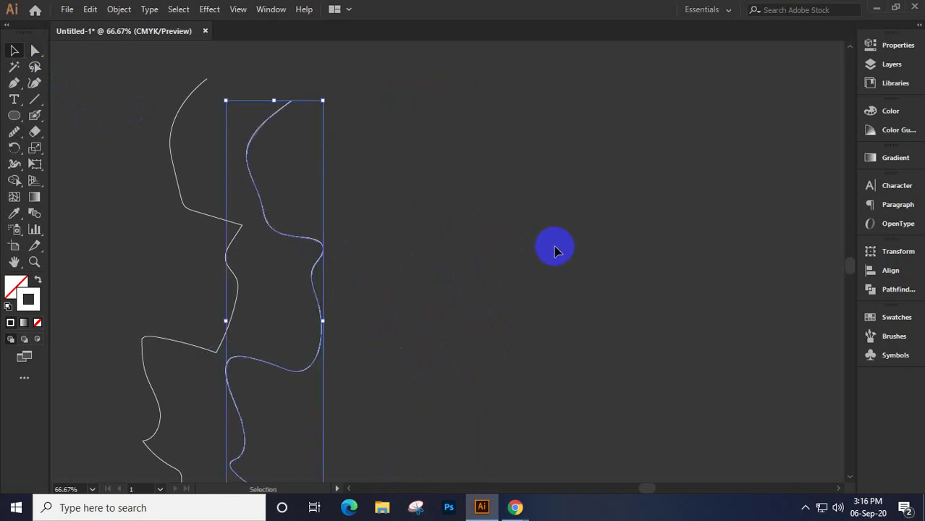
click(416, 309)
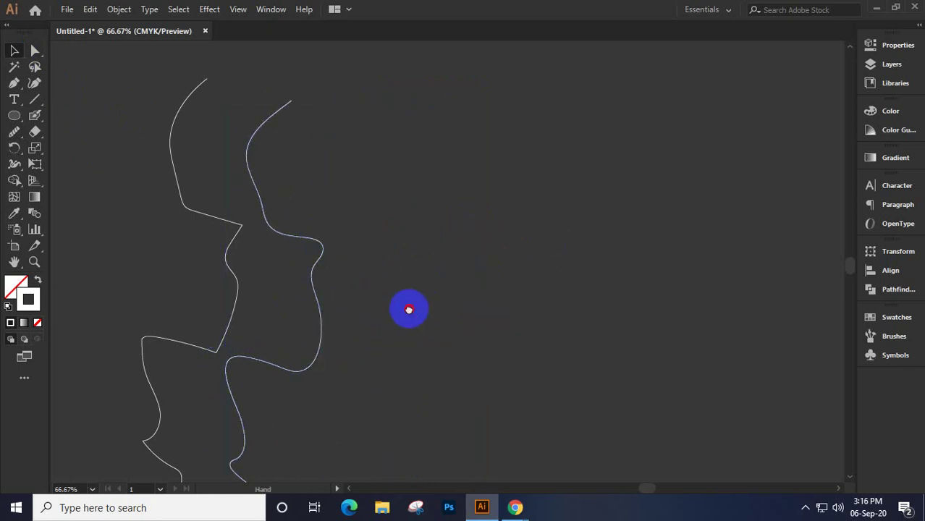
drag(409, 308, 462, 254)
scroll(461, 255, down, 1)
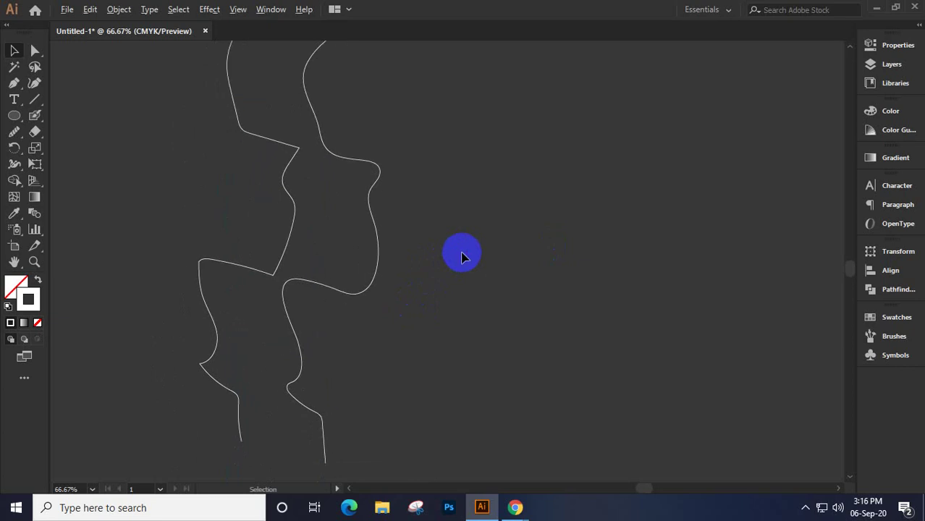
alt+scroll(462, 255, down, 1)
drag(452, 254, 440, 285)
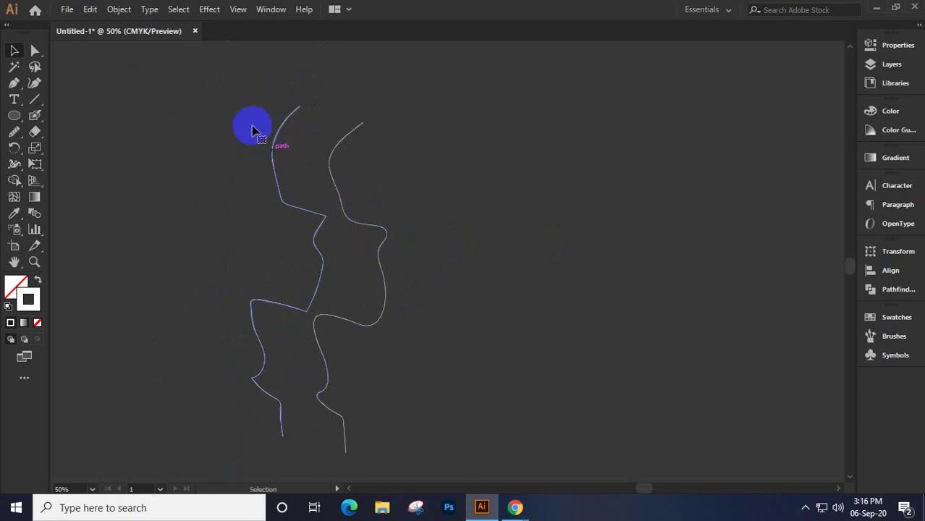
Select both paths and erase the middle and lower stretches of the jagged path with the Path Eraser tool
click(285, 167)
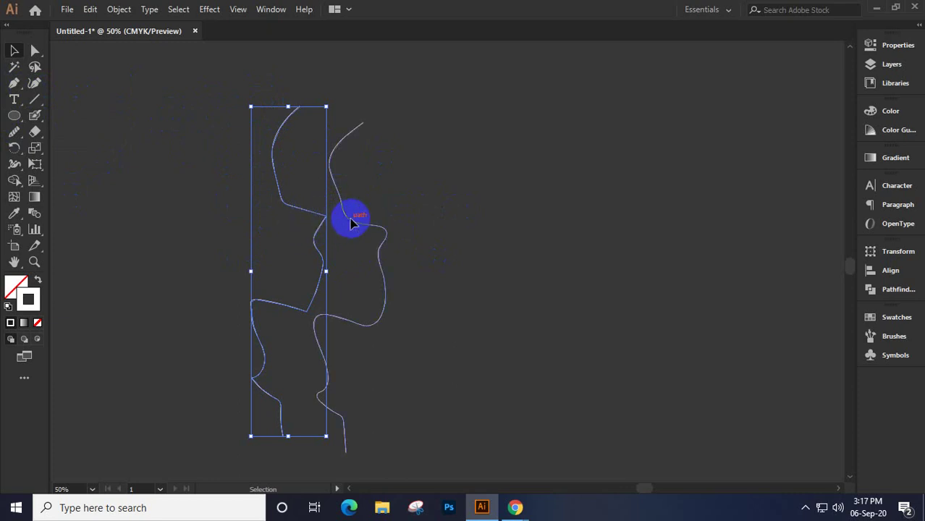
drag(195, 118, 450, 330)
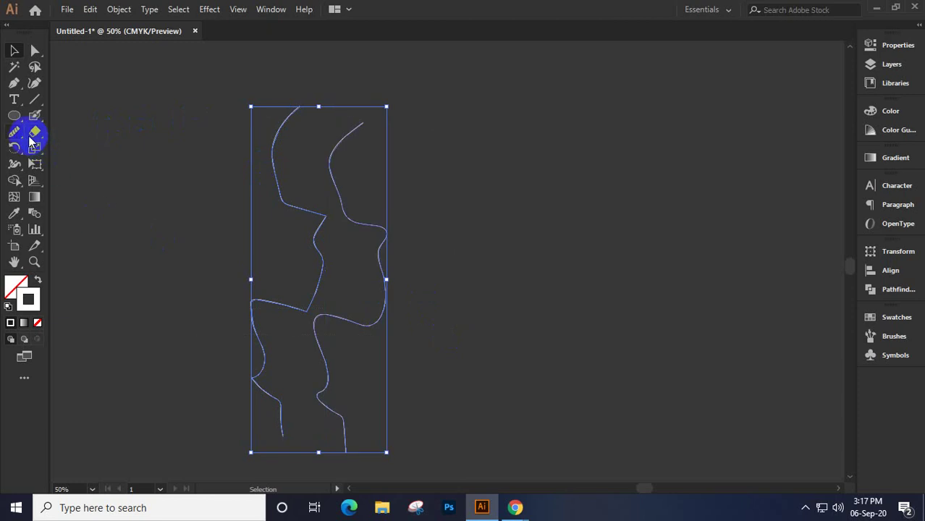
click(13, 133)
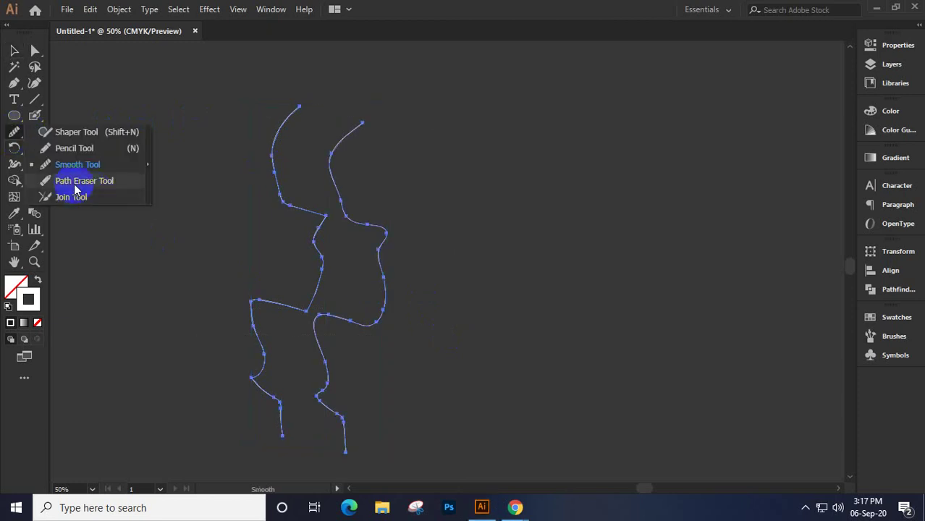
click(79, 181)
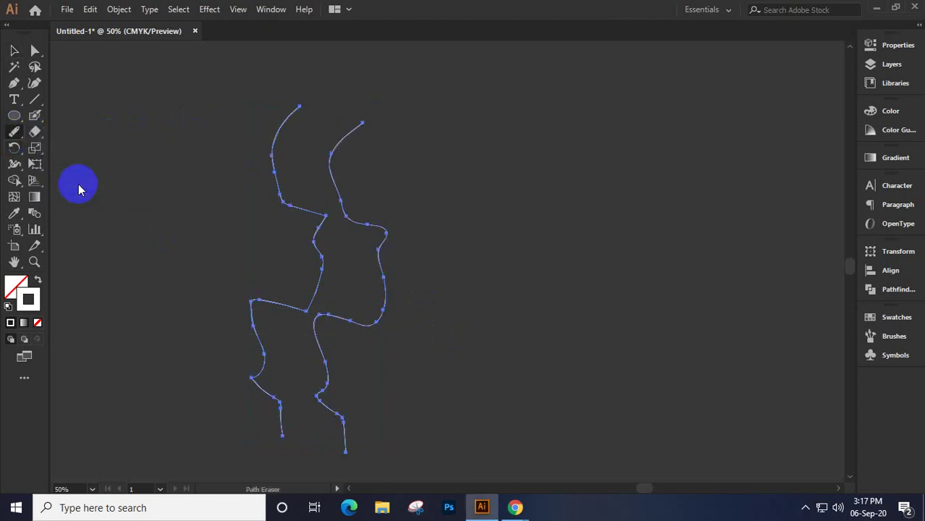
drag(316, 230, 330, 218)
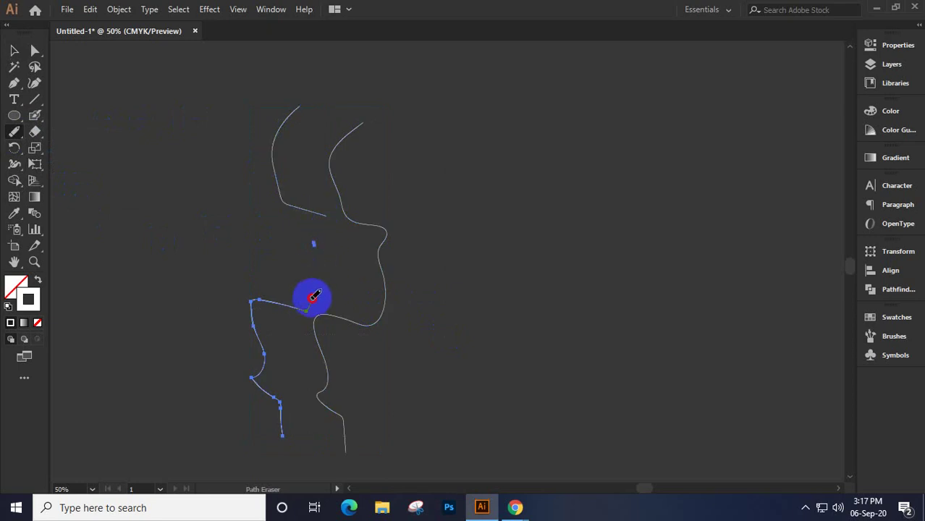
mouse_move(296, 319)
mouse_down()
mouse_move(312, 251)
mouse_move(293, 304)
mouse_move(261, 297)
mouse_move(288, 371)
mouse_move(254, 407)
mouse_move(309, 409)
mouse_move(275, 388)
mouse_move(279, 396)
mouse_up()
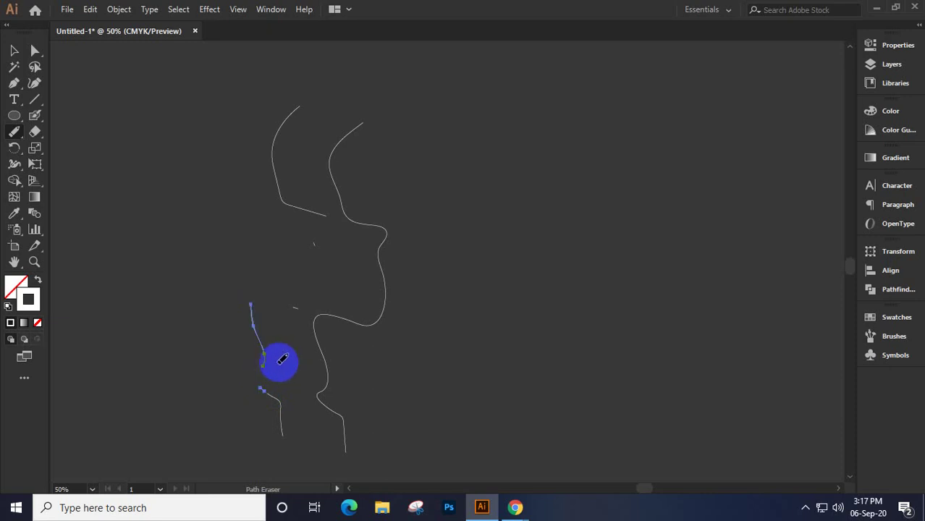
mouse_move(266, 314)
mouse_down()
mouse_move(306, 326)
mouse_move(248, 305)
mouse_move(261, 364)
mouse_move(283, 343)
mouse_up()
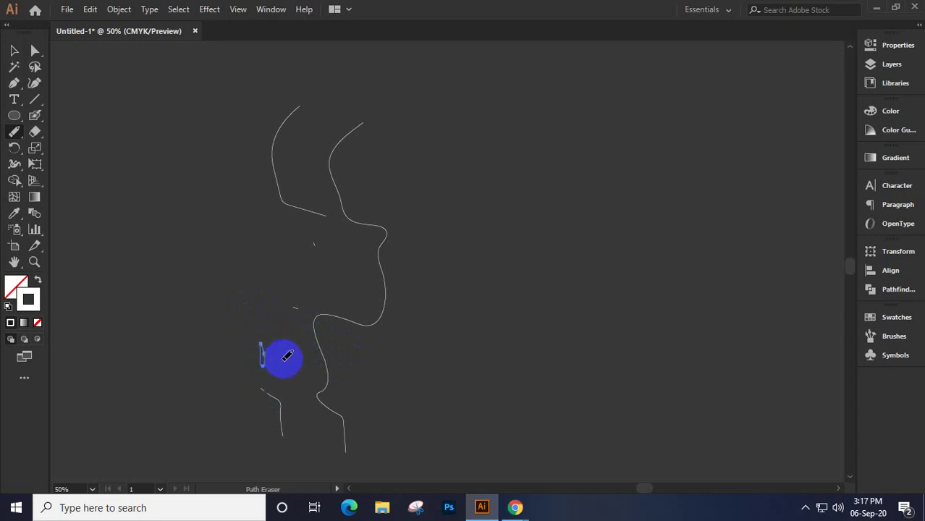
drag(287, 356, 310, 341)
Select the smoothed path and all leftover fragments of the jagged path and delete them
click(36, 66)
click(13, 52)
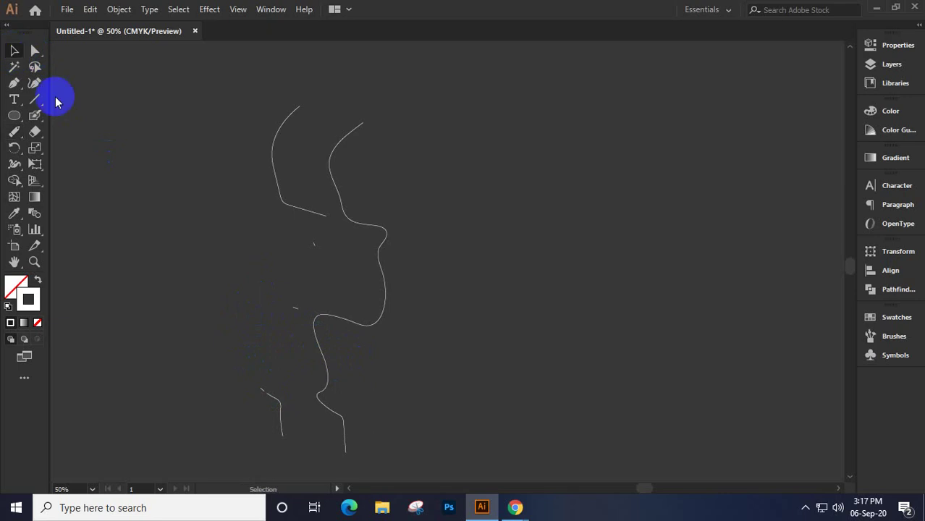
mouse_move(194, 103)
mouse_down()
mouse_move(450, 500)
mouse_move(392, 259)
mouse_up()
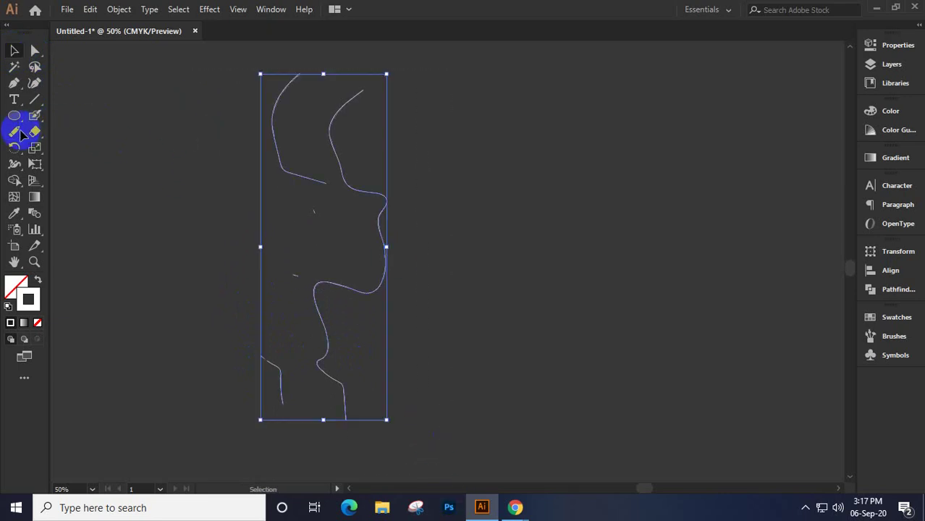
key(Delete)
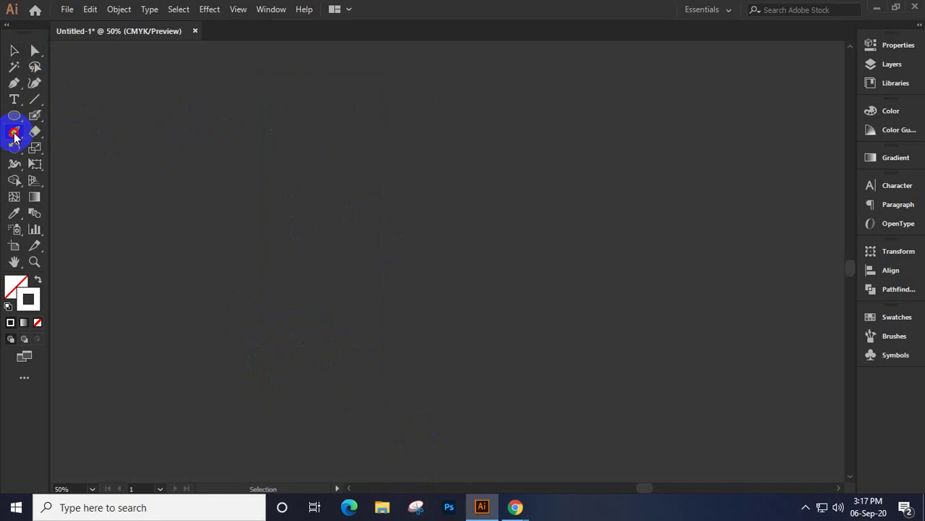
Draw a wavy, almost closed outline with the Pencil tool and connect its open lower ends with the Join tool
drag(15, 136, 73, 147)
mouse_move(336, 343)
mouse_down()
mouse_move(306, 288)
mouse_move(328, 186)
mouse_move(532, 136)
mouse_move(663, 152)
mouse_move(730, 127)
mouse_move(708, 194)
mouse_move(746, 254)
mouse_move(378, 298)
mouse_up()
drag(360, 334, 363, 342)
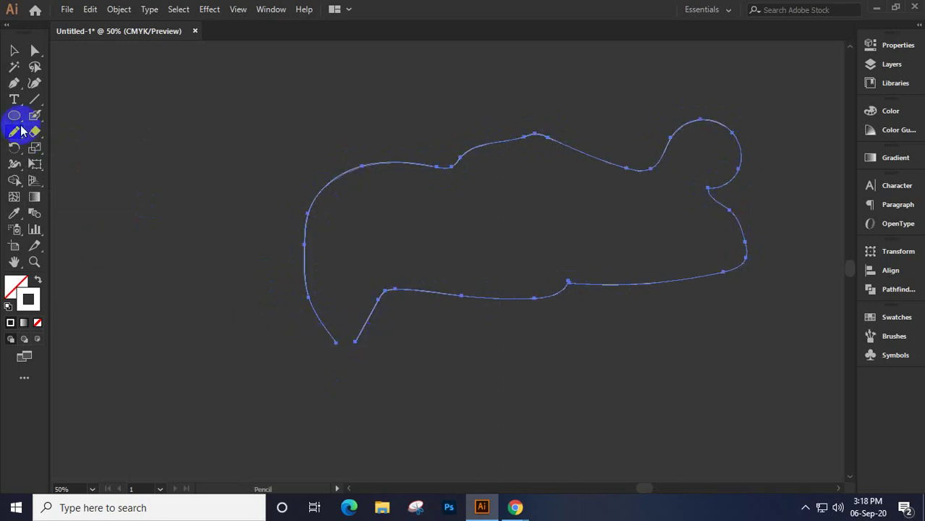
drag(15, 139, 81, 202)
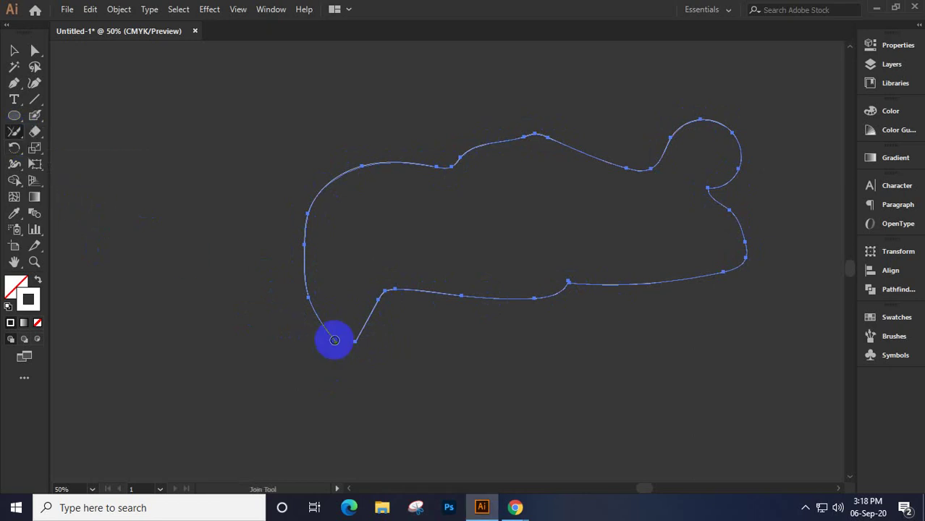
mouse_move(359, 341)
mouse_down()
mouse_move(356, 367)
mouse_move(373, 331)
mouse_up()
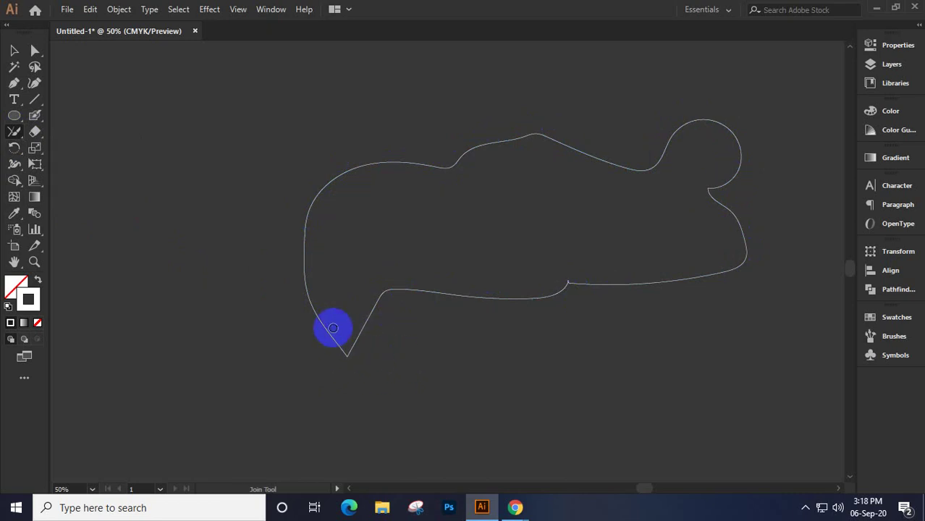
Smooth the outline's lower pointed corner and adjoining edge with the Smooth tool, and delete the whole outline
click(14, 51)
drag(295, 308, 381, 370)
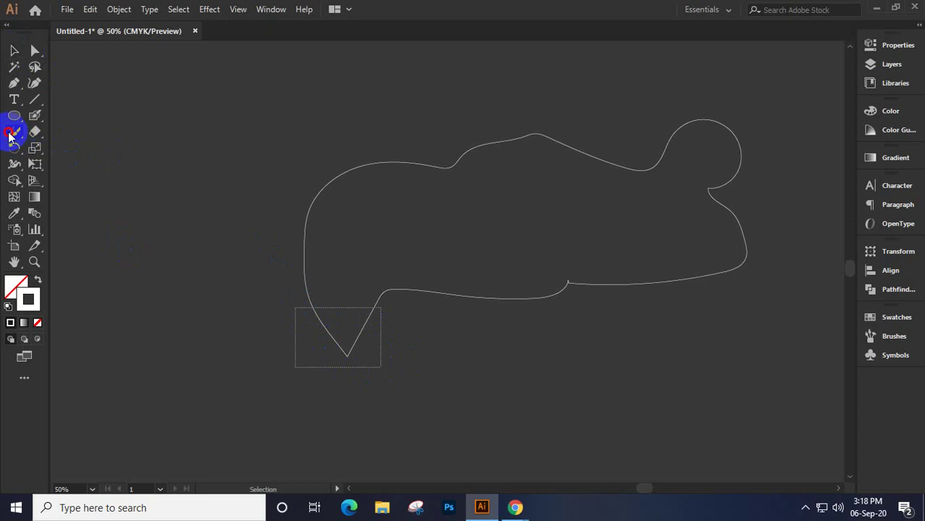
mouse_move(9, 135)
mouse_down()
mouse_move(90, 147)
mouse_move(90, 162)
mouse_up()
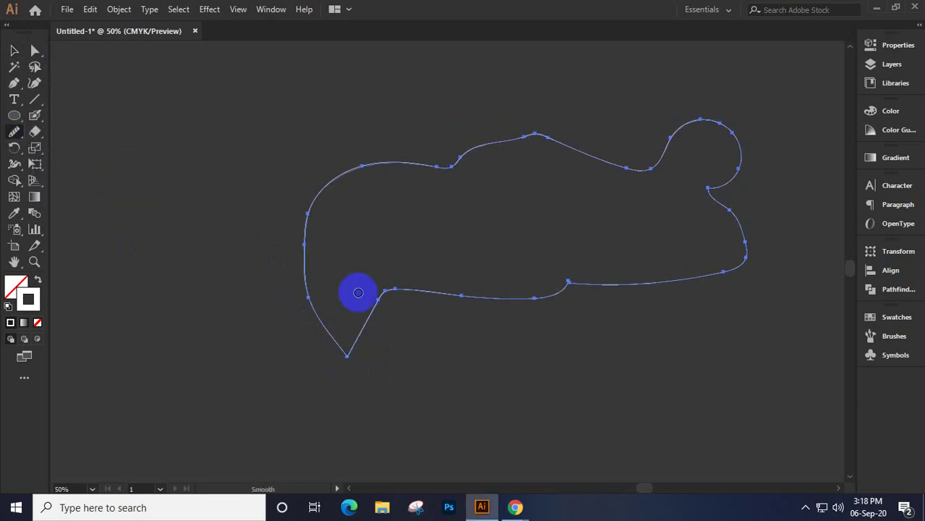
mouse_move(358, 293)
mouse_down()
mouse_move(332, 344)
mouse_move(378, 355)
mouse_move(330, 356)
mouse_move(374, 356)
mouse_move(347, 356)
mouse_move(363, 322)
mouse_move(349, 359)
mouse_move(360, 336)
mouse_move(358, 351)
mouse_move(344, 349)
mouse_move(365, 347)
mouse_move(348, 356)
mouse_move(372, 326)
mouse_move(347, 355)
mouse_move(371, 317)
mouse_move(358, 348)
mouse_move(343, 344)
mouse_move(363, 336)
mouse_move(343, 347)
mouse_move(378, 307)
mouse_move(358, 291)
mouse_up()
click(13, 51)
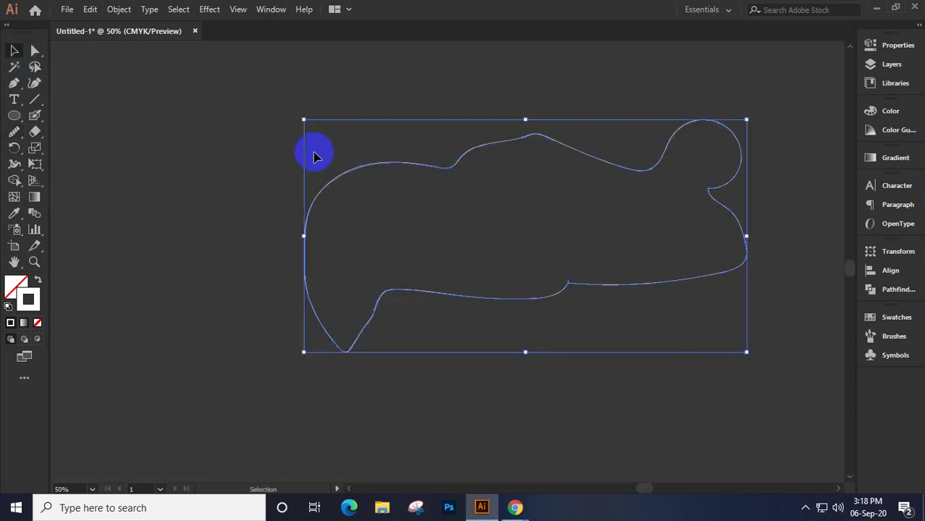
key(Delete)
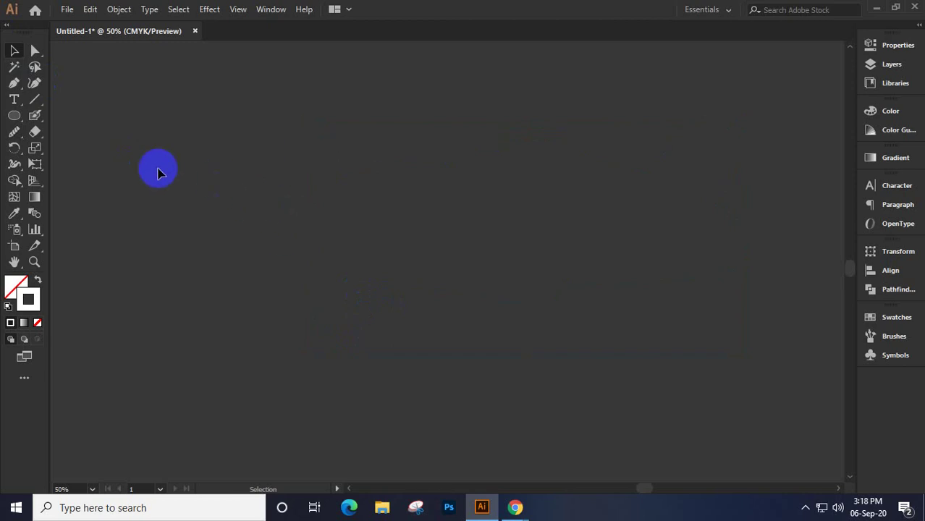
Draw a rectangle on the empty canvas with the Rectangle tool
key(shift+e)
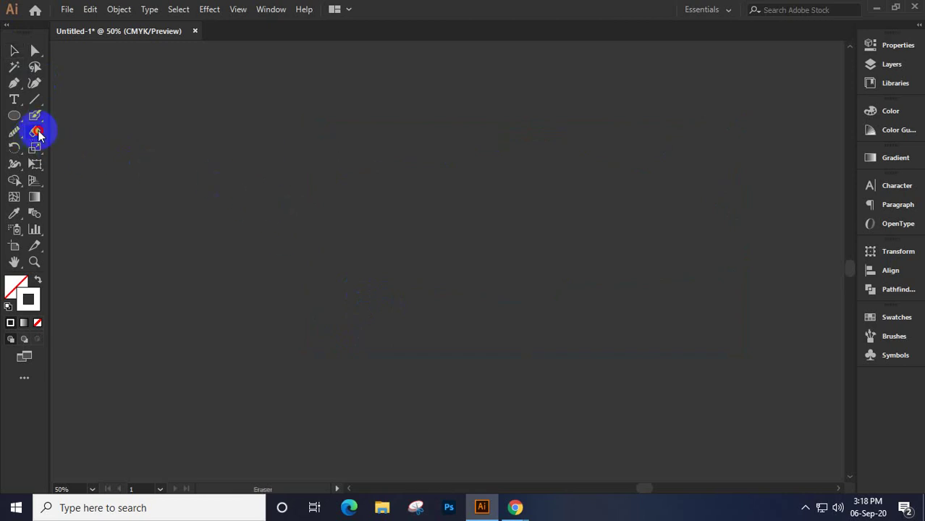
click(38, 133)
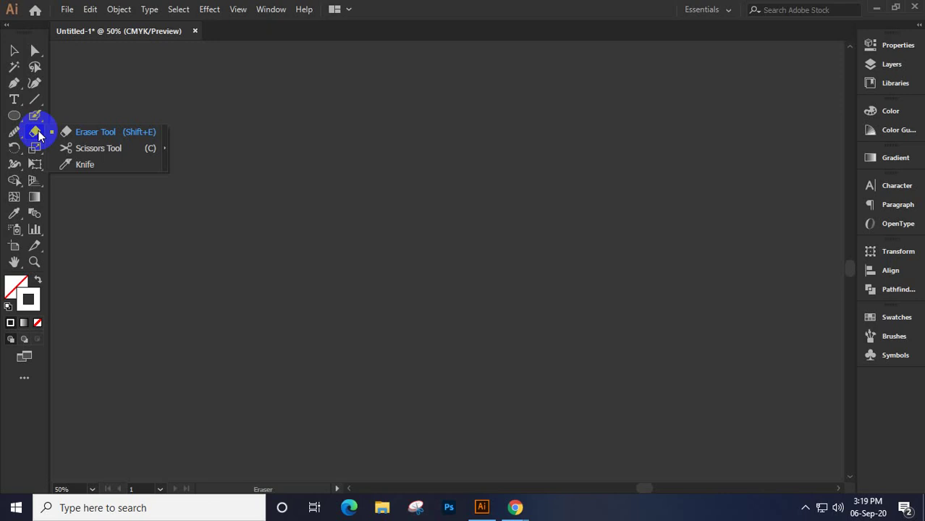
click(14, 116)
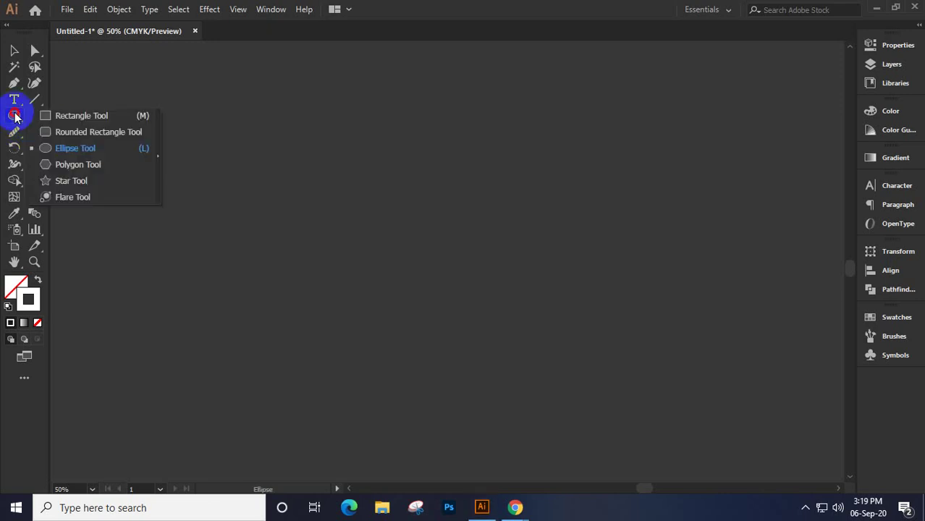
click(76, 116)
mouse_move(149, 127)
mouse_down()
mouse_move(273, 255)
mouse_move(309, 266)
mouse_move(320, 263)
mouse_move(318, 246)
mouse_move(325, 256)
mouse_up()
click(14, 50)
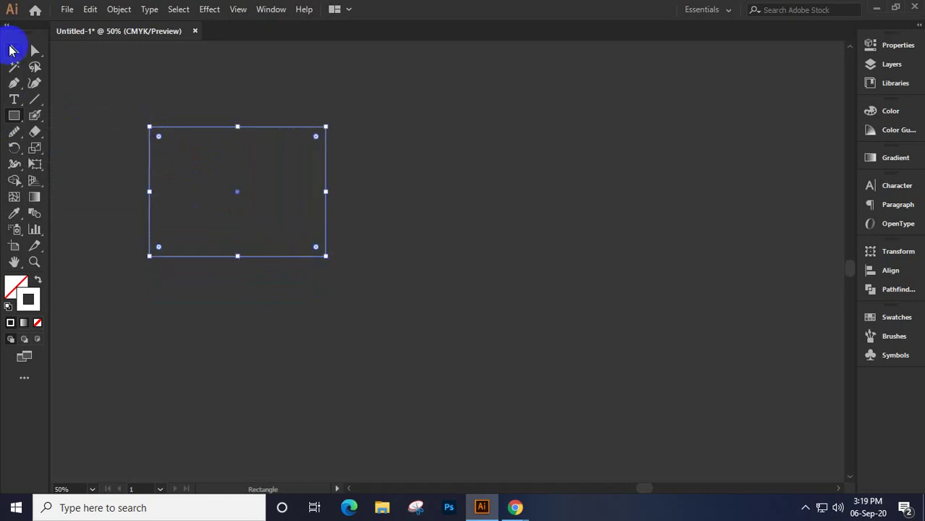
Give the rectangle a light blue fill of C 46.27, M 1.57, Y 0, K 0 and remove its stroke
click(26, 288)
click(10, 323)
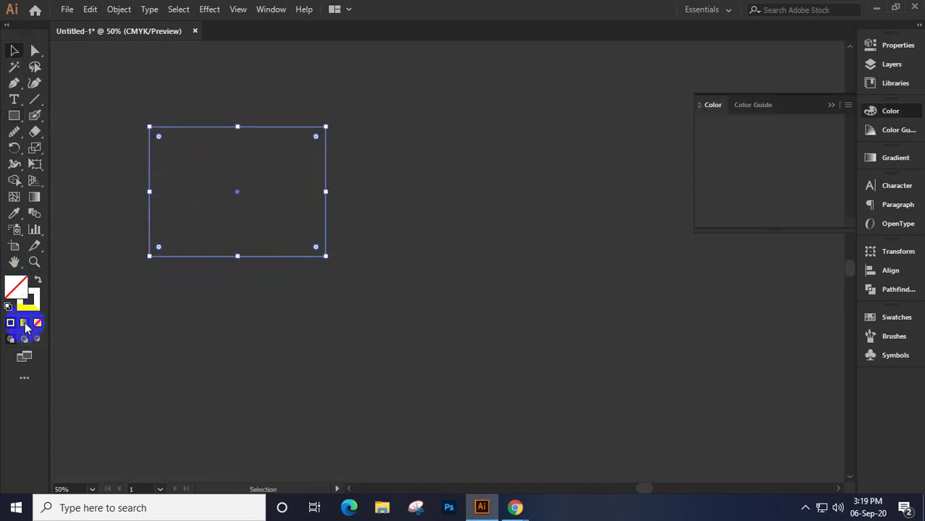
click(831, 106)
click(275, 231)
drag(275, 231, 283, 258)
scroll(282, 258, up, 1)
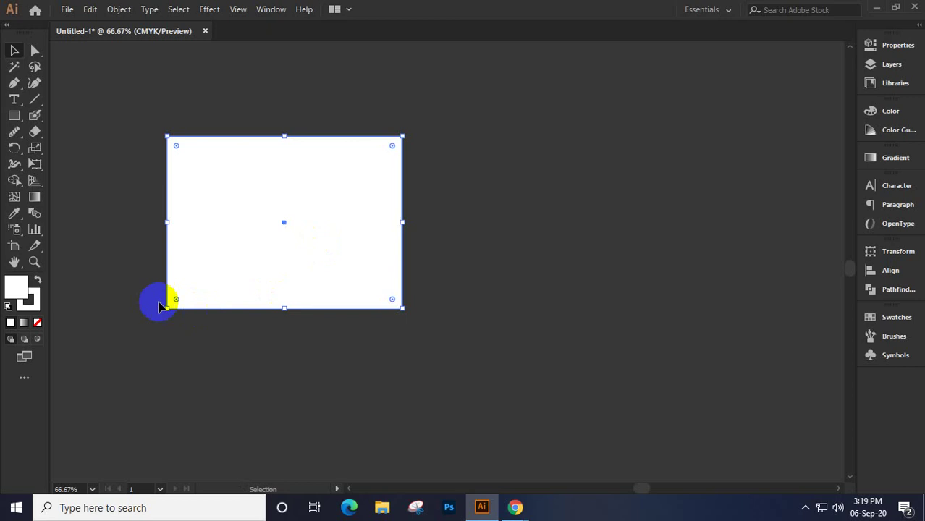
click(37, 305)
click(37, 322)
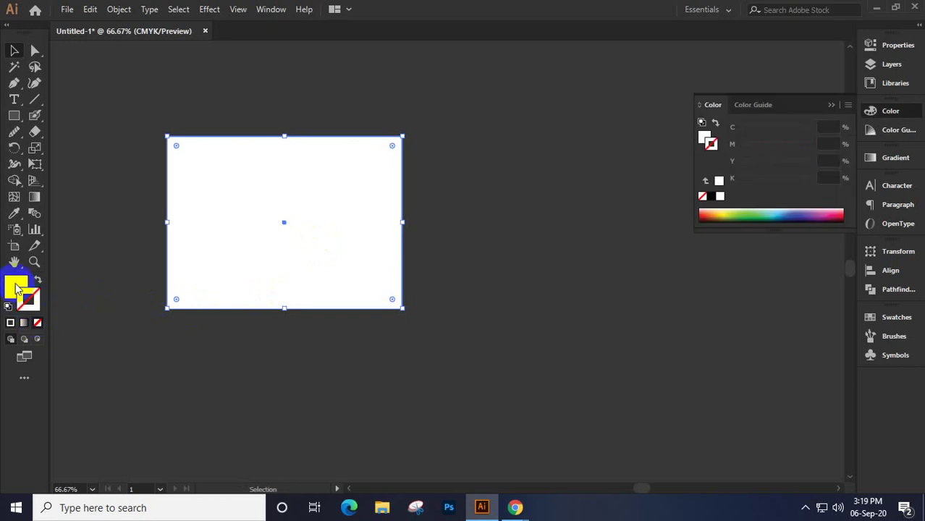
click(14, 287)
click(819, 211)
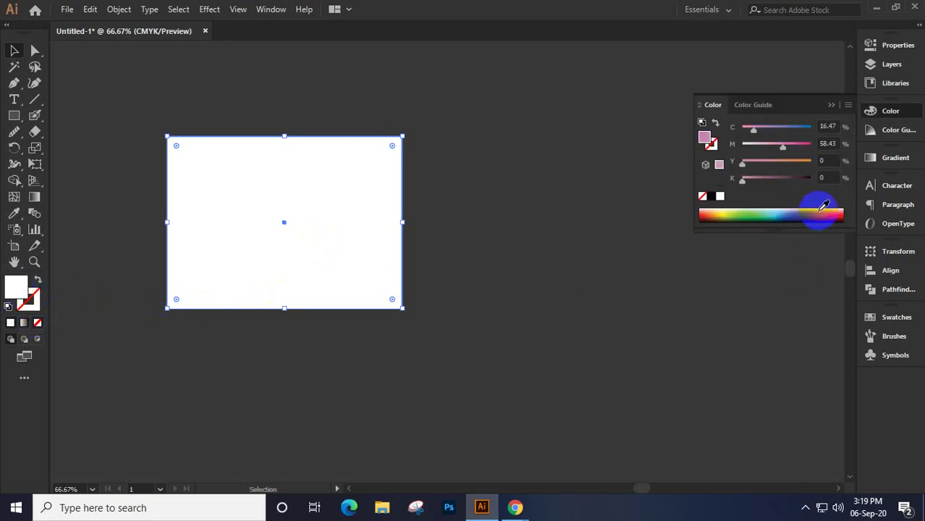
click(778, 211)
click(830, 105)
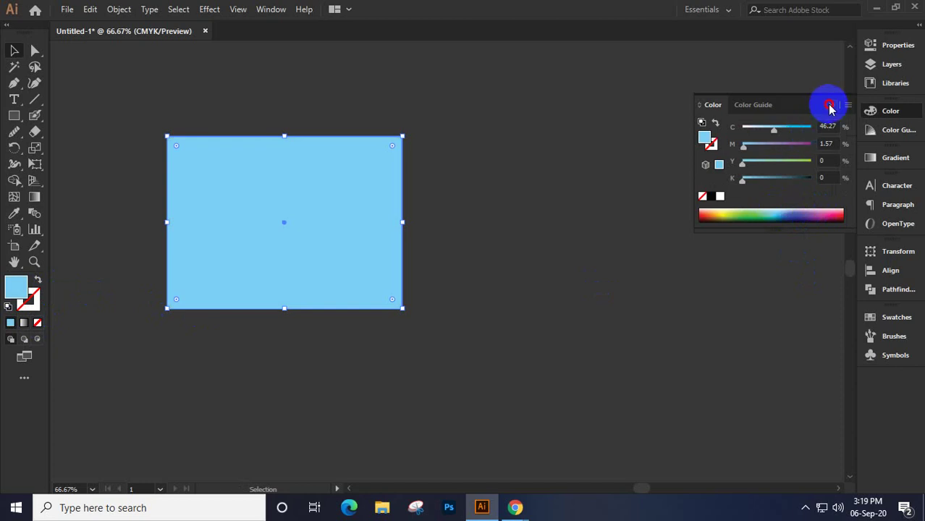
Erase a wavy line from inside the blue rectangle to its left edge, and a diagonal cut across its upper-left corner
key(ctrl)
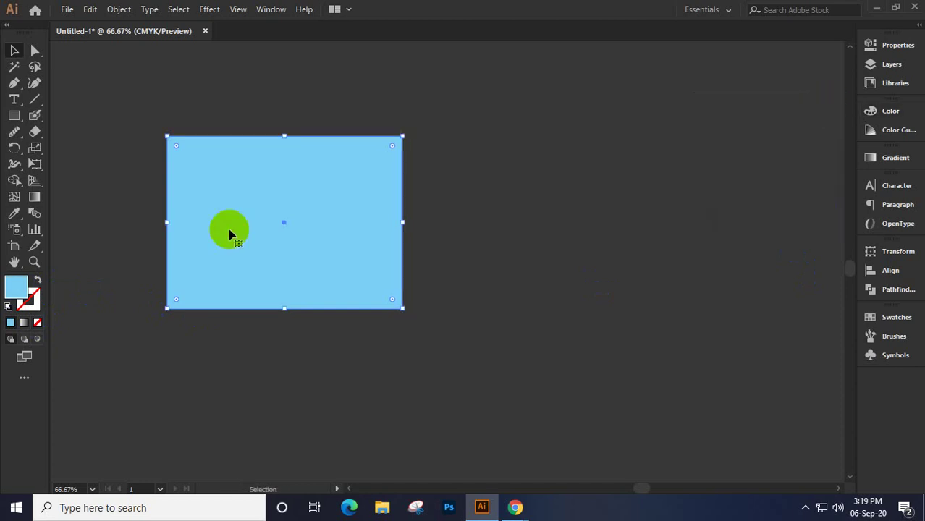
scroll(234, 232, up, 2)
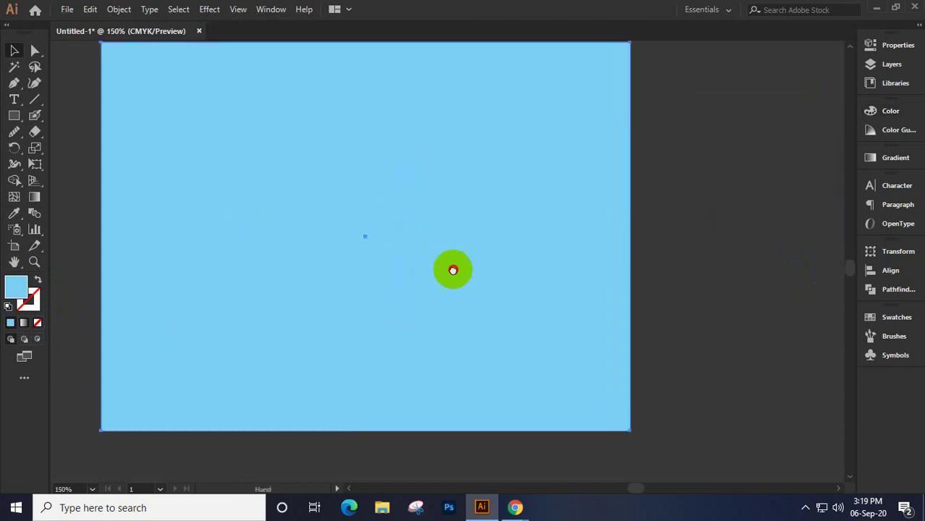
drag(462, 278, 449, 259)
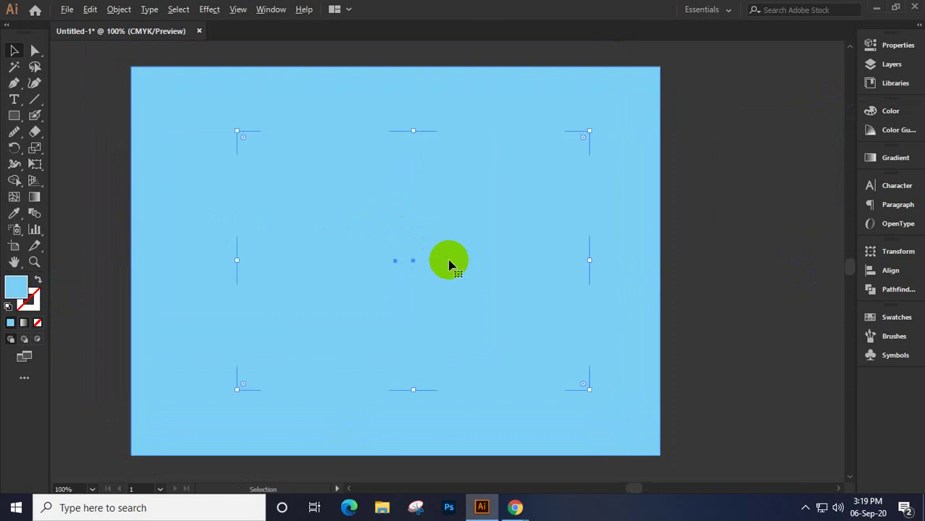
scroll(449, 262, down, 1)
click(35, 131)
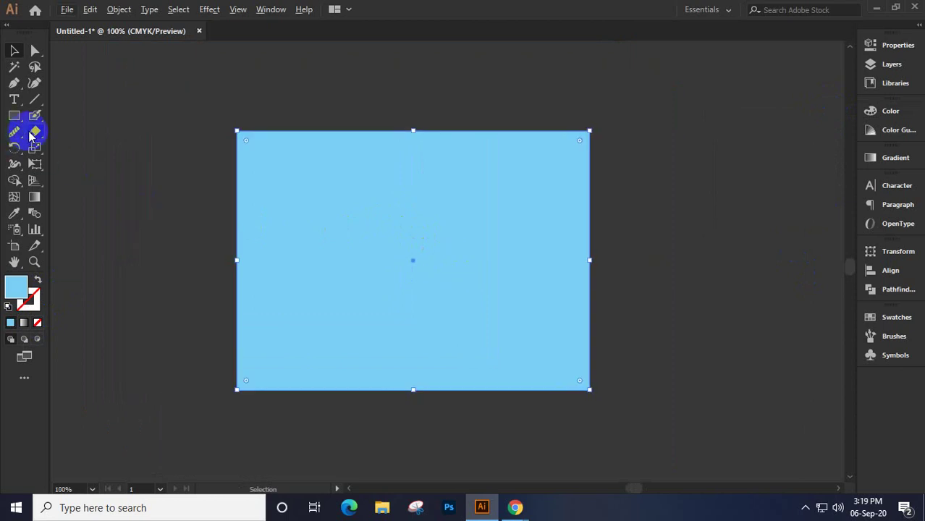
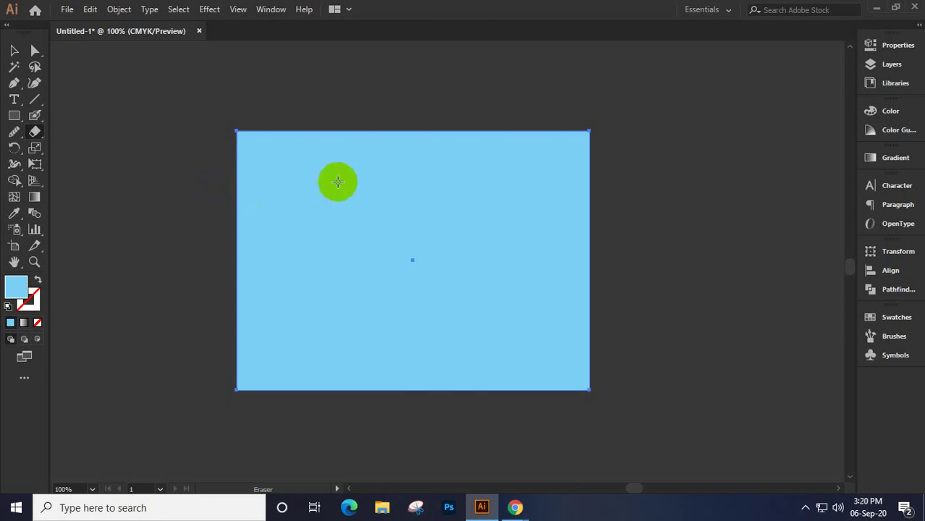
mouse_move(335, 180)
mouse_down()
mouse_move(309, 227)
mouse_move(255, 285)
mouse_move(174, 291)
mouse_move(168, 318)
mouse_up()
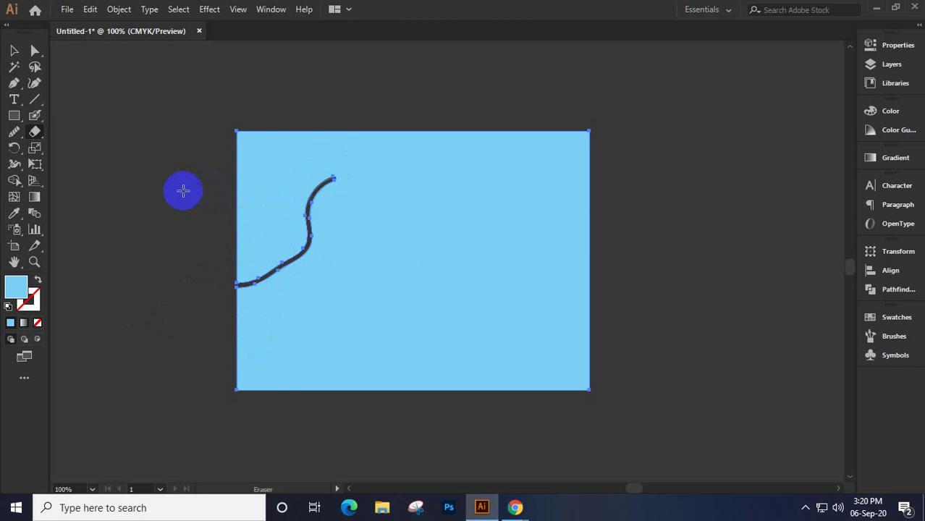
mouse_move(183, 190)
mouse_down()
mouse_move(274, 165)
mouse_move(403, 101)
mouse_up()
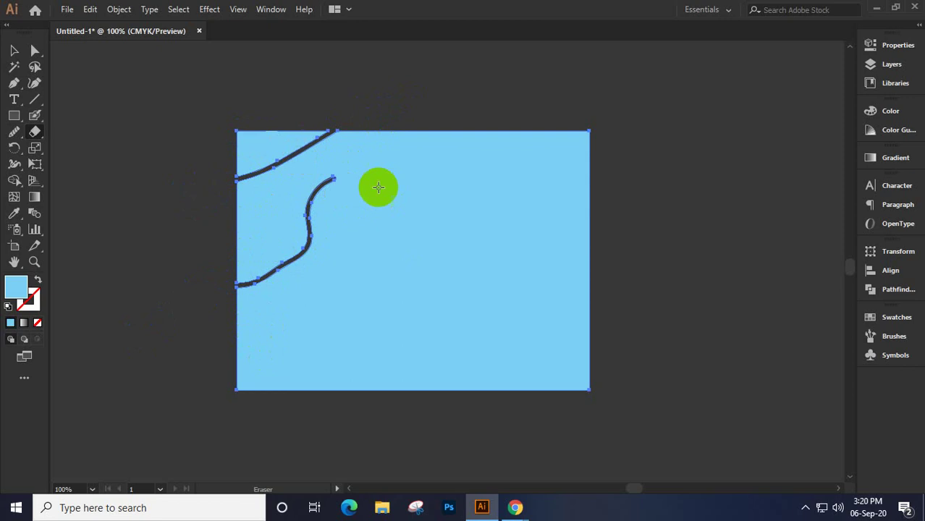
Move the cut-off corner piece and the main piece of the rectangle apart
click(16, 56)
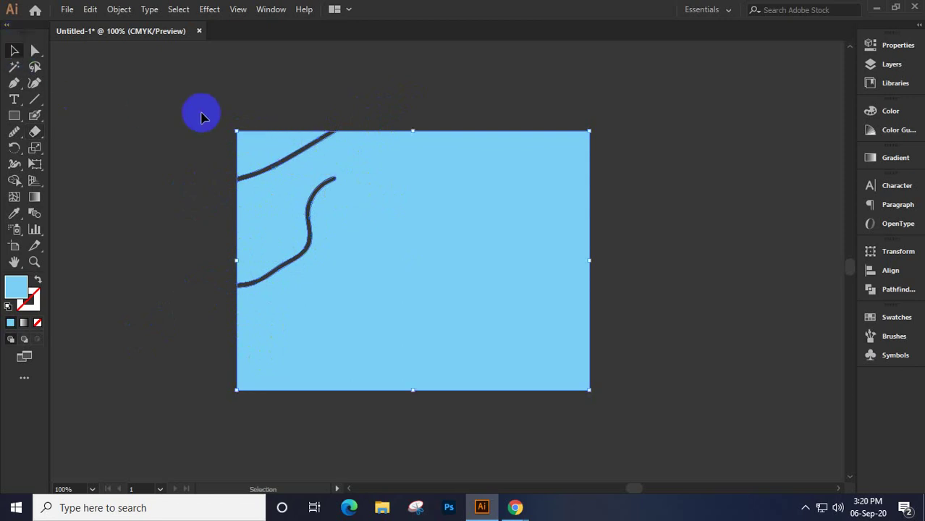
click(267, 150)
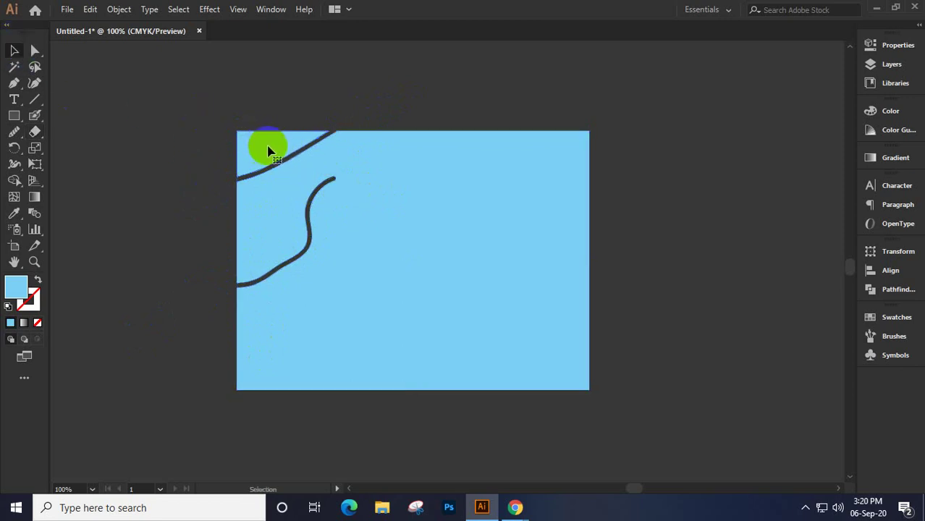
click(239, 125)
mouse_move(236, 126)
mouse_down()
mouse_move(277, 148)
mouse_move(305, 132)
mouse_up()
drag(385, 166, 437, 143)
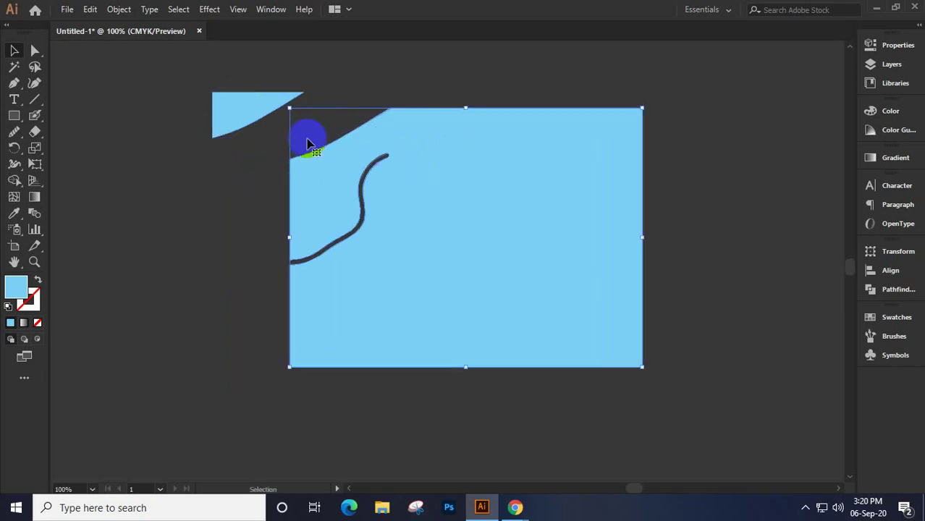
Erase a second wavy line into the main piece's lower left, plus one straight horizontal and one straight vertical cut across it
click(34, 131)
mouse_move(246, 315)
mouse_down()
mouse_move(303, 317)
mouse_move(344, 291)
mouse_move(438, 299)
mouse_move(467, 325)
mouse_up()
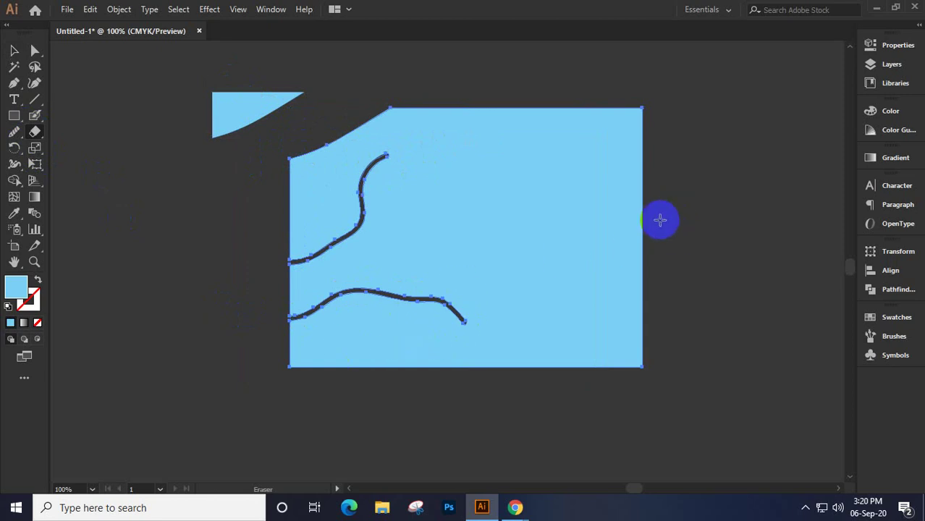
mouse_move(665, 233)
mouse_down()
mouse_move(541, 244)
mouse_move(631, 247)
mouse_move(653, 211)
mouse_move(647, 207)
mouse_move(212, 227)
mouse_up()
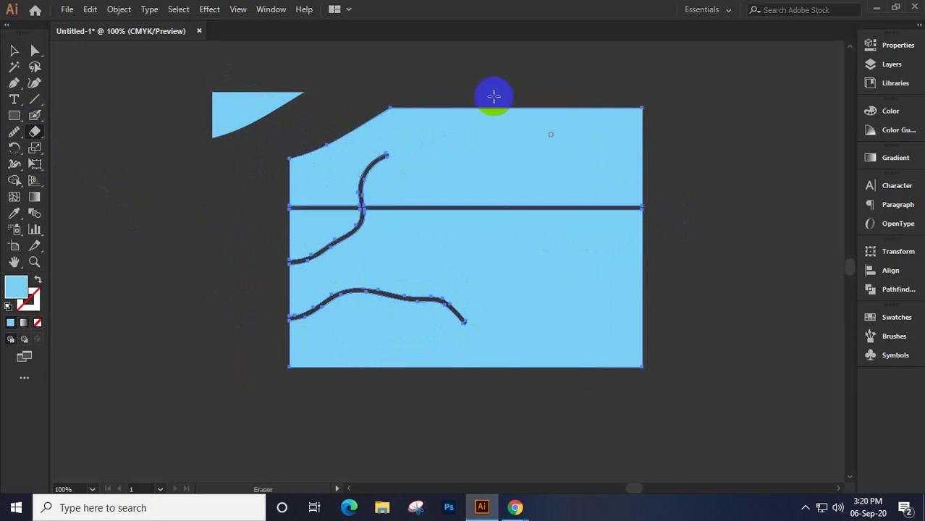
drag(503, 89, 502, 411)
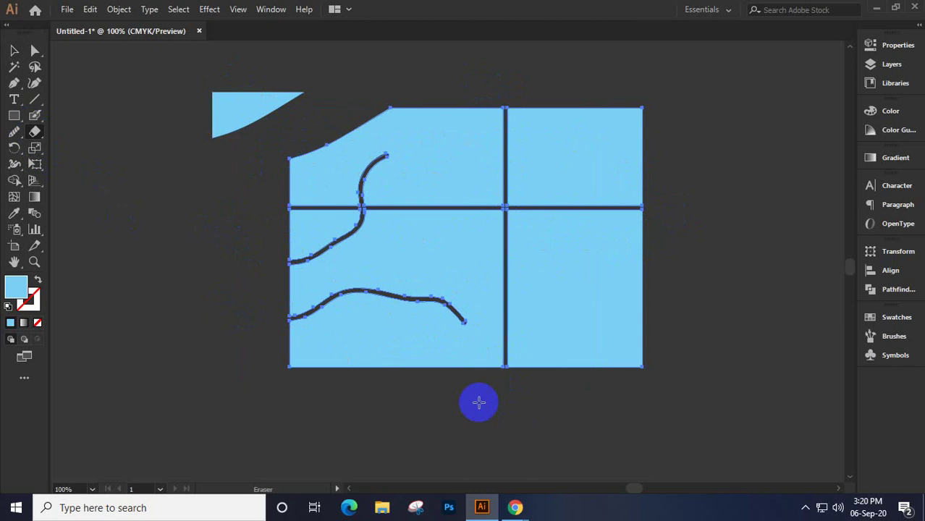
Move the two right-hand pieces away from the rest and spread the left-hand pieces apart
click(14, 51)
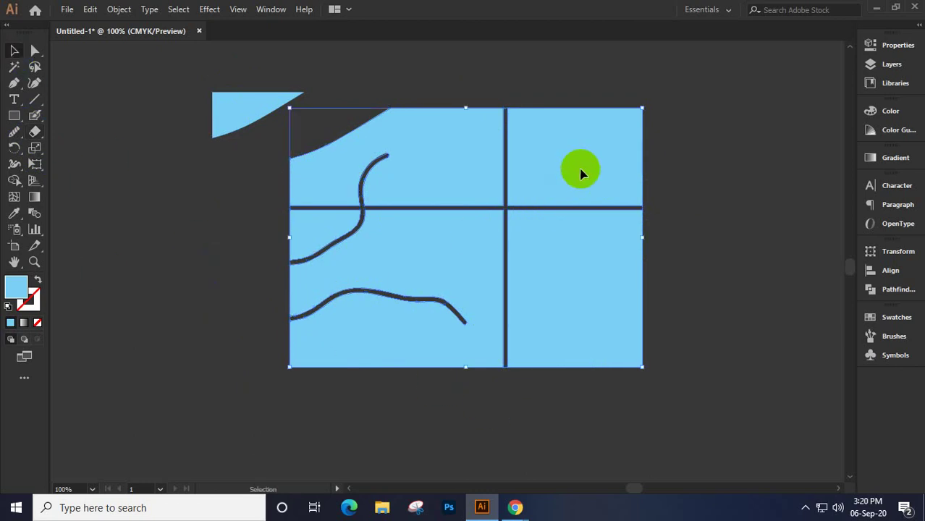
drag(580, 171, 675, 148)
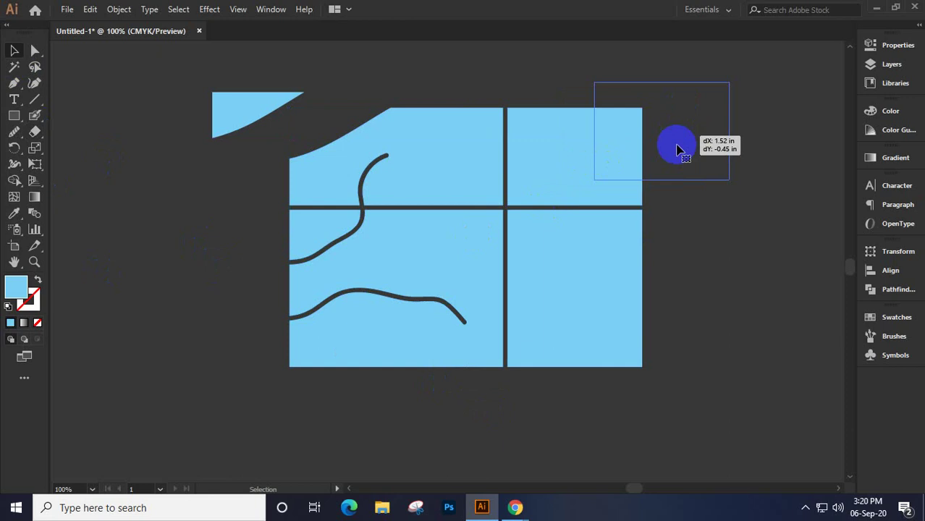
drag(661, 252, 599, 279)
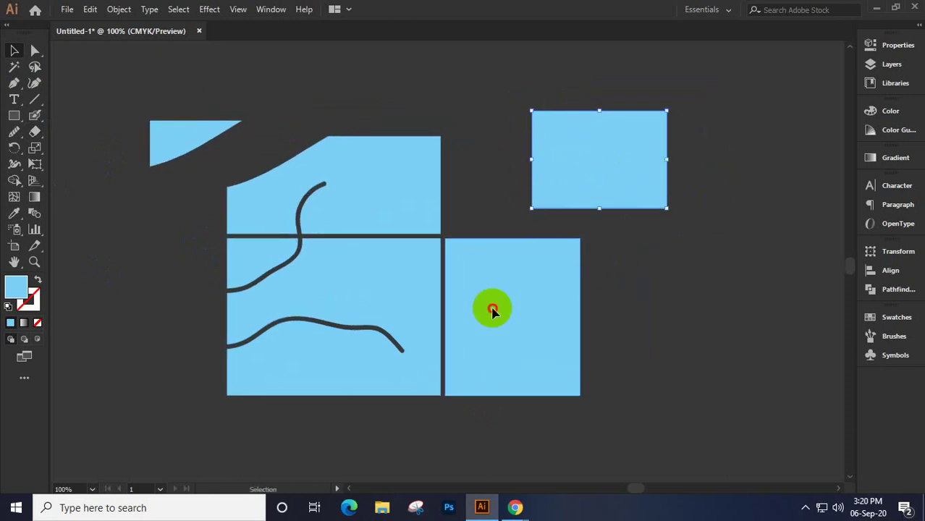
drag(491, 310, 537, 322)
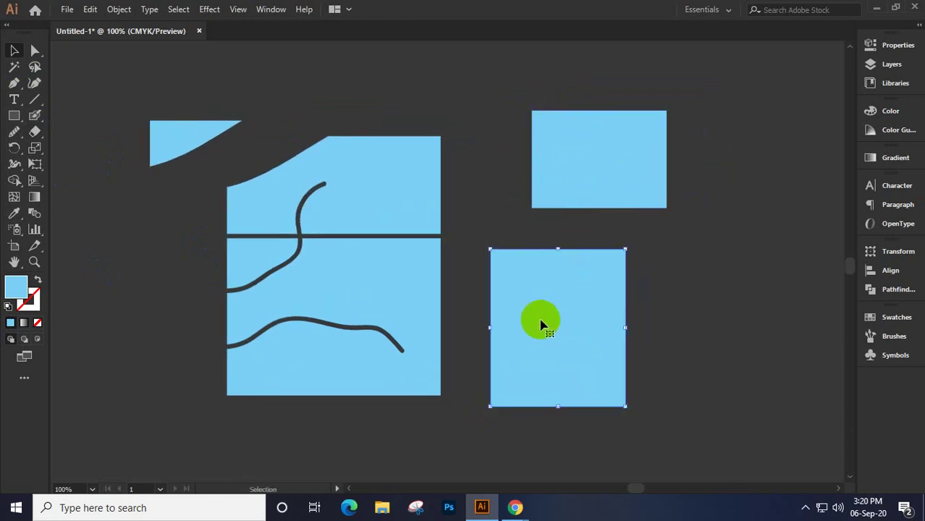
drag(340, 281, 361, 286)
drag(254, 273, 196, 268)
drag(254, 209, 224, 186)
Delete the left-hand pieces, and undo all the erasing and moving back to the uncut blue rectangle
drag(109, 83, 465, 432)
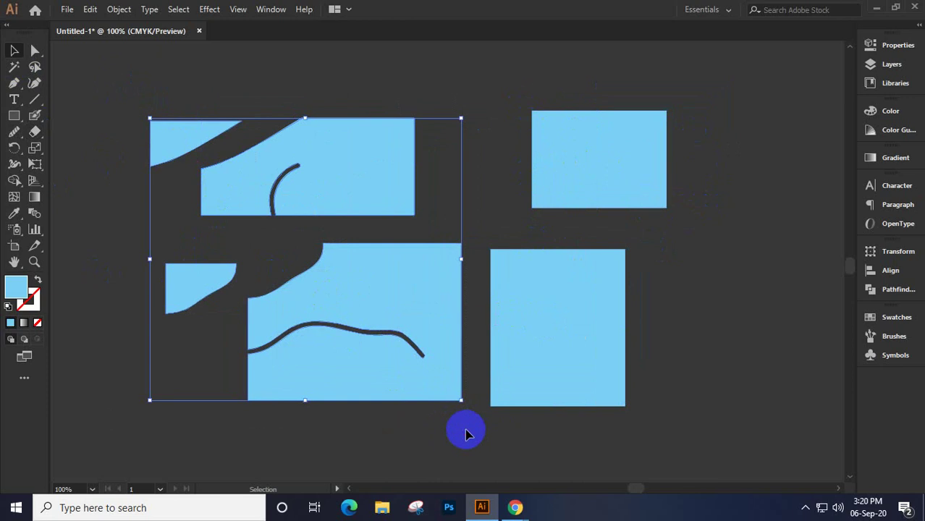
key(Delete)
drag(443, 72, 667, 353)
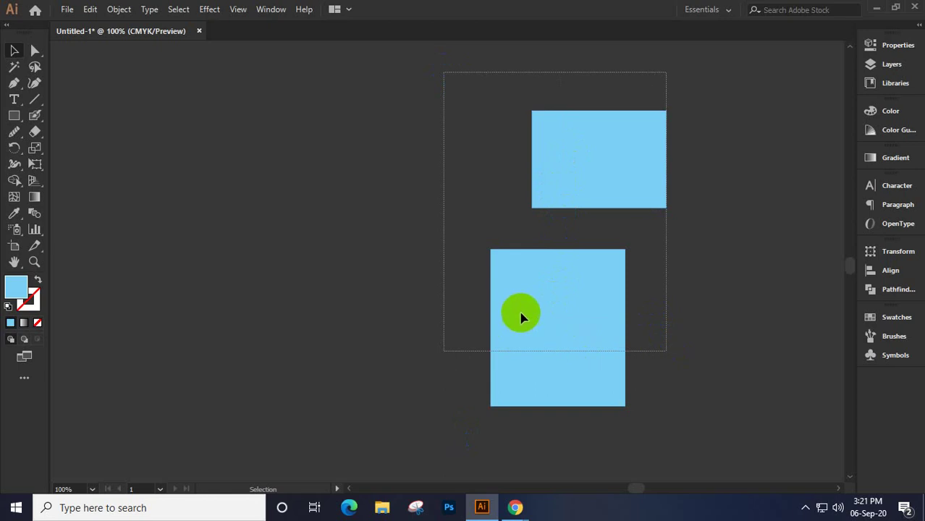
key(ctrl+z)
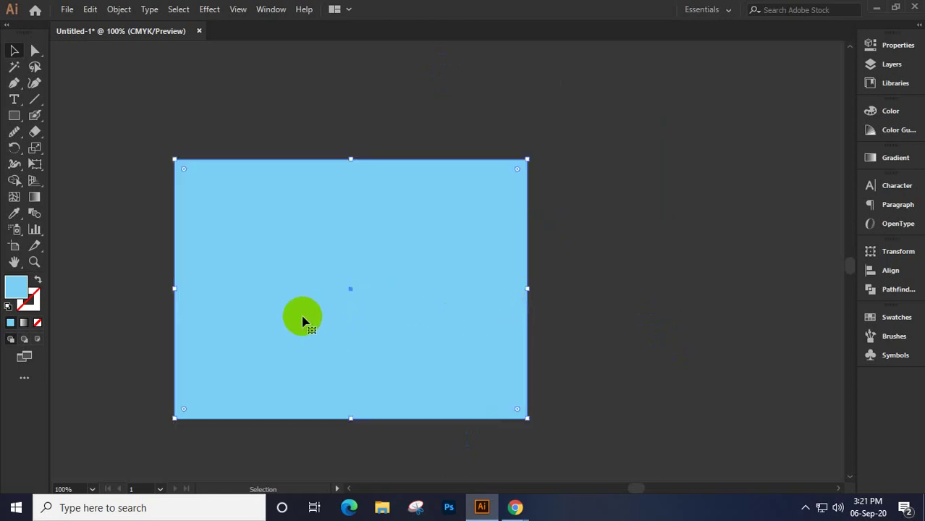
Draw a wide horizontal rectangle across the blue rectangle's upper half, extending past both sides, and fill it with saturated pink
drag(302, 322, 379, 284)
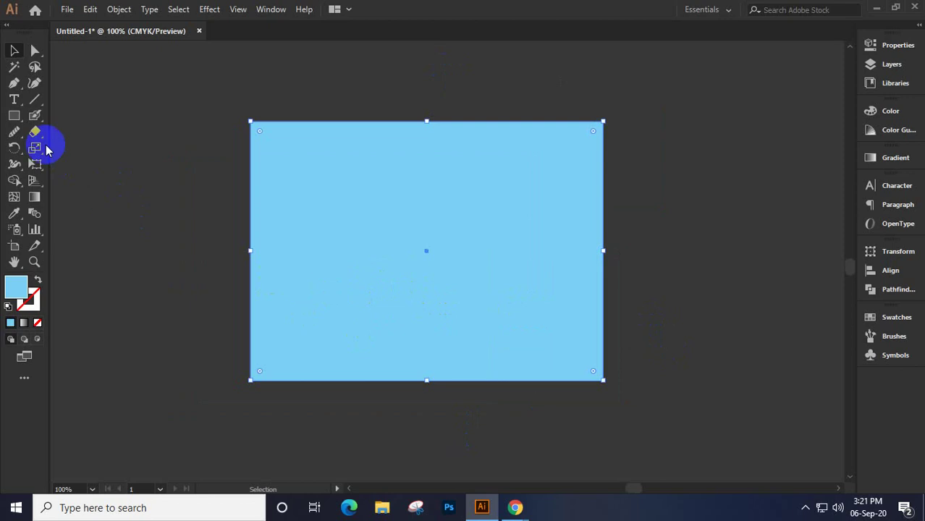
click(14, 115)
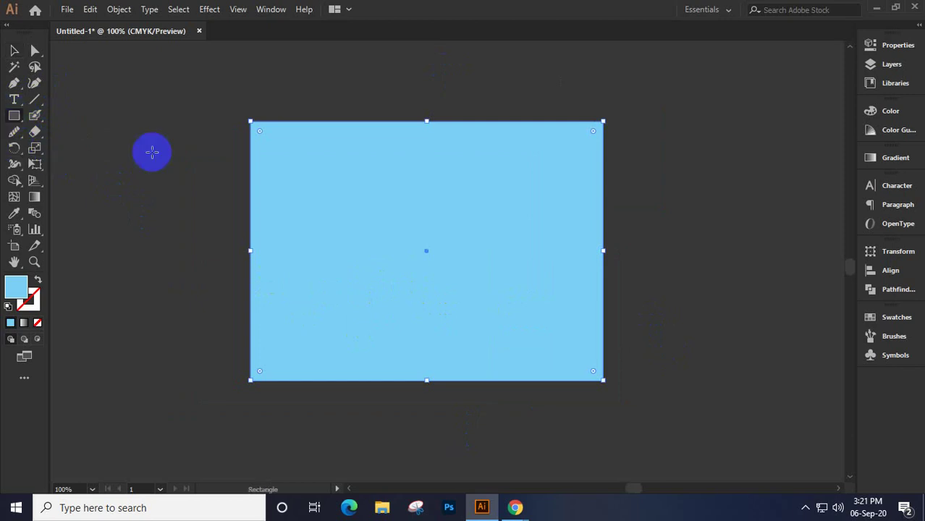
drag(238, 172, 628, 264)
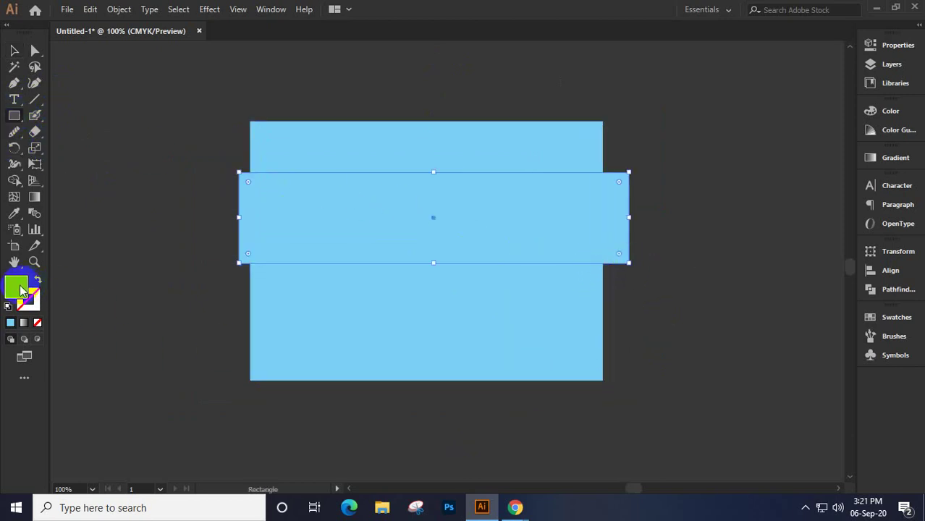
double_click(17, 288)
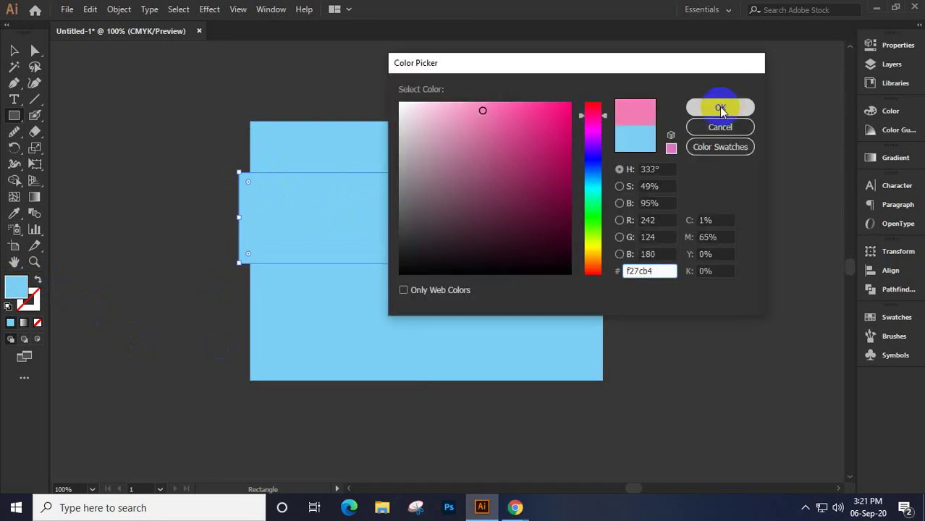
click(570, 105)
click(697, 109)
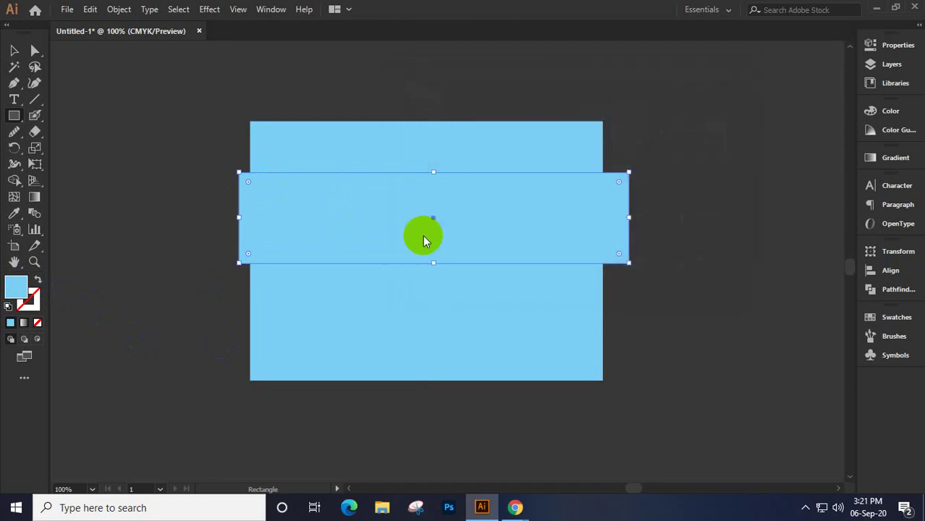
click(14, 49)
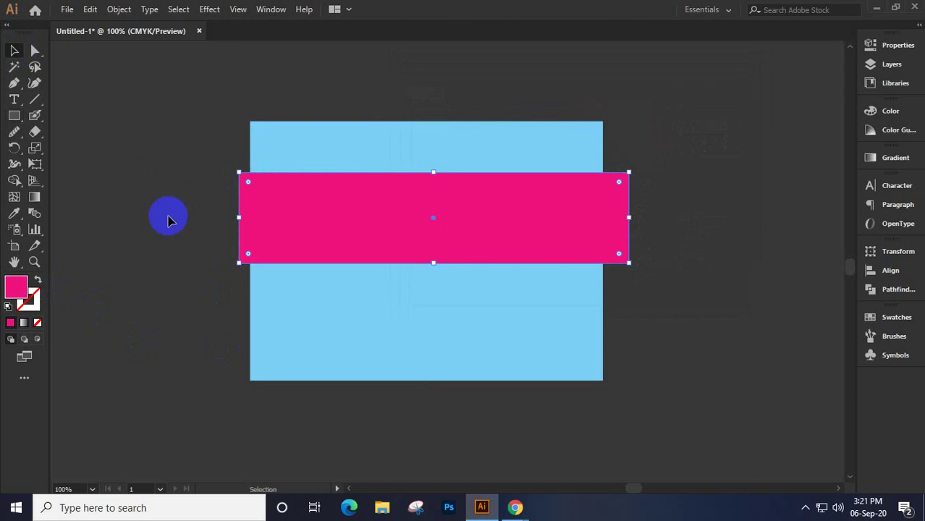
Shift the pink rectangle to the blue rectangle's left edge and shorten it to end at the blue rectangle's right edge
click(168, 220)
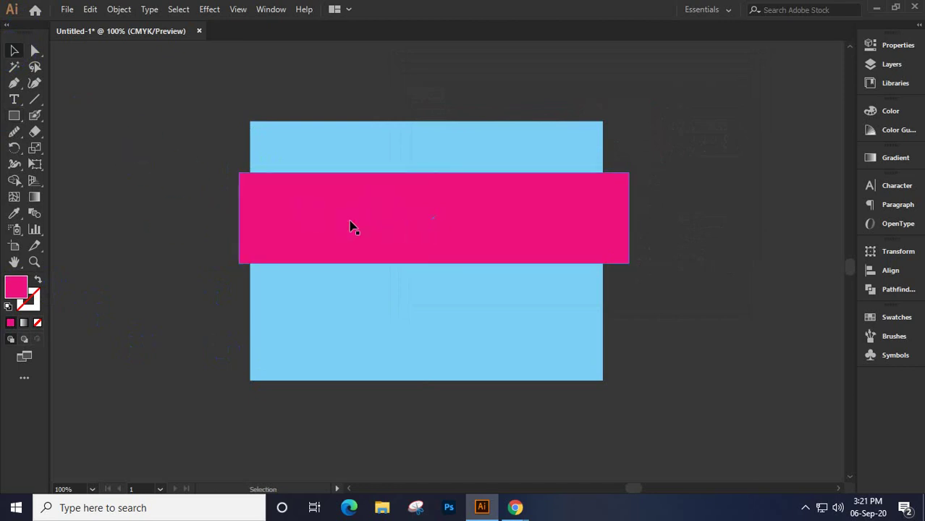
drag(350, 226, 363, 225)
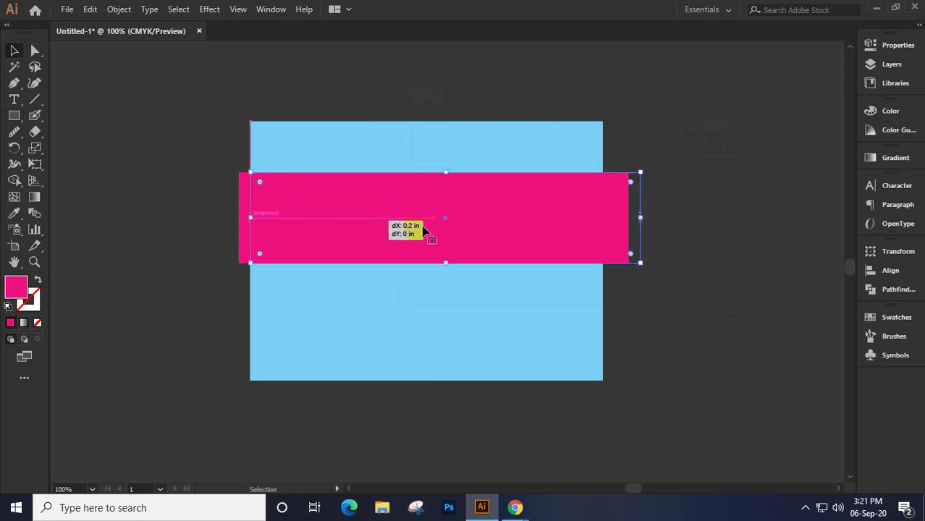
drag(640, 218, 603, 225)
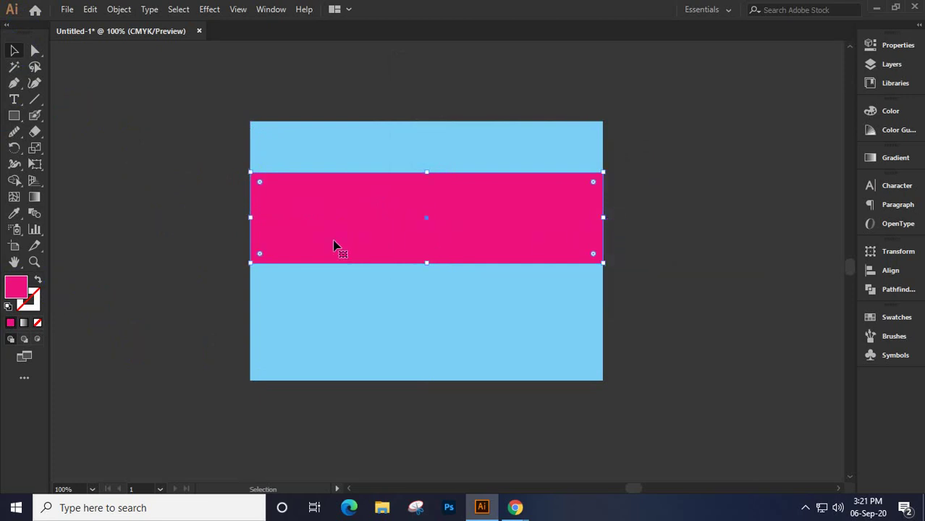
Swap the pink rectangle's fill and stroke so it has no fill and a pink outline, and select it
click(10, 322)
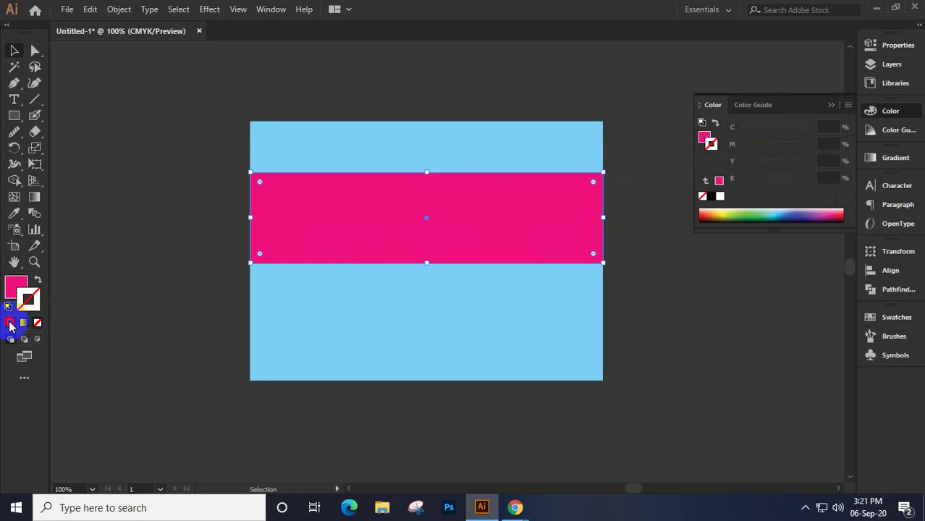
click(38, 323)
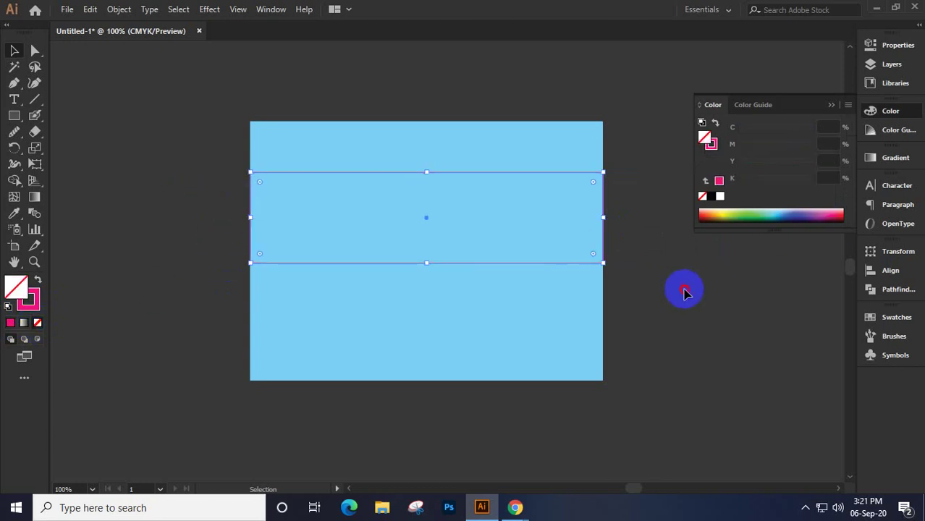
click(499, 302)
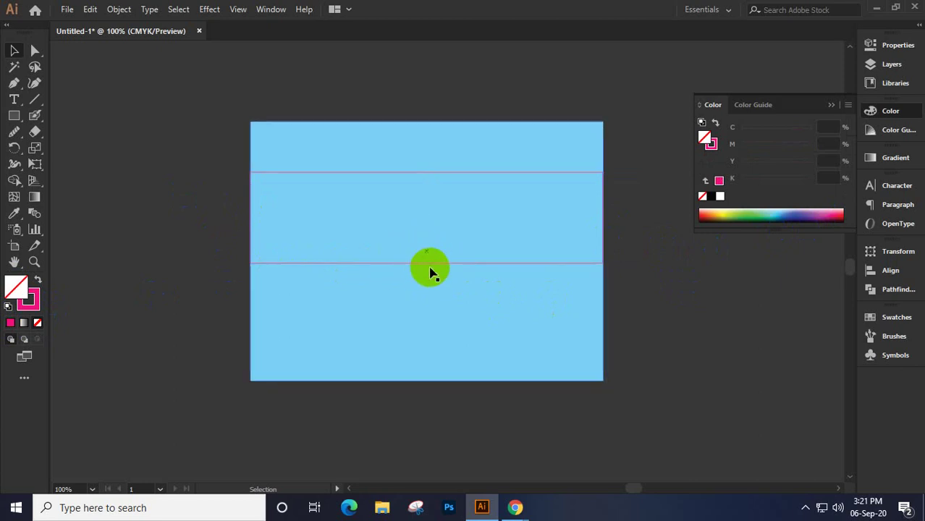
scroll(429, 272, up, 1)
click(405, 322)
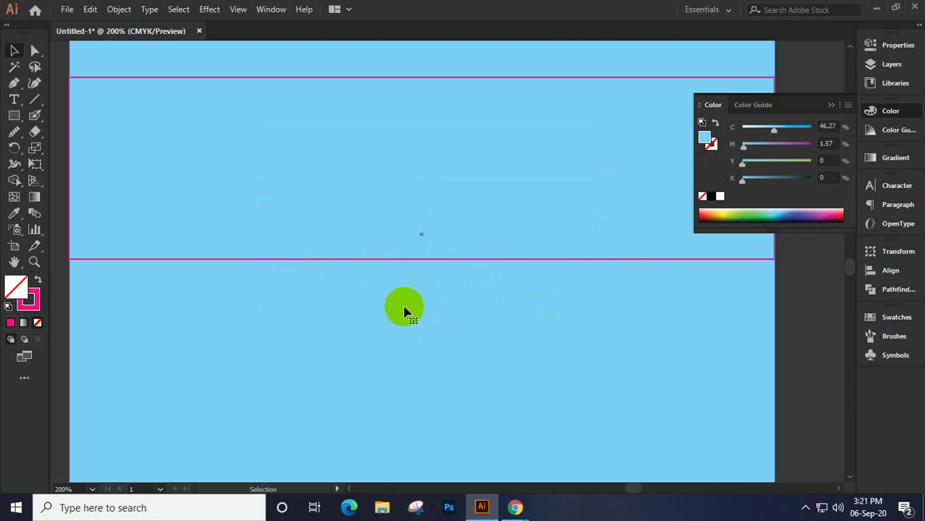
click(402, 312)
scroll(401, 317, down, 1)
click(392, 275)
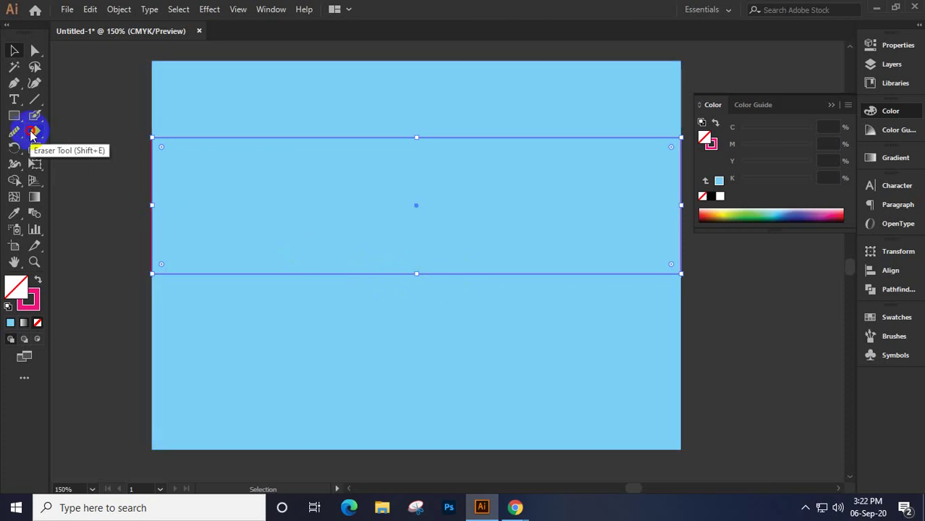
Enlarge the eraser to nearly twice the outlined rectangle's height and erase a round area from that rectangle's middle
click(33, 131)
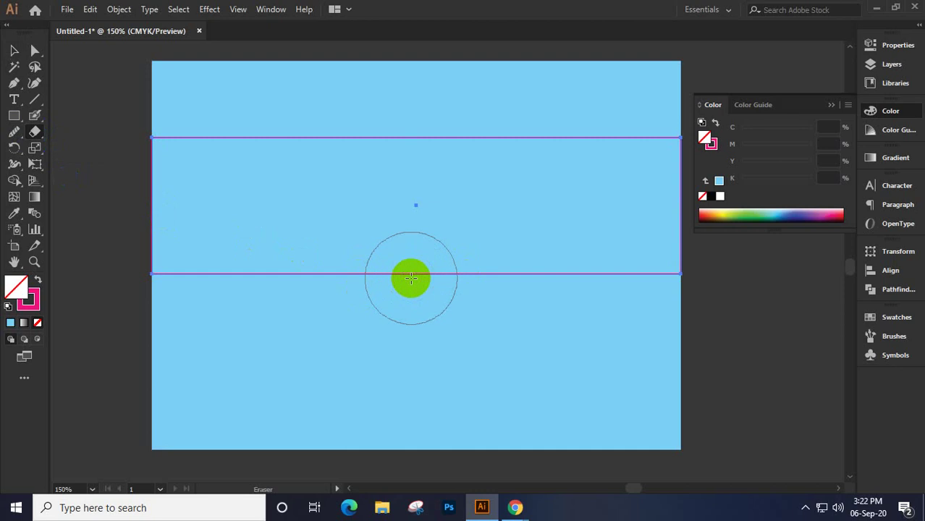
key(bracketright)
key(bracketright)
key(bracketright)
key(bracketright)
key(bracketright)
key(bracketright)
key(bracketright)
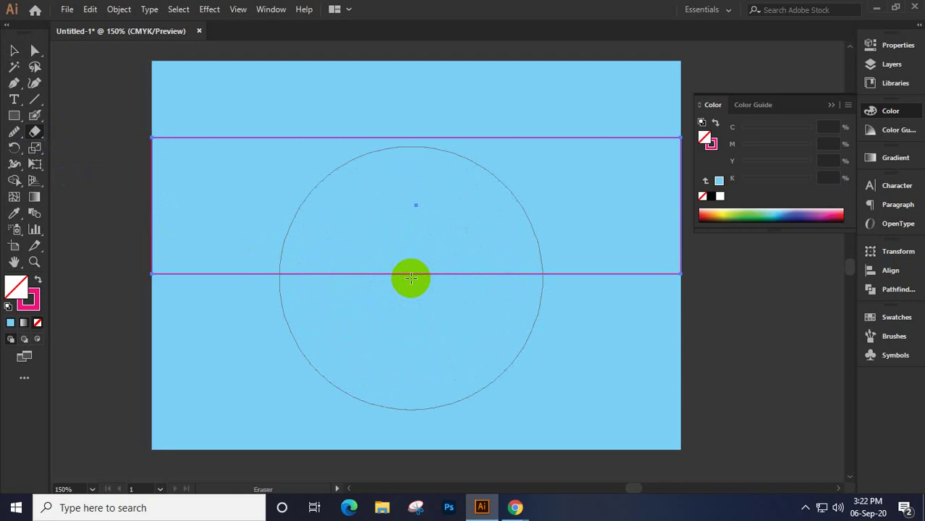
scroll(410, 278, up, 3)
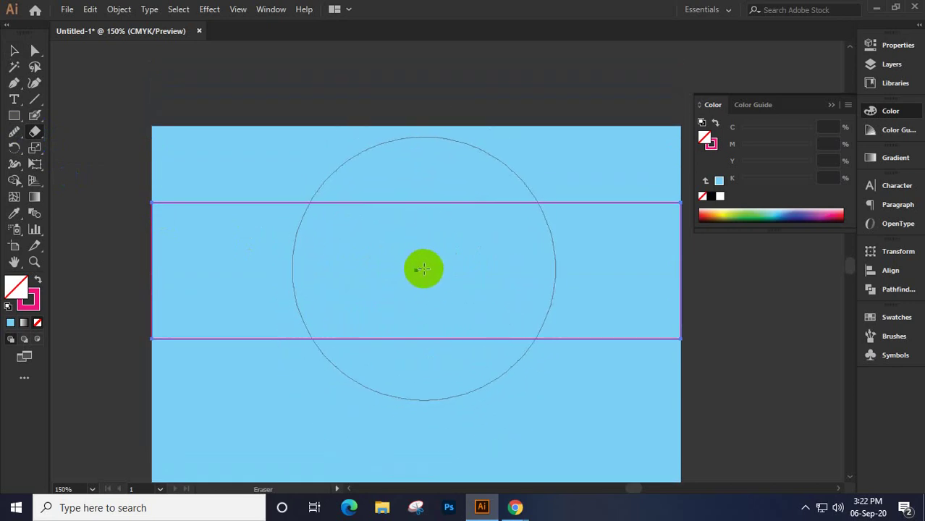
click(424, 269)
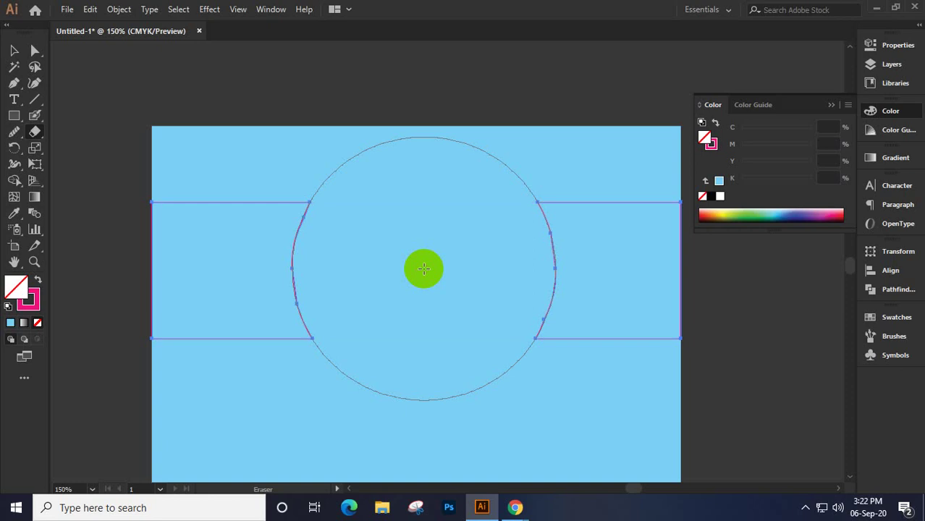
Shrink the eraser to a small size and undo the round cut in the outlined rectangle
key(bracketleft)
key(bracketleft)
key(bracketleft)
key(bracketleft)
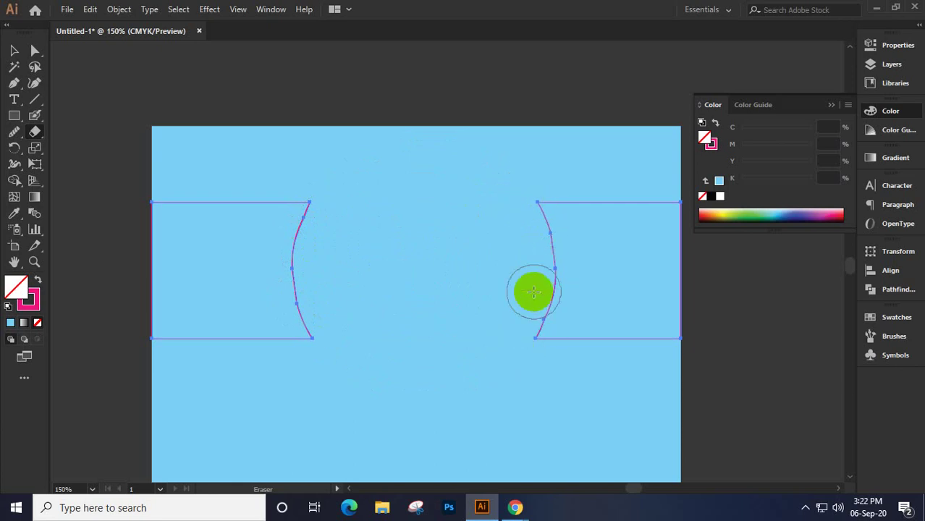
key(v)
key(shift+e)
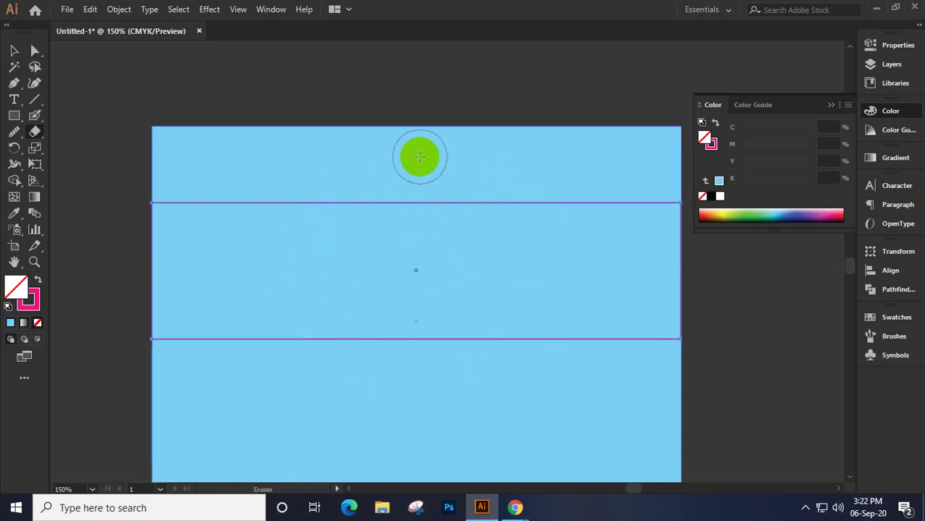
Erase a vertical notch into the outlined rectangle's top edge and a round bite at its upper-left corner, undoing each cut
drag(419, 155, 424, 276)
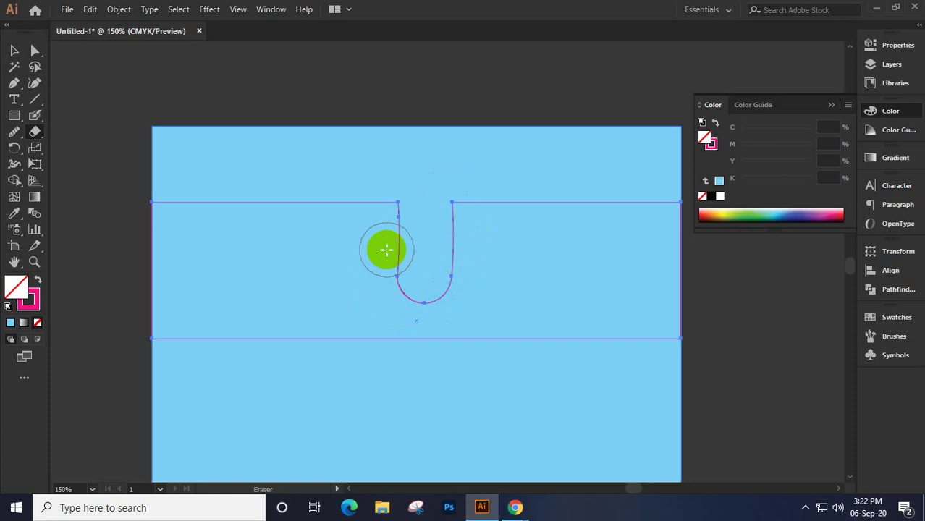
key(ctrl+z)
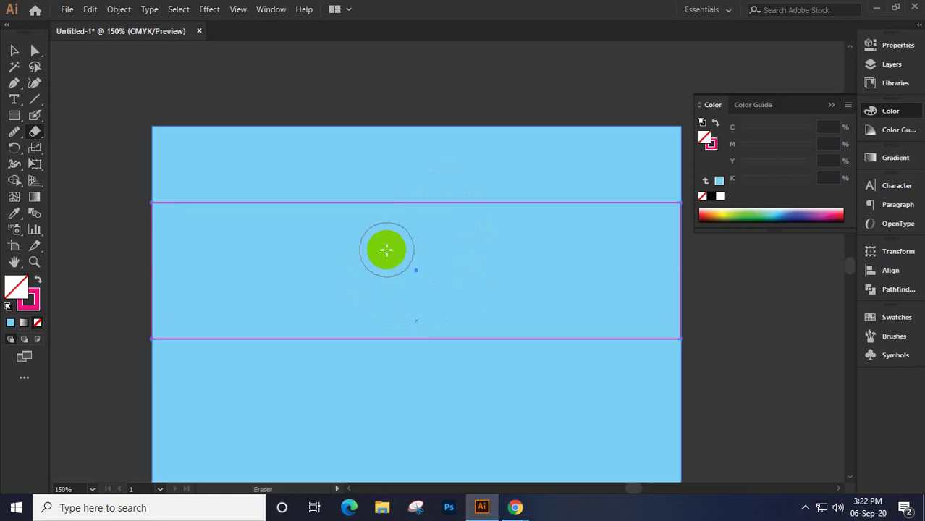
click(166, 217)
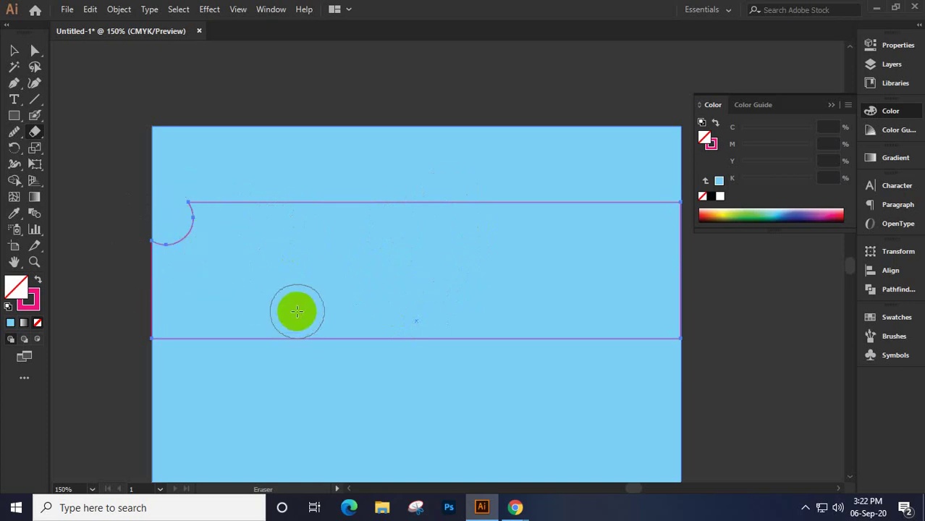
key(ctrl+z)
Delete the pink-outlined rectangle from on top of the blue rectangle
click(15, 50)
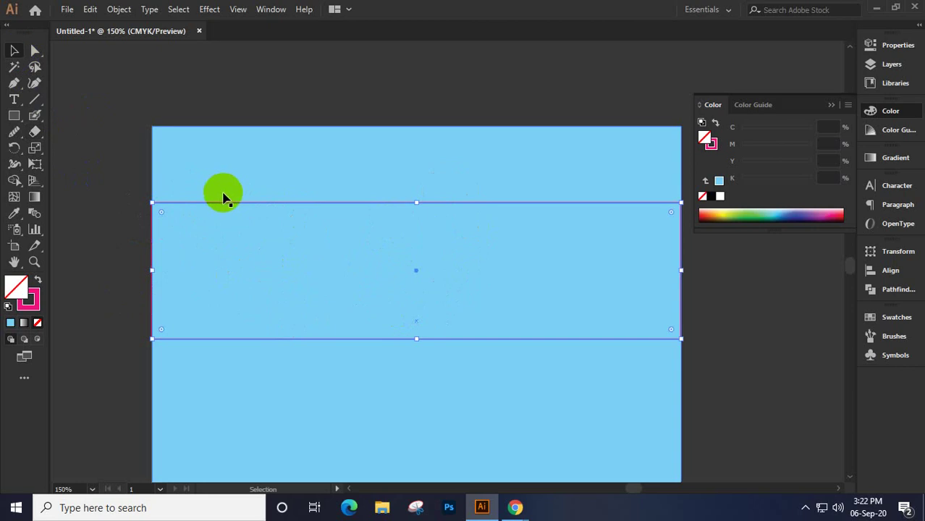
drag(390, 287, 385, 240)
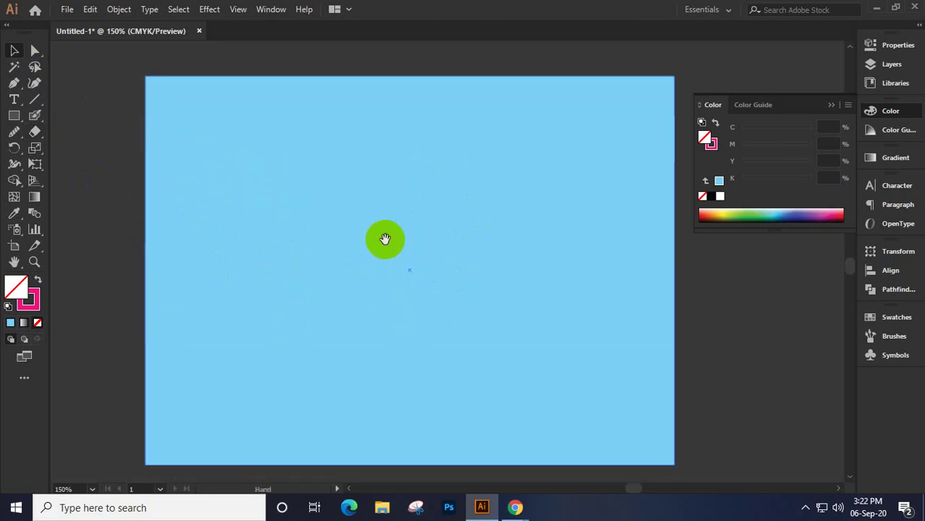
scroll(385, 242, down, 1)
drag(423, 266, 407, 245)
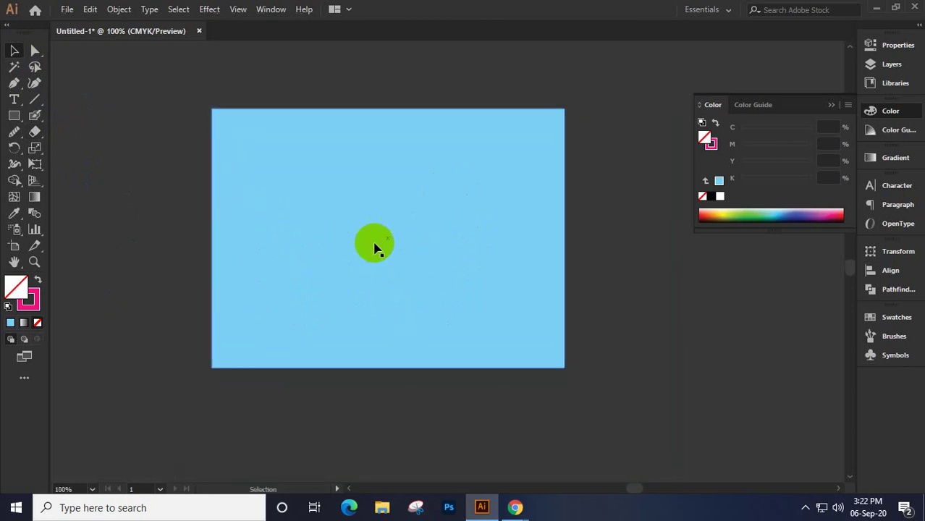
Erase one straight horizontal and one straight vertical band across the blue rectangle, left of centre, undoing the first uneven horizontal stroke
click(34, 132)
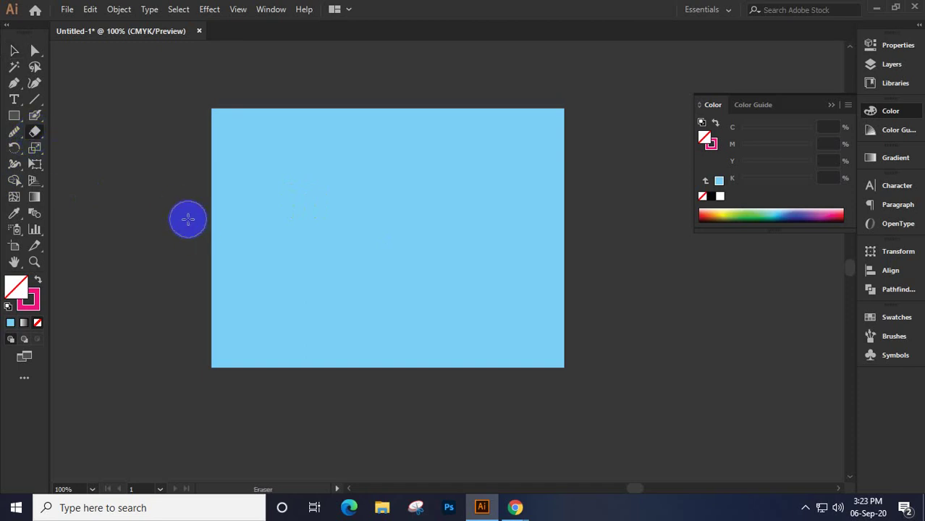
drag(188, 220, 489, 219)
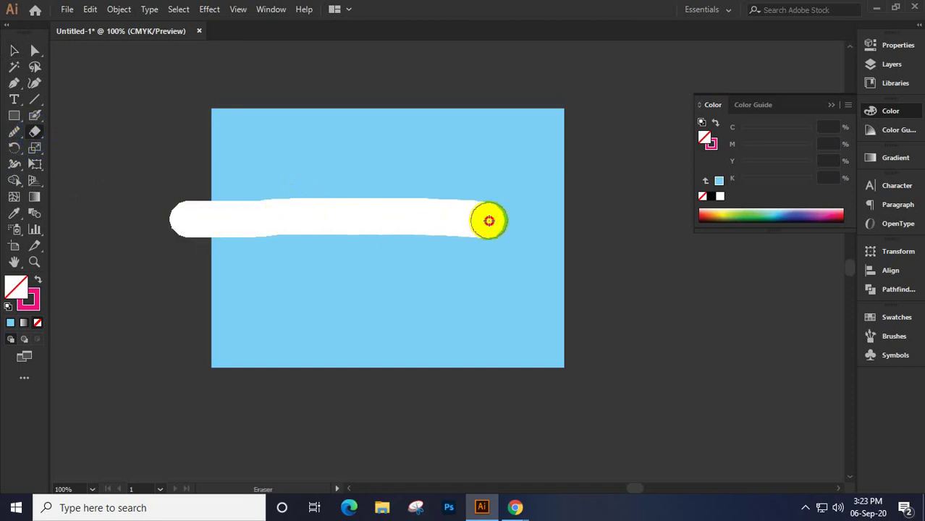
key(ctrl+z)
mouse_move(173, 223)
mouse_down()
mouse_move(239, 234)
mouse_move(650, 223)
mouse_up()
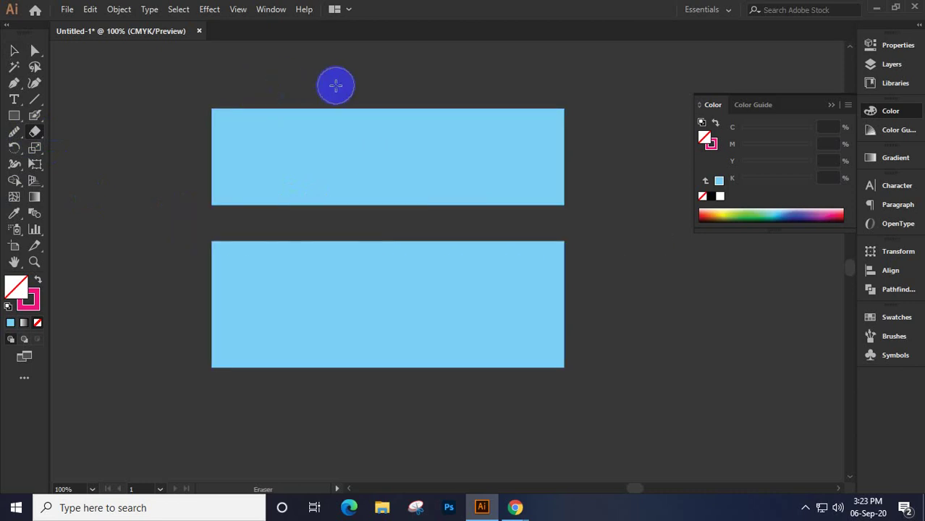
drag(336, 85, 334, 429)
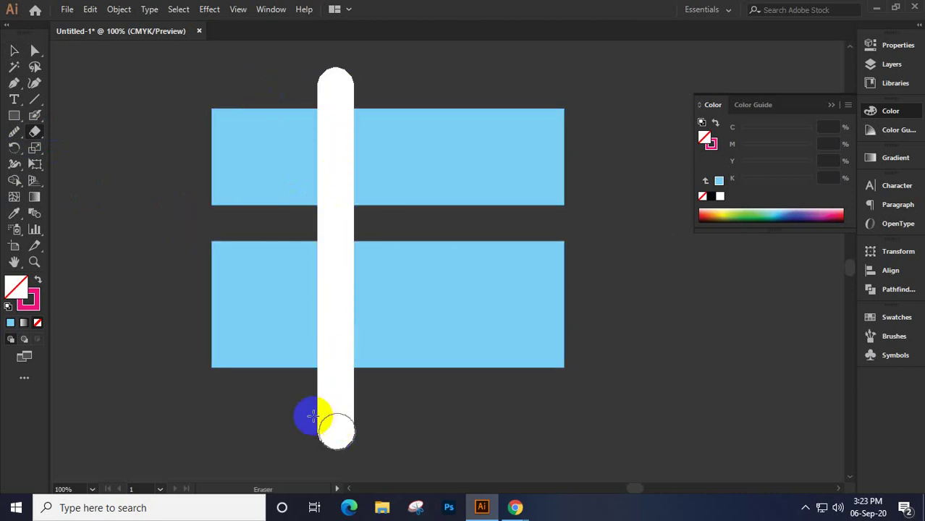
click(14, 50)
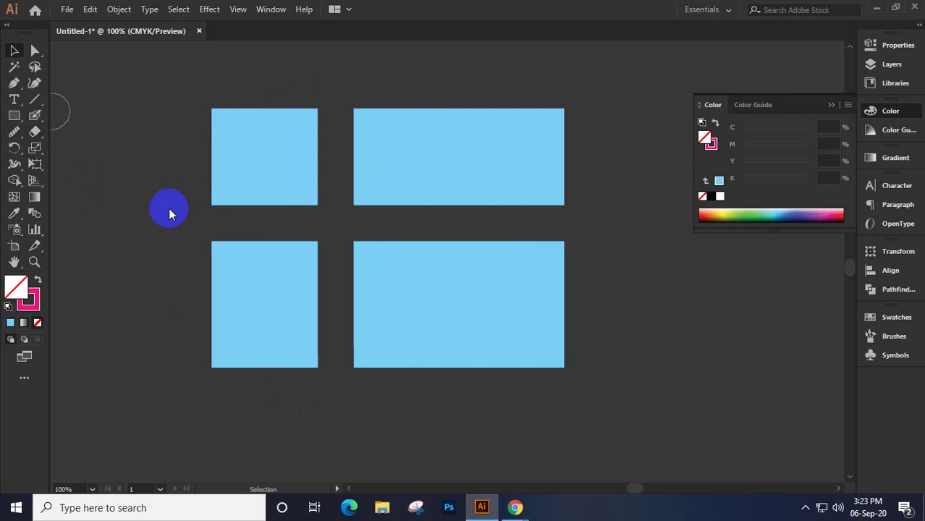
Paste a full-size copy of the blue rectangle in front and send it behind the four cut pieces
key(a)
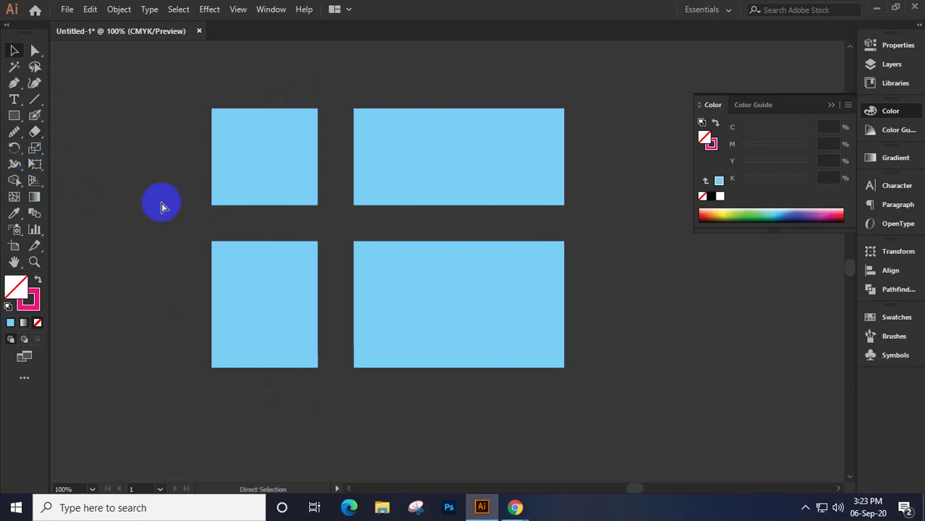
click(343, 244)
key(ctrl+f)
right_click(393, 215)
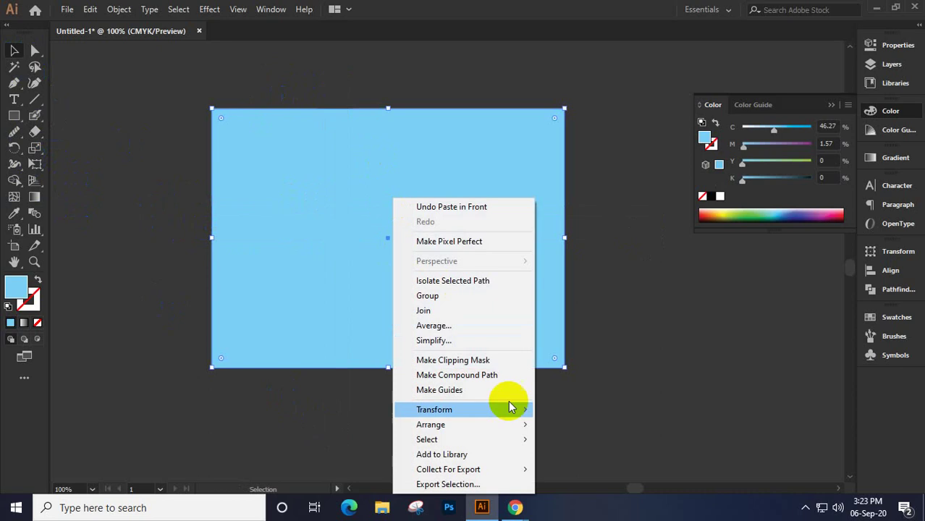
mouse_move(451, 430)
click(615, 469)
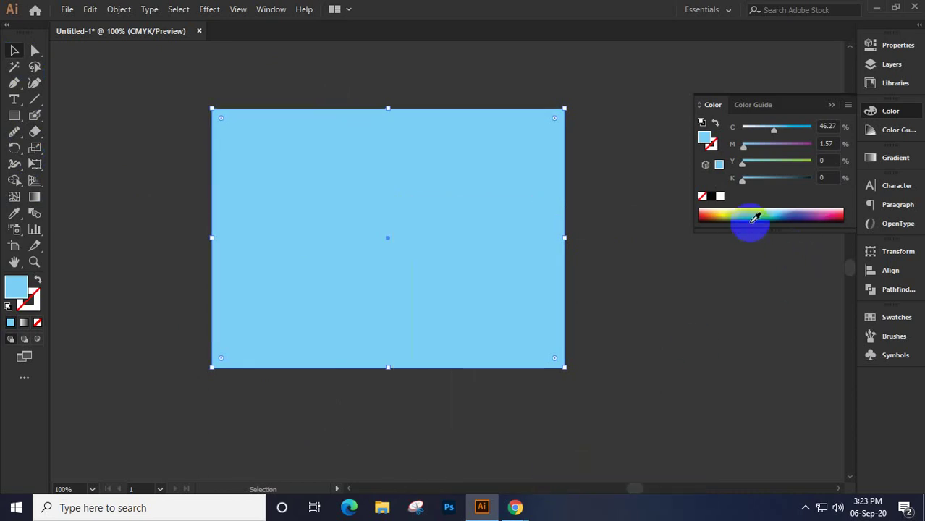
Fill the rectangle behind the pieces with dark red, C 18.43, M 100, Y 100, K 10.98, after trying yellow
click(724, 210)
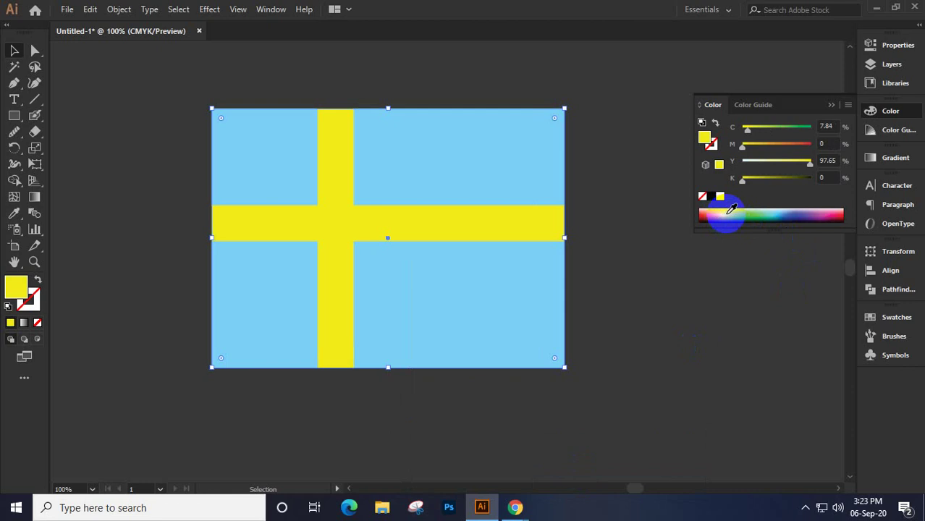
drag(724, 213, 708, 212)
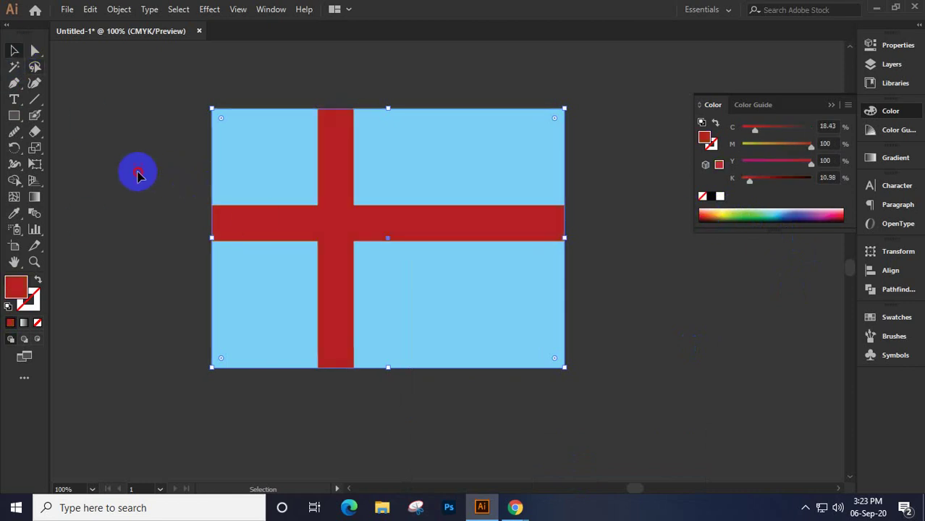
key(ctrl+shift+a)
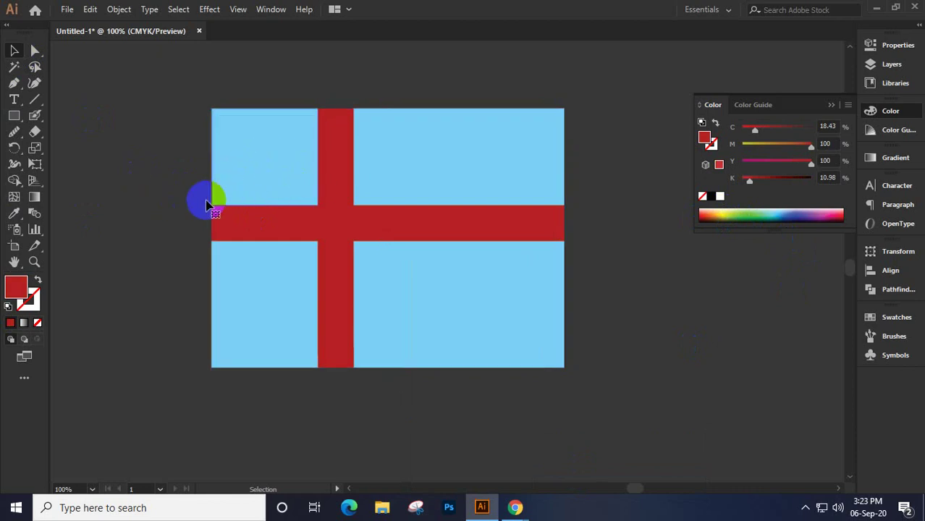
click(279, 152)
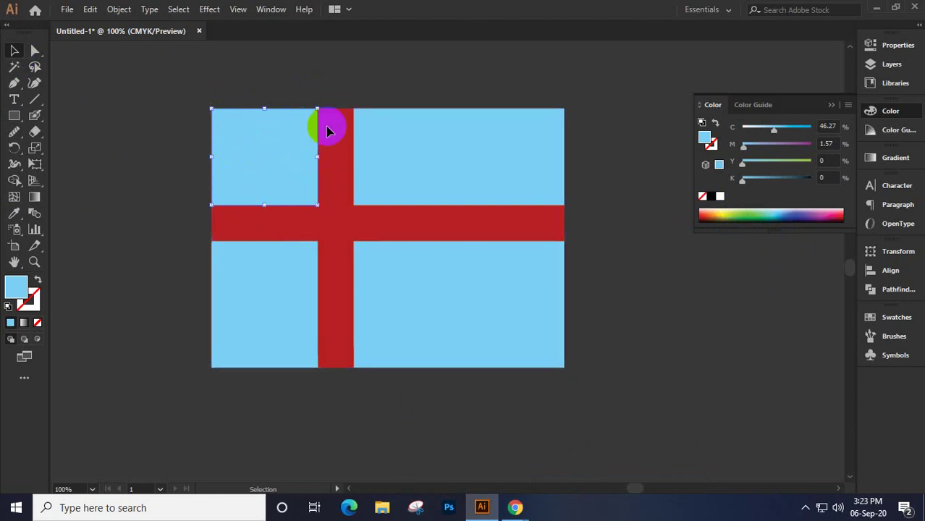
drag(170, 76, 598, 419)
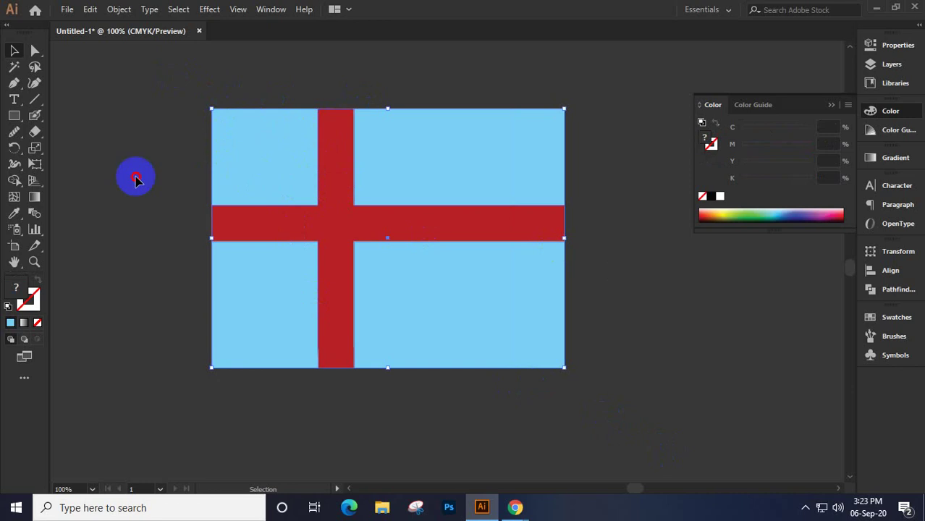
key(shift+m)
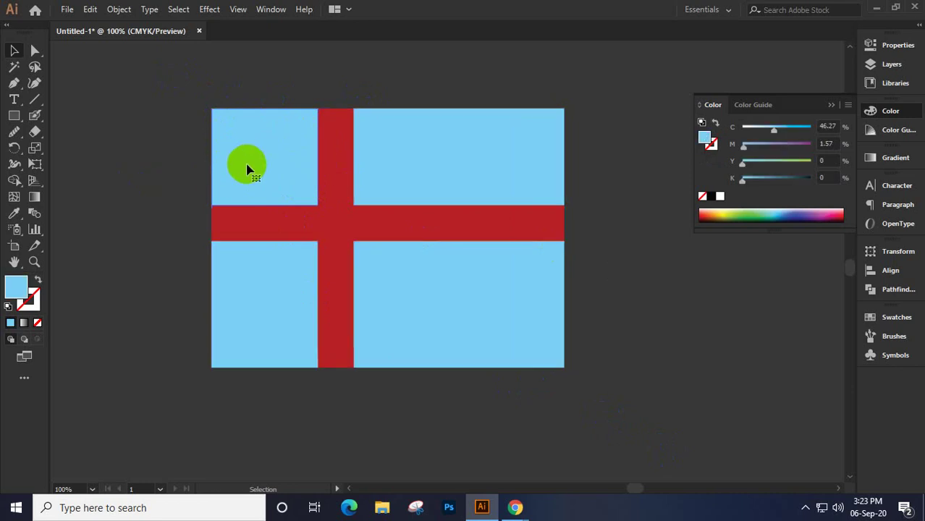
click(246, 168)
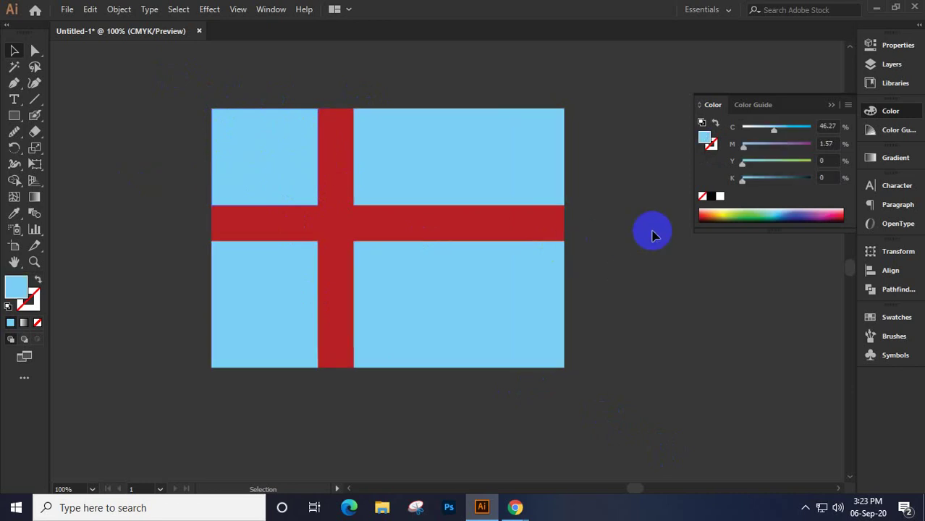
Fill the upper-left piece yellow, the upper-right green, the lower-right dark blue and the lower-left teal, after trying purple
click(722, 216)
click(493, 160)
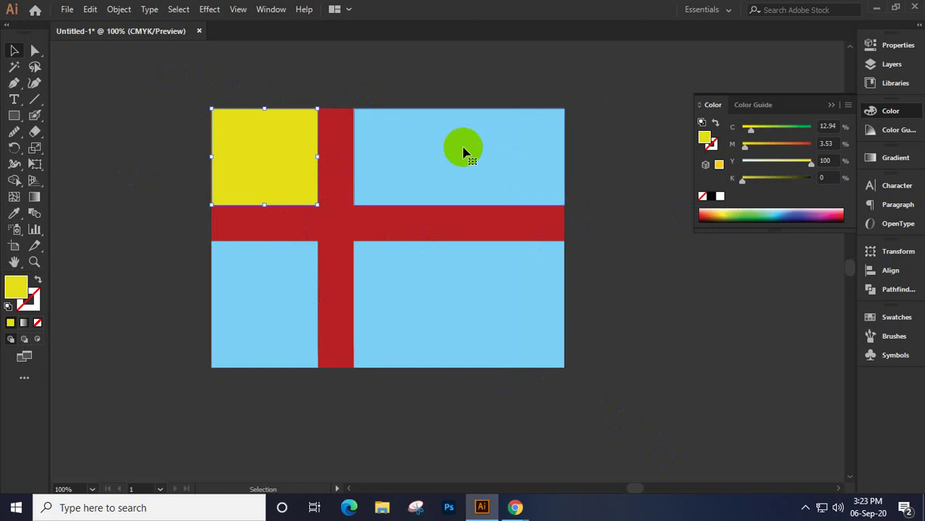
click(755, 216)
click(463, 289)
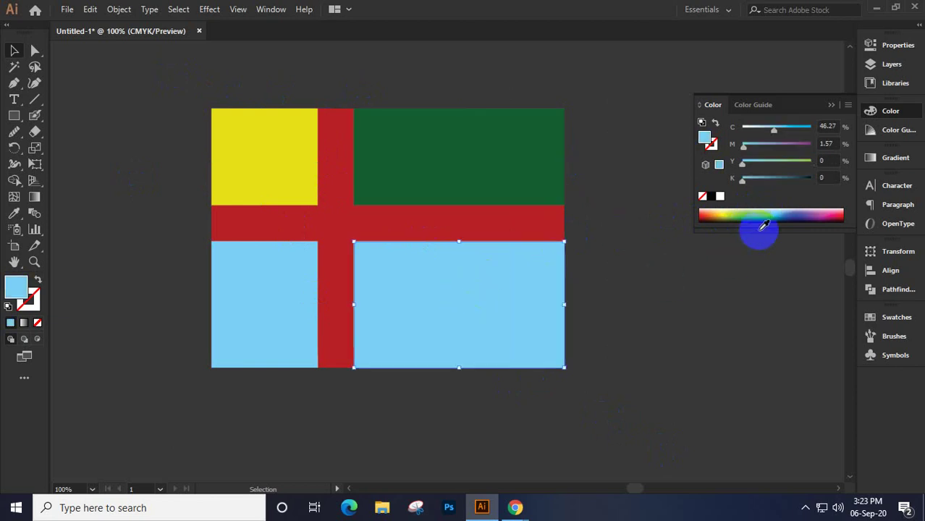
click(794, 210)
click(273, 300)
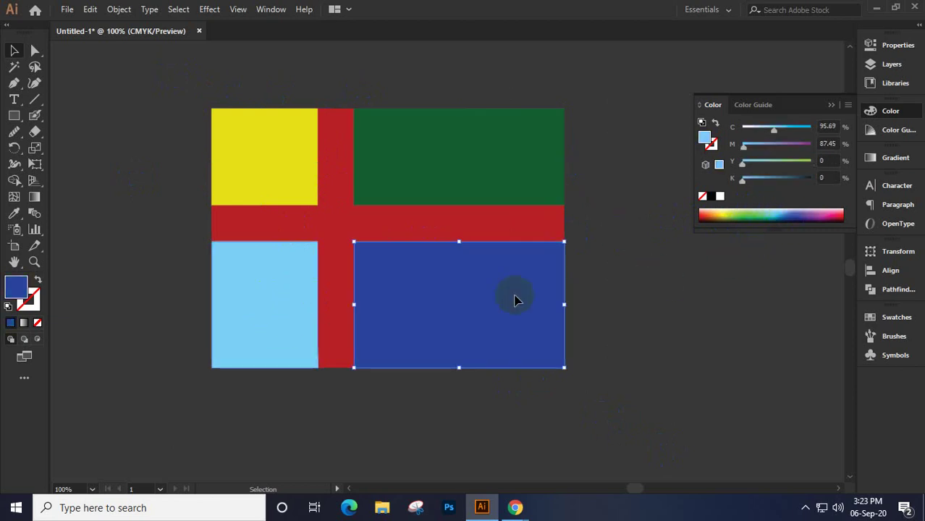
click(826, 218)
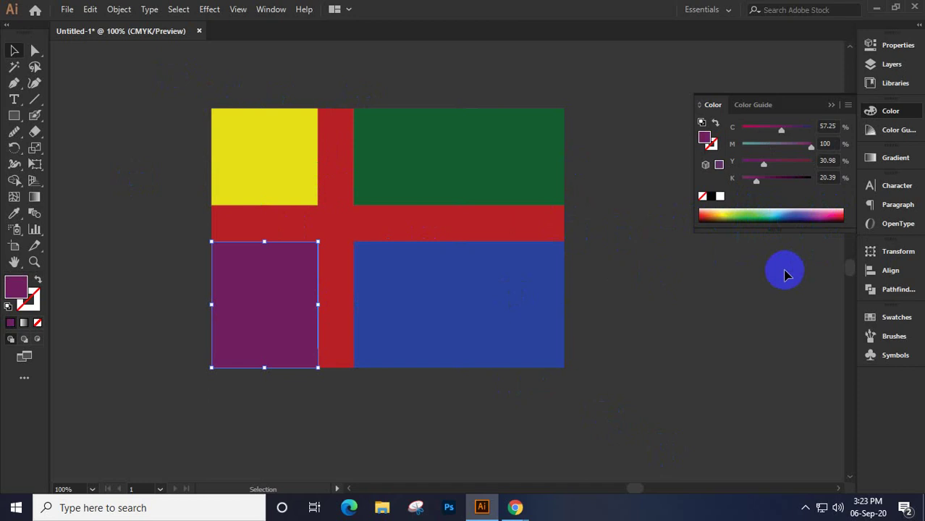
click(775, 213)
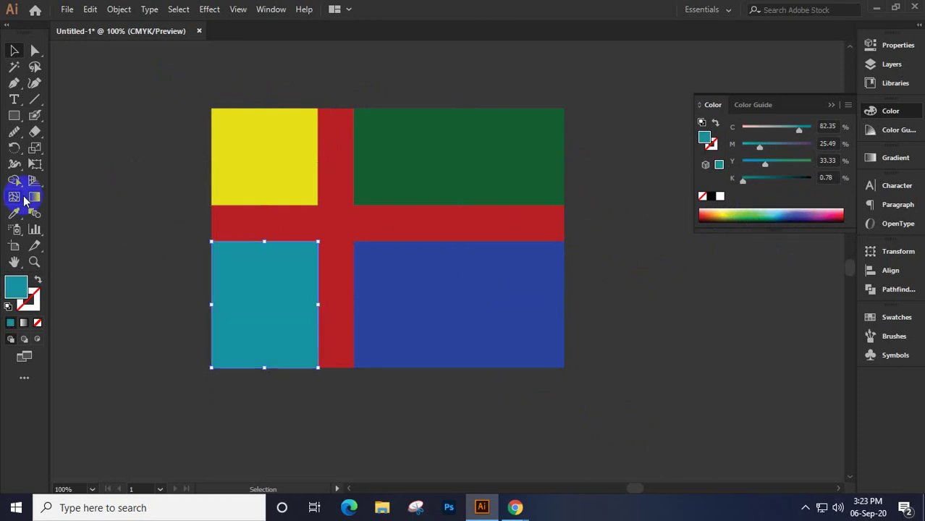
Undo the piece colouring and the eraser cuts back to the single uncut light-blue rectangle
click(16, 51)
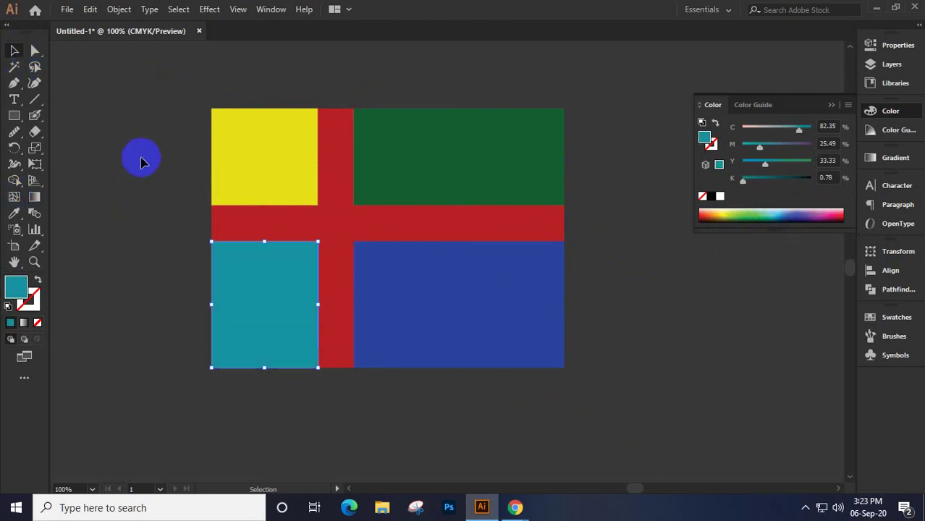
drag(164, 95, 648, 421)
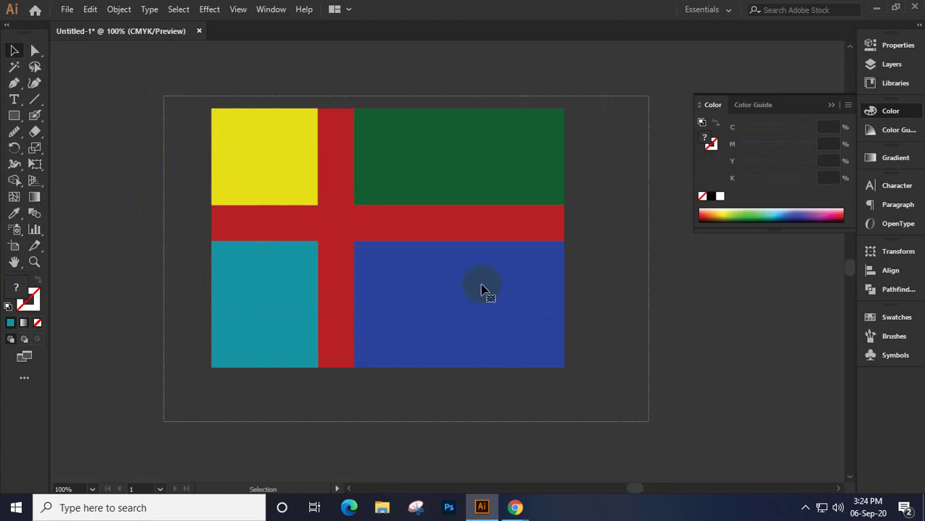
key(ctrl+z)
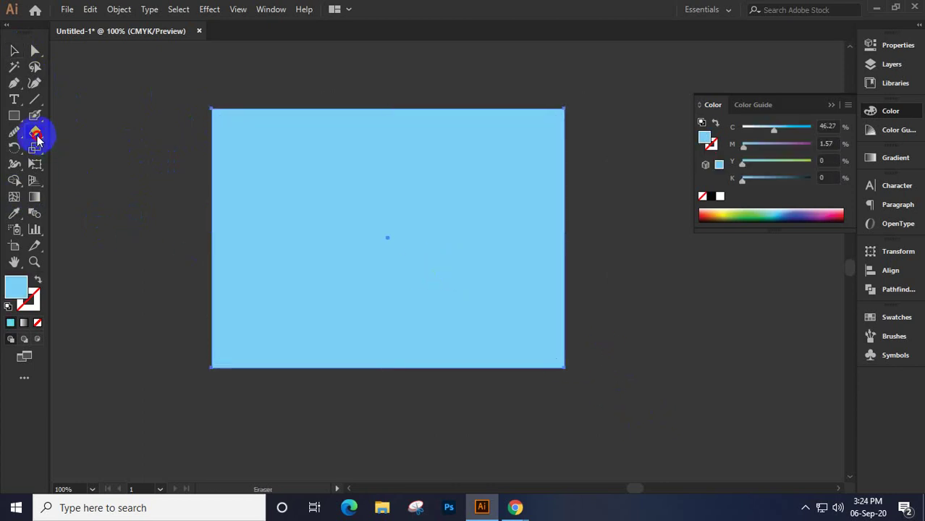
Cut the rectangle with the Scissors tool at its top and left edges and move the upper-left corner triangle away
mouse_move(38, 140)
mouse_down()
mouse_move(34, 132)
mouse_move(97, 163)
mouse_move(100, 153)
mouse_up()
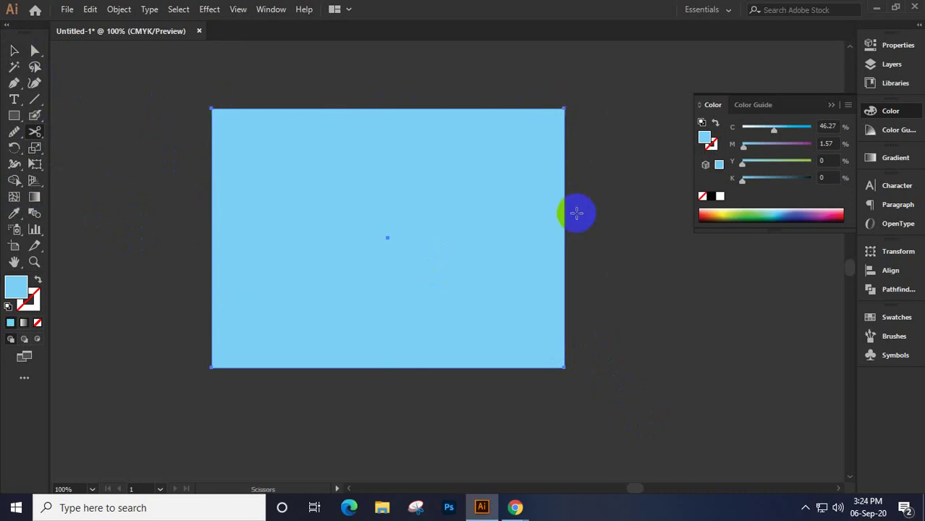
click(212, 254)
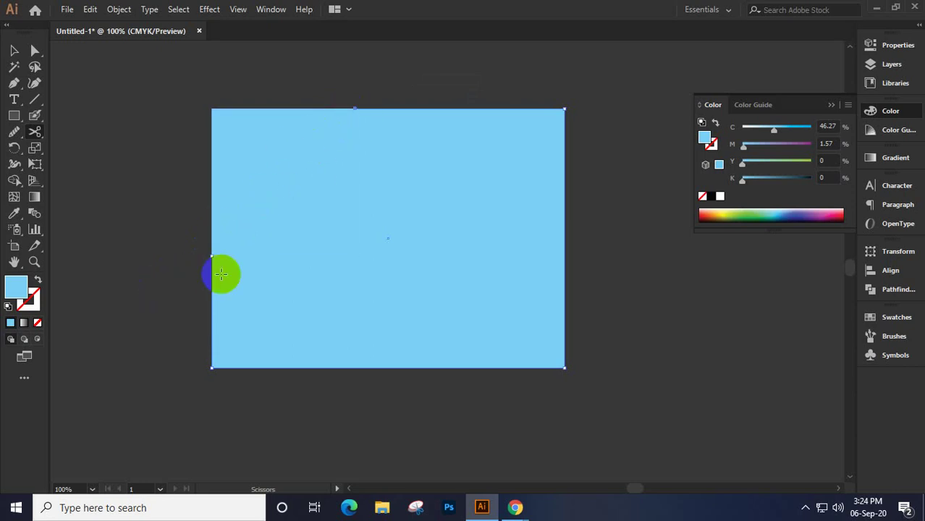
click(13, 50)
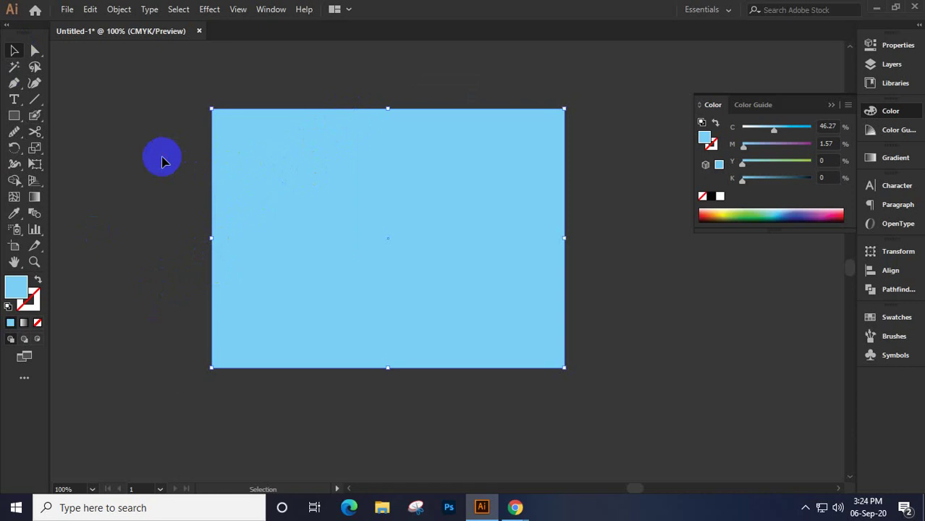
drag(254, 154, 315, 148)
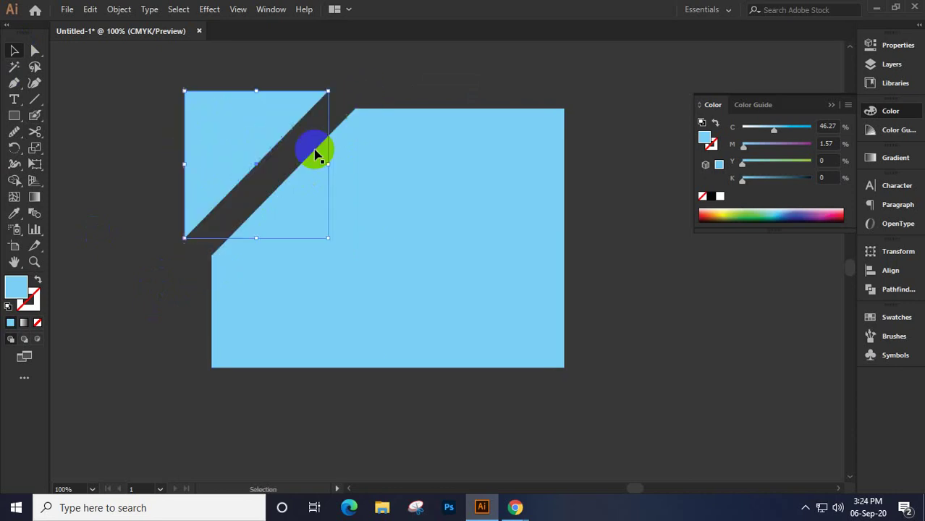
Split the remaining blue shape into three triangles with Scissors cuts at its bottom and right edges
click(34, 132)
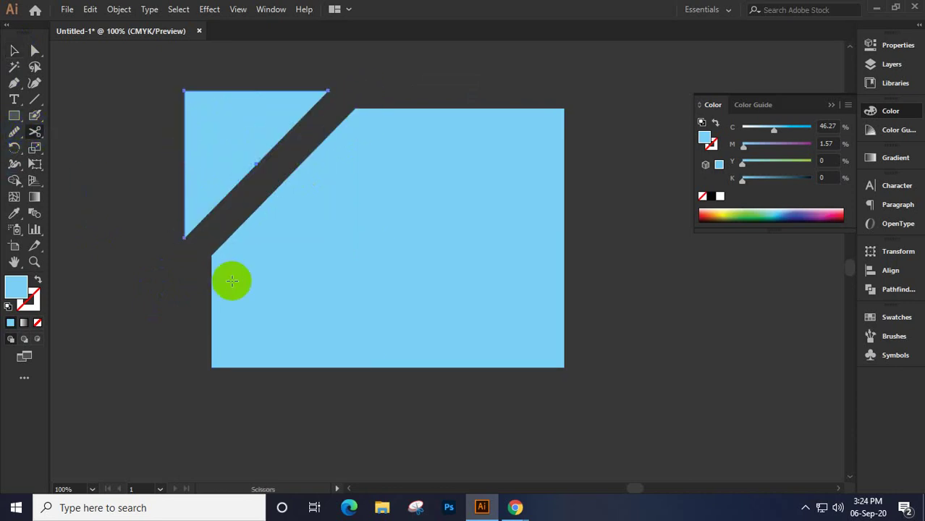
click(325, 367)
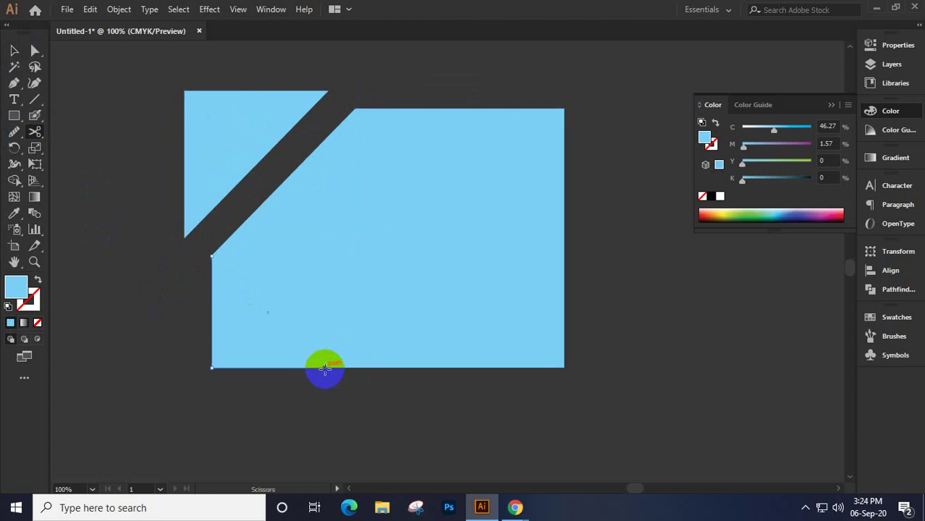
click(324, 368)
click(563, 230)
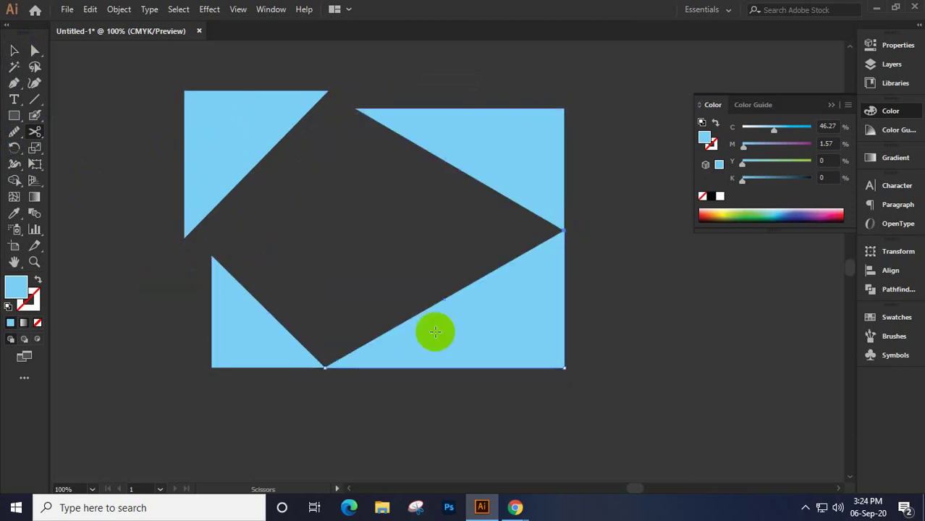
Move the lower-right triangle about 0.54 in right and 0.73 in down, away from the other pieces
click(14, 50)
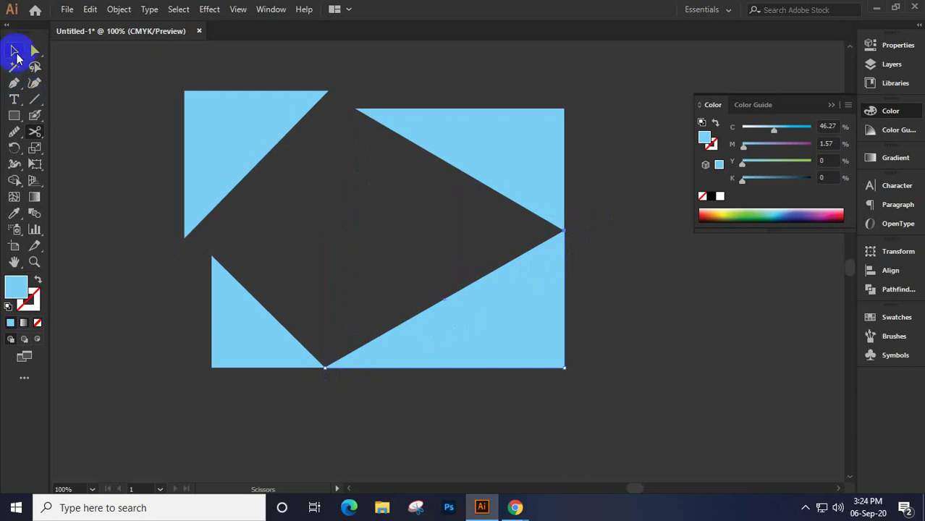
click(548, 237)
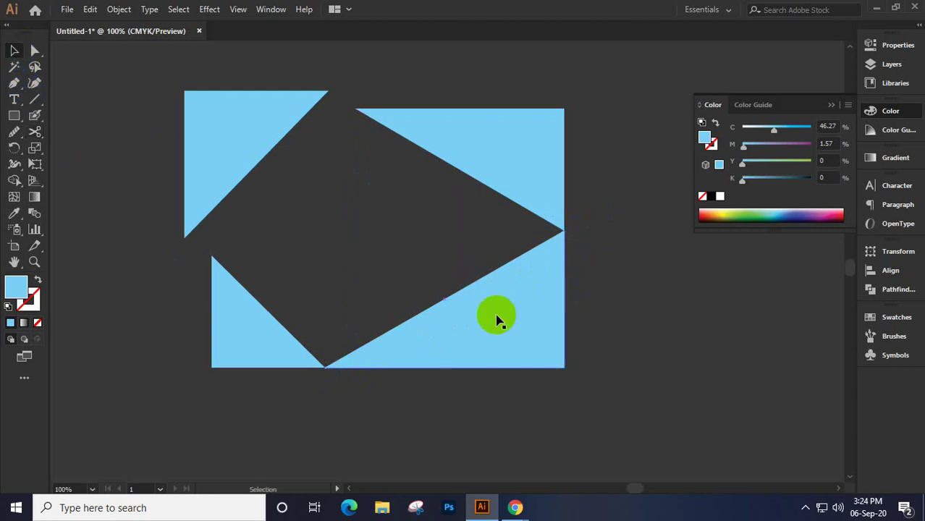
drag(501, 322, 530, 359)
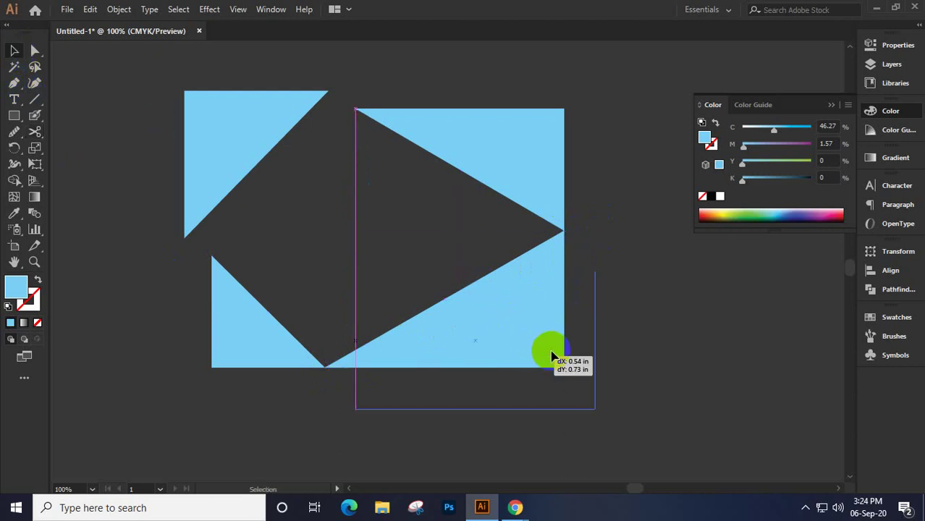
drag(551, 356, 552, 356)
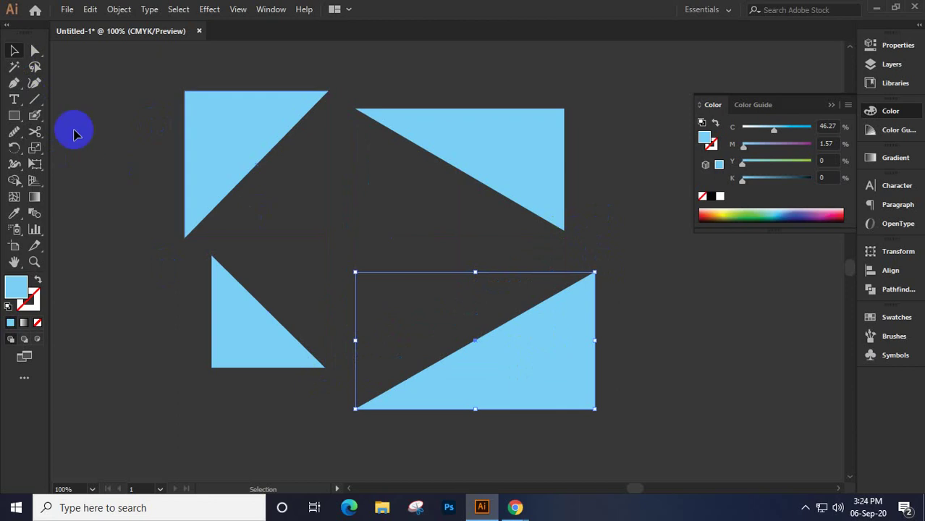
Try a Scissors cut on the upper-left triangle's right-angle corner and undo it
click(34, 131)
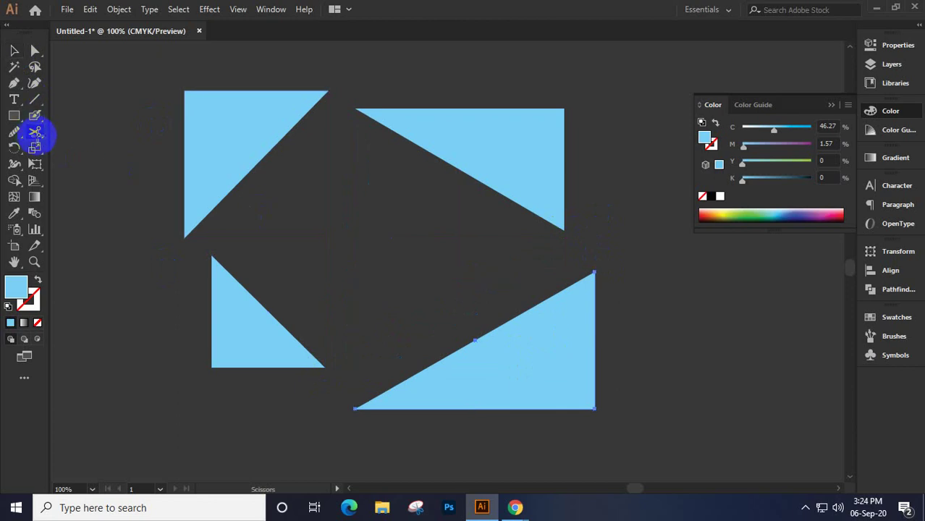
click(185, 91)
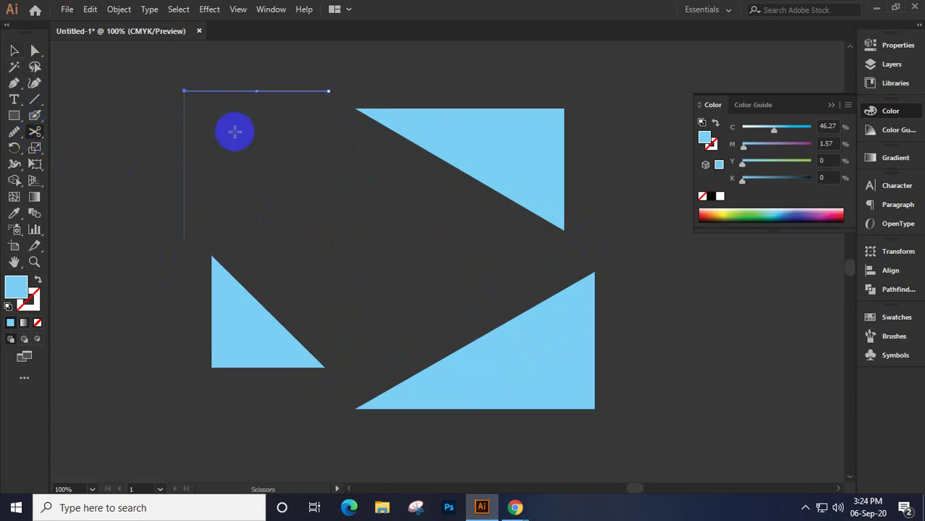
key(v)
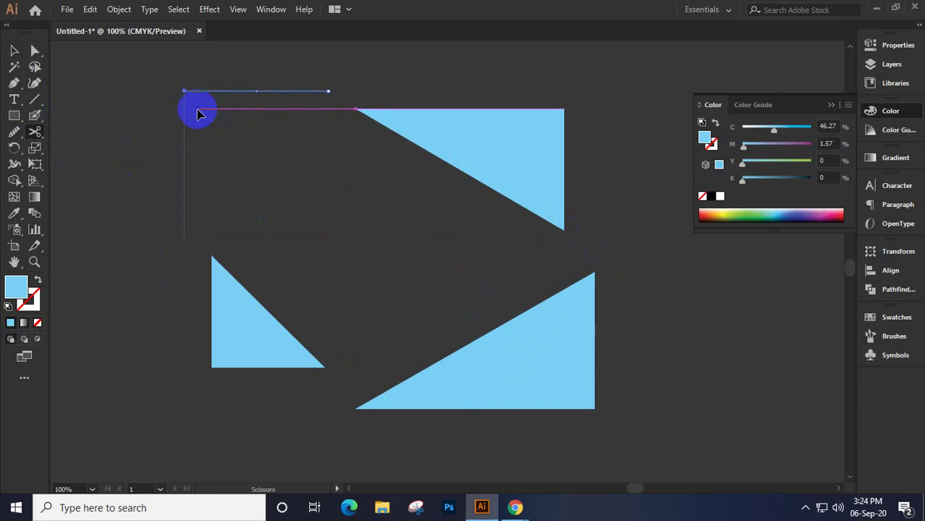
key(ctrl+z)
Try the Scissors tool inside the upper-left triangle and dismiss its warning with Don't Show Again enabled
click(194, 110)
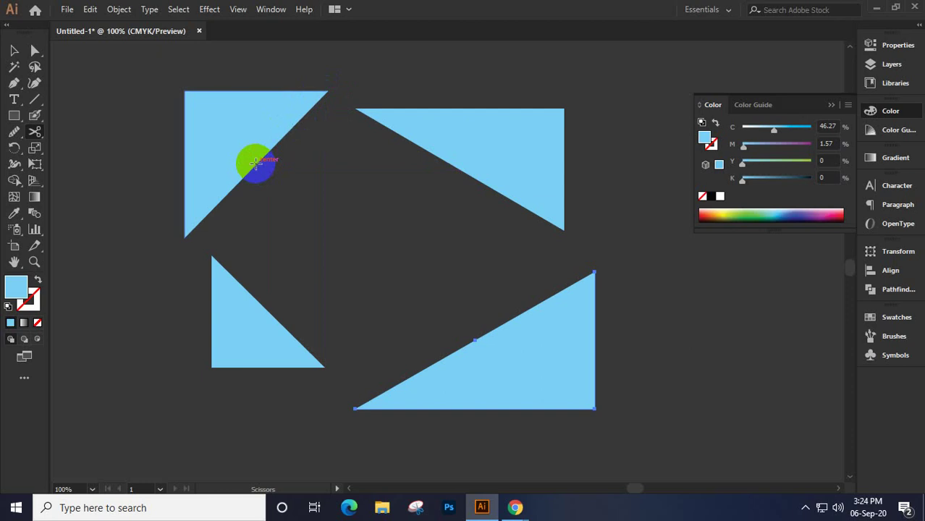
click(255, 165)
click(248, 150)
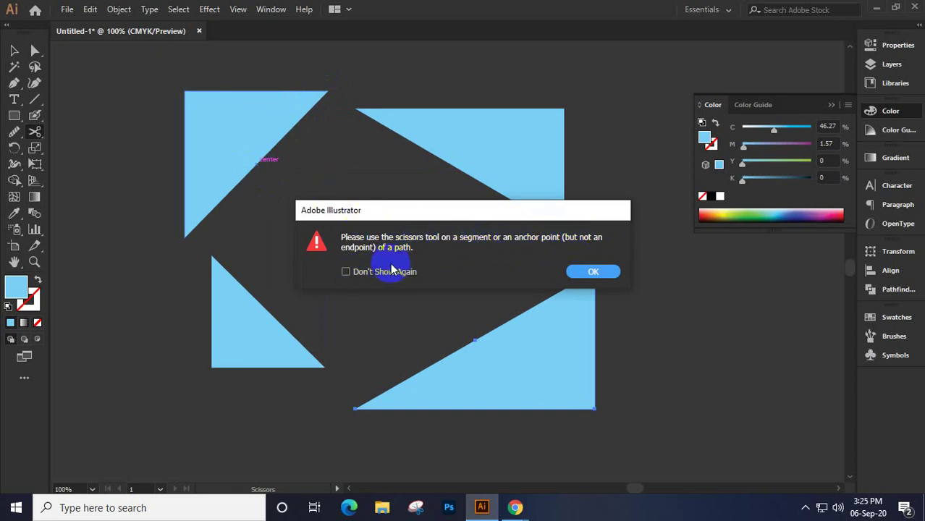
click(367, 272)
click(583, 272)
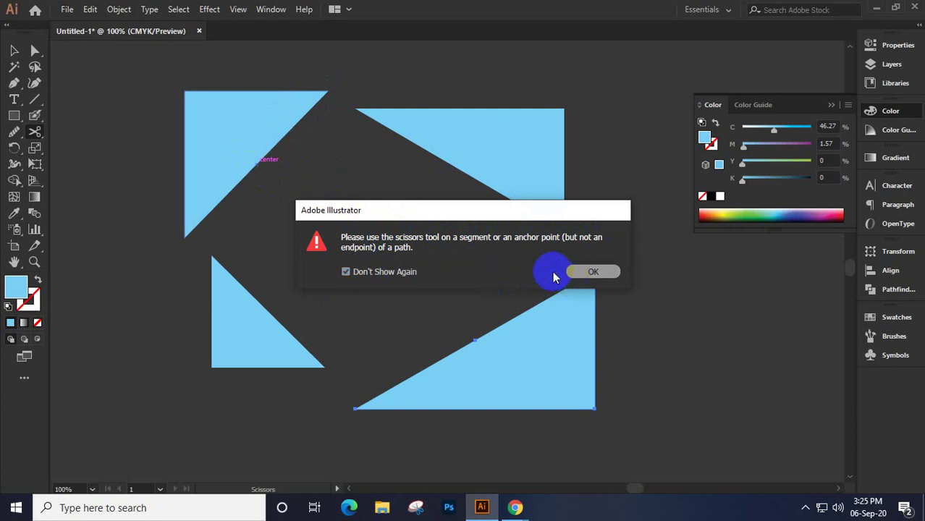
Try Scissors cuts on the upper-left triangle's left edge and on the lower-right triangle's edges, restoring both triangles
click(183, 95)
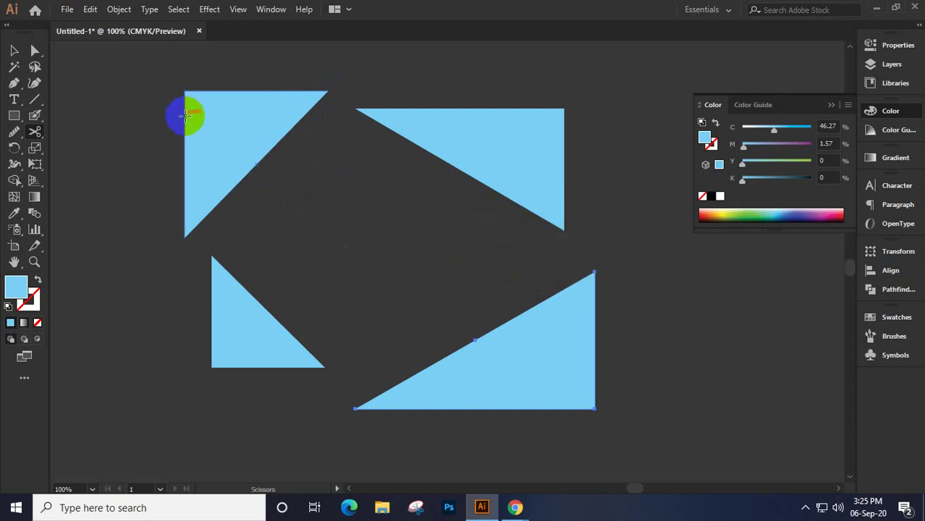
click(183, 116)
click(205, 97)
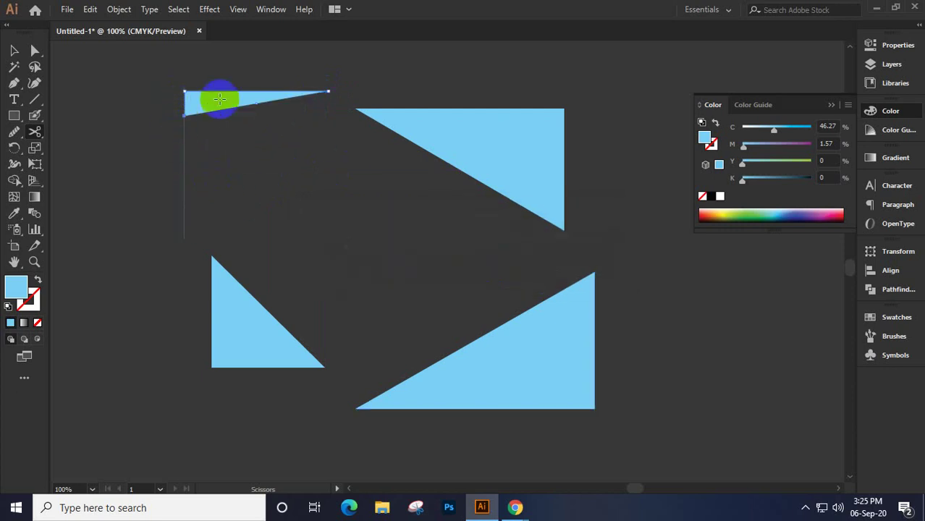
click(484, 330)
click(498, 328)
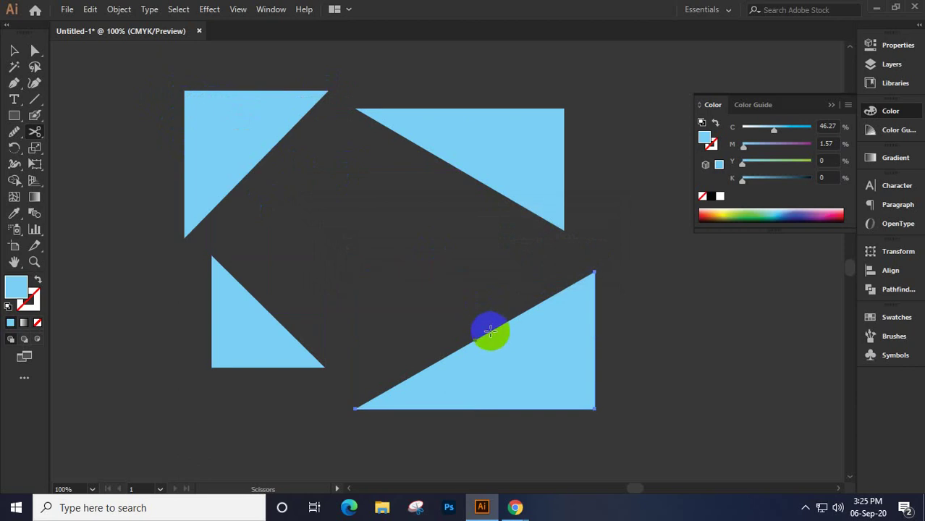
click(474, 340)
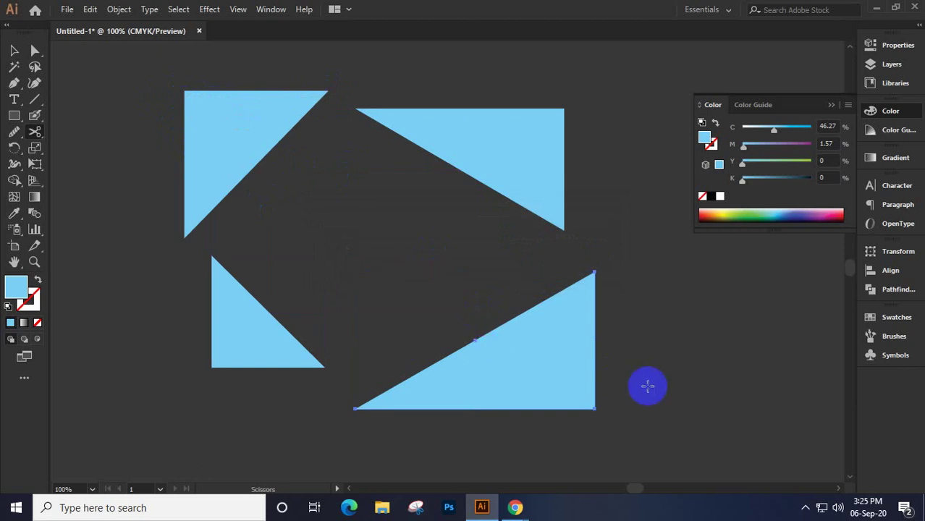
click(594, 362)
key(v)
click(491, 395)
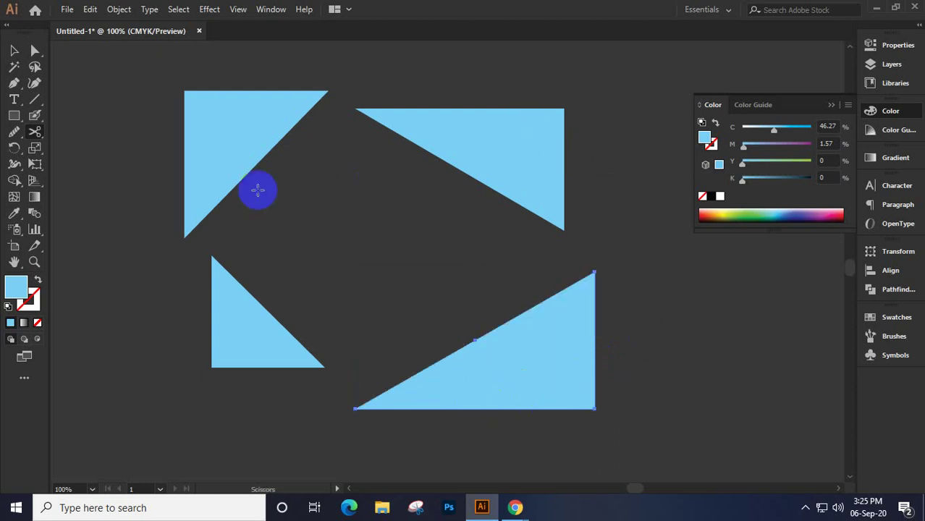
Delete all four blue triangles
click(14, 49)
drag(156, 72, 671, 451)
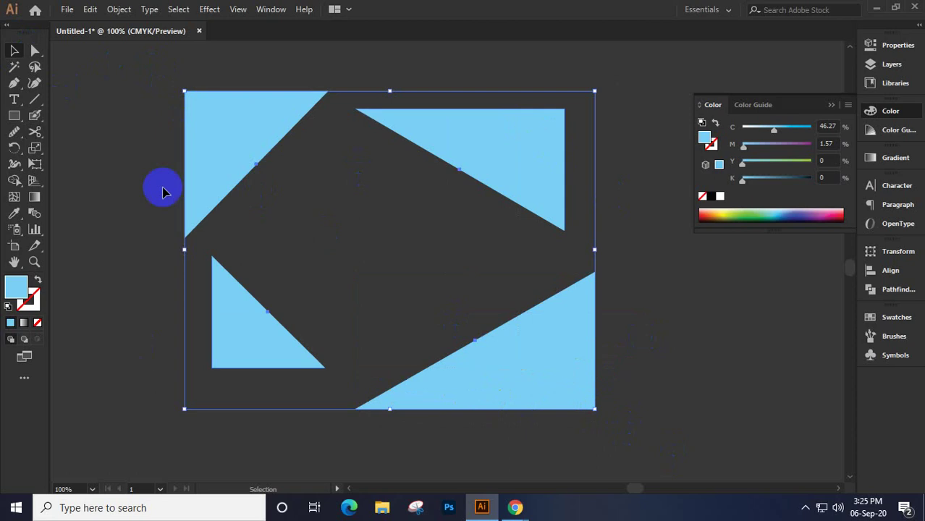
key(Delete)
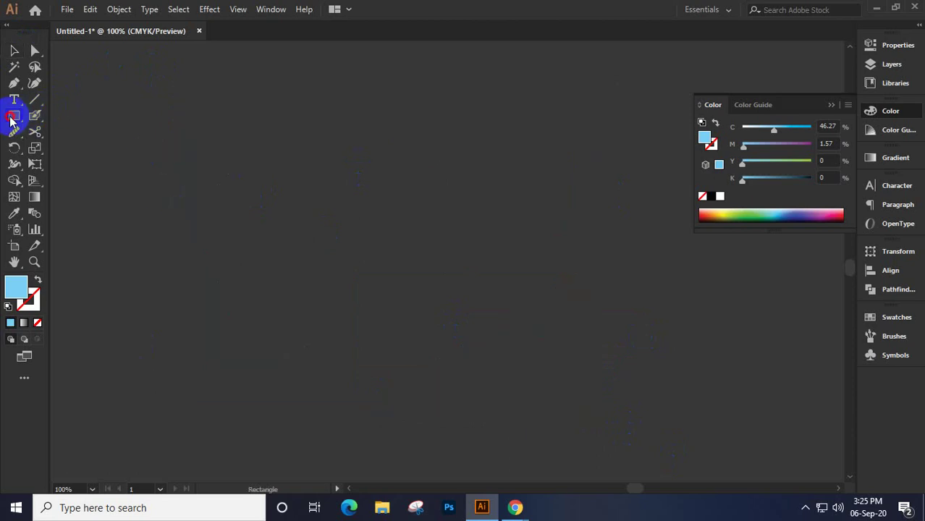
Draw a large light-blue circle with the Ellipse tool in the middle of the empty canvas and keep it selected
drag(13, 117, 74, 149)
drag(286, 175, 526, 384)
click(12, 49)
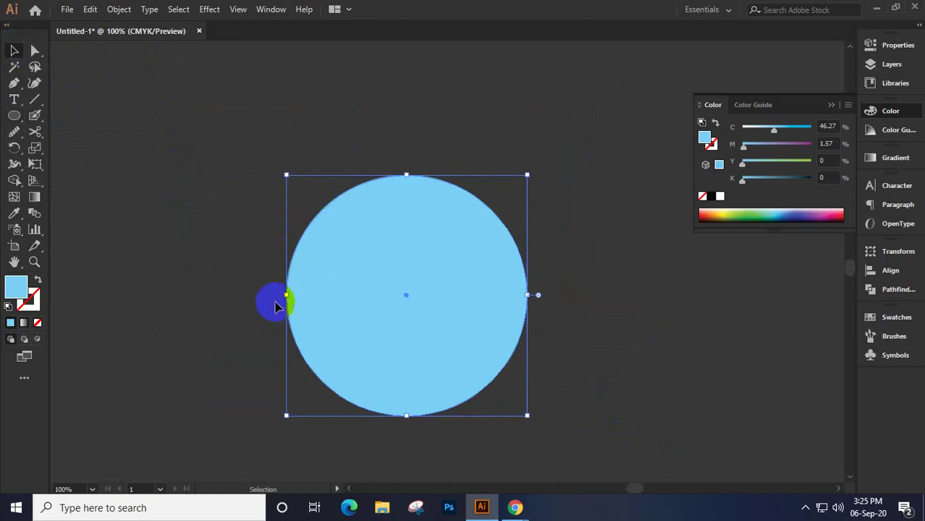
key(space)
drag(493, 306, 487, 247)
click(537, 293)
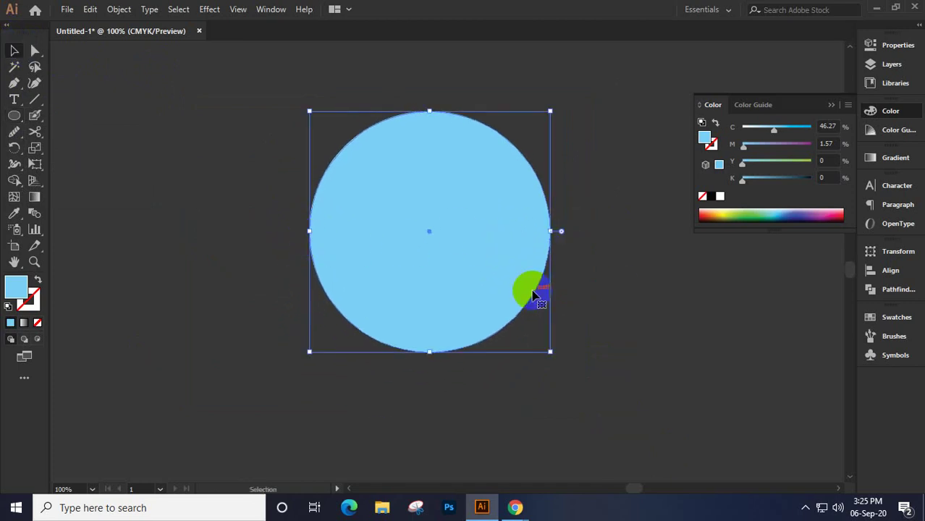
click(482, 254)
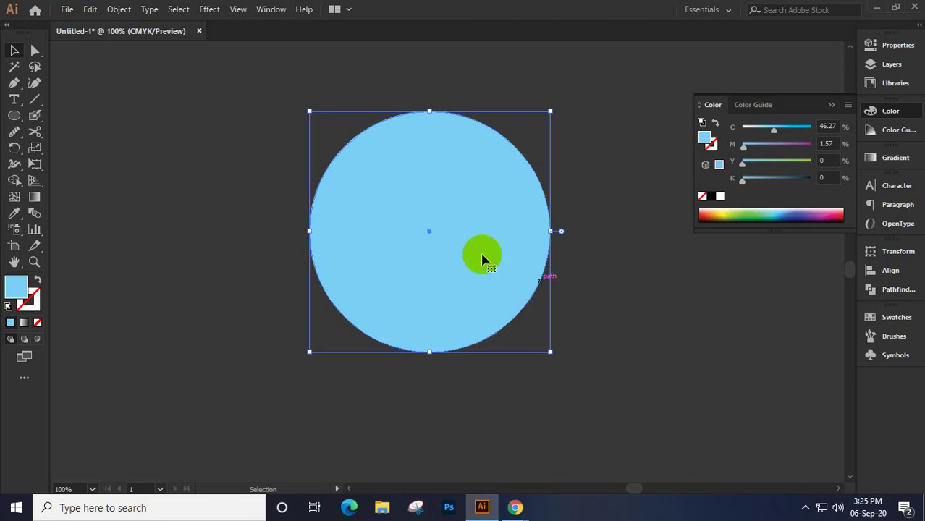
Try a short Eraser tool stroke on the circle's left edge and undo it
click(529, 241)
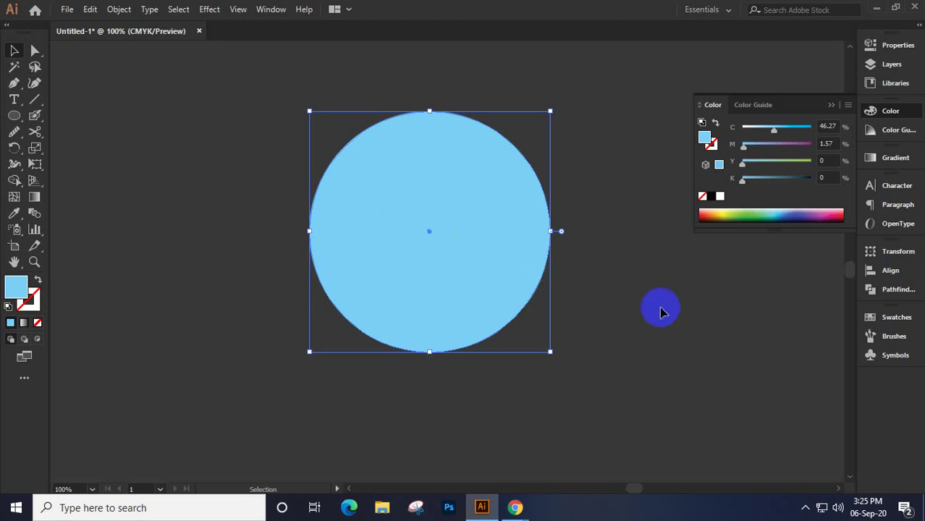
click(36, 133)
drag(42, 141, 94, 132)
click(299, 242)
click(548, 258)
click(347, 300)
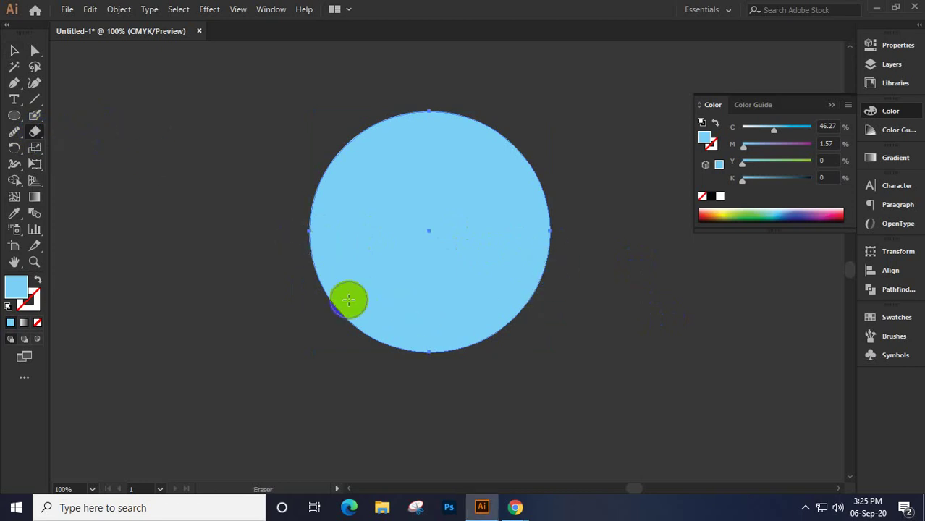
click(298, 255)
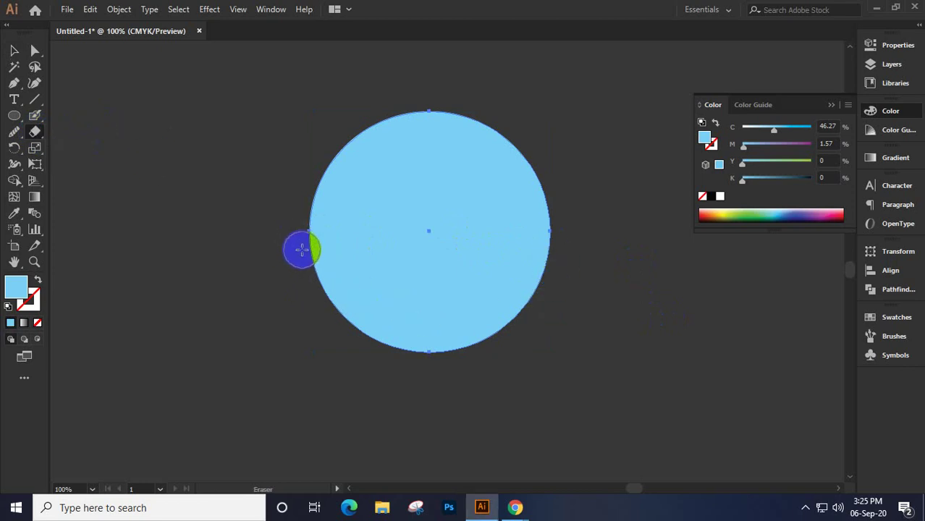
drag(302, 250, 302, 255)
click(554, 250)
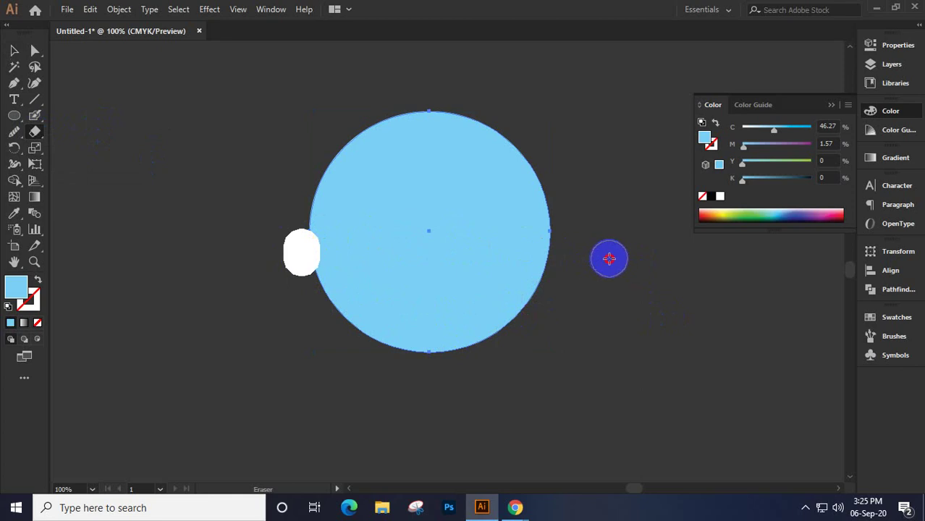
click(527, 266)
key(ctrl+z)
key(ctrl+z)
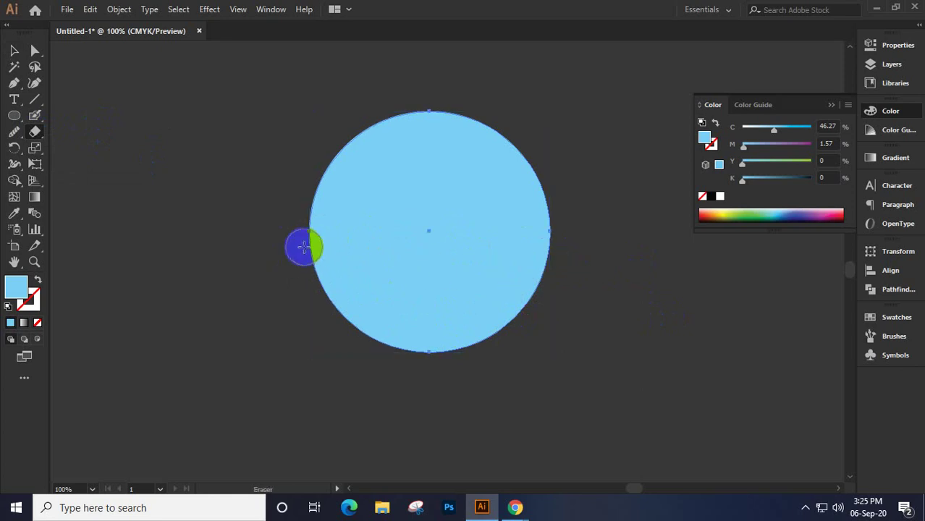
Try erasing a straight band across the circle's middle and a wavy band through its lower half, and undo both strokes
mouse_move(301, 249)
mouse_down()
mouse_move(654, 253)
mouse_move(655, 265)
mouse_up()
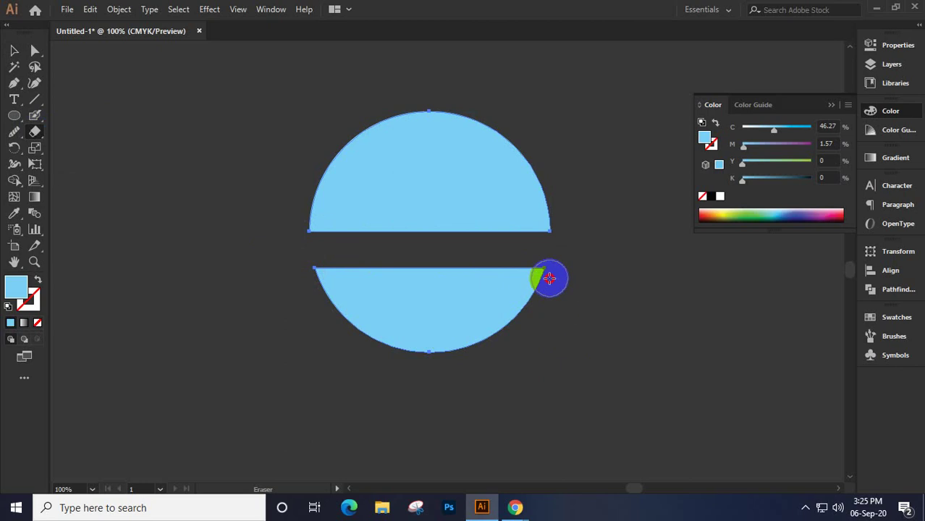
mouse_move(552, 276)
mouse_down()
mouse_move(275, 303)
mouse_move(424, 302)
mouse_move(309, 297)
mouse_move(318, 298)
mouse_up()
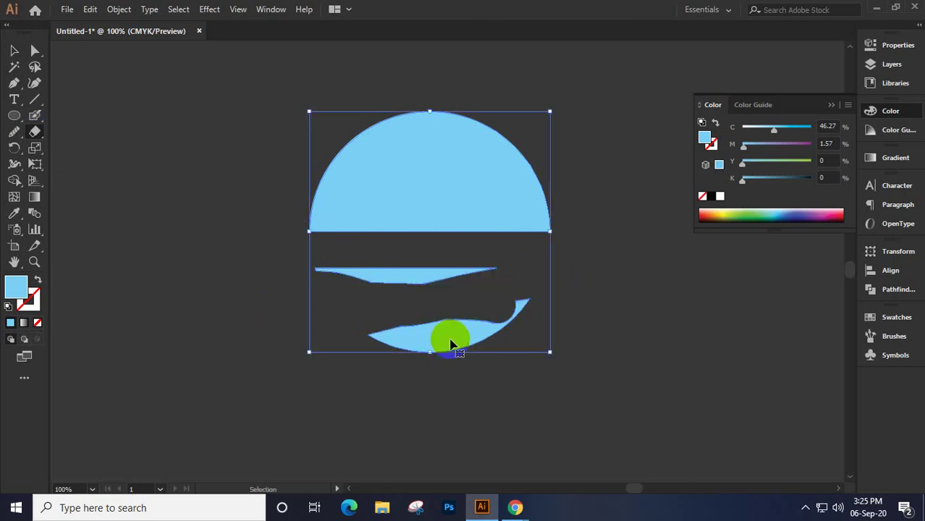
key(ctrl+z)
key(ctrl+z)
key(ctrl+z)
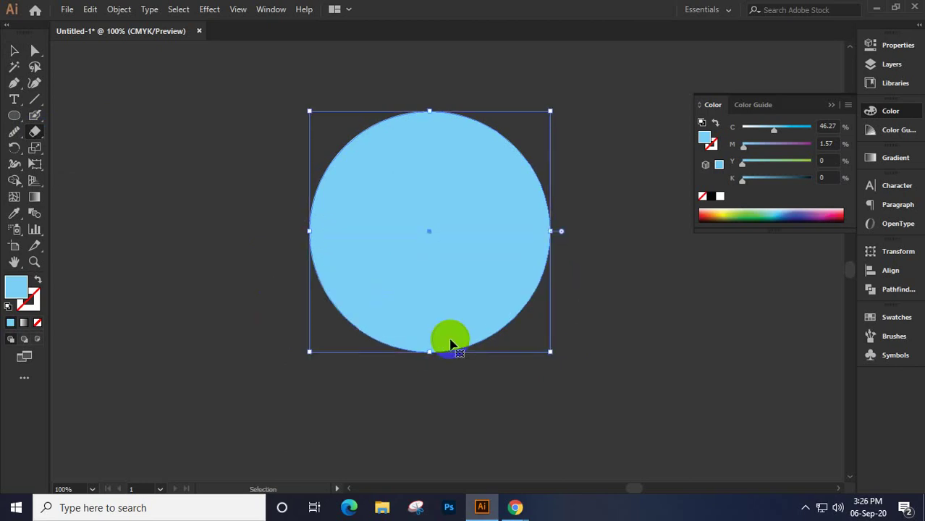
Try splitting the circle at its left and right anchor points with the Scissors tool, moving the lower half down, and undo everything
mouse_move(31, 133)
mouse_down()
mouse_move(105, 168)
mouse_move(98, 148)
mouse_up()
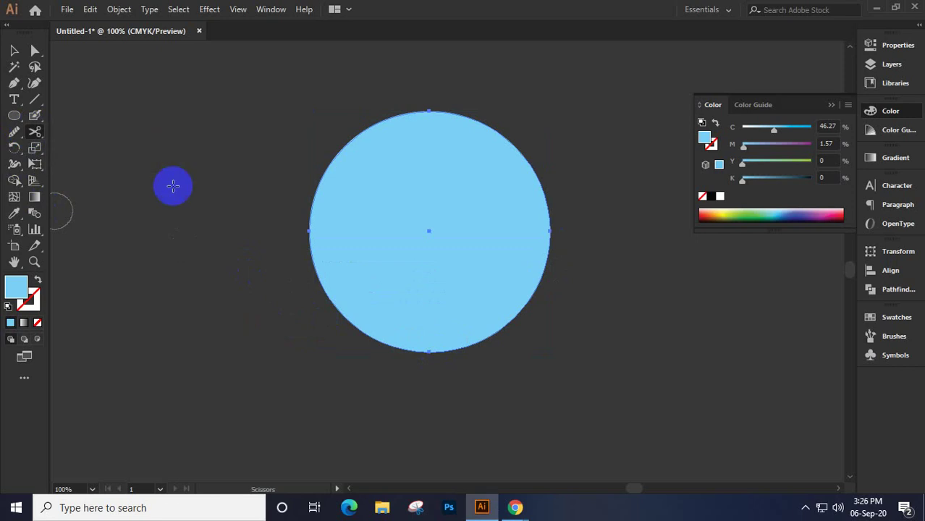
click(309, 230)
click(552, 233)
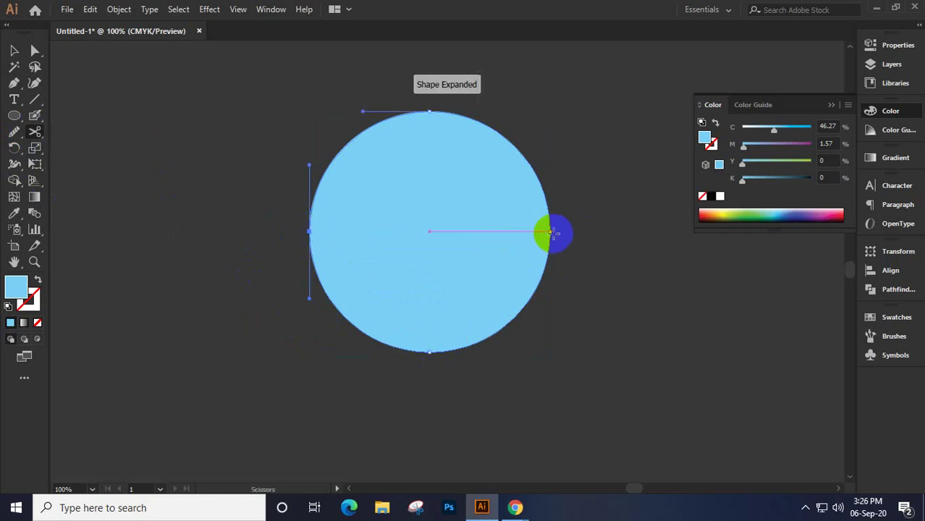
click(14, 50)
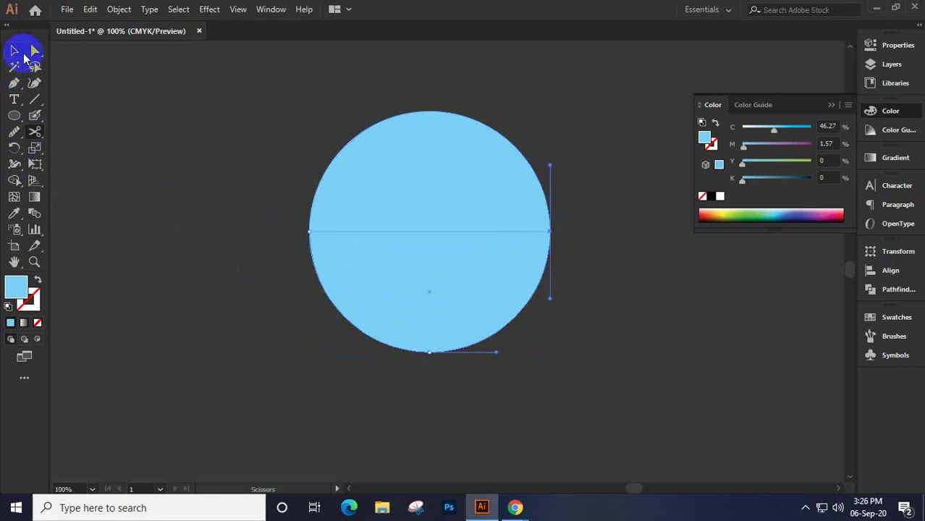
drag(400, 262, 402, 306)
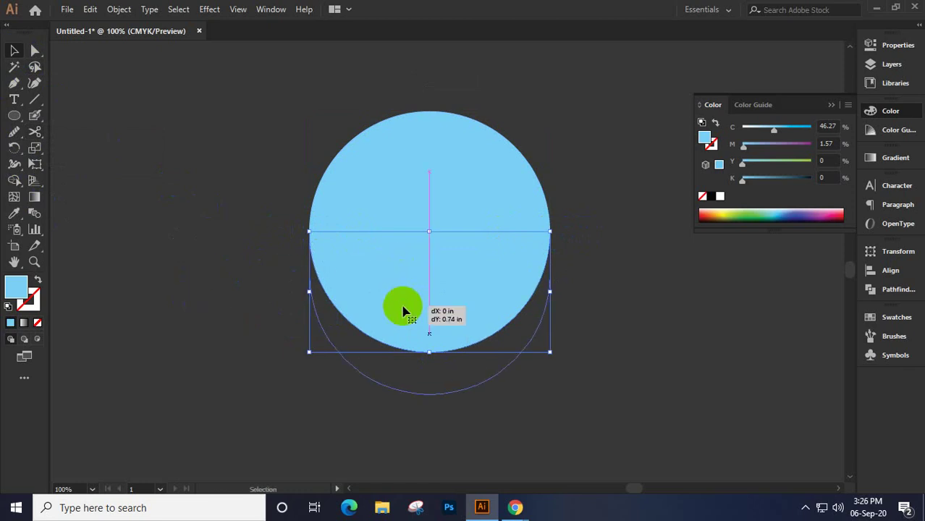
click(161, 201)
key(ctrl+z)
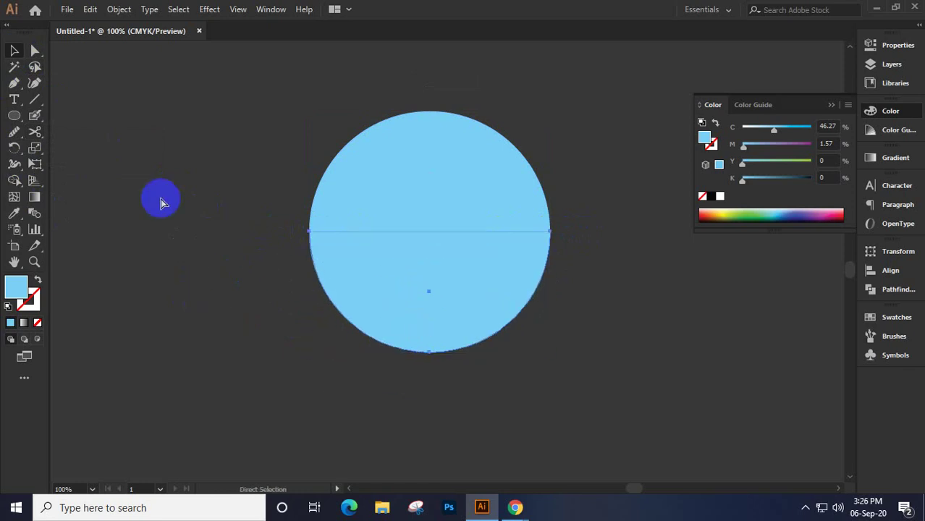
click(160, 201)
key(ctrl+z)
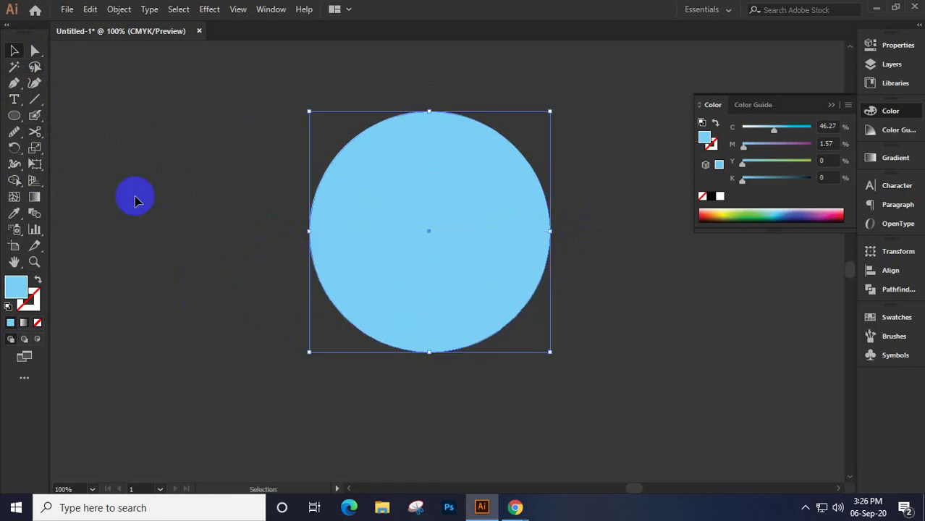
Draw a horizontal line about 5.92 in long through the circle's centre and select it together with the circle
click(34, 99)
drag(283, 232, 619, 231)
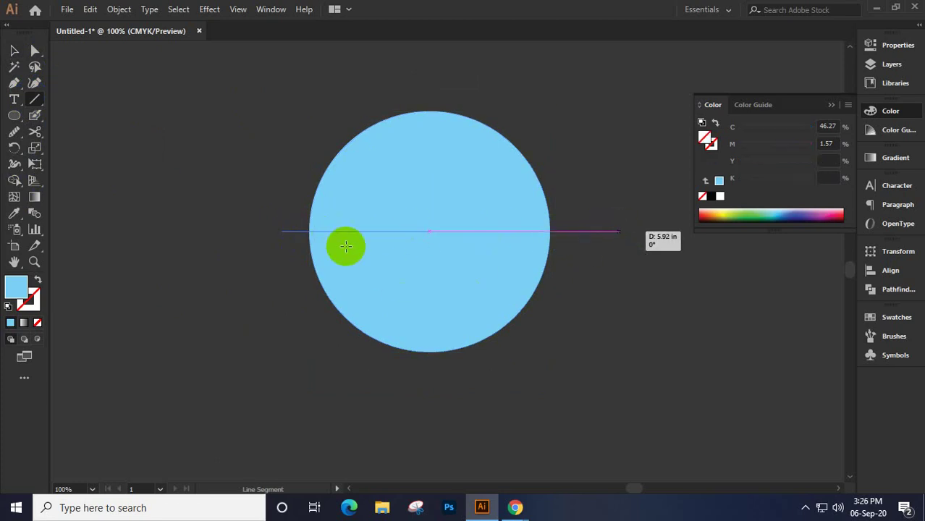
click(14, 49)
drag(306, 116, 633, 397)
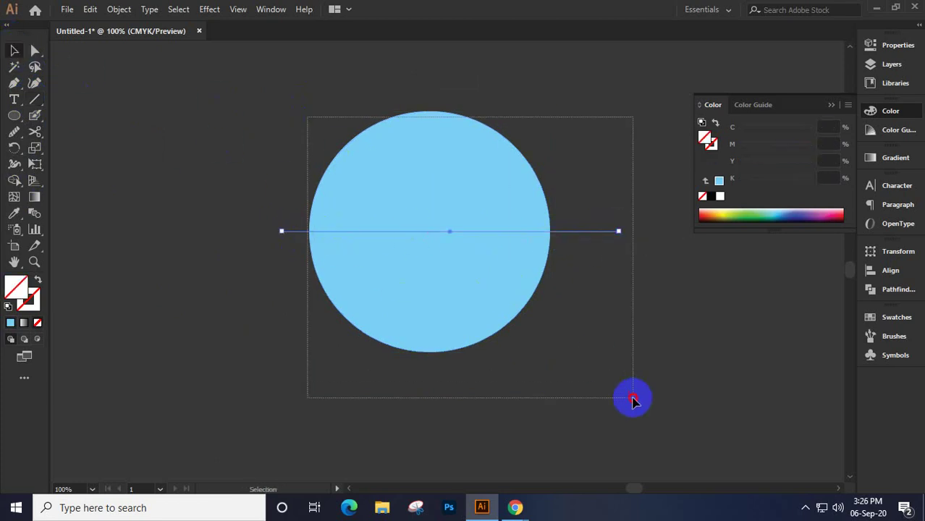
drag(745, 355, 833, 316)
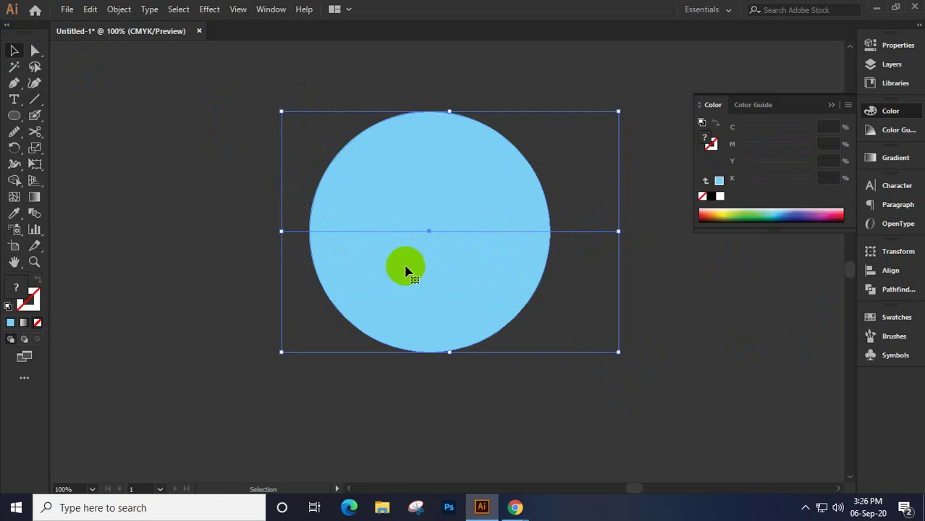
mouse_move(378, 230)
mouse_down()
mouse_move(304, 214)
mouse_move(320, 282)
mouse_up()
Split the circle along the line into an upper and a lower half with the Shape Builder tool
click(12, 181)
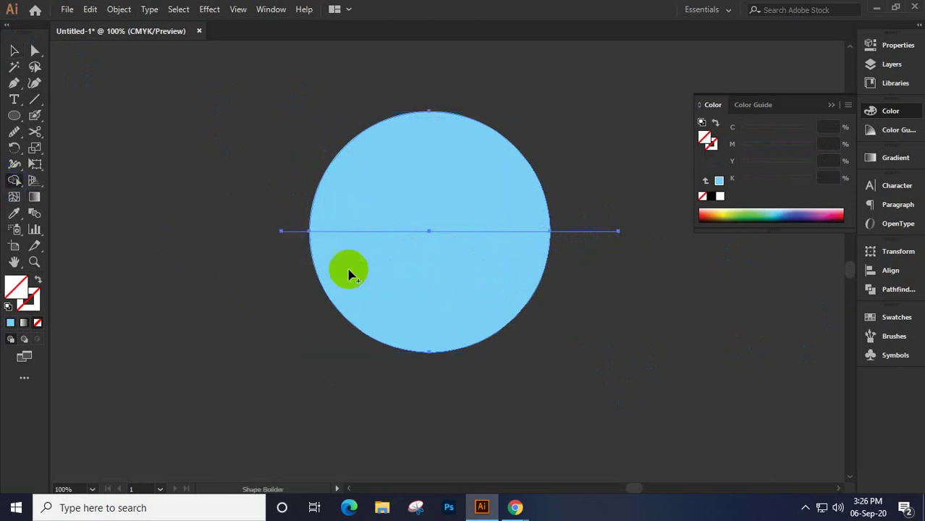
mouse_move(426, 273)
mouse_down()
mouse_move(416, 269)
mouse_move(429, 285)
mouse_move(475, 264)
mouse_move(394, 264)
mouse_up()
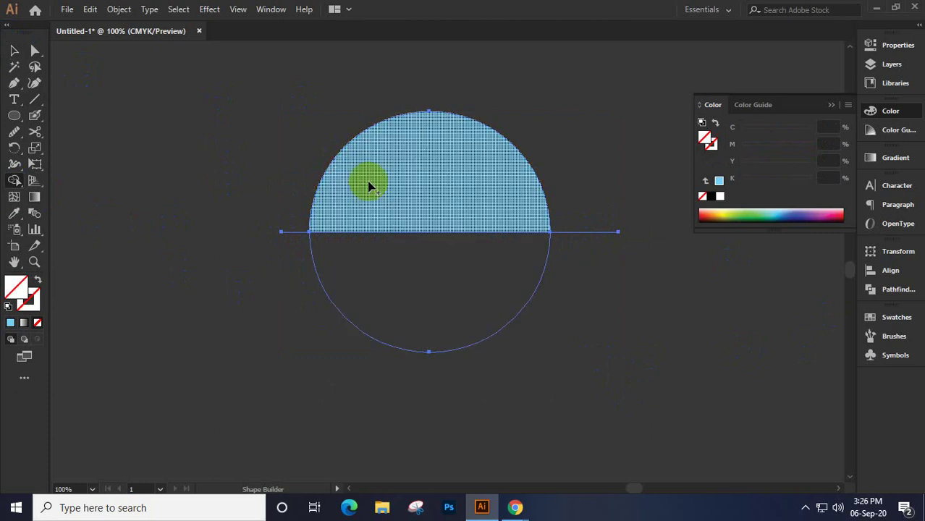
drag(369, 187, 497, 194)
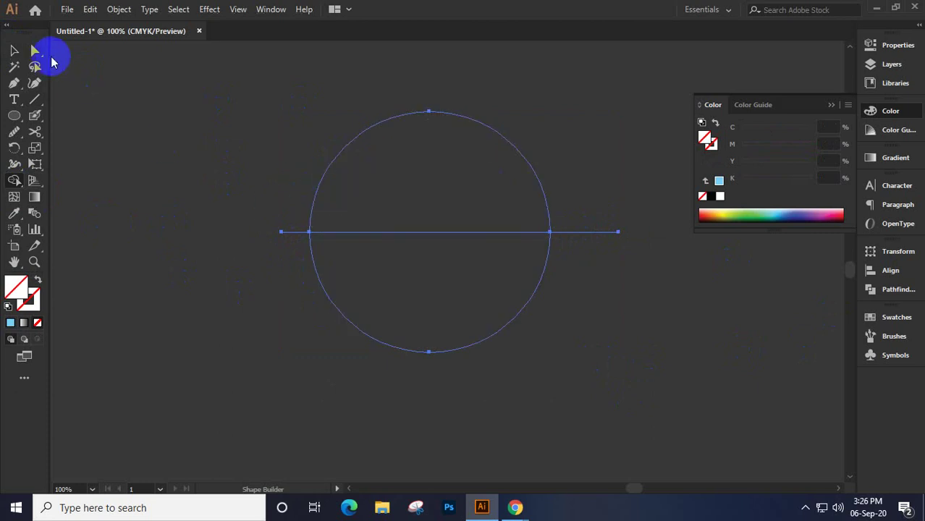
Delete the unfilled circle halves with the line and undo the deletion
click(13, 52)
drag(204, 343, 204, 344)
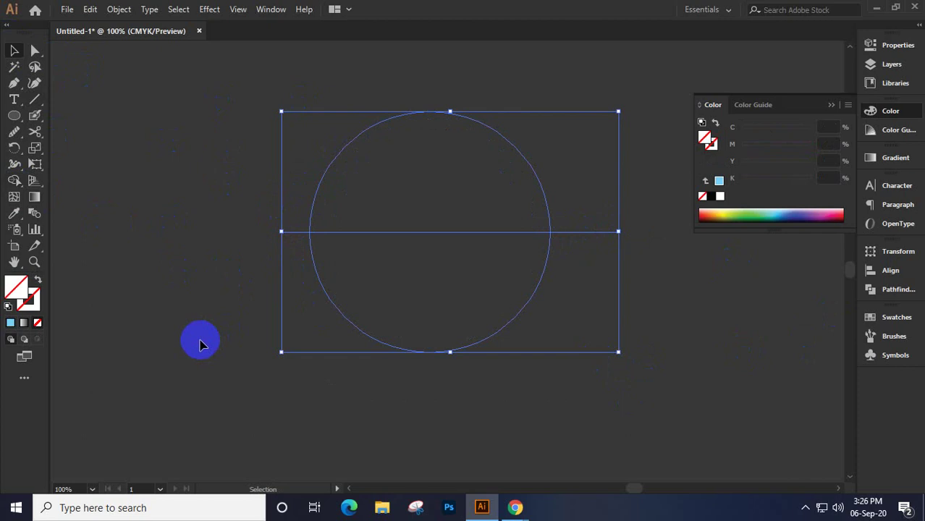
key(Delete)
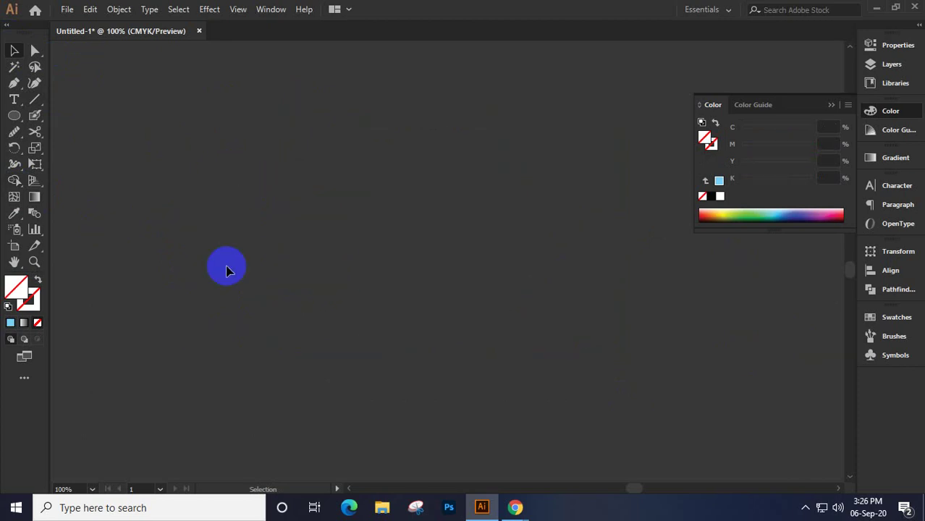
drag(275, 163, 351, 343)
key(ctrl+z)
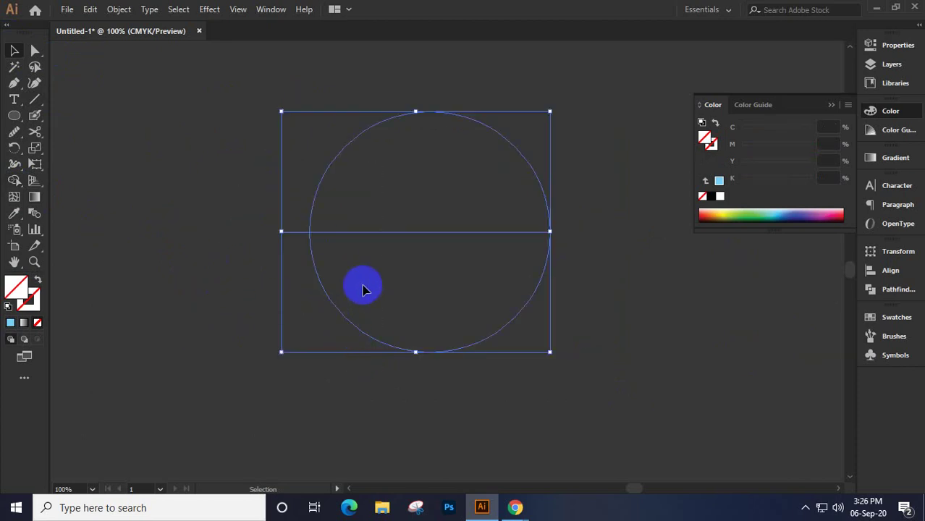
Fill the lower half with yellow-green (C 27.06, M 4.71, Y 100) and the upper half with purple (C 39.61, M 84.31), and deselect
click(331, 299)
click(724, 219)
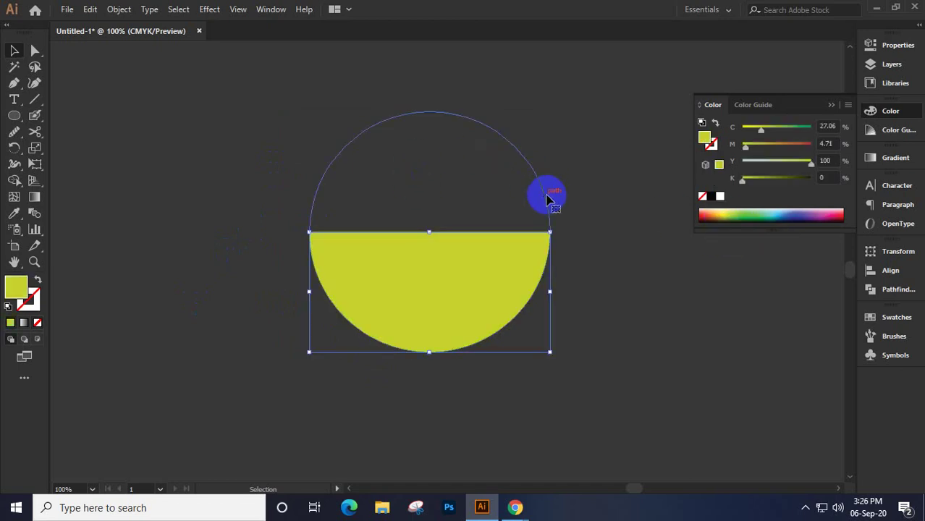
click(548, 200)
click(812, 210)
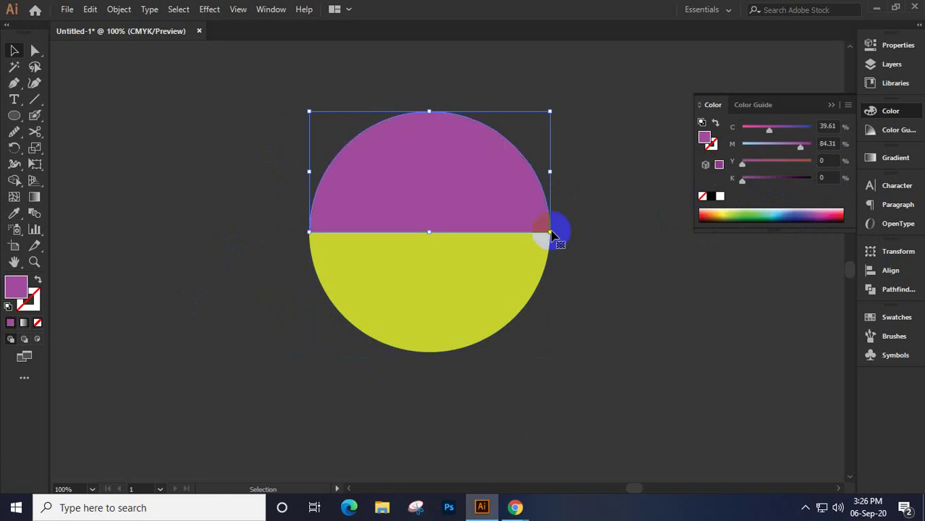
click(179, 217)
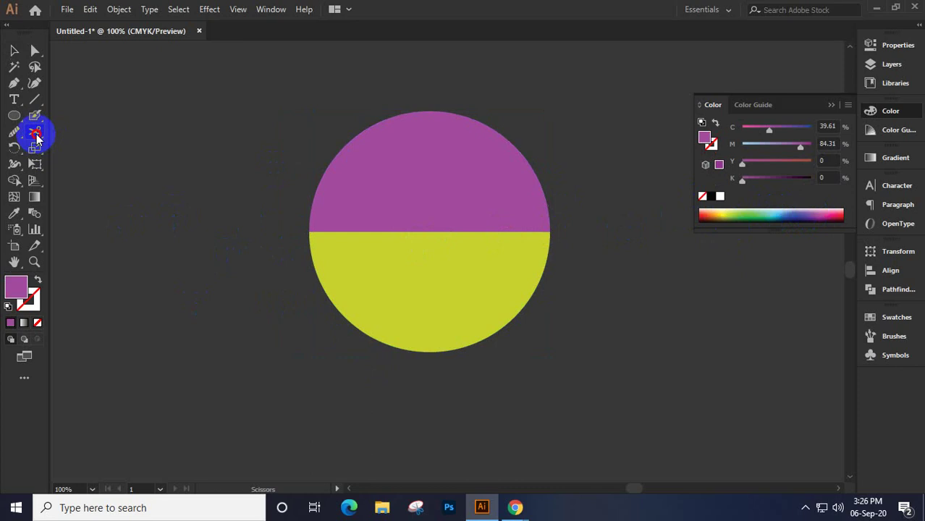
Cut the two-coloured circle with the Knife along two curved diagonals, a horizontal line through the lower half and a vertical line near the centre
mouse_move(35, 138)
mouse_down()
mouse_move(114, 154)
mouse_move(87, 172)
mouse_move(103, 165)
mouse_move(102, 135)
mouse_up()
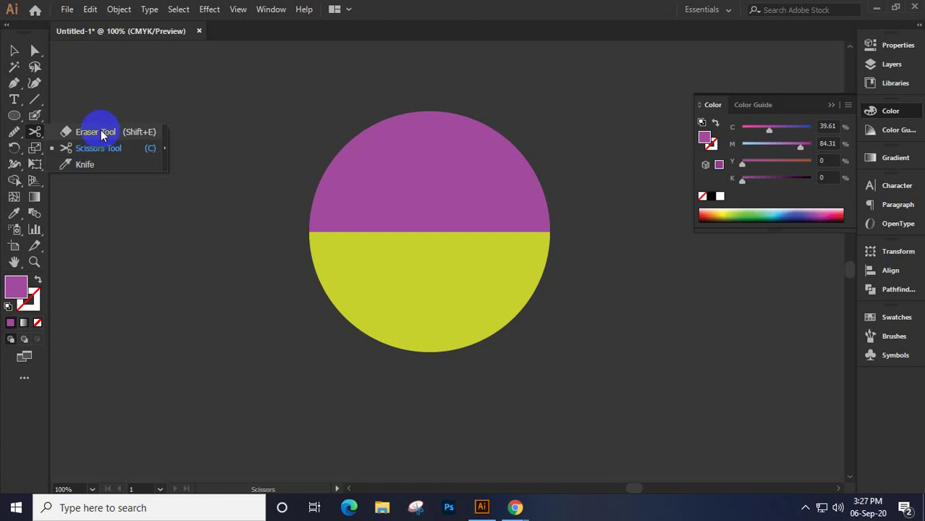
drag(102, 136, 103, 153)
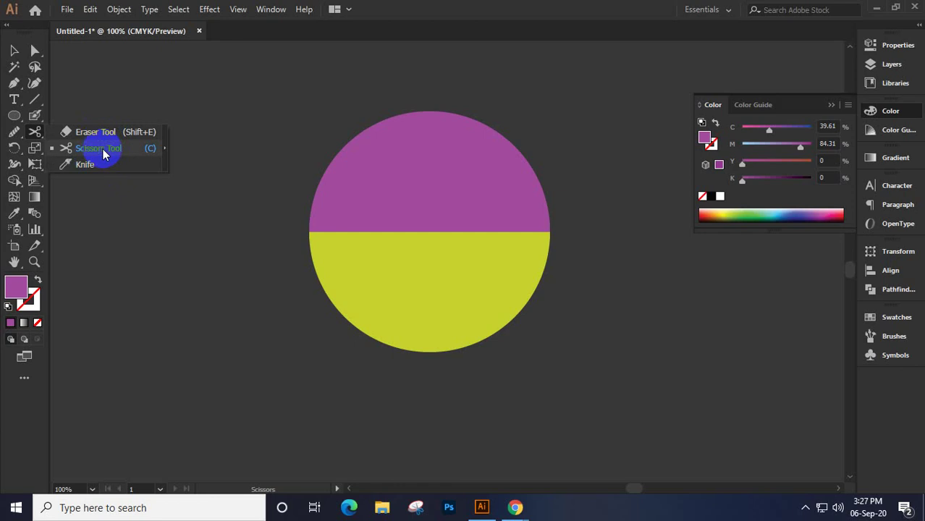
drag(103, 154, 104, 167)
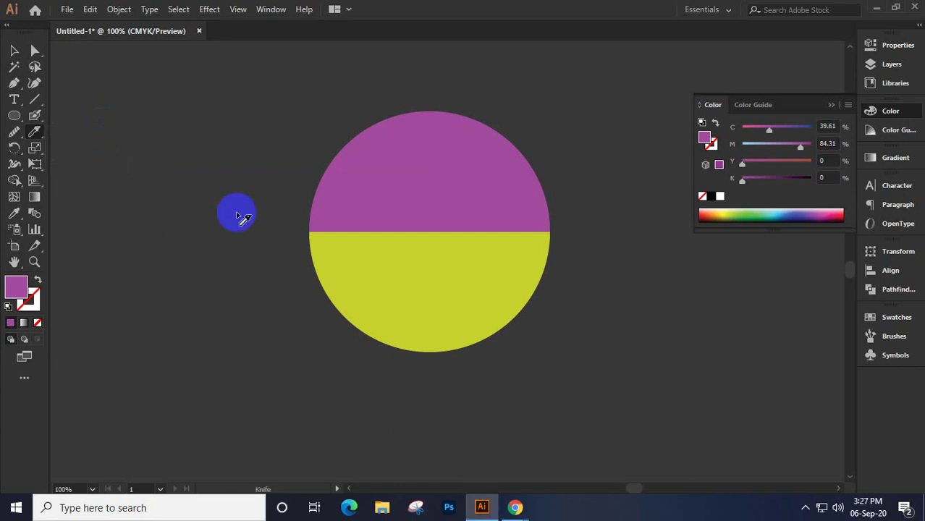
mouse_move(564, 160)
mouse_down()
mouse_move(459, 209)
mouse_move(281, 350)
mouse_up()
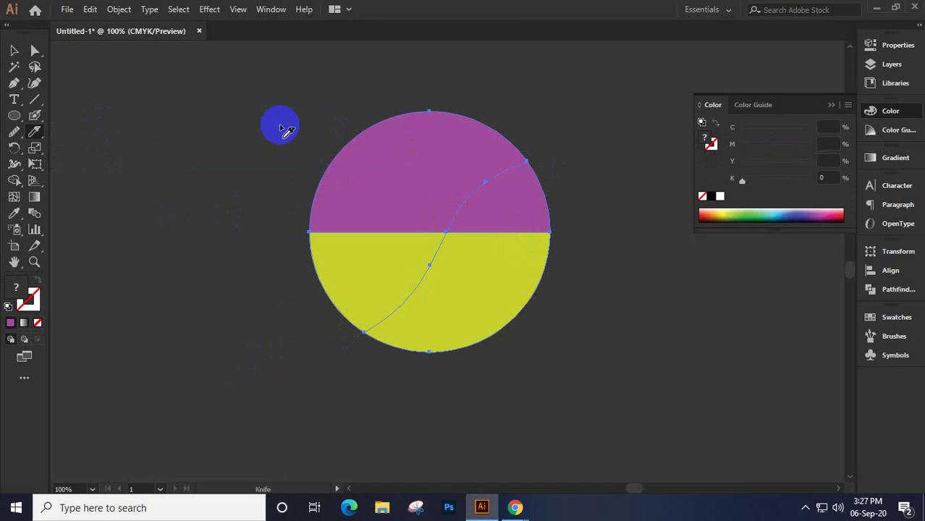
mouse_move(282, 125)
mouse_down()
mouse_move(489, 315)
mouse_move(541, 406)
mouse_up()
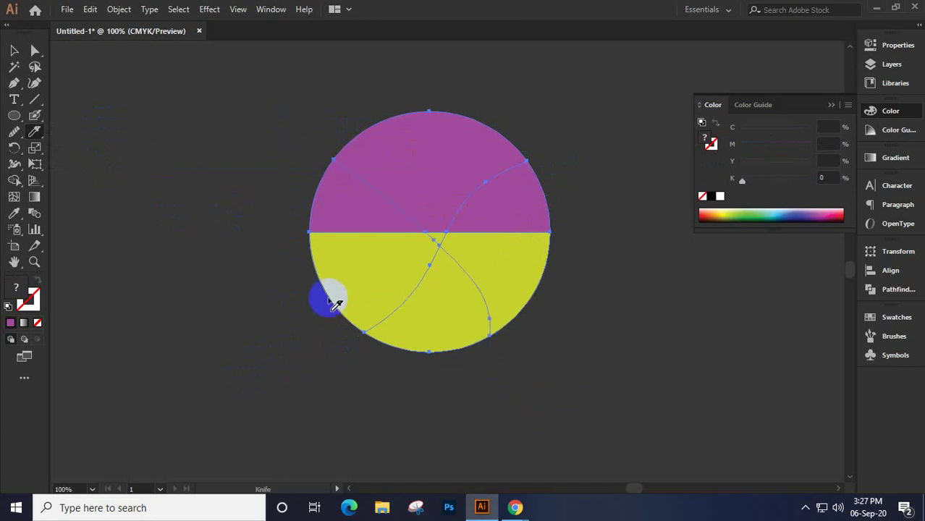
drag(305, 283, 631, 284)
mouse_move(439, 366)
mouse_down()
mouse_move(424, 93)
mouse_move(432, 123)
mouse_up()
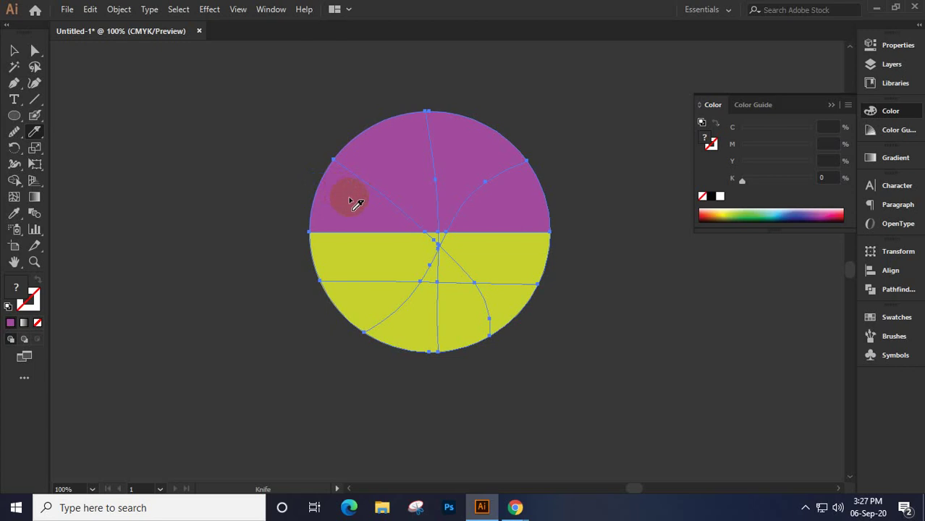
Cut a small closed oval with the Knife inside the left part of the purple half and return to the Selection tool
scroll(356, 205, up, 3)
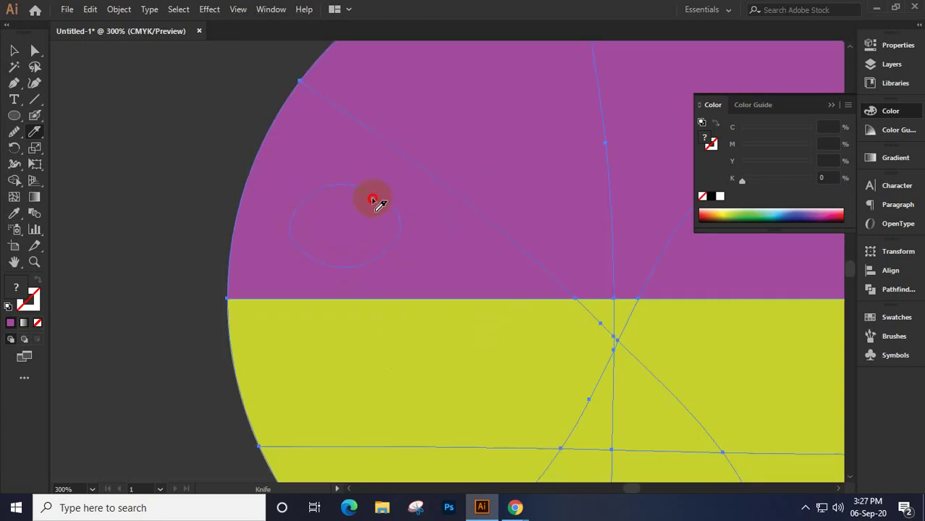
click(15, 49)
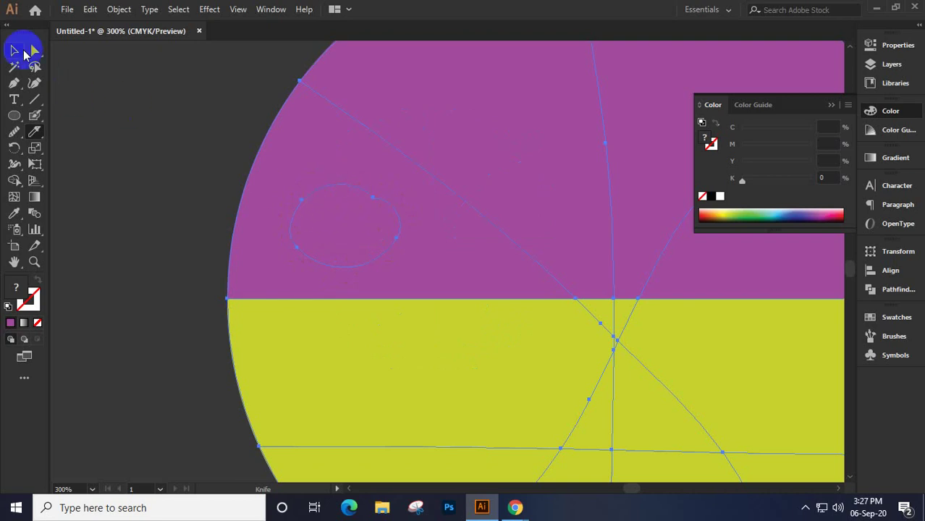
click(134, 134)
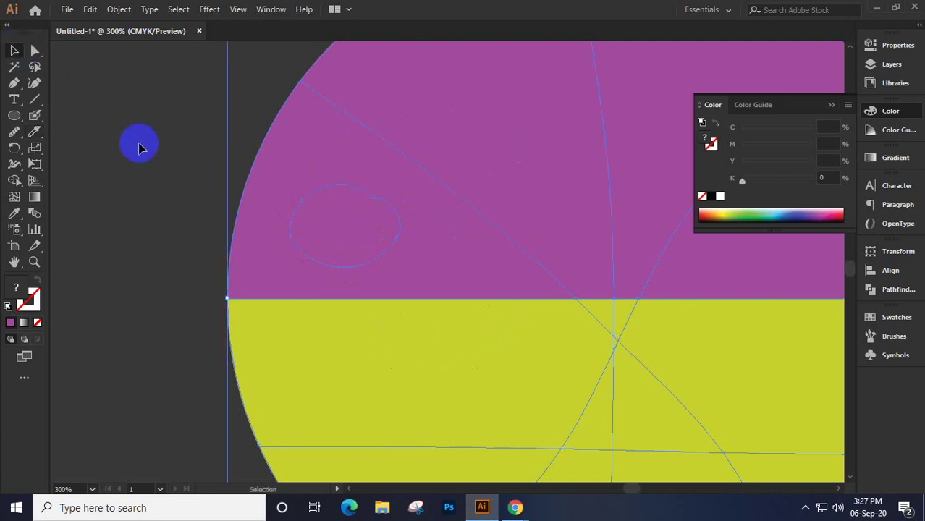
Pull the knife-cut oval, a yellow-green piece and the upper-left purple piece away from the circle
click(330, 275)
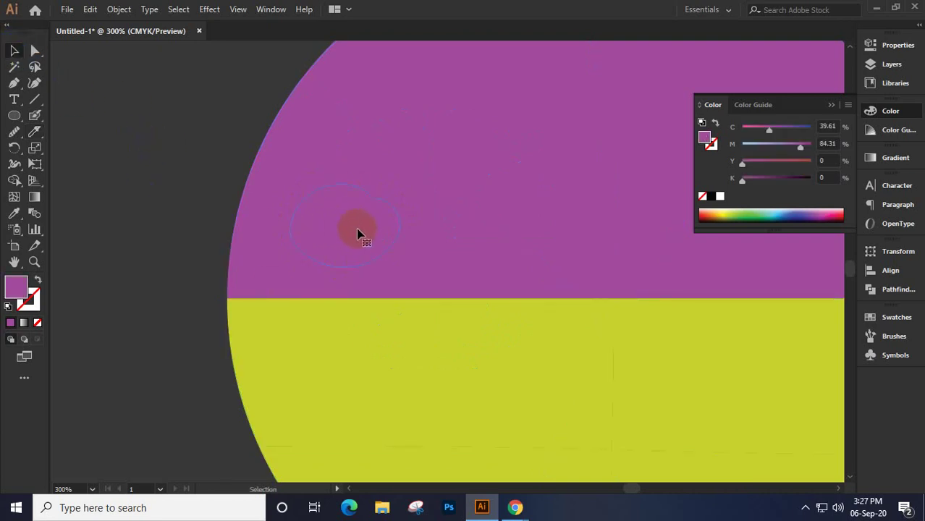
drag(359, 233, 139, 170)
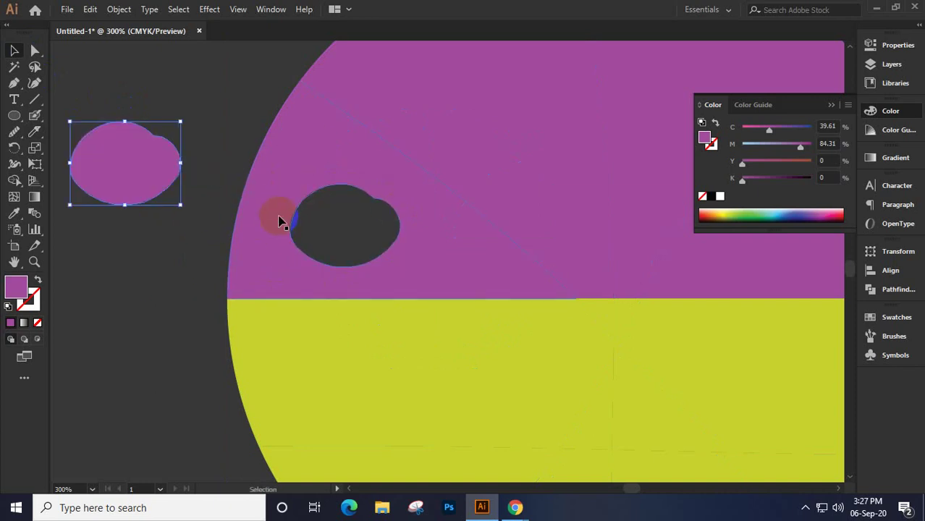
scroll(283, 221, down, 3)
drag(346, 270, 149, 335)
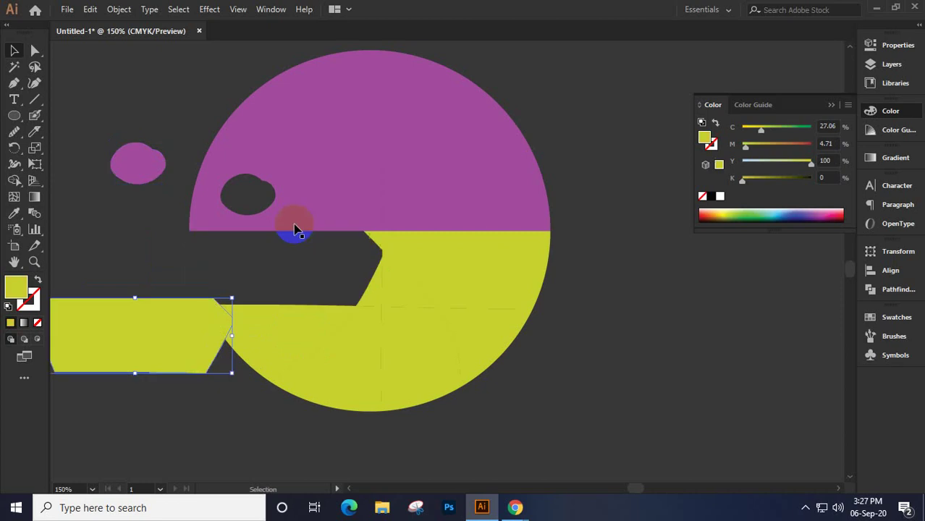
drag(295, 227, 191, 123)
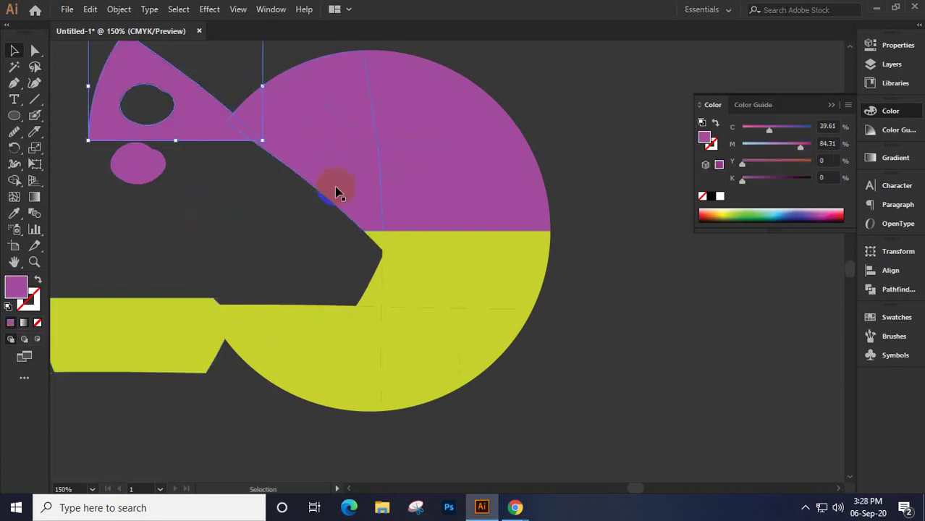
Delete all the pieces of the two-coloured circle and draw a new purple circle in the empty area
scroll(345, 190, down, 2)
drag(506, 316, 123, 71)
key(Delete)
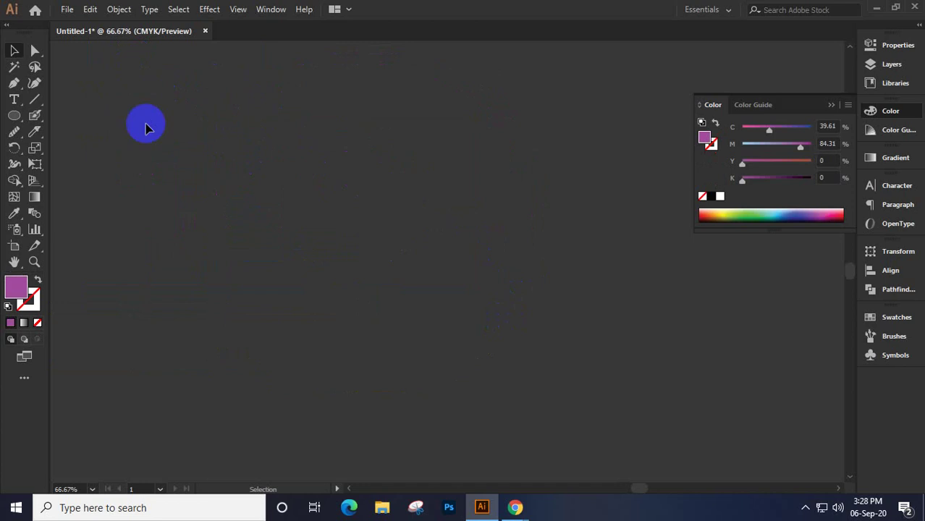
click(14, 115)
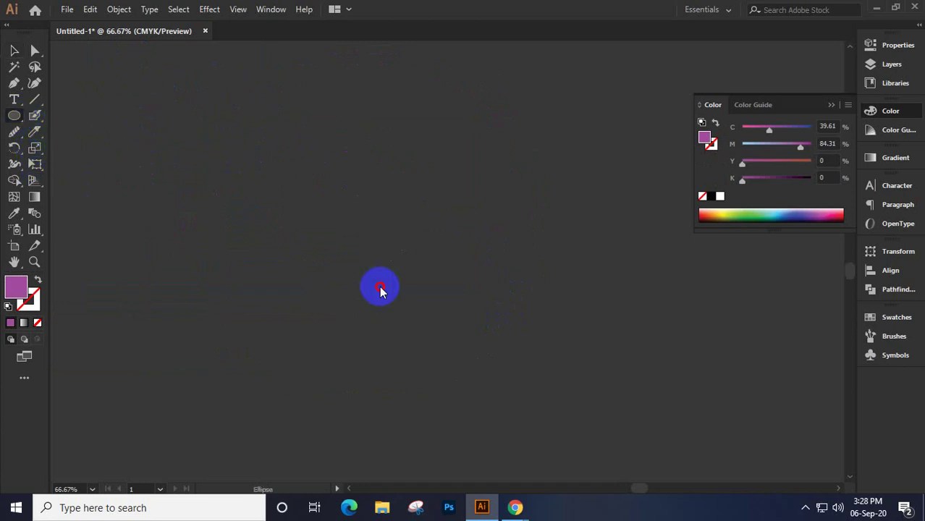
drag(325, 256, 424, 317)
Cut the purple circle into eight wedges with the Knife along a vertical, a horizontal and two diagonal lines through its centre
click(32, 133)
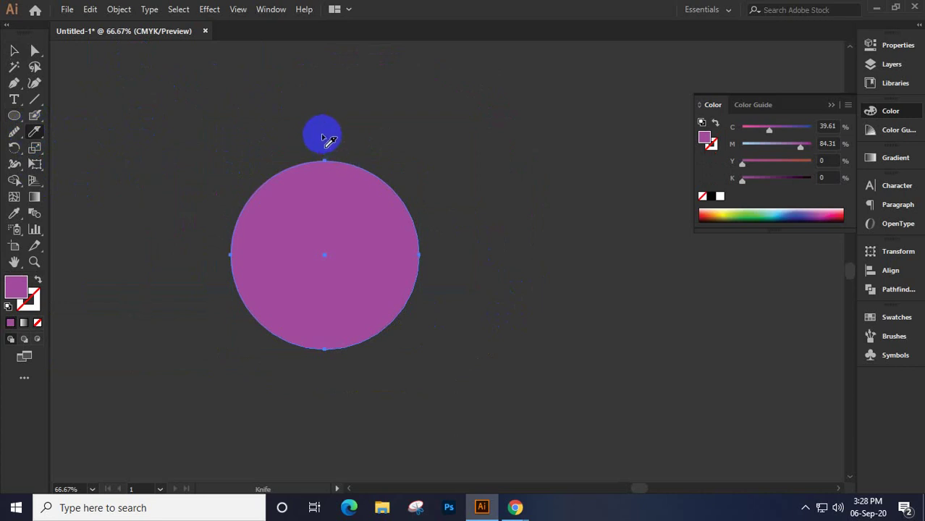
mouse_move(325, 137)
mouse_down()
mouse_move(351, 189)
mouse_move(346, 373)
mouse_move(324, 334)
mouse_move(310, 137)
mouse_move(325, 128)
mouse_move(330, 226)
mouse_up()
drag(327, 284, 319, 361)
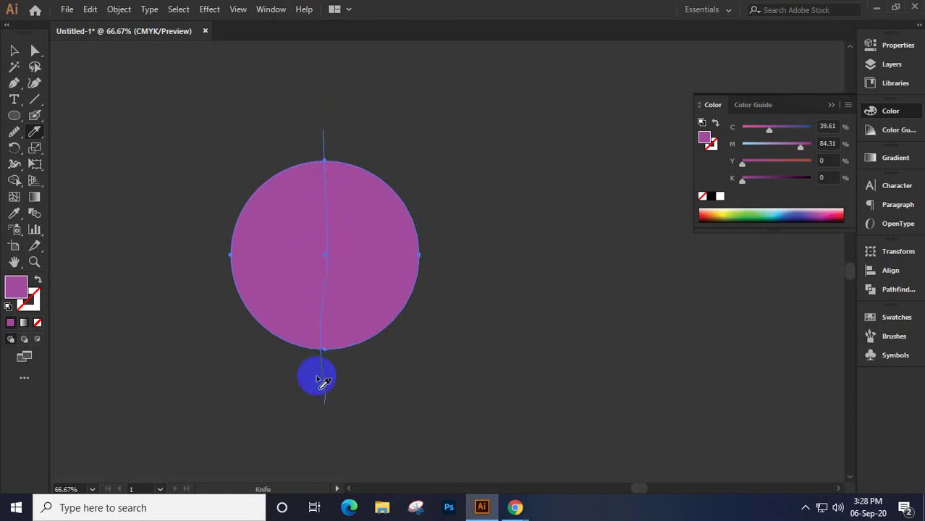
drag(214, 259, 279, 252)
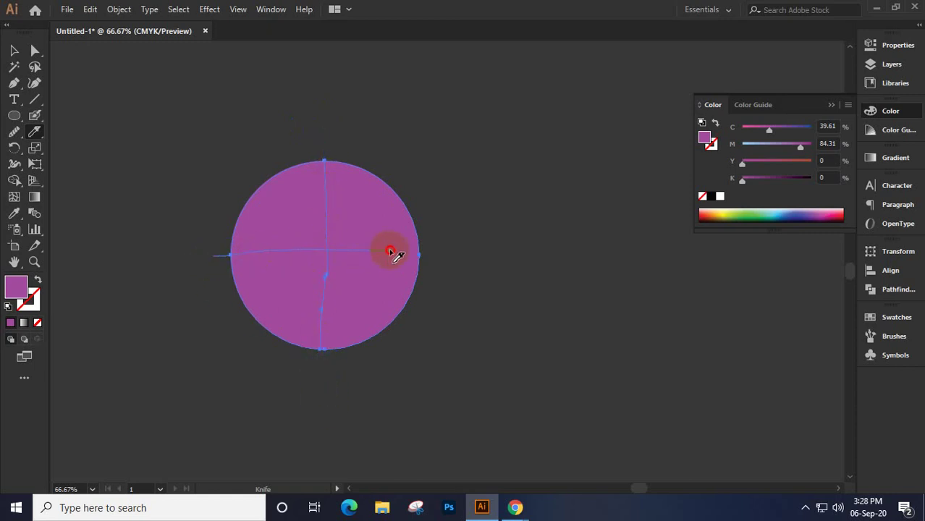
drag(391, 252, 435, 252)
click(347, 265)
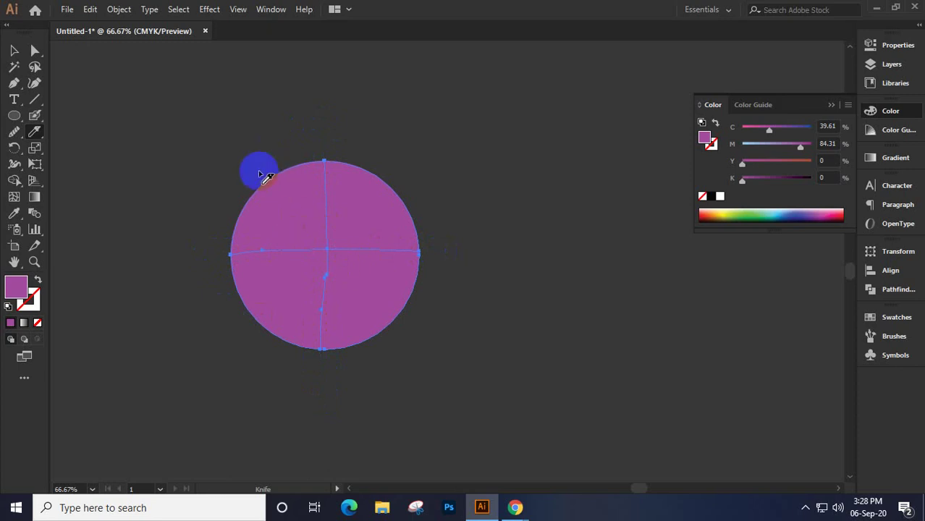
drag(253, 177, 280, 203)
drag(355, 268, 435, 367)
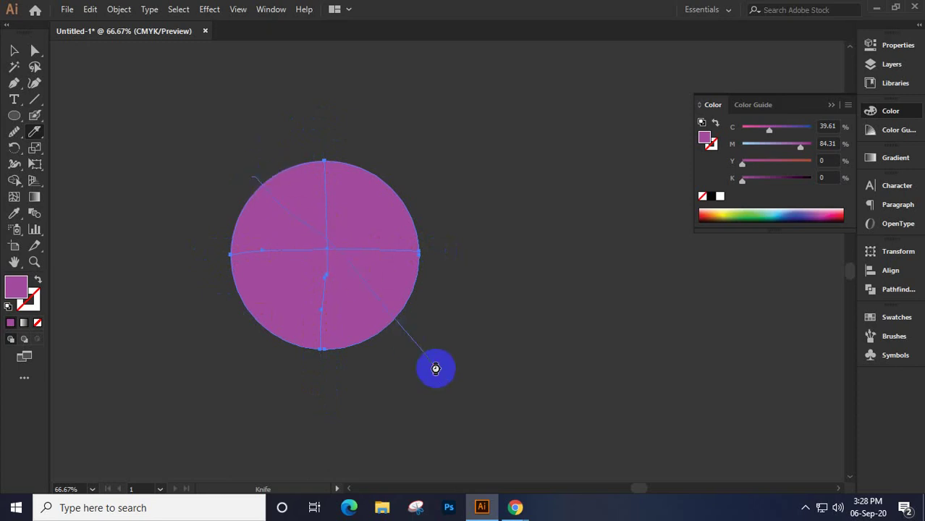
drag(407, 167, 376, 225)
drag(269, 302, 204, 336)
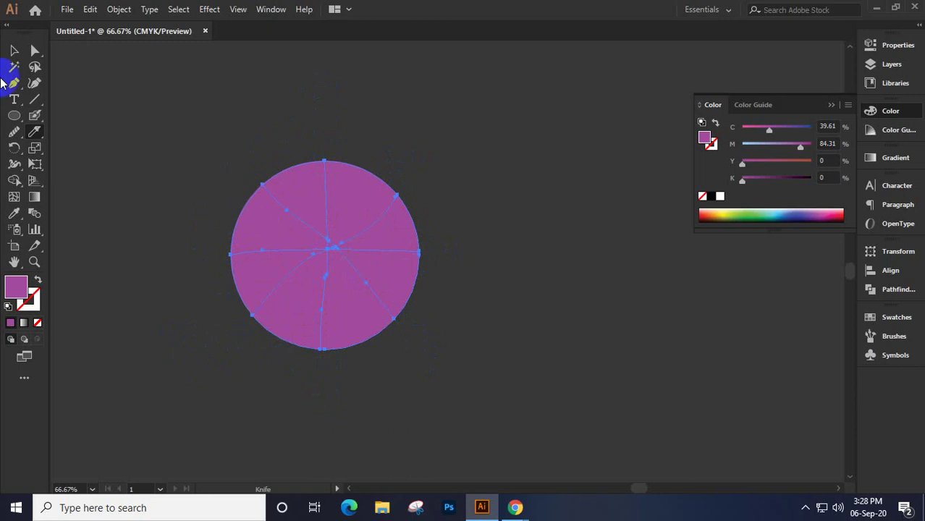
Spread the knife-cut wedges apart with the Selection tool, and delete all of them
click(14, 50)
click(260, 223)
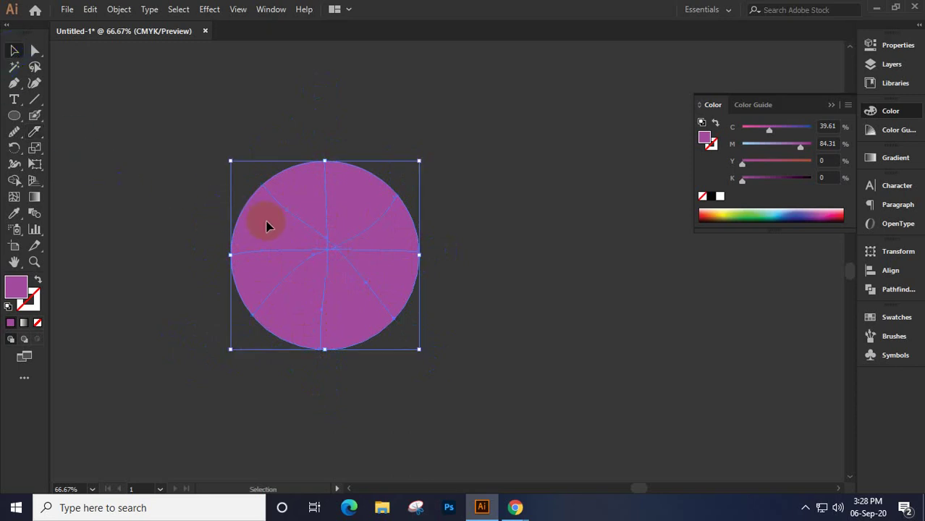
drag(265, 227, 489, 240)
drag(427, 278, 472, 327)
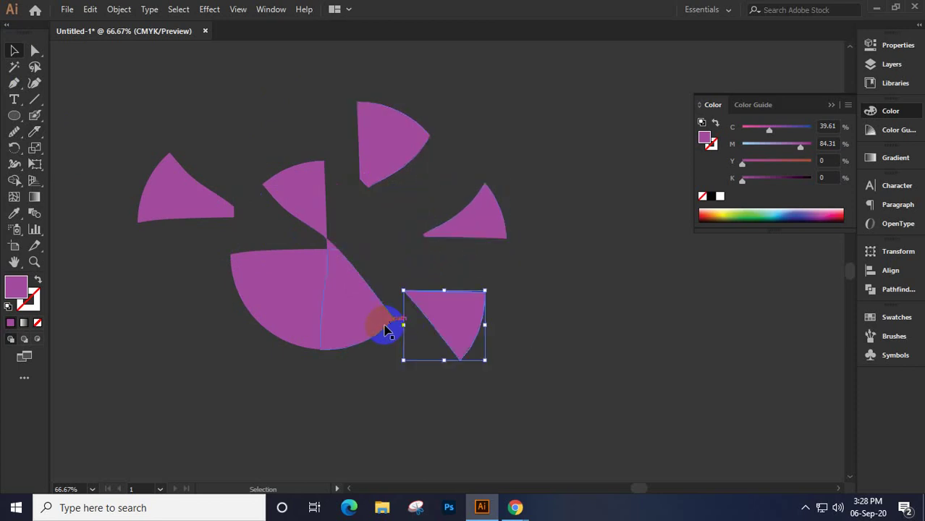
drag(275, 310, 269, 373)
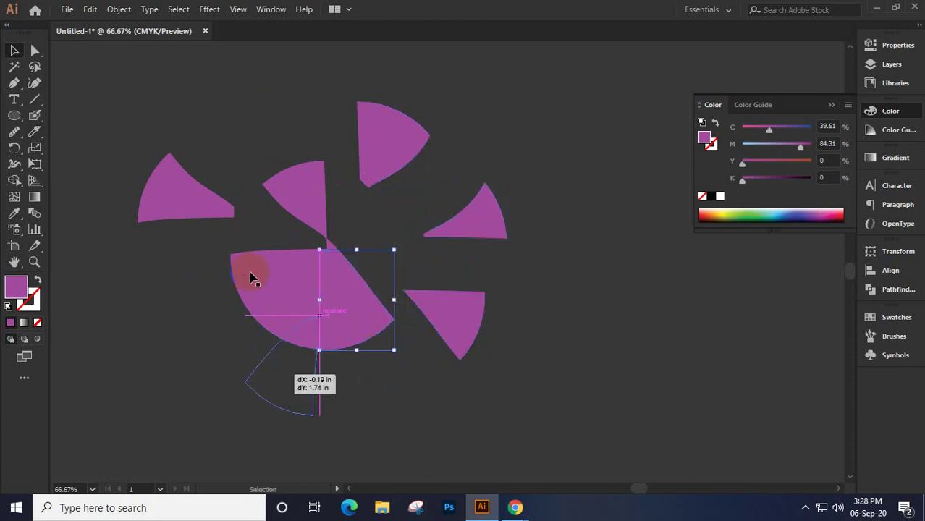
drag(250, 275, 144, 296)
drag(392, 310, 384, 336)
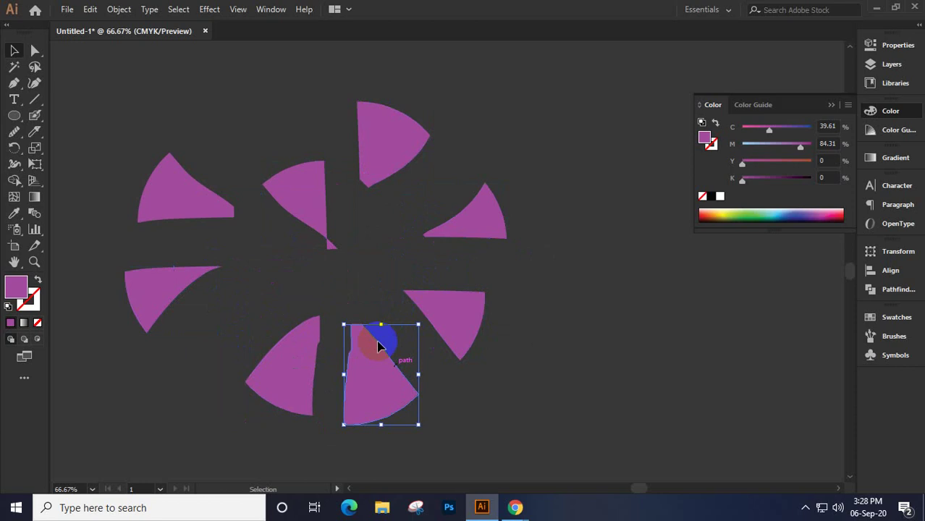
drag(87, 73, 529, 443)
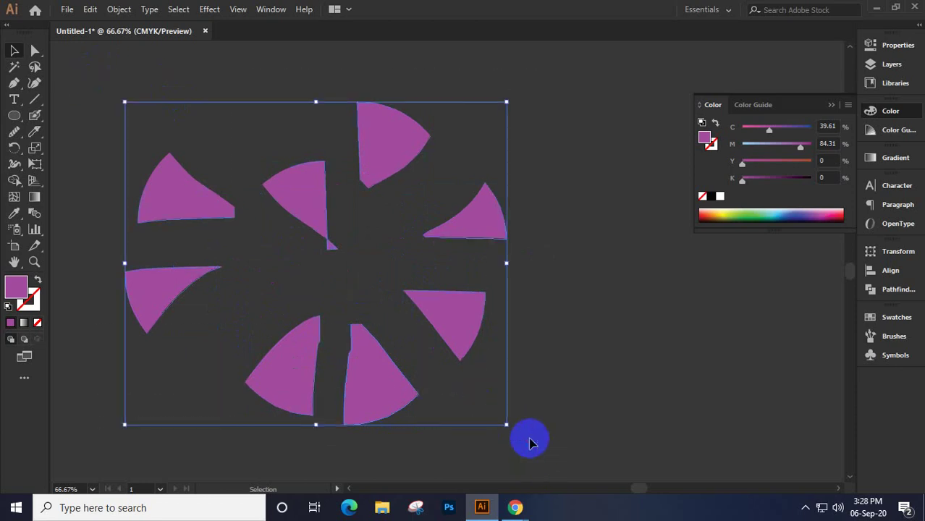
key(Delete)
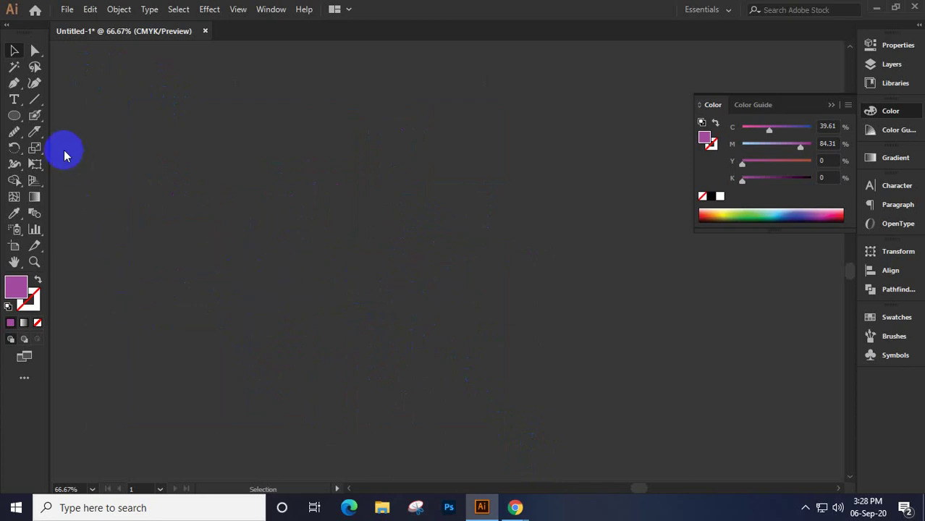
Show the tools grouped with the Rotate tool
click(13, 148)
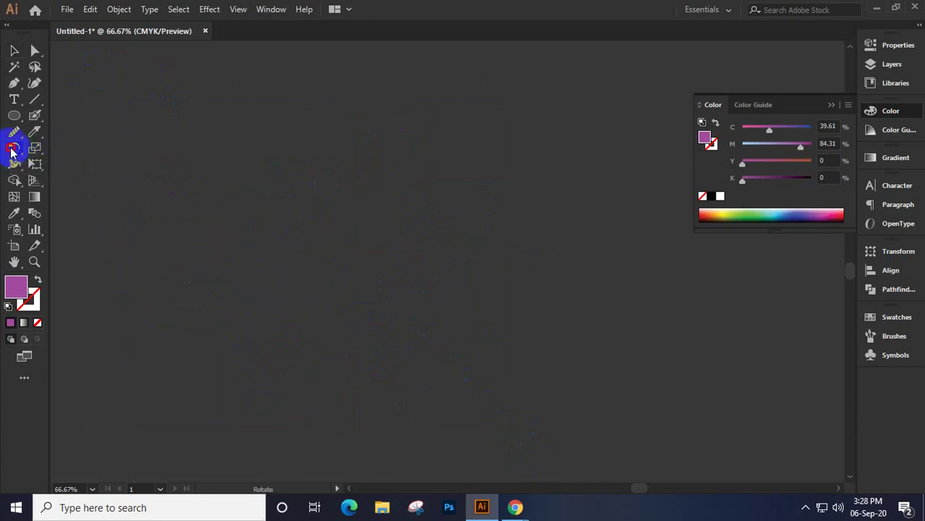
click(12, 149)
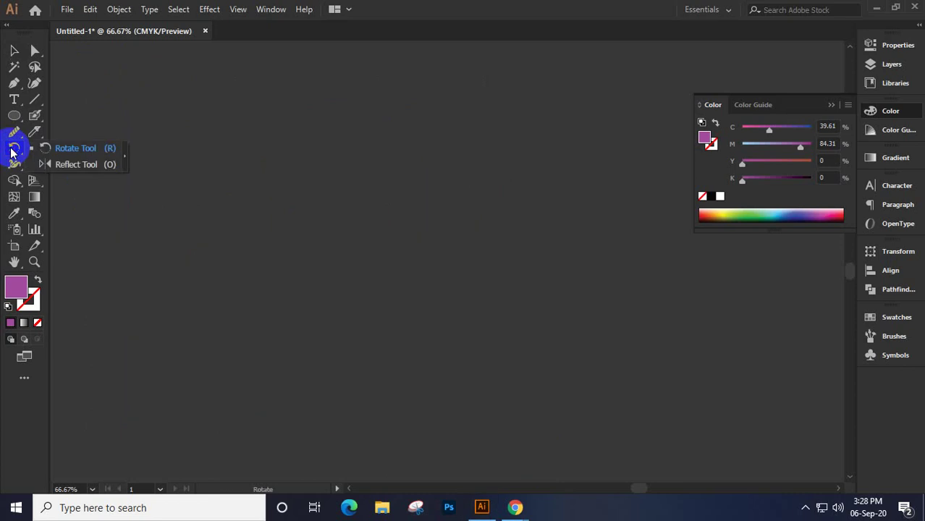
drag(12, 150, 85, 155)
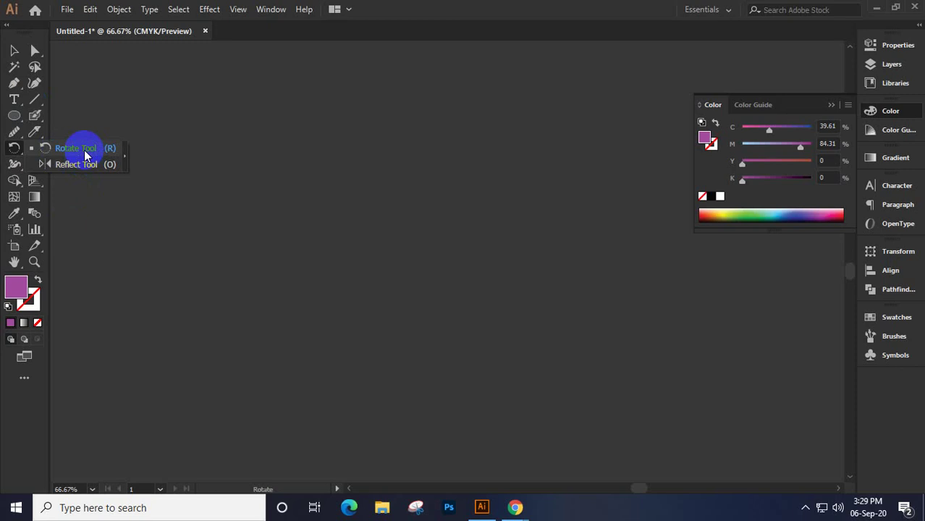
Draw a purple circle about 1.5 in wide and 1.5 in high with the Ellipse tool
drag(85, 155, 14, 115)
click(14, 115)
drag(338, 188, 395, 244)
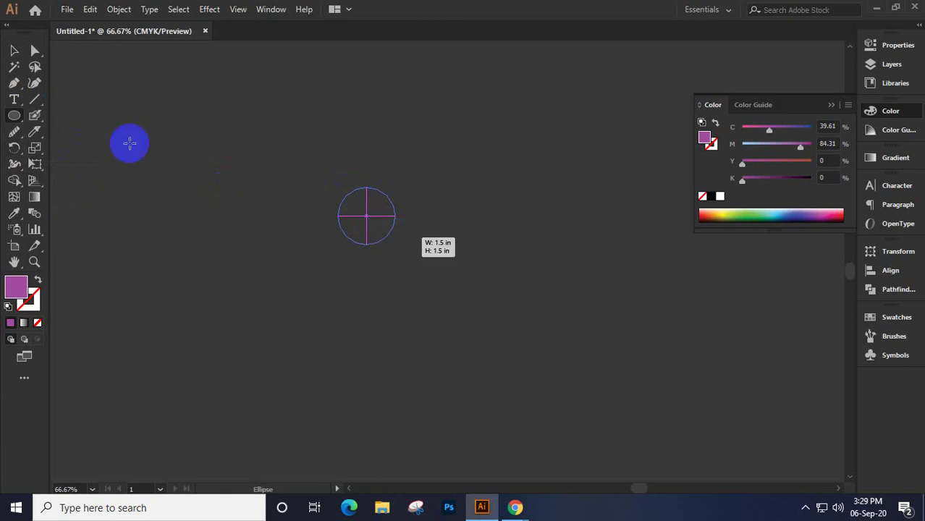
Convert the circle's top anchor point to a corner and raise it to about Y 5.218 in to form a teardrop
click(34, 51)
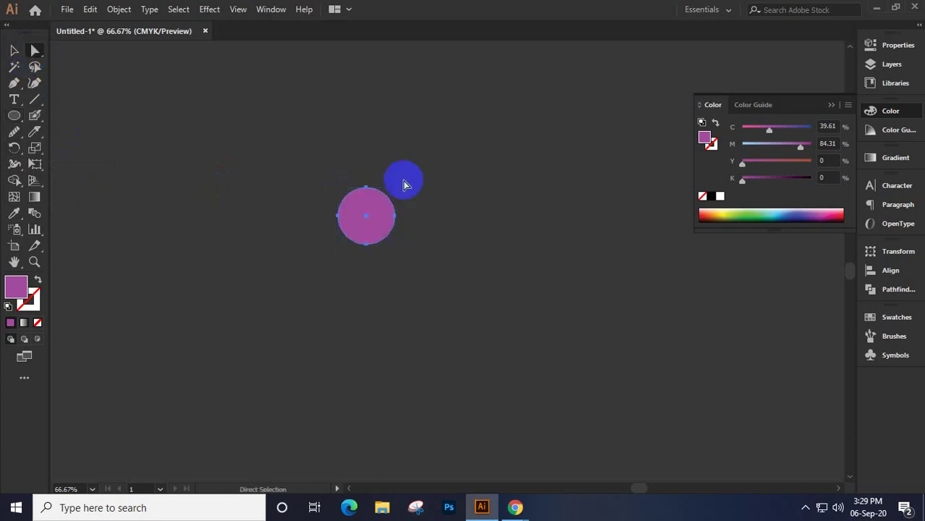
click(898, 45)
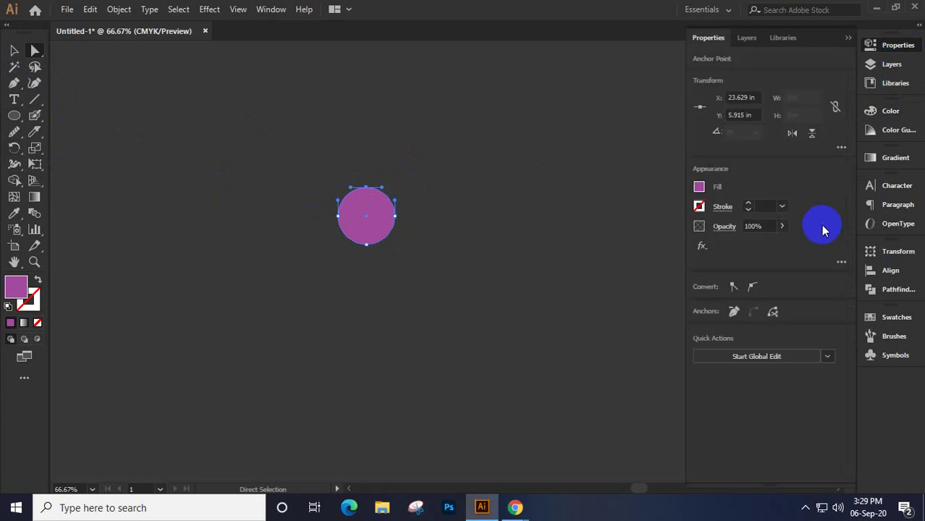
click(734, 286)
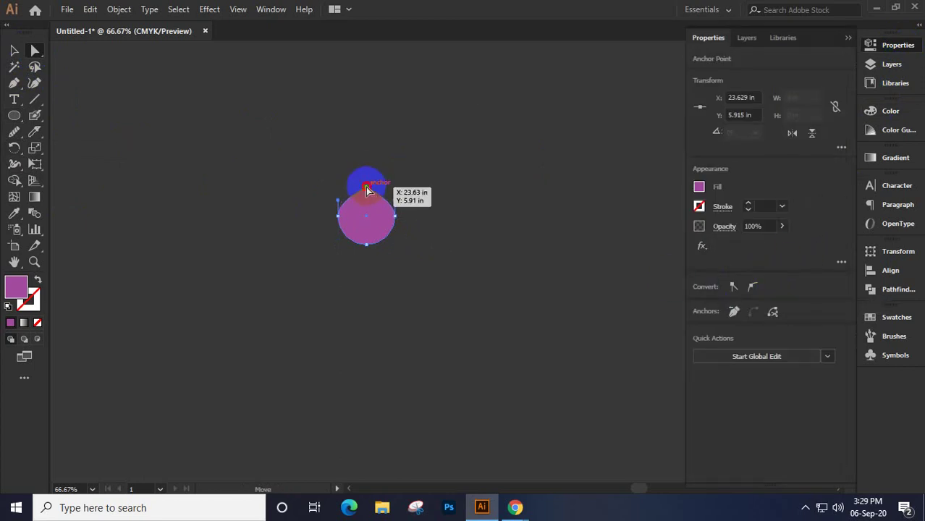
drag(368, 189, 368, 162)
Move the teardrop's left anchor to about X 23.004 in, Y 6.385 in, and bend its upper handle so the upper-left edge curves inward
scroll(367, 200, up, 3)
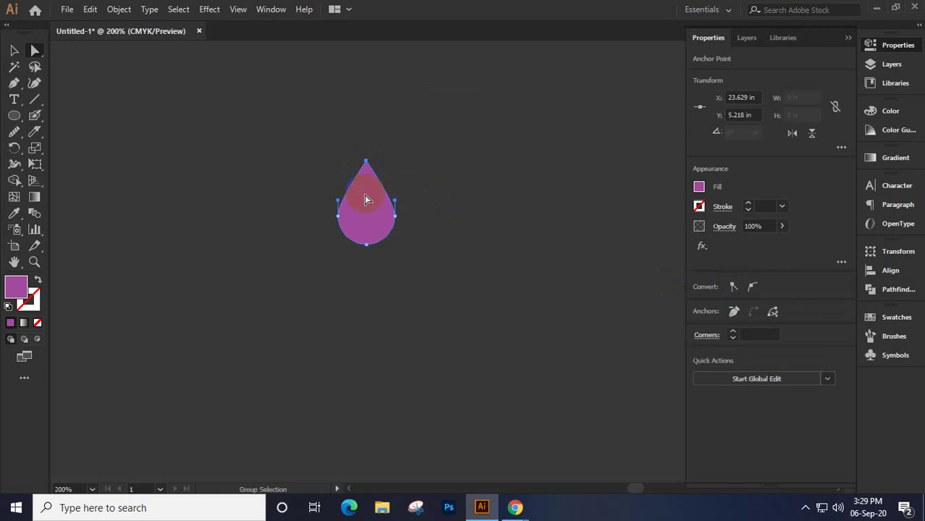
click(282, 263)
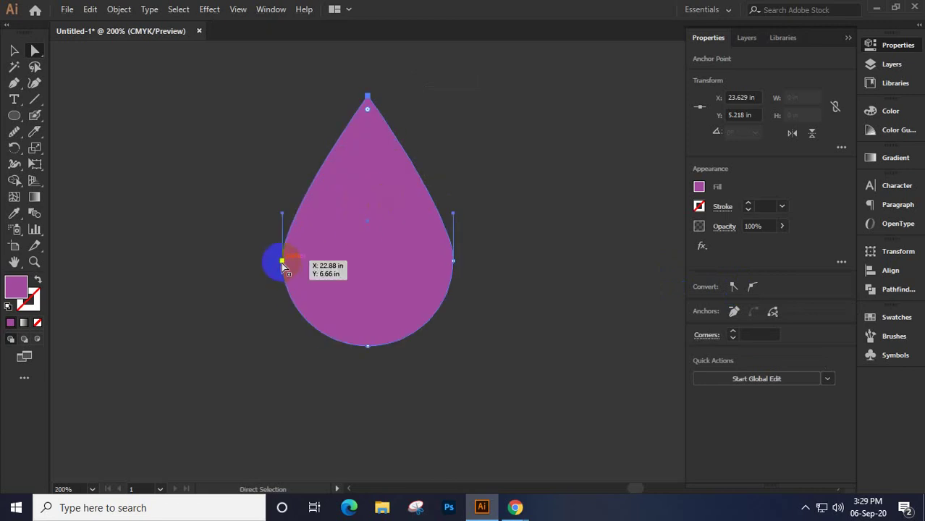
drag(282, 264, 287, 256)
drag(286, 208, 323, 195)
drag(287, 255, 295, 229)
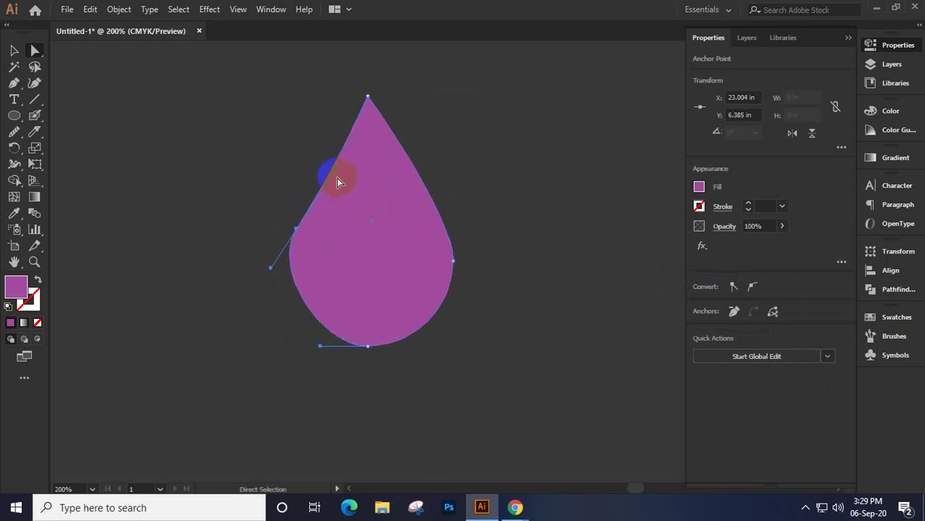
drag(337, 175, 363, 161)
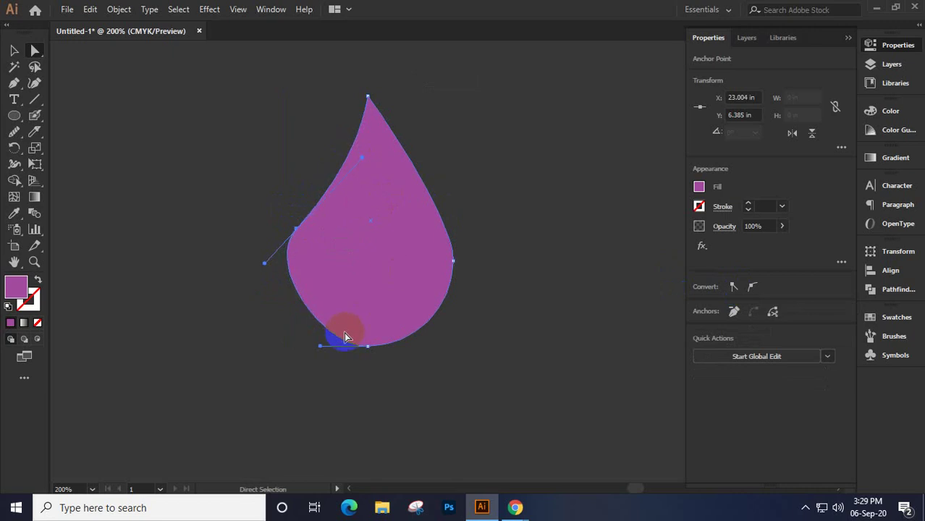
Lengthen the left handle of the teardrop's bottom anchor and lower that anchor to about Y 7.706 in
drag(323, 352, 304, 354)
key(shift)
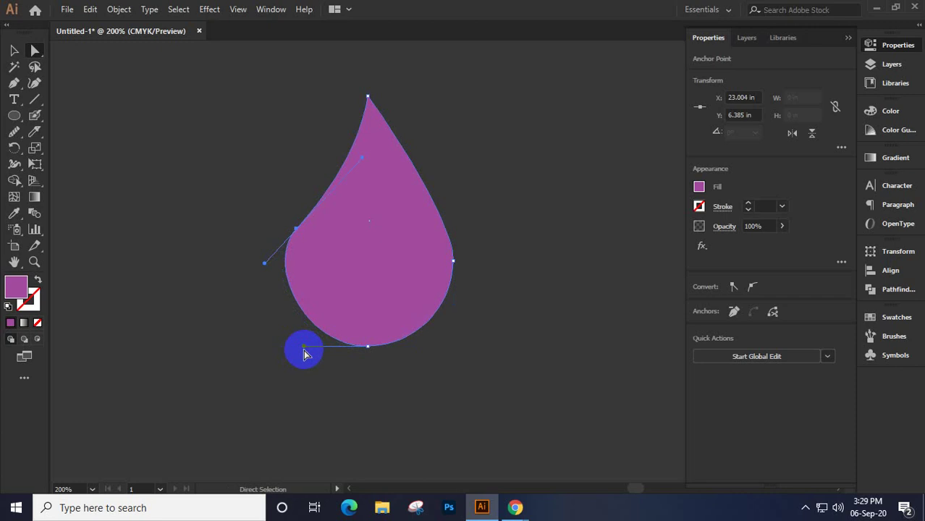
click(368, 347)
drag(368, 350, 367, 378)
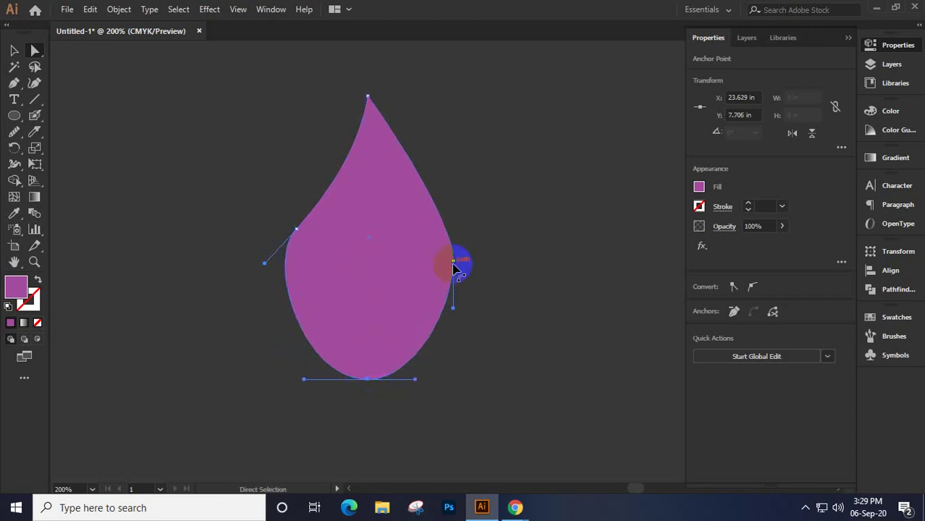
Lower the right anchor to about Y 6.73 in and the left one to about Y 6.516 in, adjusting the left anchor's upper handle
drag(453, 264, 453, 269)
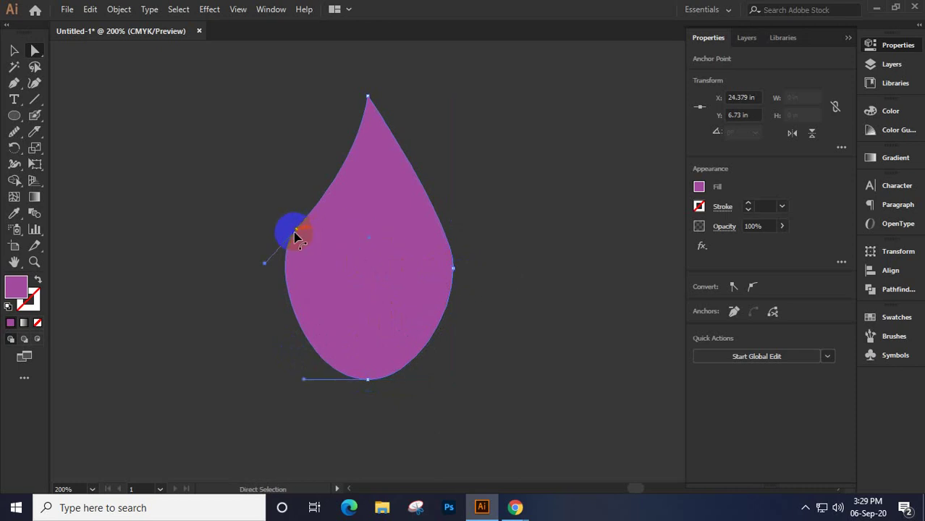
drag(295, 237, 296, 244)
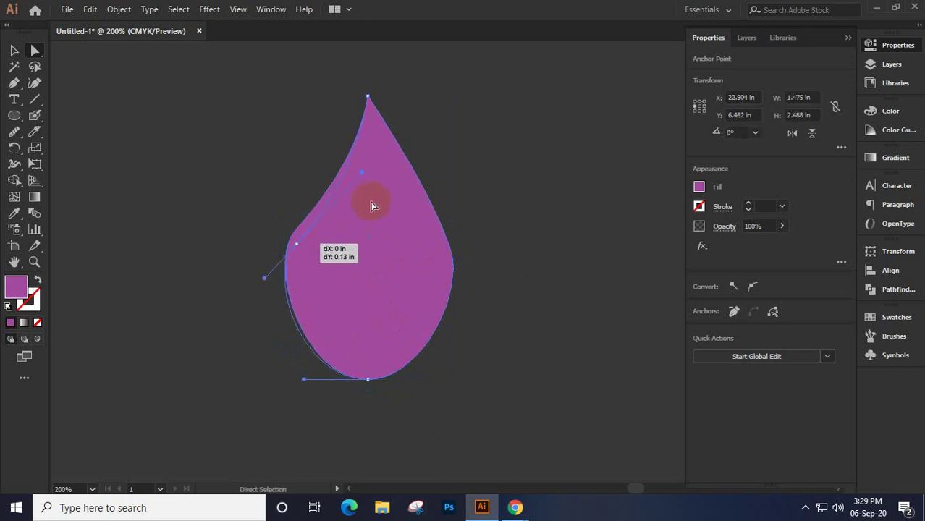
drag(372, 206, 368, 179)
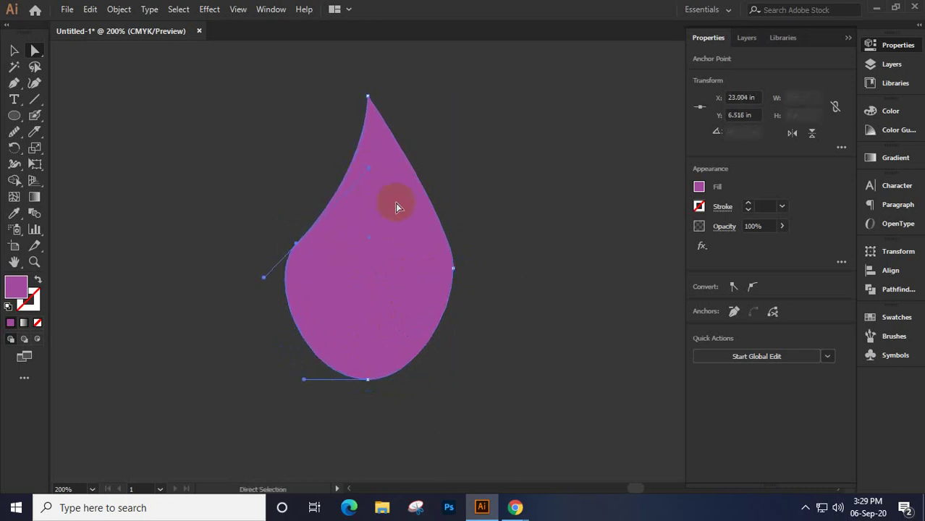
click(14, 51)
click(346, 173)
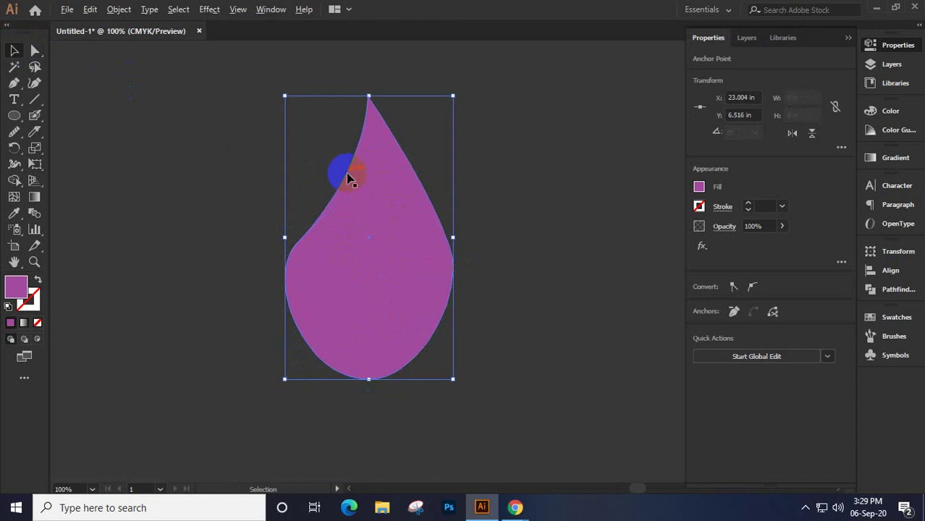
Collapse the expanded Properties and reselect the whole teardrop
key(ctrl+z)
click(847, 36)
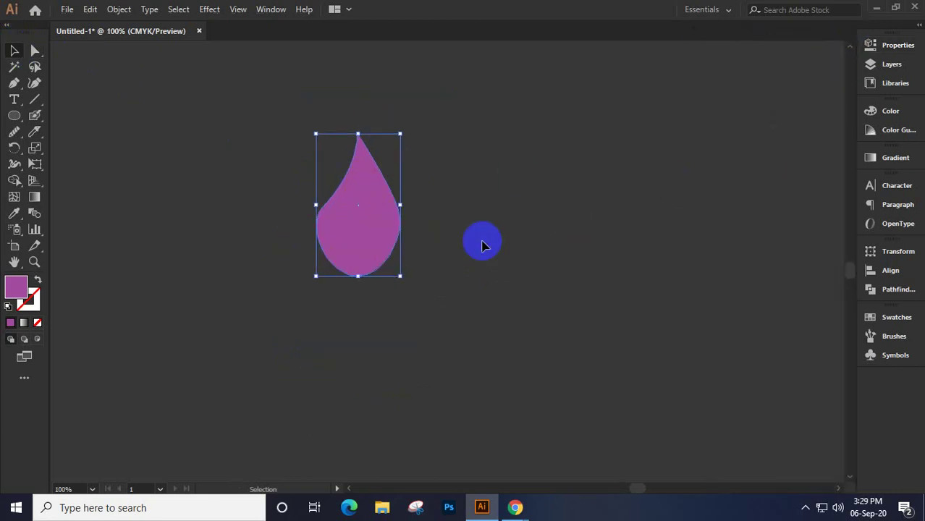
scroll(428, 232, down, 1)
drag(455, 254, 479, 237)
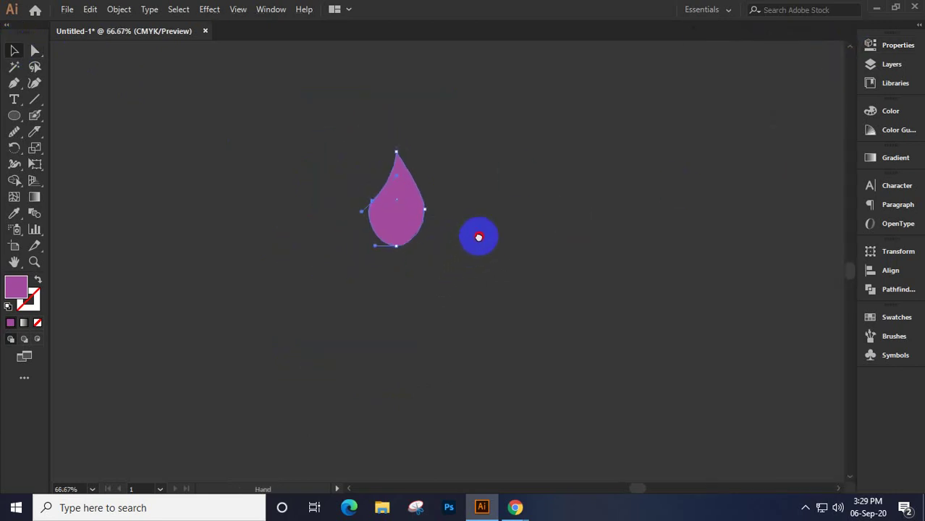
click(247, 145)
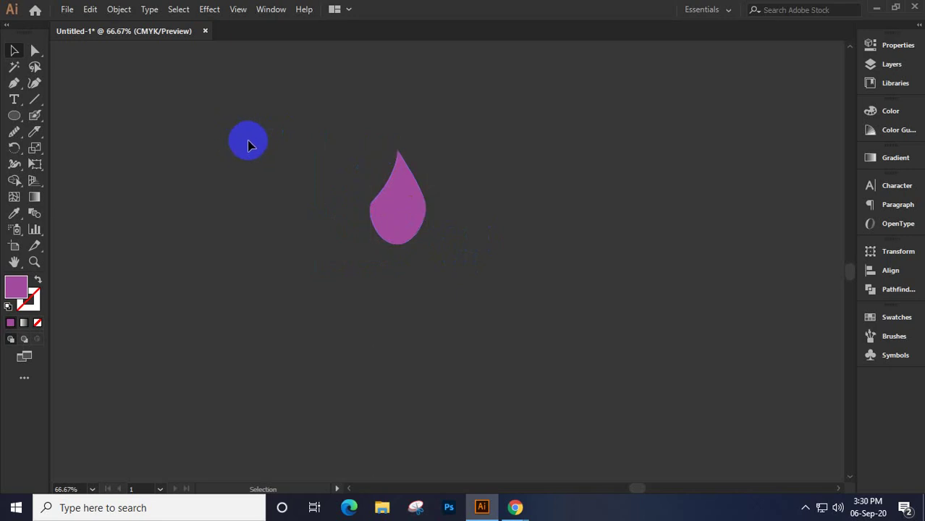
drag(248, 145, 547, 350)
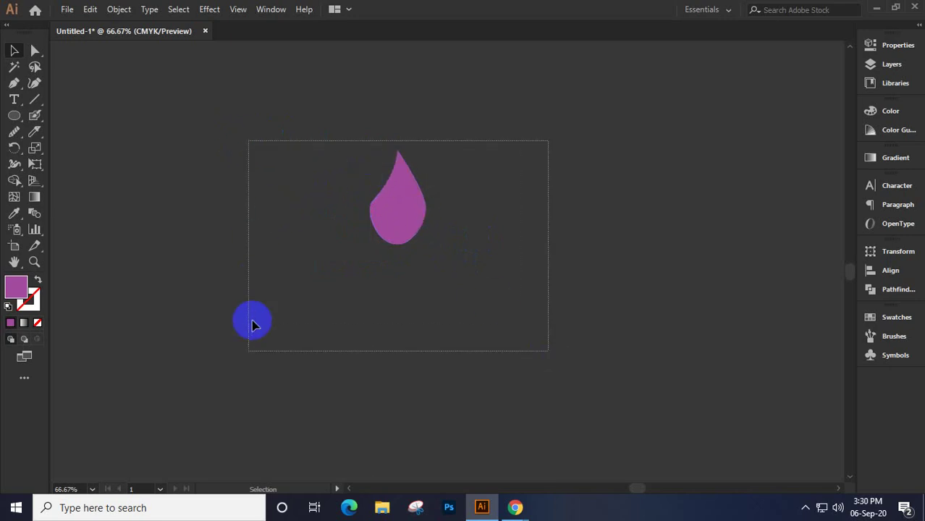
click(392, 210)
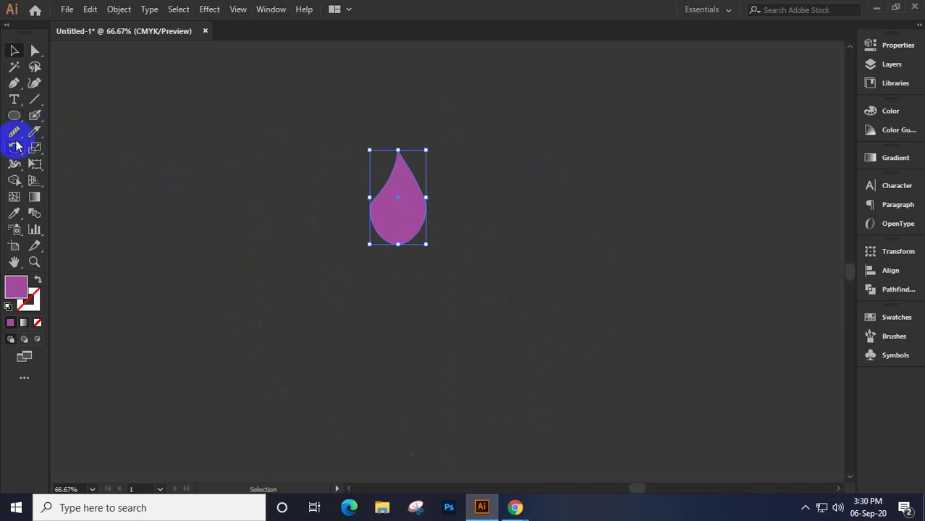
Set the Rotate origin at the teardrop's bottom anchor, turn on the rotation preview and accept a 0° angle
click(15, 147)
drag(391, 174, 399, 198)
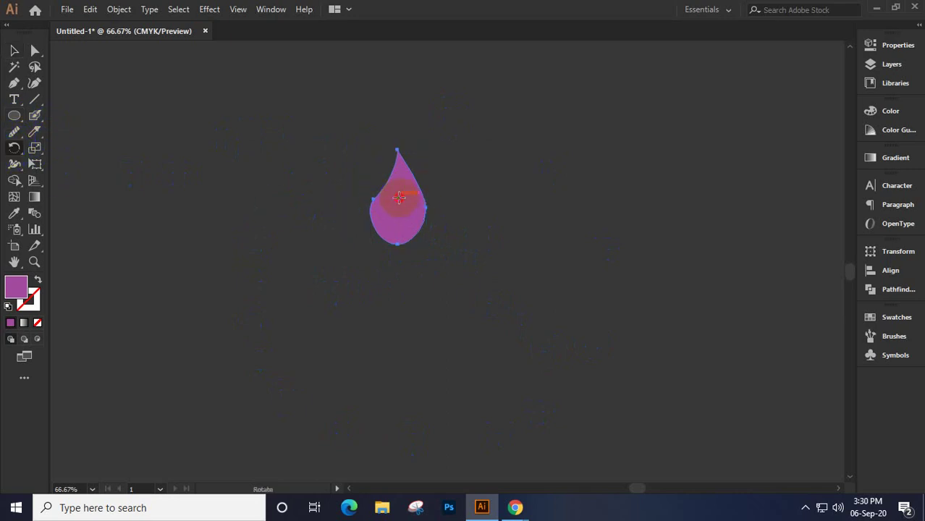
drag(398, 218, 397, 246)
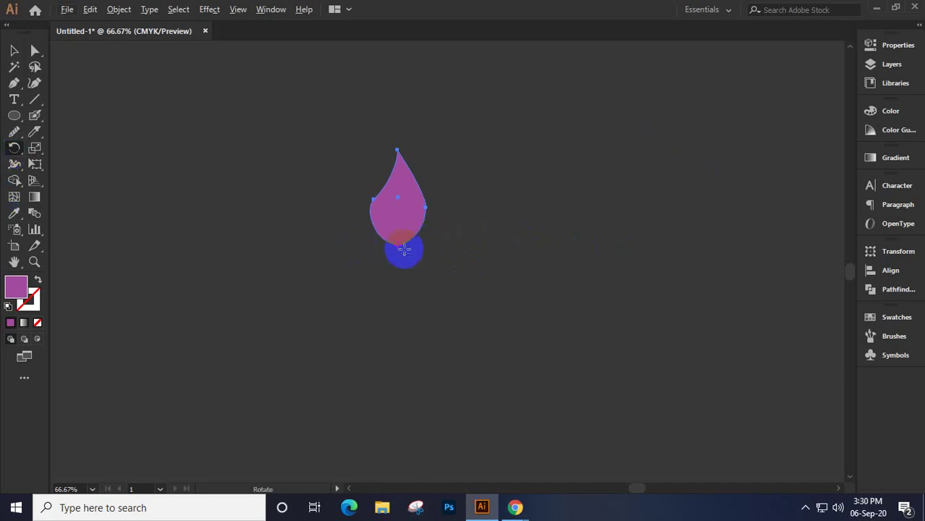
alt+click(396, 247)
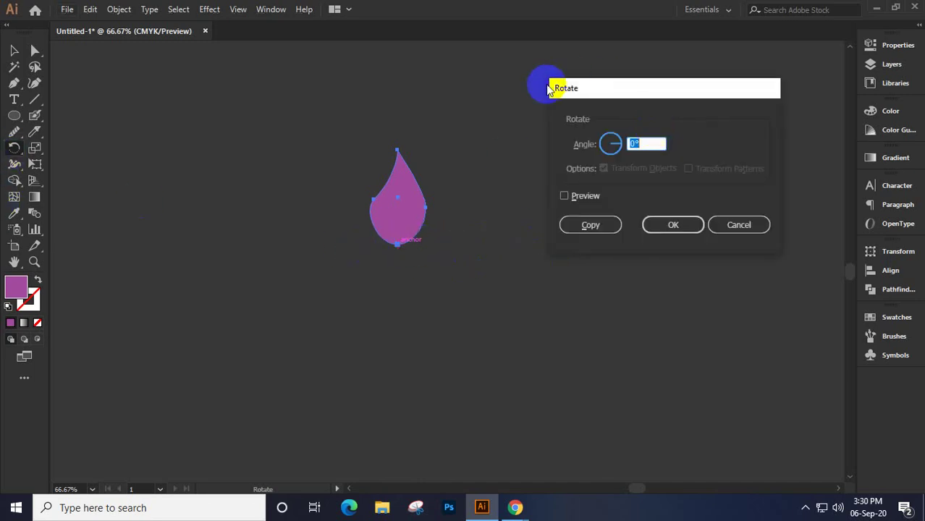
click(589, 197)
double_click(644, 144)
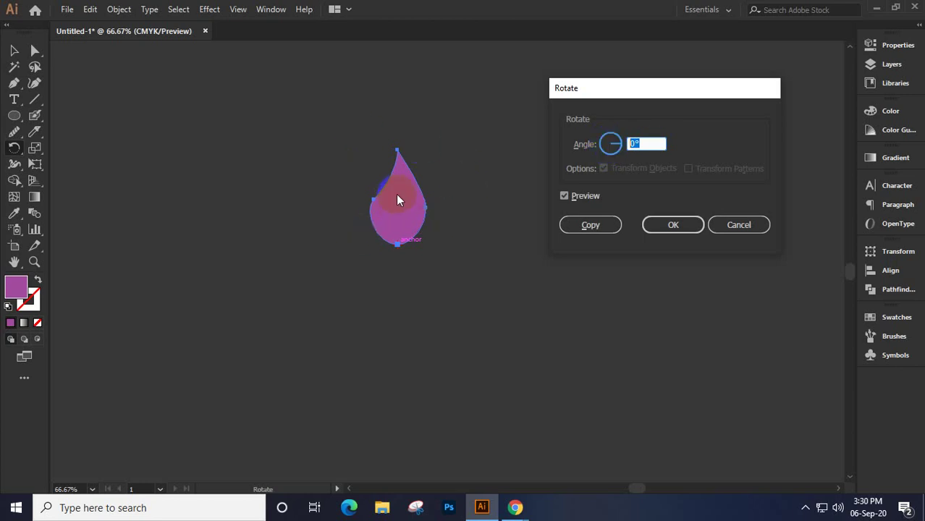
click(766, 228)
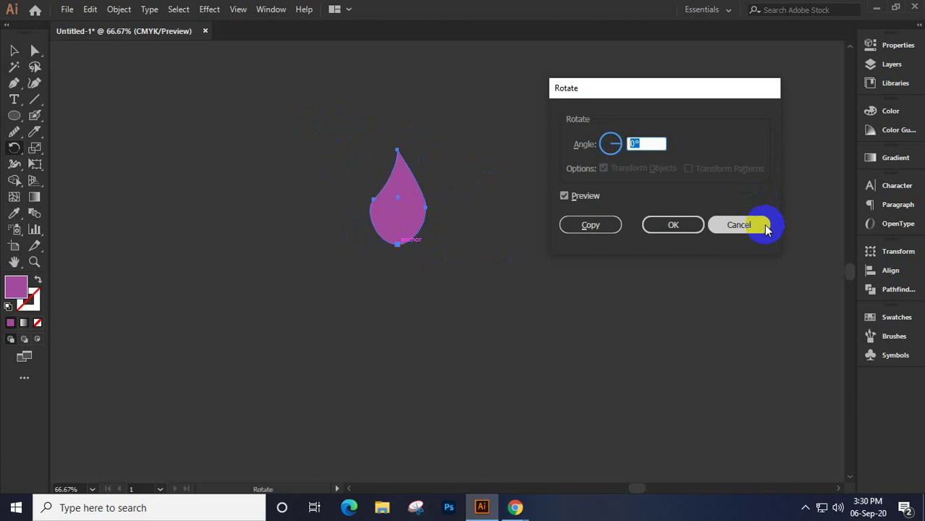
click(671, 224)
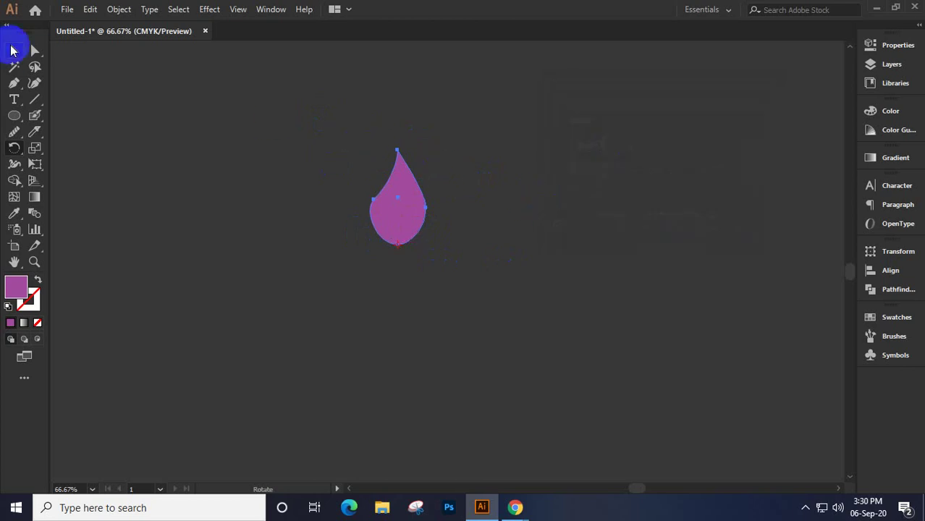
Delete the purple teardrop from the canvas
click(12, 51)
drag(295, 99, 577, 382)
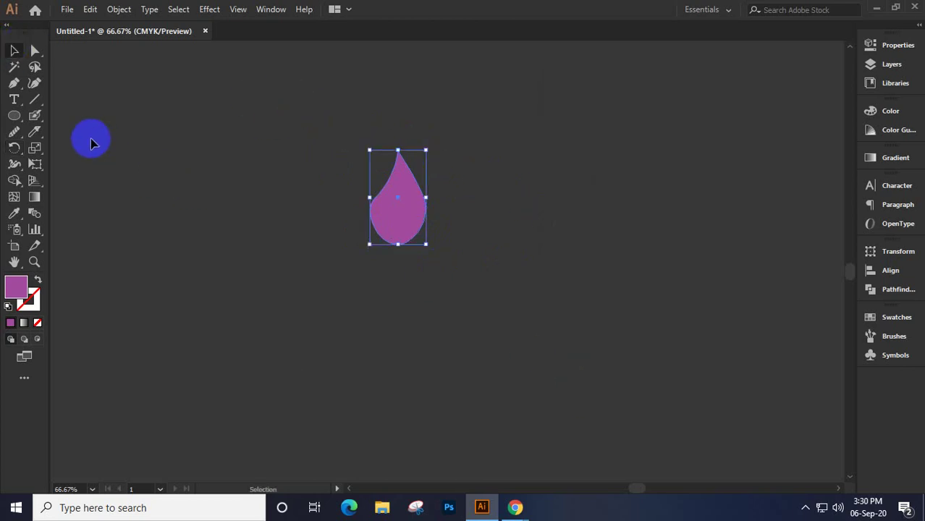
key(Delete)
Draw a closed Y-shaped figure with the Pen tool, with two curved arms tapering down to a single bottom point
click(13, 84)
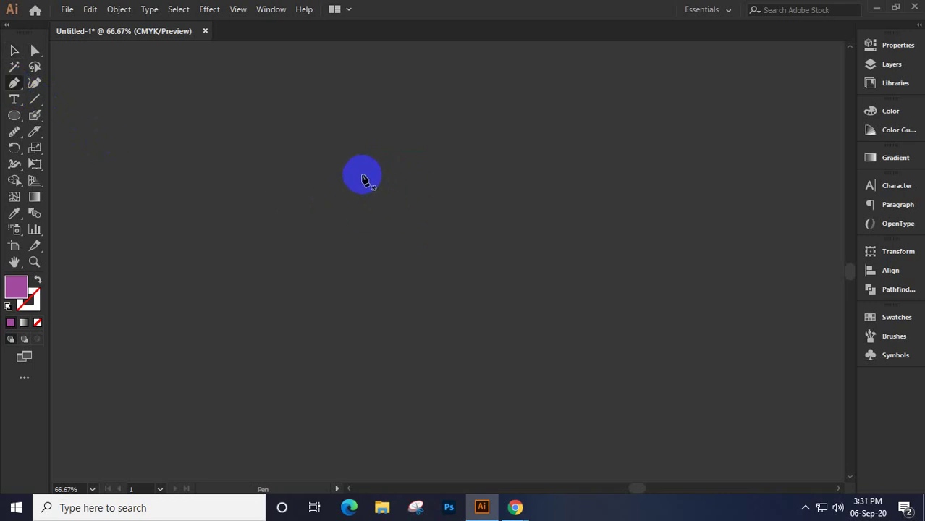
click(406, 271)
drag(462, 192, 538, 184)
drag(462, 194, 400, 325)
click(374, 157)
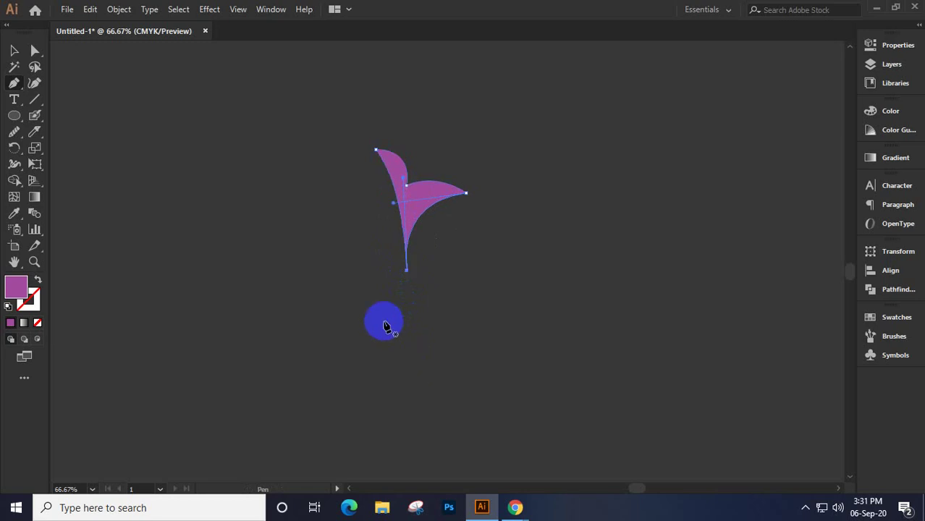
Move the figure's right arm tip slightly outward and lower the notch anchor between the arms to slim them
click(34, 52)
click(444, 208)
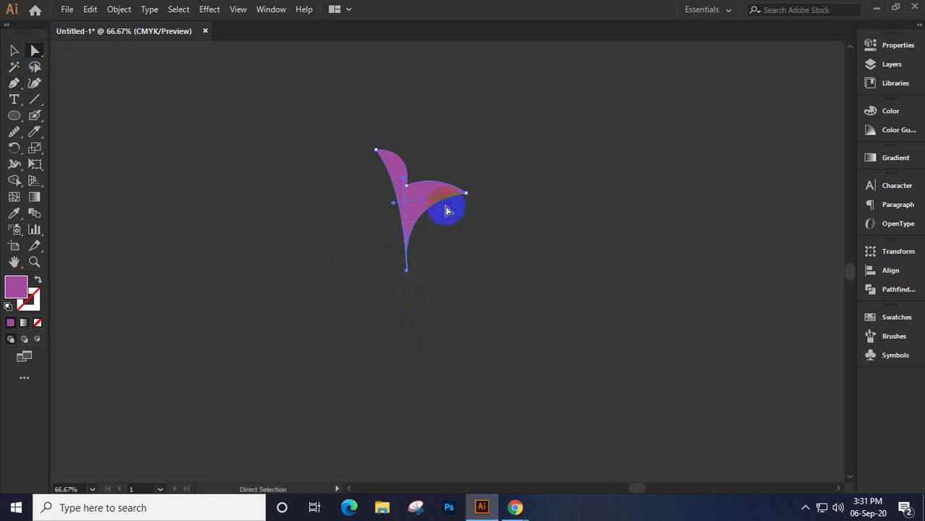
drag(465, 193, 475, 193)
click(408, 187)
drag(410, 190, 446, 182)
click(453, 198)
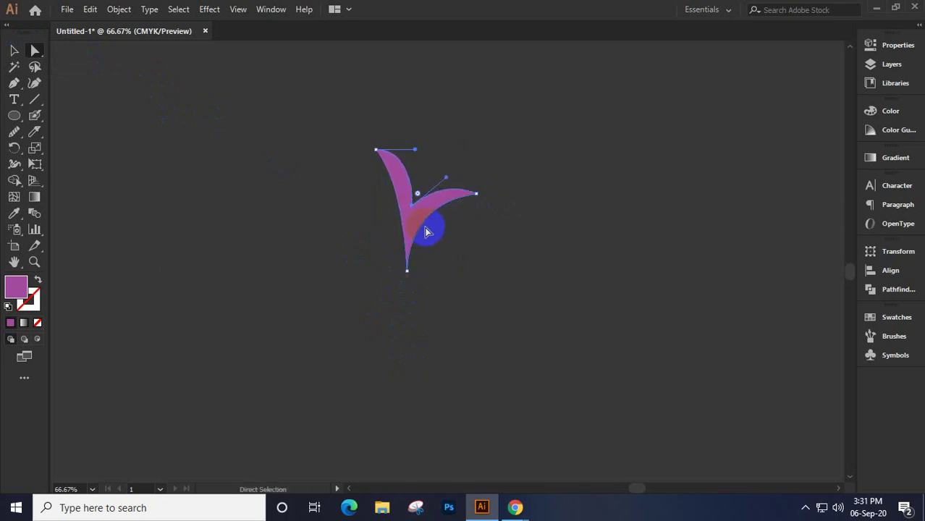
Shift the figure's bottom anchor slightly up and to the left and refine the curves running into the arms
click(413, 207)
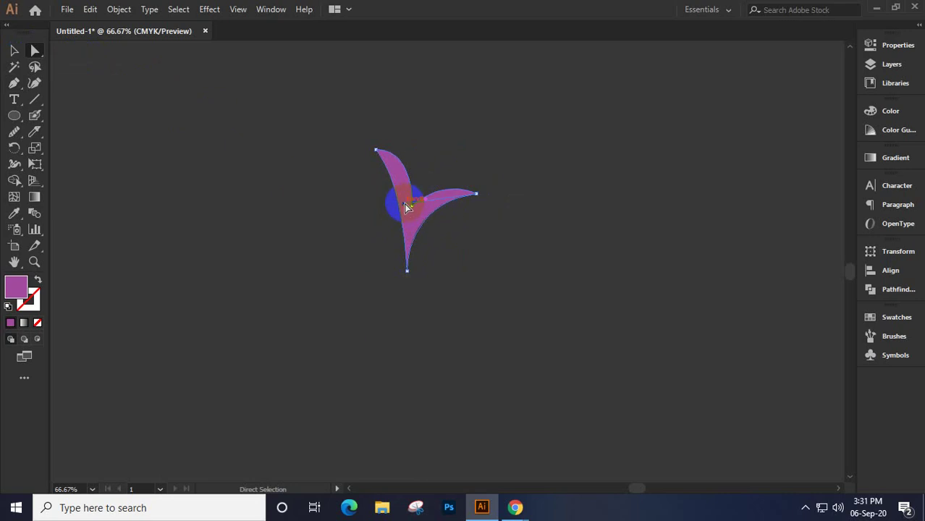
drag(406, 207, 380, 150)
click(413, 268)
drag(414, 267, 402, 263)
click(403, 176)
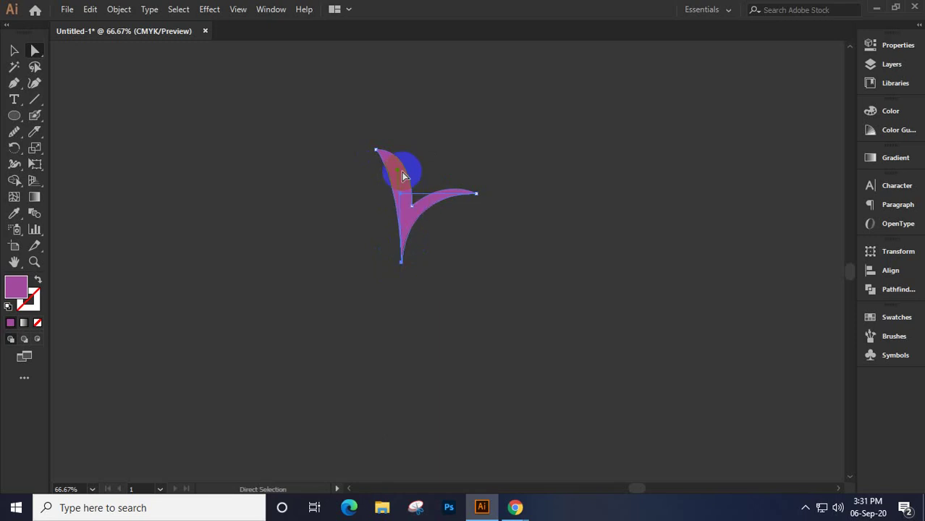
drag(401, 175, 437, 205)
click(426, 207)
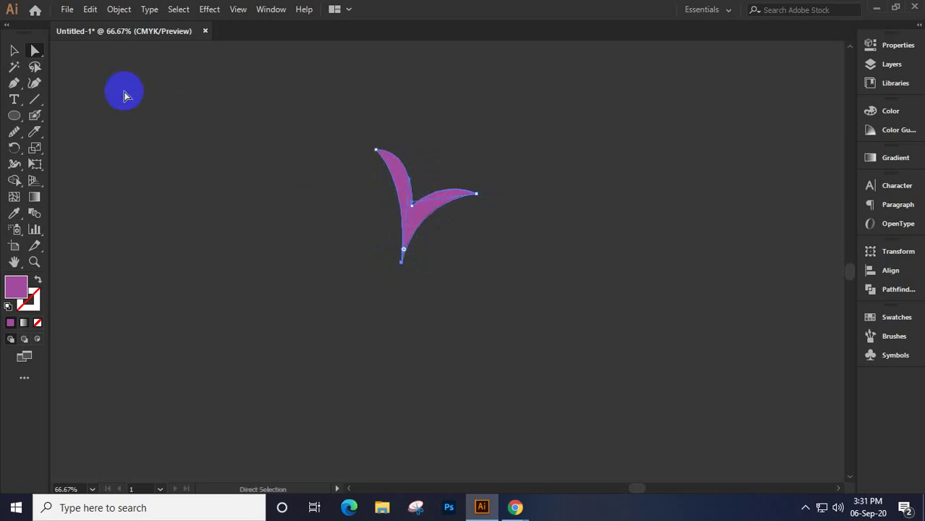
Check the figure's outline and nudge the notch anchor between the arms slightly to the right
click(13, 50)
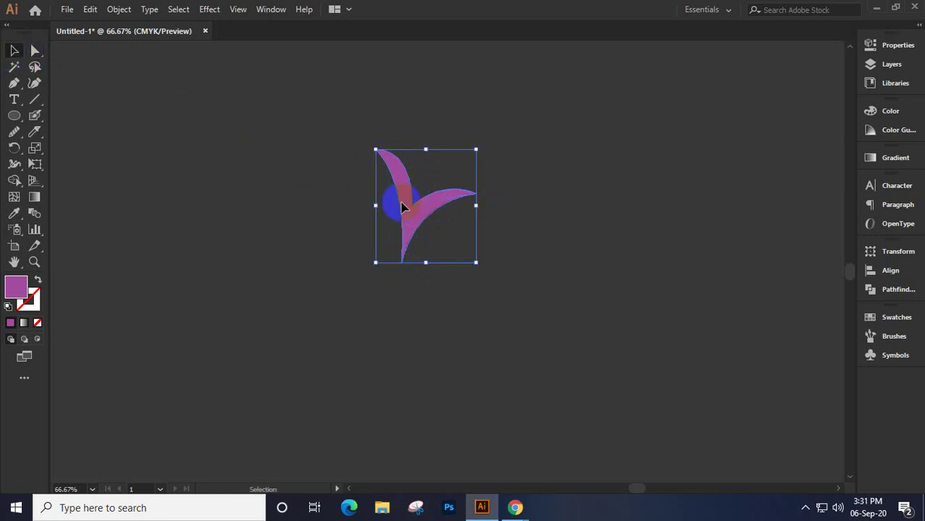
click(247, 194)
click(35, 50)
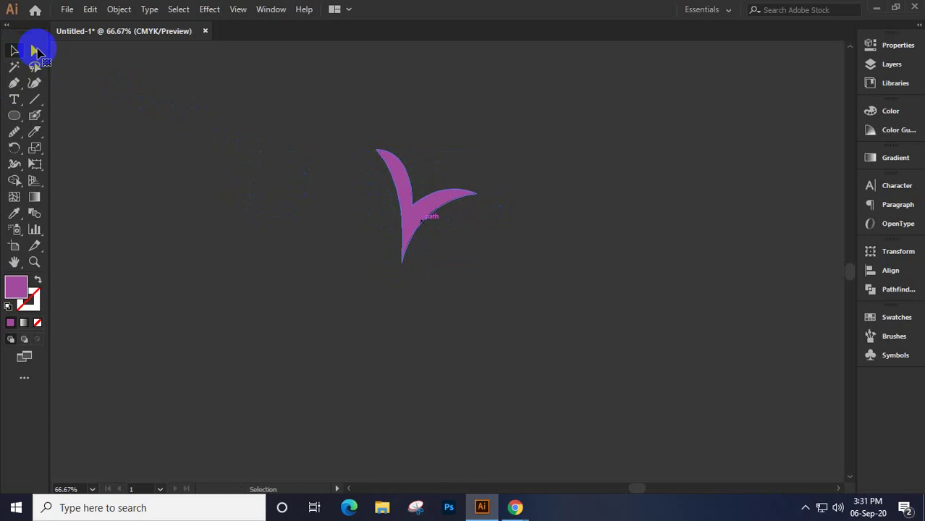
click(391, 206)
click(411, 207)
click(412, 207)
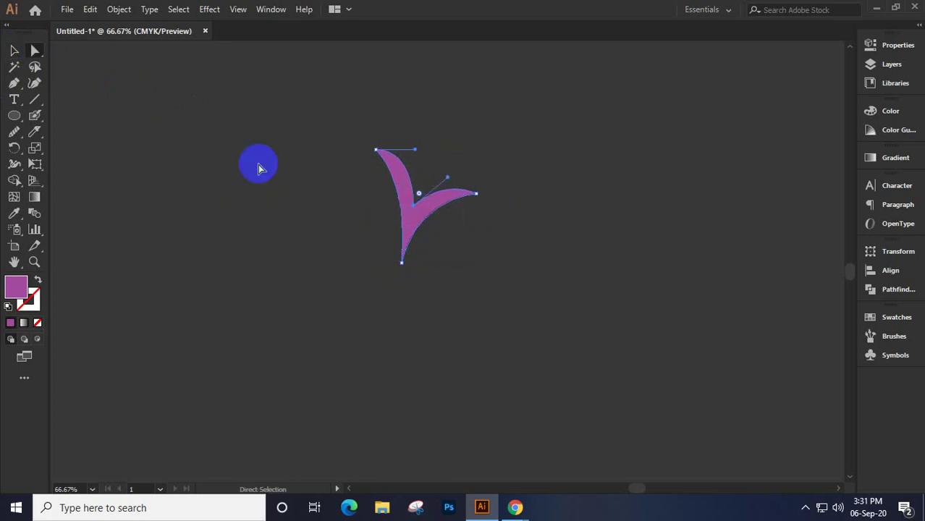
Draw a small circle with the Ellipse tool and place it as a head between the figure's two arms
click(14, 115)
drag(236, 137, 442, 166)
click(15, 53)
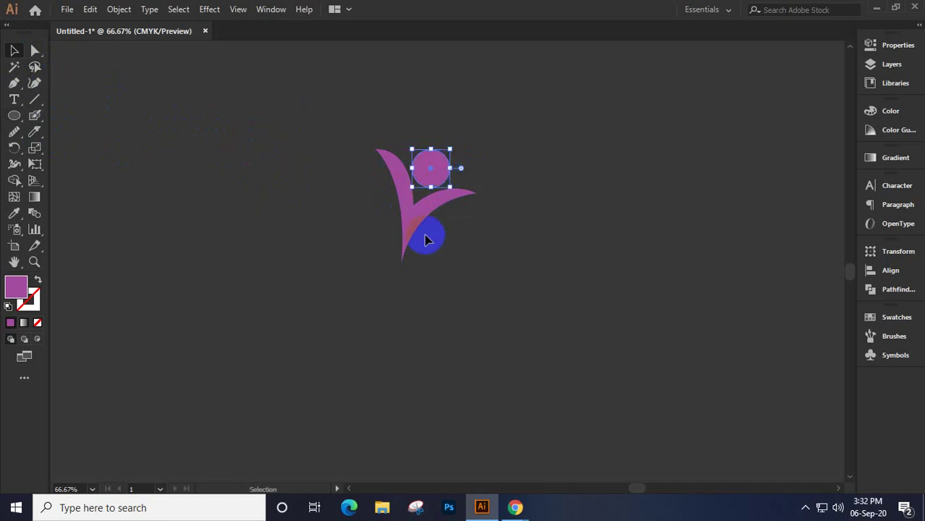
Fill the Y-shaped figure with the orange swatch
click(414, 234)
key(ctrl+a)
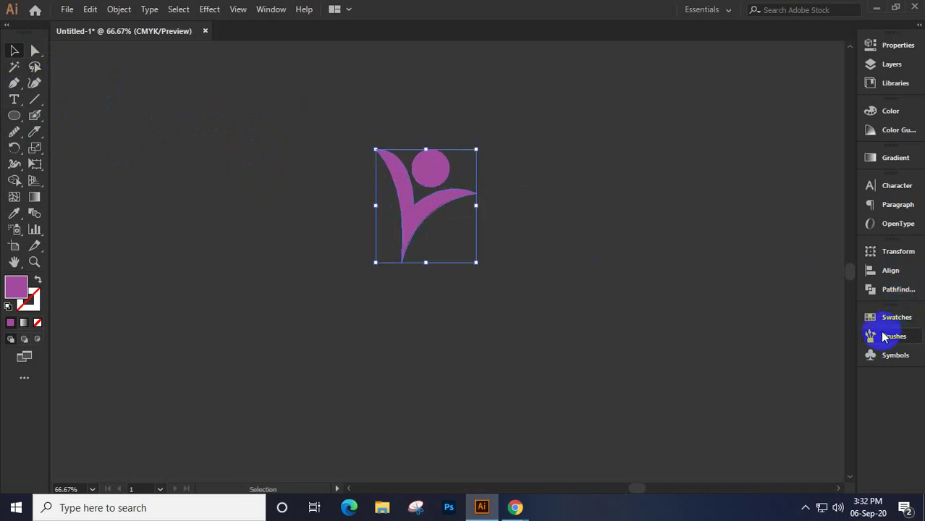
click(892, 320)
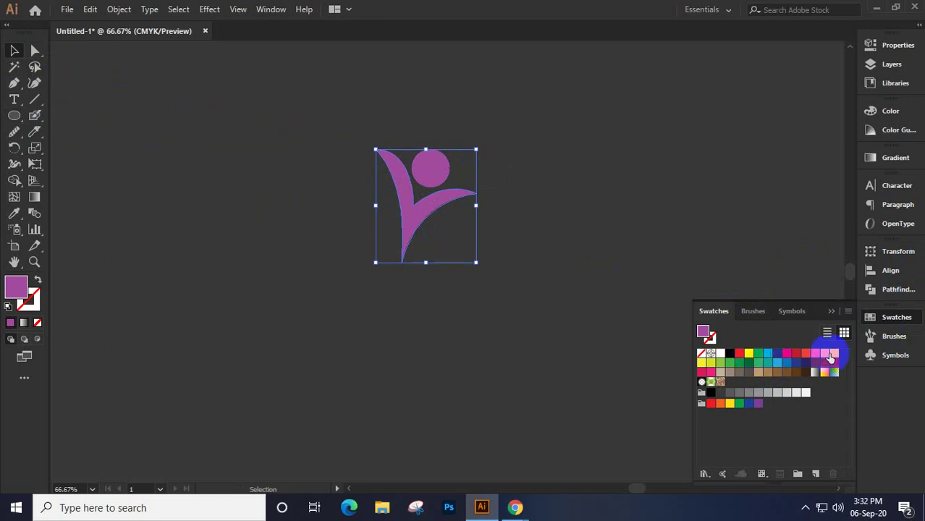
click(825, 353)
Fill the circle head with the bright red swatch and collapse the swatches
click(433, 173)
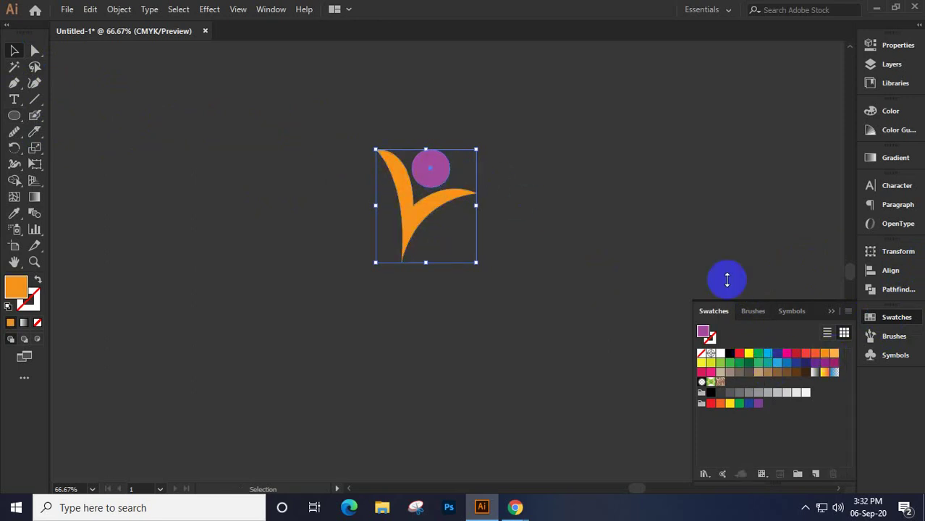
click(738, 354)
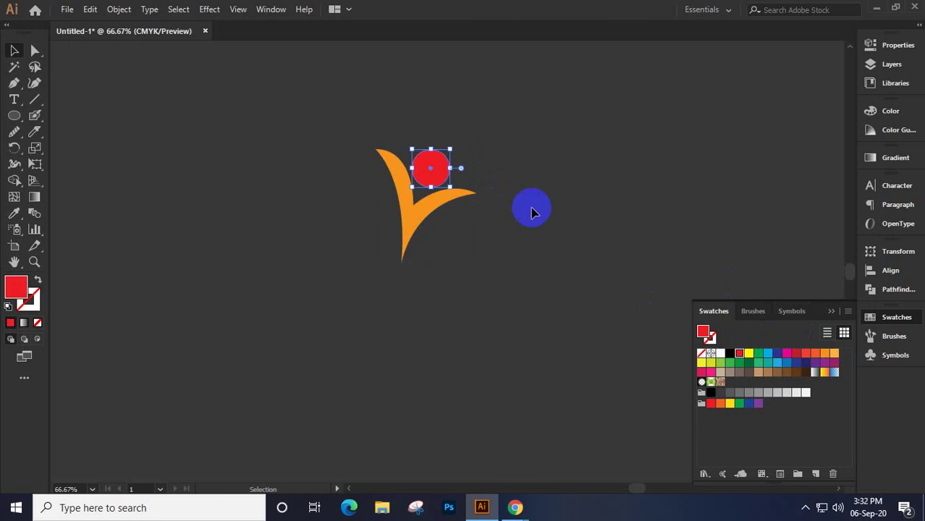
click(830, 311)
Select the orange figure together with the red circle and group them
drag(320, 77, 522, 293)
key(a)
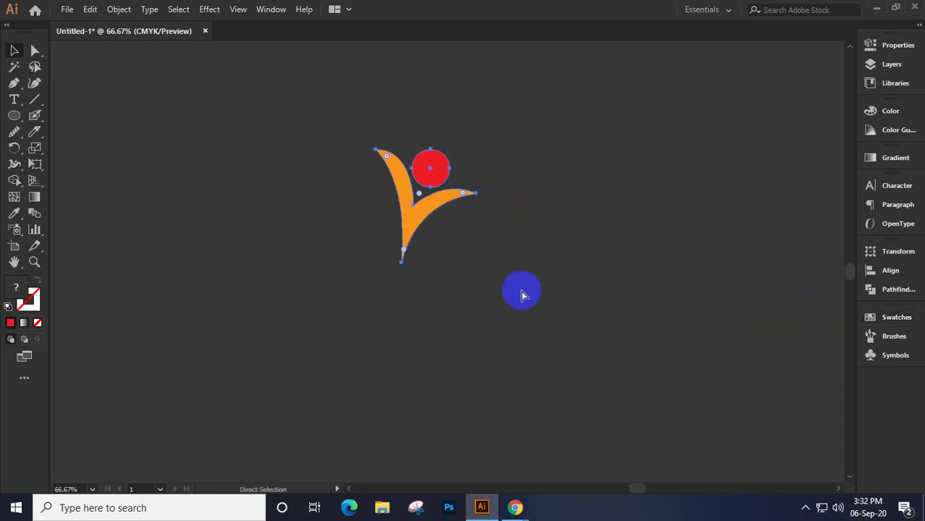
key(v)
key(ctrl+minus)
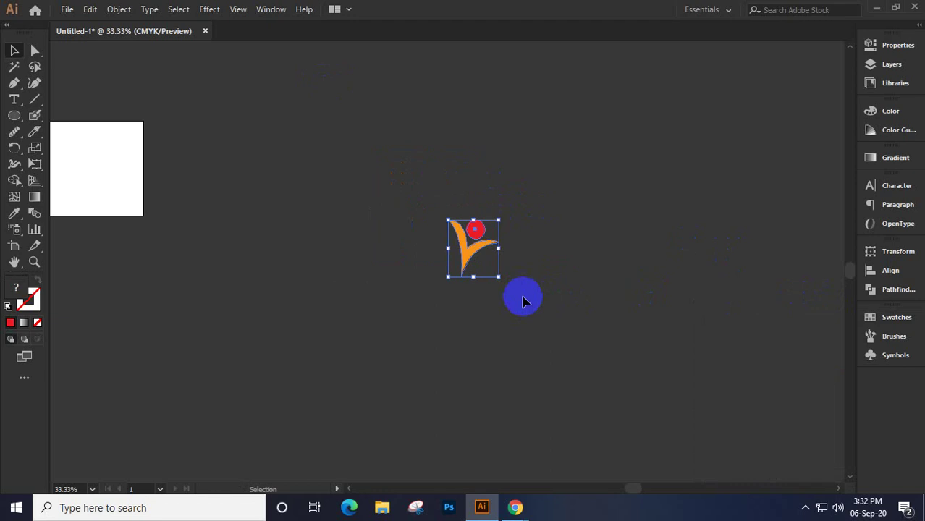
click(116, 9)
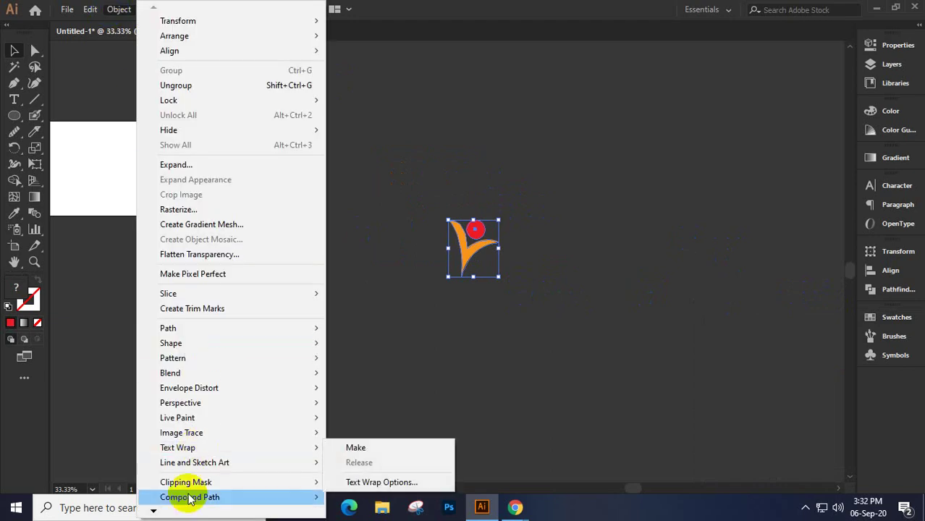
mouse_move(154, 508)
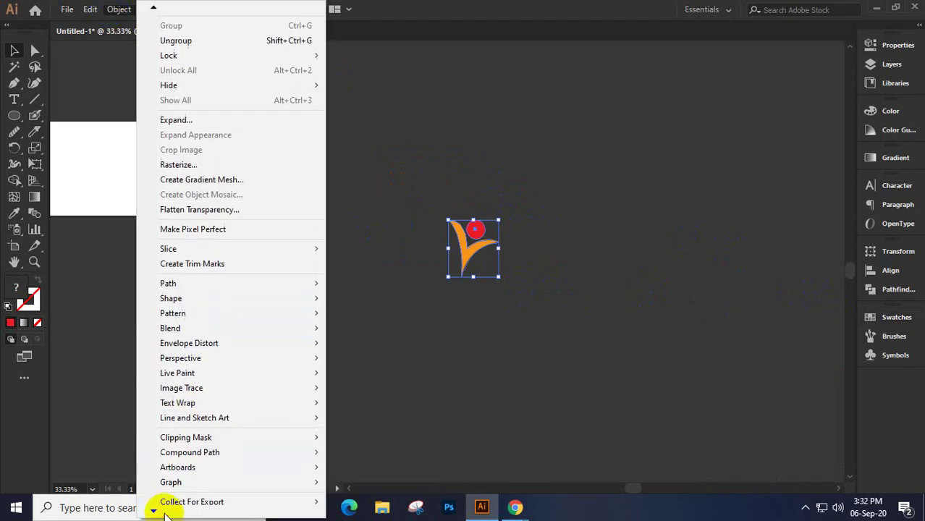
click(106, 143)
Review the Appearance of Black and User Interface preferences, and close the preferences with the settings as they are
click(91, 13)
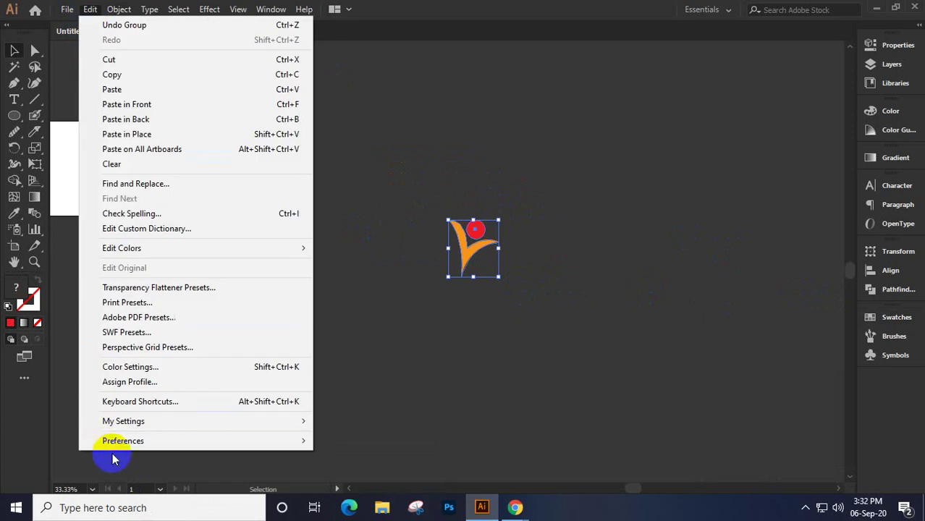
mouse_move(120, 442)
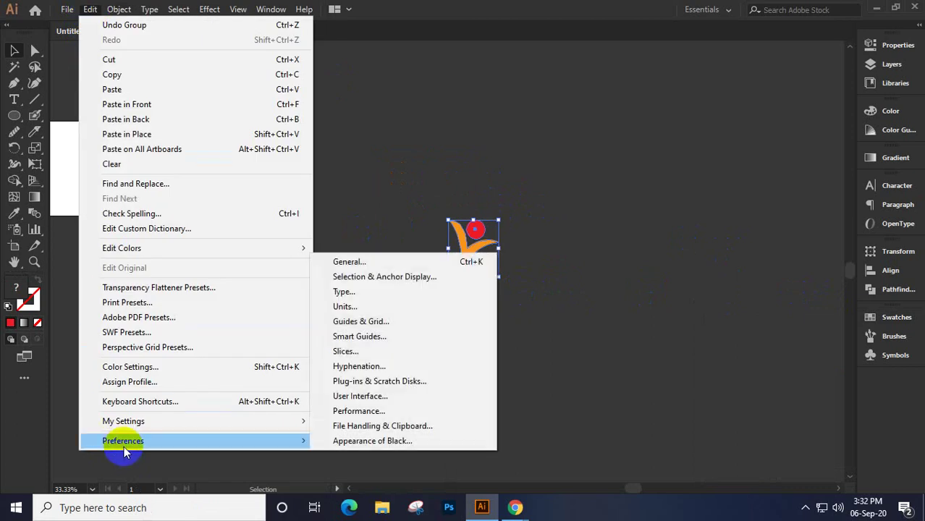
click(388, 441)
click(605, 178)
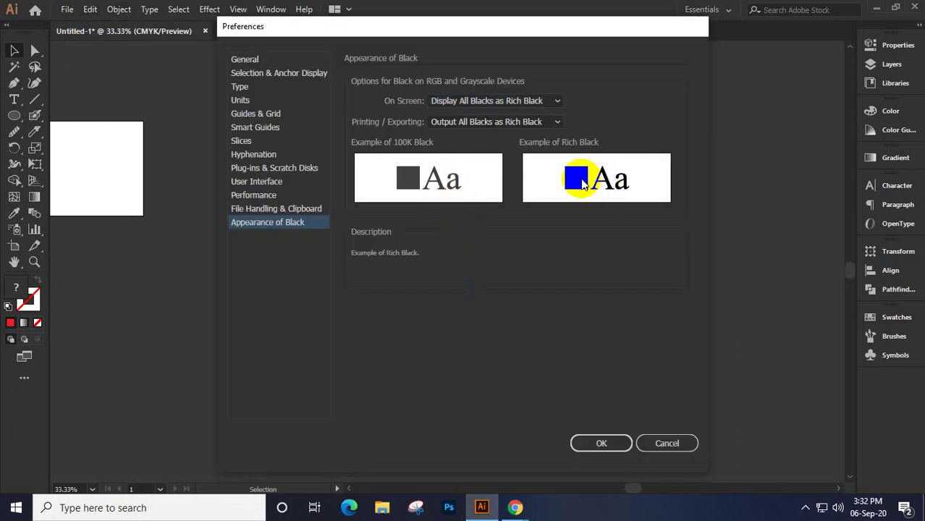
click(261, 183)
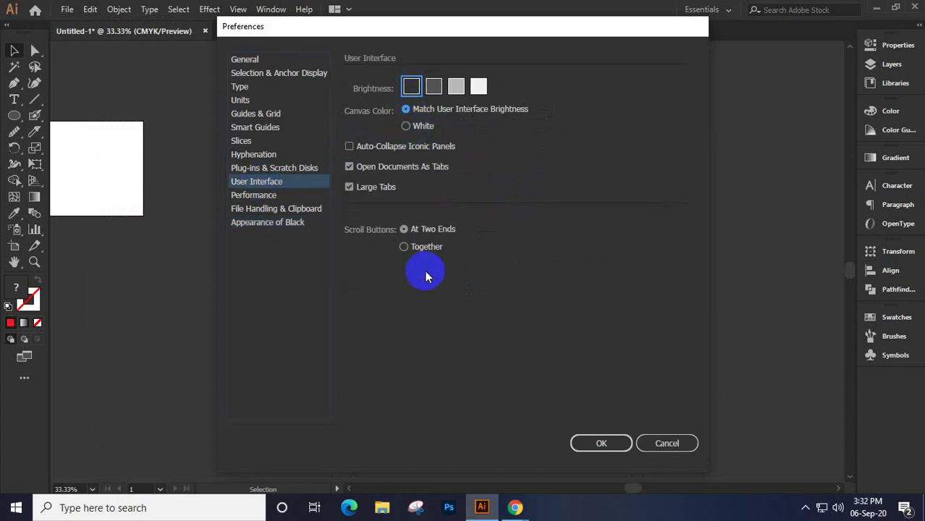
click(599, 443)
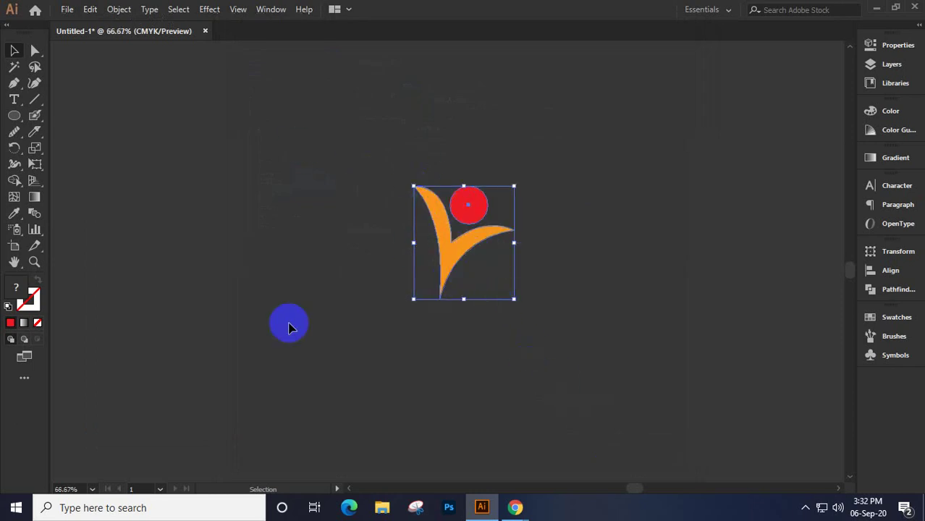
Select the grouped orange-and-red figure and try to move its rotation pivot just below the stem with the Rotate tool
key(space)
drag(525, 285, 532, 303)
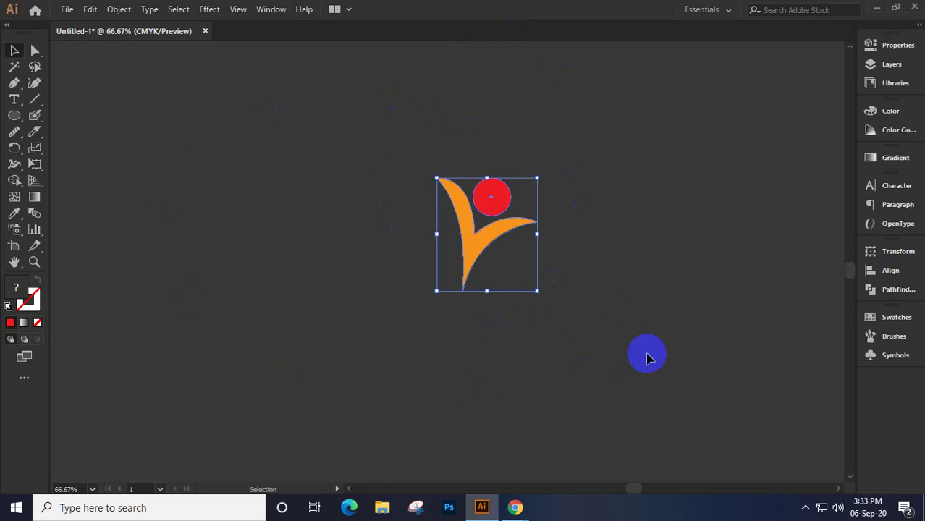
drag(343, 113, 604, 391)
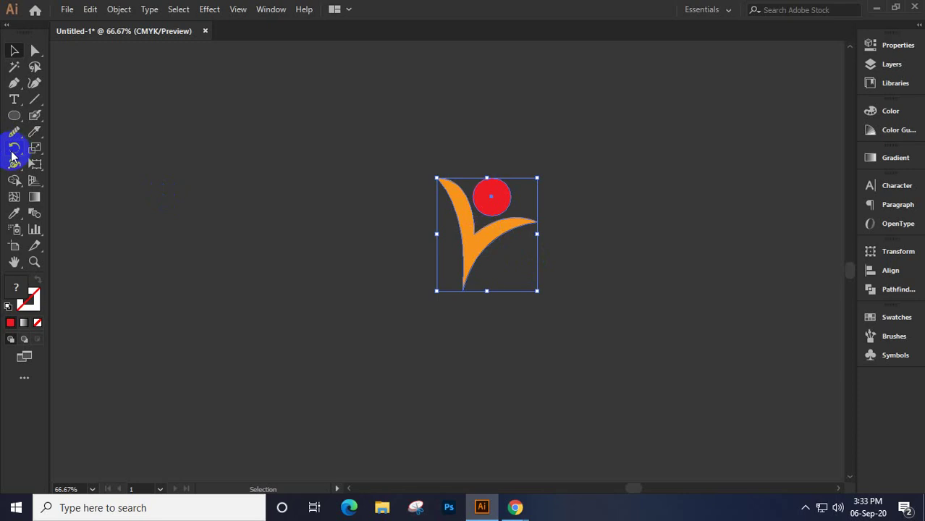
click(13, 149)
key(ctrl+minus)
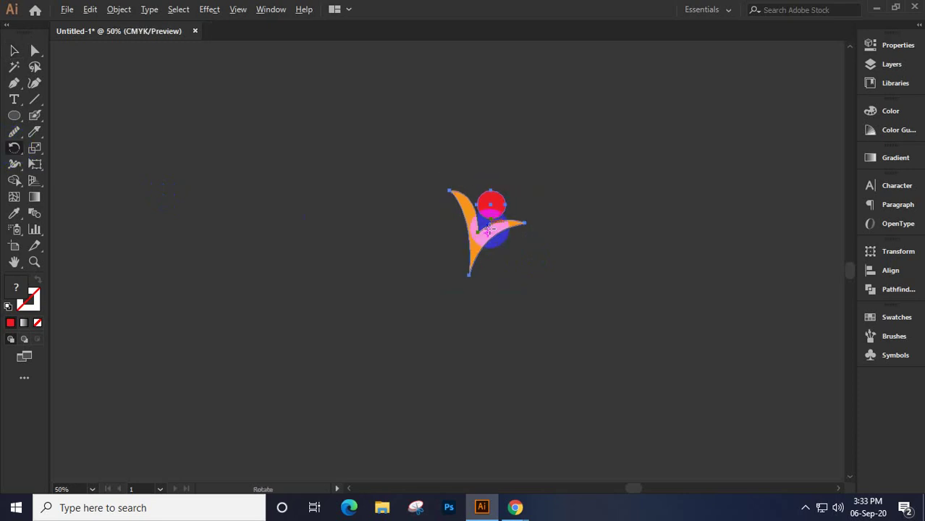
drag(487, 231, 465, 306)
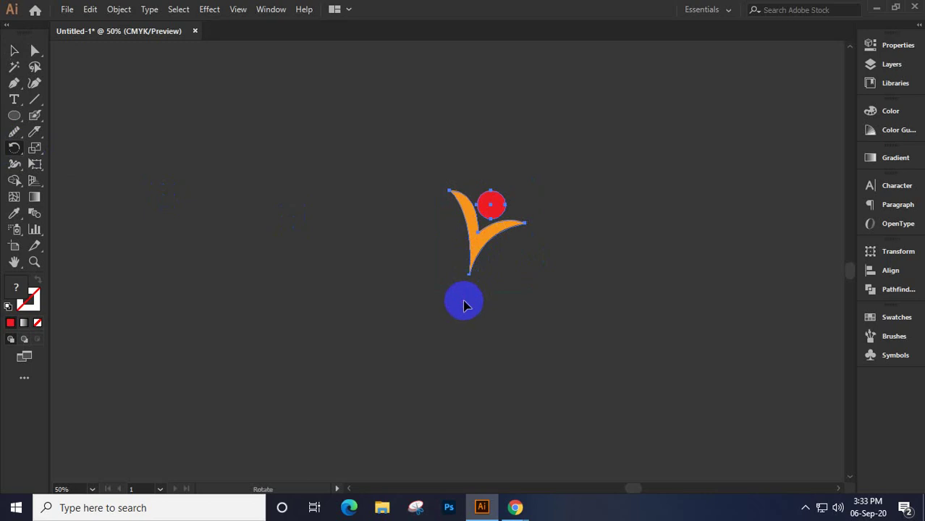
Select the whole orange-and-red figure and delete it from the canvas
click(13, 50)
drag(313, 130, 610, 432)
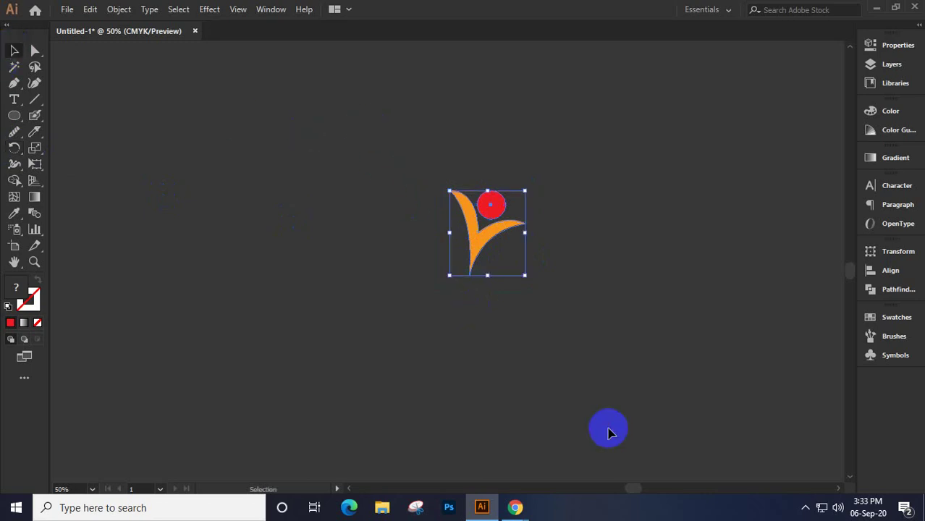
key(Delete)
Draw a large red circle with the Ellipse tool in the empty canvas area, and delete everything on the canvas
click(14, 115)
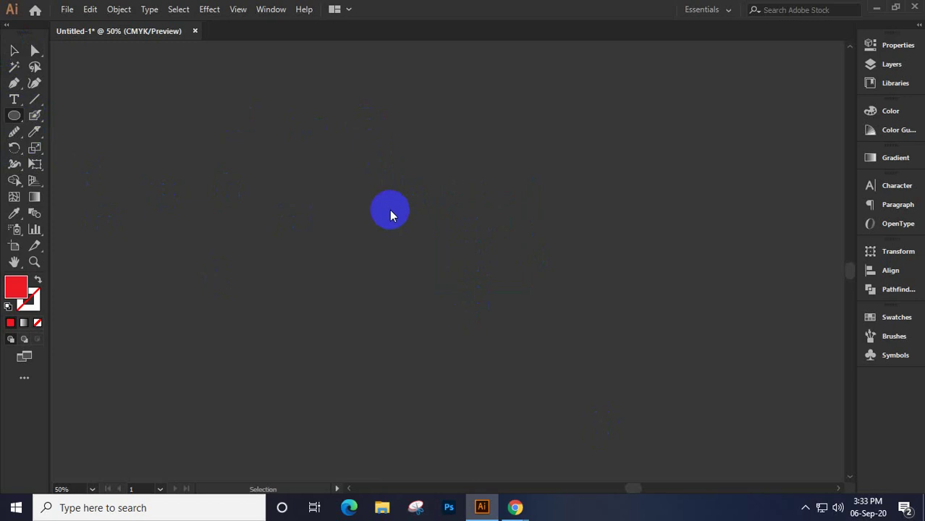
drag(343, 130, 622, 405)
drag(559, 378, 487, 346)
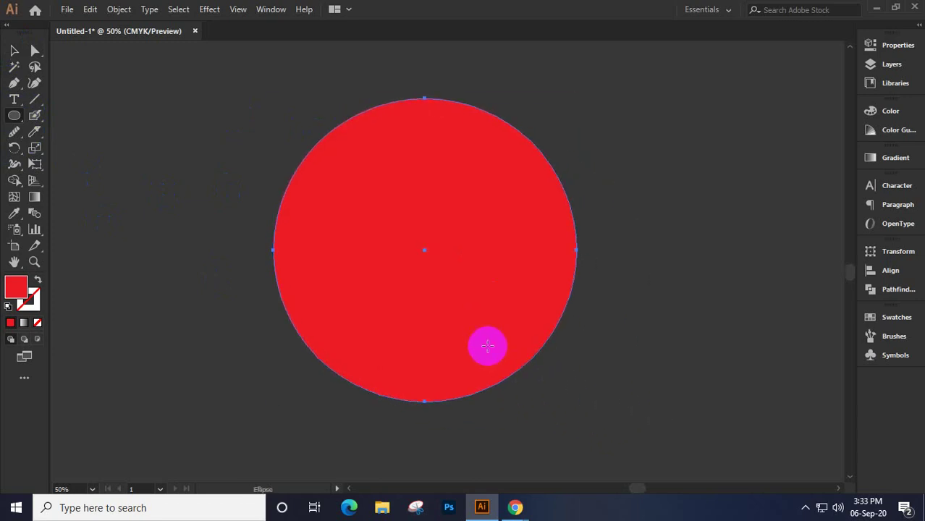
shift+click(455, 281)
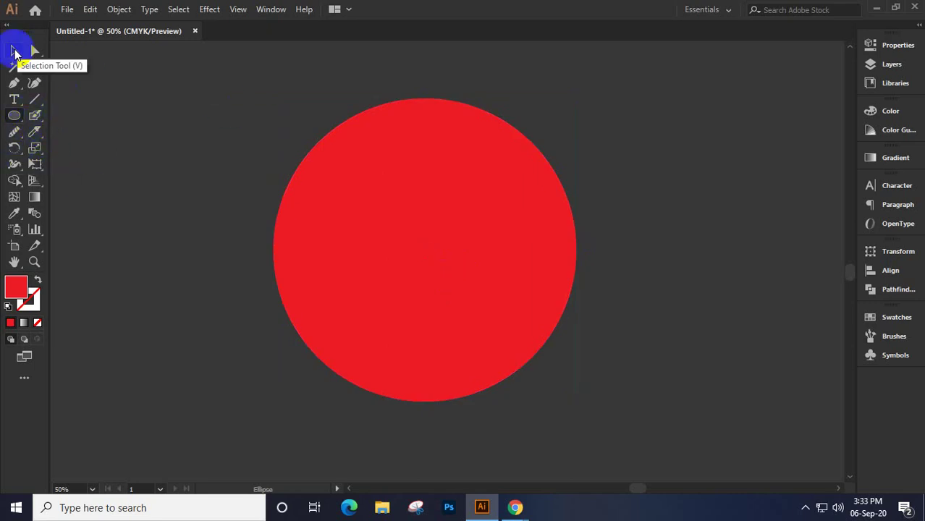
key(ctrl+a)
key(Delete)
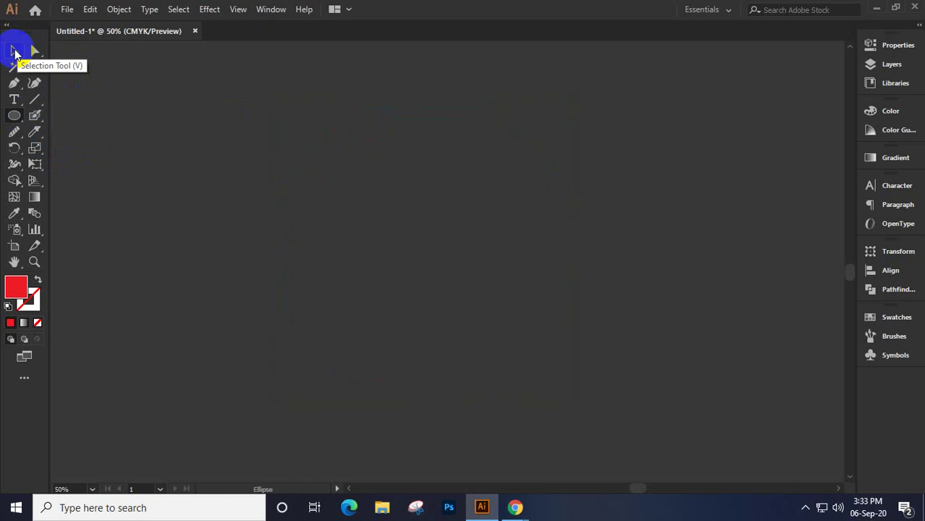
Draw a large red circle with the Ellipse tool so that it fully encloses the orange and red figure
key(ctrl+z)
click(14, 52)
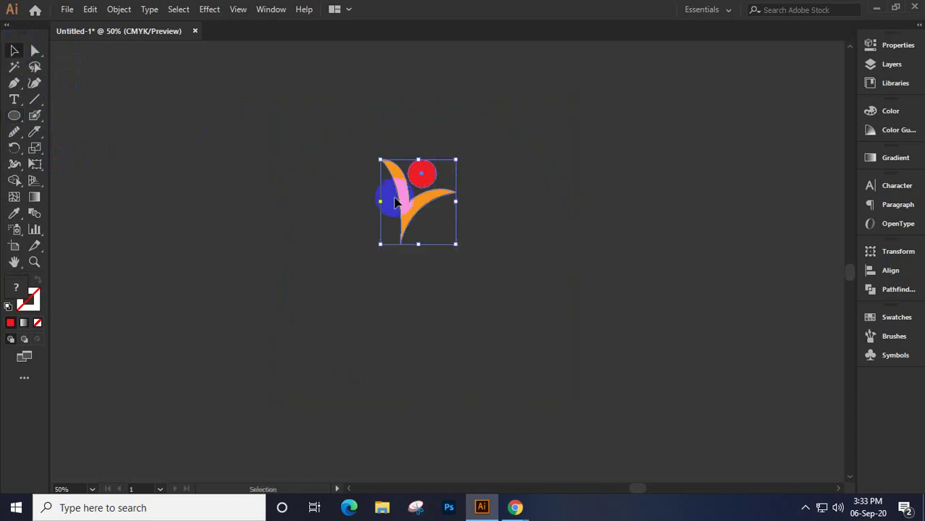
key(ctrl+shift+a)
click(13, 117)
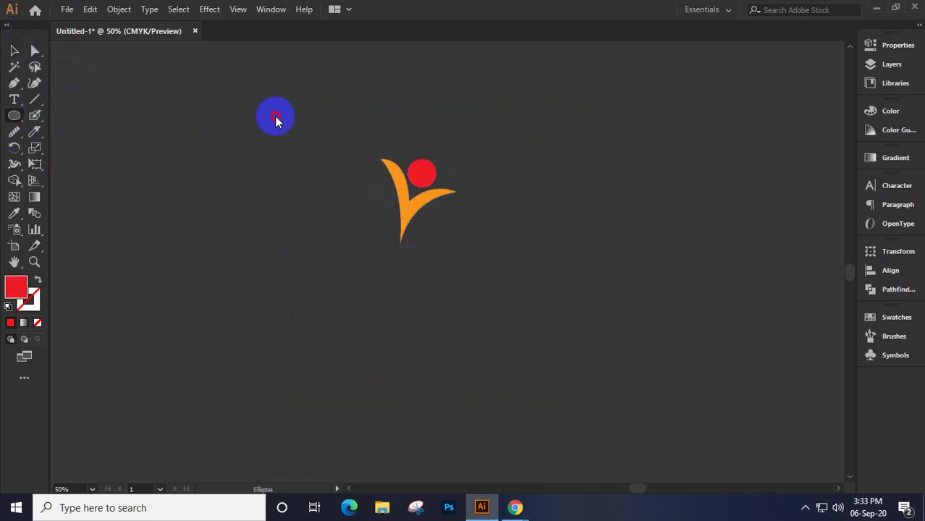
drag(275, 115, 568, 406)
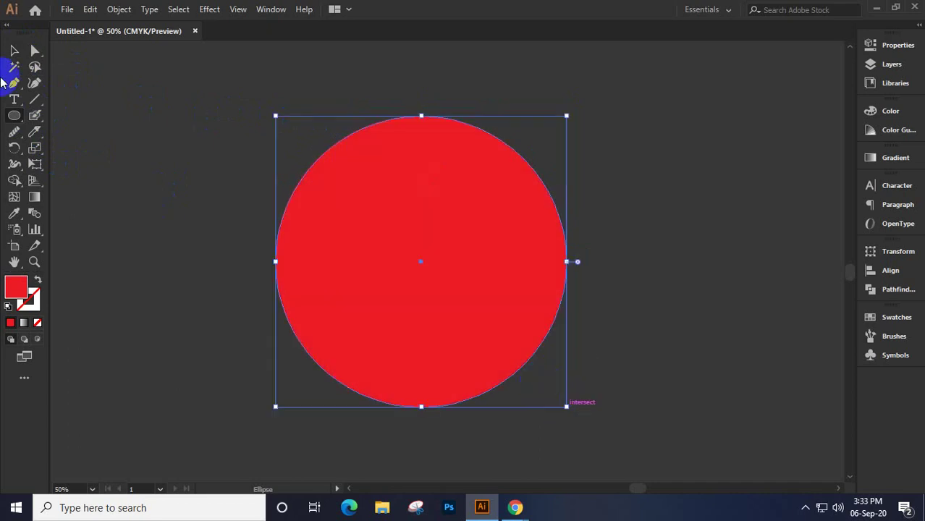
Send the large red circle behind the figure
click(15, 51)
click(371, 220)
right_click(371, 220)
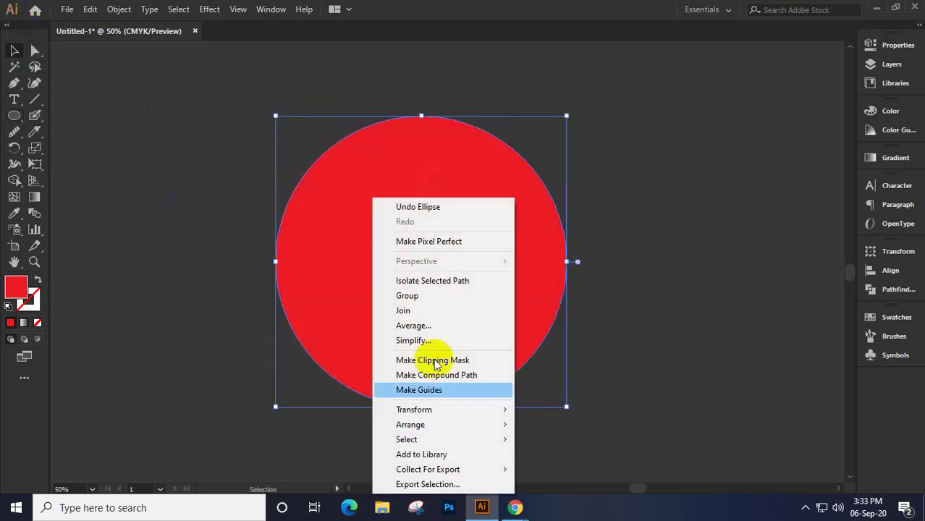
mouse_move(433, 421)
click(546, 469)
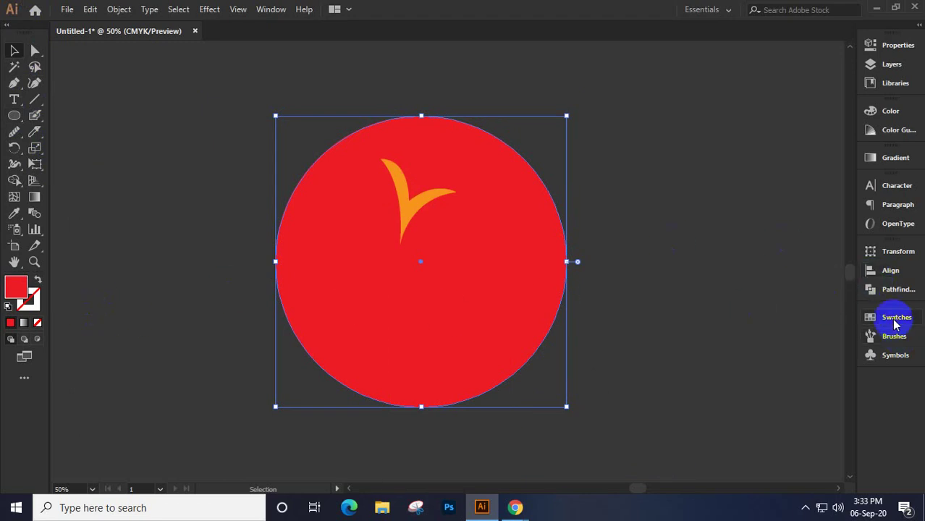
Fill the large circle with white
click(895, 324)
click(729, 353)
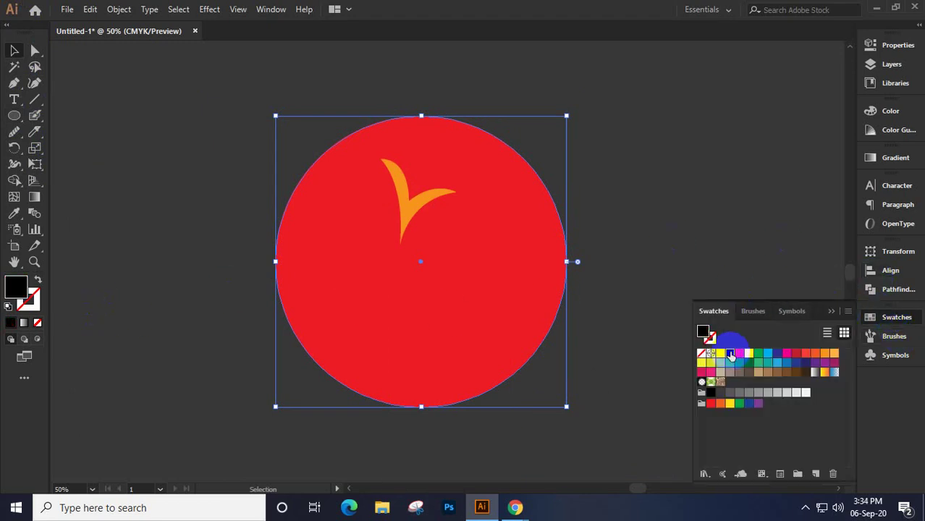
click(748, 353)
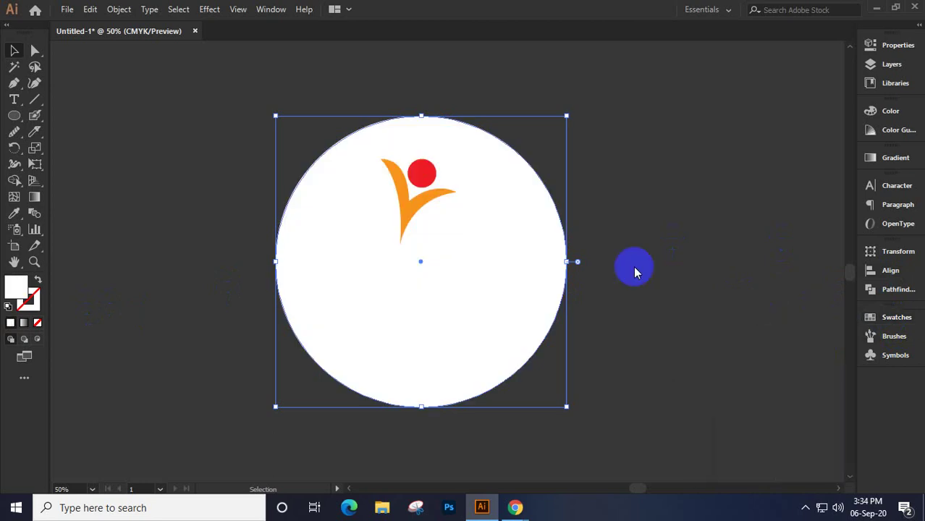
Try moving the figure to the white circle's upper-right edge and placing its rotation pivot at the circle's centre
key(ctrl)
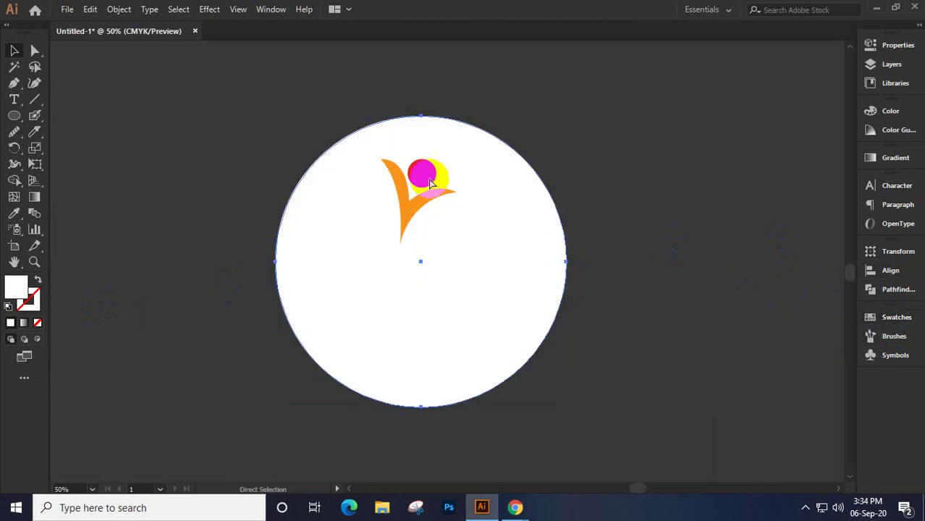
click(416, 208)
drag(416, 209, 456, 174)
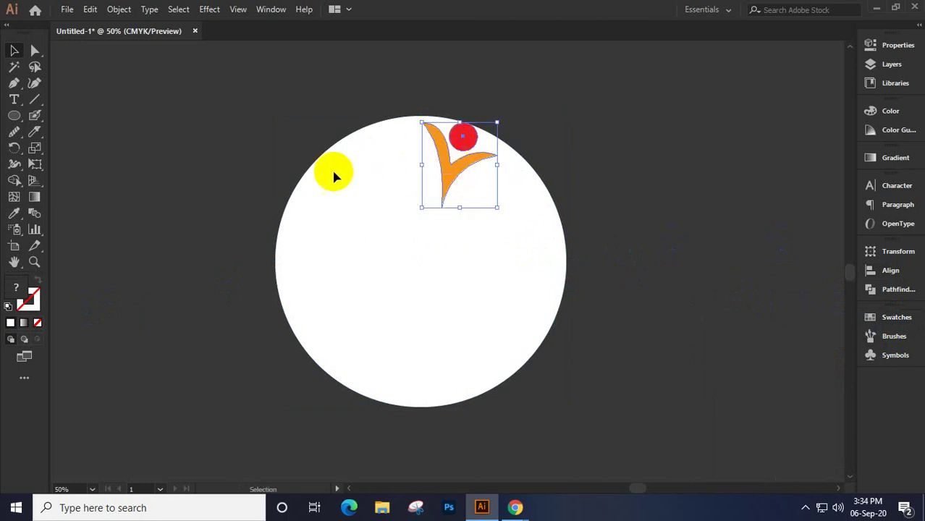
click(14, 148)
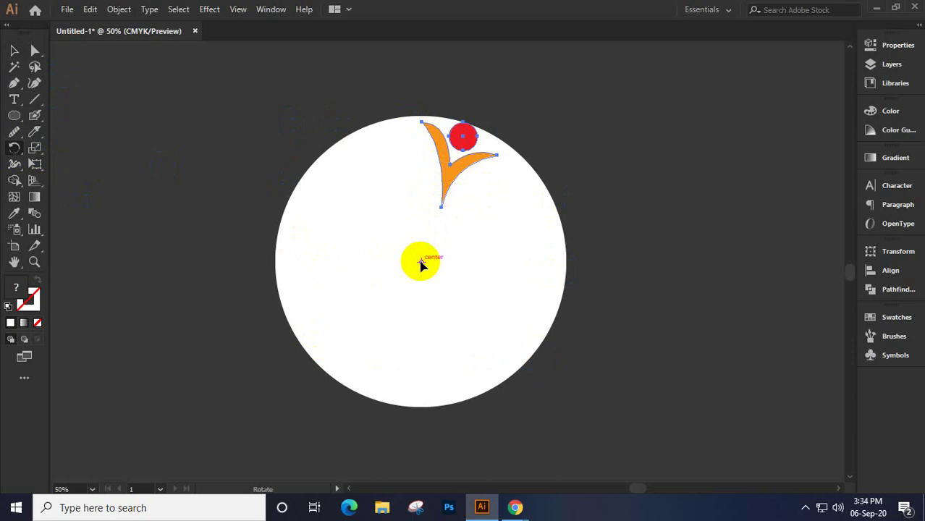
click(420, 262)
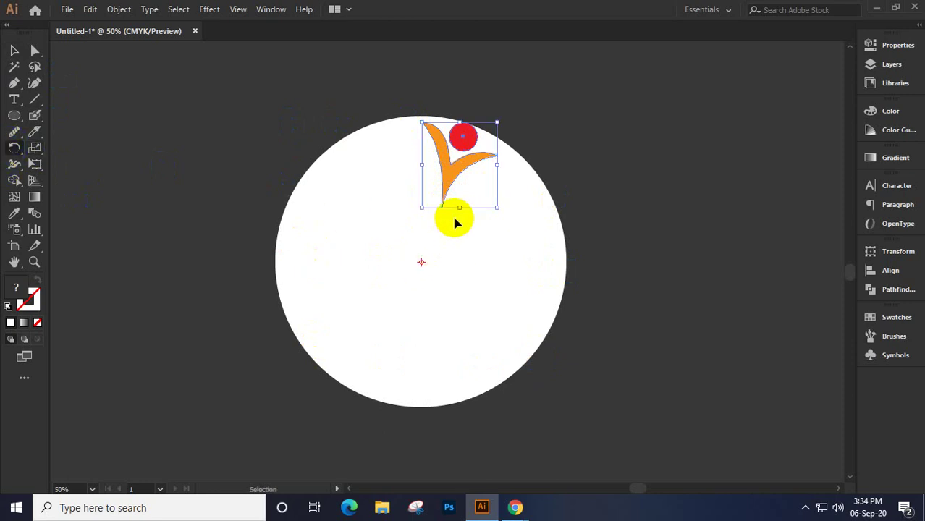
drag(492, 193, 454, 217)
click(14, 50)
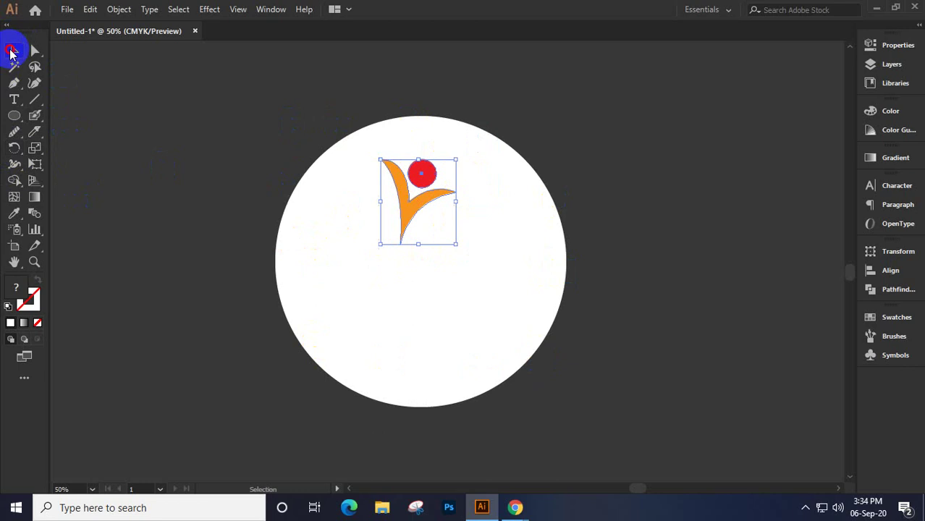
Move the figure inside the white circle's upper-right edge and open the Rotate options with the pivot at the circle's centre
drag(410, 197, 452, 155)
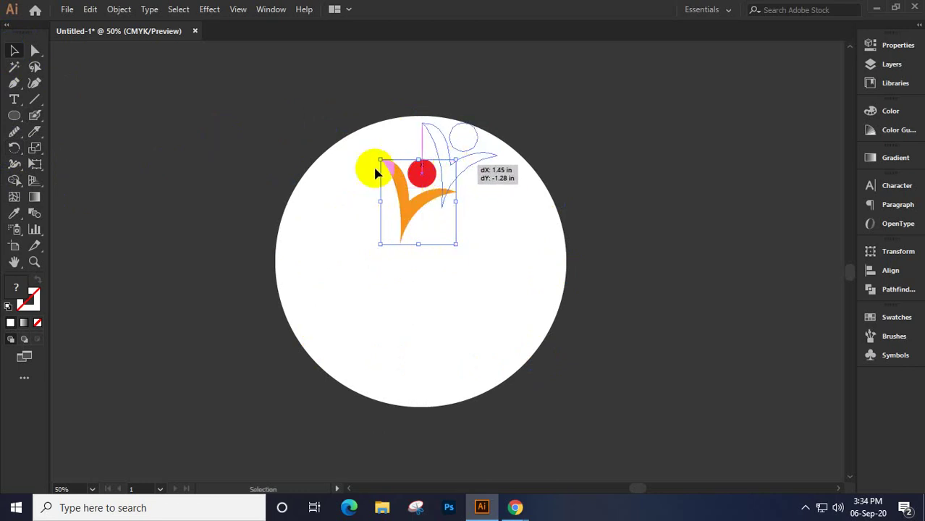
click(13, 148)
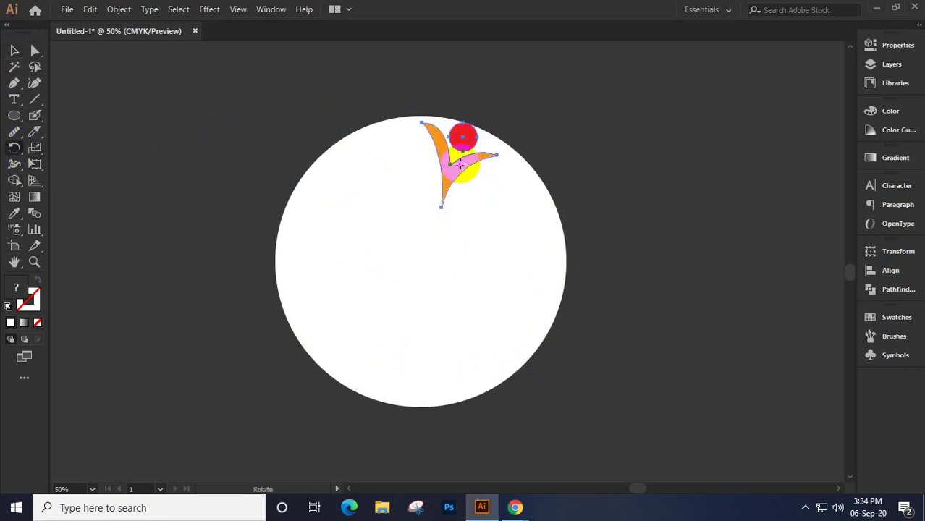
drag(461, 165, 420, 269)
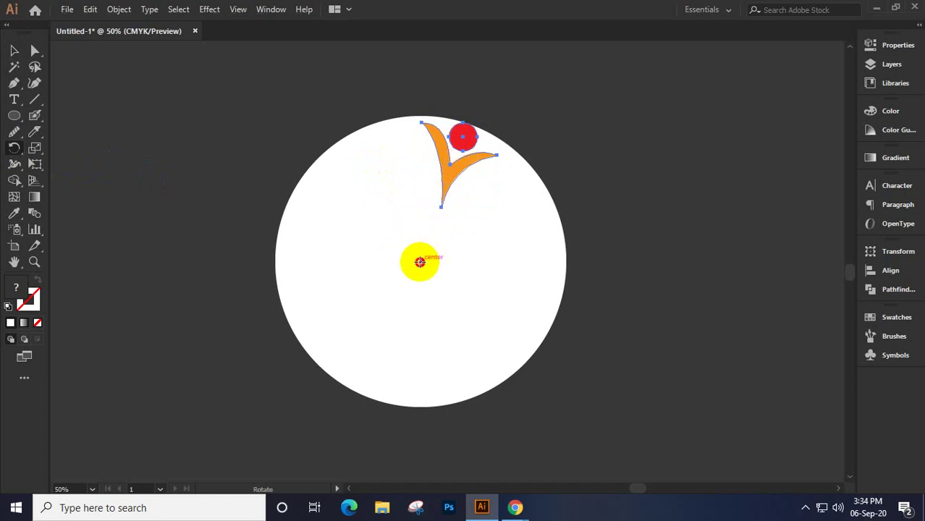
alt+click(419, 261)
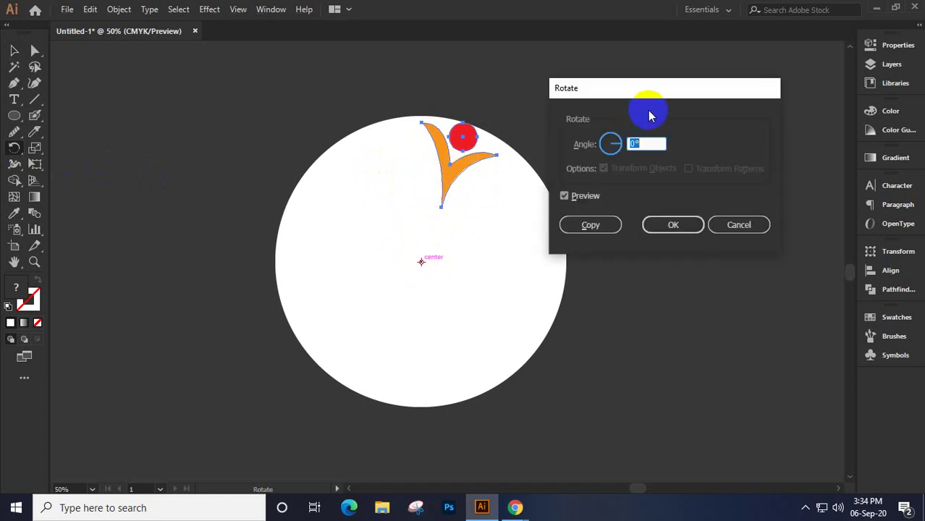
drag(637, 88, 674, 87)
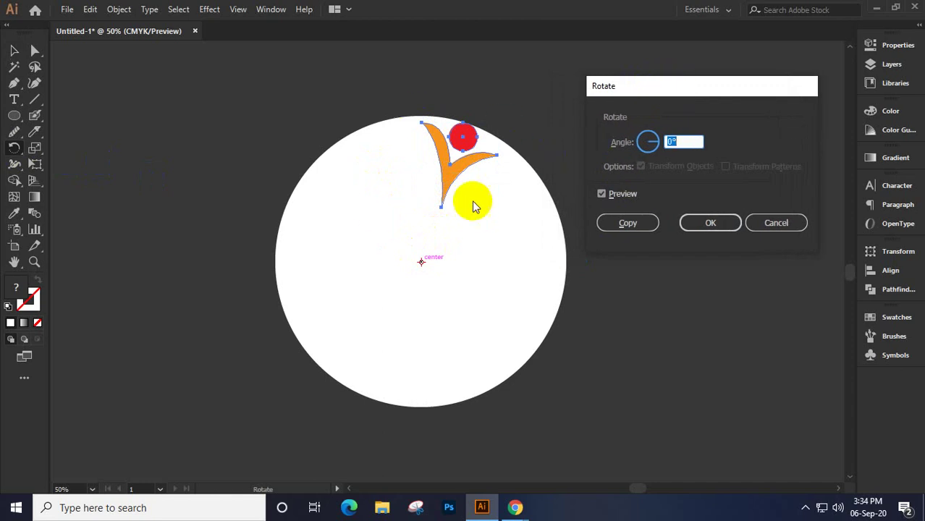
click(460, 131)
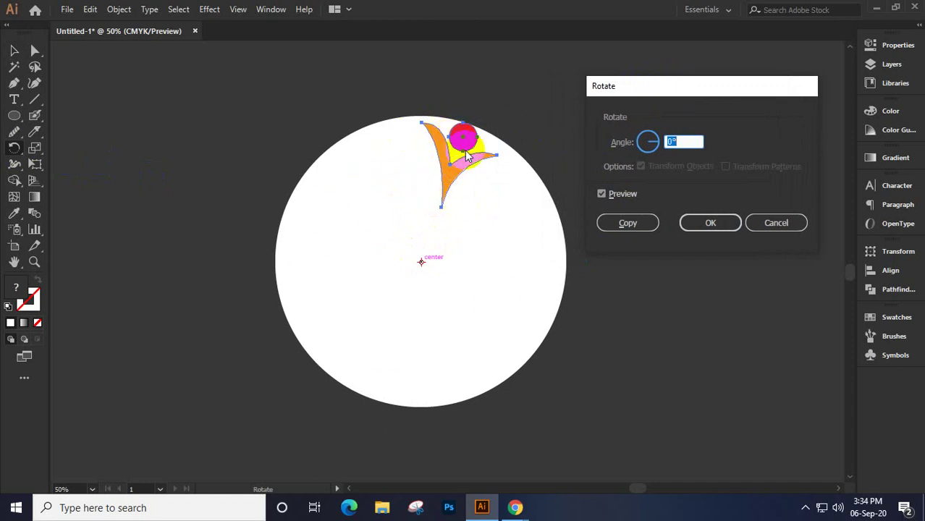
click(646, 140)
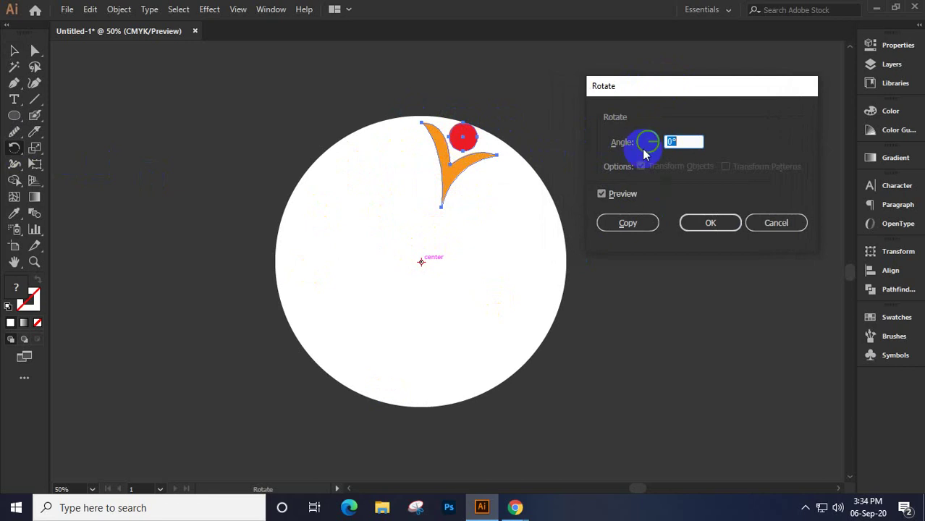
click(667, 149)
click(649, 145)
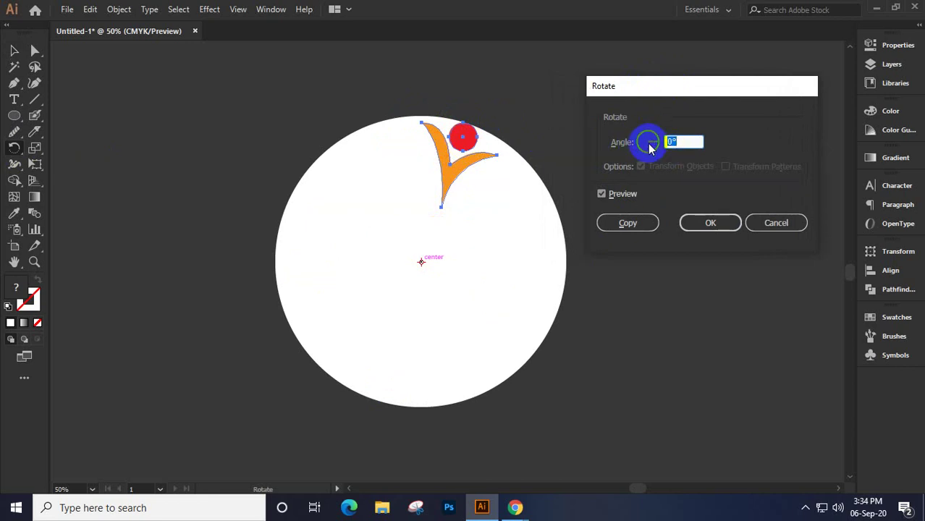
click(639, 144)
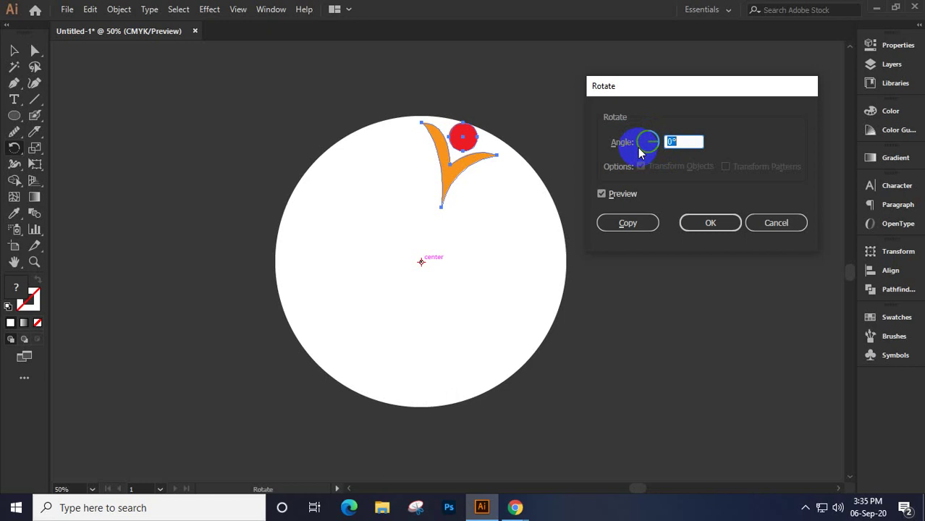
click(16, 508)
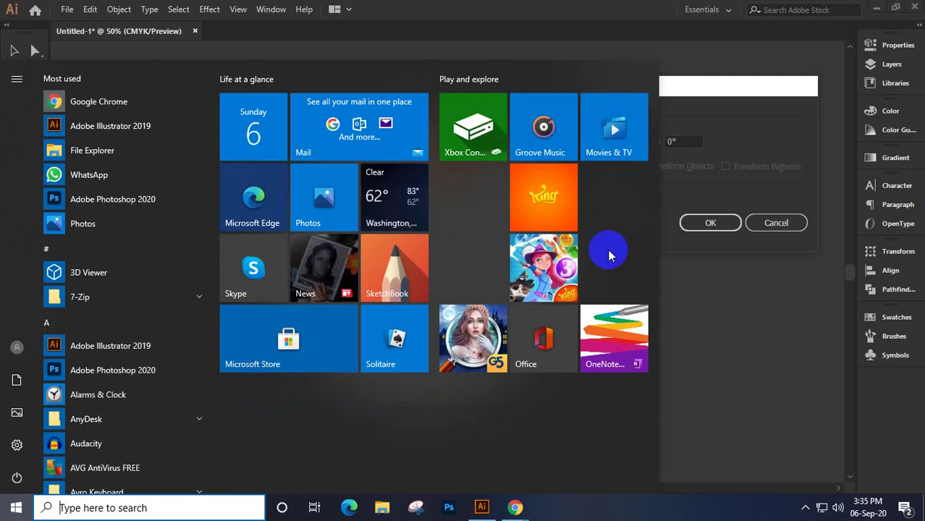
text(c)
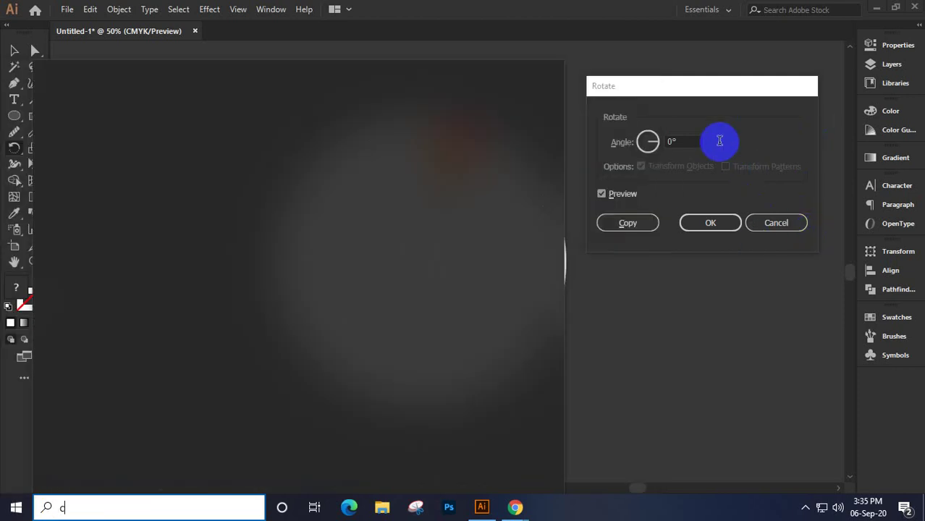
Set the figure's rotation angle to 360/7 and compare its position with the preview off and on
click(693, 140)
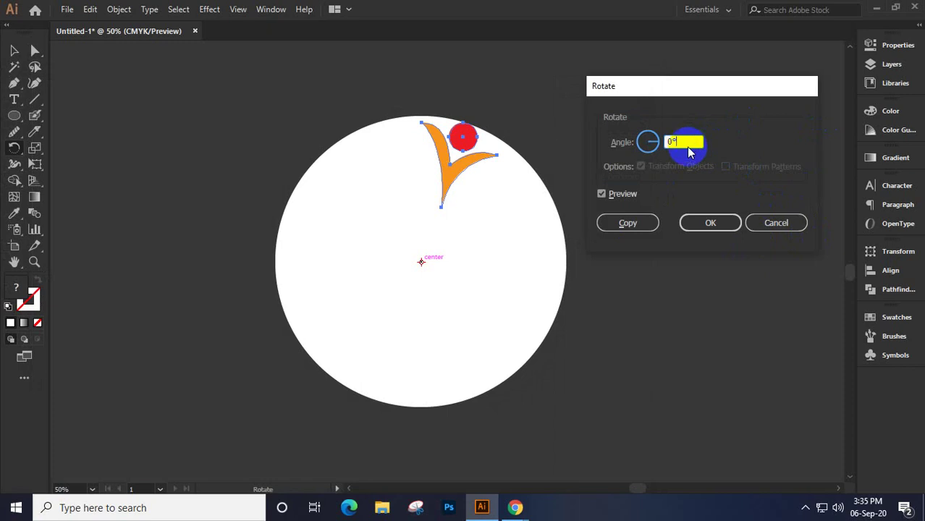
click(680, 136)
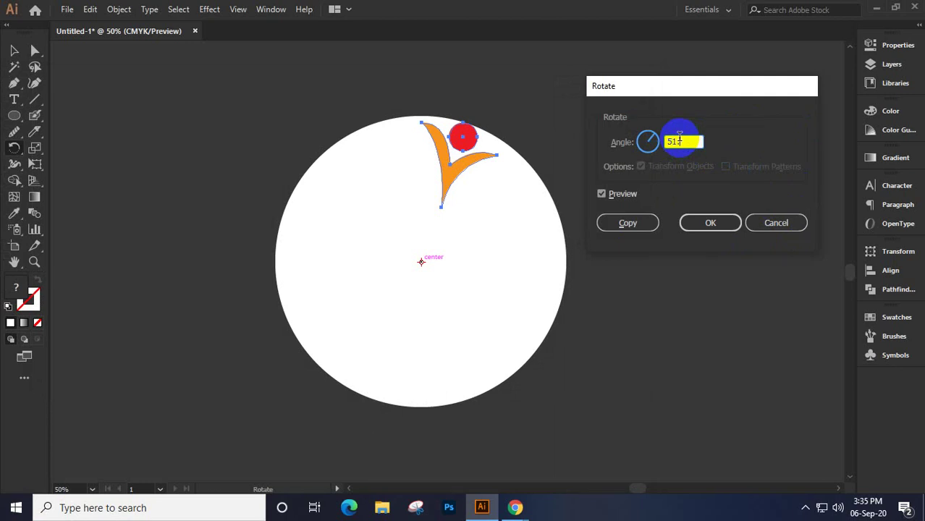
drag(687, 141, 665, 151)
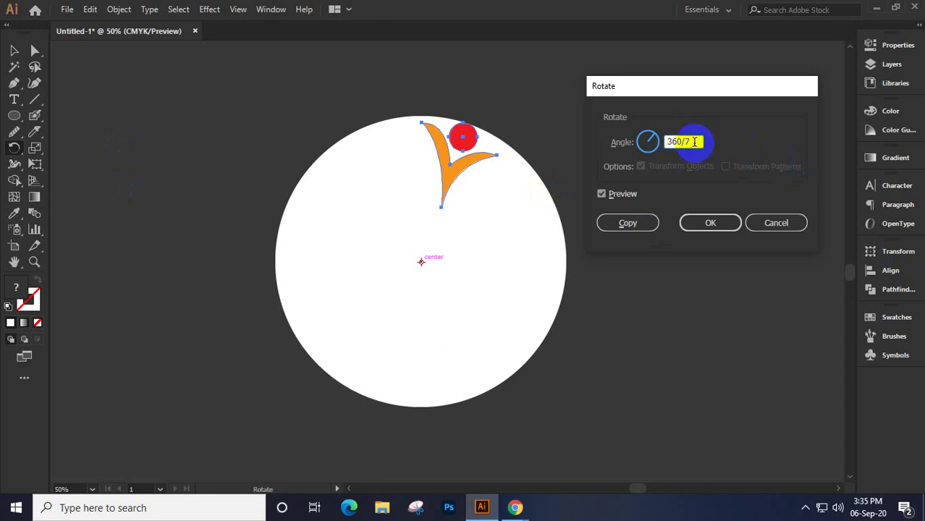
click(603, 194)
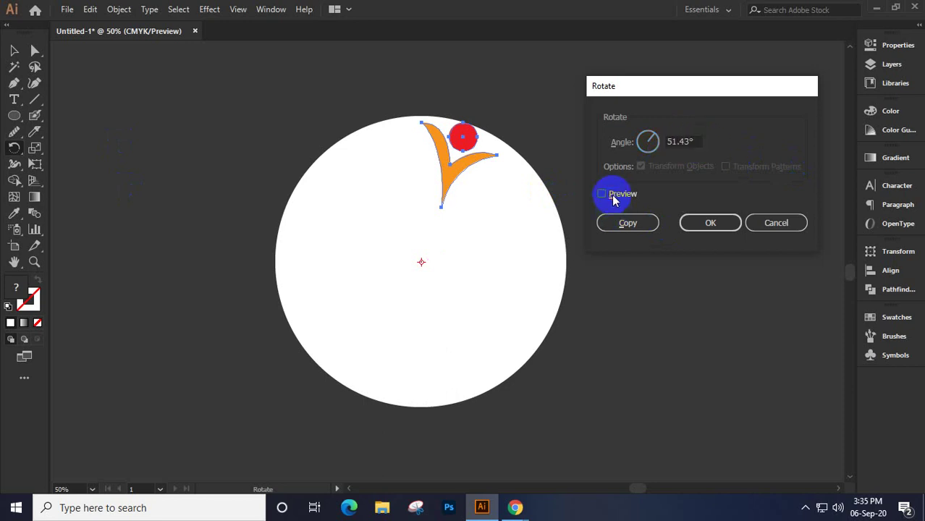
click(610, 196)
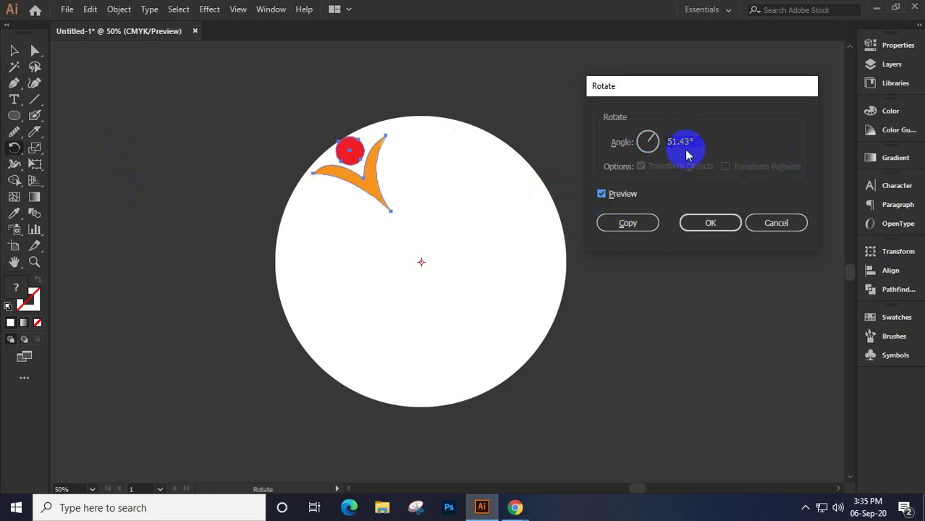
click(615, 193)
click(615, 193)
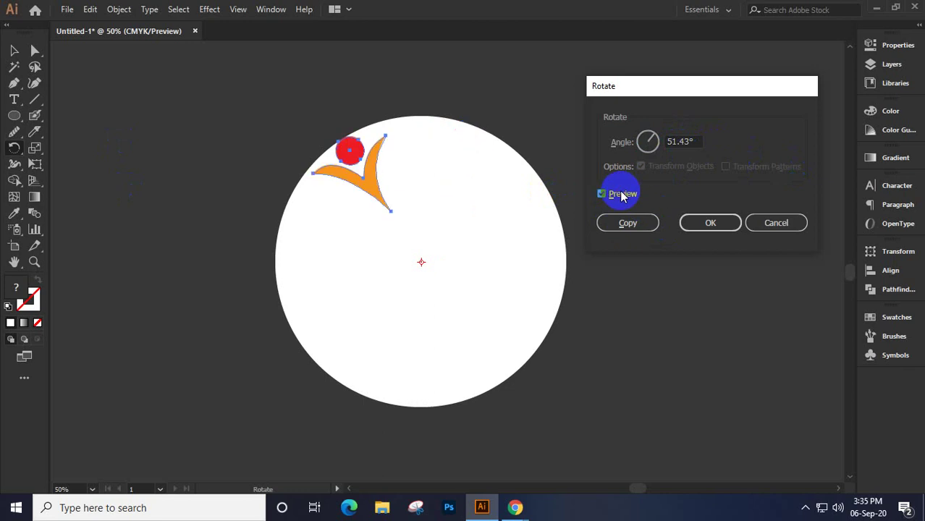
click(626, 224)
drag(684, 140, 665, 142)
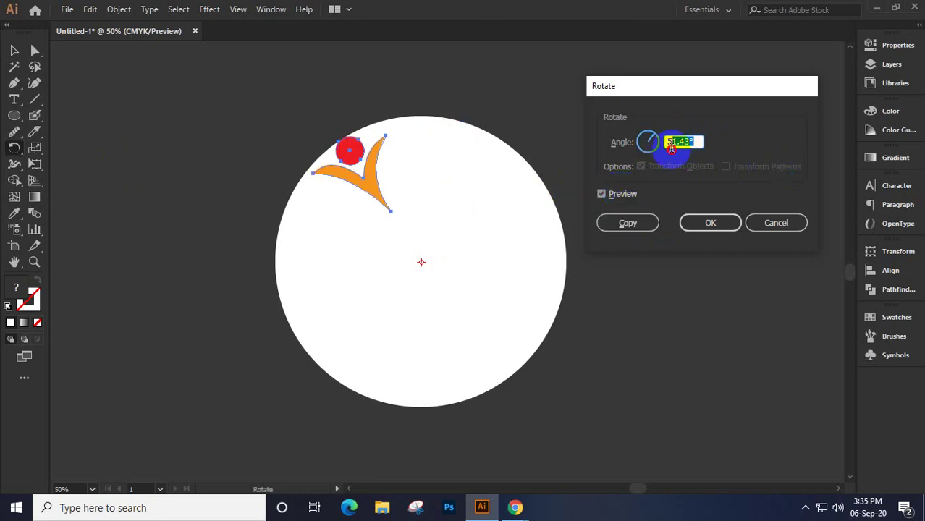
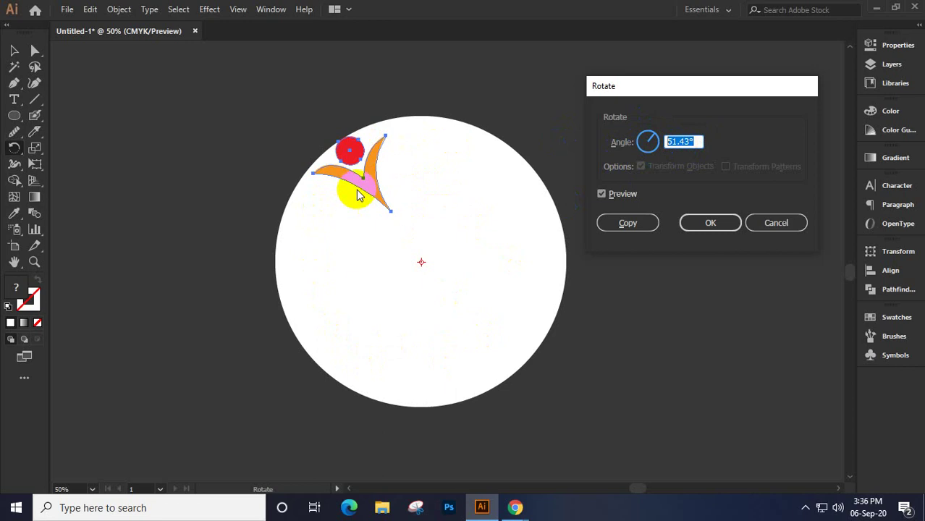
Set the figure's rotation angle to 30° and compare its position with the preview off and on
click(696, 141)
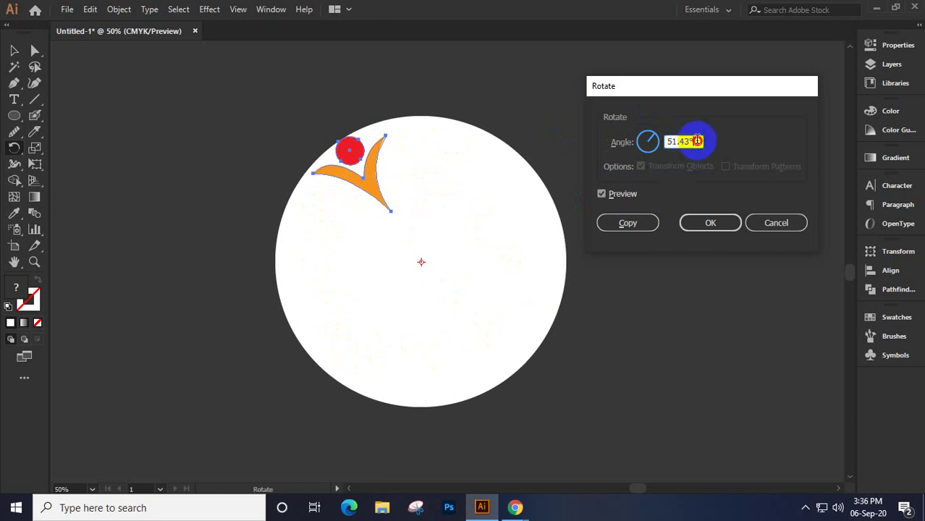
drag(696, 141, 669, 154)
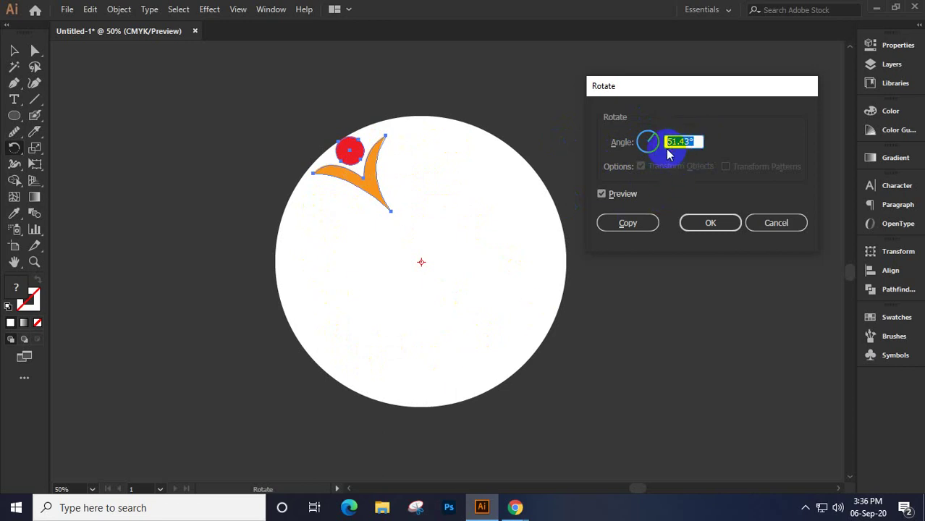
text(30)
click(613, 194)
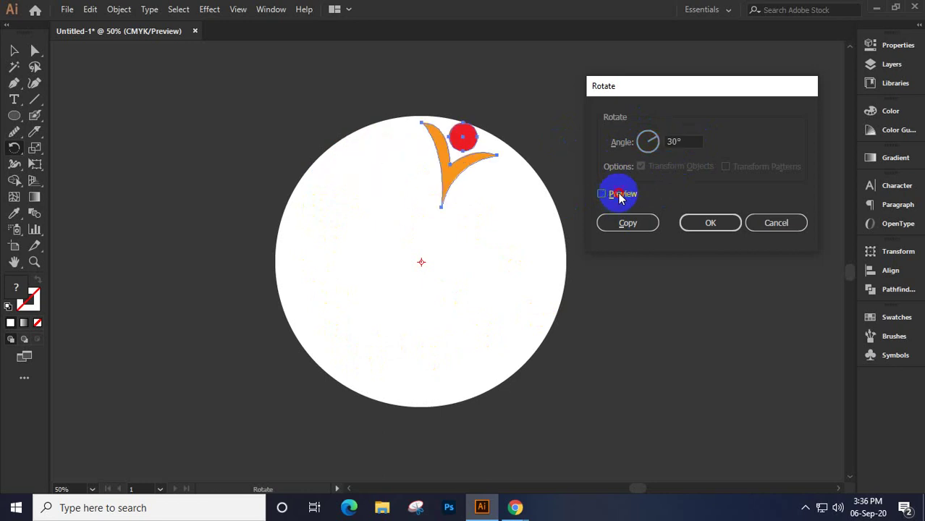
click(617, 196)
click(619, 196)
click(619, 196)
Set the figure's rotation angle to 360/7, check it with the preview off and on, and create the rotated copy
drag(693, 141, 670, 144)
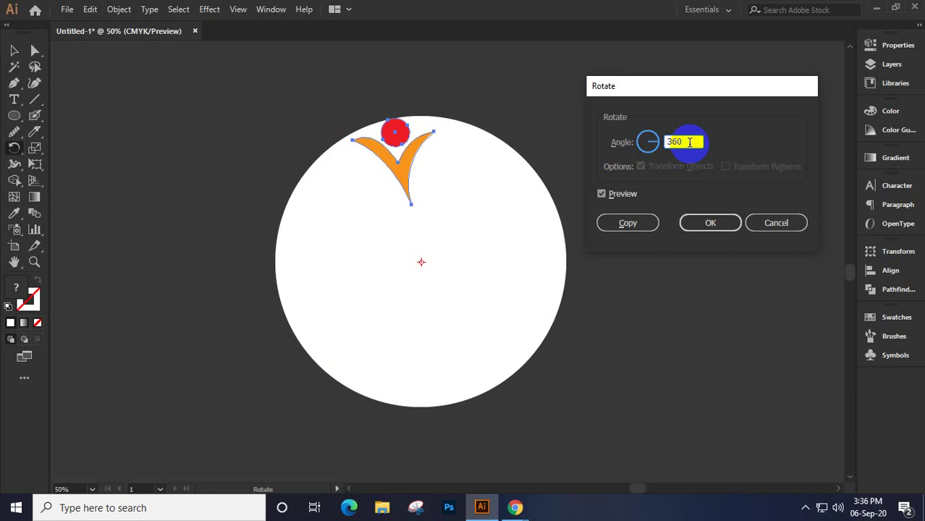
text(360/7)
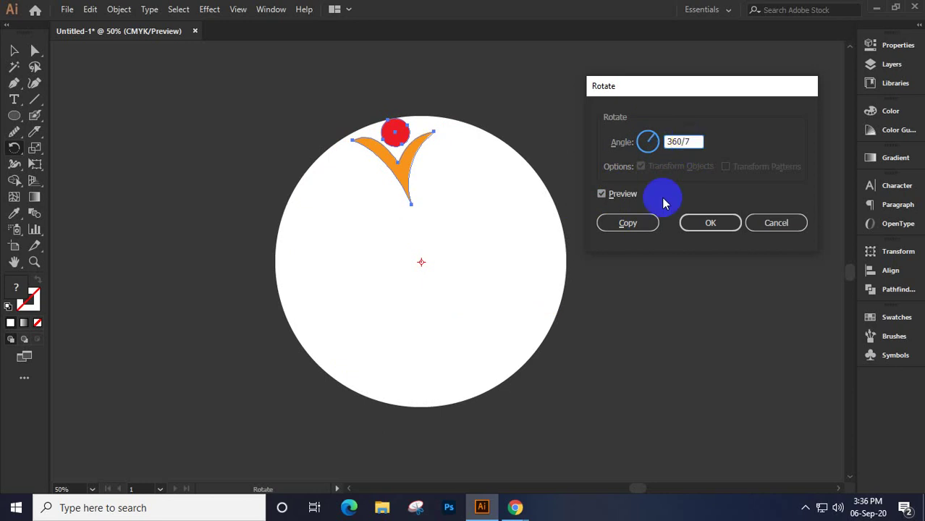
click(619, 195)
click(619, 194)
click(619, 195)
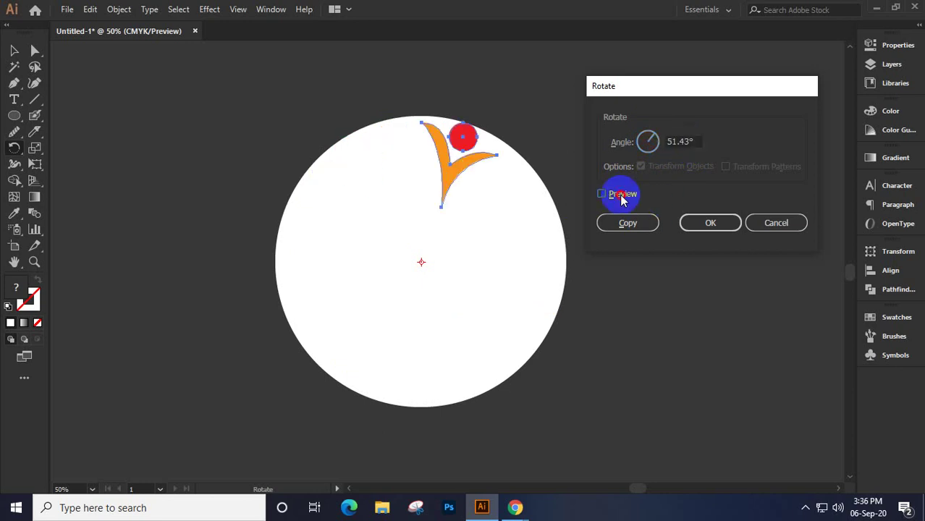
click(619, 194)
click(628, 223)
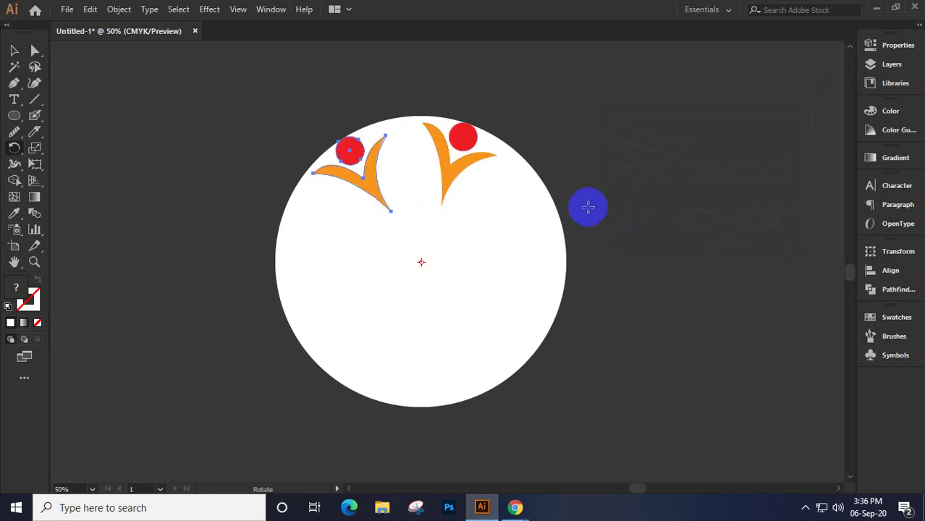
Repeat the rotated copy five times to complete a ring of seven figures, and clear the selection
key(ctrl+d)
key(ctrl+d)
key(ctrl+d)
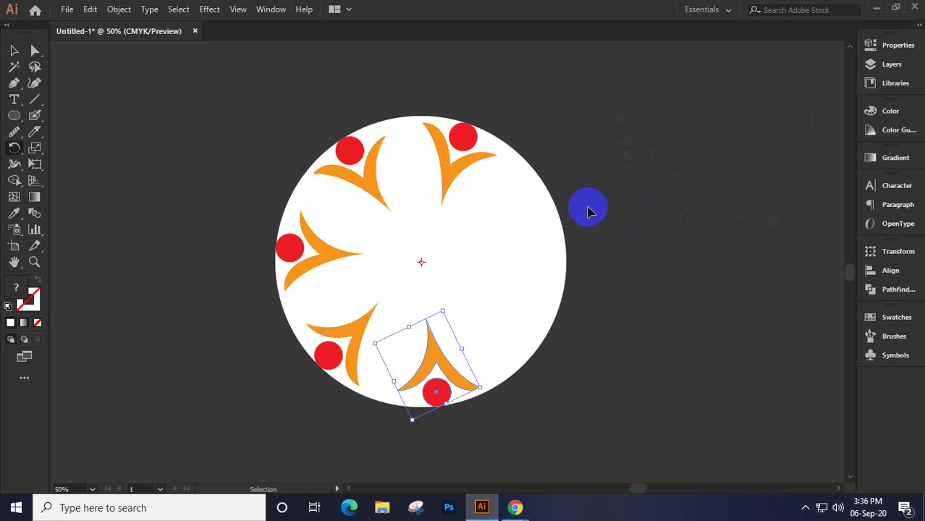
key(ctrl+d)
key(ctrl+d)
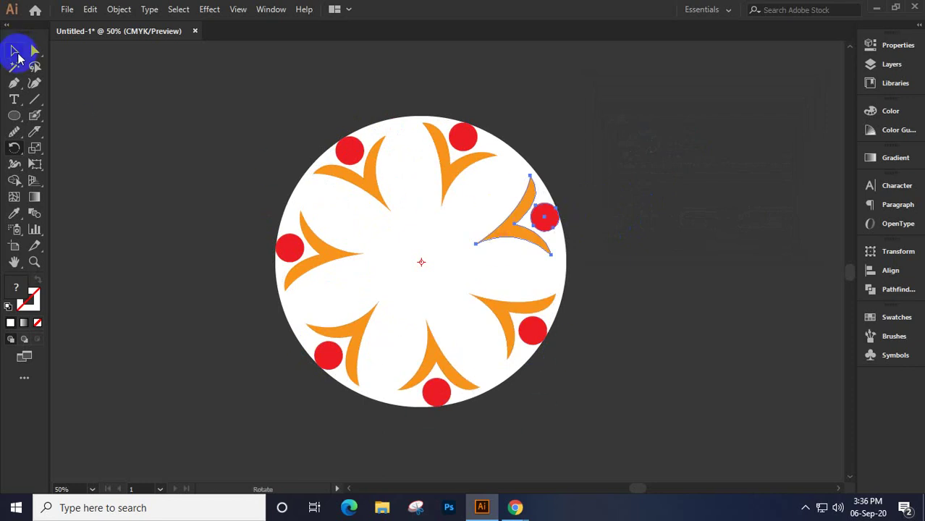
click(15, 52)
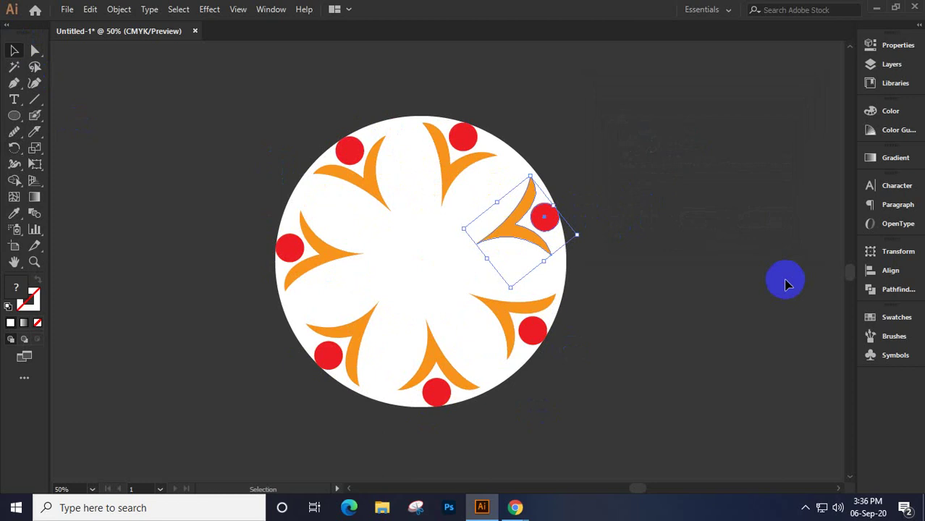
click(732, 279)
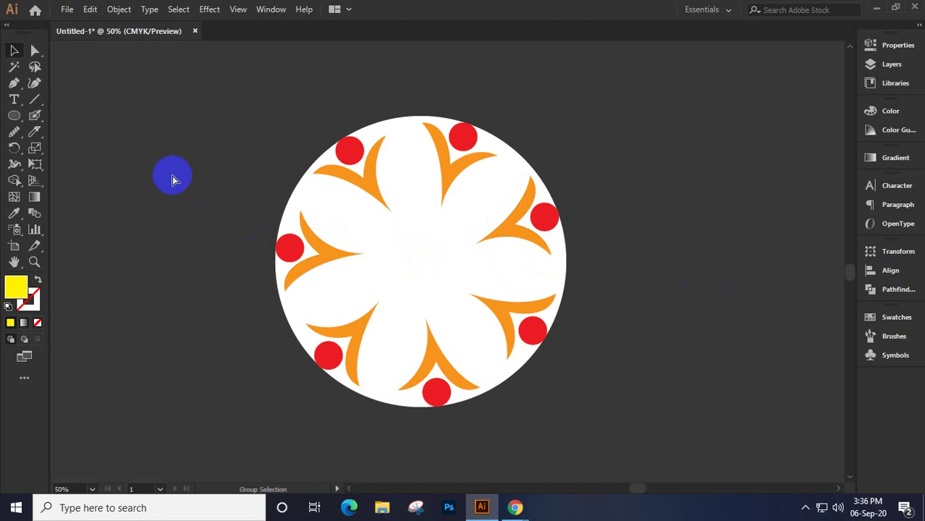
Move the white background circle out from behind the figure ring and delete it
key(ctrl+a)
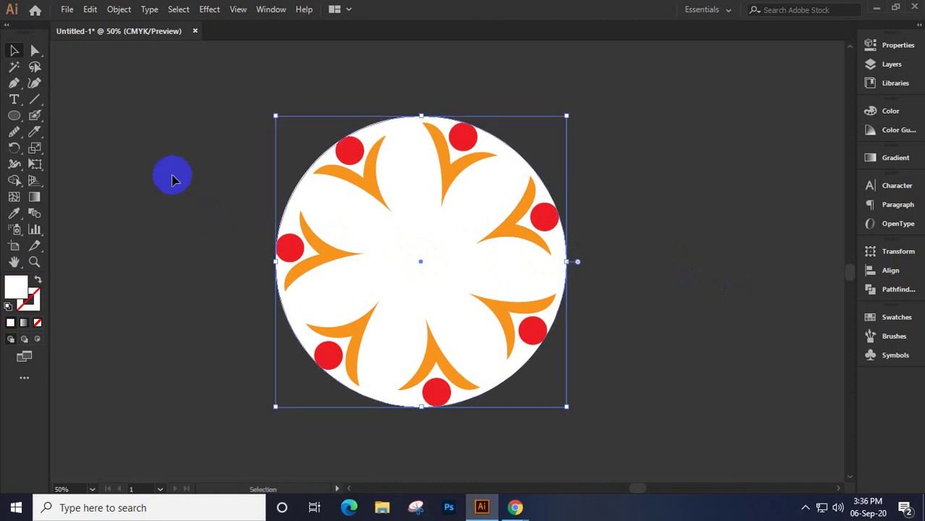
click(591, 298)
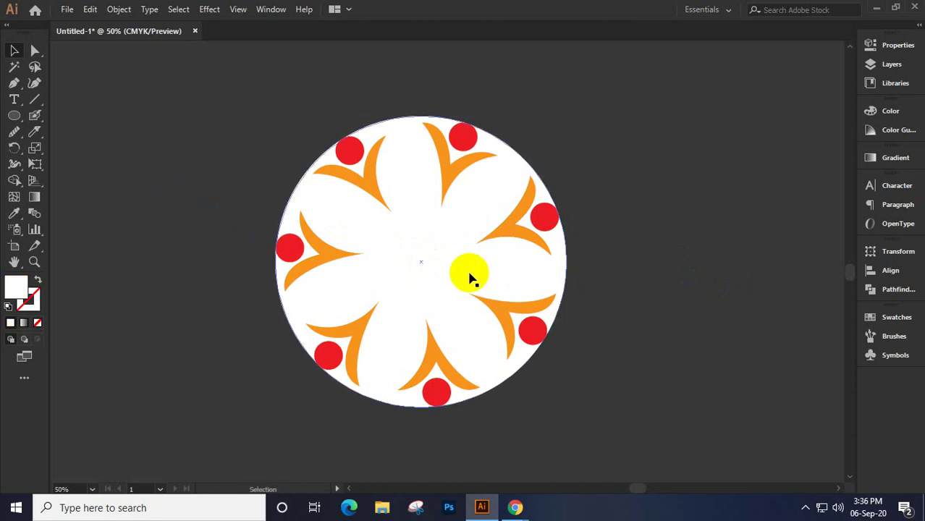
drag(469, 277, 654, 328)
scroll(542, 324, right, 5)
drag(426, 340, 532, 283)
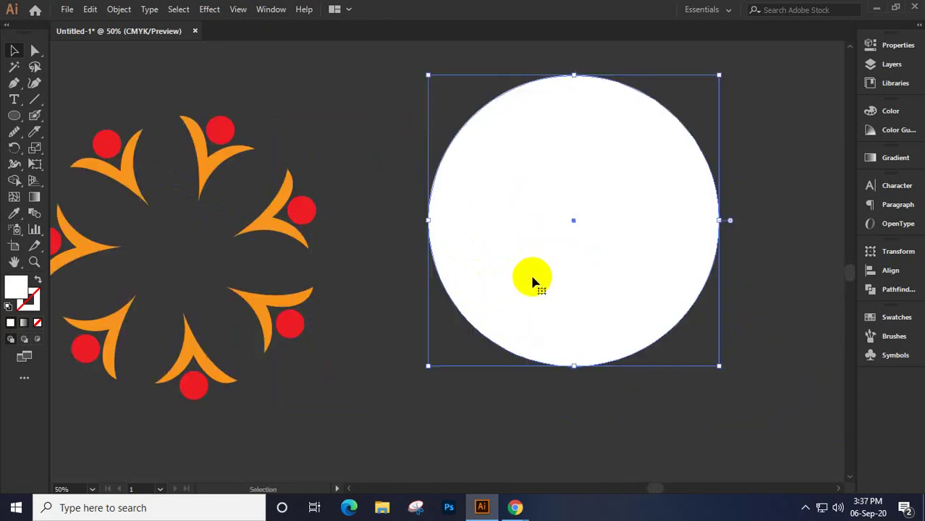
key(Delete)
Draw a white circle about 2.4 in wide above the figure ring and place a copy 2.72 in to its right
drag(395, 357, 451, 408)
drag(359, 250, 387, 322)
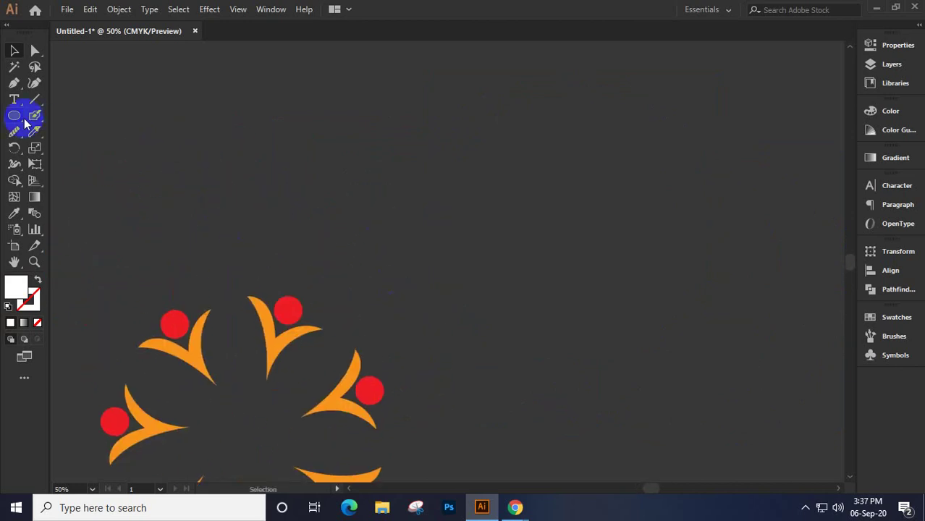
click(289, 182)
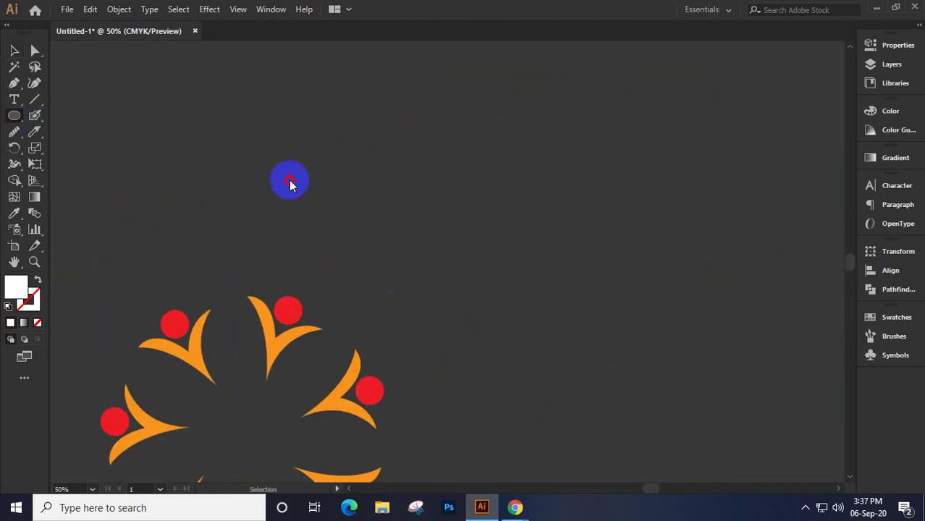
drag(289, 182, 286, 179)
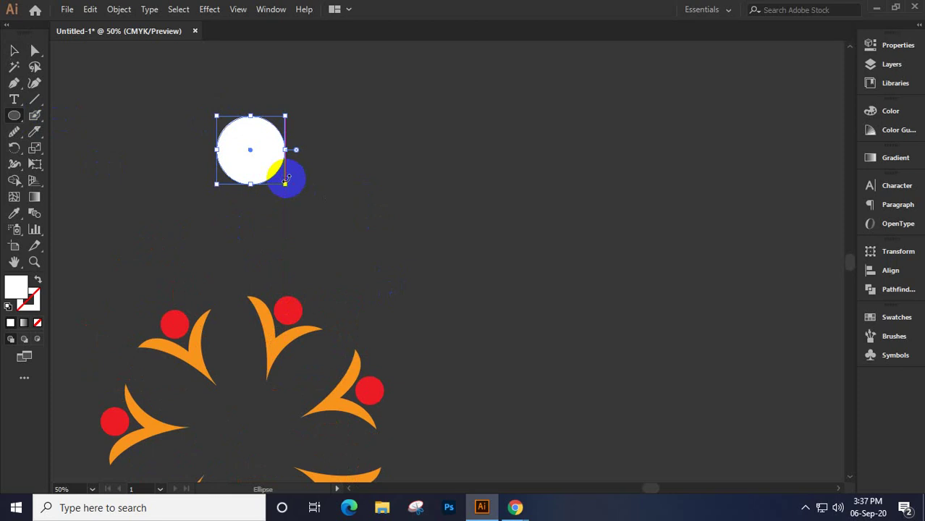
key(v)
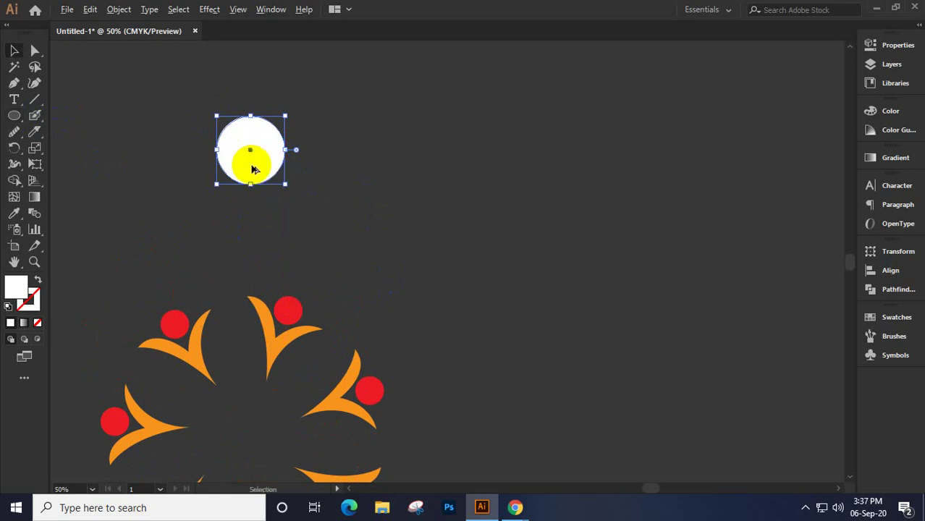
drag(253, 169, 331, 171)
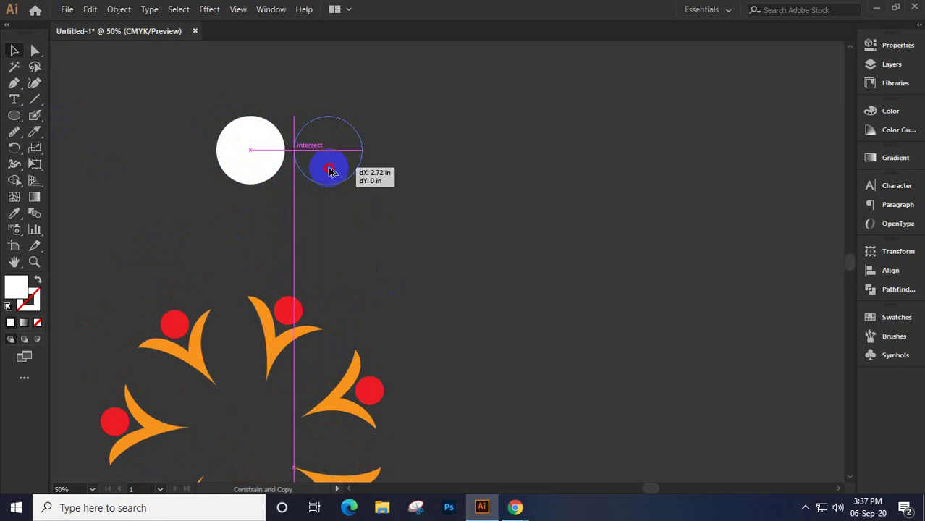
drag(330, 170, 329, 172)
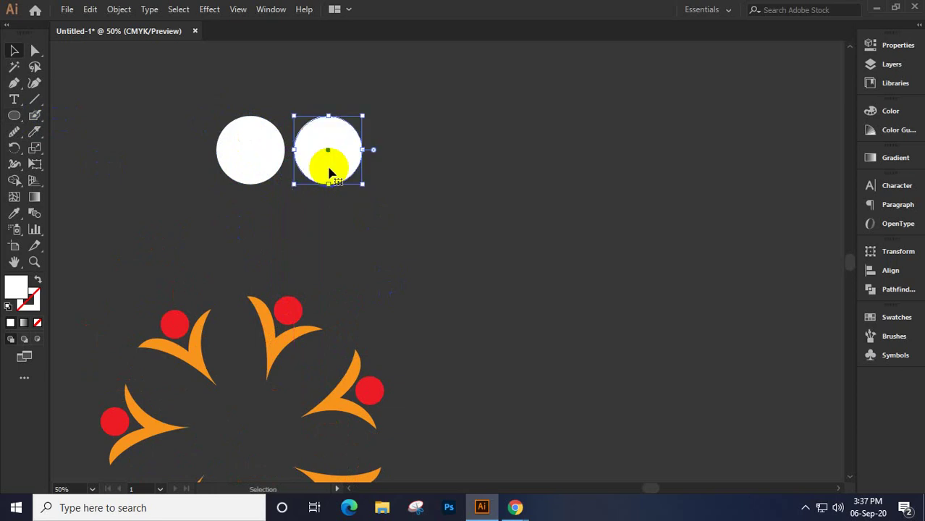
Repeat the horizontal copy five times to form a row of seven white circles
key(a)
key(ctrl+d)
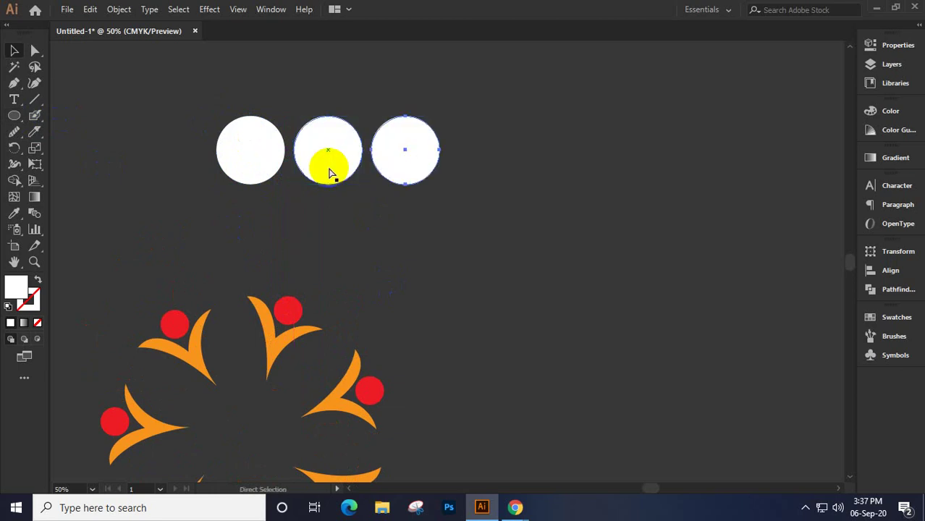
key(v)
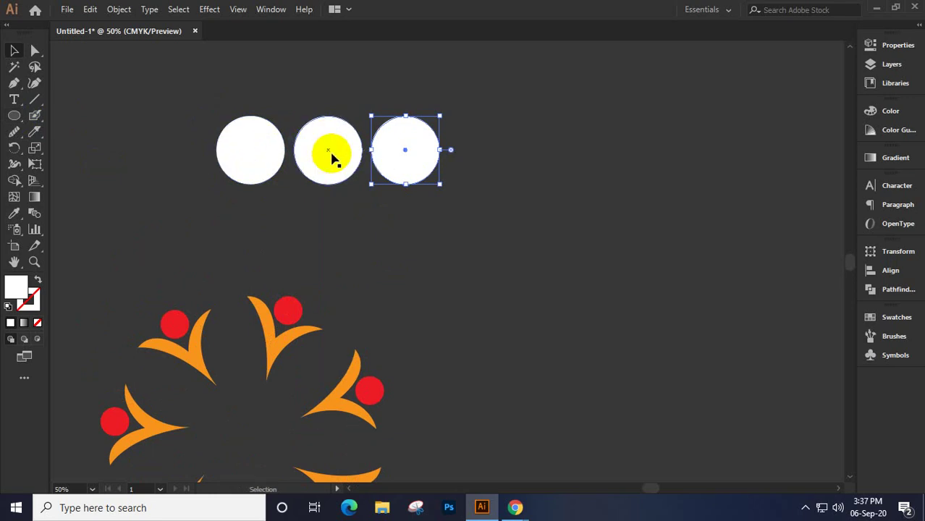
key(a)
key(ctrl+d)
key(ctrl+d)
key(ctrl+d)
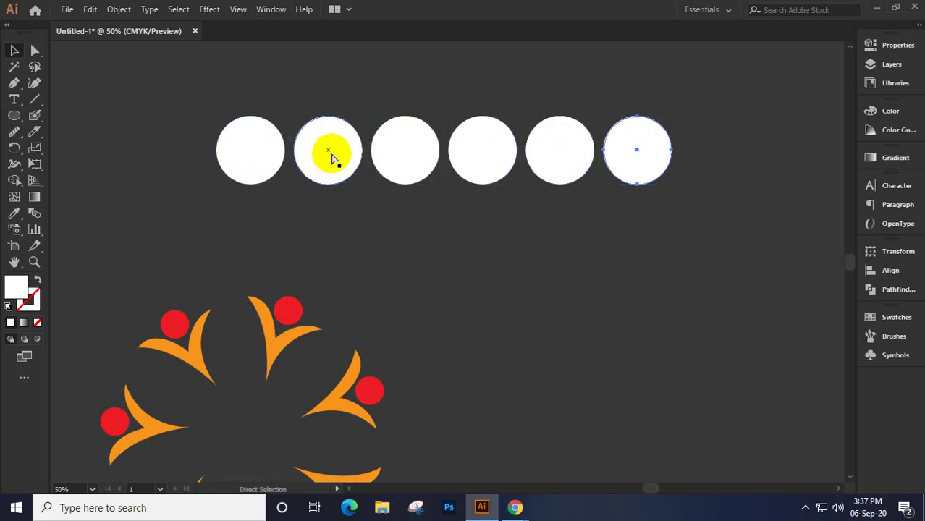
key(ctrl+d)
key(v)
Copy the whole row of circles upward and repeat the copy three times to form a grid of five rows
scroll(436, 297, up, 3)
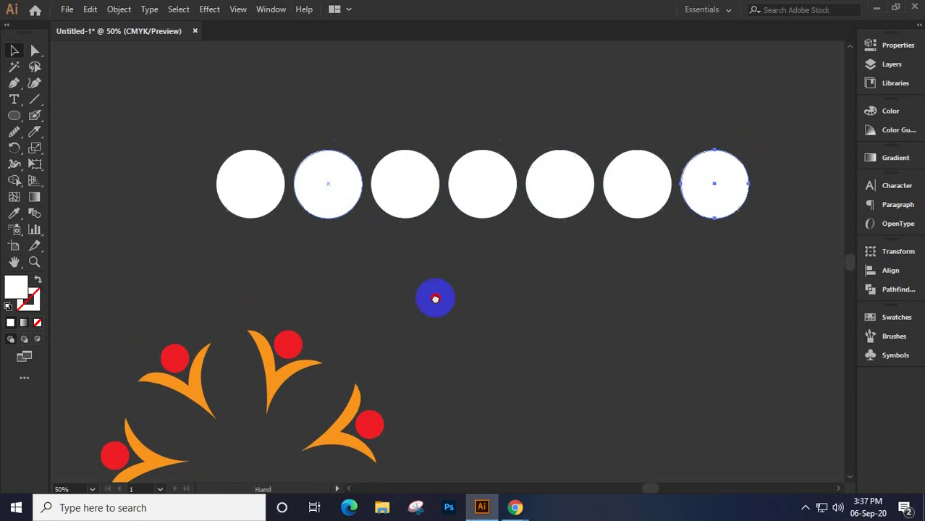
scroll(357, 293, right, 1)
drag(709, 307, 156, 207)
drag(320, 253, 320, 177)
key(ctrl+d)
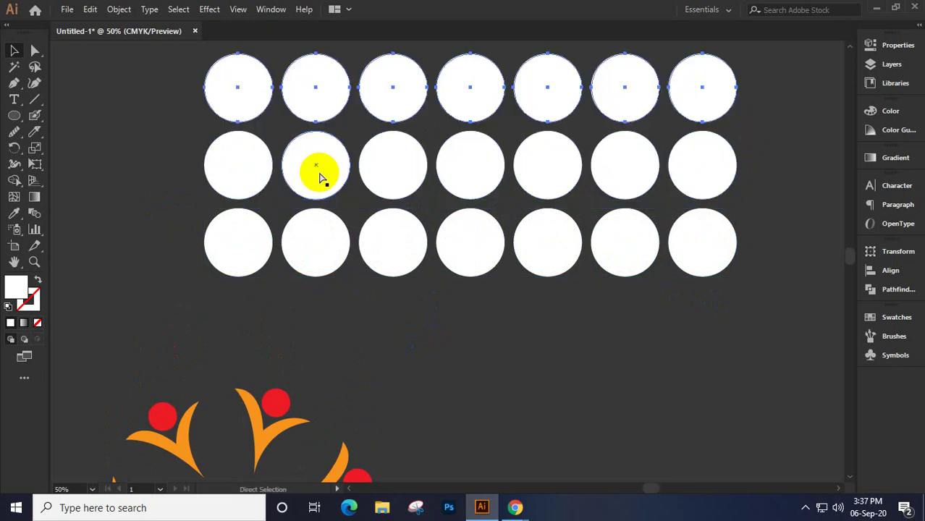
key(ctrl+d)
drag(398, 231, 401, 382)
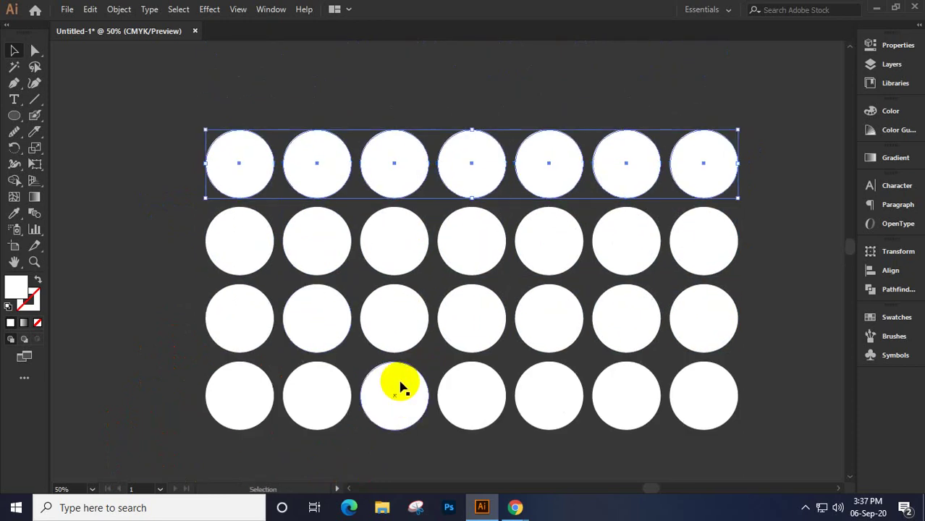
key(ctrl+d)
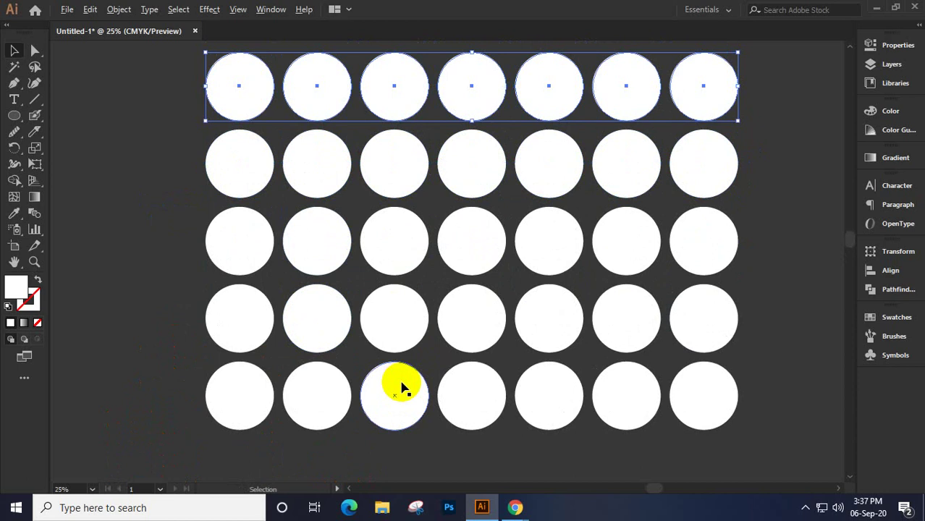
Select the entire grid of white circles and delete it
scroll(399, 382, down, 2)
drag(399, 382, 380, 202)
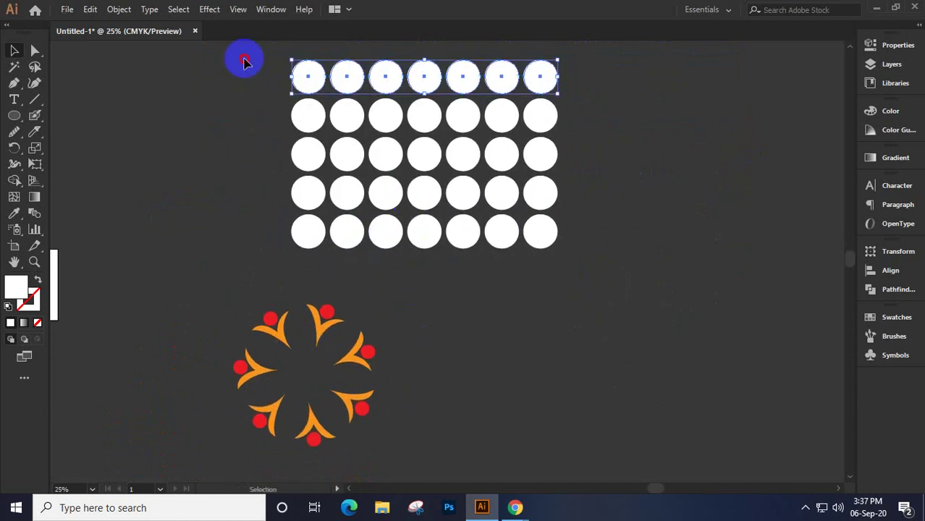
drag(244, 58, 586, 253)
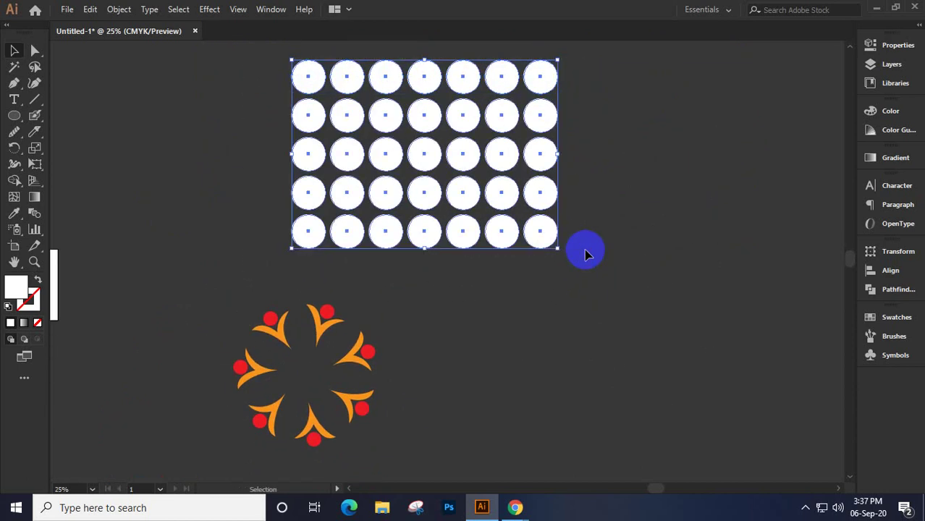
key(Delete)
Select all seven orange and red figures of the ring and delete them
scroll(452, 324, down, 2)
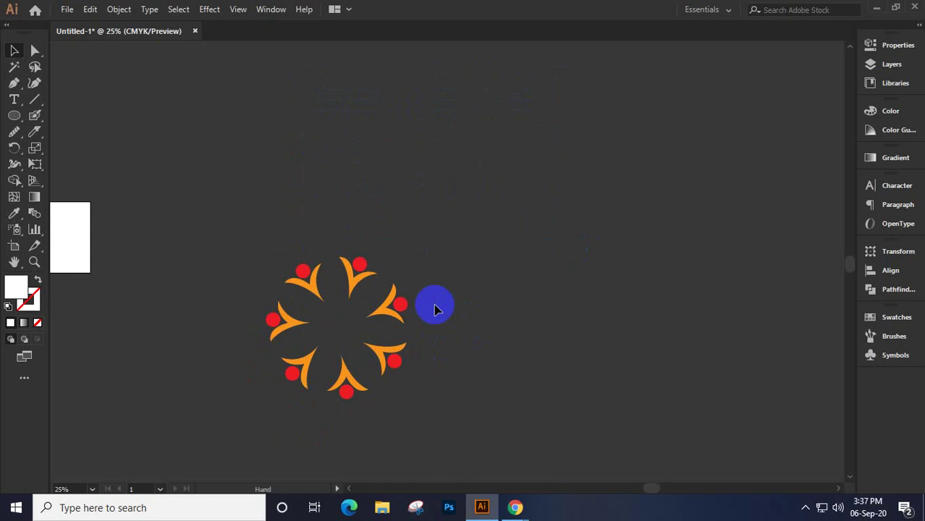
drag(208, 230, 425, 428)
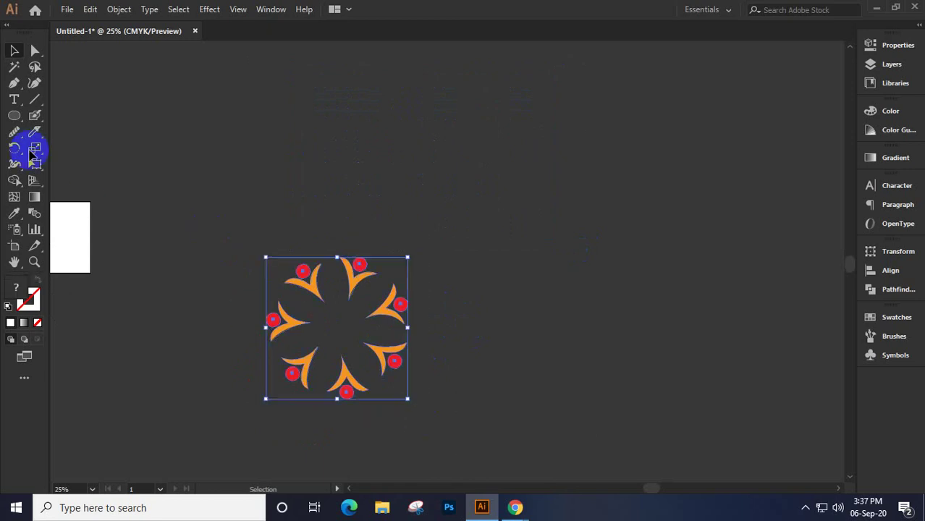
key(Delete)
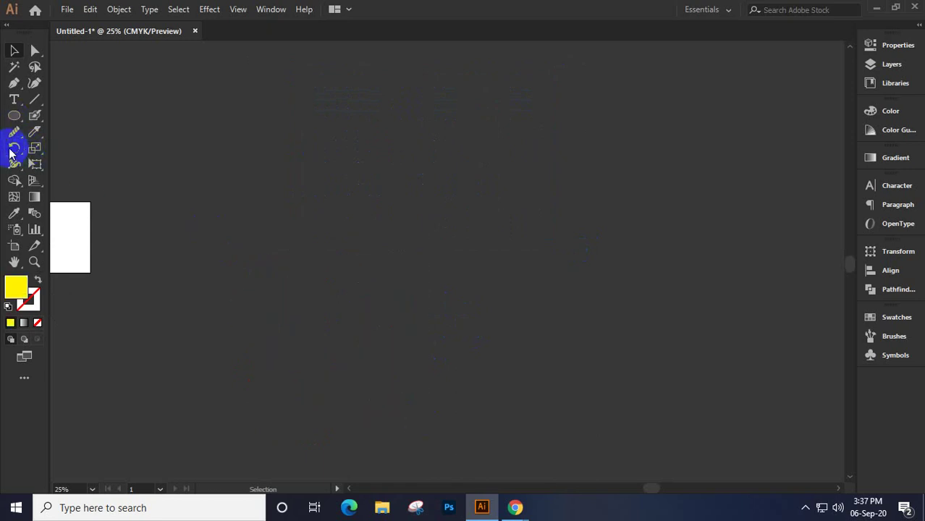
Create a yellow circle 2.3939 in wide and high on the empty canvas and bring up its Transform commands
right_click(406, 225)
click(334, 208)
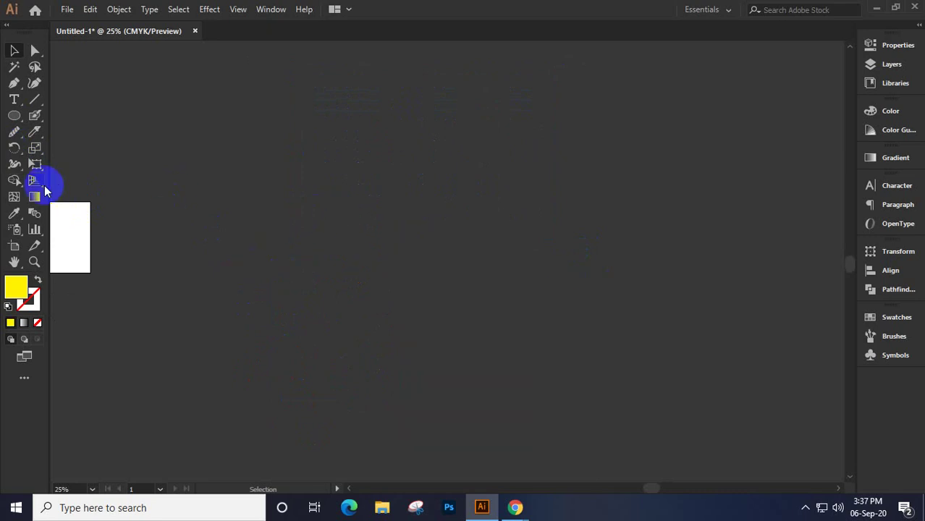
click(13, 116)
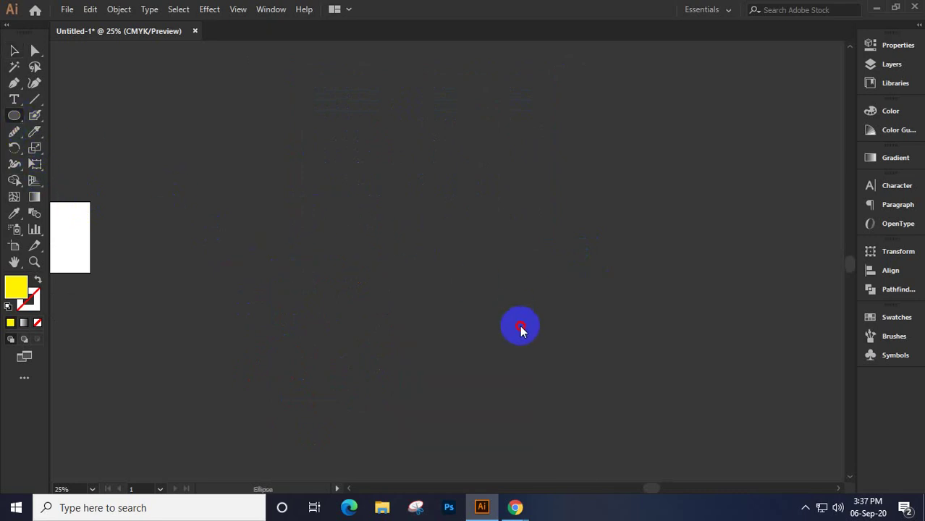
click(199, 191)
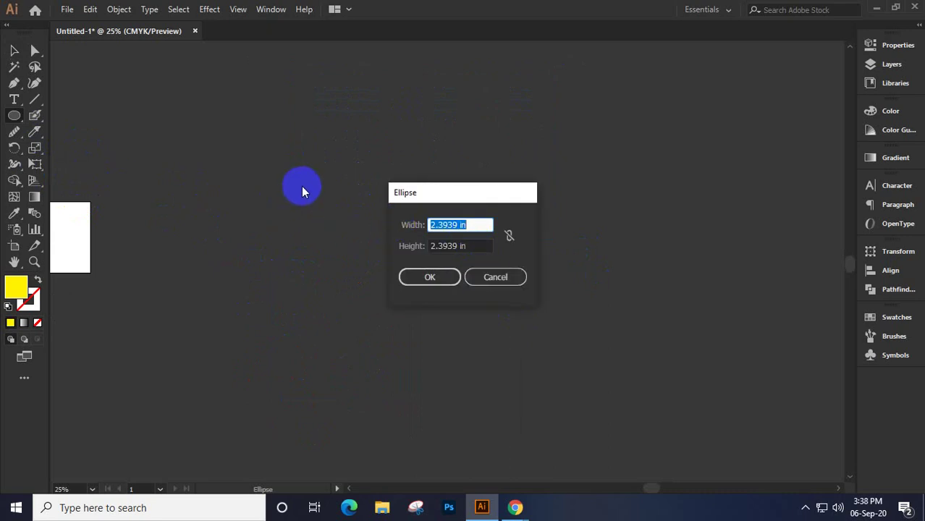
click(429, 278)
click(402, 273)
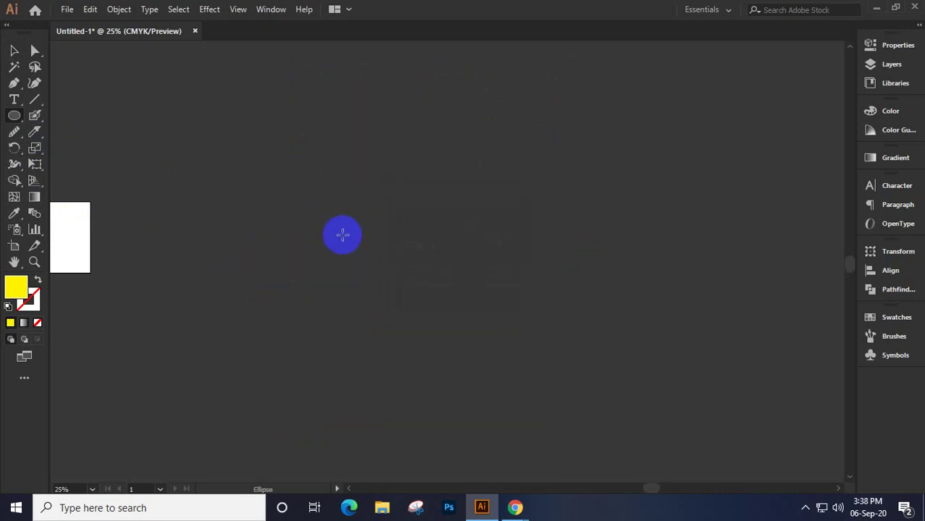
right_click(442, 247)
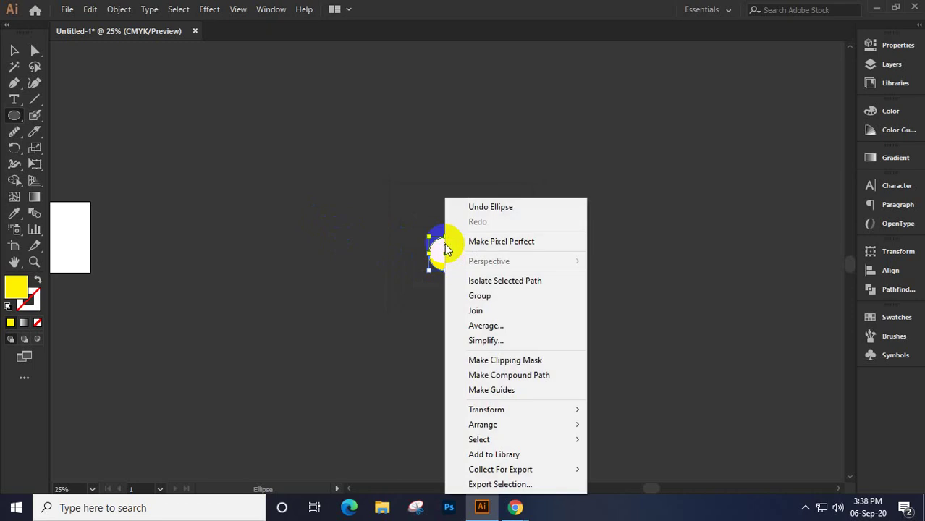
mouse_move(511, 409)
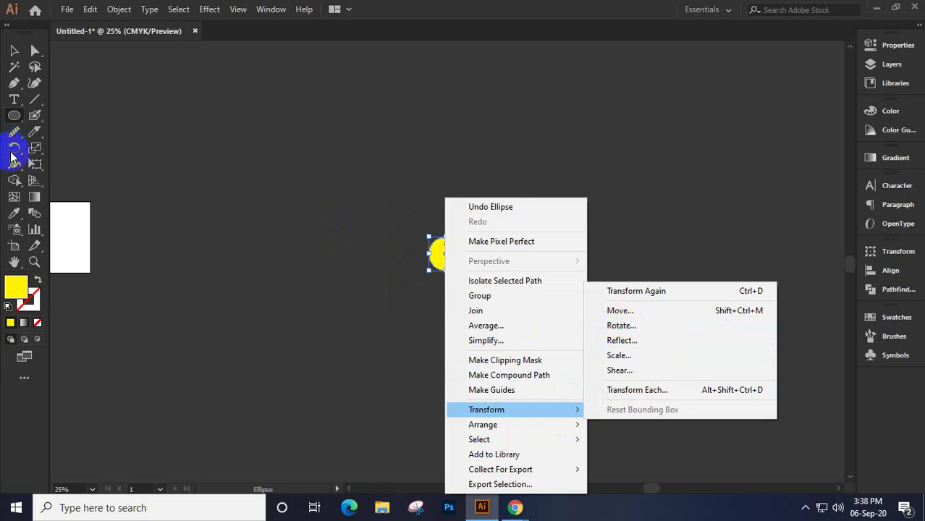
Undo the yellow circle and the deletions of the figure ring and the circle grid
click(14, 50)
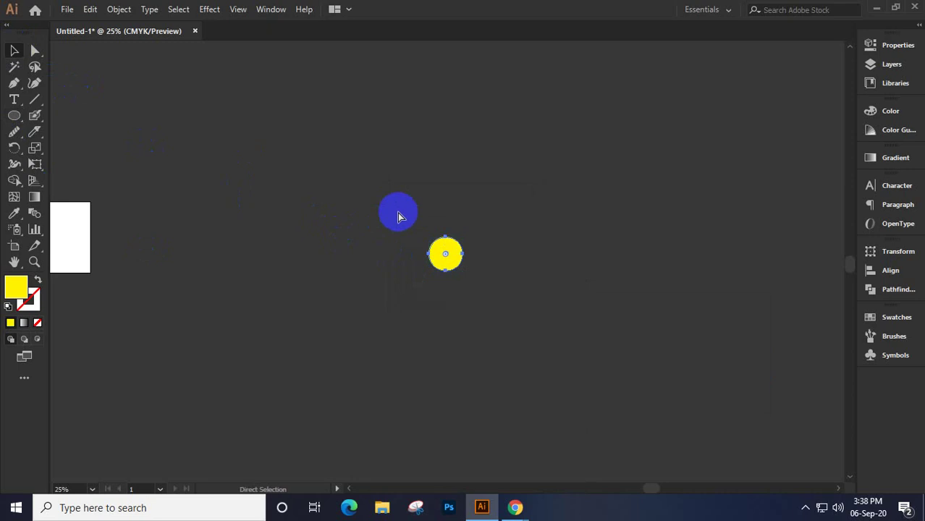
key(ctrl+z)
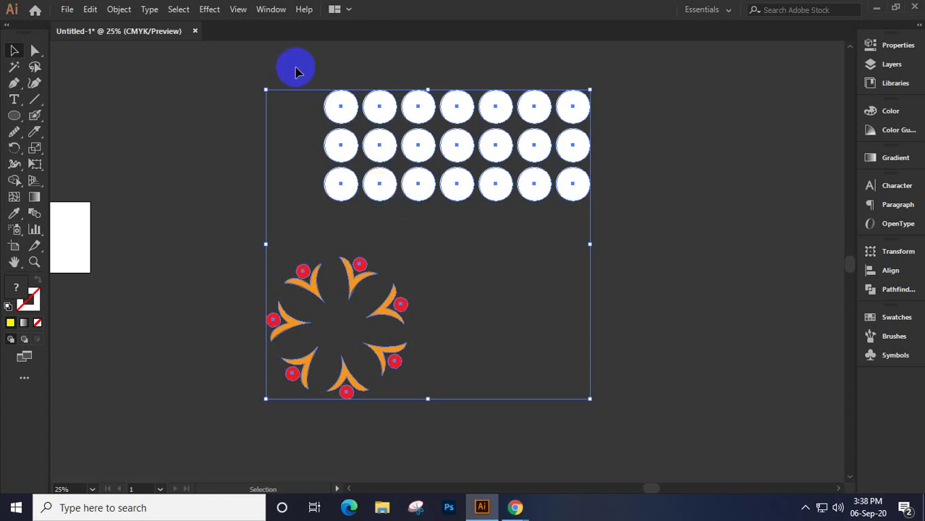
Delete the grid of white circles and place a copy of the ring's uppermost figure on the empty canvas above and beside the ring
drag(295, 70, 659, 218)
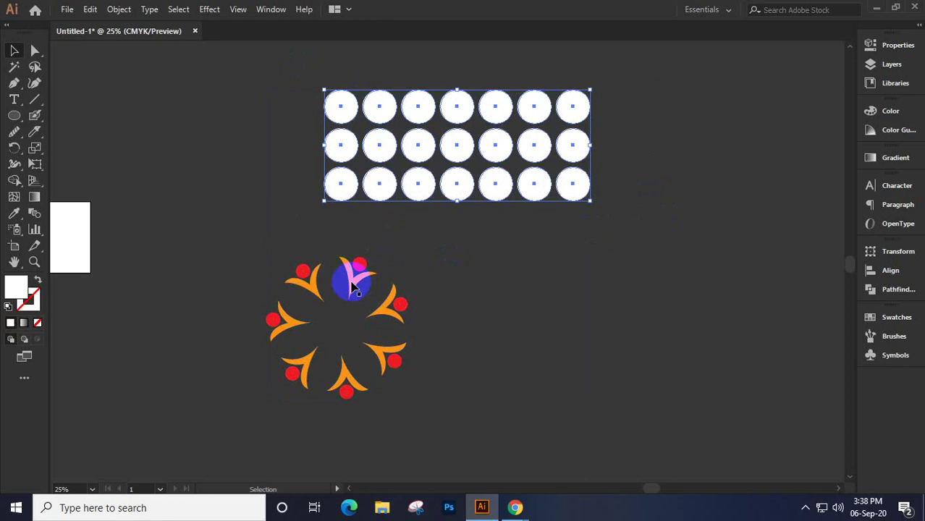
key(Delete)
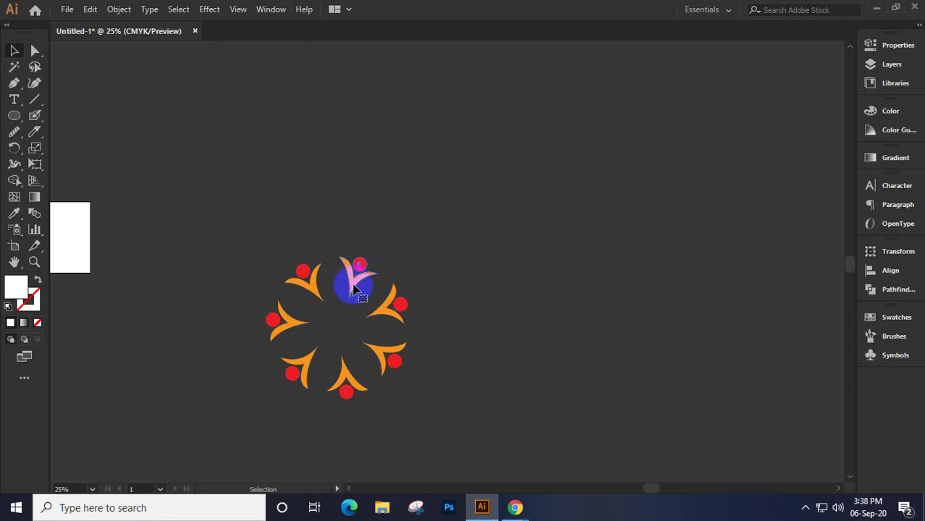
drag(353, 287, 486, 210)
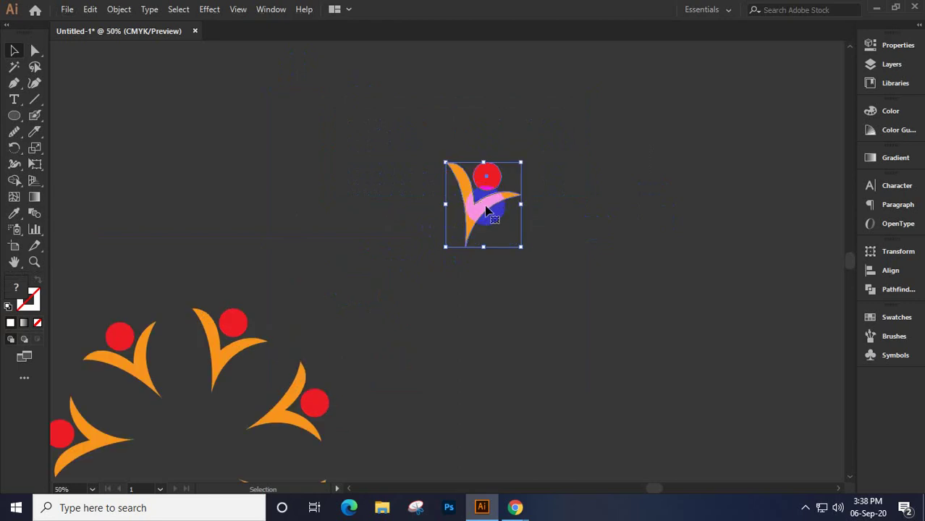
Preview rotating the separate figure by 73° and cancel the rotation
right_click(479, 201)
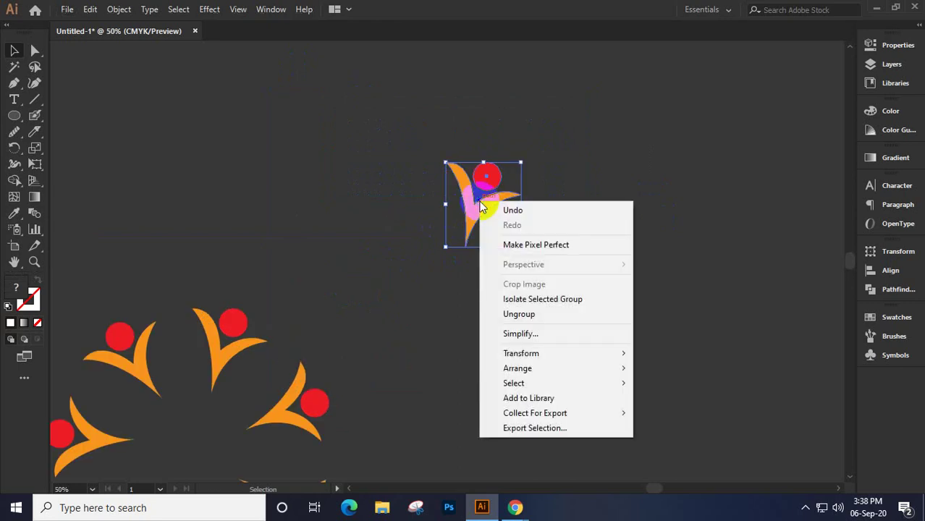
mouse_move(537, 353)
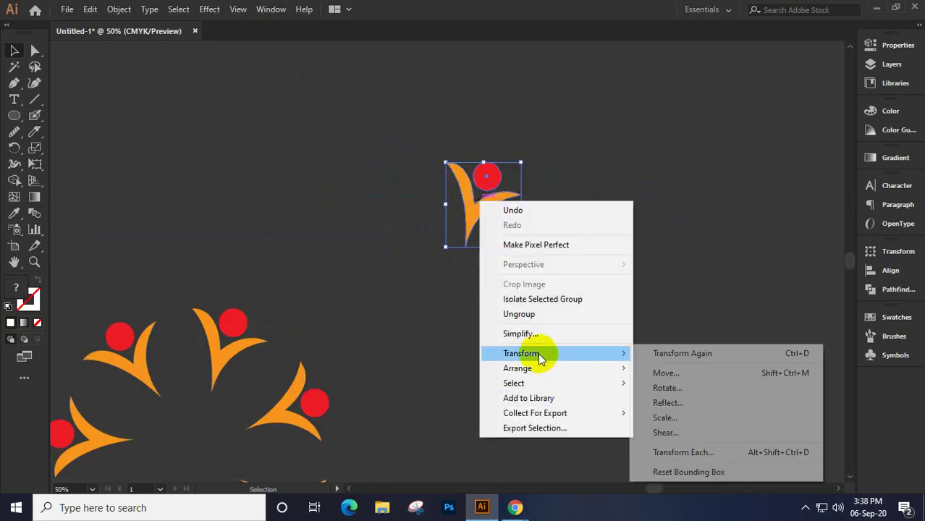
click(669, 391)
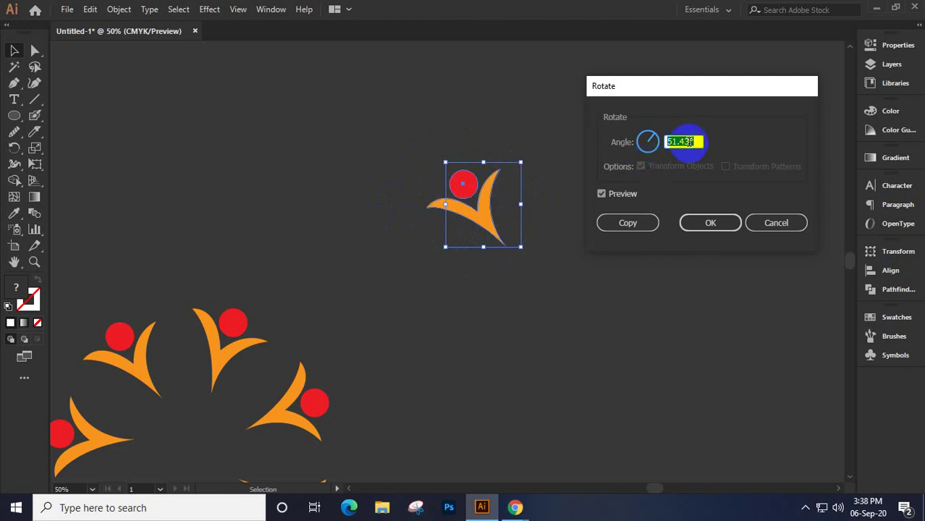
text(73)
key(Tab)
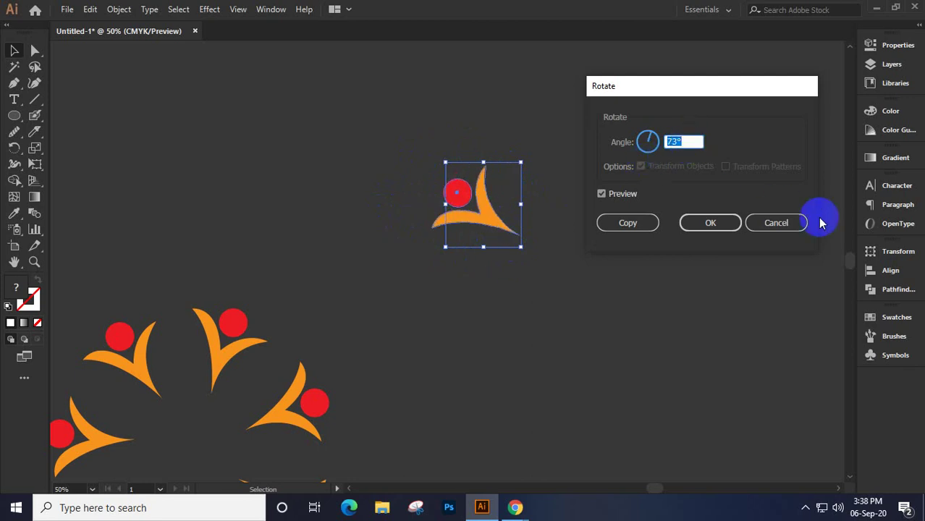
click(788, 224)
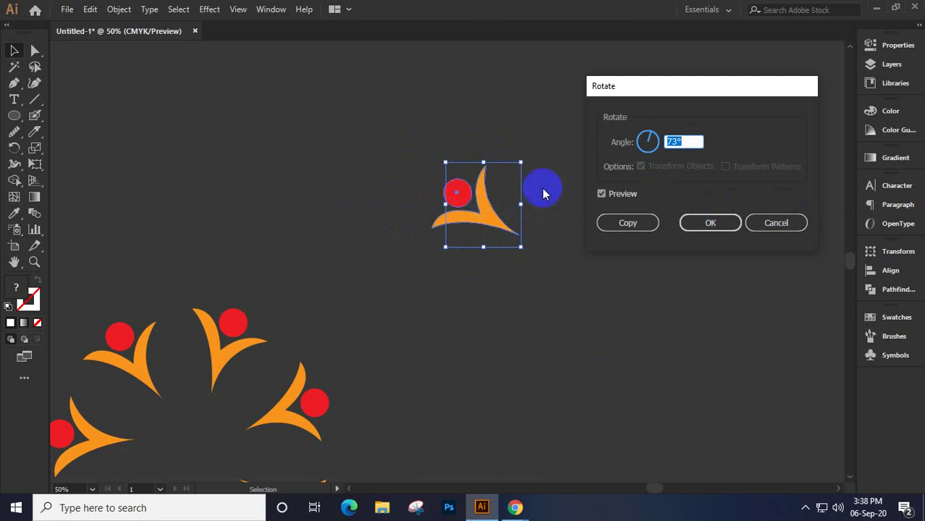
click(776, 221)
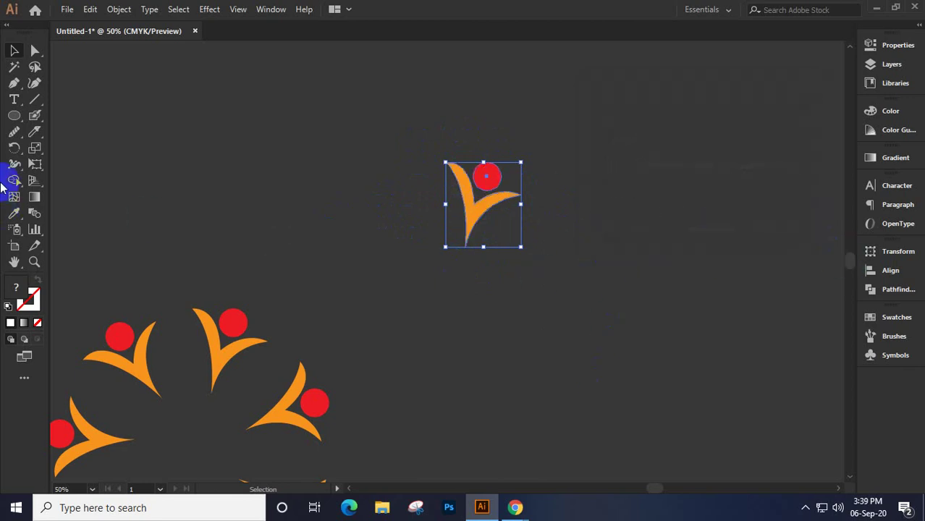
click(14, 147)
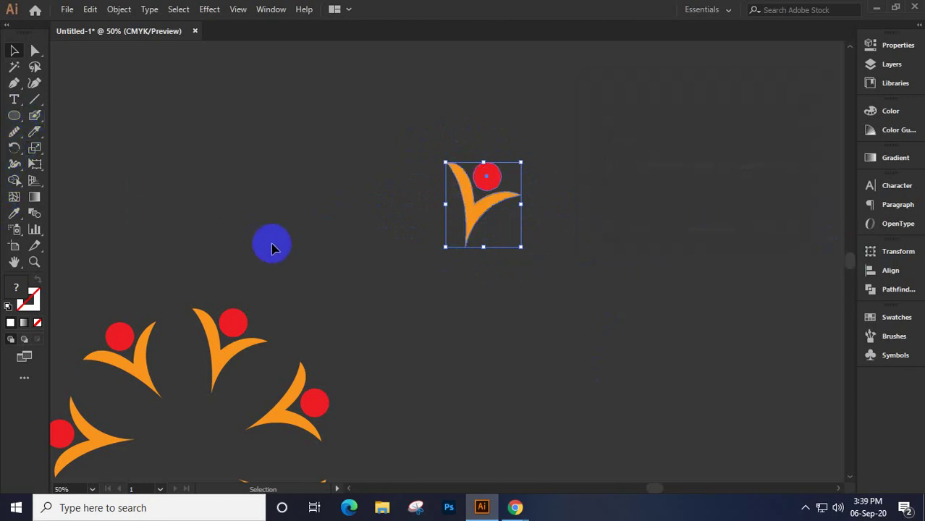
drag(364, 195, 503, 108)
key(v)
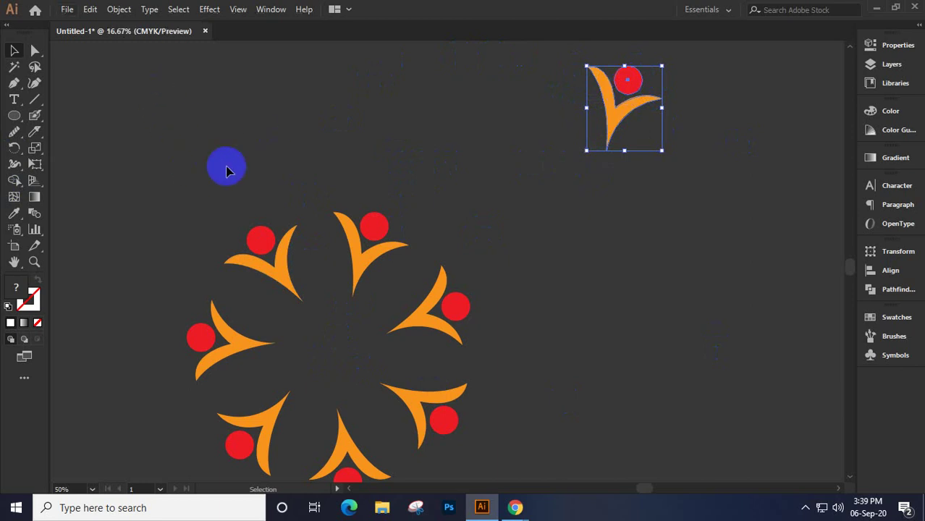
Delete the ring together with the separate figure, check the tools grouped with the Rotate tool, and undo the deletion
scroll(225, 170, down, 3)
drag(170, 113, 423, 311)
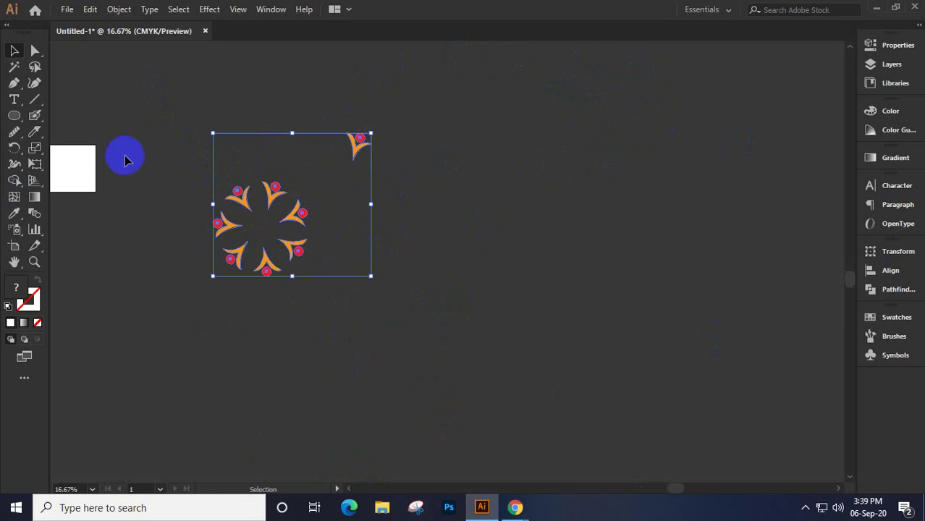
key(Delete)
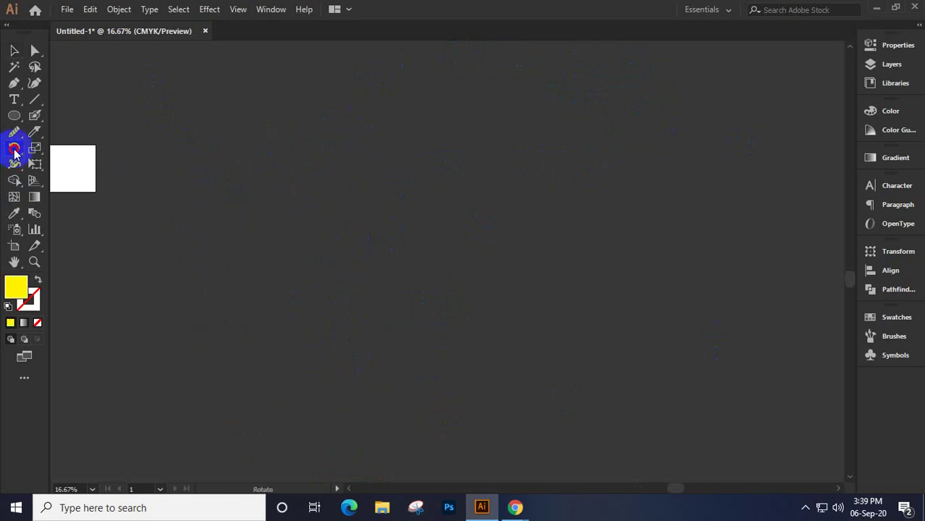
drag(14, 153, 72, 200)
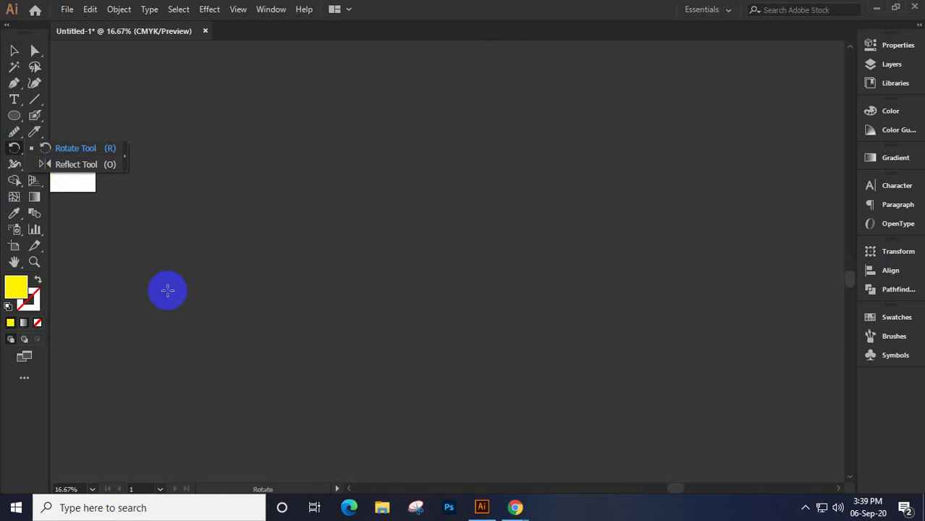
click(14, 50)
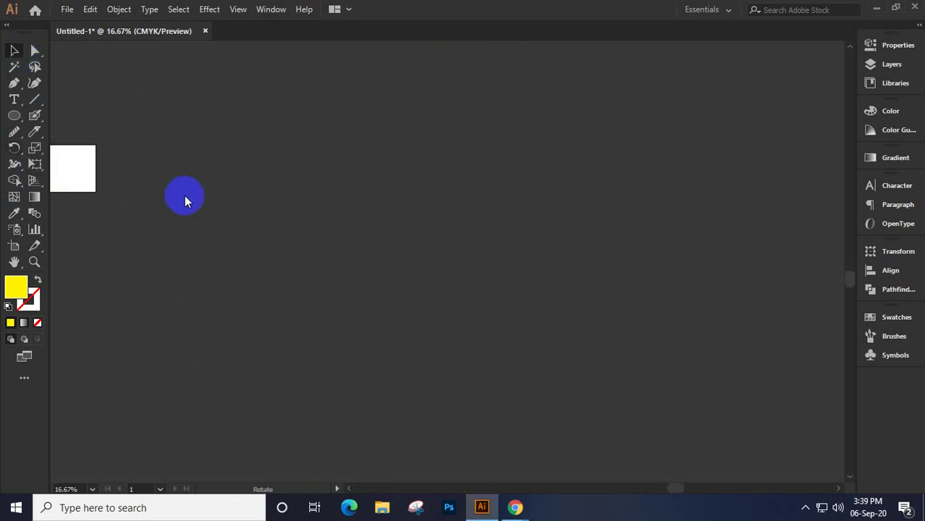
key(ctrl+space)
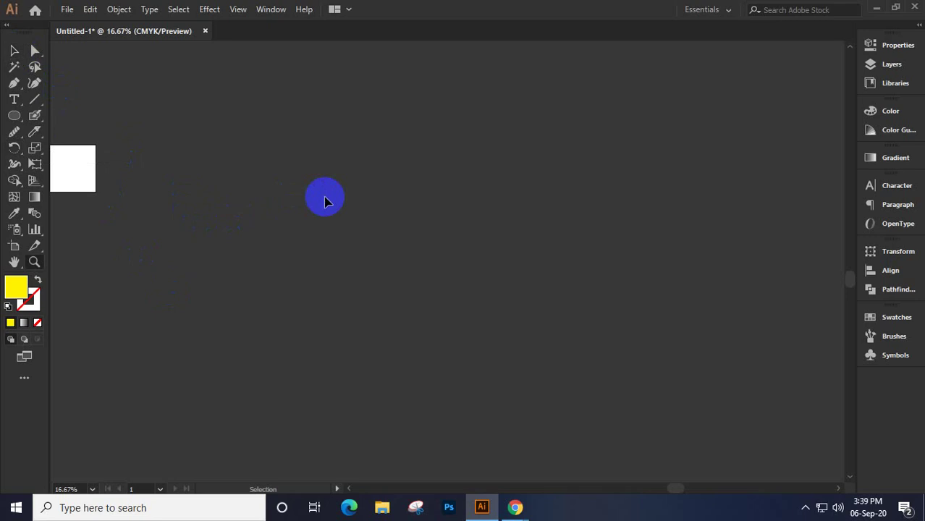
click(14, 50)
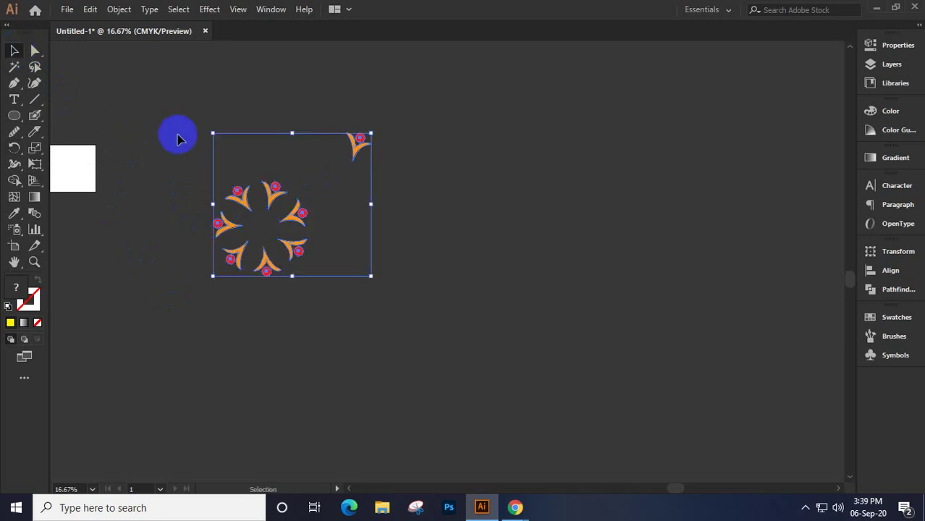
Delete the ring of seven figures and select the single remaining figure
drag(139, 146, 312, 303)
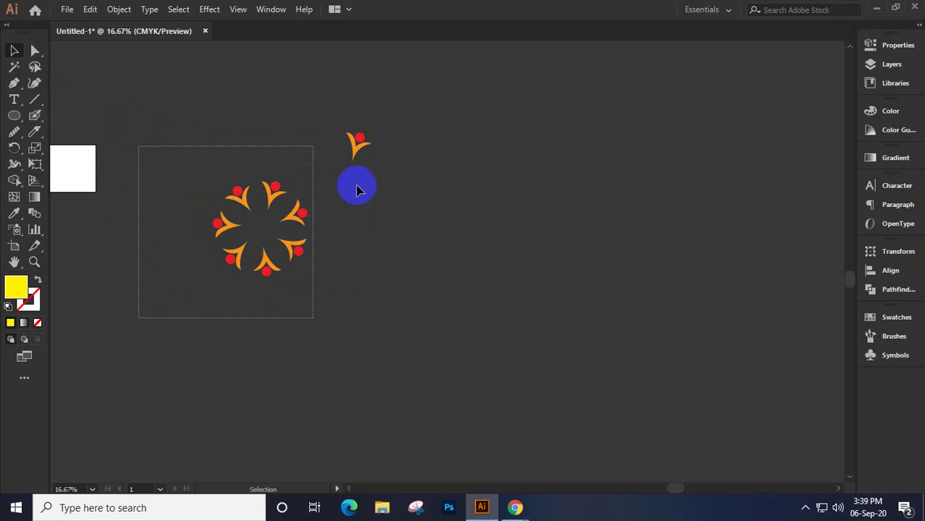
key(Delete)
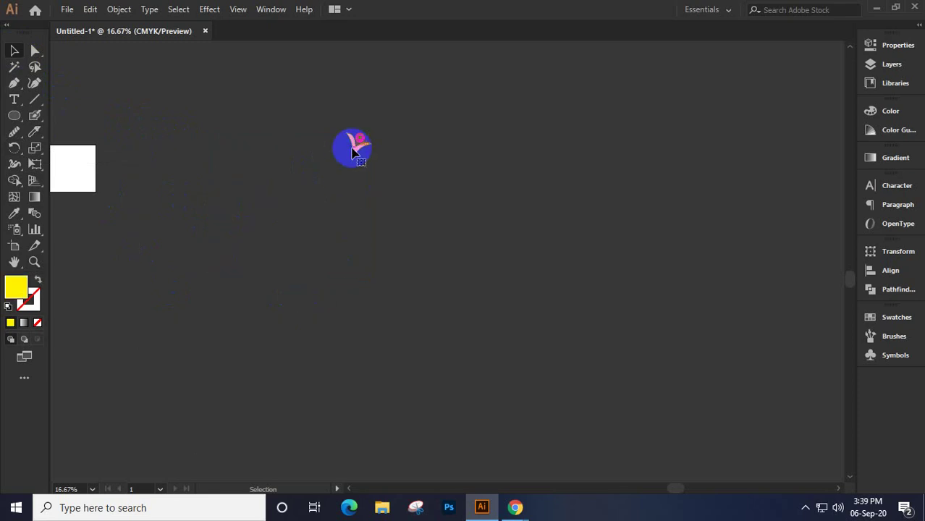
scroll(373, 164, up, 1)
drag(394, 264, 402, 322)
scroll(402, 321, up, 2)
scroll(362, 268, down, 2)
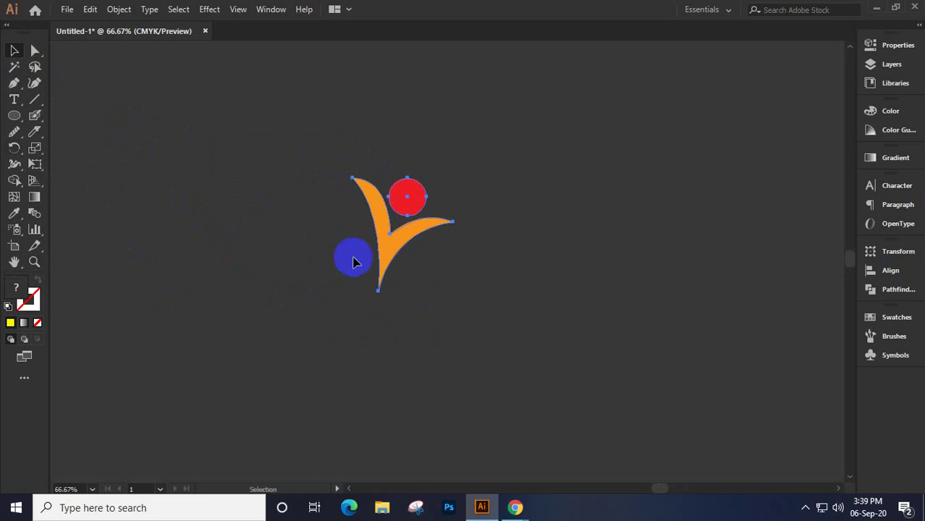
Set the Reflect tool's reference point below and to the left of the figure and bring up the reflection options
click(14, 149)
drag(13, 152, 75, 170)
click(410, 242)
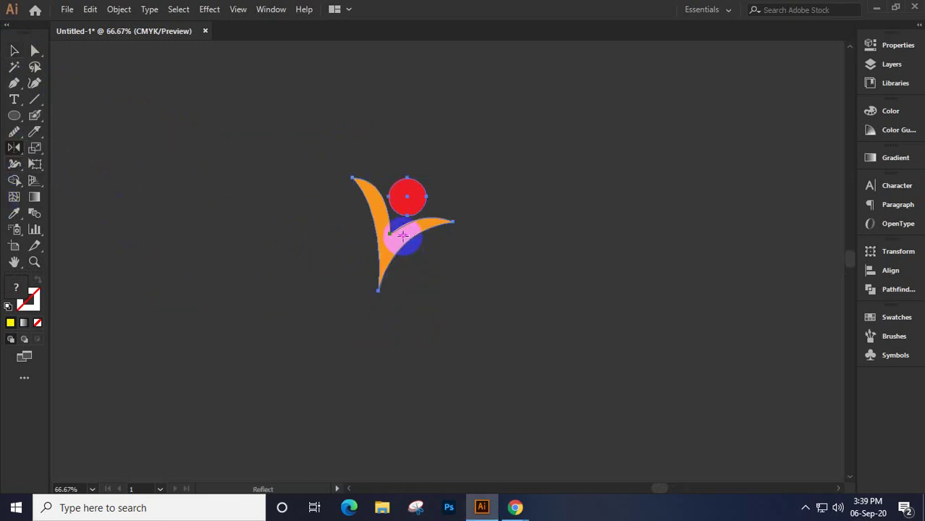
drag(403, 235, 307, 314)
alt+click(306, 315)
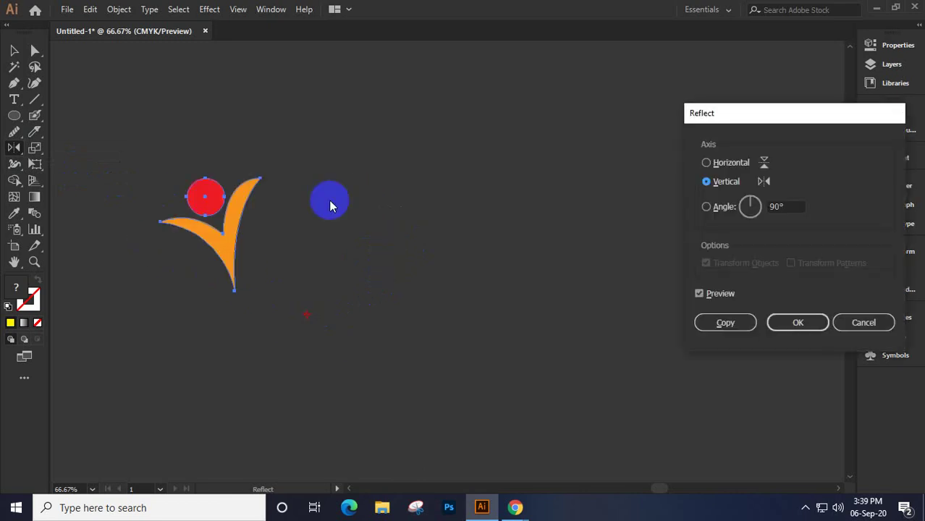
Compare the horizontal and vertical axes in the preview, and create a reflected copy of the figure about a 127° axis
click(730, 165)
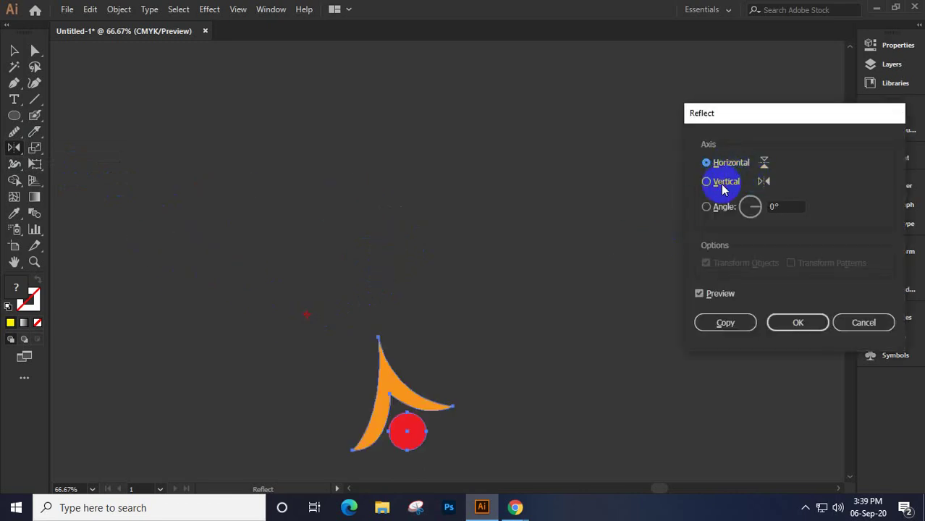
click(711, 182)
click(720, 164)
click(719, 184)
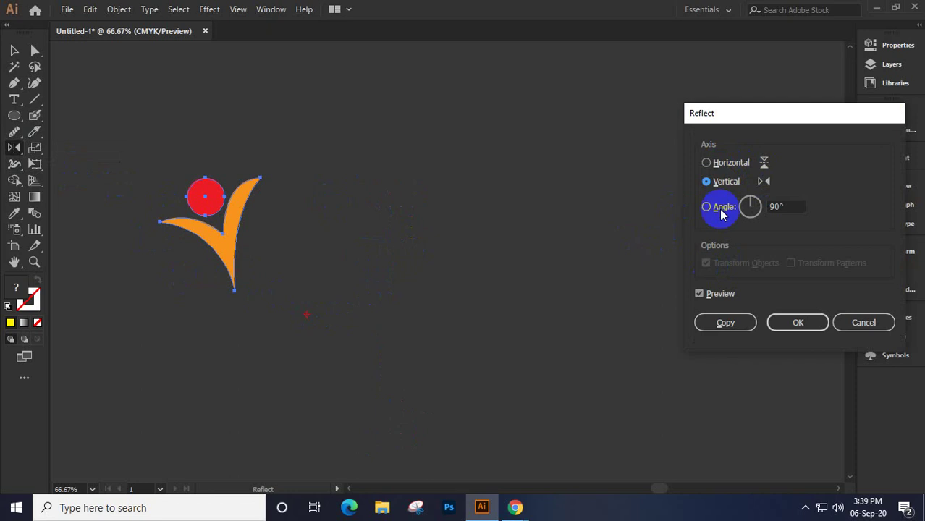
click(756, 206)
drag(755, 206, 749, 215)
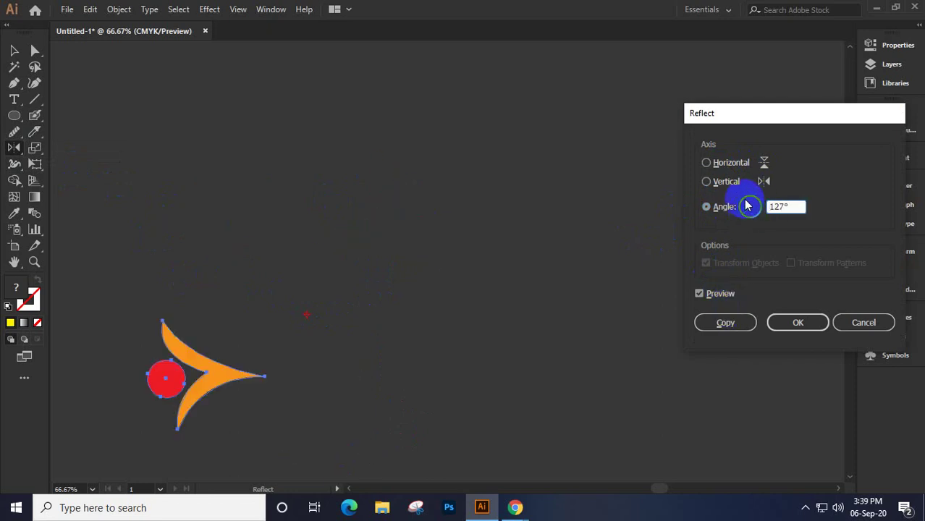
click(726, 322)
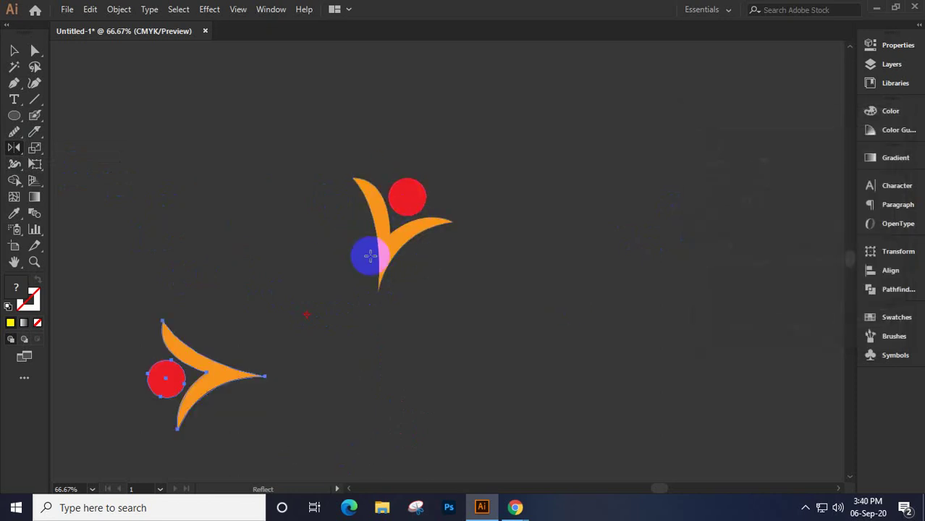
Reflect the new sideways figure through its Transform commands, comparing the axes, and create a copy about the vertical axis
drag(385, 281, 200, 373)
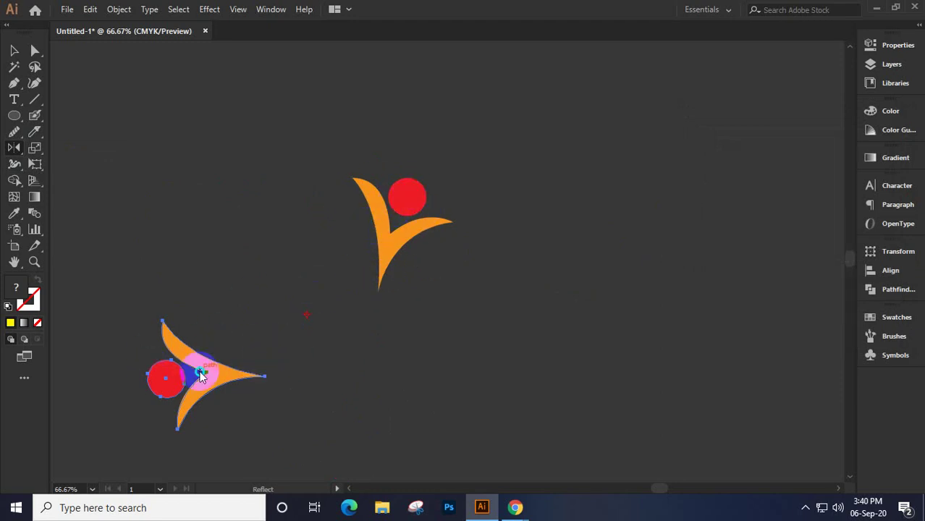
right_click(201, 372)
mouse_move(229, 287)
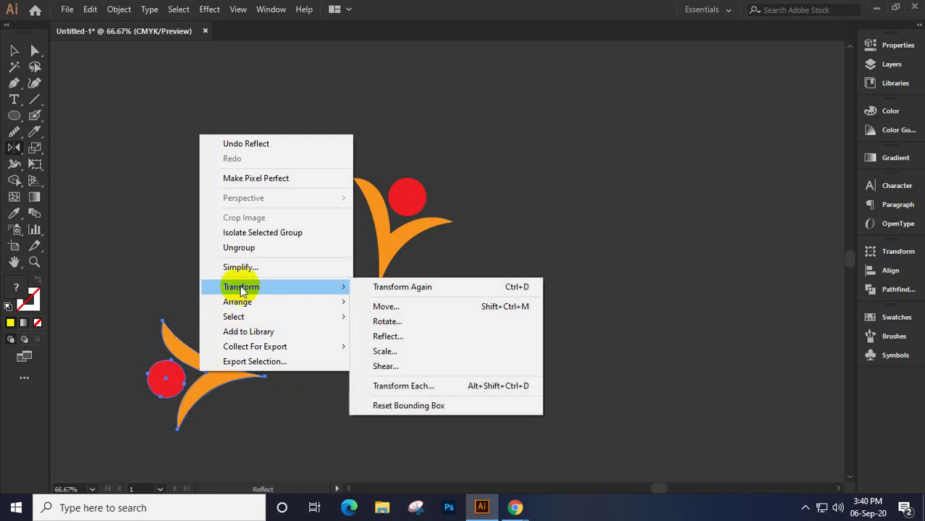
click(401, 337)
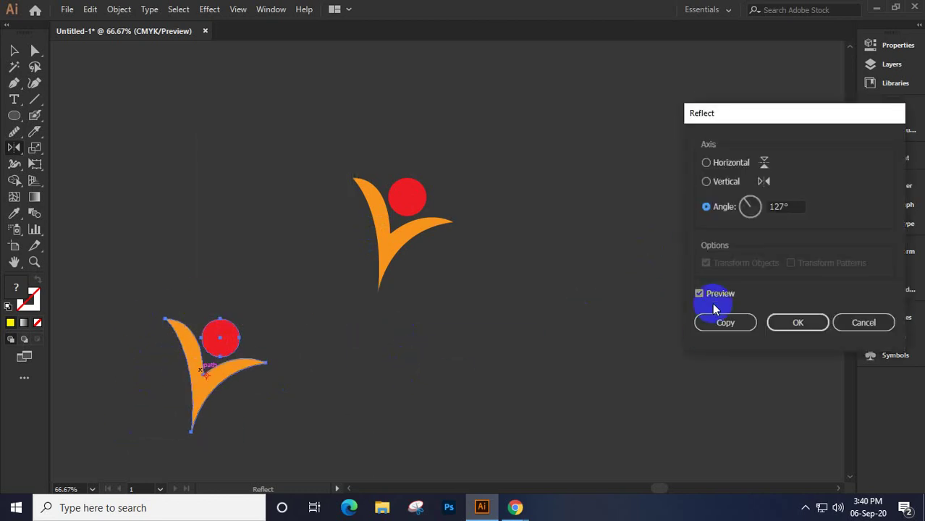
click(729, 165)
click(722, 183)
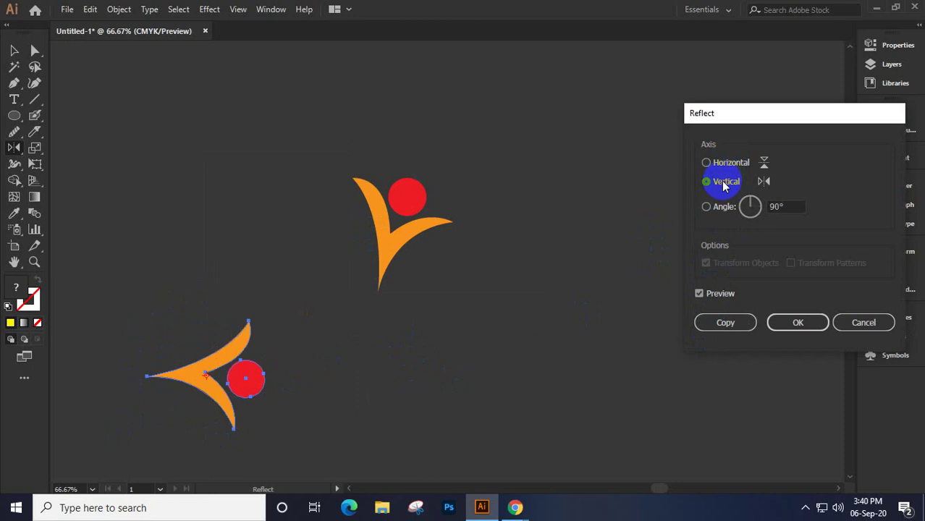
click(726, 165)
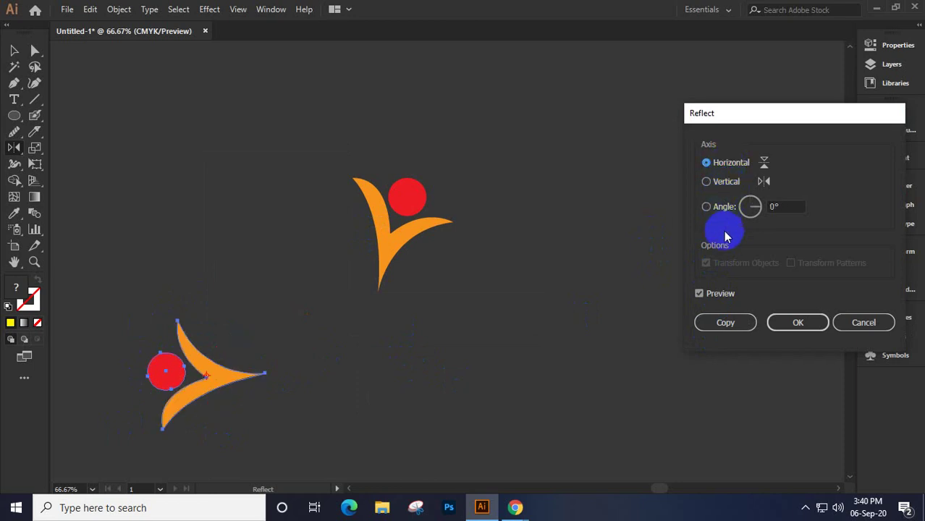
click(722, 183)
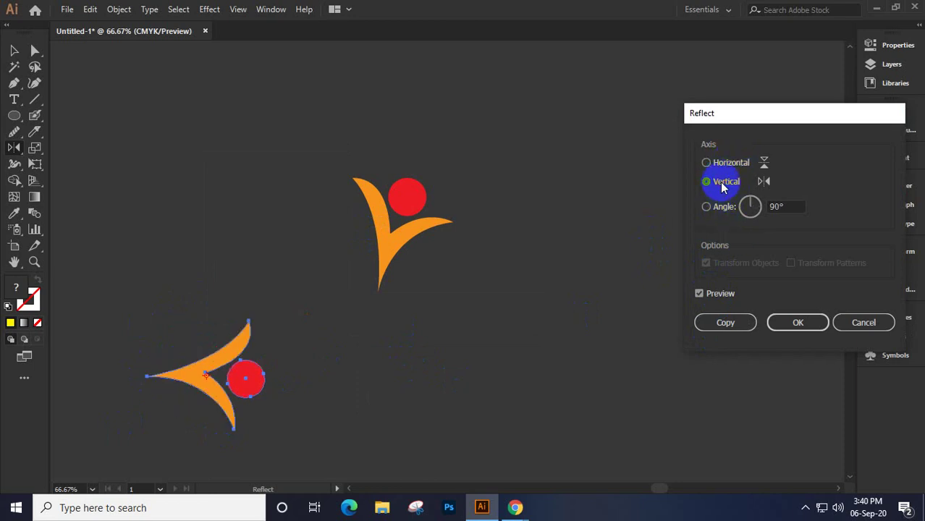
click(713, 327)
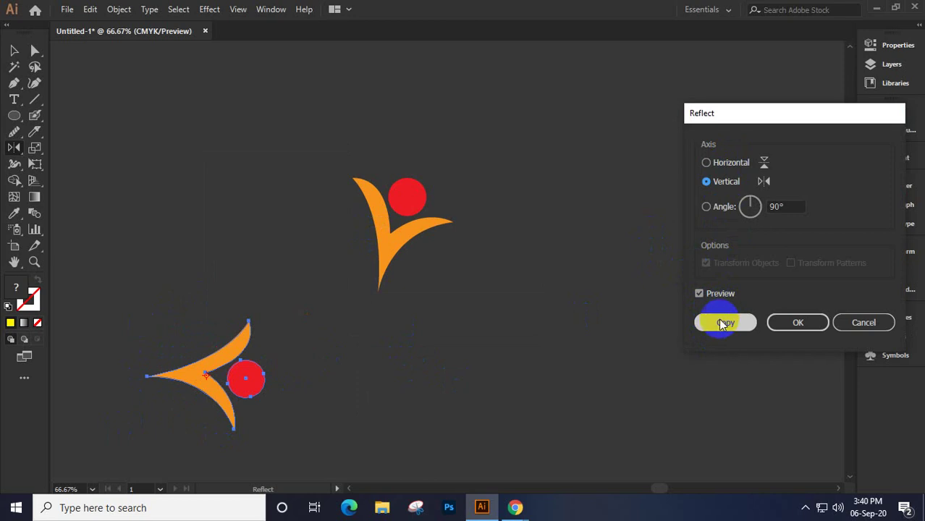
Create the vertically reflected copy of the sideways figure and move it straight across to the right of the original
click(796, 327)
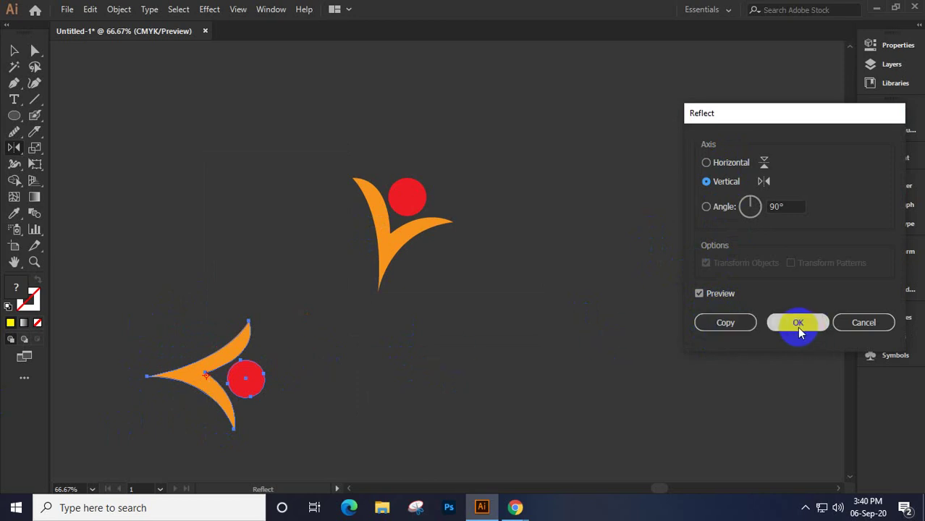
click(726, 321)
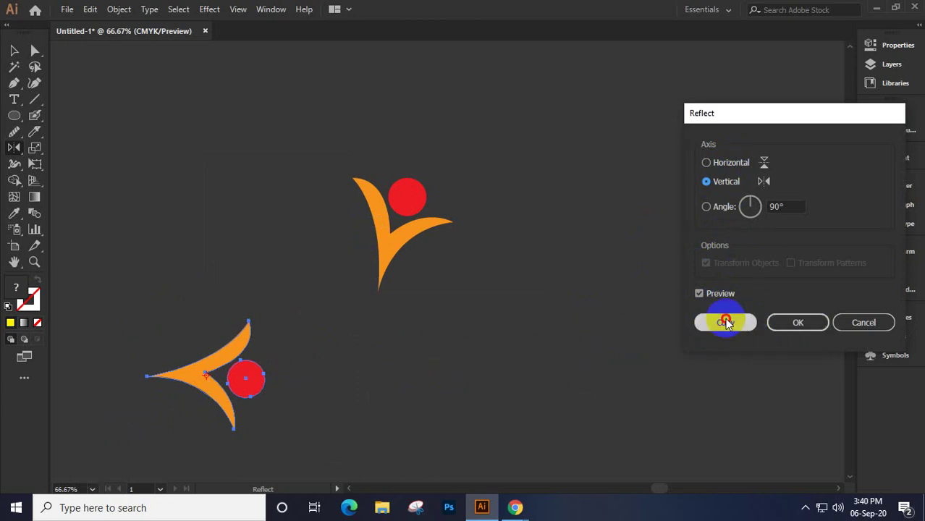
key(v)
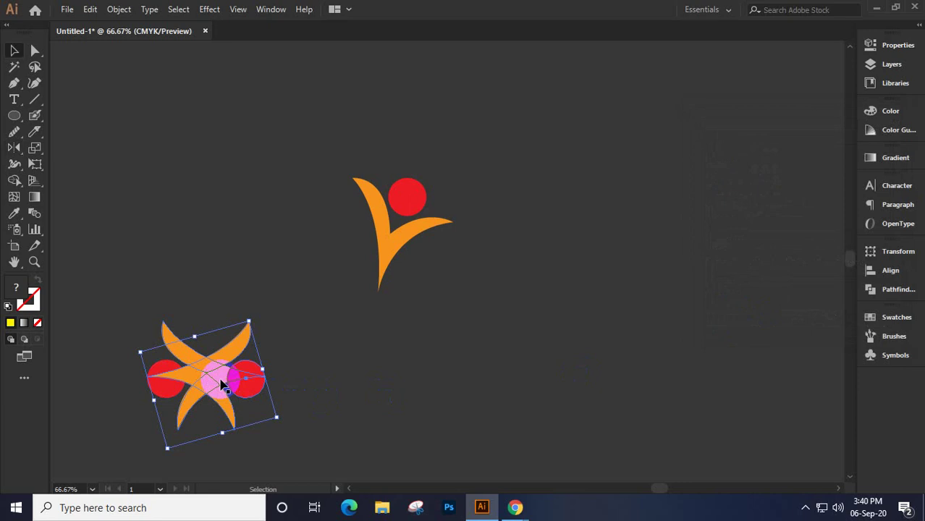
drag(220, 380, 447, 381)
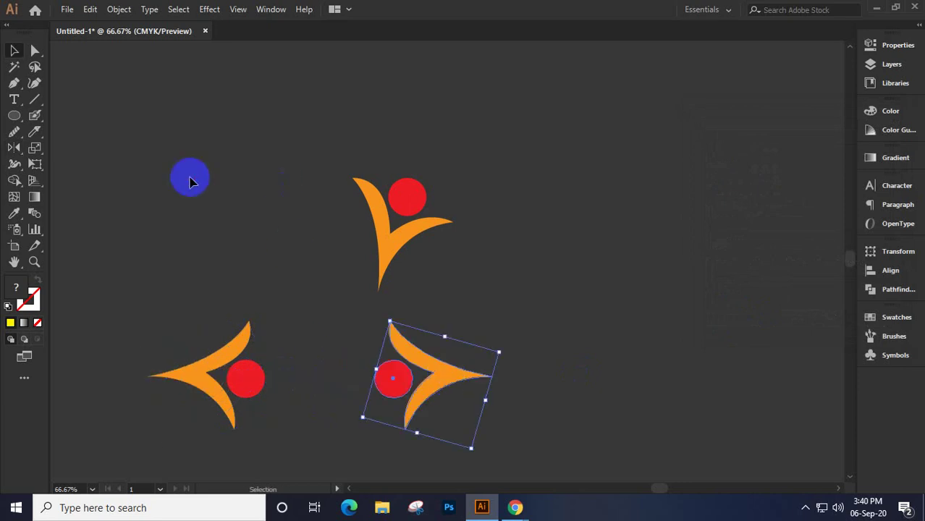
Select all three figures and delete them from the canvas
click(189, 181)
drag(168, 167, 494, 441)
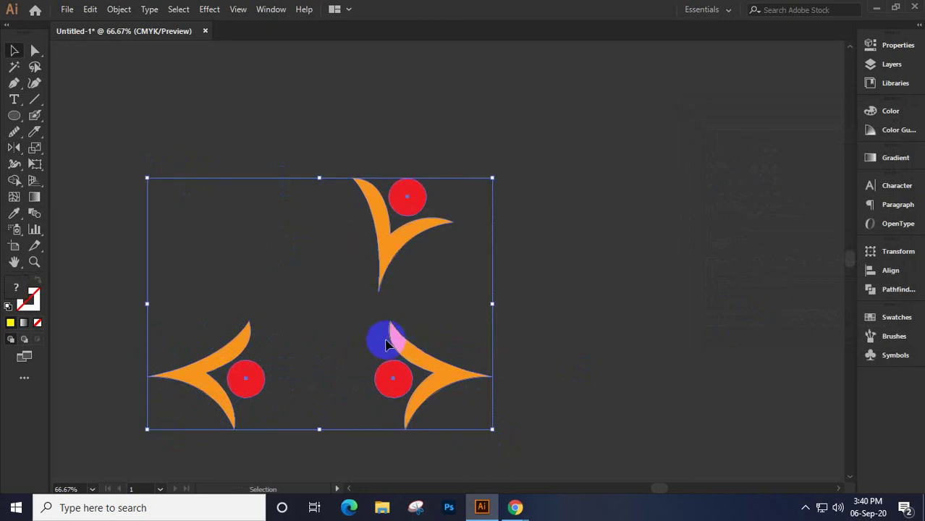
key(Delete)
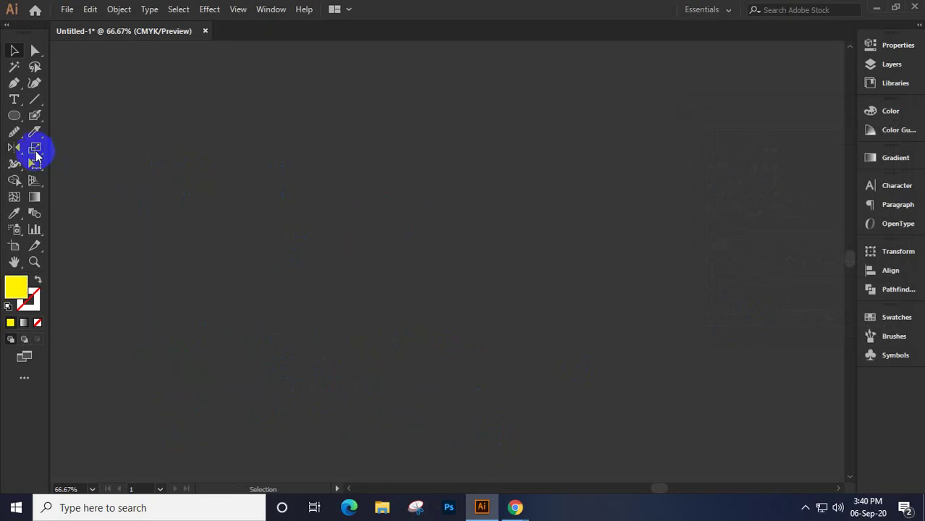
Draw a yellow circle in the upper middle of the empty canvas with the Ellipse tool
drag(35, 154, 11, 118)
click(14, 116)
drag(373, 143, 533, 259)
Create a 90% uniformly scaled copy of the circle around a reference point outside it, below and to the left
click(35, 149)
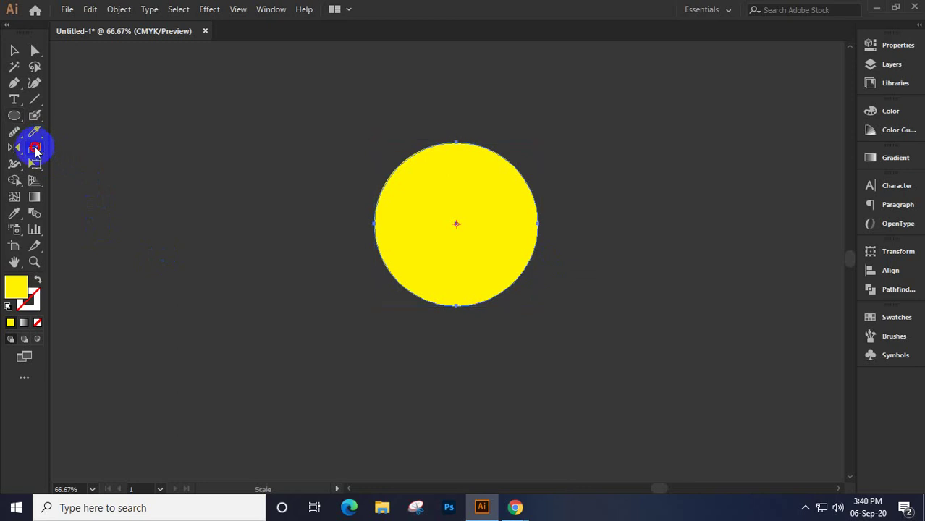
drag(35, 149, 90, 151)
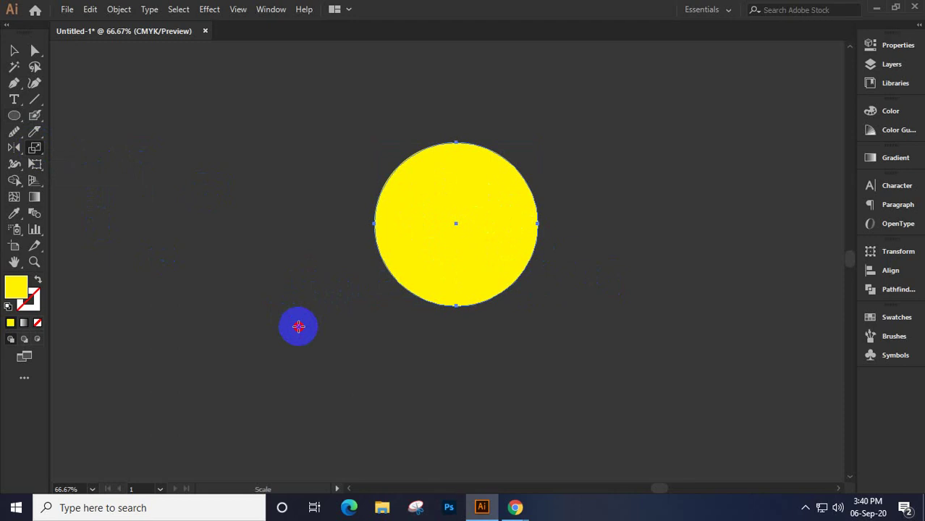
alt+click(243, 311)
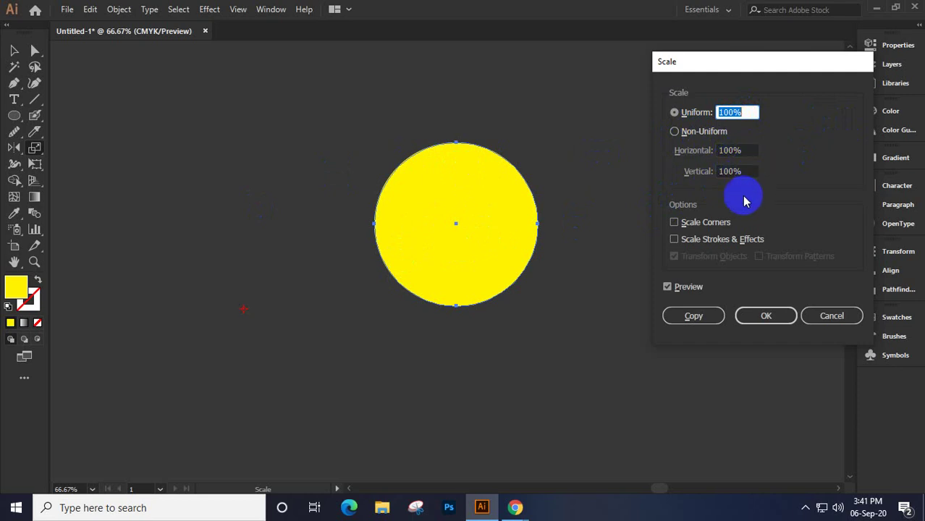
click(724, 114)
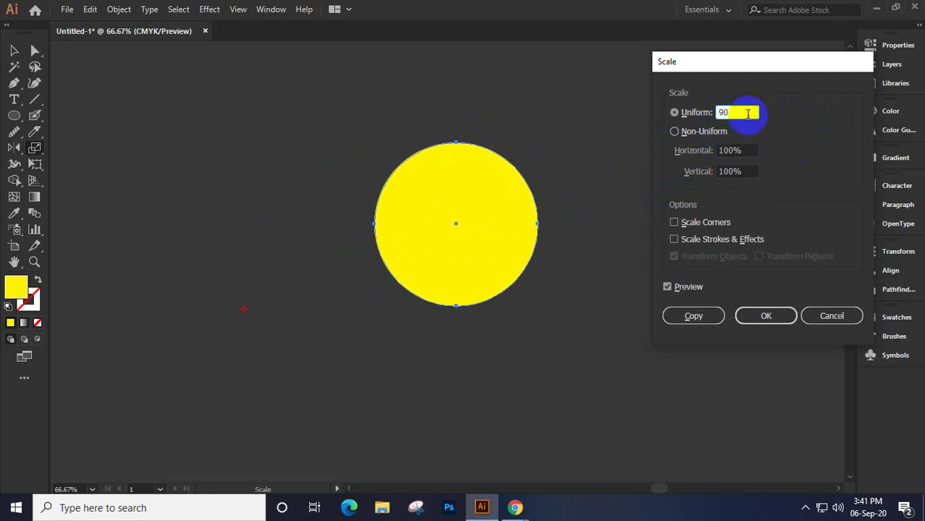
click(691, 315)
Repeat the scaled copy until the circles taper to a point at the reference point
drag(449, 221, 522, 246)
drag(243, 329, 216, 333)
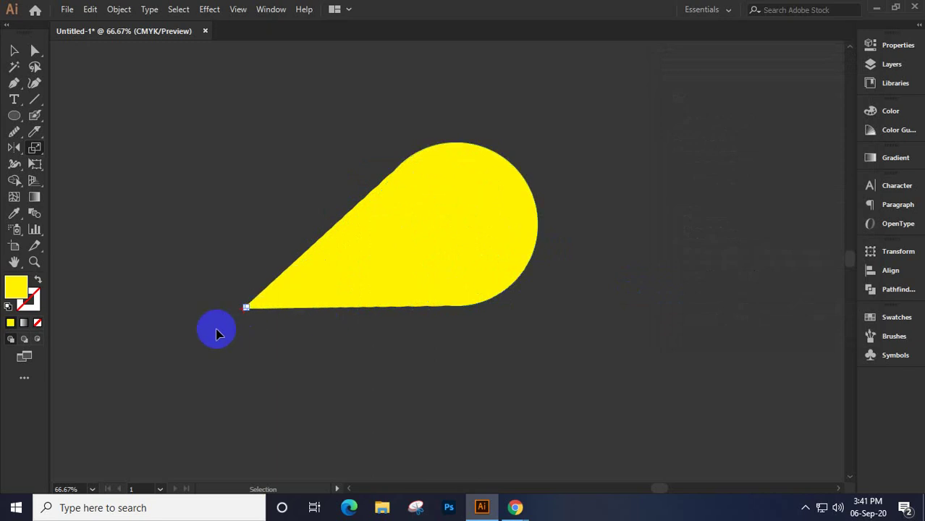
click(14, 50)
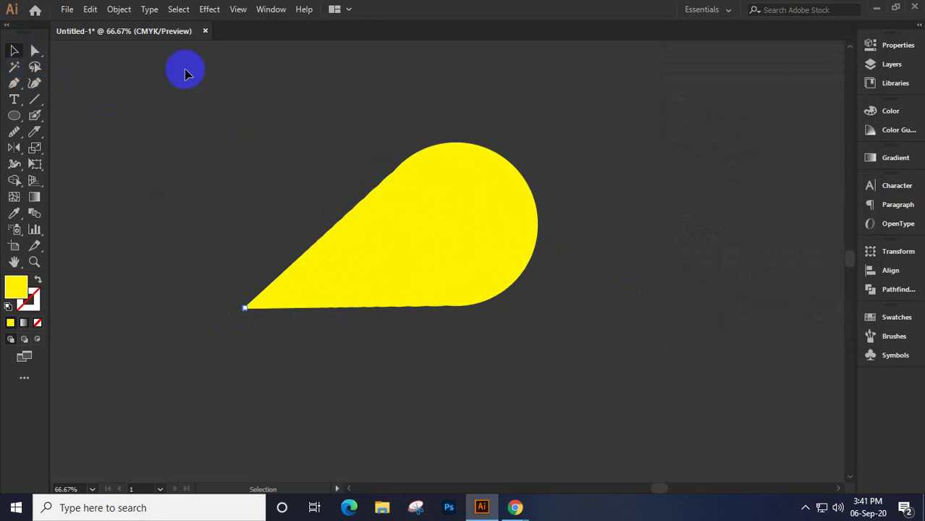
Give all the tapering circles a black stroke and deselect them
drag(186, 71, 599, 454)
drag(395, 335, 395, 335)
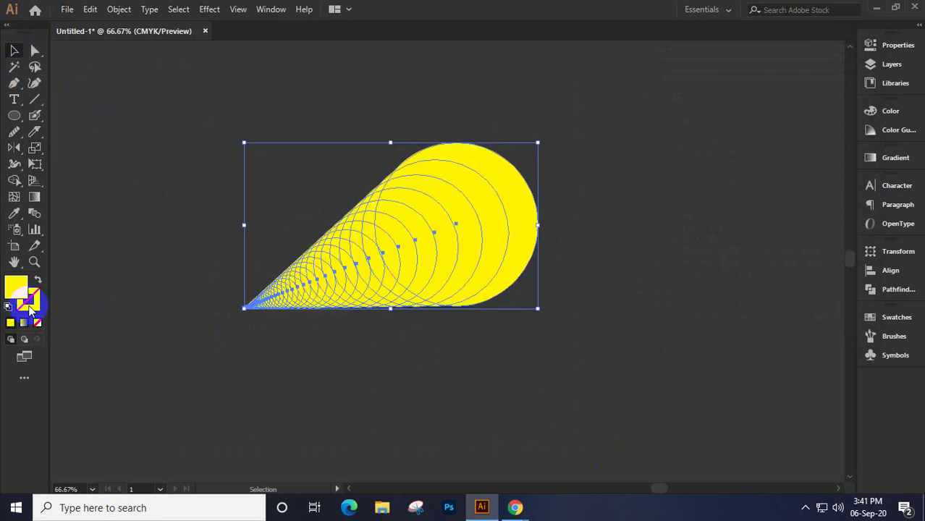
click(890, 111)
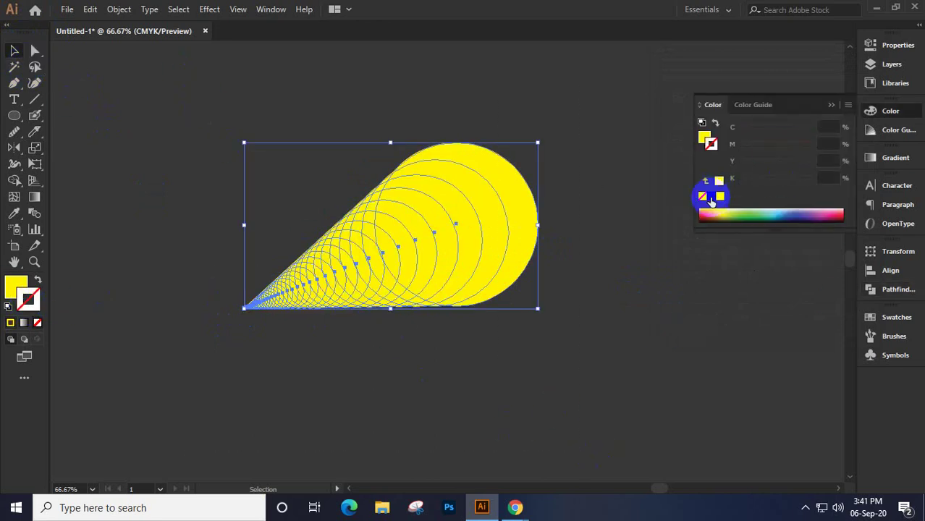
click(710, 194)
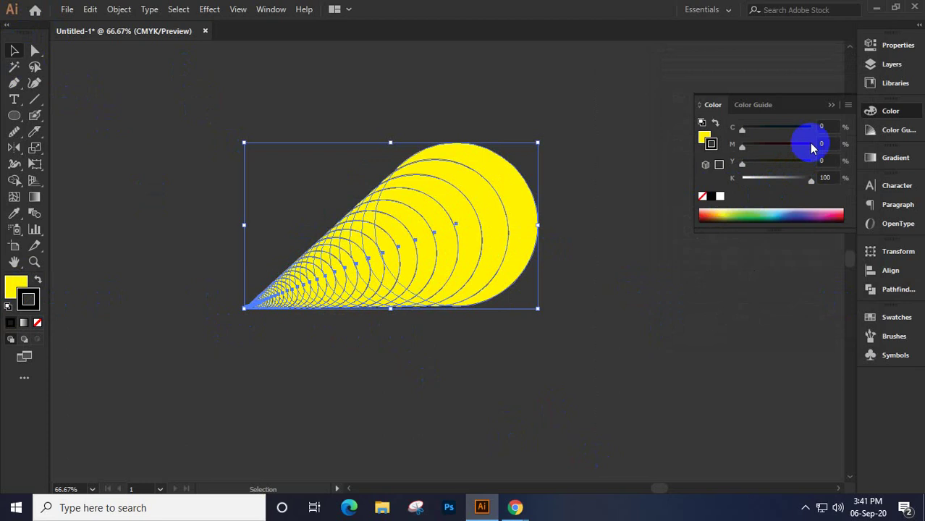
click(832, 107)
click(699, 225)
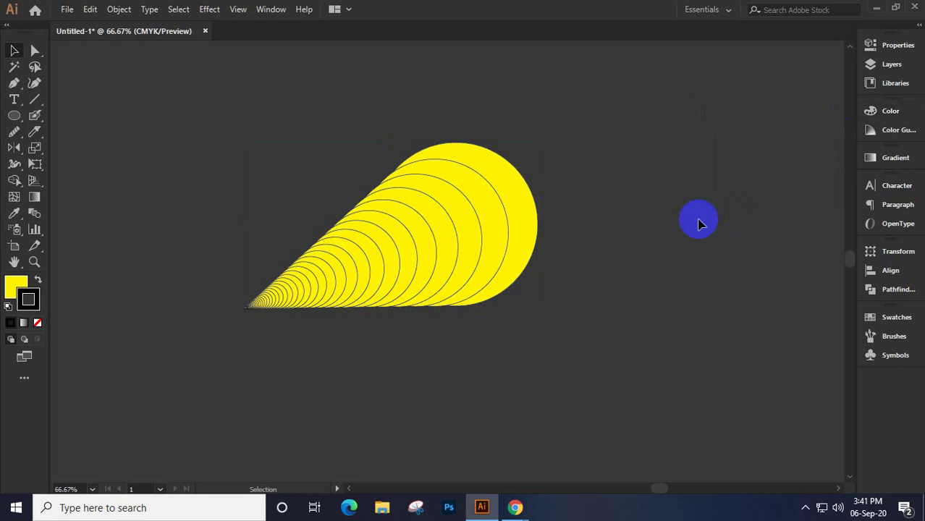
Pull the largest circle away, delete all the smaller ones, and move the remaining circle back to the middle
drag(504, 268, 687, 197)
drag(212, 143, 475, 416)
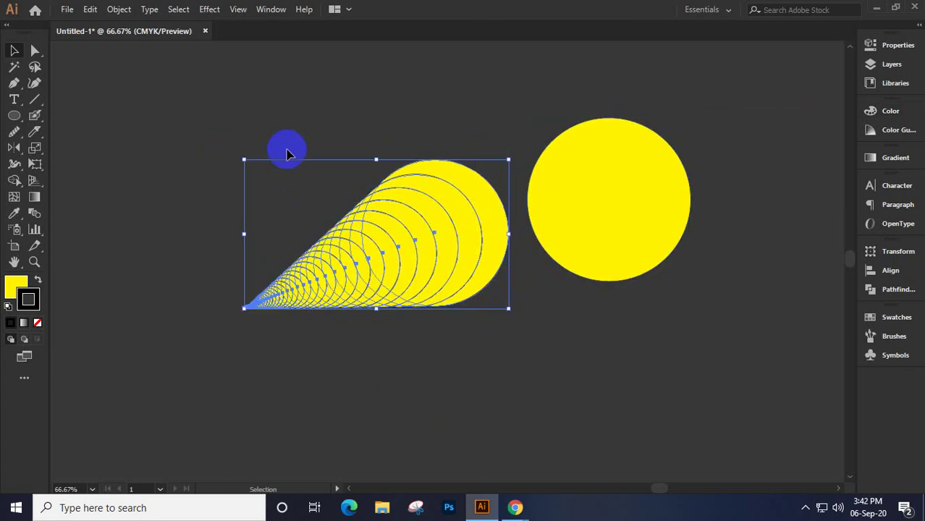
key(Delete)
drag(622, 232, 442, 254)
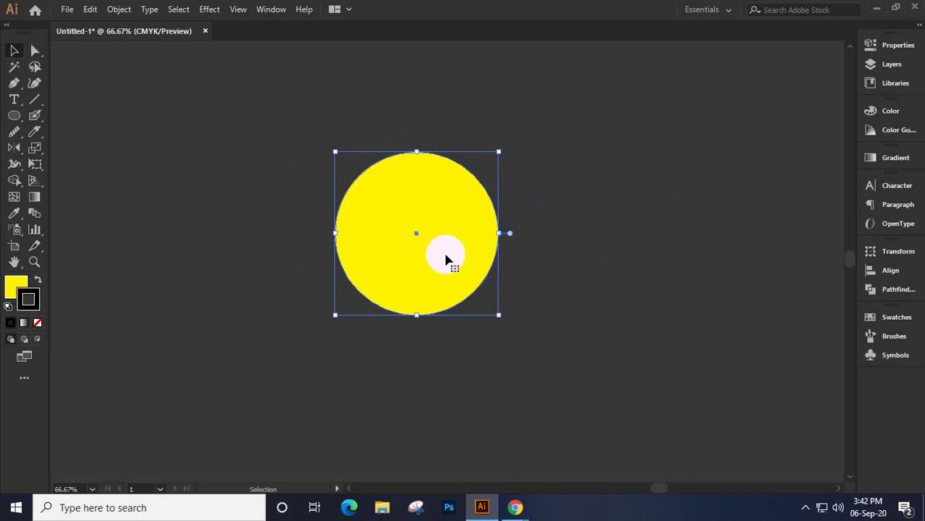
Create a 90% uniformly scaled copy of the circle around a reference point near its upper-right edge
click(34, 147)
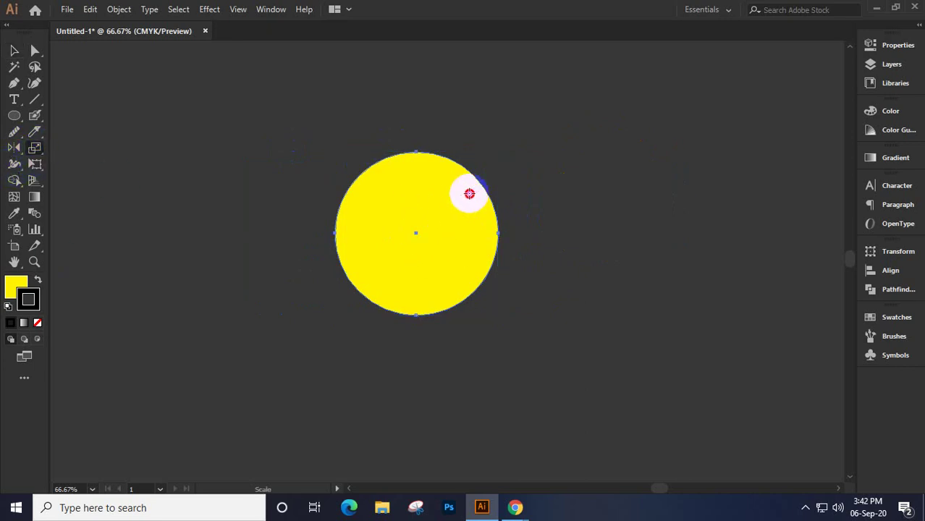
drag(471, 180, 470, 179)
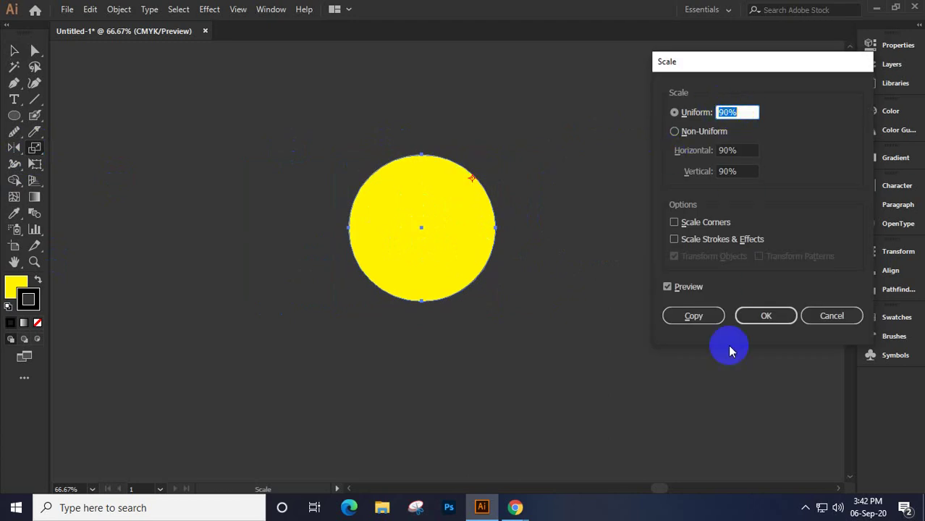
click(692, 316)
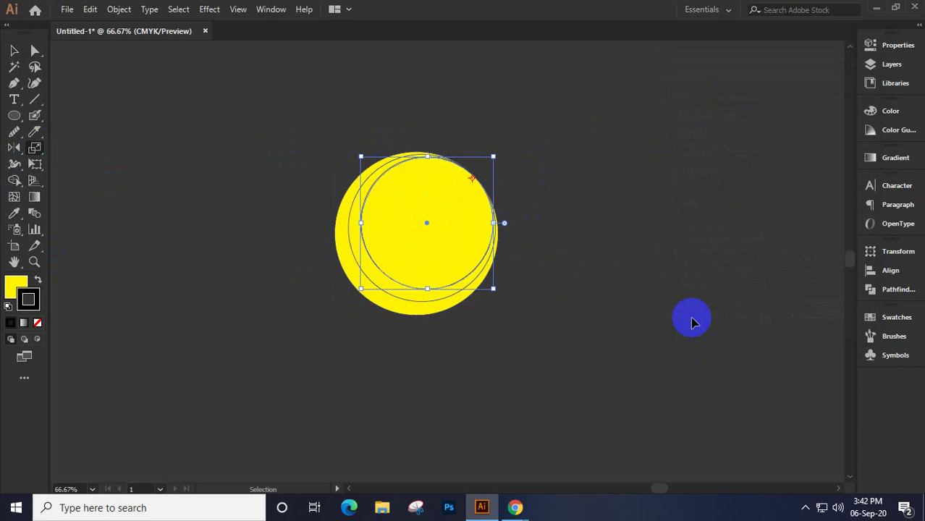
Repeat the 90% copy with Transform Again until the nested circles shrink into the reference point
key(ctrl+d)
key(ctrl+d)
key(ctrl+d)
key(ctrl+d)
key(ctrl+d)
key(ctrl+d)
key(ctrl+d)
key(ctrl+d)
key(ctrl+d)
key(ctrl+d)
key(ctrl+d)
key(ctrl+d)
key(ctrl+d)
key(ctrl+d)
key(ctrl+d)
key(ctrl+d)
key(ctrl+d)
key(ctrl+d)
key(ctrl+d)
key(ctrl+d)
key(ctrl+d)
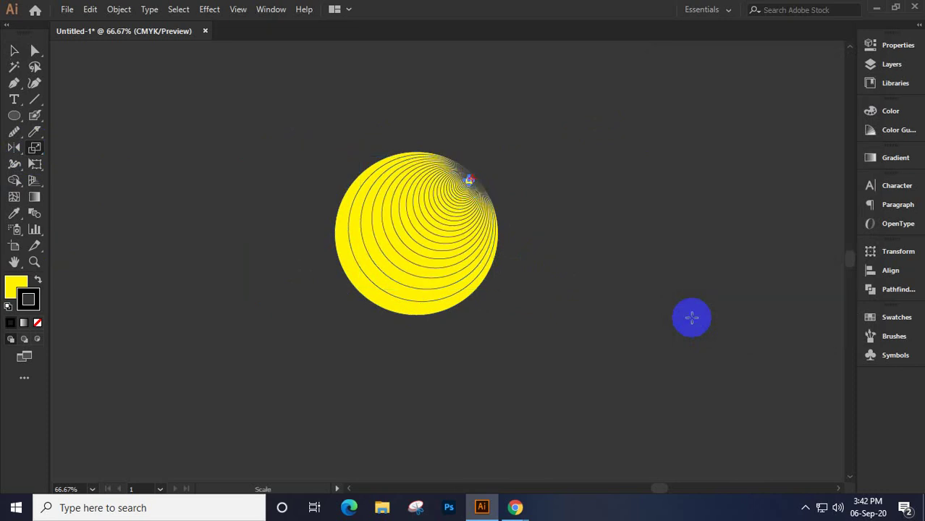
key(ctrl)
key(v)
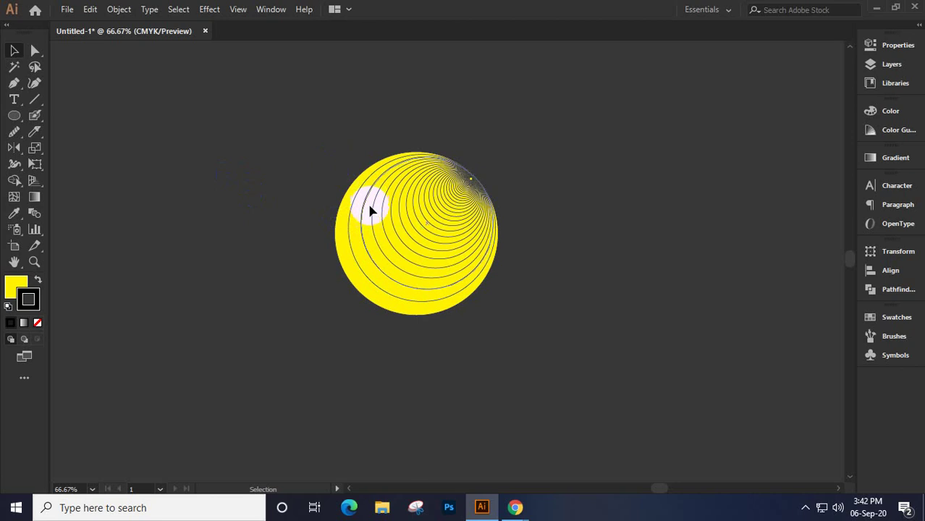
Move the largest outer circle out to the right of the nested circles
click(33, 155)
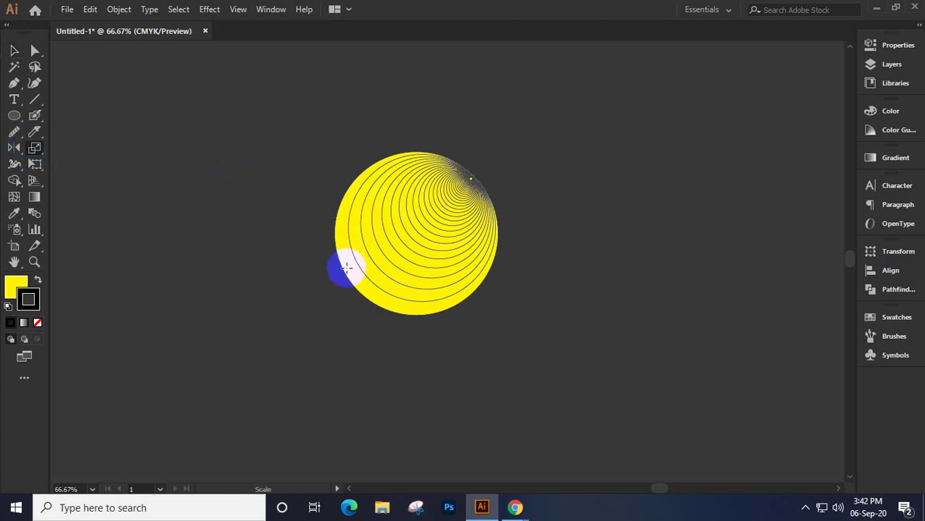
click(15, 50)
drag(378, 307, 583, 302)
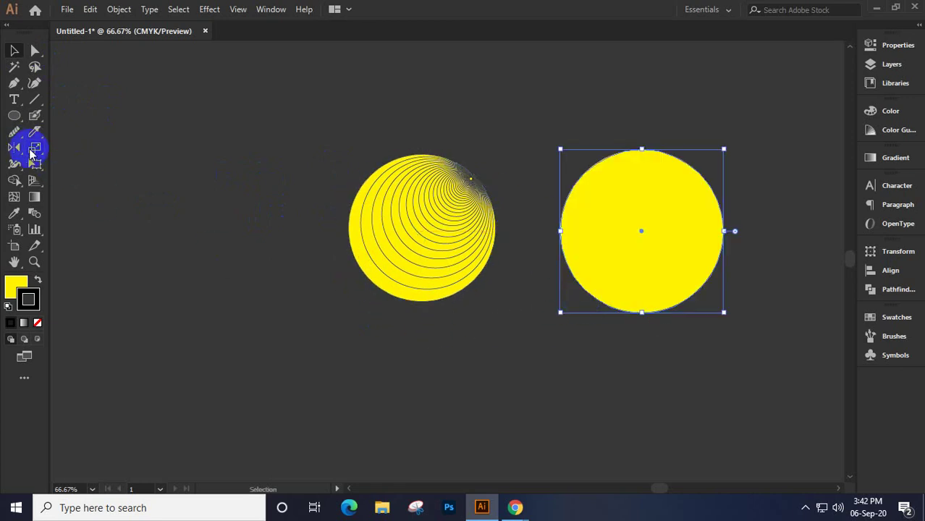
Set the Scale tool's reference point near the lower-right edge of the separate circle and bring up the scale options
click(33, 148)
drag(32, 153, 642, 231)
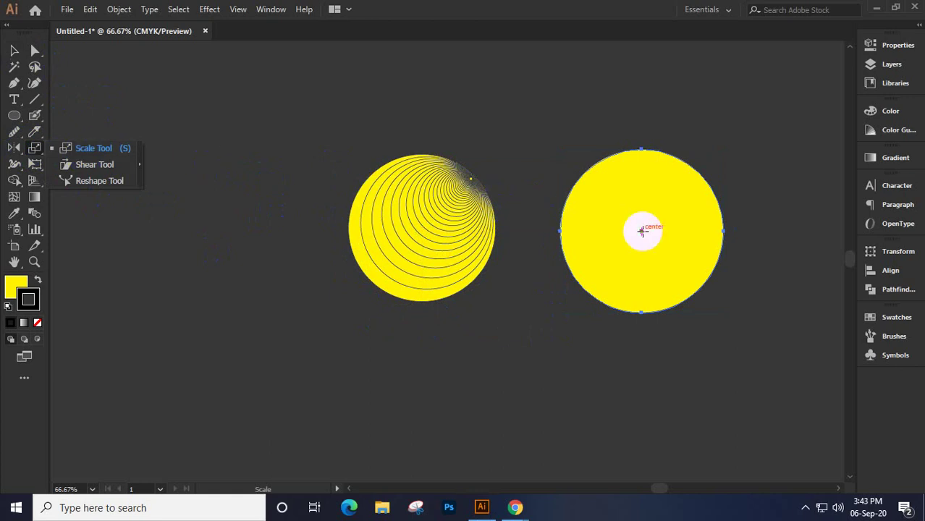
click(642, 231)
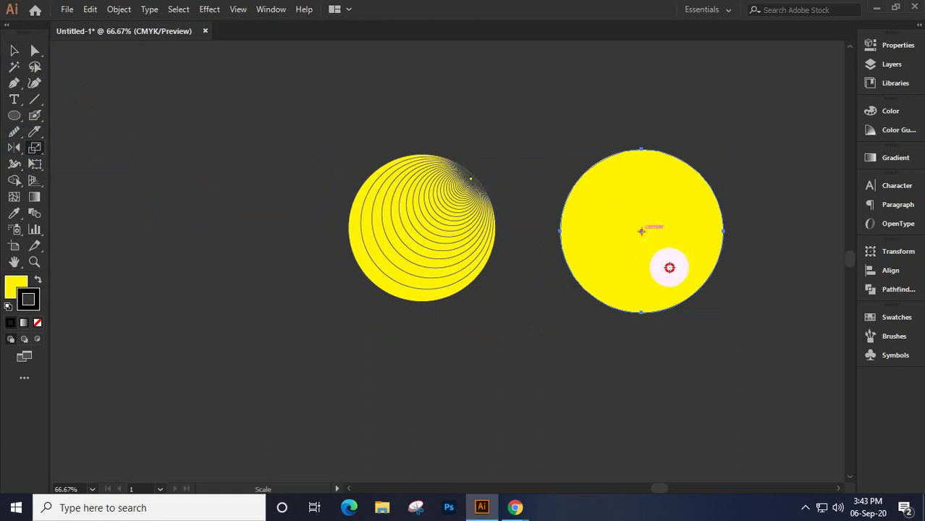
alt+click(682, 299)
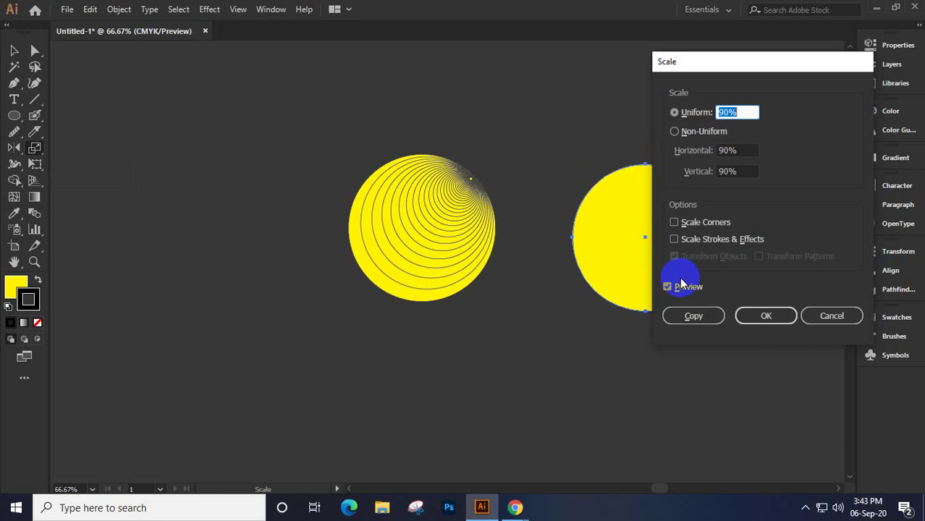
Create a non-uniformly scaled copy of the circle at 95% horizontal and 80% vertical
text(100)
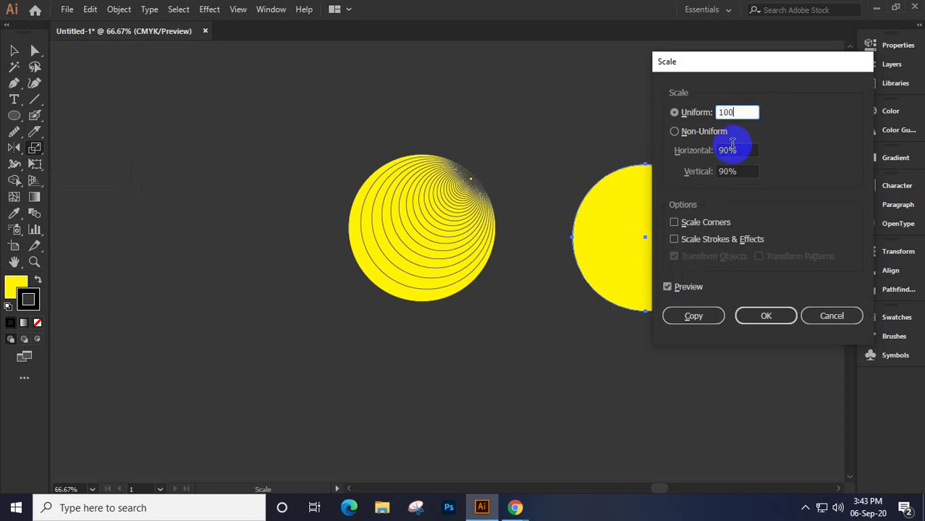
click(723, 133)
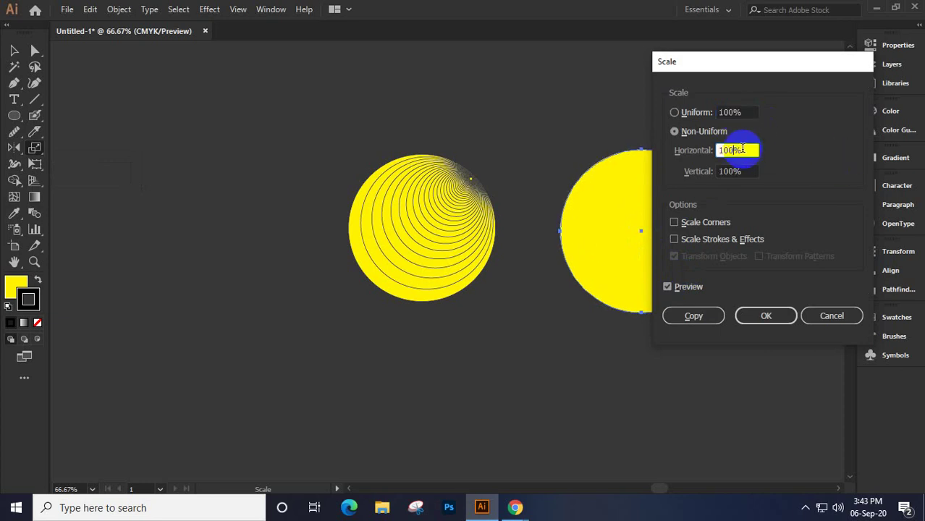
double_click(735, 150)
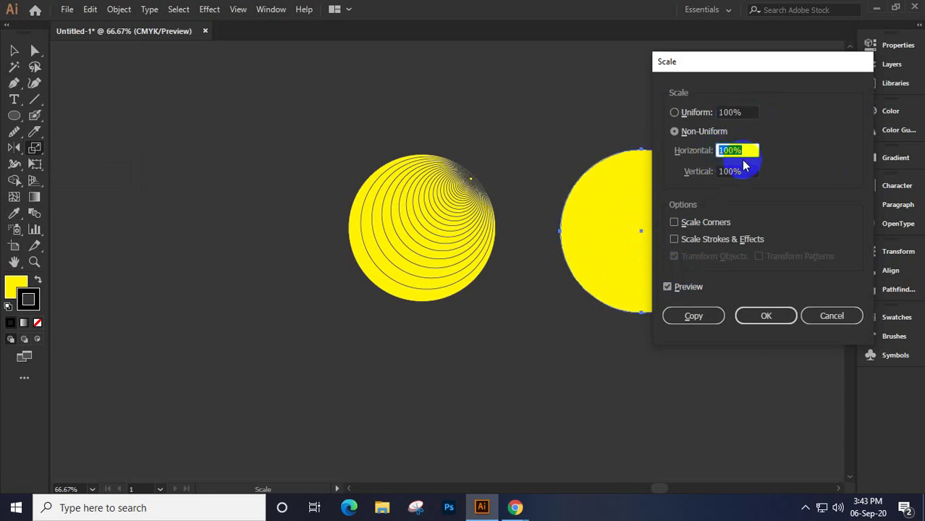
text(90)
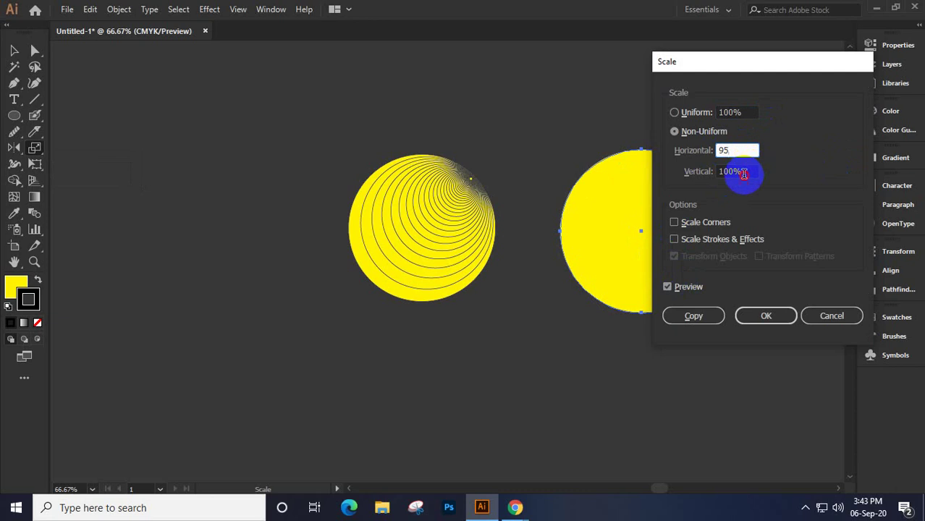
click(743, 174)
text(80)
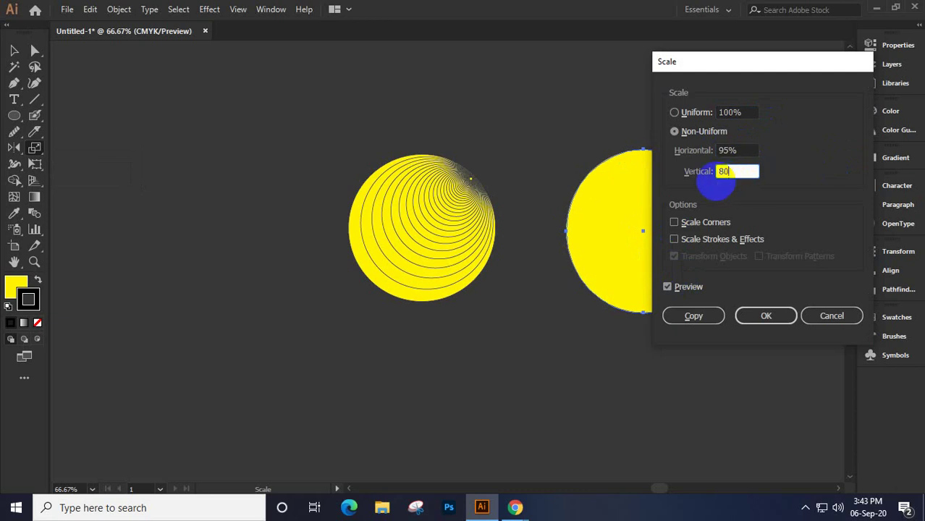
click(696, 320)
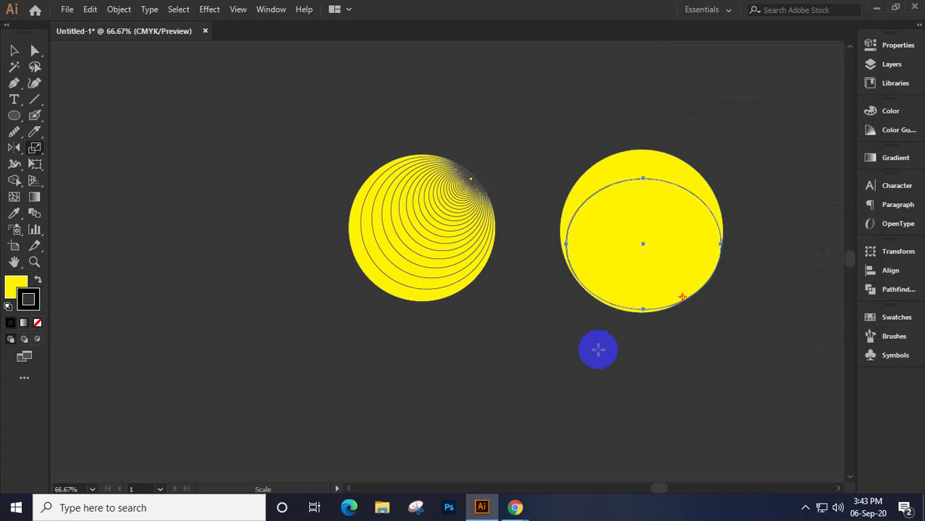
Repeat the non-uniform scaled copy with Transform Again to nest progressively flatter ellipses inside the circle
key(v)
key(ctrl+d)
key(ctrl+d)
key(ctrl+d)
key(ctrl+d)
key(ctrl+d)
key(ctrl+d)
key(ctrl+d)
key(ctrl+d)
key(ctrl+d)
key(ctrl+d)
key(ctrl+d)
key(ctrl+d)
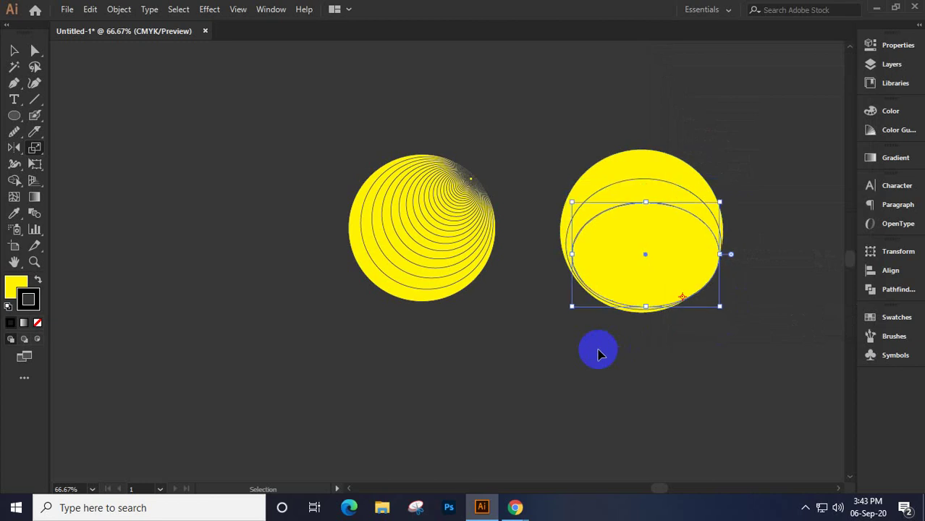
Select both nested circle patterns and delete them to clear the artwork
key(s)
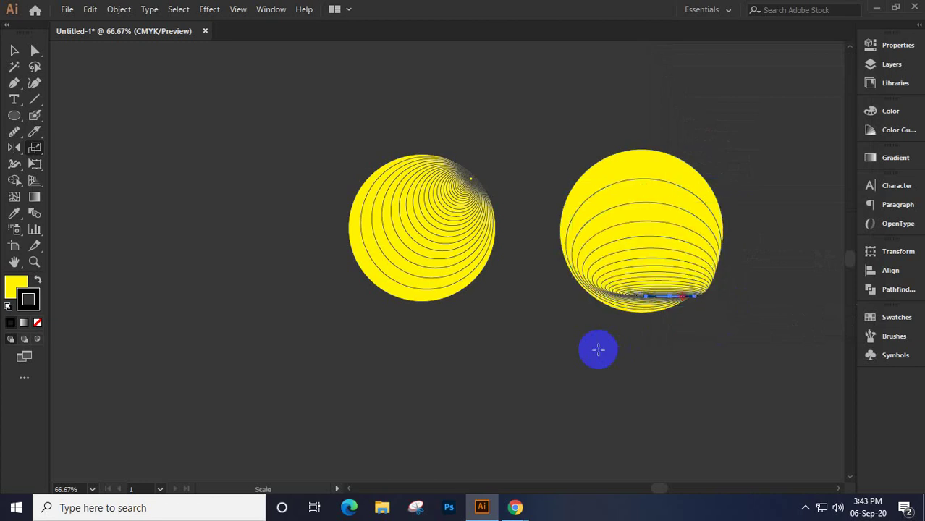
click(13, 51)
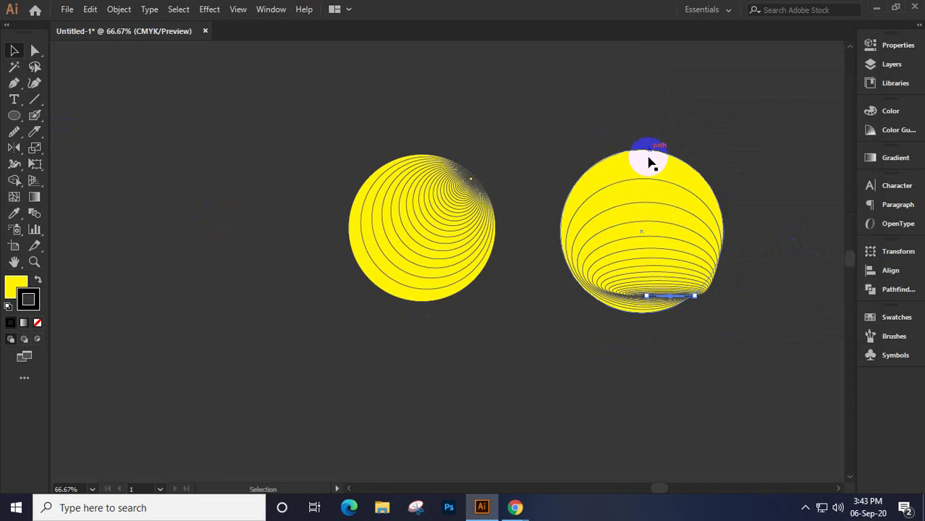
drag(638, 161, 639, 138)
drag(636, 289, 559, 257)
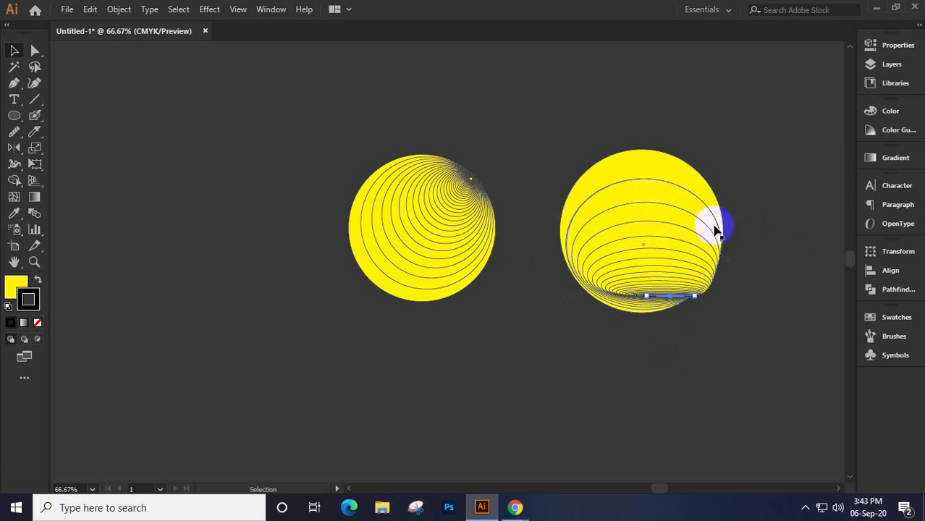
drag(230, 114, 759, 374)
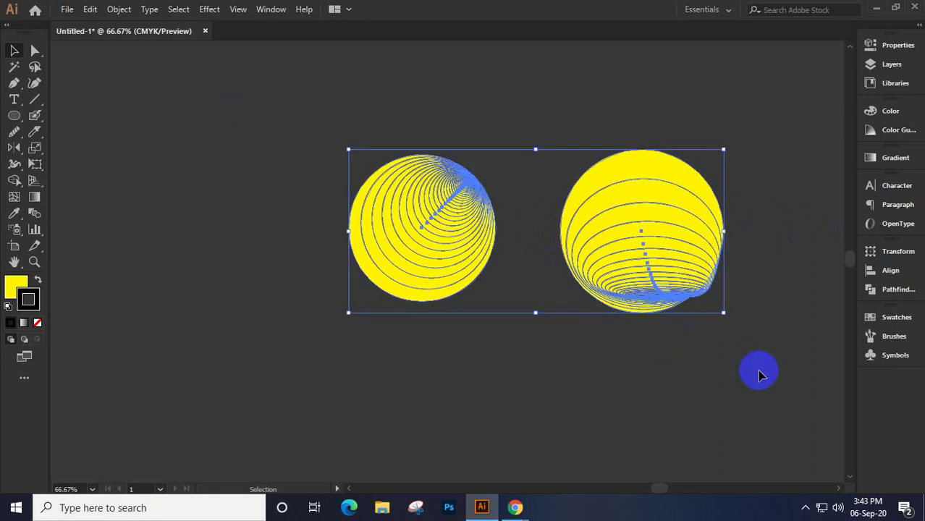
key(Delete)
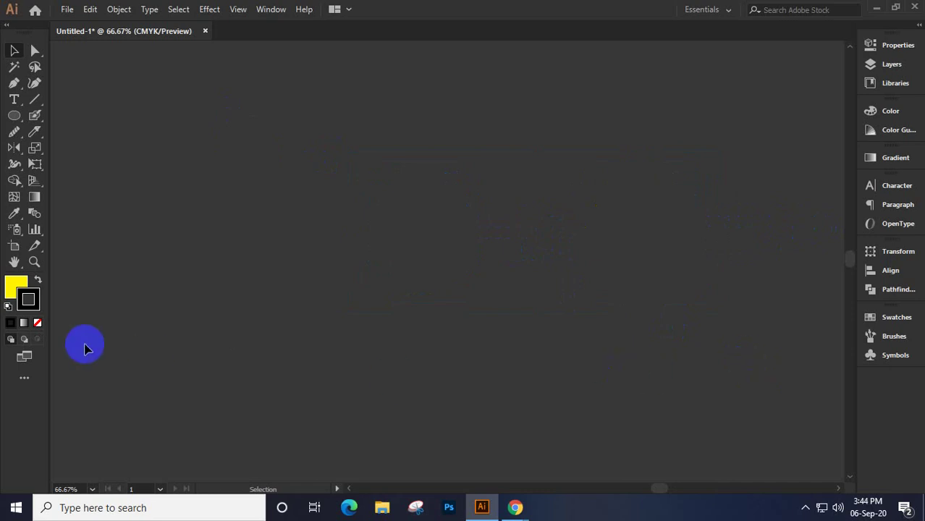
Add a line of Lorem ipsum placeholder text, enlarge it to headline size and reposition it
click(10, 290)
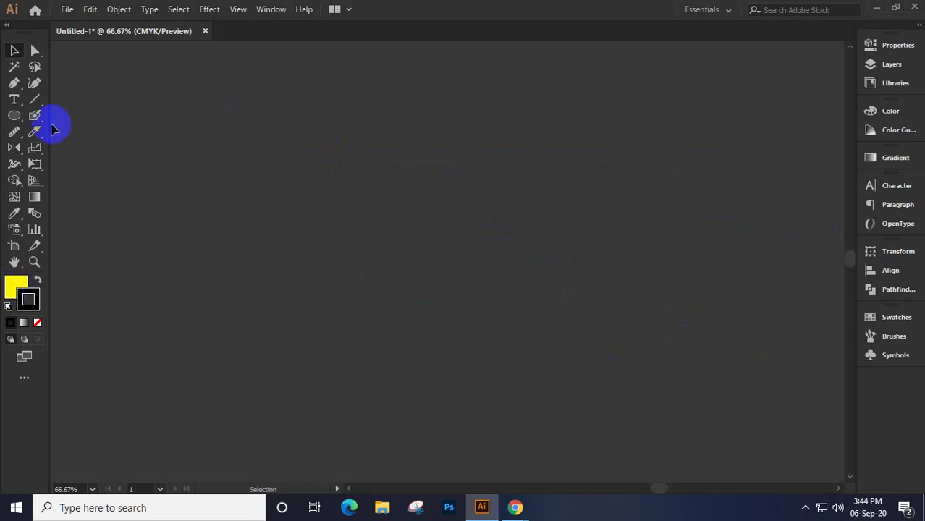
click(13, 117)
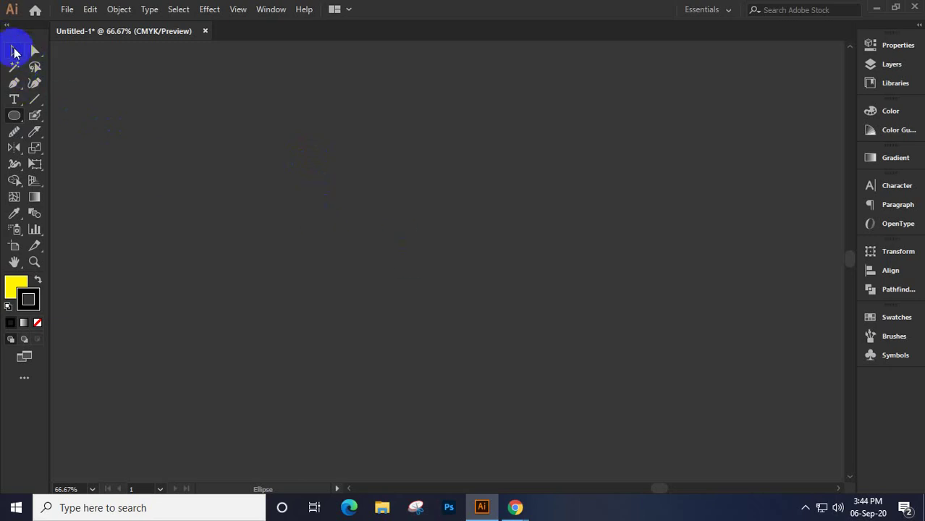
click(14, 99)
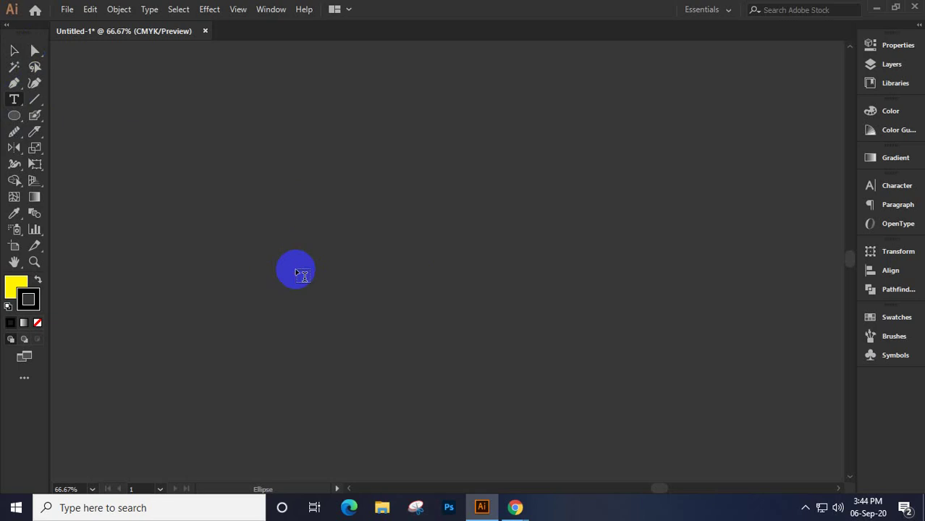
click(297, 270)
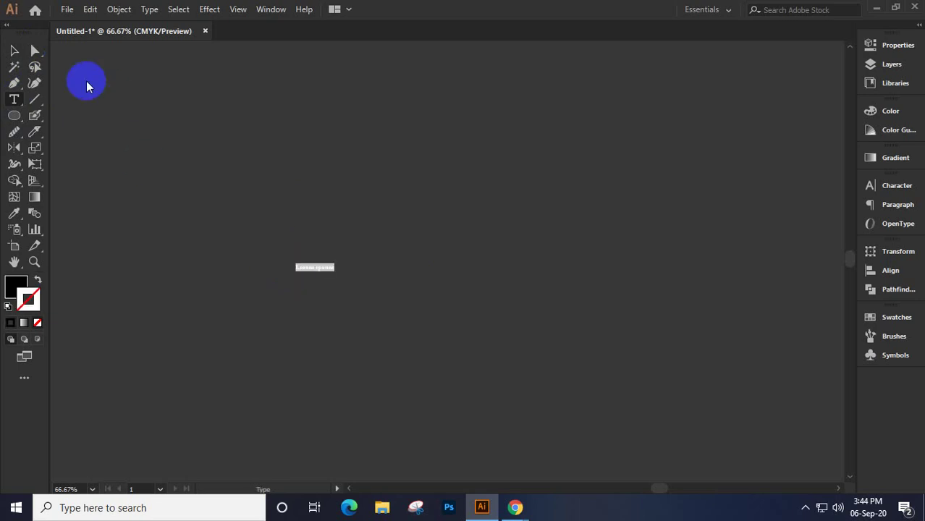
click(13, 51)
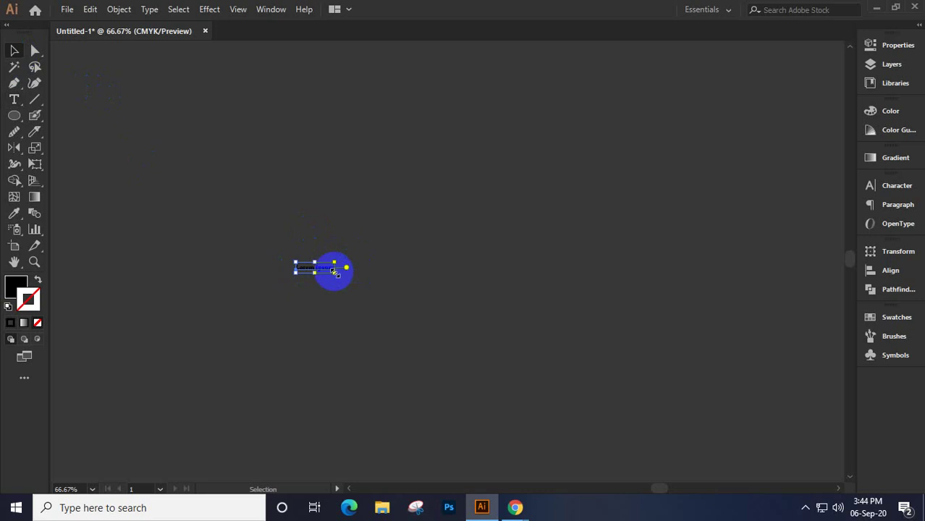
drag(334, 271, 540, 448)
drag(384, 270, 94, 128)
Use the Touch Type tool to lower the letter L and shift the o down and left beside it
click(12, 99)
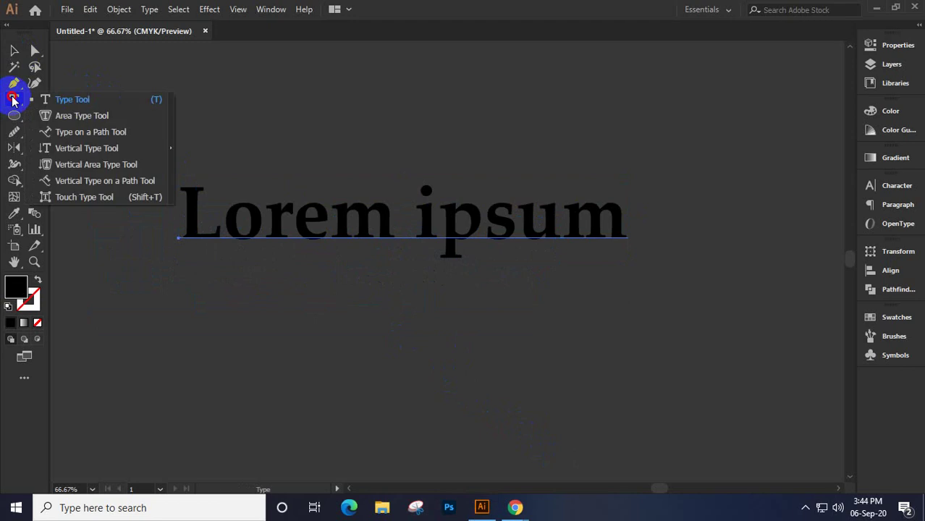
click(97, 201)
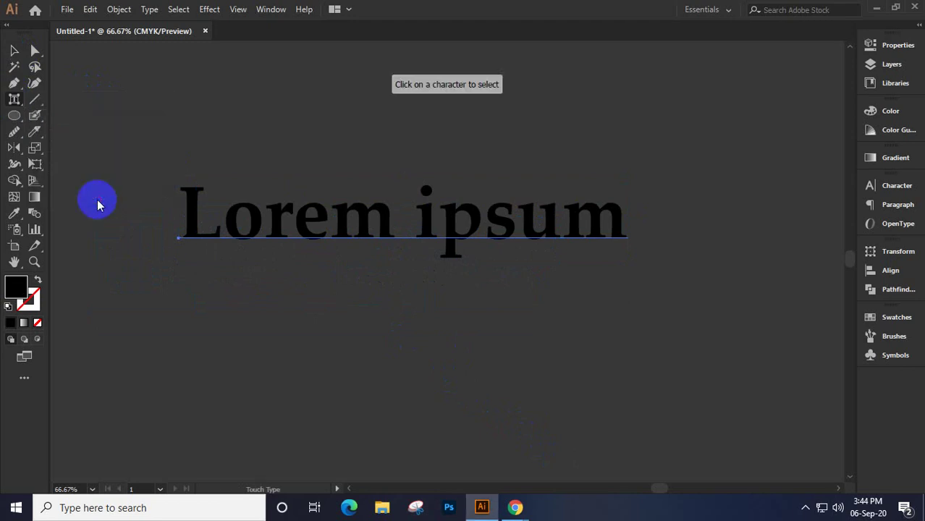
drag(200, 227, 210, 262)
click(247, 249)
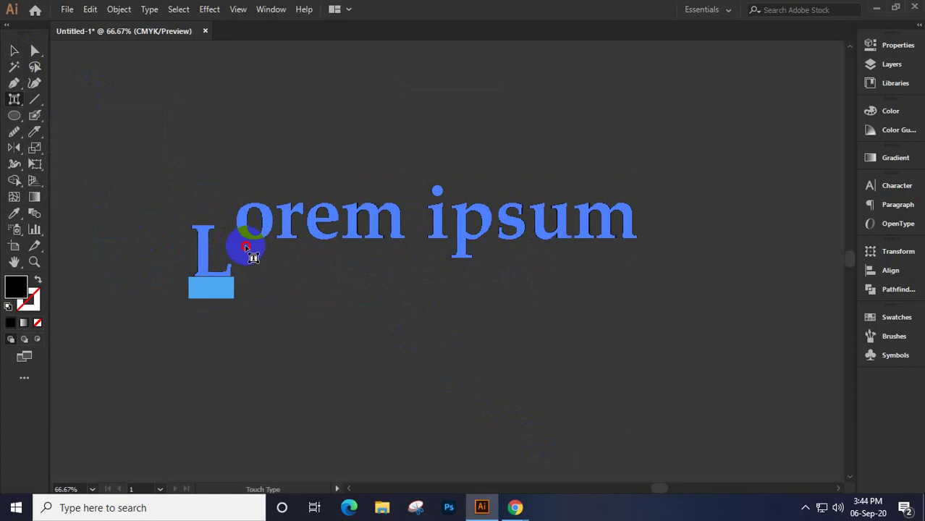
drag(265, 234, 244, 247)
click(270, 215)
click(273, 268)
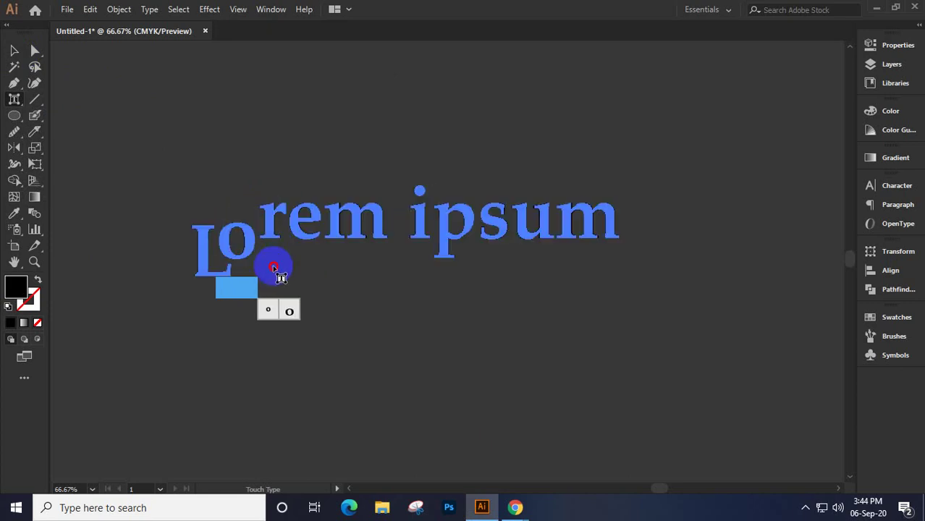
Move the letter r down below the o, and lower the e next to it with the Touch Type tool
drag(273, 217, 257, 290)
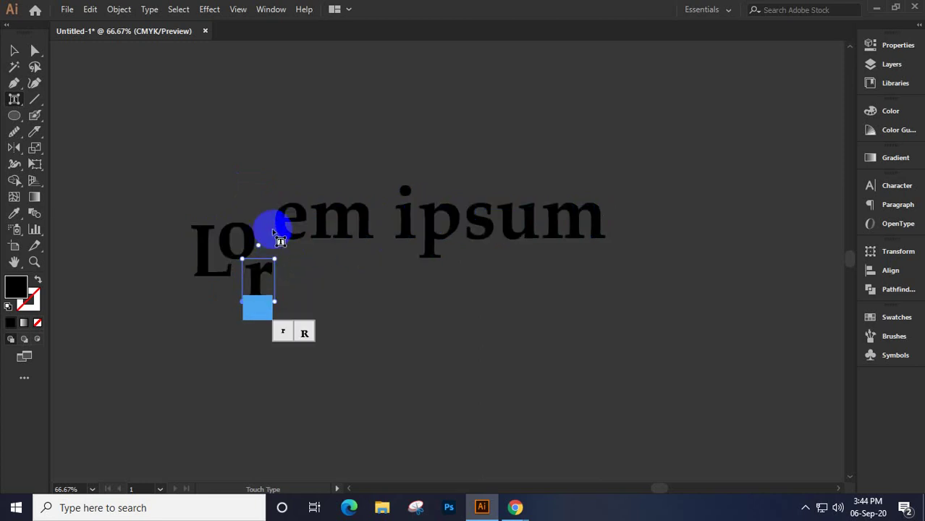
click(279, 249)
click(284, 230)
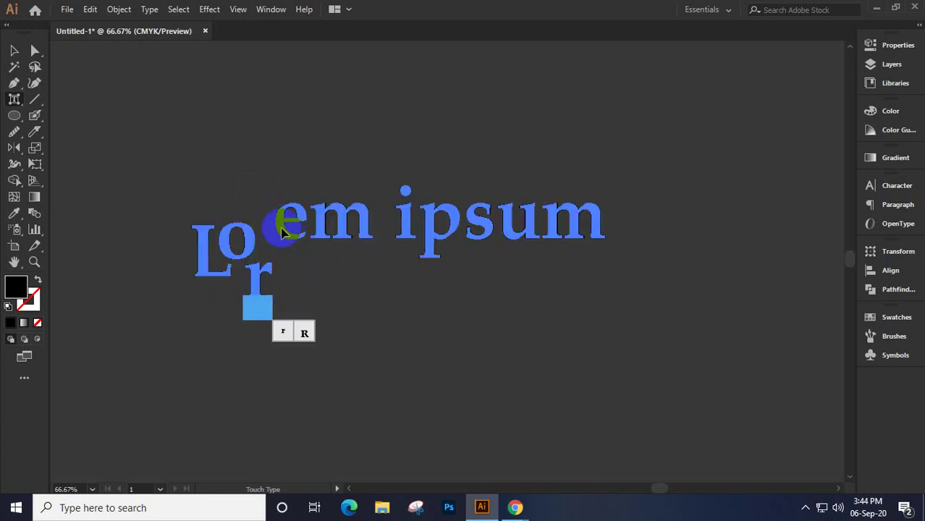
drag(282, 230, 274, 256)
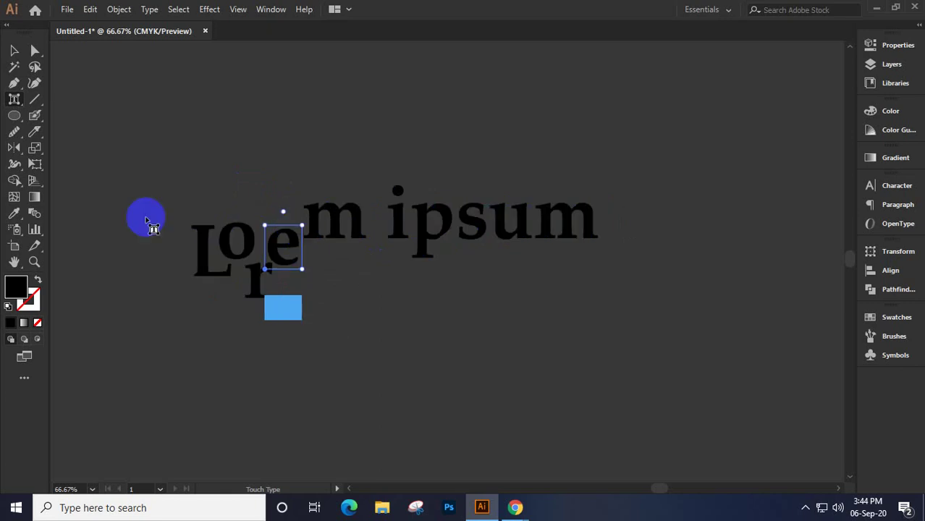
Select the whole Lorem ipsum text with the shifted letters and delete it
click(8, 101)
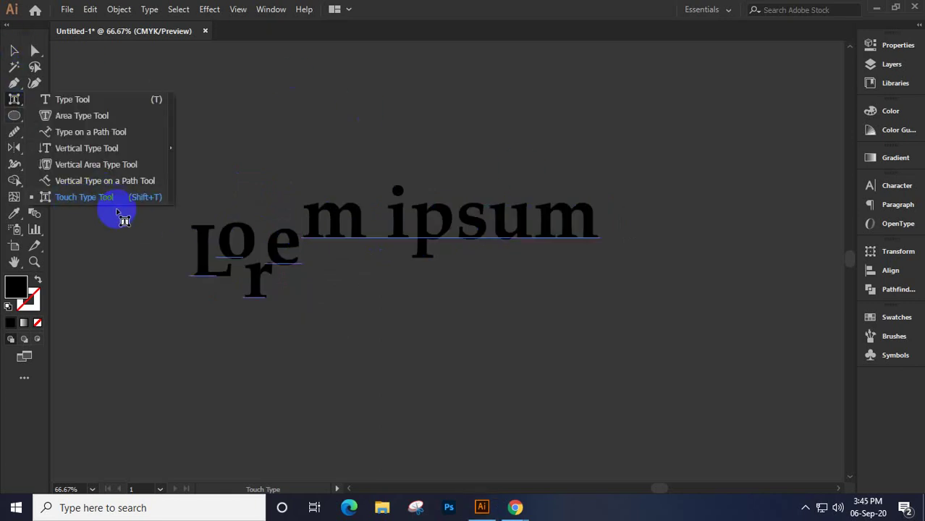
click(16, 55)
click(290, 213)
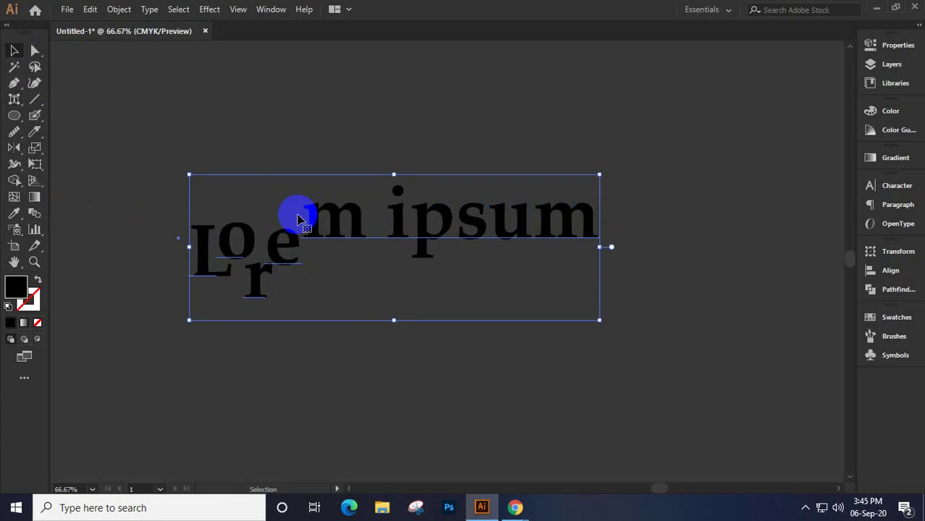
key(Delete)
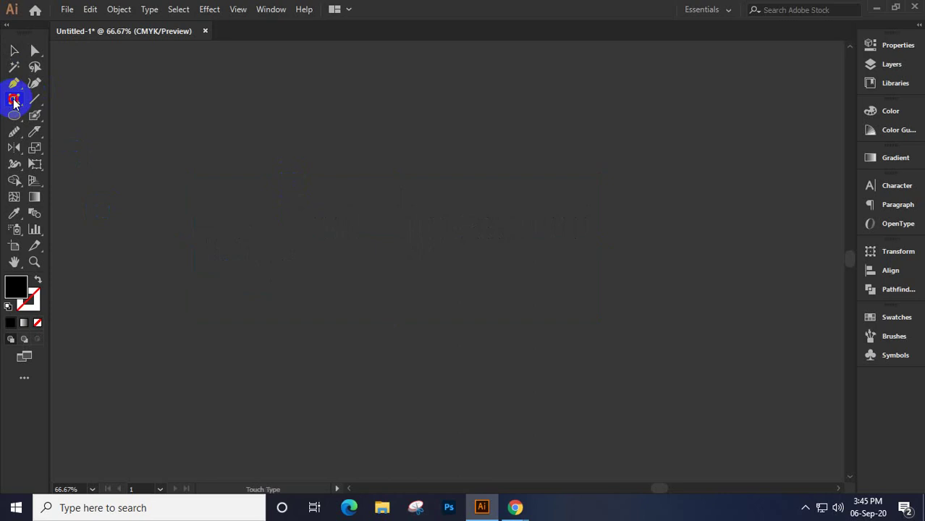
Place a new Lorem ipsum text line, enlarge it to headline size and move it up and to the right
click(14, 101)
click(59, 98)
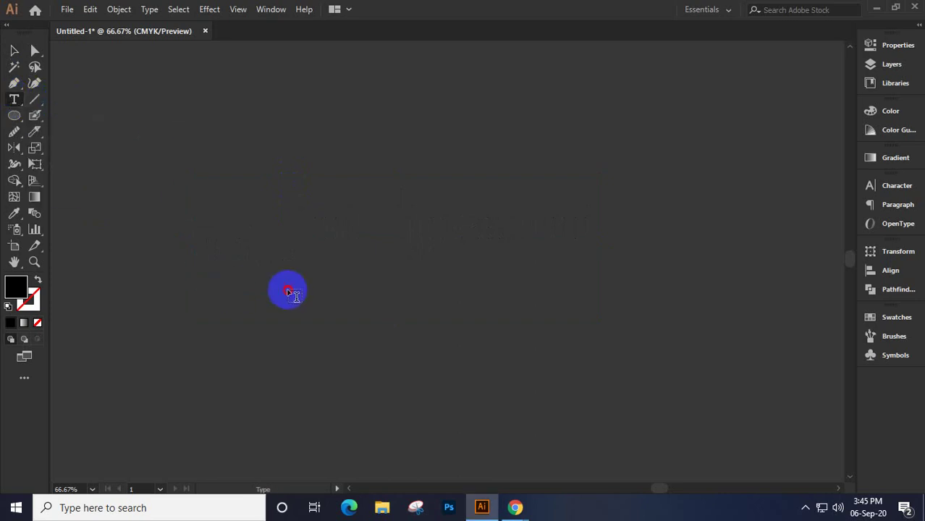
click(14, 50)
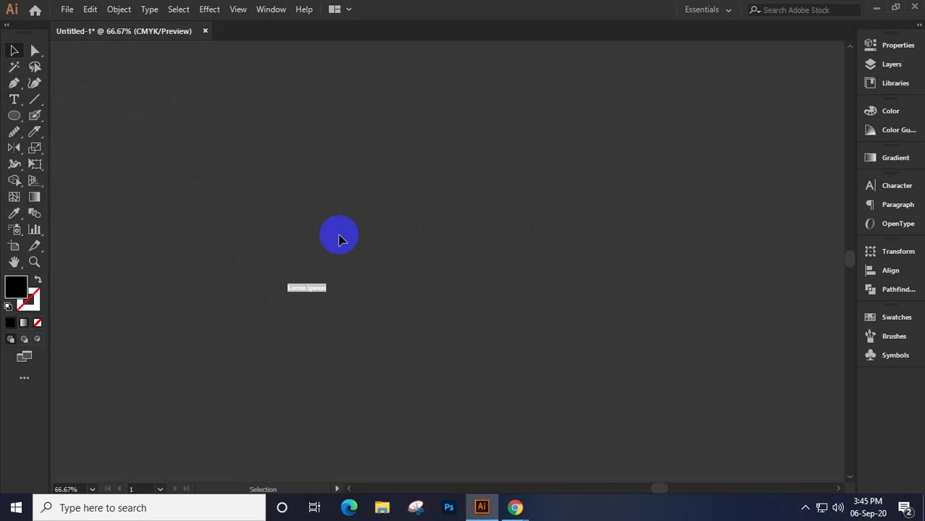
click(325, 301)
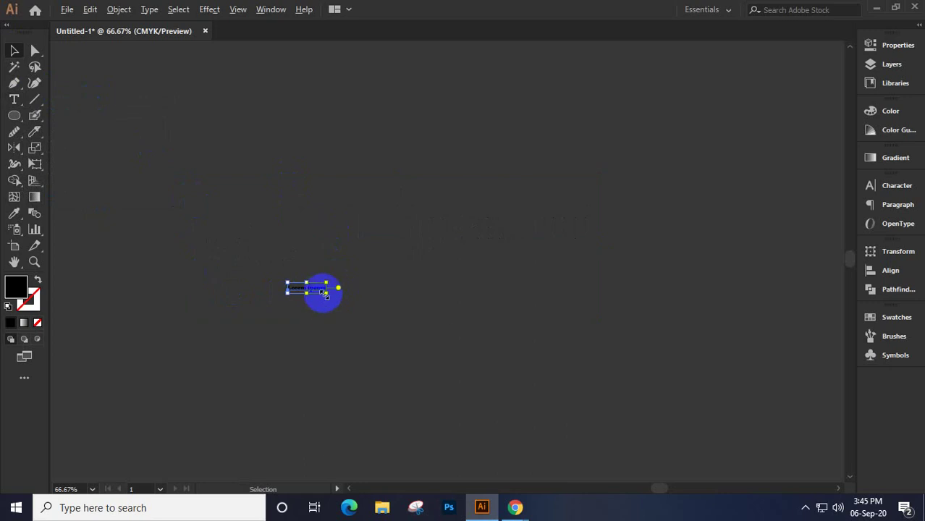
drag(326, 293, 526, 407)
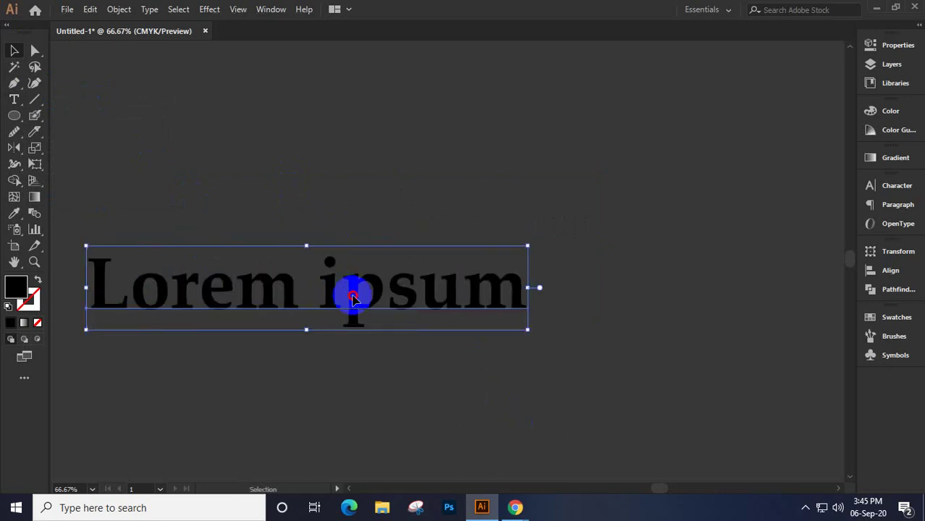
drag(352, 299, 491, 241)
Apply an Envelope Distort mesh with 3 rows and 3 columns to the Lorem ipsum text, with preview on
click(119, 9)
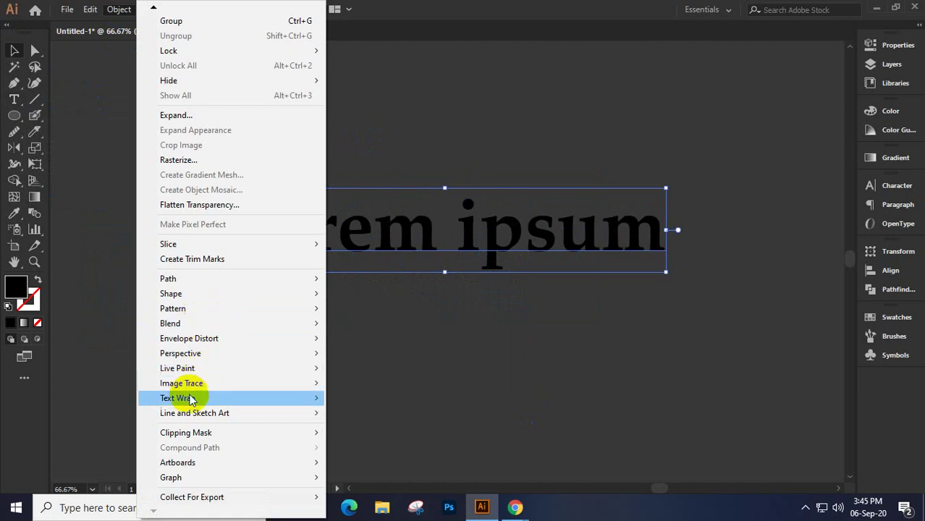
mouse_move(216, 338)
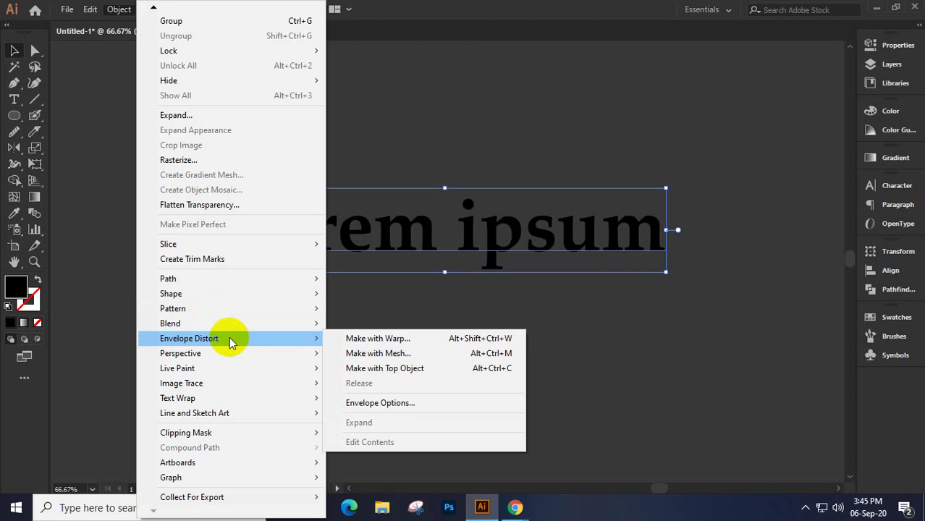
click(371, 355)
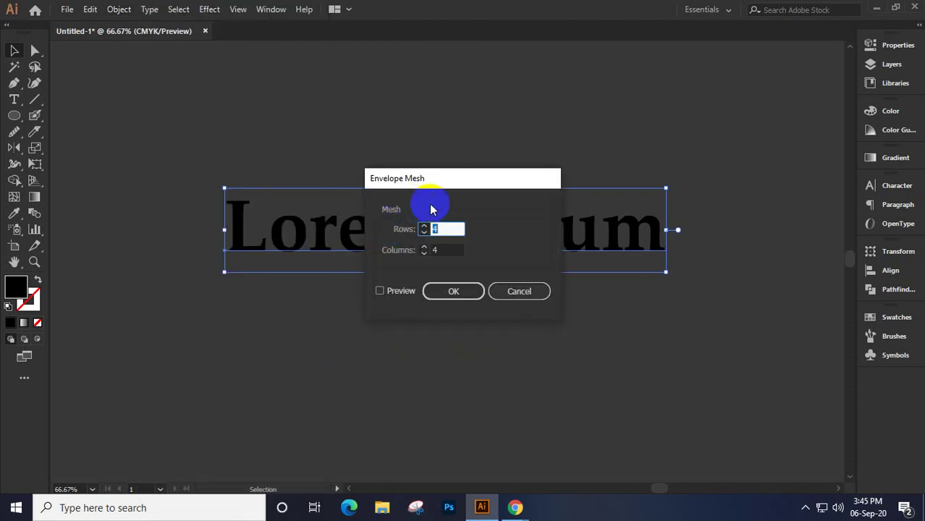
click(396, 291)
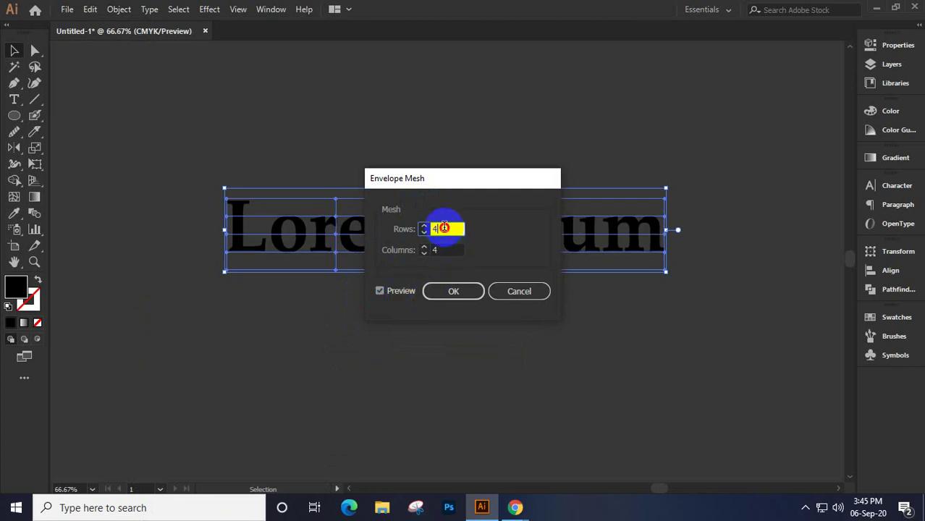
drag(444, 228, 434, 229)
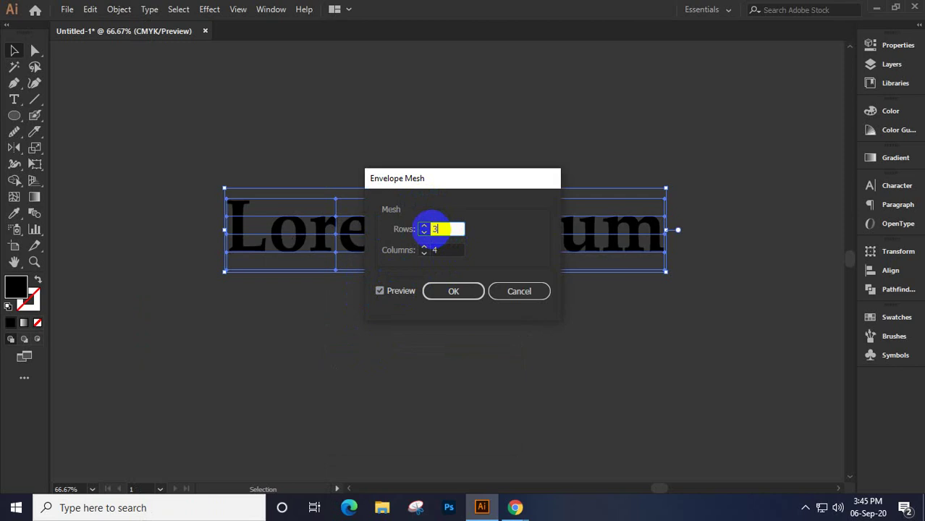
text(3)
double_click(434, 250)
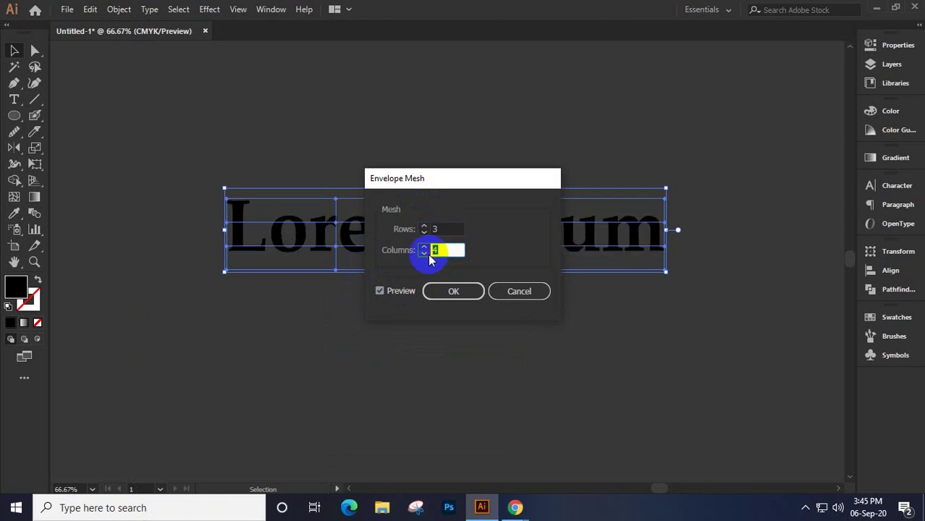
click(437, 290)
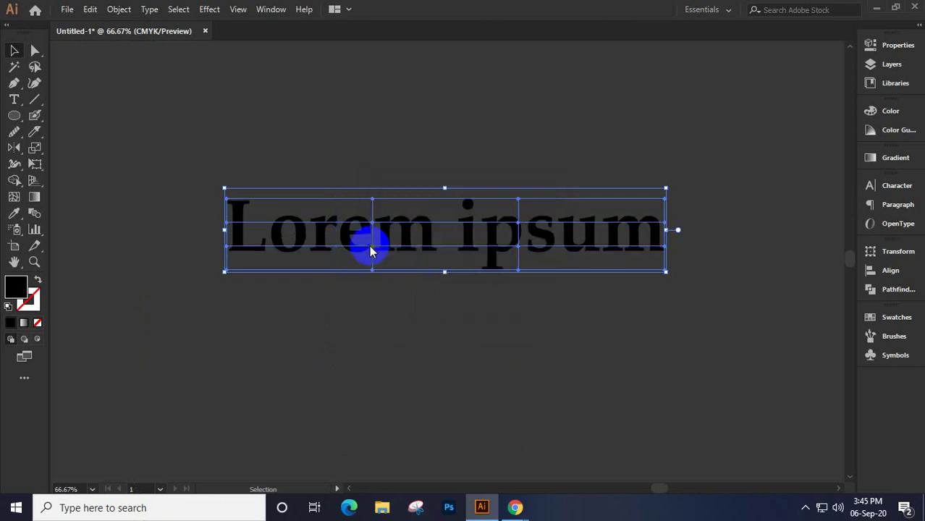
Distort the text by pulling the envelope's upper-left mesh patch up and left, and try dragging the upper-middle patch up and right
click(29, 52)
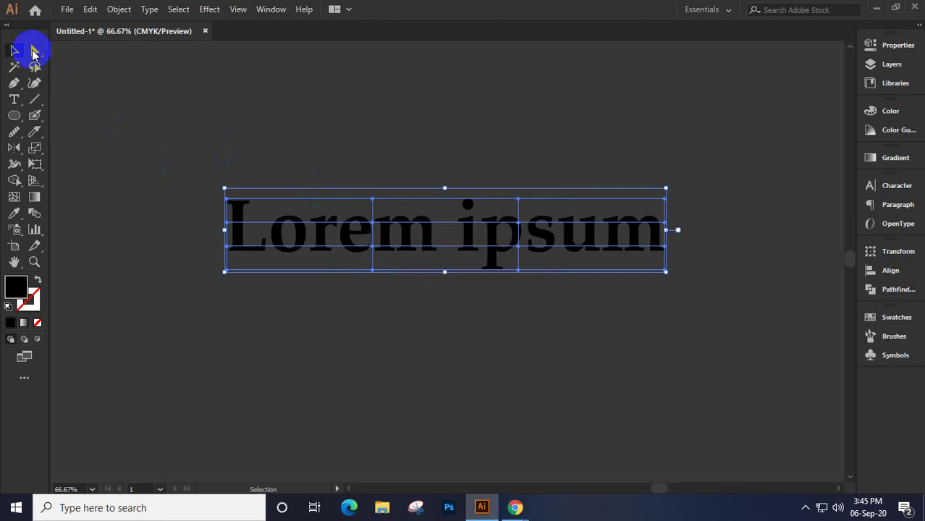
click(373, 200)
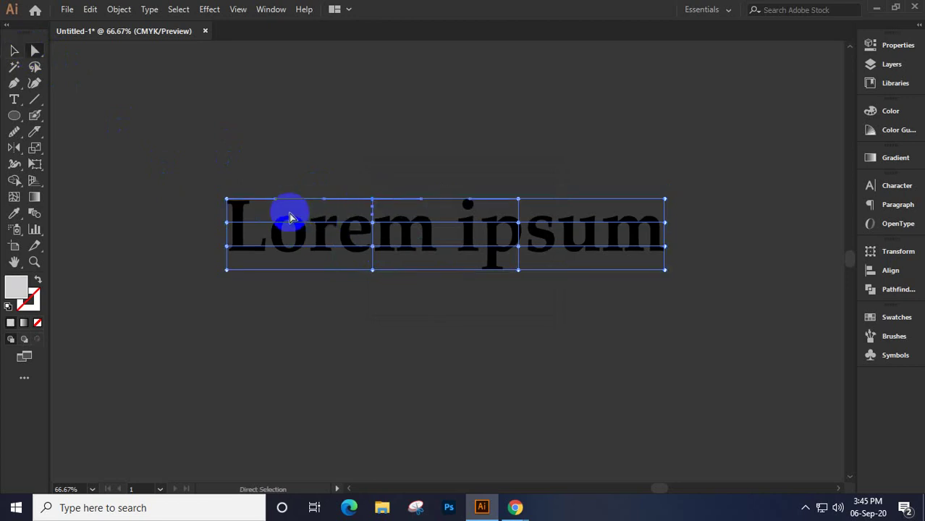
drag(293, 217, 217, 200)
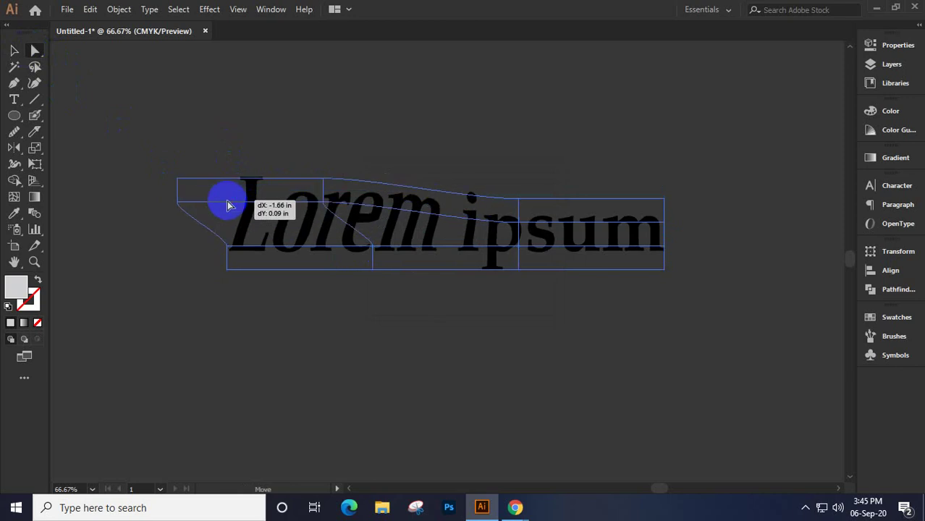
drag(389, 214, 427, 188)
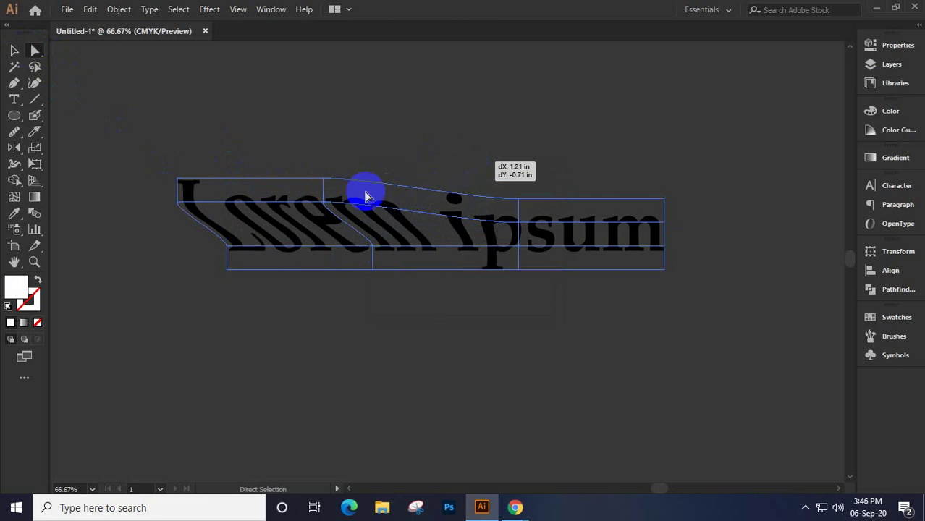
Reshape the text envelope by moving the upper-middle mesh point up and right, the inner point right and the lower-middle patch down and left
drag(323, 179, 354, 168)
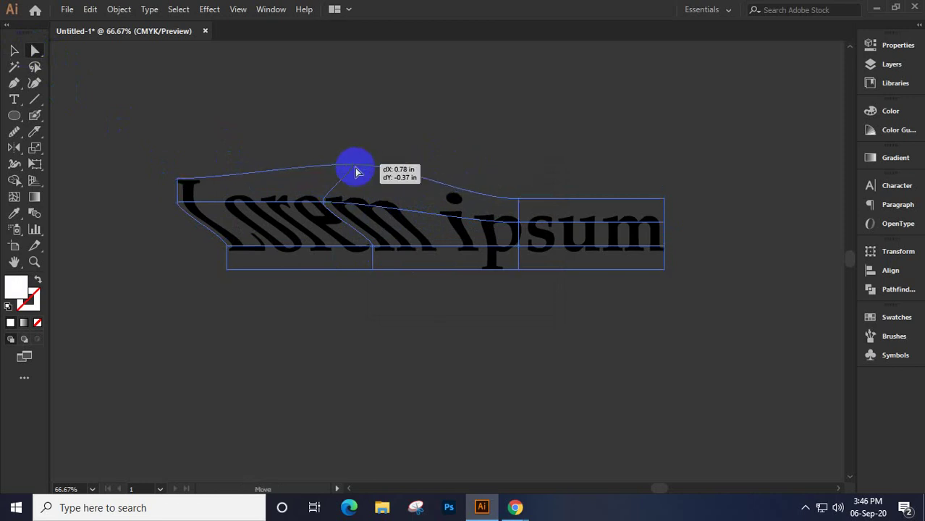
drag(327, 208, 381, 212)
drag(374, 251, 354, 266)
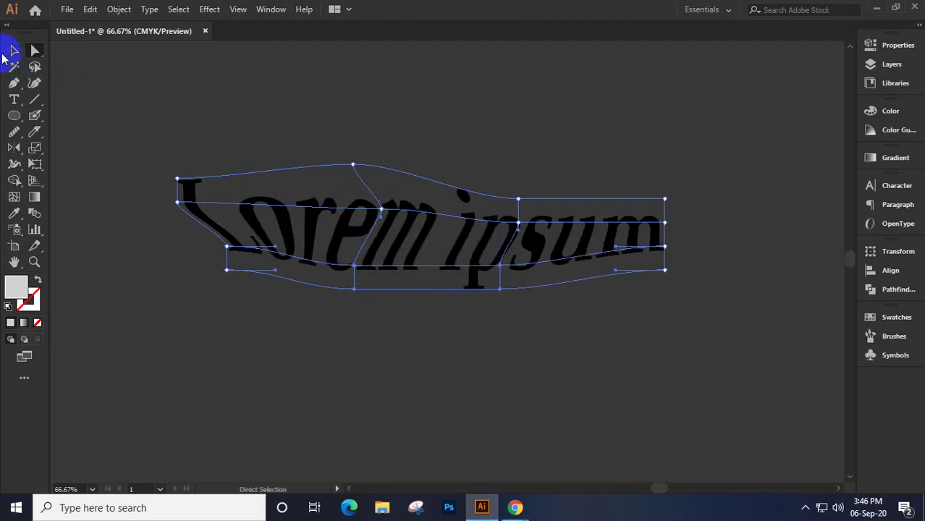
click(12, 51)
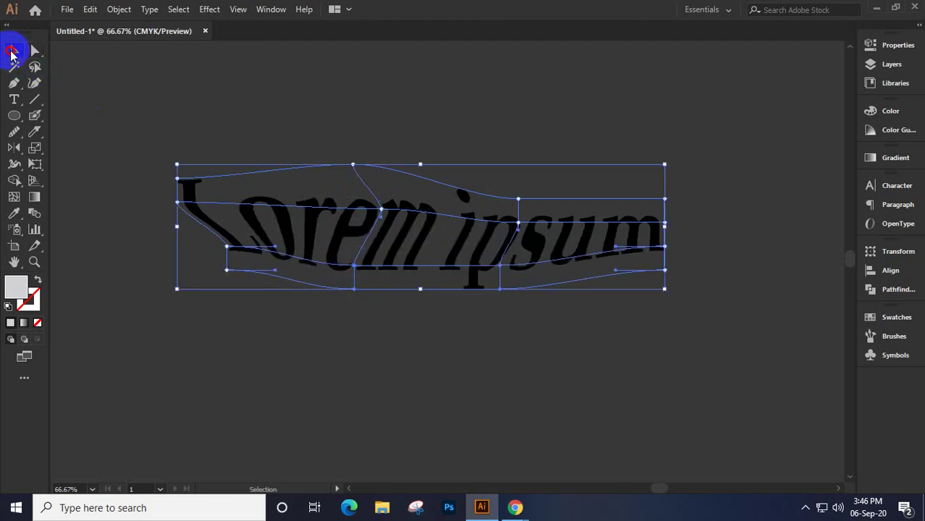
click(144, 82)
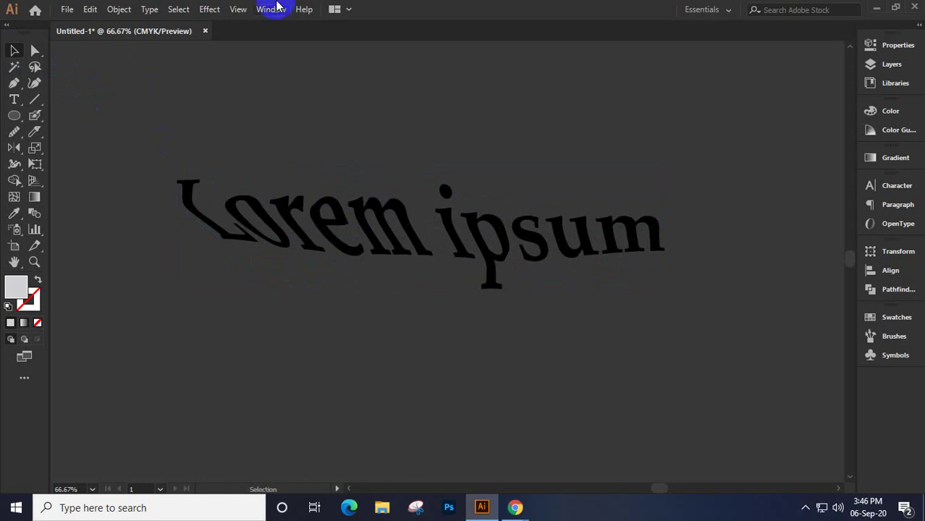
Delete the distorted Lorem ipsum text and draw a light grey circle in the middle of the empty canvas
drag(190, 149, 456, 349)
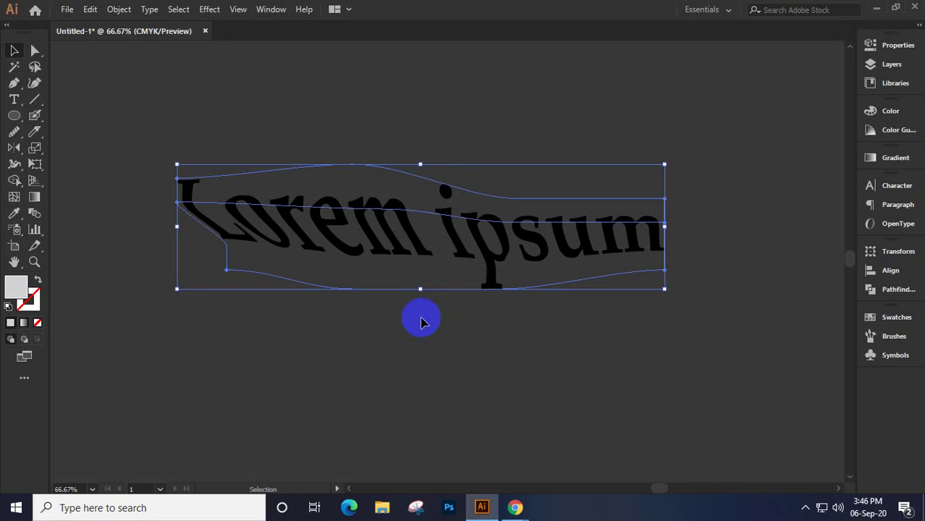
key(Delete)
click(13, 116)
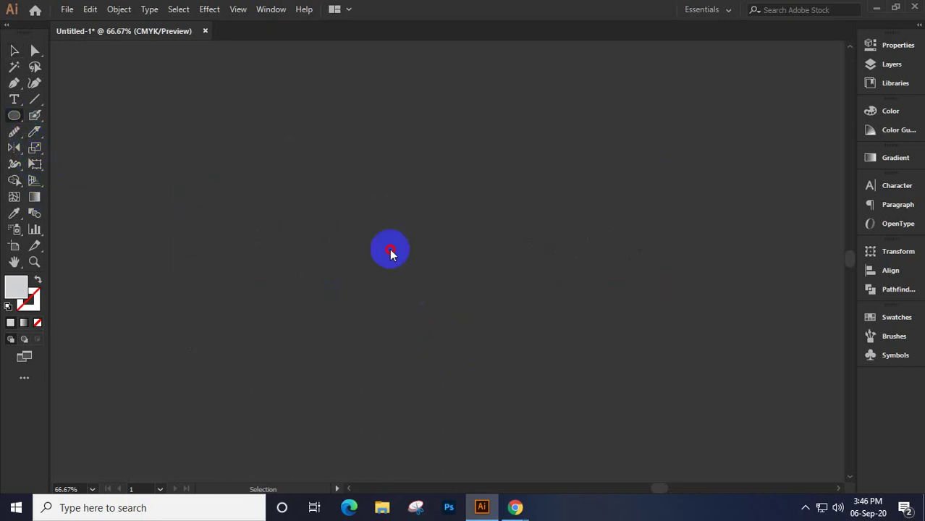
drag(388, 244, 484, 351)
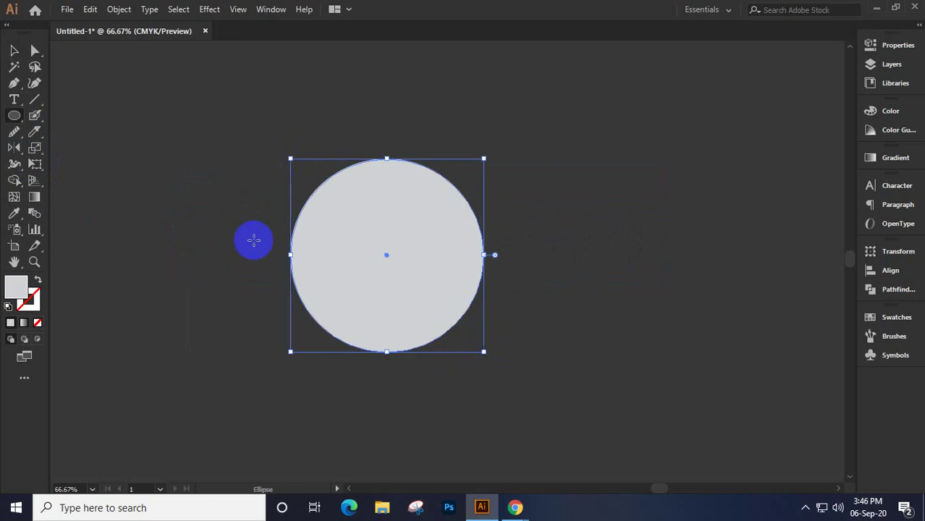
Open the Shear options for the circle with the reference point on its bottom anchor, keeping the circle in view
click(35, 147)
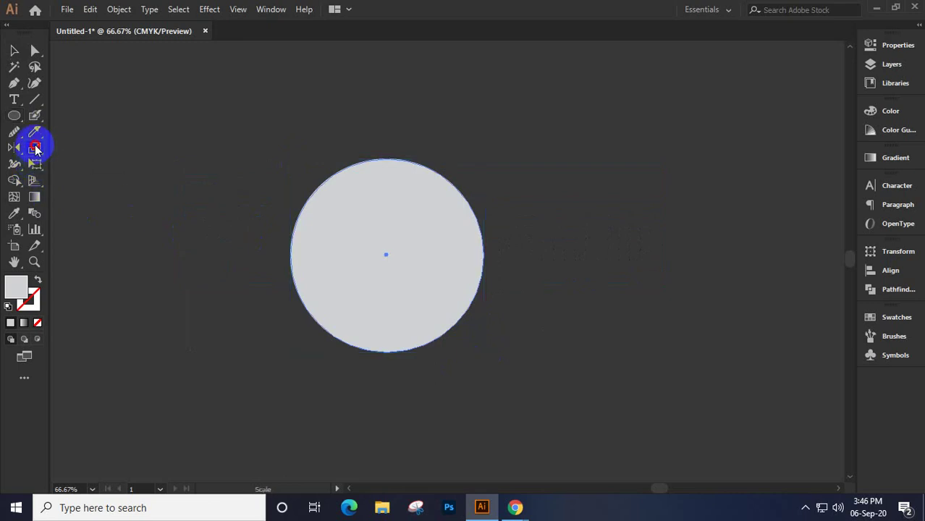
click(95, 165)
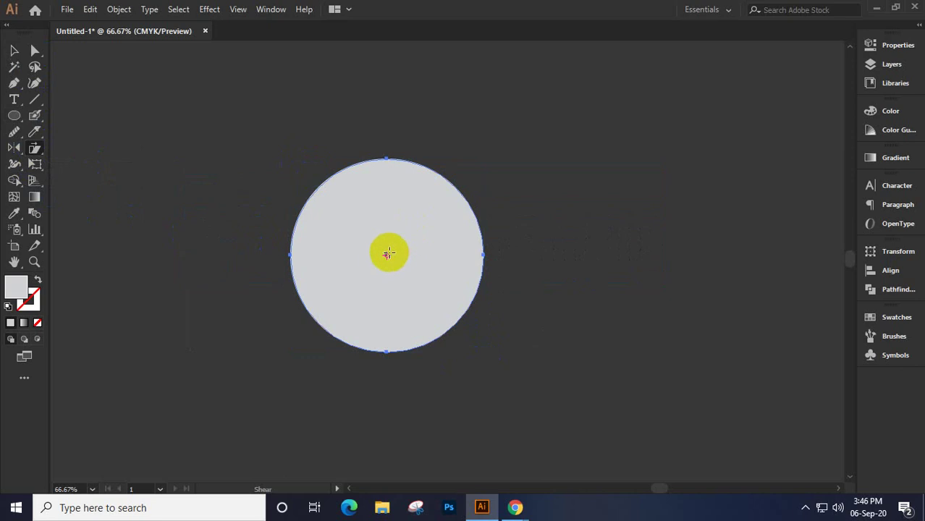
drag(385, 254, 391, 351)
alt+click(387, 354)
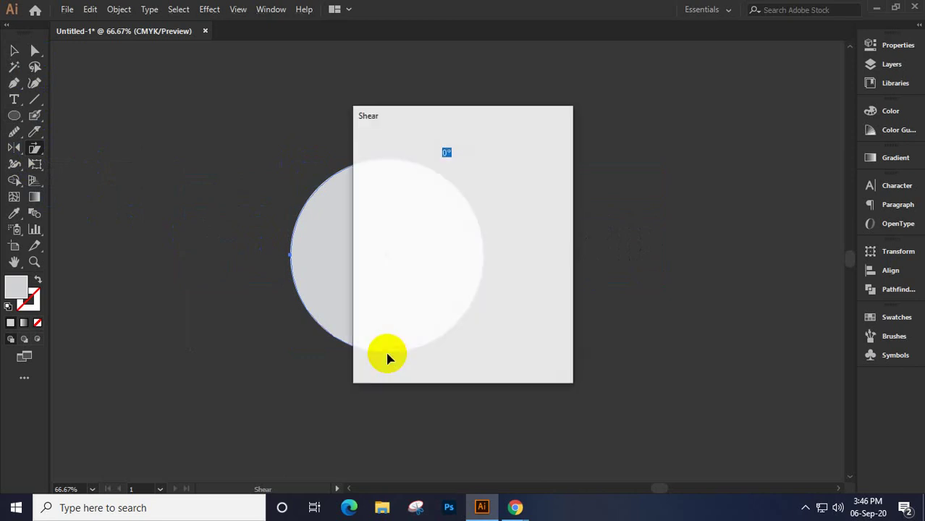
drag(454, 120, 689, 122)
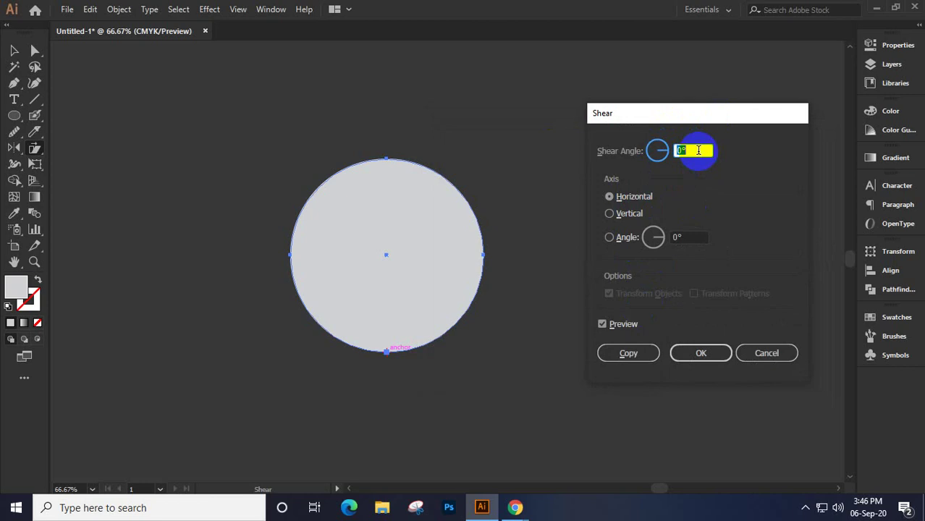
Set the shear angle to 20° along the horizontal axis and compare the circle with the preview on and off
click(624, 323)
click(625, 323)
click(624, 324)
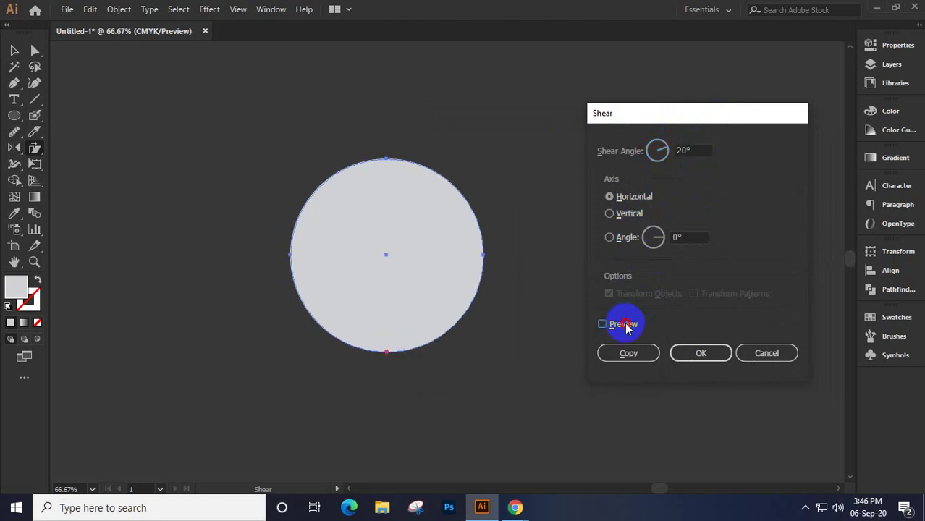
click(624, 324)
click(625, 323)
click(624, 324)
click(625, 323)
Switch the shear axis to vertical and compare the sheared and original circle using the preview
click(635, 215)
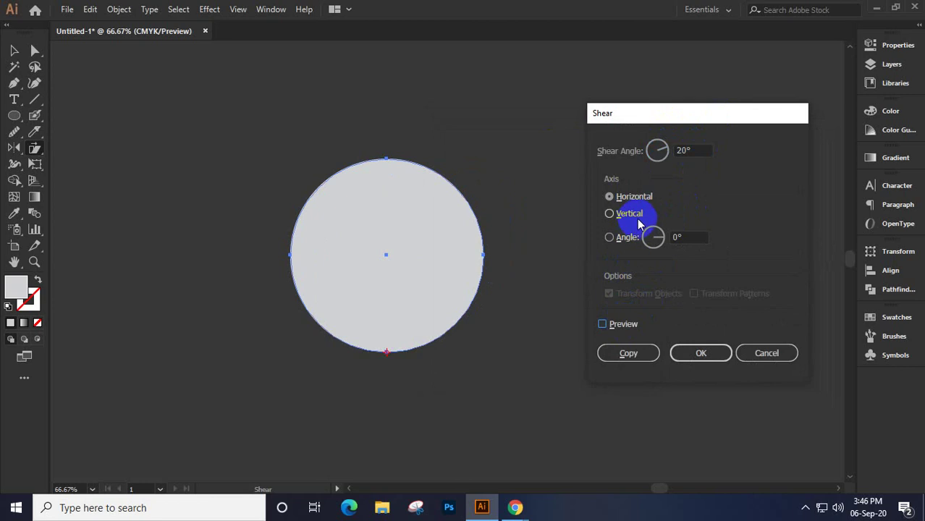
click(616, 325)
click(617, 323)
click(618, 323)
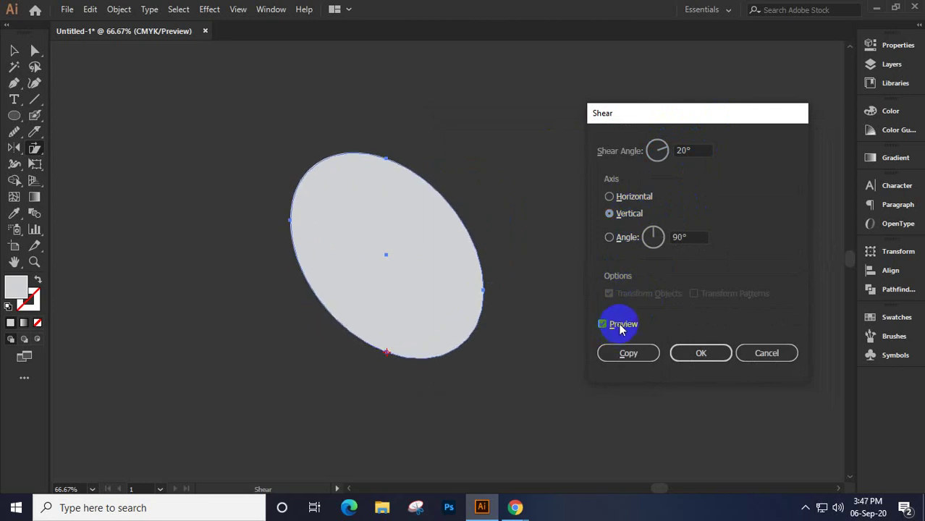
click(617, 323)
click(618, 322)
Try different axis angles and shear angles on the circle, then restore a 90° axis and a 20° shear angle
double_click(681, 241)
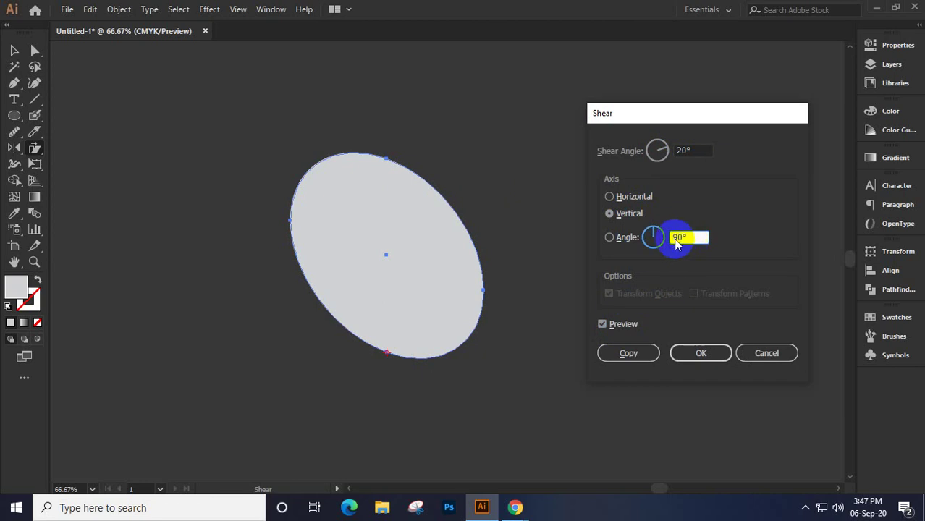
text(0)
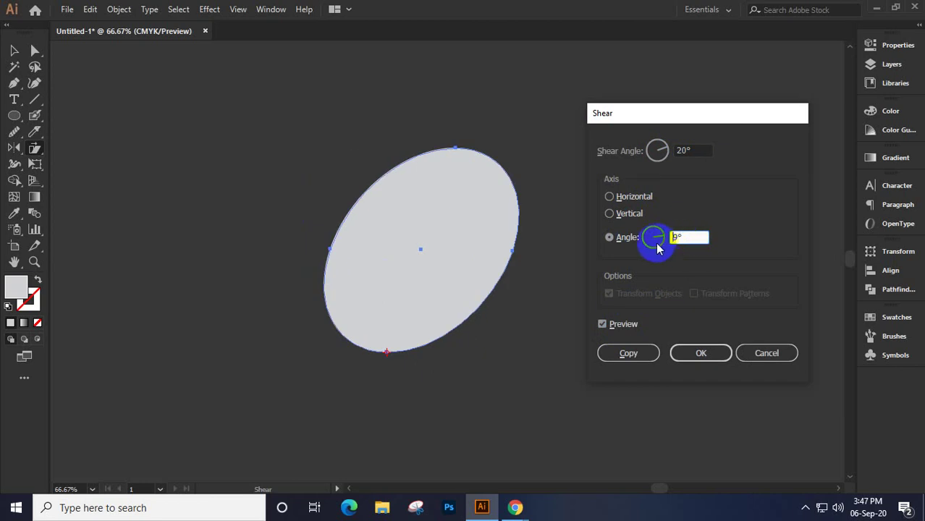
click(652, 243)
click(649, 241)
click(652, 233)
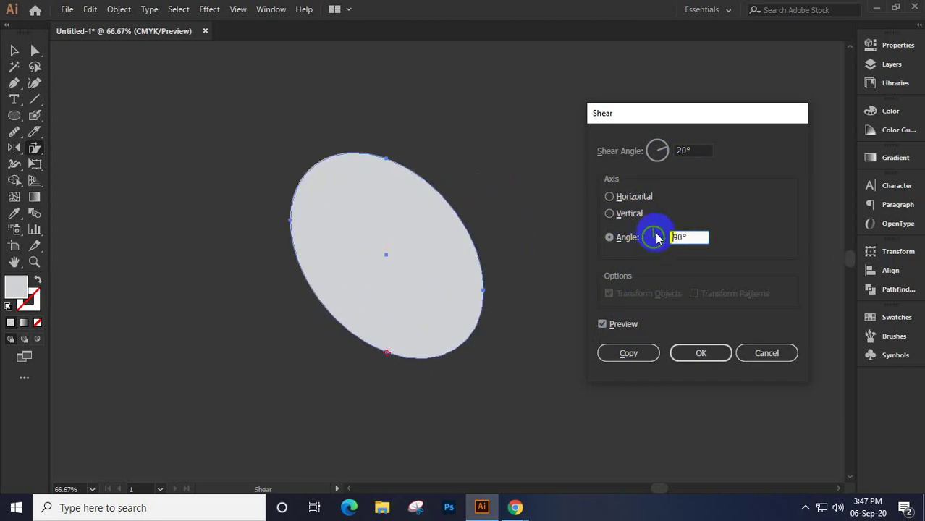
click(660, 158)
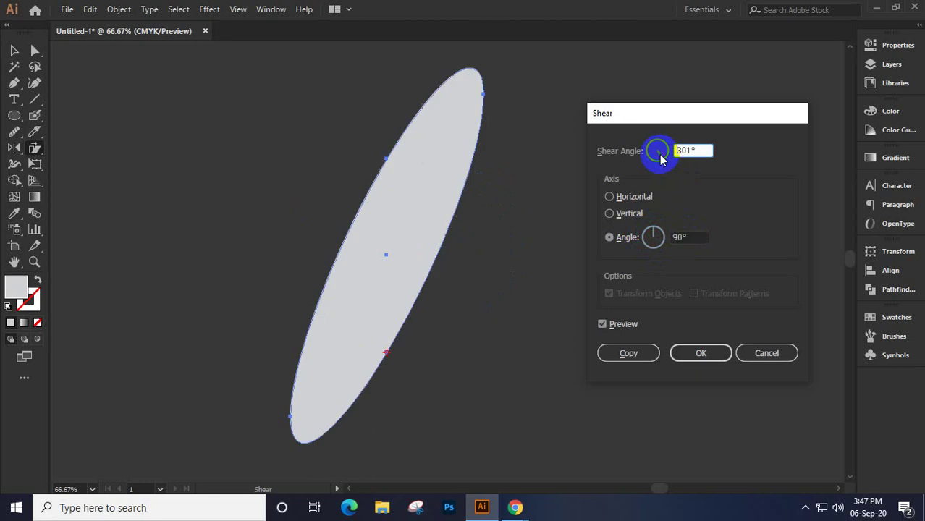
click(666, 152)
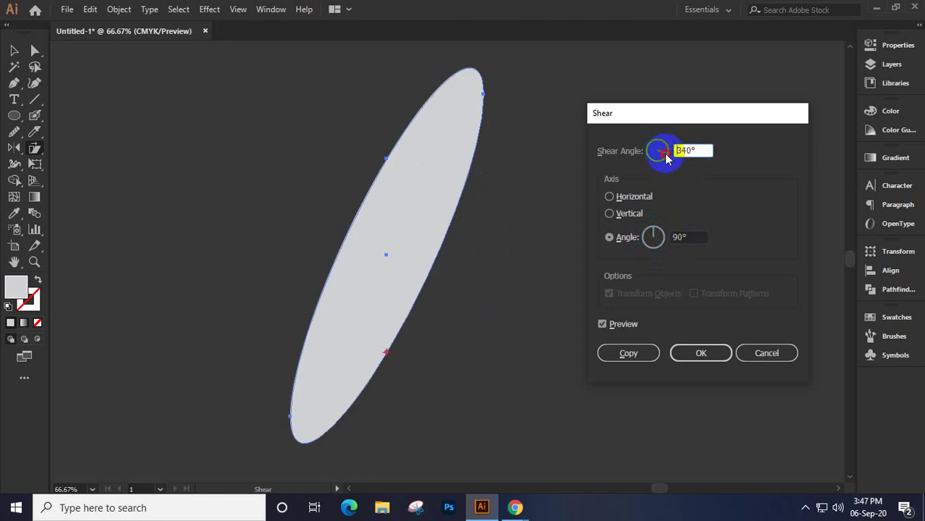
click(660, 150)
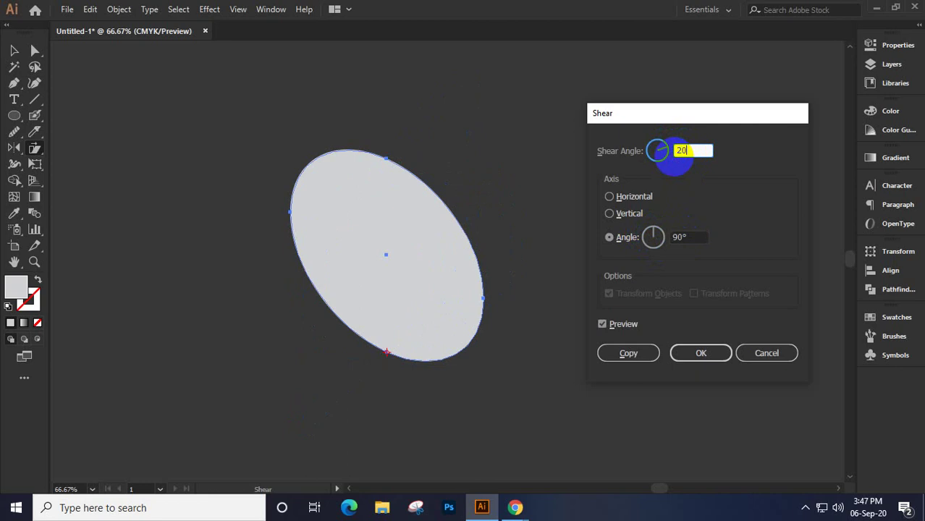
Compare the preview once more and create a sheared copy of the circle at 20° along the 90° axis
click(630, 324)
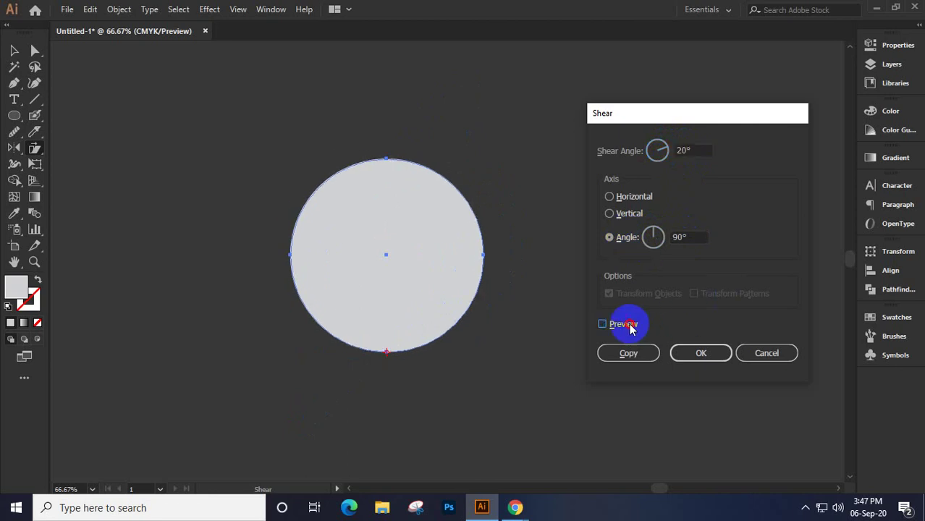
click(629, 324)
click(628, 353)
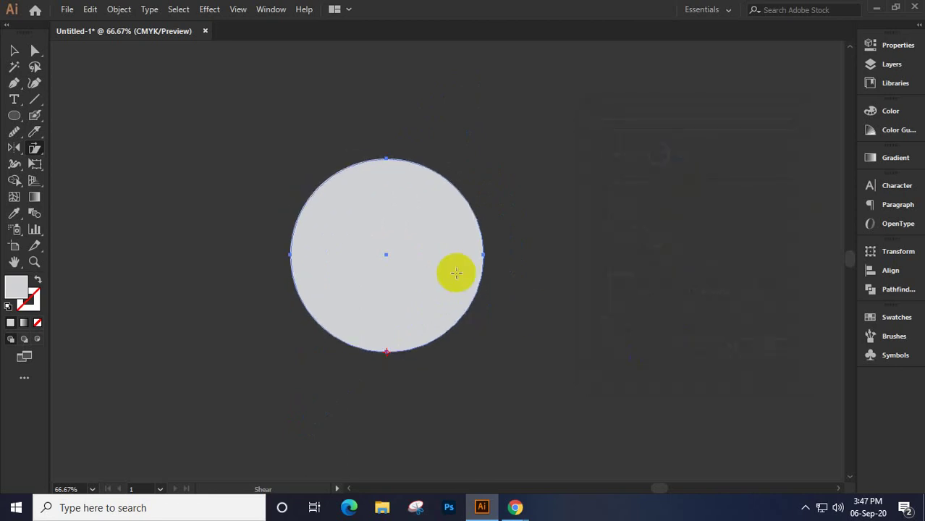
key(v)
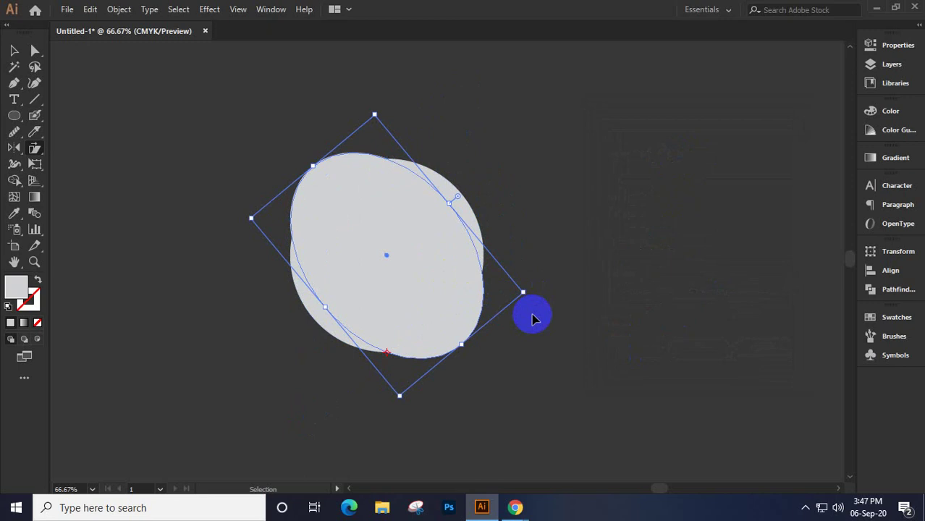
Repeat the shear-copy transformation several times to build a fan of ellipses, and undo the last copy
key(ctrl+d)
key(ctrl+d)
key(ctrl+d)
key(ctrl+d)
key(ctrl+d)
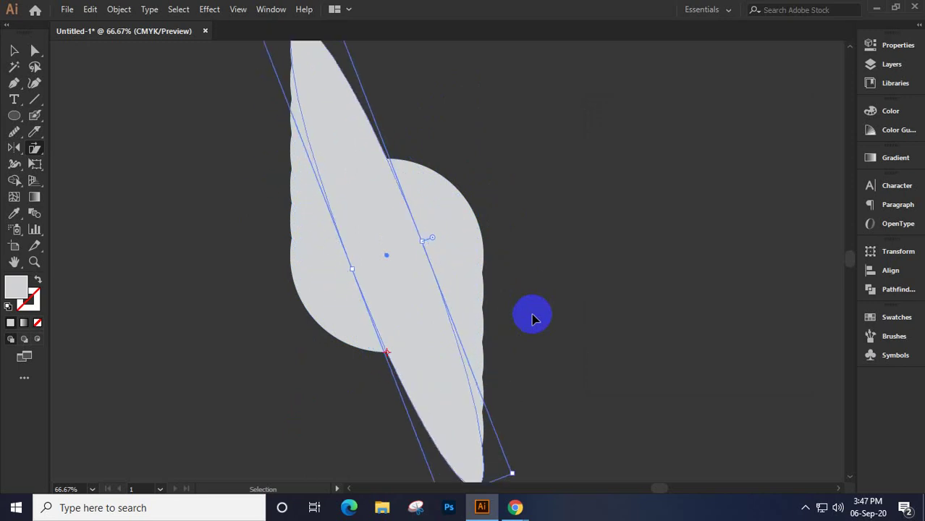
key(ctrl+z)
Select the circle and all its sheared copies, give them a black stroke, and deselect them
click(13, 49)
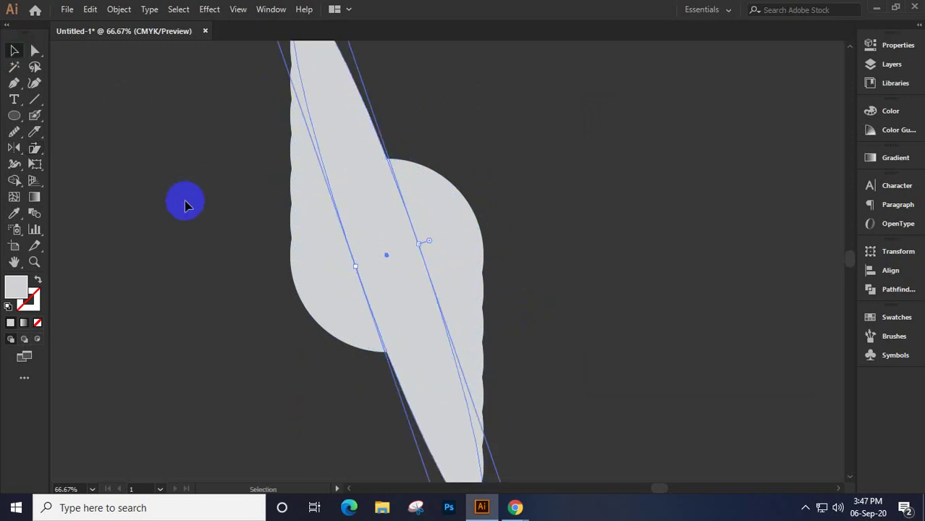
mouse_move(184, 205)
mouse_down()
mouse_move(576, 361)
mouse_move(363, 365)
mouse_up()
click(34, 304)
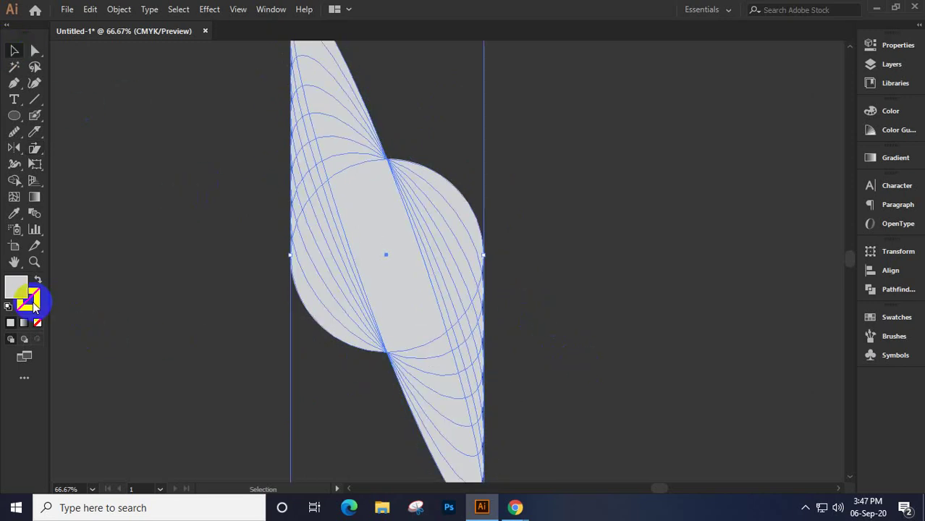
click(719, 196)
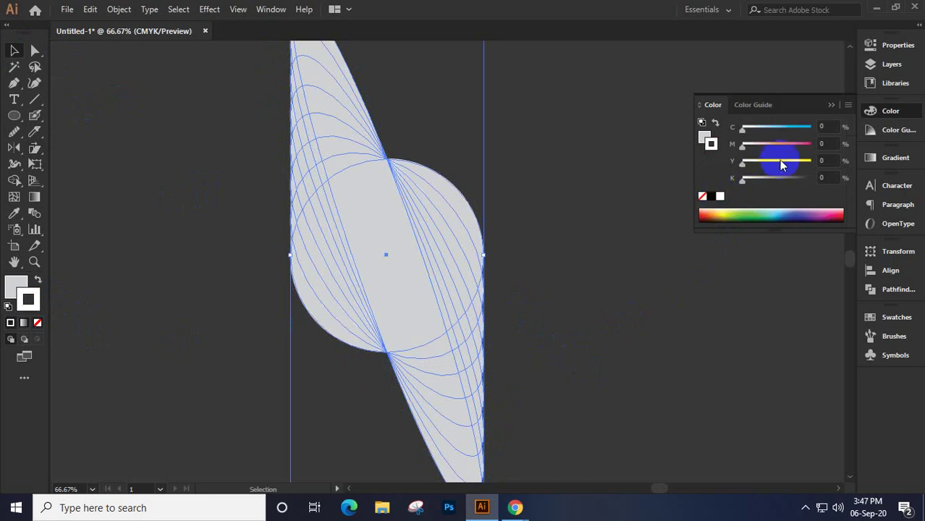
key(x)
click(710, 196)
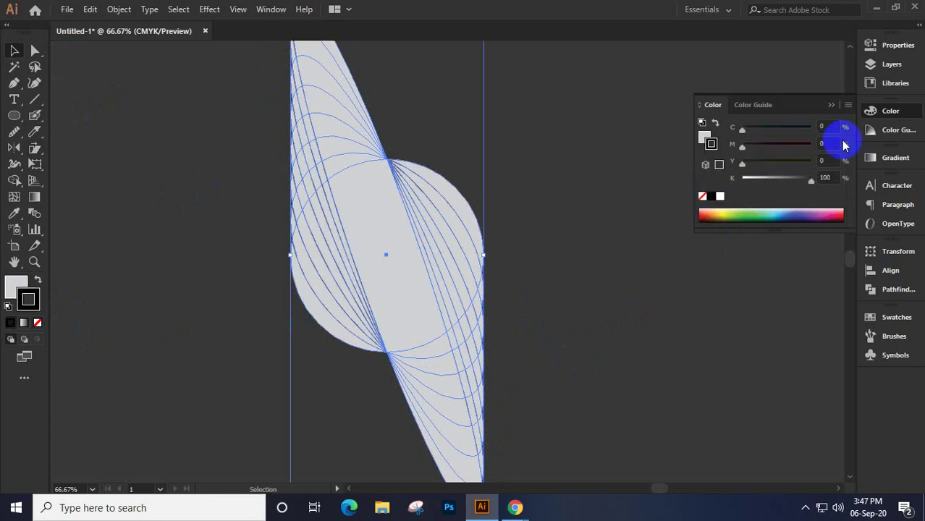
click(831, 107)
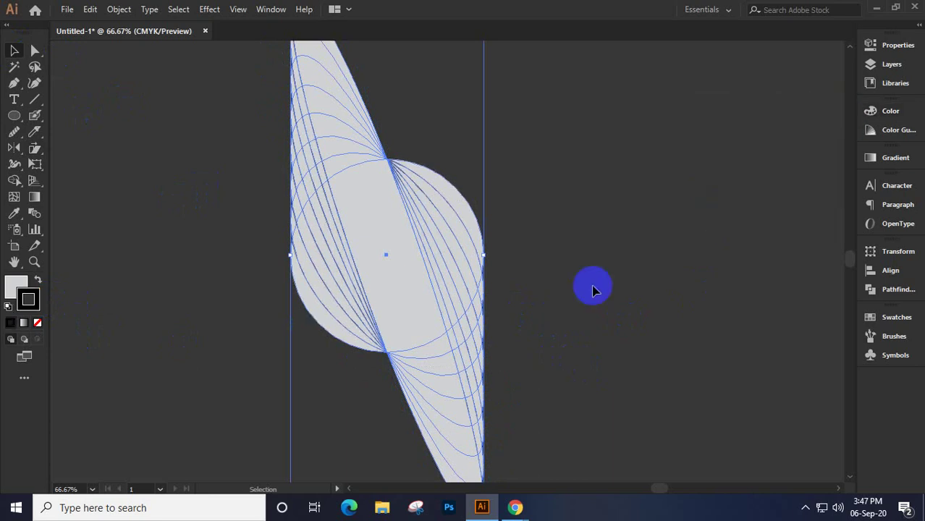
click(595, 289)
Select the whole fan of outlined ellipses and scale it down proportionally to less than half its size
scroll(595, 290, down, 1)
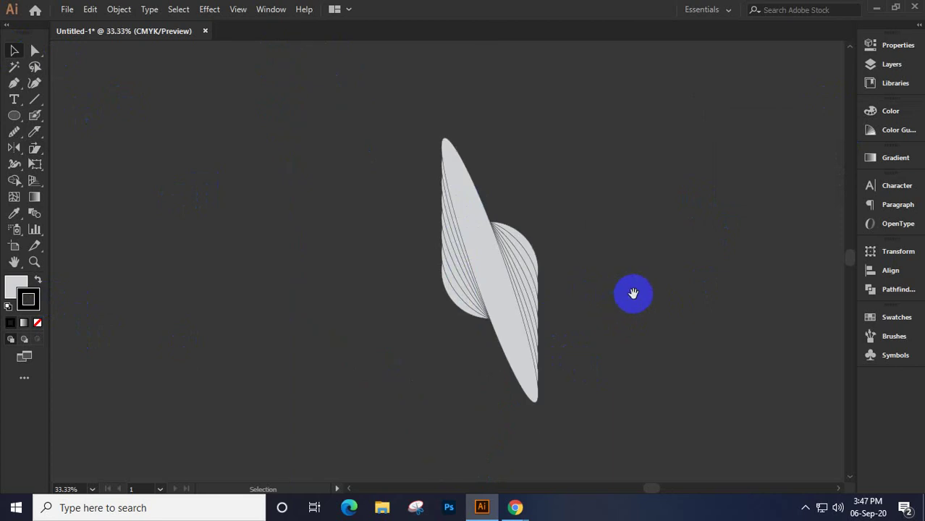
drag(631, 293, 558, 300)
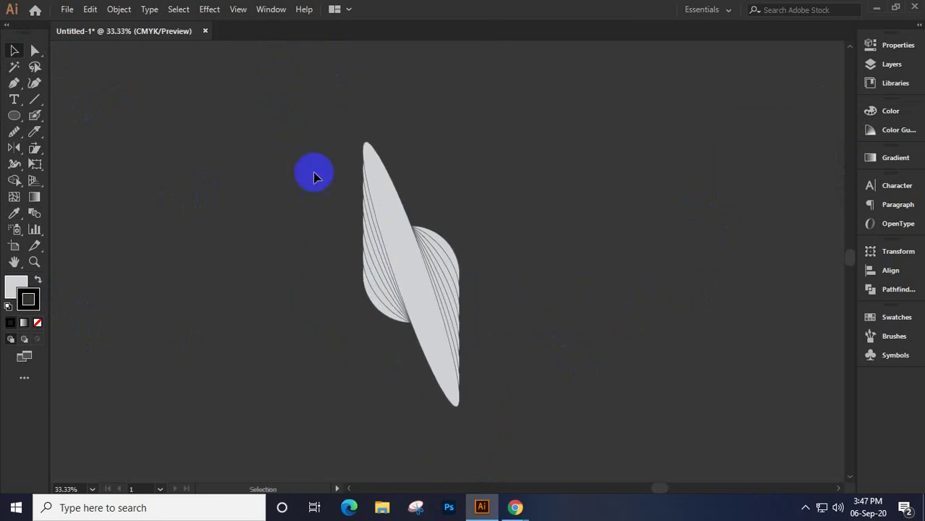
drag(312, 150, 515, 443)
drag(486, 269, 487, 243)
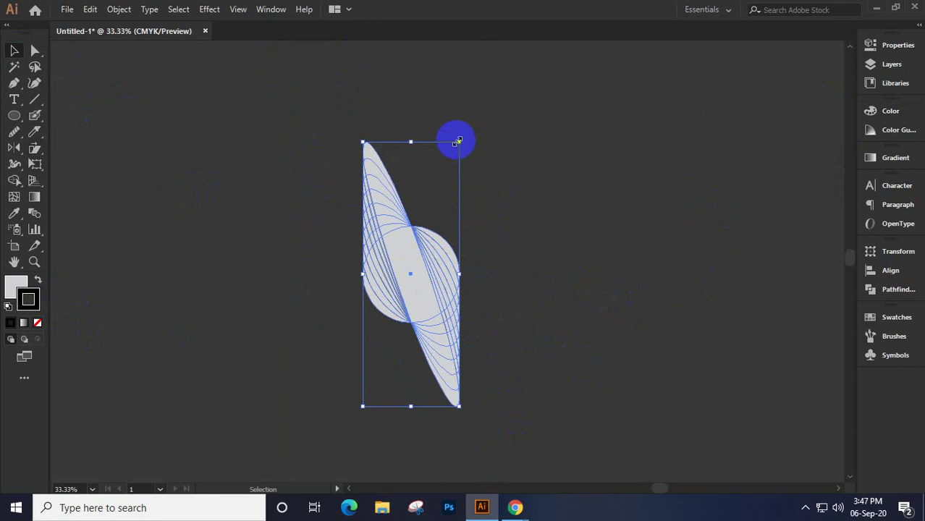
drag(457, 141, 418, 264)
Rotate the selected ellipse fan 90° clockwise so that it lies horizontally
scroll(418, 264, up, 4)
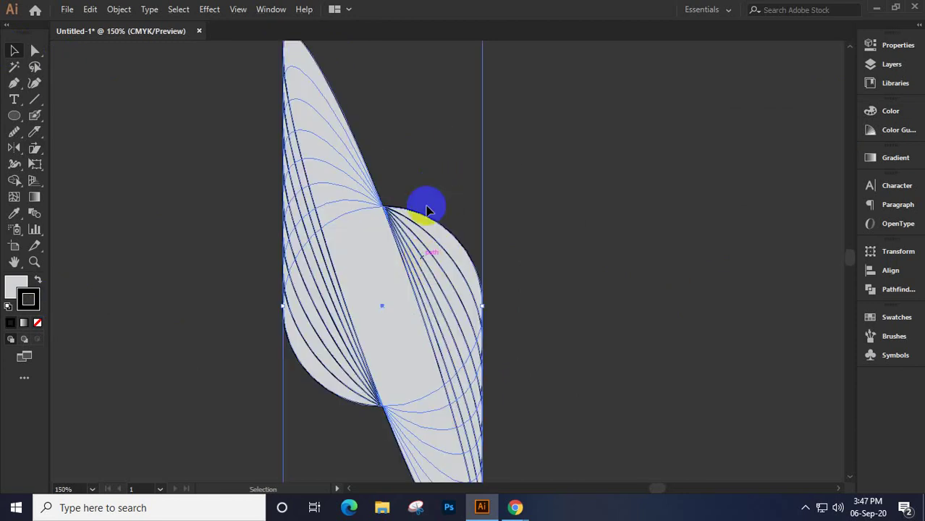
scroll(446, 213, down, 1)
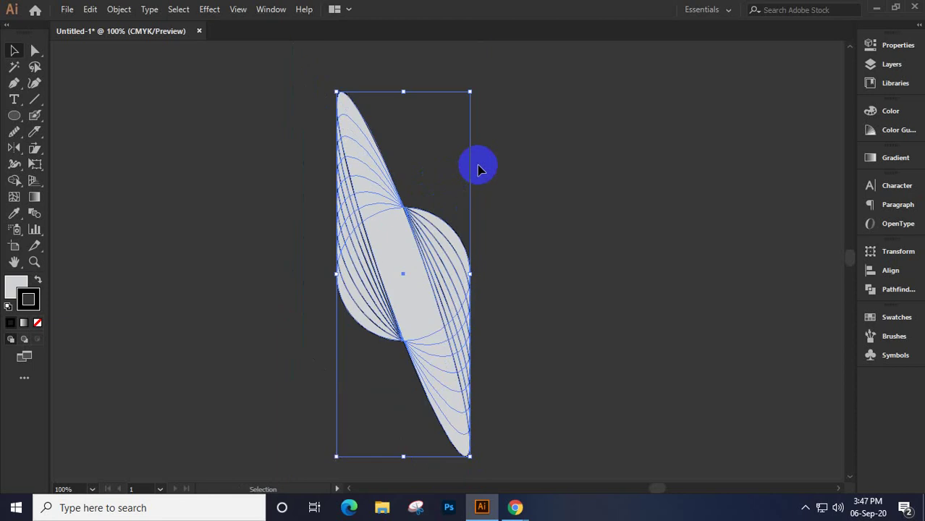
drag(472, 86, 564, 309)
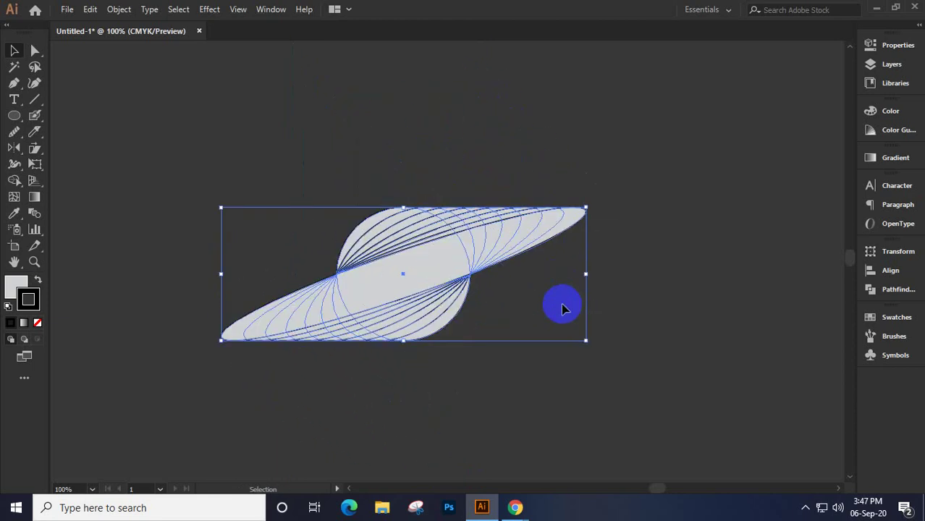
Try moving one ellipse out of the fan onto the empty area beside it, and undo the move
click(660, 228)
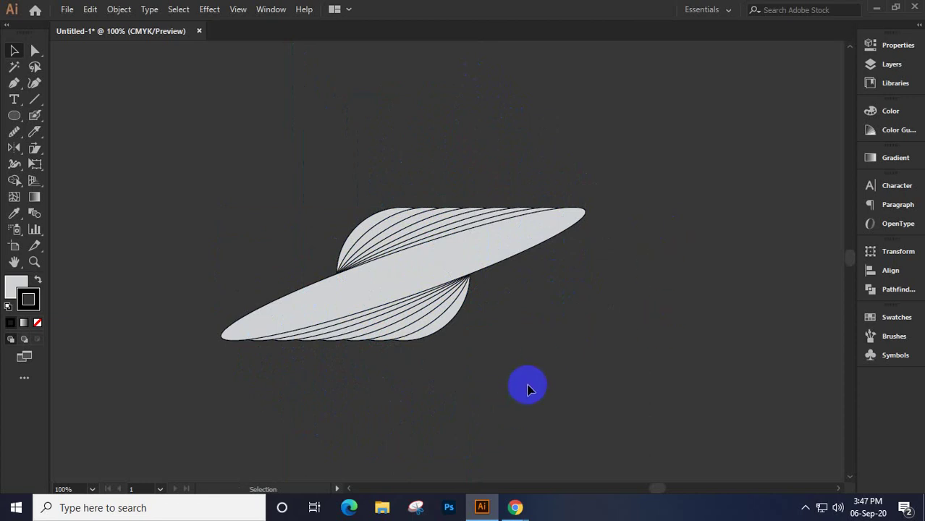
click(448, 316)
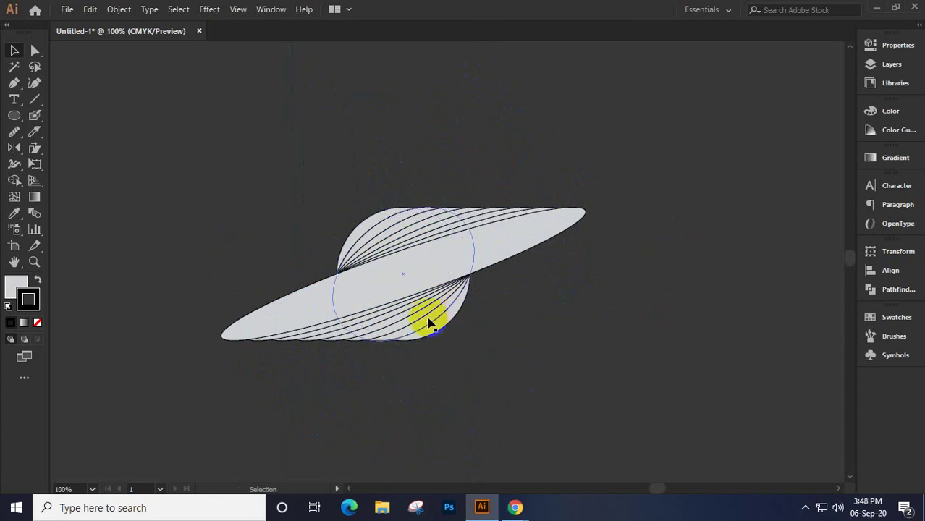
drag(427, 320, 675, 348)
key(a)
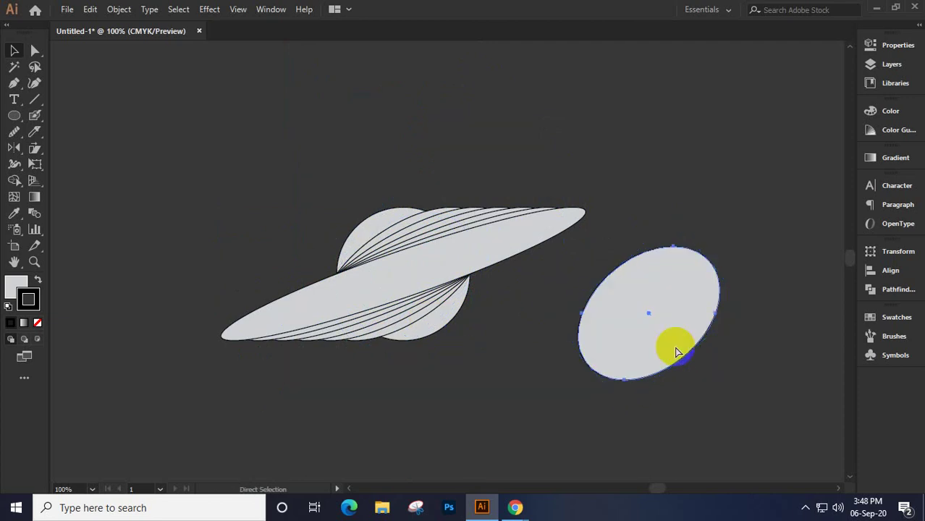
key(ctrl+z)
Select the entire fan of ellipses and delete it
key(v)
drag(288, 121, 636, 416)
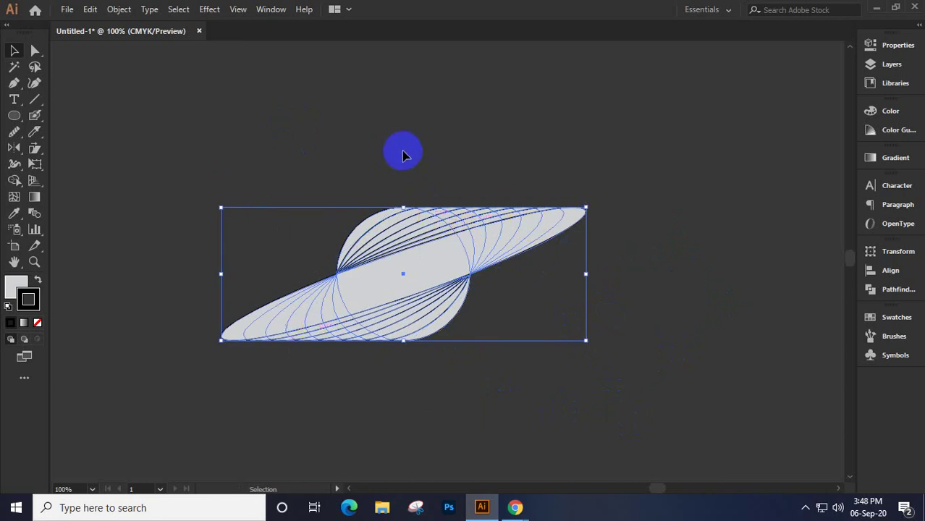
key(Delete)
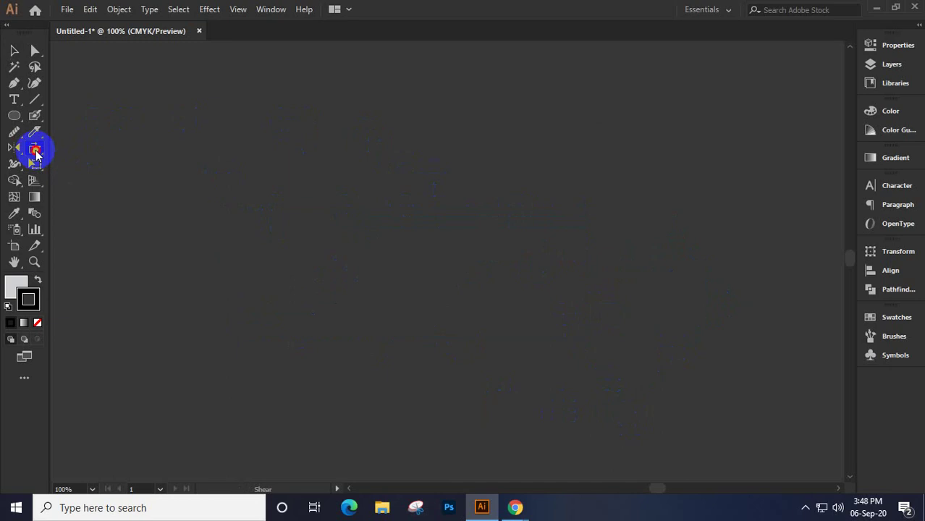
Draw a circle with the Ellipse tool in the upper middle of the empty canvas
click(36, 153)
drag(48, 162, 99, 186)
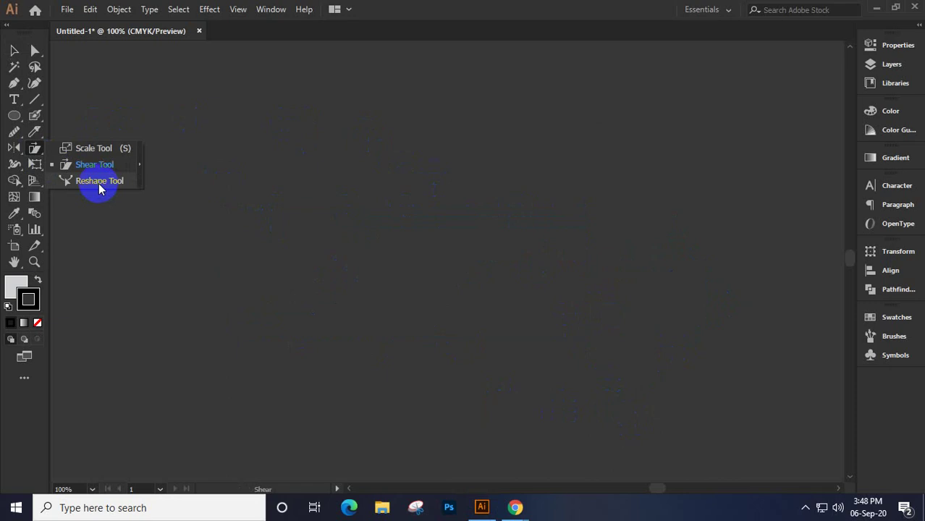
drag(99, 183, 10, 119)
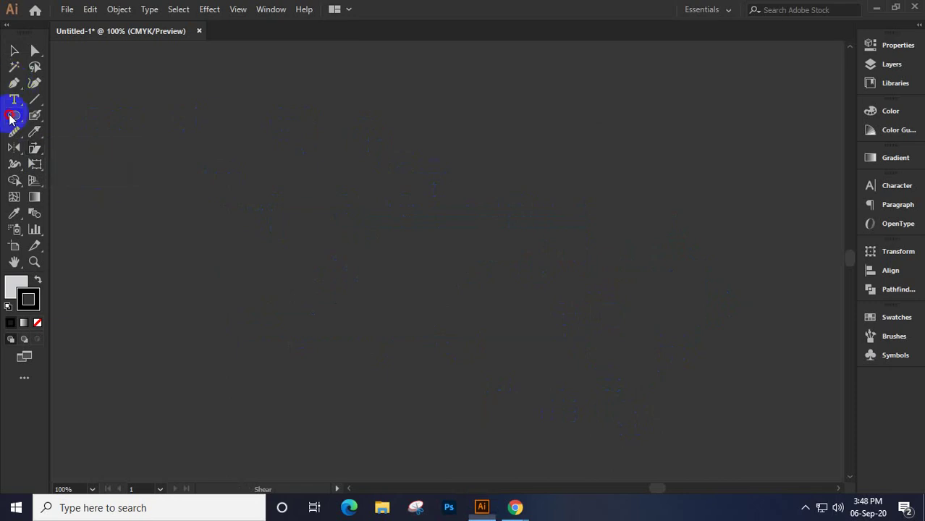
click(10, 119)
drag(287, 174, 432, 290)
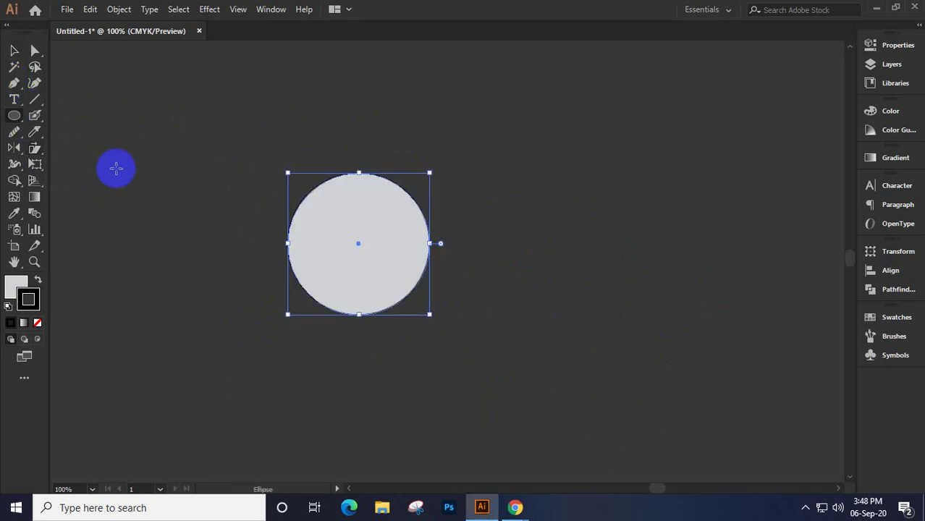
Try to reshape the circle by pulling its bottom anchor point with the Reshape tool
click(35, 150)
drag(35, 151, 99, 183)
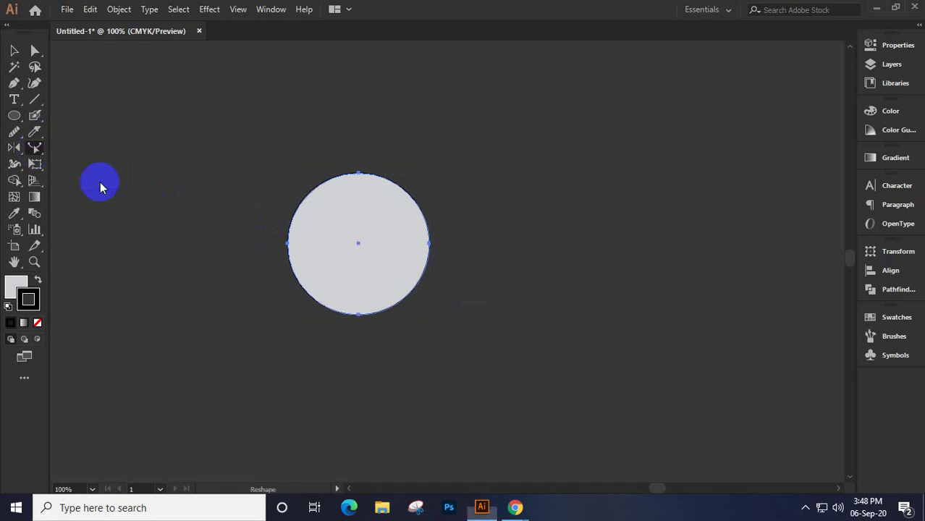
click(358, 317)
mouse_move(359, 317)
mouse_down()
mouse_move(364, 341)
mouse_move(363, 330)
mouse_up()
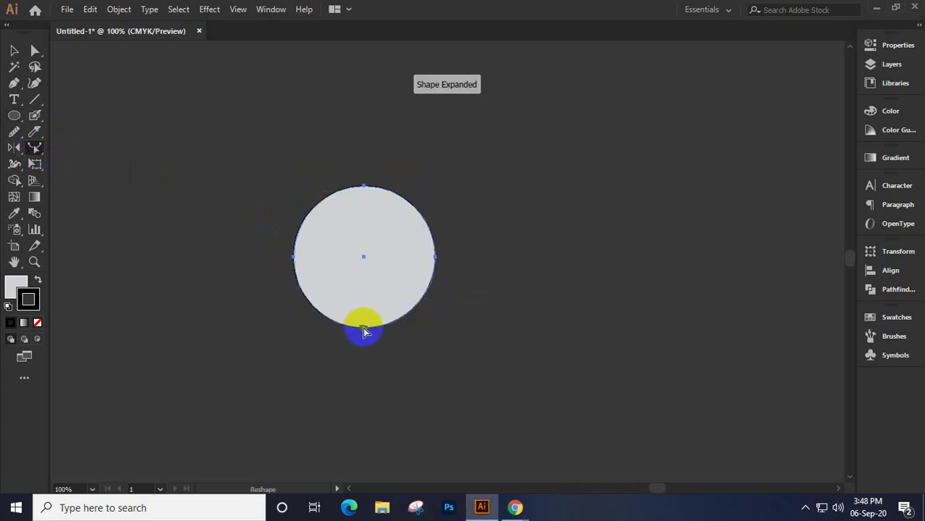
Expand the circle with both Fill and Stroke included
click(119, 10)
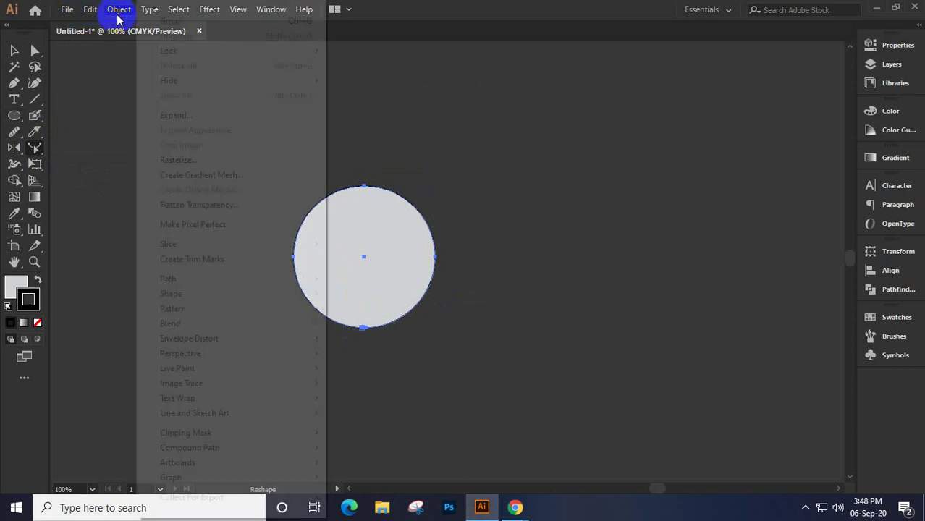
click(171, 116)
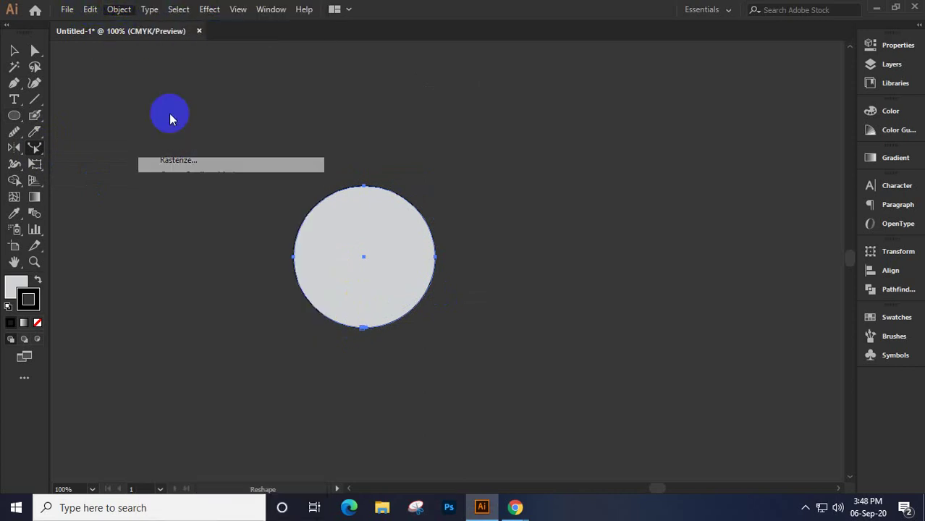
click(428, 331)
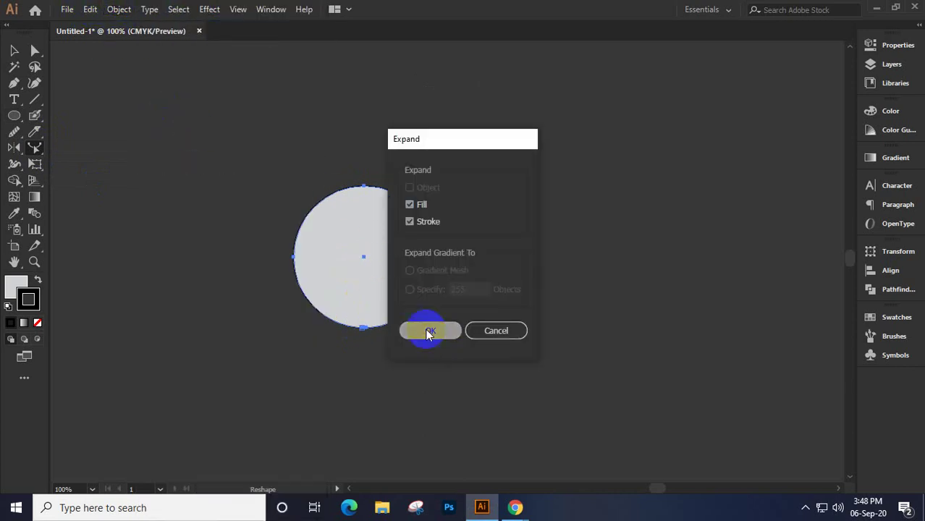
Try to reshape the expanded fill and stroke outlines by pulling their anchor points with the Reshape tool, and delete all of them
click(367, 329)
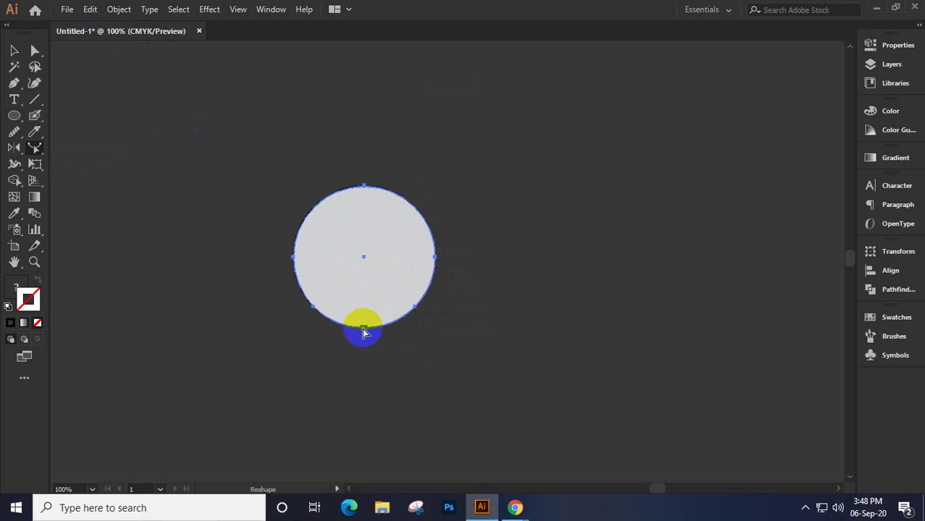
drag(364, 332, 594, 173)
drag(547, 269, 539, 306)
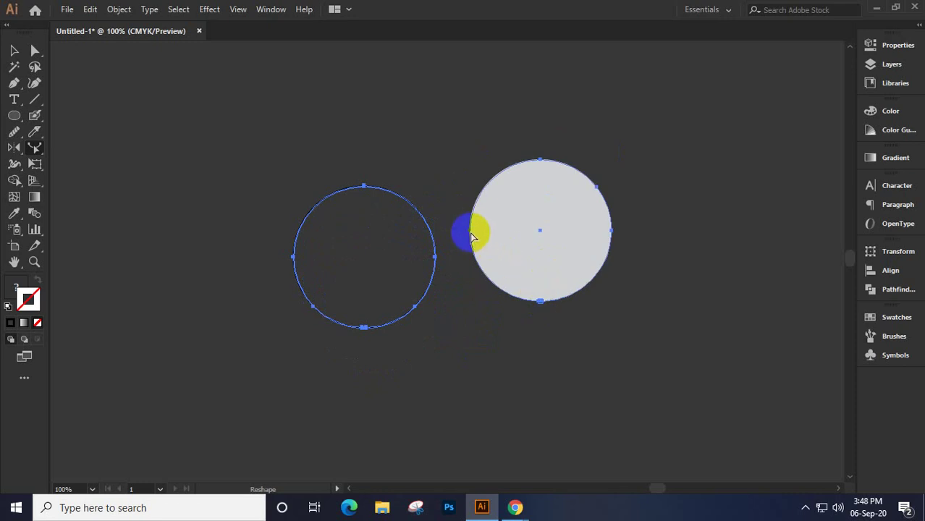
mouse_move(470, 233)
mouse_down()
mouse_move(487, 227)
mouse_move(468, 232)
mouse_up()
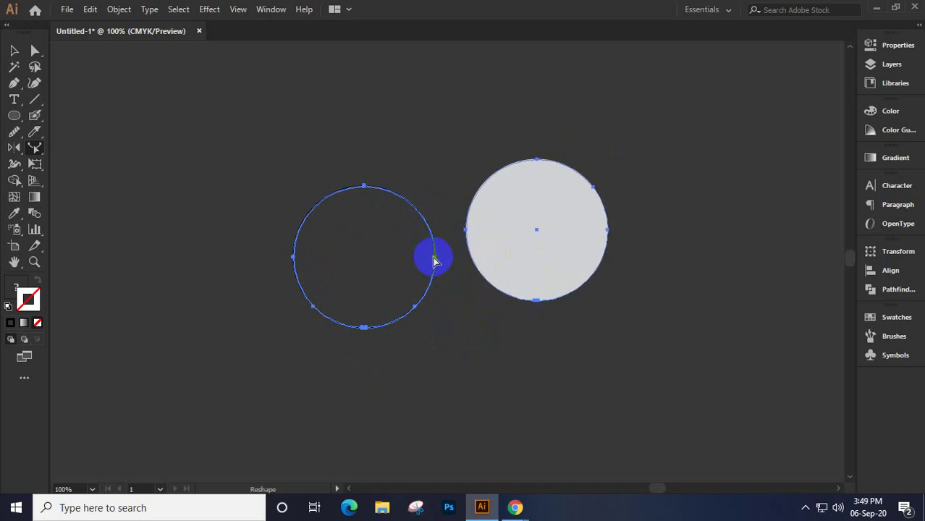
drag(438, 259, 504, 332)
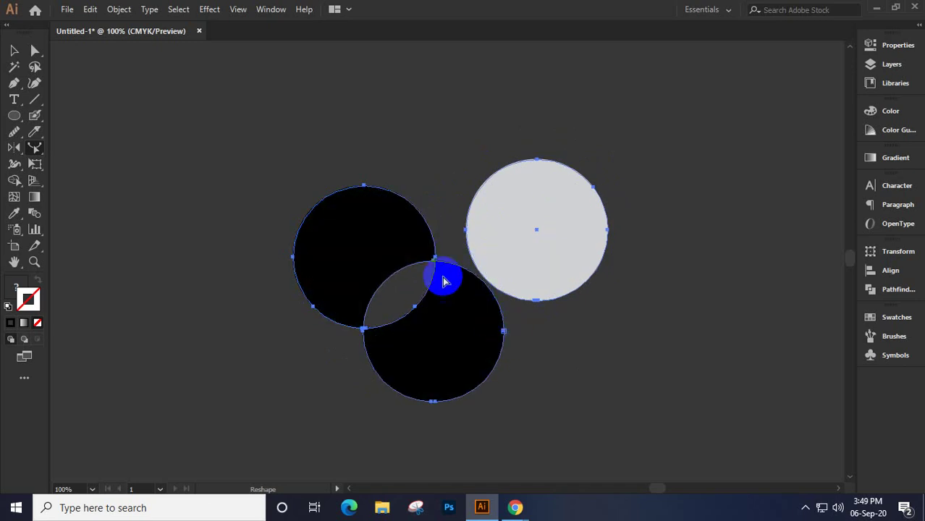
drag(430, 264, 369, 199)
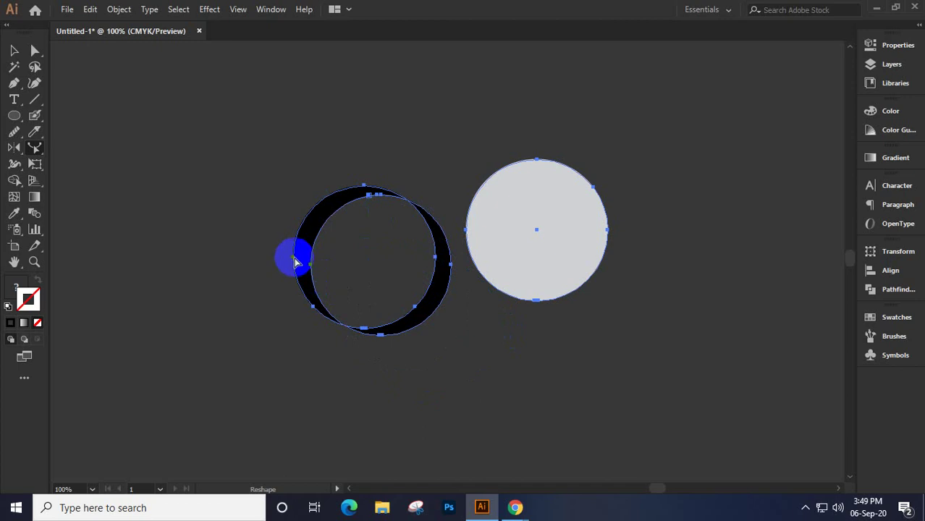
drag(294, 264, 304, 284)
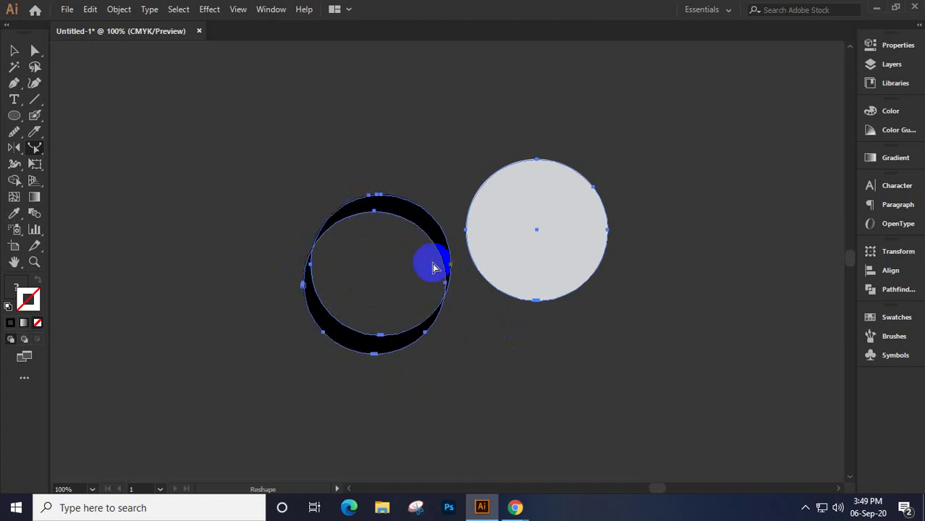
key(Delete)
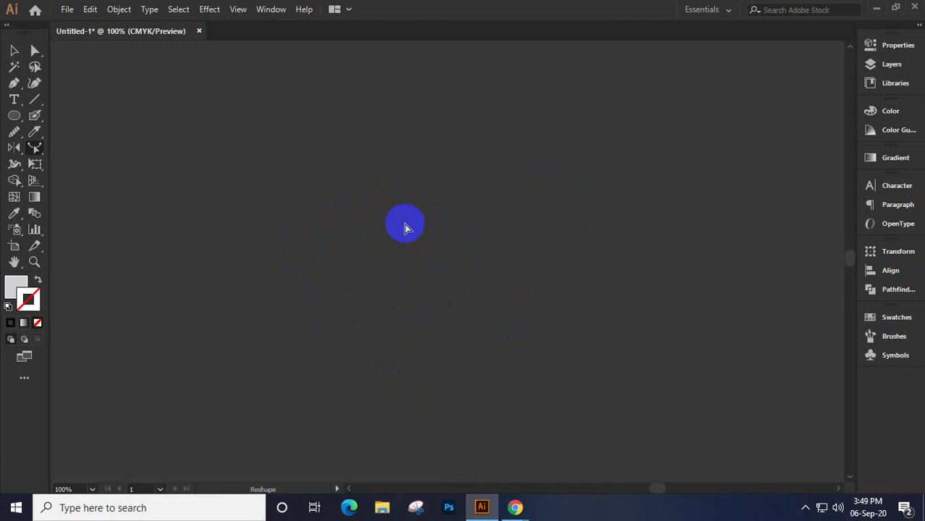
Draw a freehand wavy open path with the Pencil tool, running from the top of the canvas downward and ending in a short horizontal hook
click(34, 149)
drag(36, 154, 102, 186)
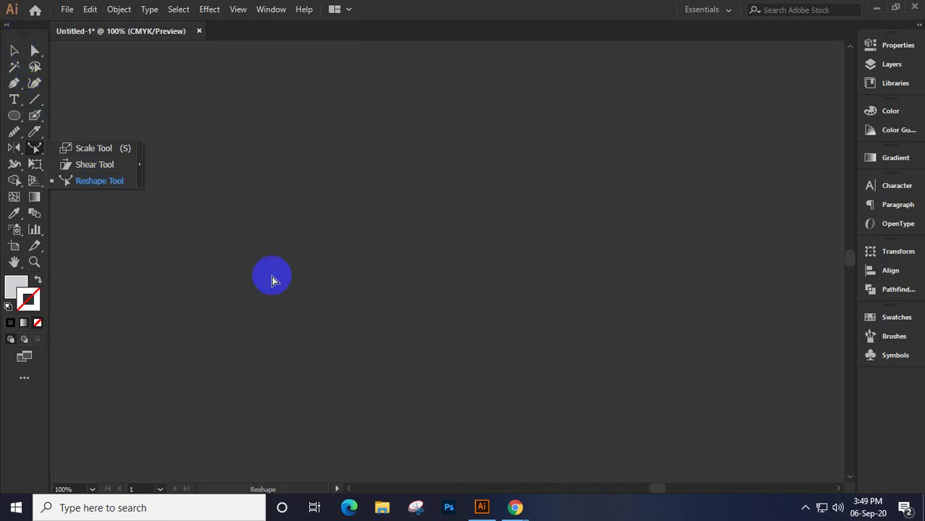
click(12, 133)
mouse_move(11, 133)
mouse_down()
mouse_move(86, 161)
mouse_move(72, 147)
mouse_up()
mouse_move(436, 88)
mouse_down()
mouse_move(502, 170)
mouse_move(439, 396)
mouse_up()
drag(369, 380, 366, 377)
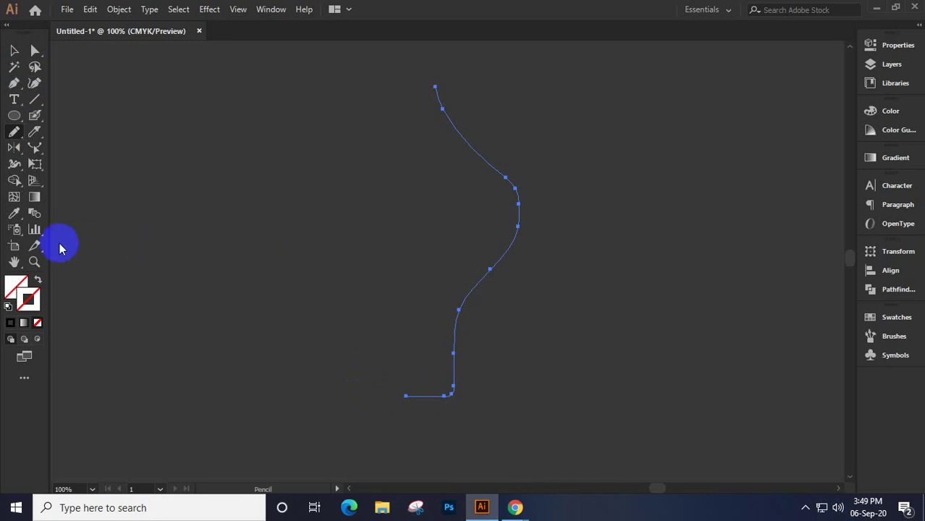
Set the stroke color of the wavy path to white
click(24, 322)
double_click(27, 300)
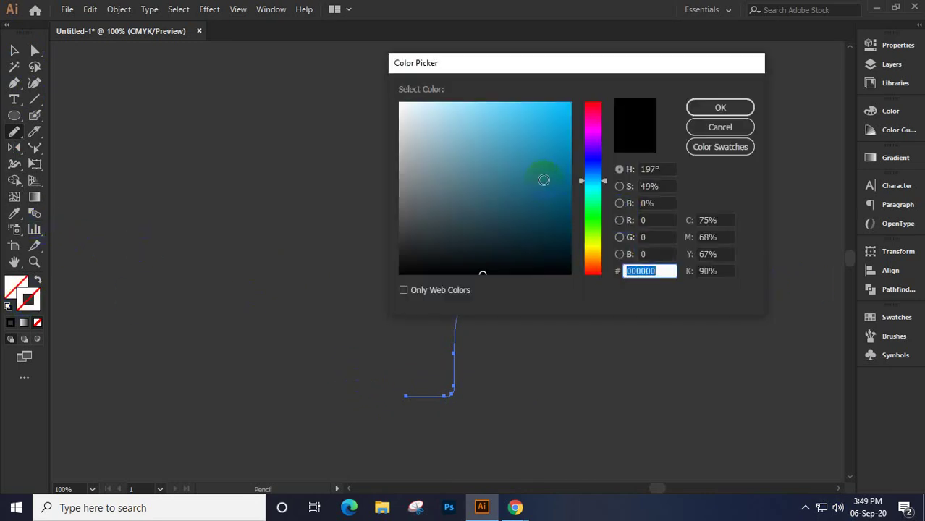
drag(542, 178, 399, 103)
click(713, 107)
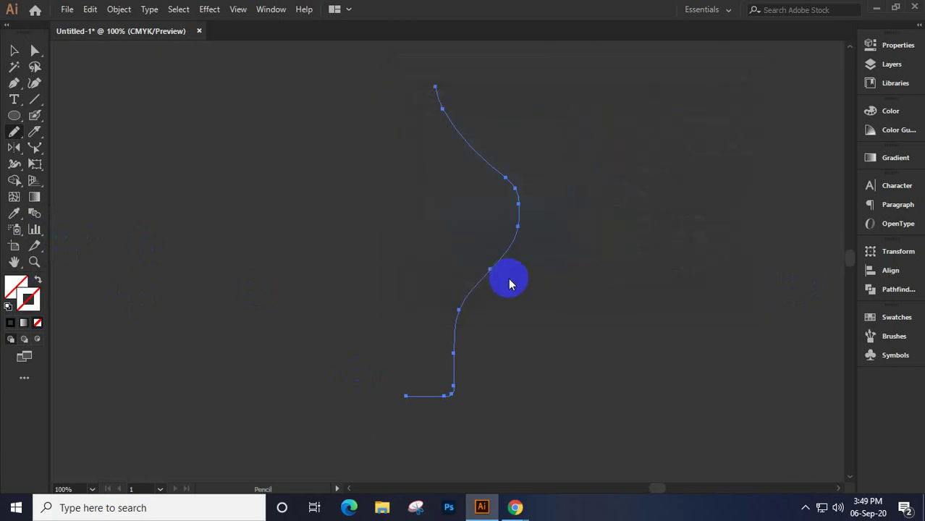
Pull the middle of the wavy path outward and adjust its upper bend with the Reshape tool, and delete the path
click(35, 148)
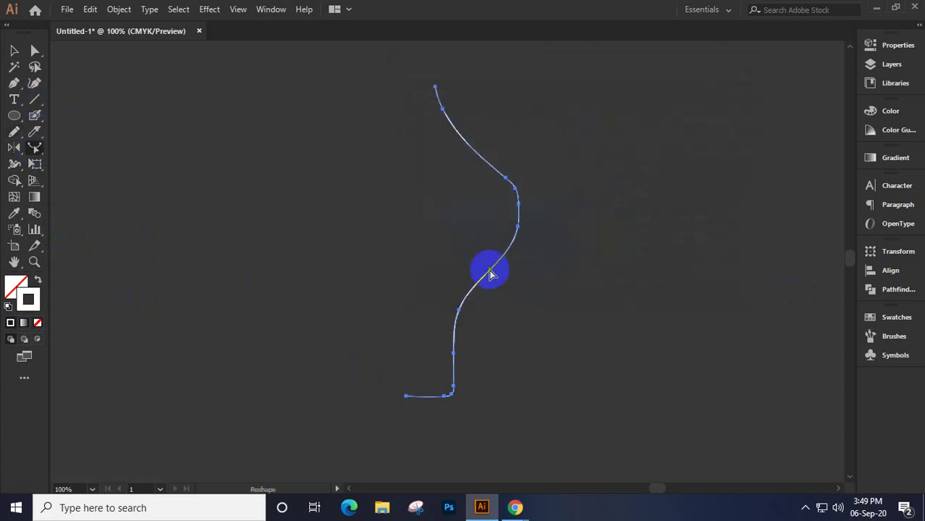
drag(489, 271, 589, 248)
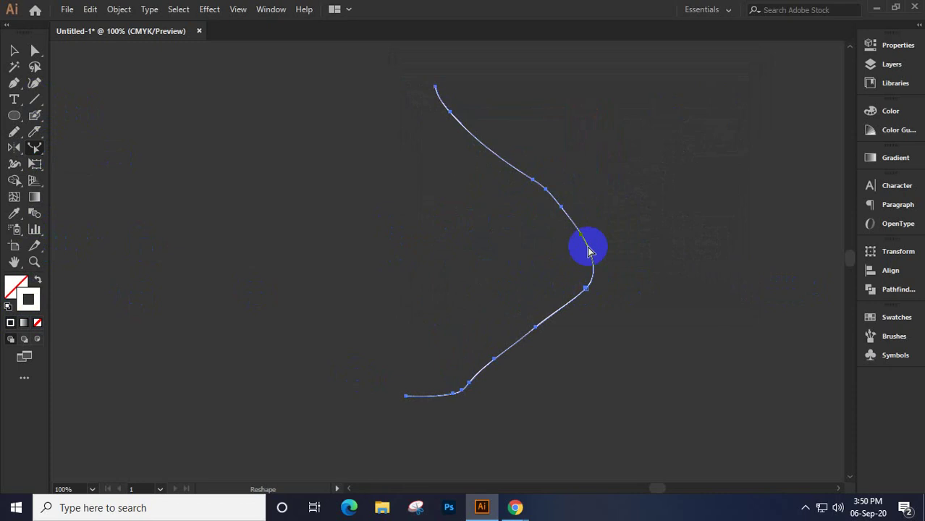
drag(549, 193, 524, 189)
click(14, 50)
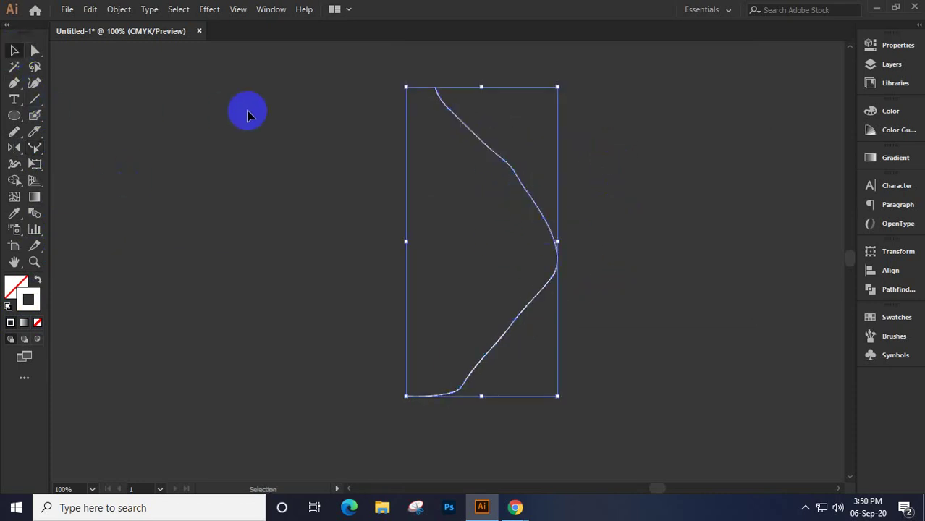
key(Delete)
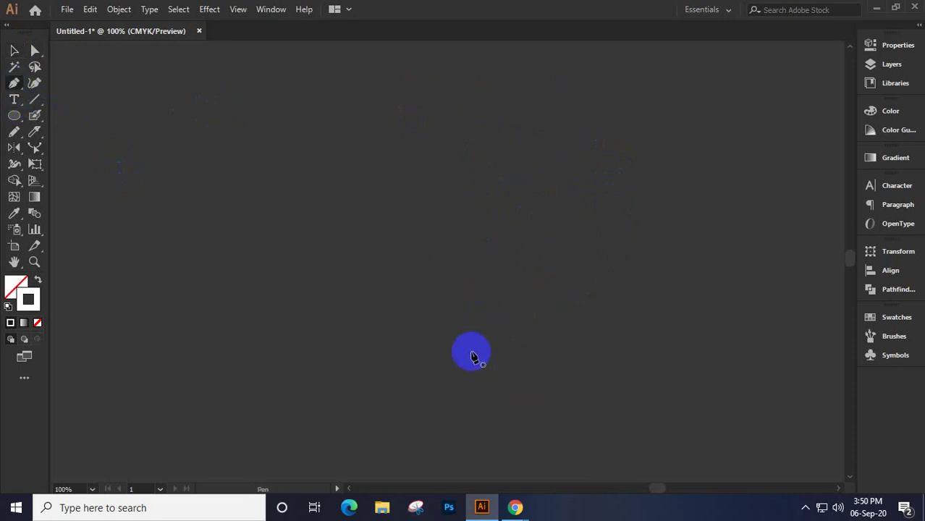
Draw a closed outline with three curved lobes using the Pen tool, and select the finished shape with the Selection tool
click(466, 361)
drag(437, 232, 495, 172)
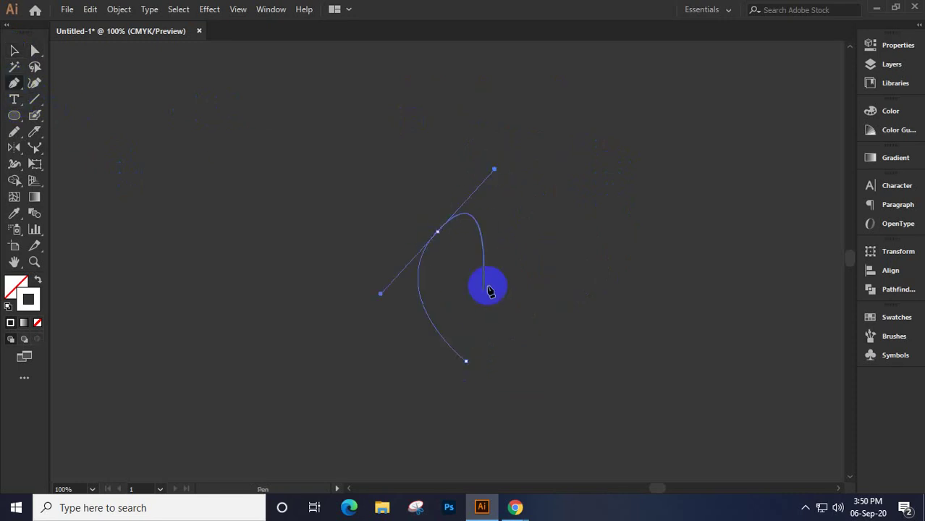
drag(466, 329, 600, 234)
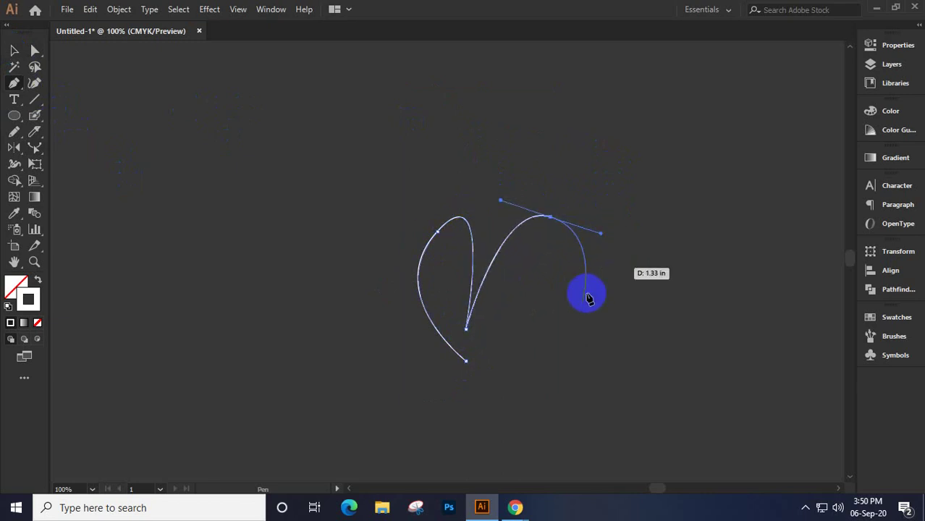
drag(509, 325, 652, 397)
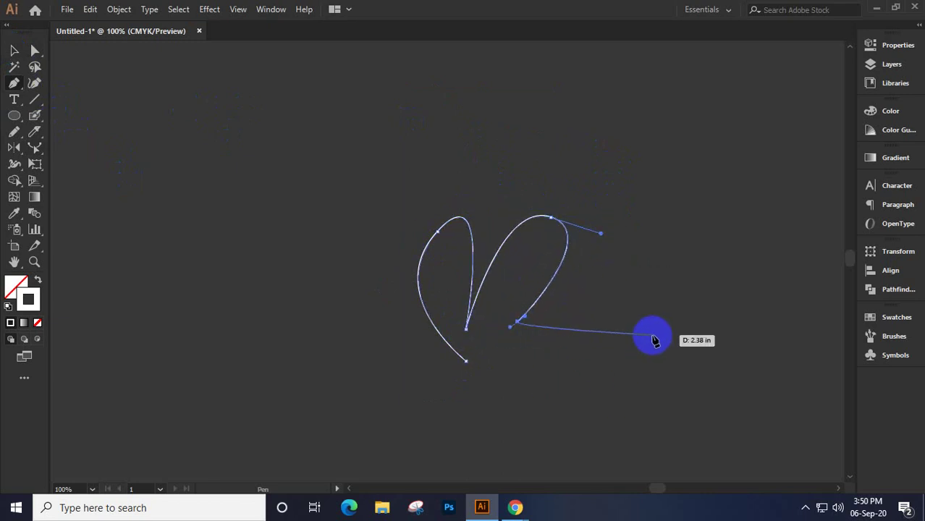
drag(654, 333, 656, 412)
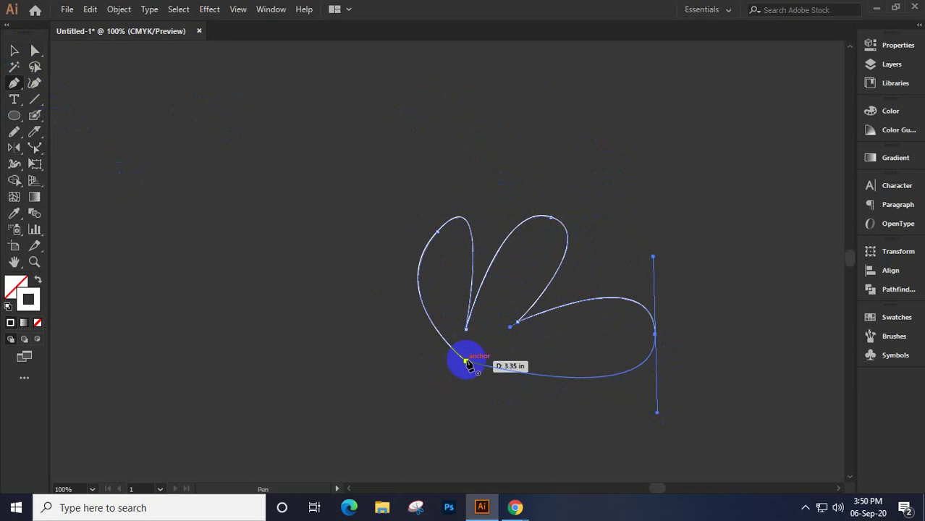
click(464, 362)
click(16, 54)
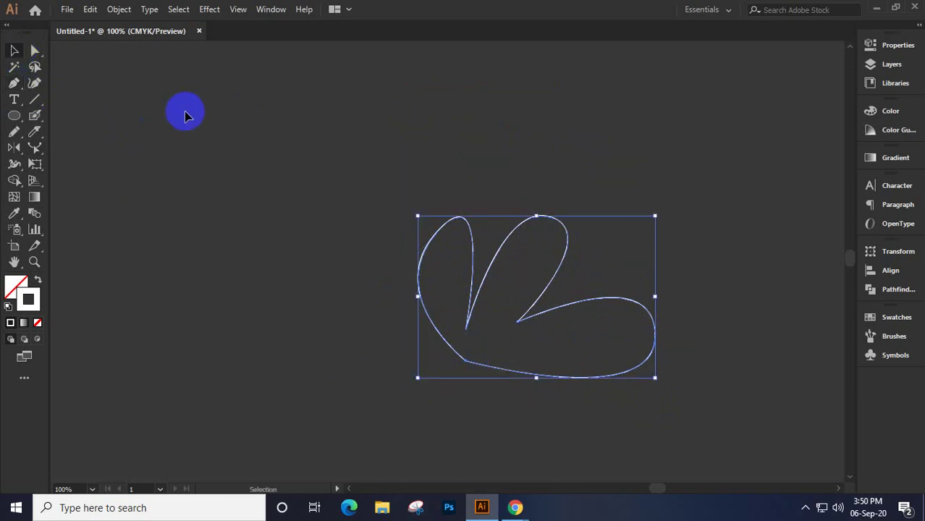
click(404, 326)
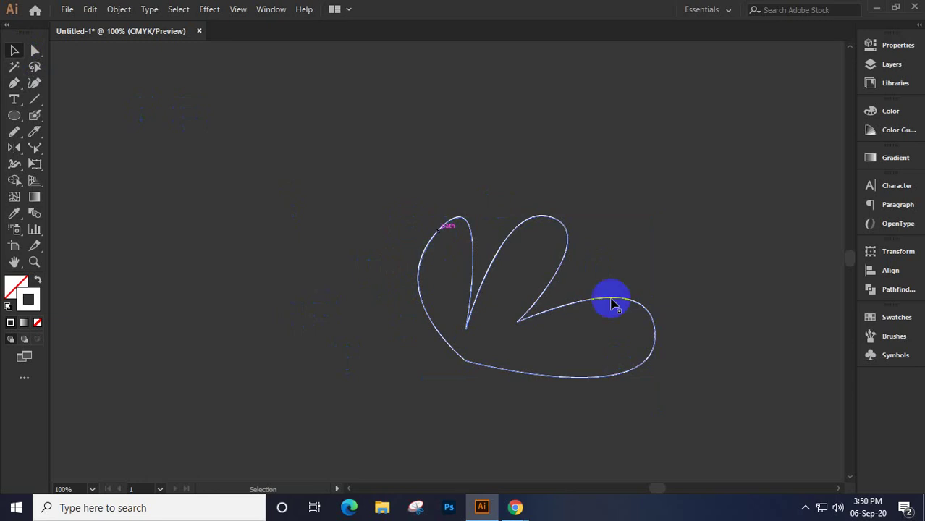
click(529, 303)
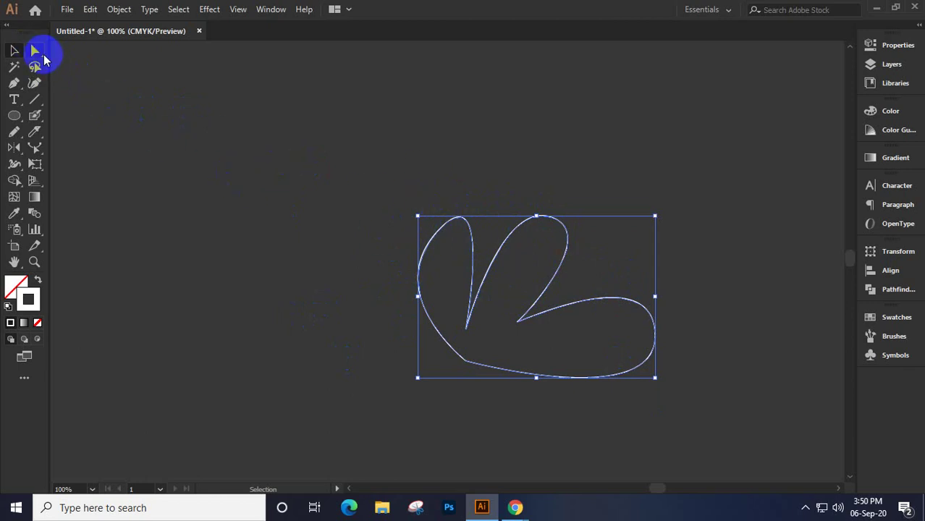
Pull several anchors of the closed three-lobed shape with the Reshape tool, including its notches, left lobe and lower corner, and delete the shape
click(14, 83)
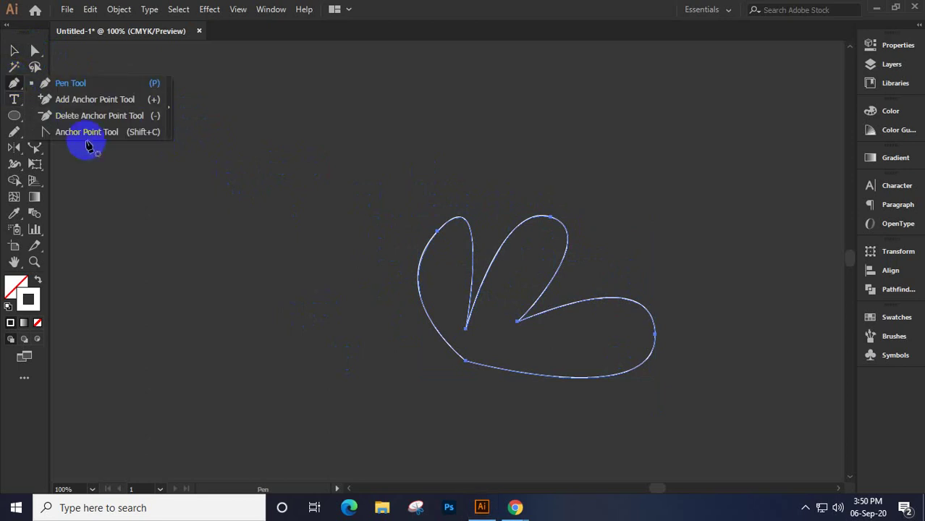
click(34, 50)
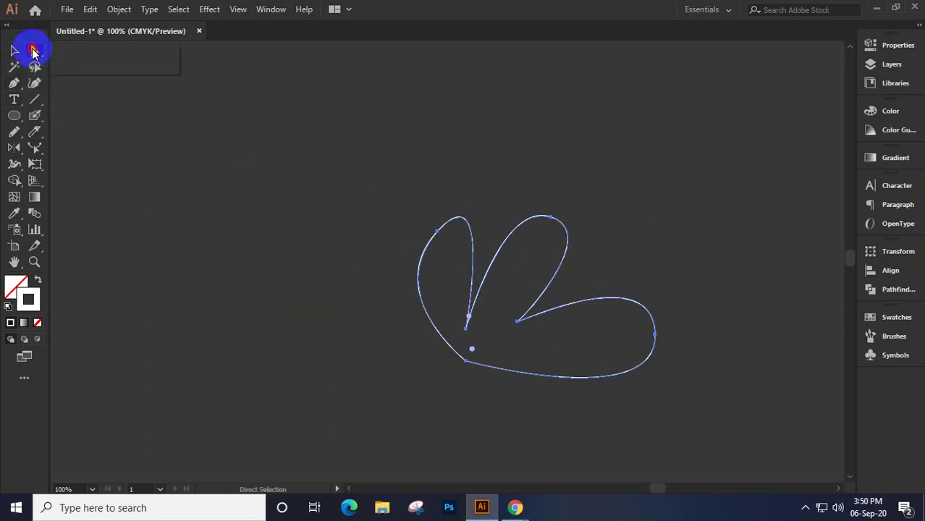
click(34, 147)
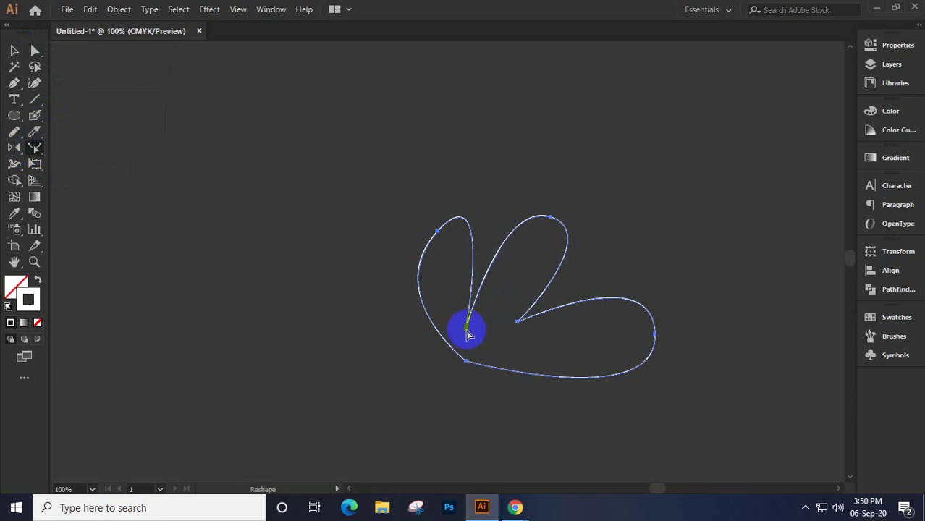
drag(468, 334, 470, 305)
click(439, 224)
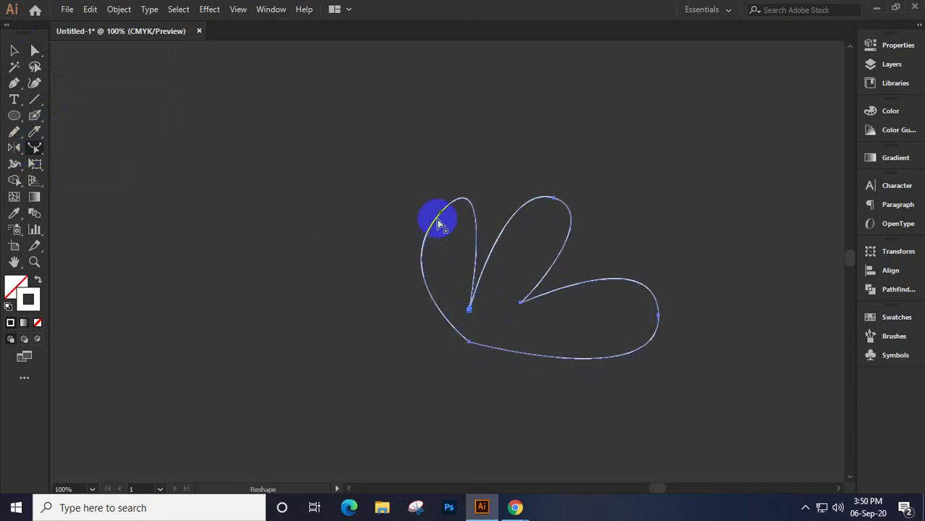
drag(441, 214, 396, 202)
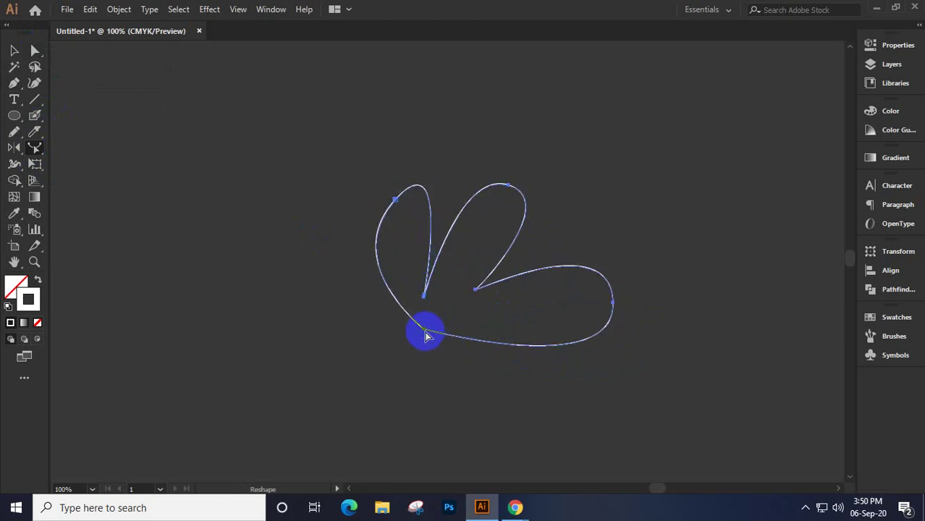
drag(426, 333, 409, 350)
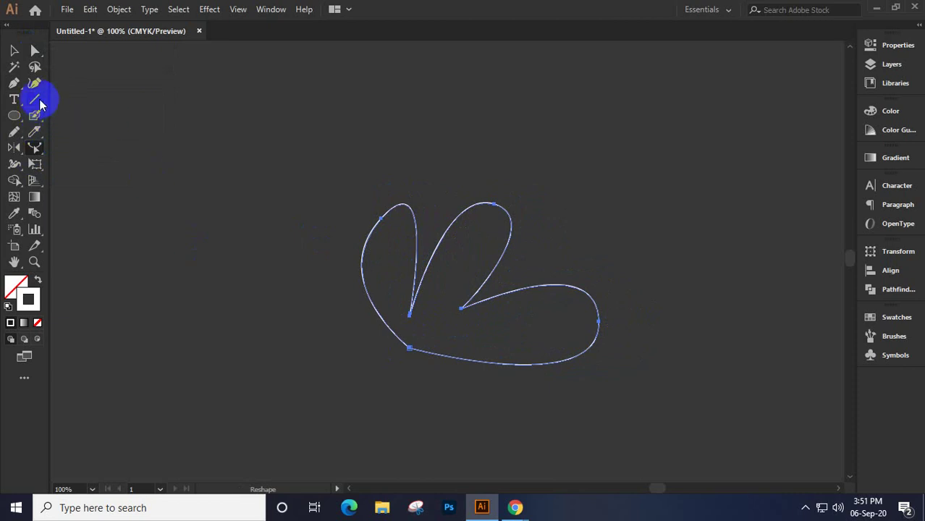
click(463, 310)
drag(461, 311, 536, 287)
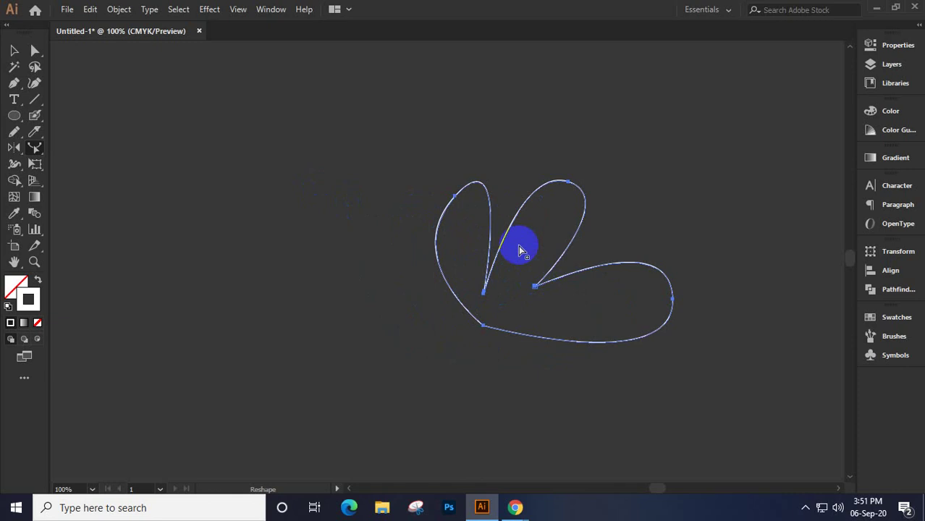
key(Delete)
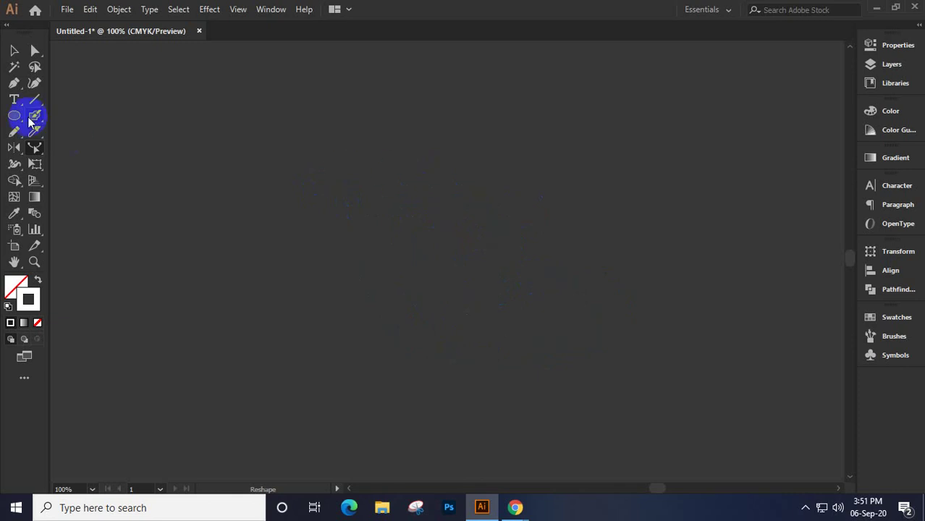
Draw an open outline with three curved lobes using the Pen tool, leaving a small gap at the lower left, and select it
click(14, 83)
click(399, 353)
drag(411, 249, 473, 250)
click(438, 325)
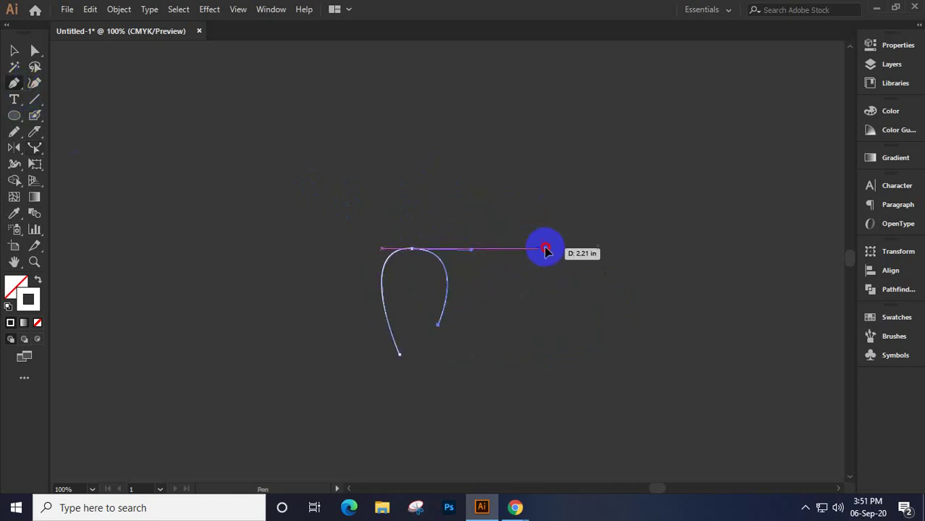
drag(544, 248, 588, 268)
drag(487, 334, 575, 381)
click(416, 366)
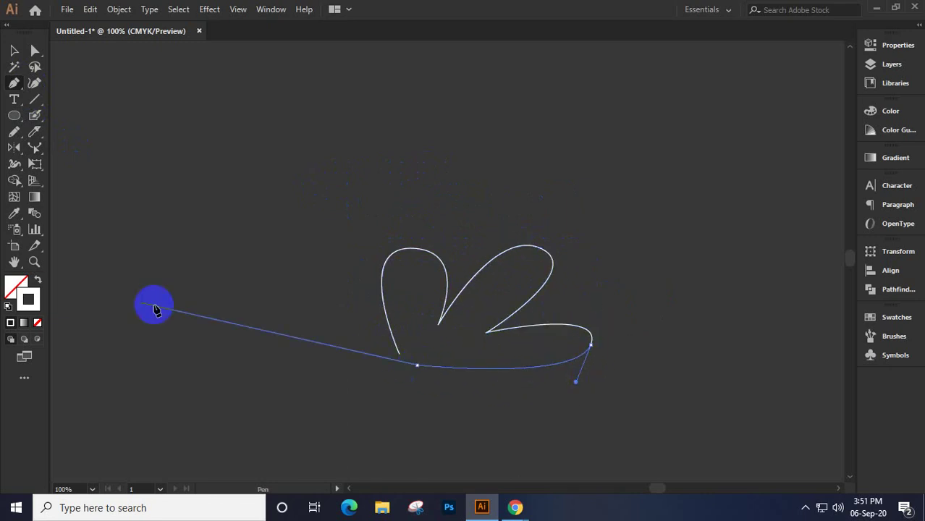
click(15, 50)
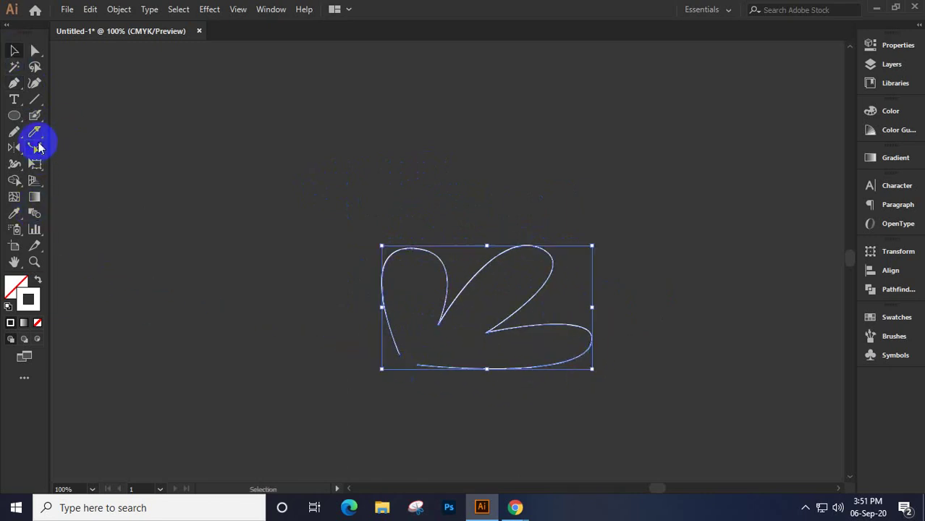
Reshape the open outline by pulling the first lobe and its notch, extending the second lobe's tip up and right, and lowering the third lobe
click(38, 147)
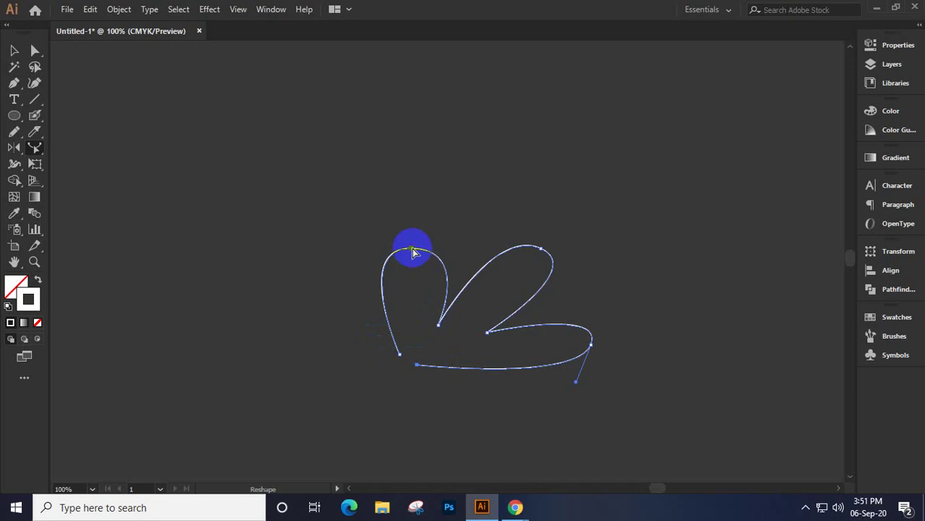
drag(415, 245, 408, 216)
drag(438, 325, 418, 309)
drag(544, 255, 570, 230)
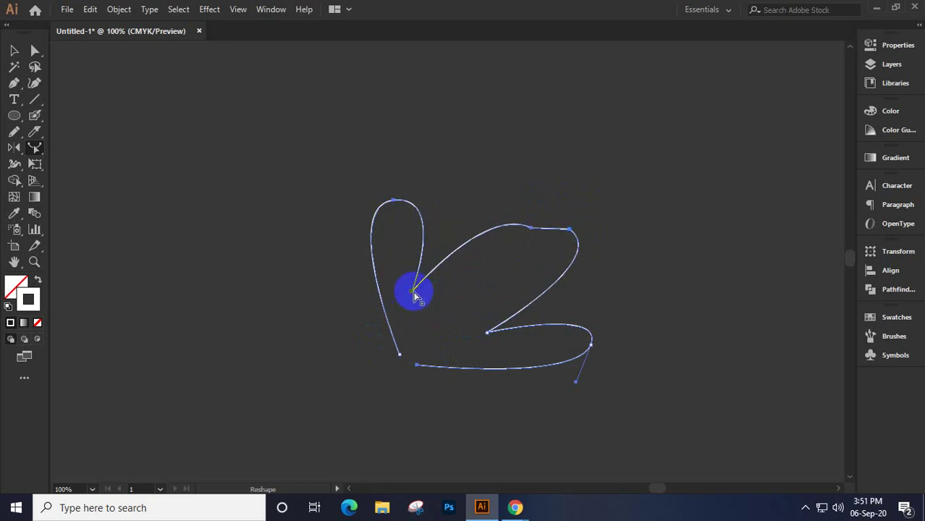
drag(415, 295, 443, 300)
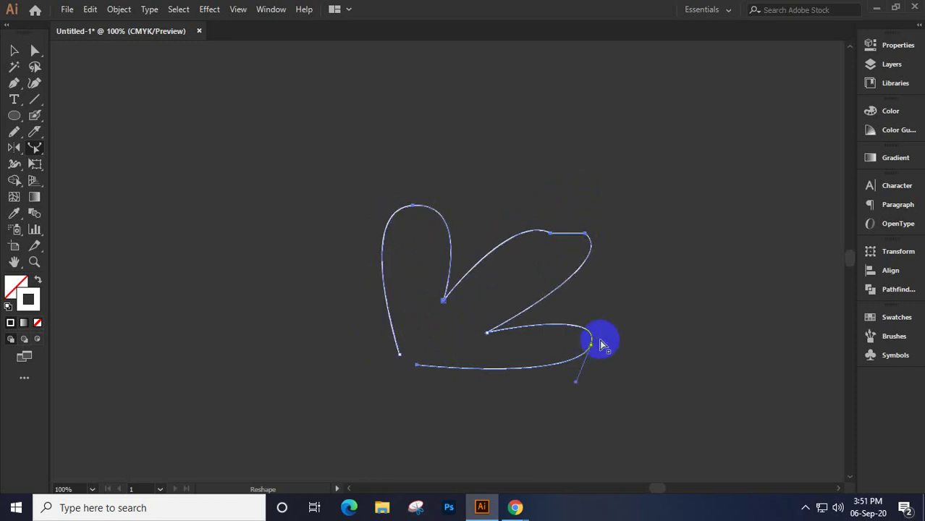
drag(591, 347, 575, 391)
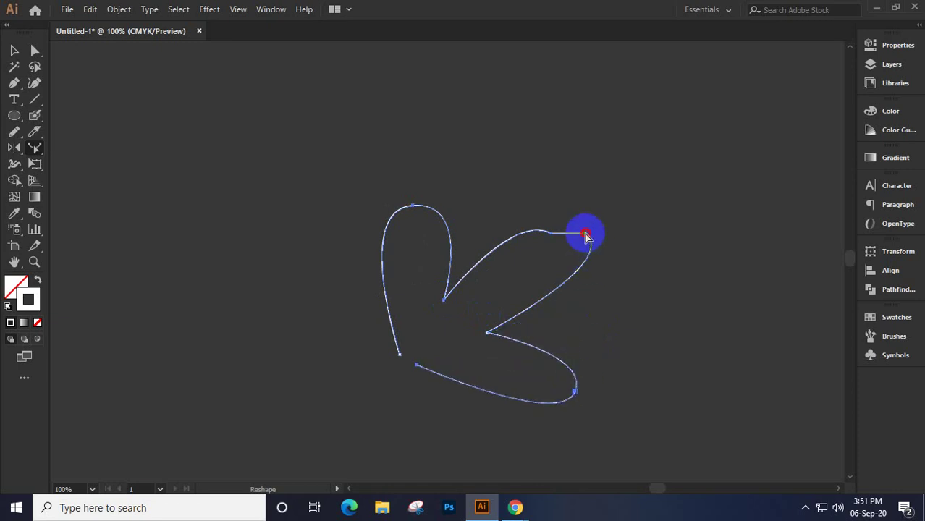
drag(586, 235, 578, 202)
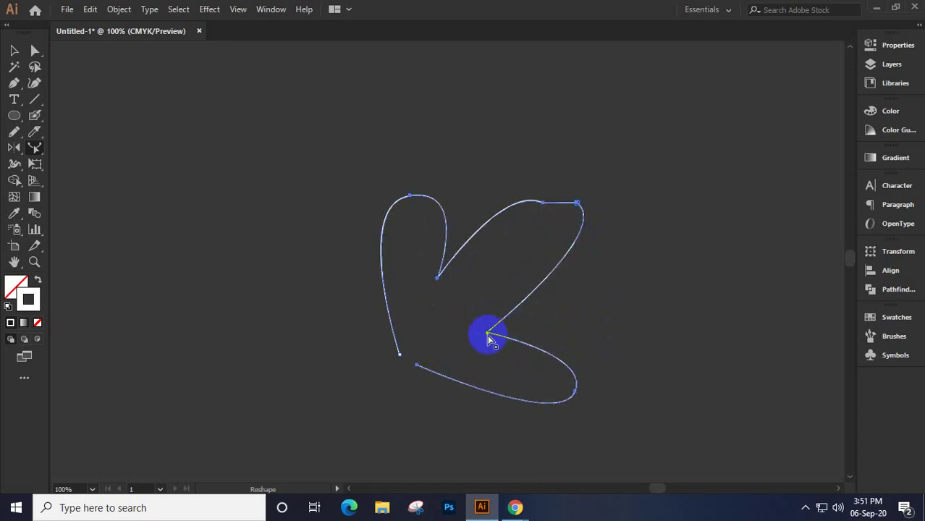
Adjust the third lobe's upper edge with added Reshape points, and pull the second lobe's flat tip downward
drag(489, 336, 598, 330)
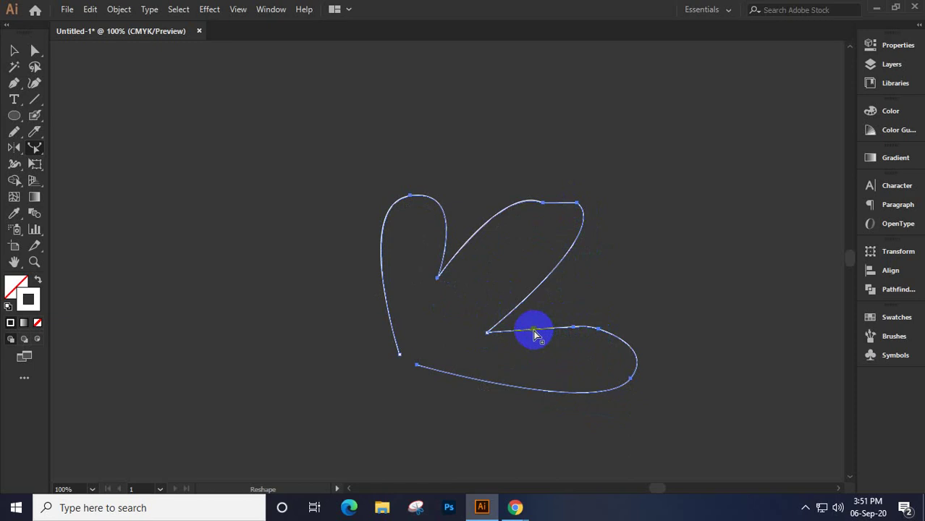
drag(534, 333, 579, 323)
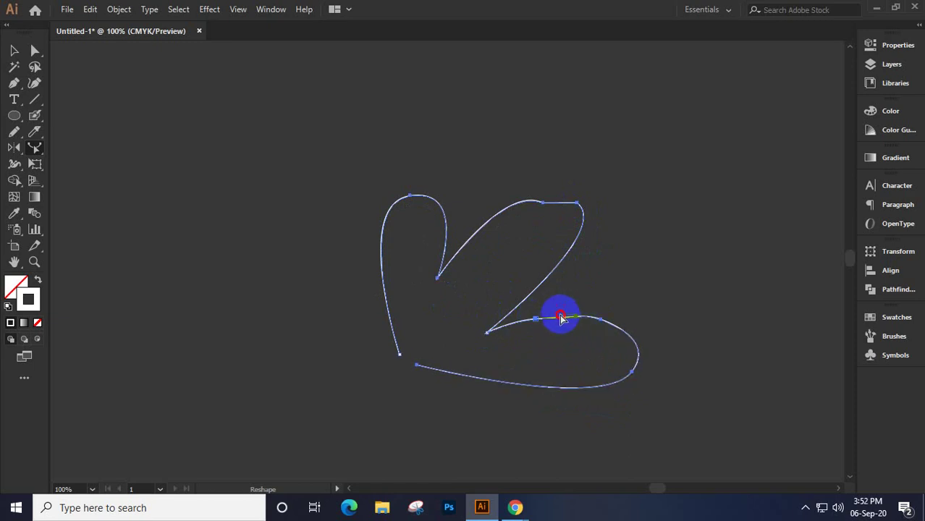
click(561, 319)
drag(574, 319, 554, 322)
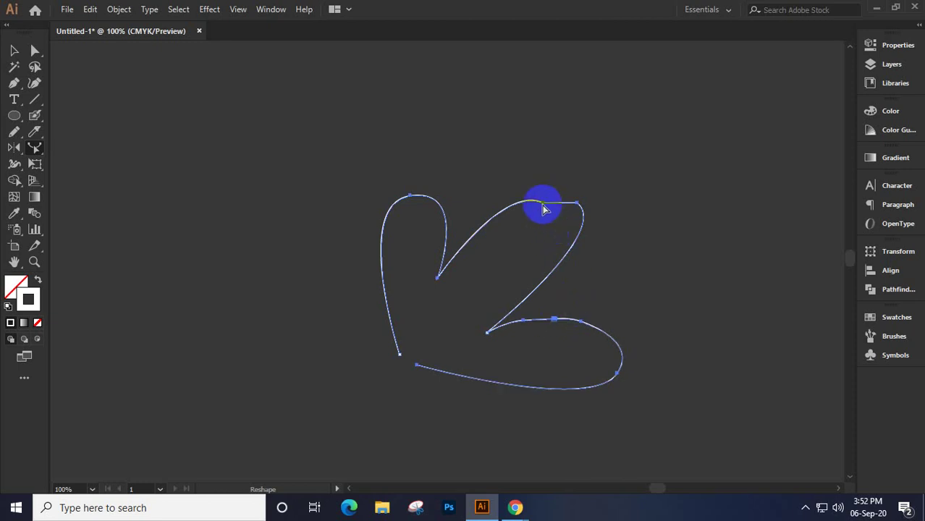
drag(544, 209, 550, 242)
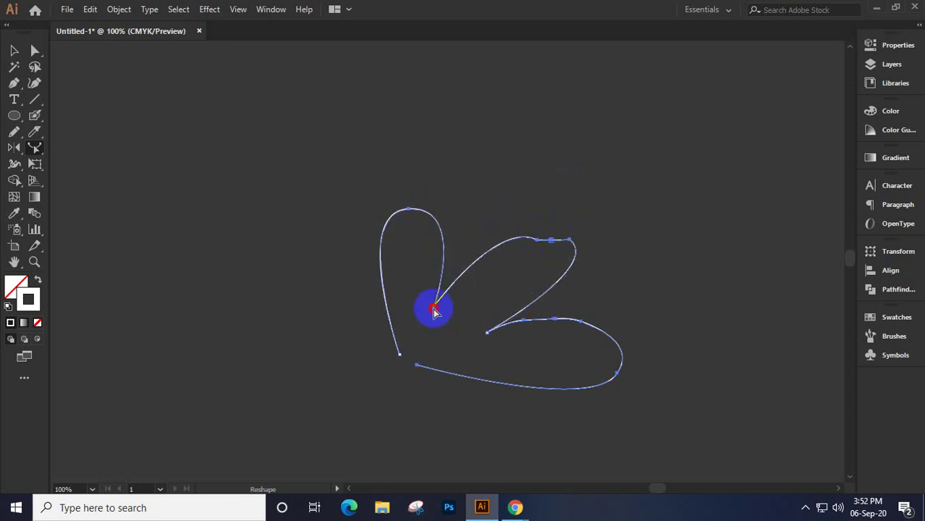
drag(434, 310, 461, 319)
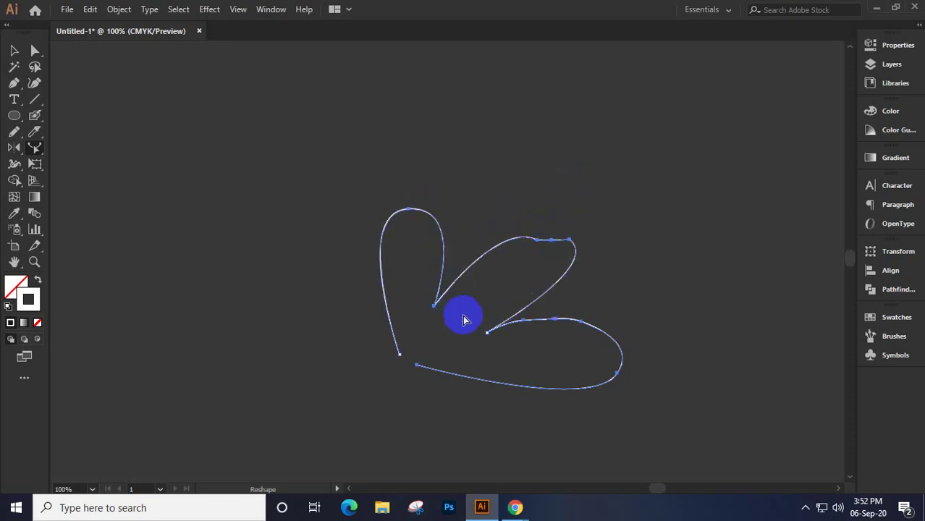
Select the whole reshaped open outline and delete it
click(14, 50)
drag(266, 126, 659, 395)
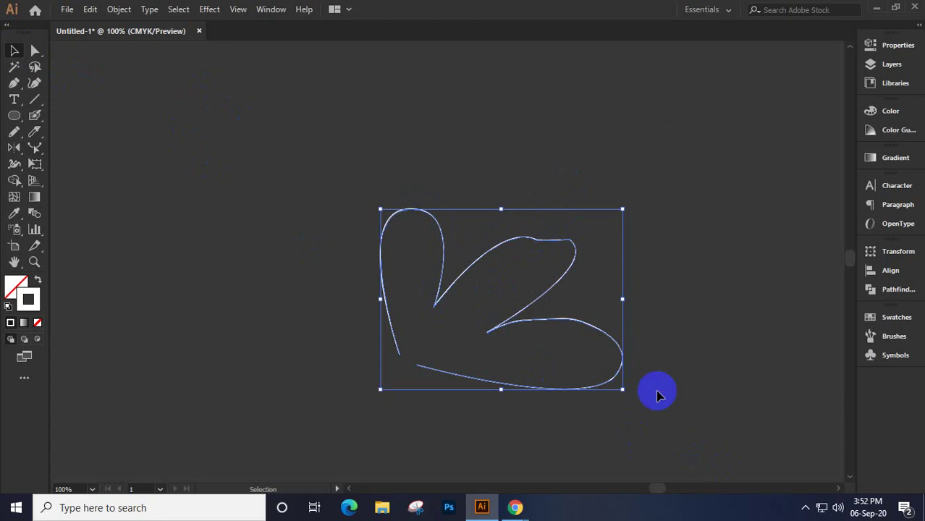
key(Delete)
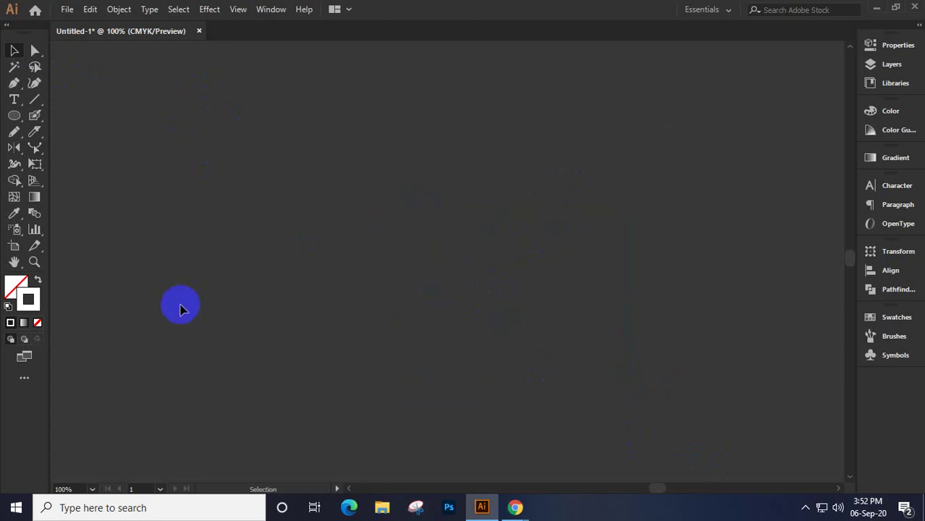
Show the Width tool's group of tools, and draw a vertical straight line about 4.54 in long with the Line Segment tool
click(14, 165)
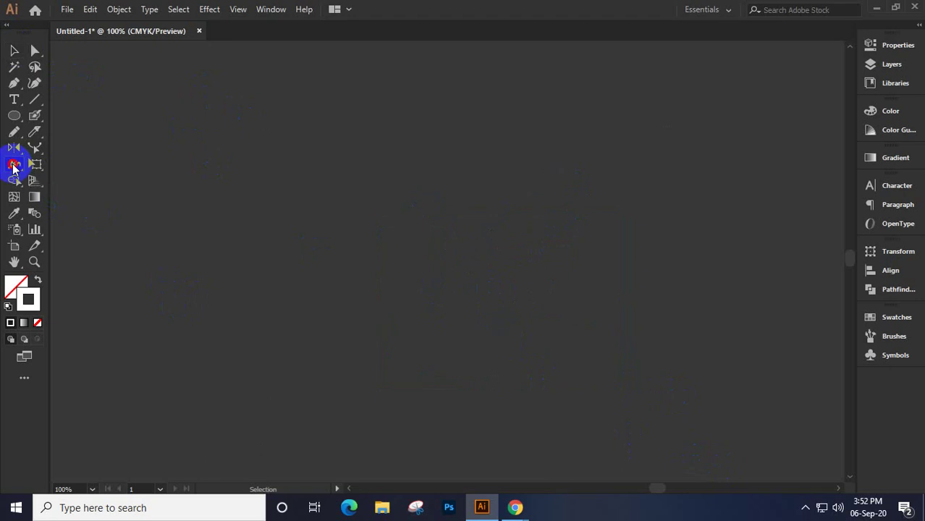
drag(14, 165, 107, 201)
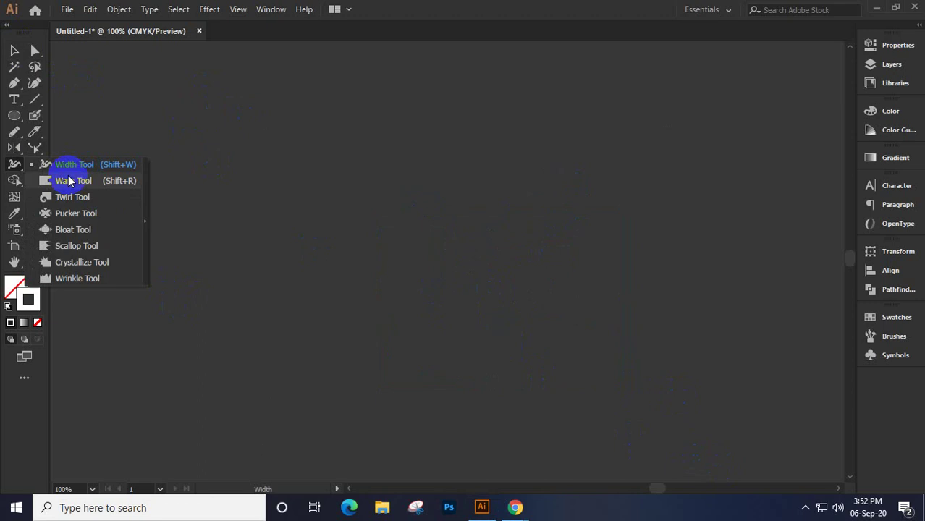
click(34, 99)
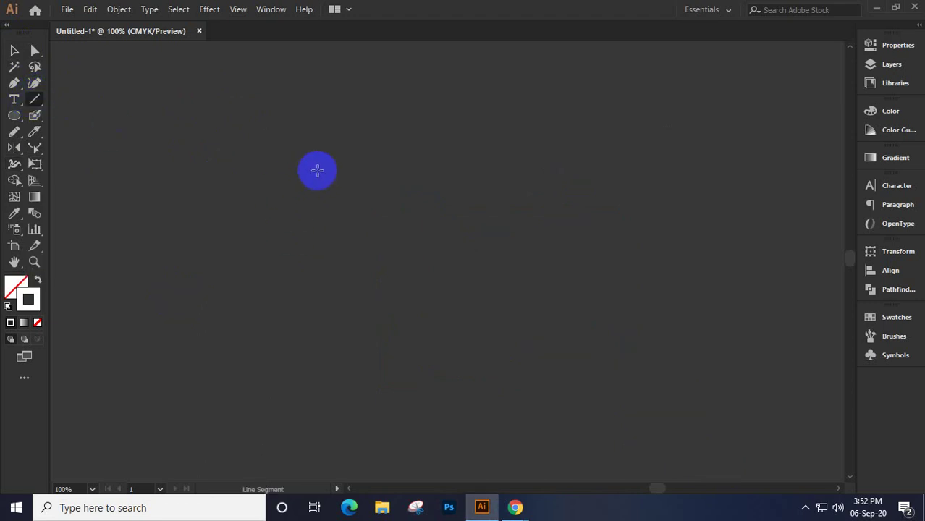
drag(322, 143, 338, 400)
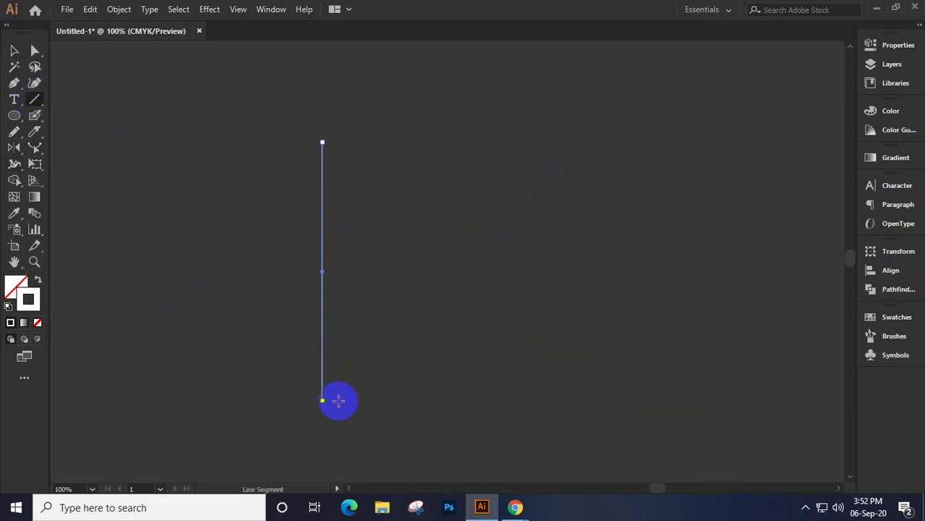
Increase the vertical line's stroke weight until it forms a solid bar about 0.72 in wide
click(884, 52)
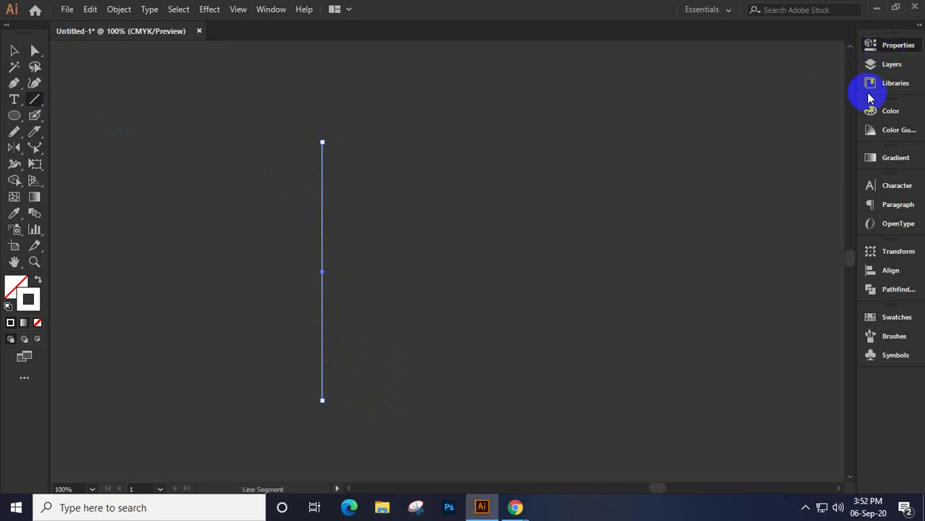
click(764, 207)
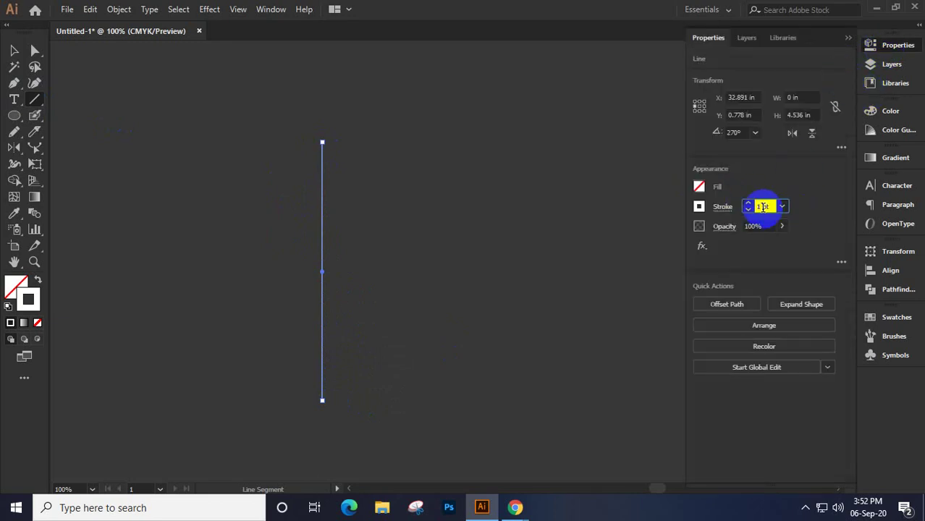
scroll(763, 207, up, 20)
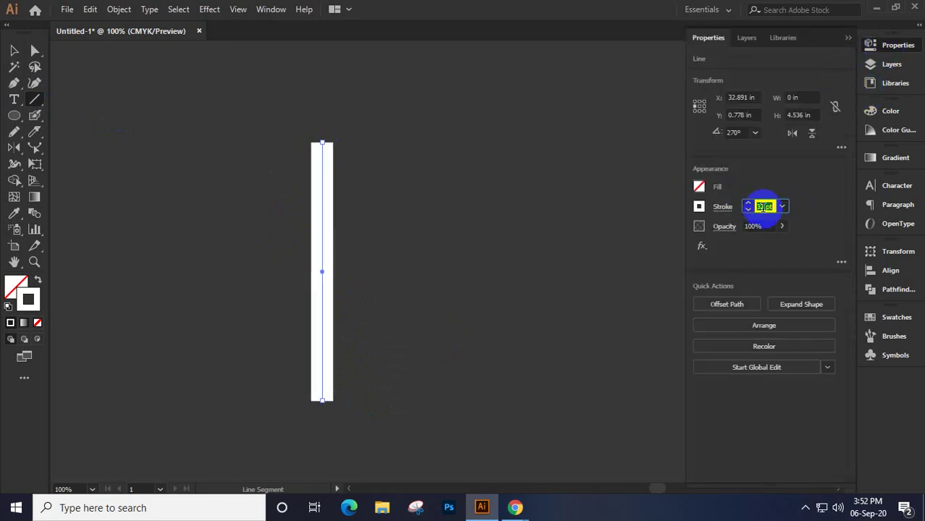
scroll(763, 207, up, 16)
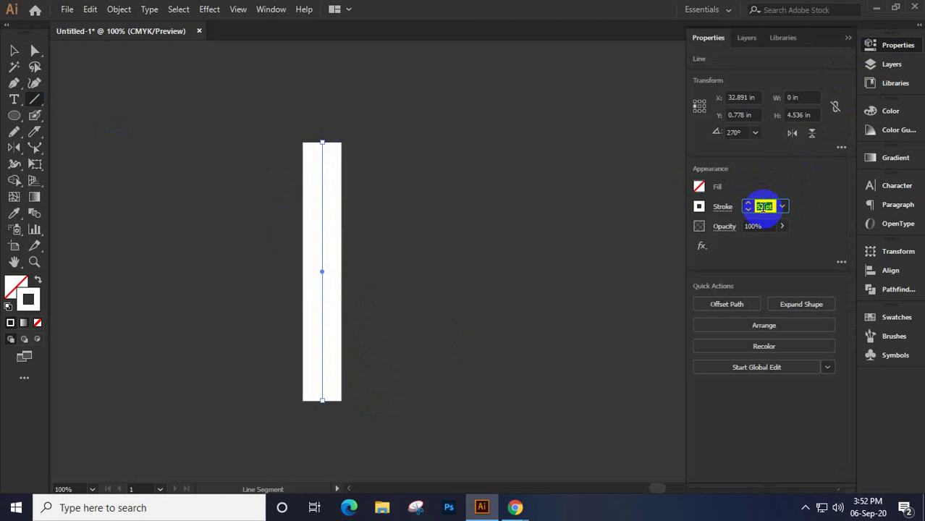
click(848, 39)
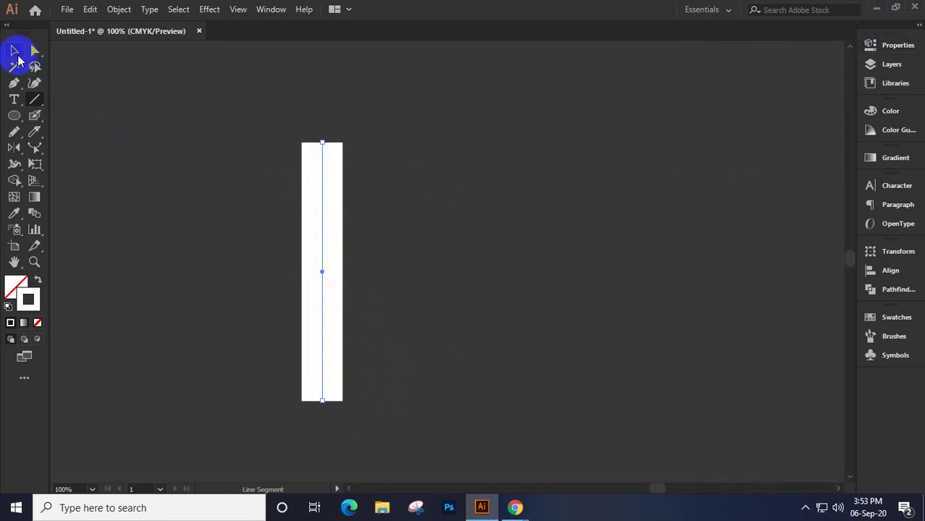
Taper the lower end of the thick vertical line to a sharp point with the Width tool
click(14, 51)
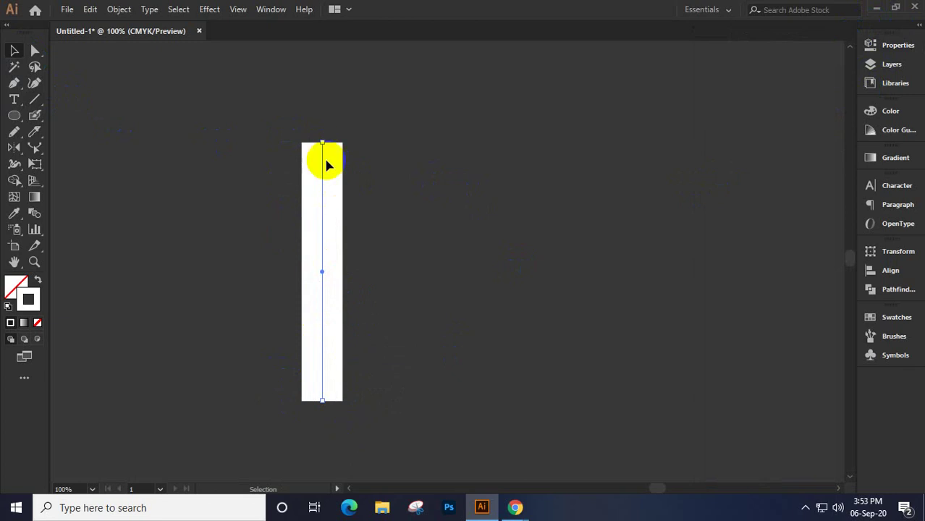
click(15, 165)
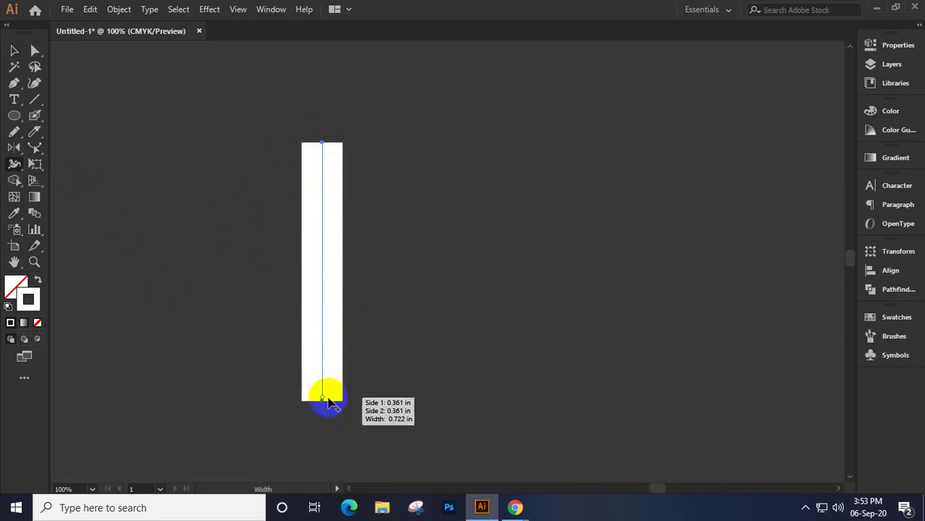
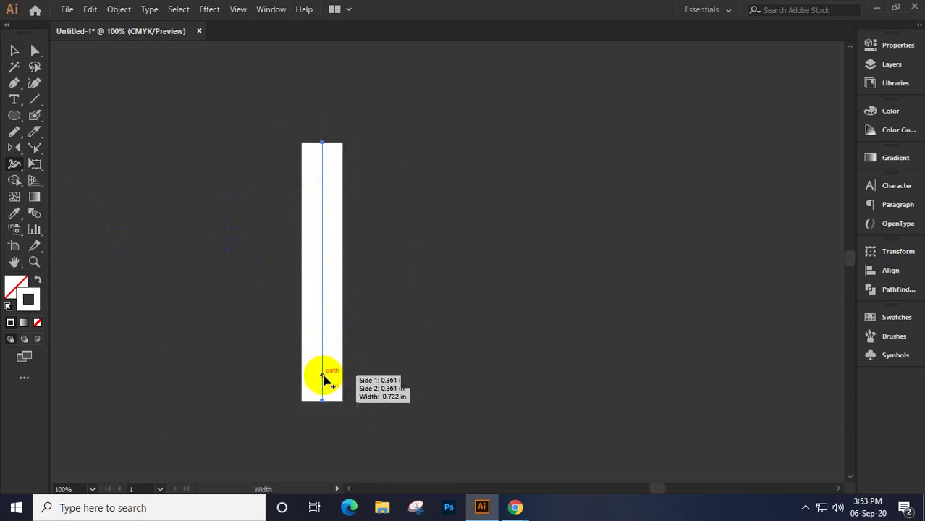
scroll(322, 361, up, 1)
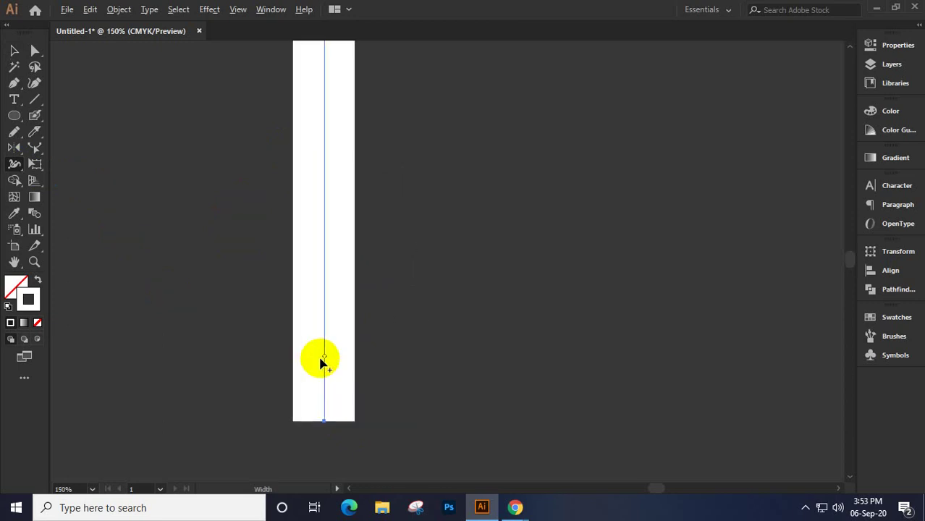
scroll(332, 367, up, 1)
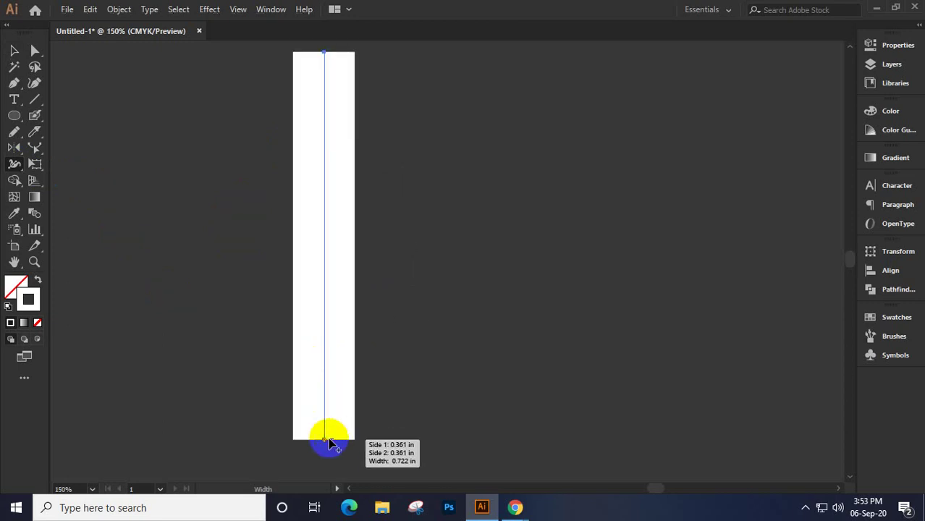
mouse_move(325, 440)
mouse_down()
mouse_move(533, 431)
mouse_move(319, 447)
mouse_up()
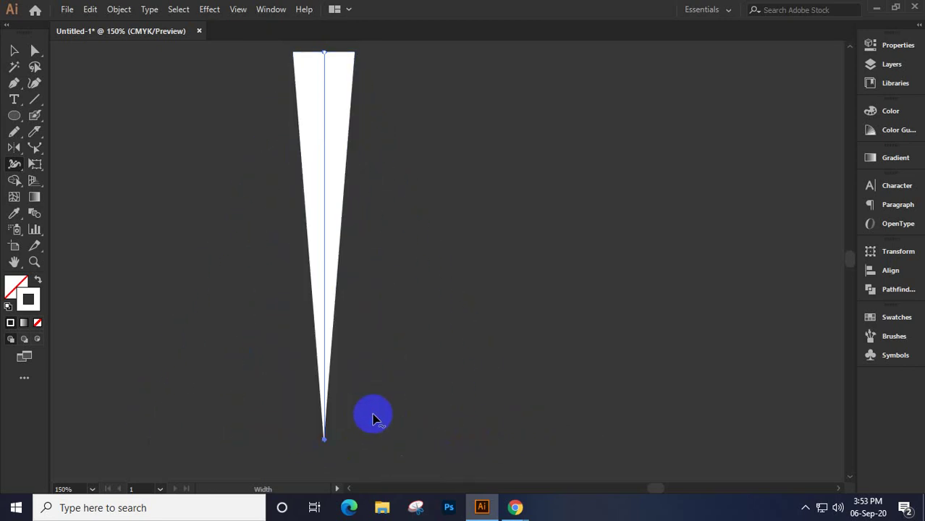
Flare the line's top end, pinch it just below the flare, and bulge it to about 0.34 in wide near the middle
drag(440, 285, 448, 319)
drag(339, 87, 409, 134)
drag(332, 199, 347, 160)
drag(334, 262, 348, 262)
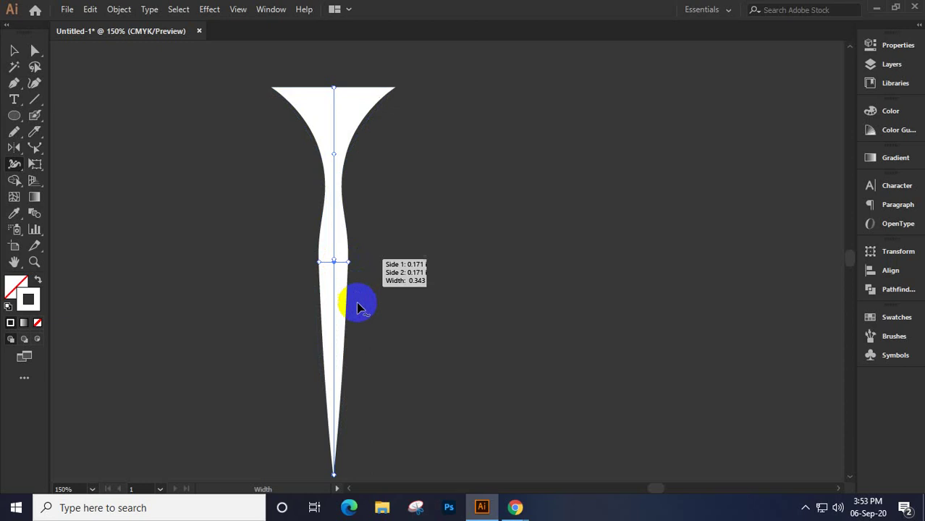
Add a narrow and a wider width point on the line's lower part, and slide the two farther apart along the path
drag(345, 337, 354, 374)
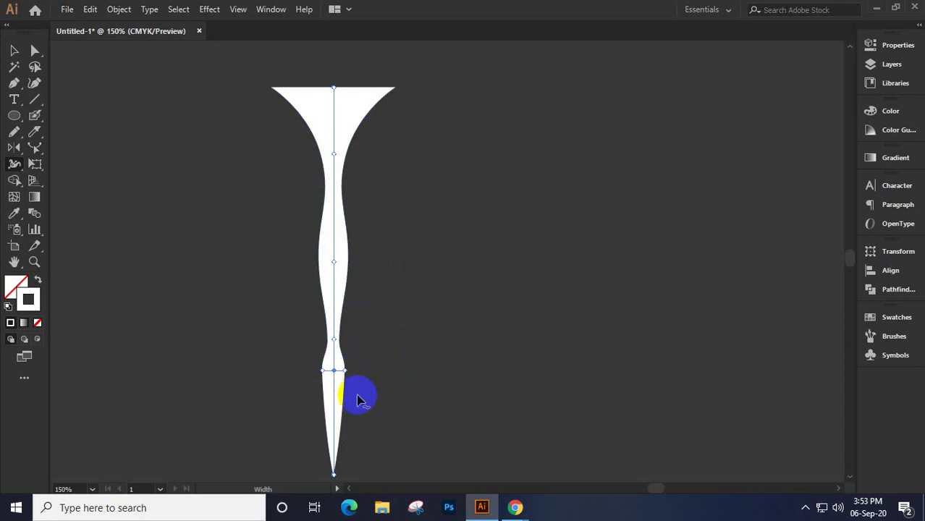
mouse_move(324, 334)
mouse_down()
mouse_move(332, 341)
mouse_move(335, 311)
mouse_up()
drag(332, 374, 331, 390)
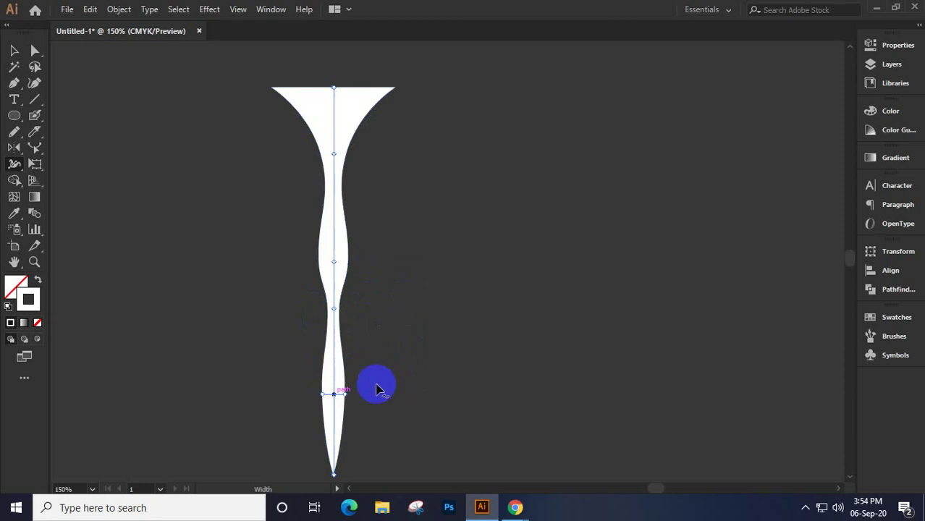
Widen the line just below its flared top end into rounded shoulders with a new width point, and deselect the line
scroll(407, 185, up, 2)
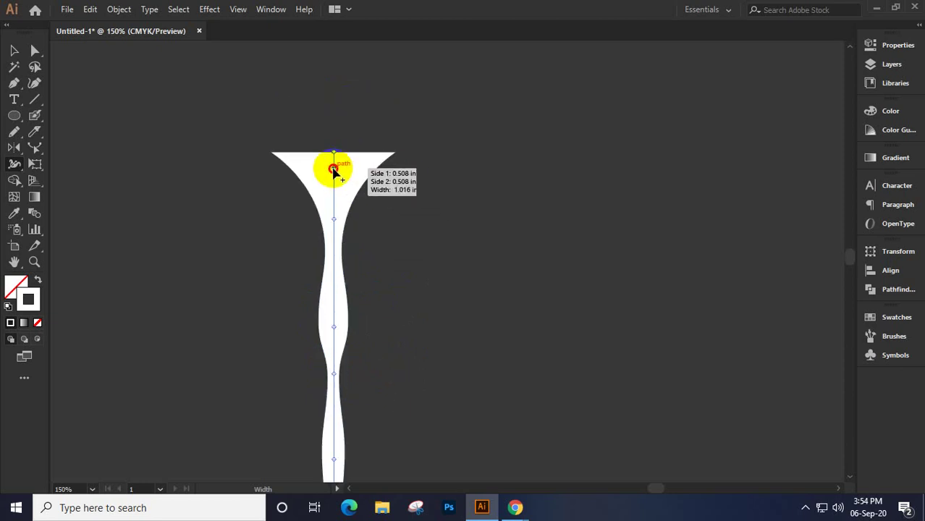
drag(333, 168, 397, 197)
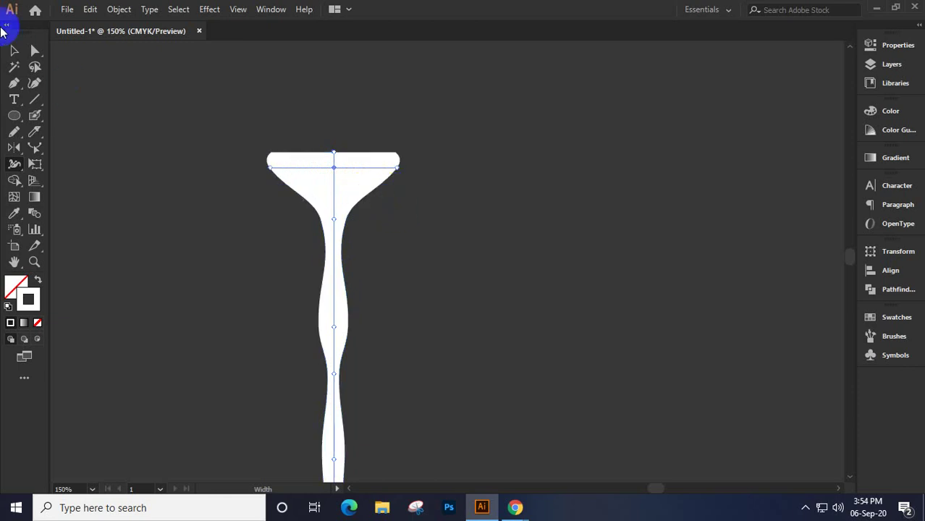
click(14, 50)
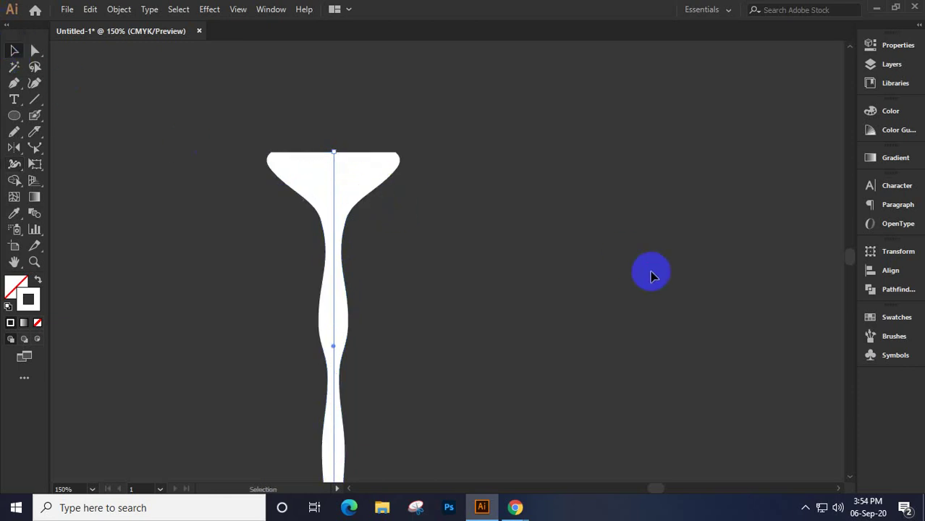
scroll(651, 275, down, 2)
drag(646, 270, 384, 148)
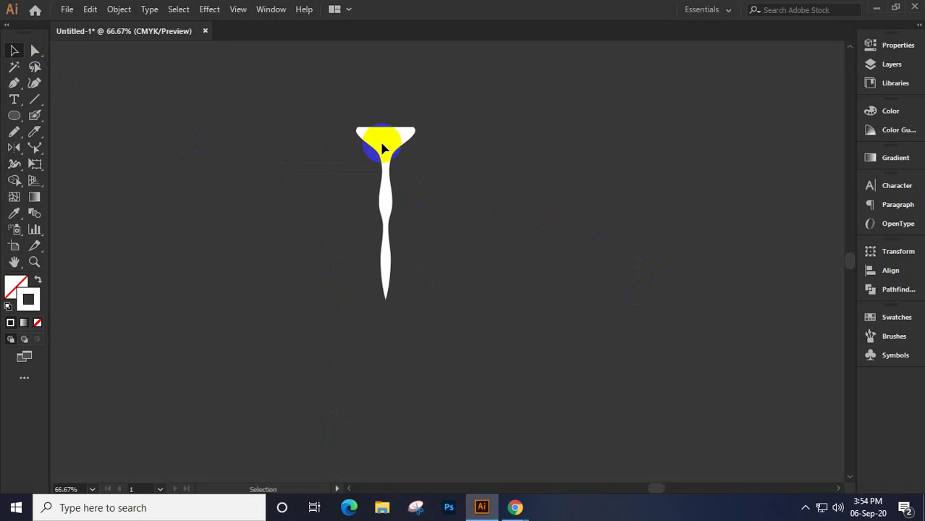
Save the shaped line's stroke as a variable width profile named "test 1" and check it in the list of profiles
mouse_move(330, 97)
mouse_down()
mouse_move(493, 356)
mouse_move(492, 330)
mouse_up()
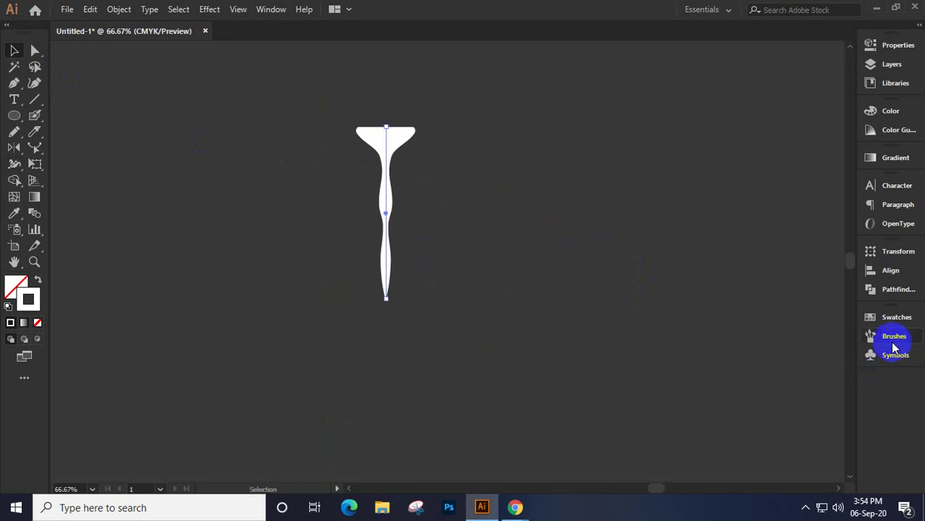
click(896, 45)
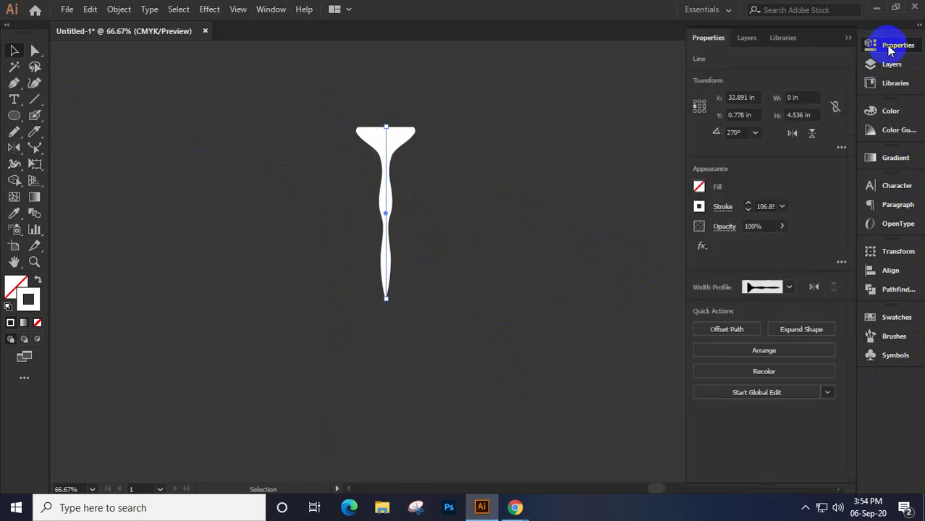
click(721, 208)
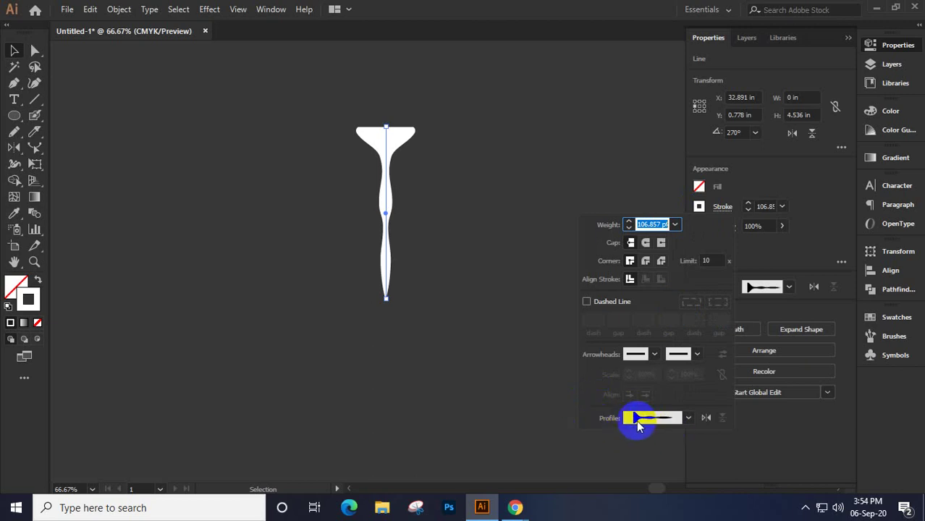
click(689, 420)
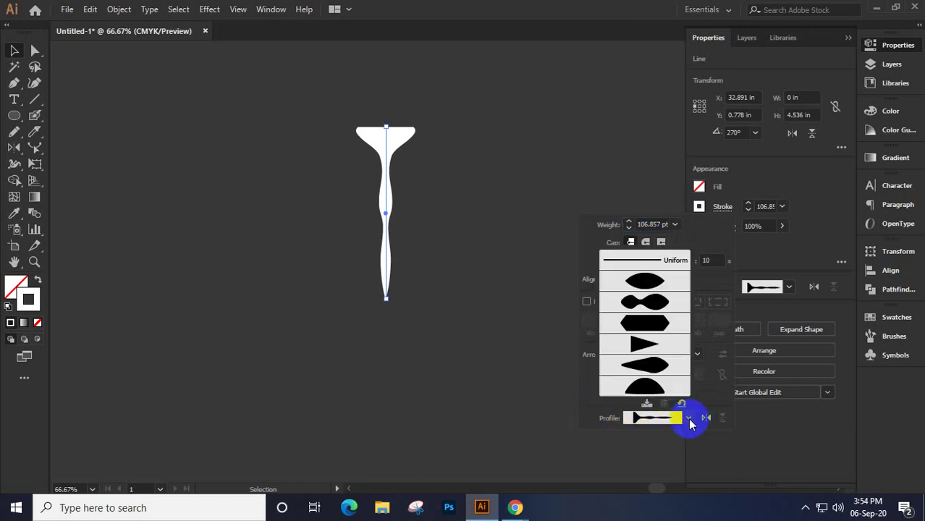
click(646, 402)
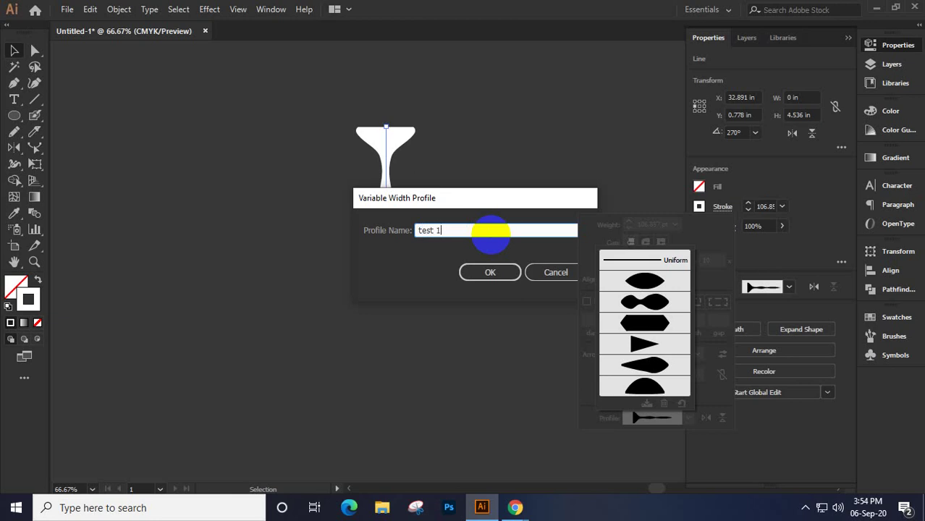
click(492, 272)
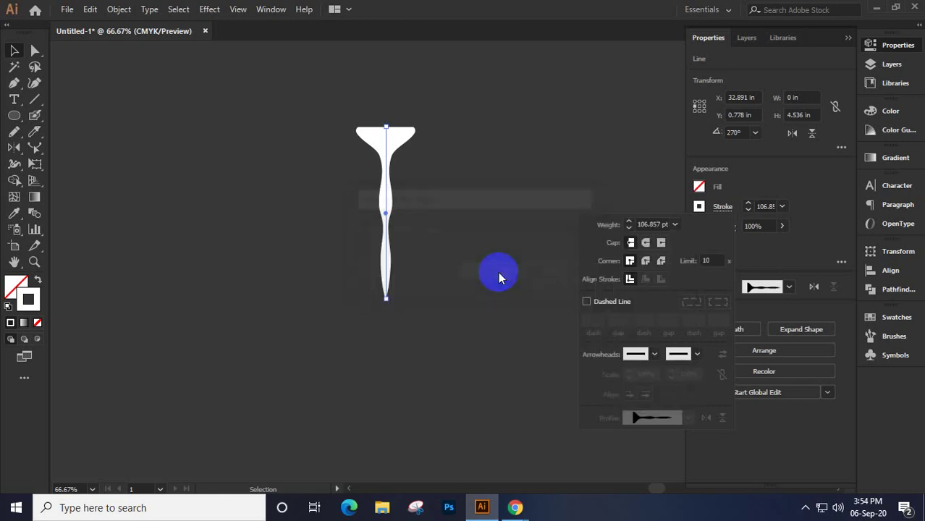
click(688, 418)
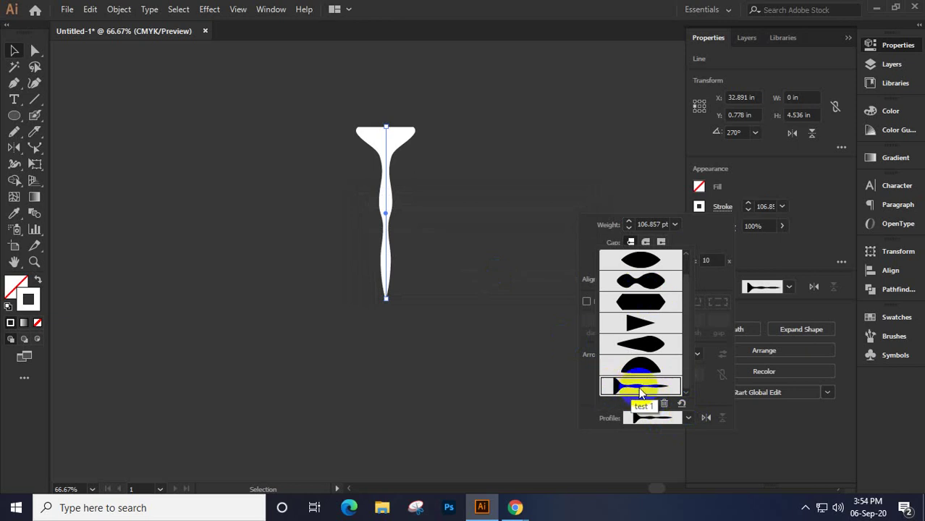
Remove the shaped vertical line from the canvas
click(388, 154)
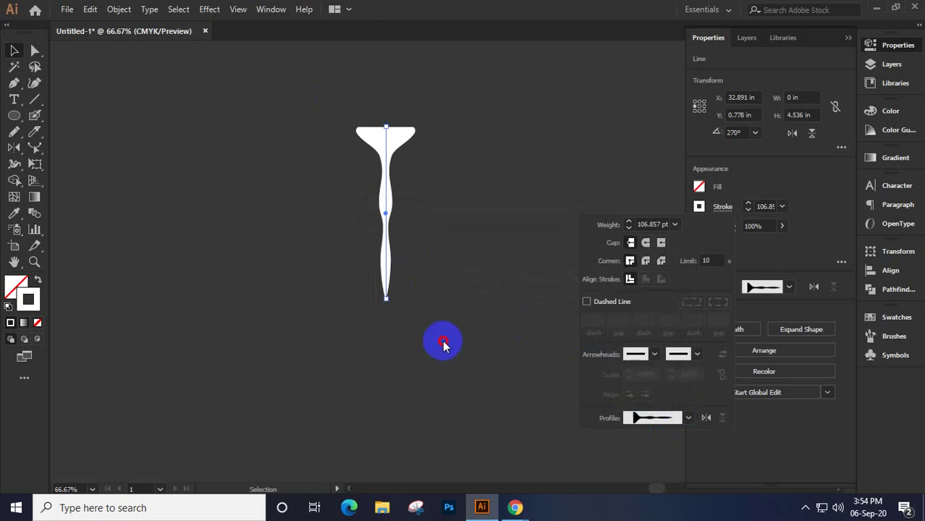
click(486, 384)
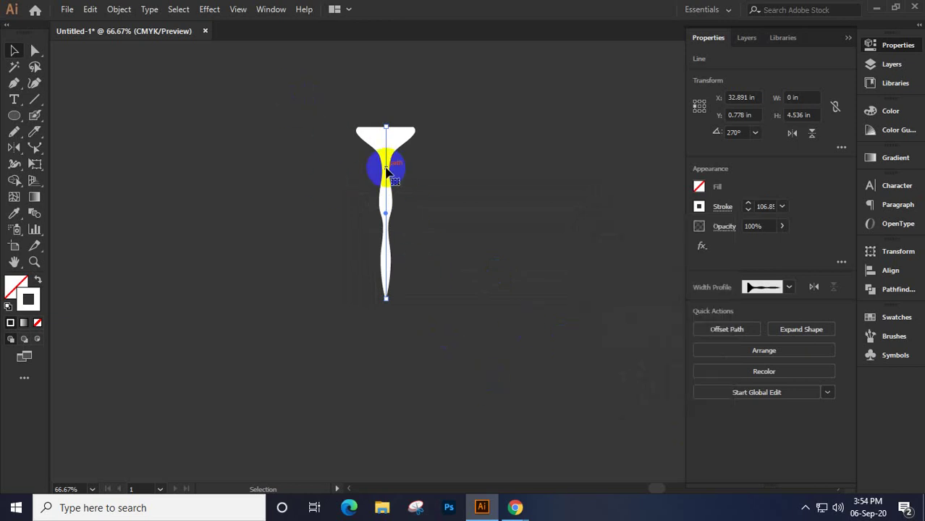
key(ctrl+z)
key(ctrl+z)
key(ctrl+z)
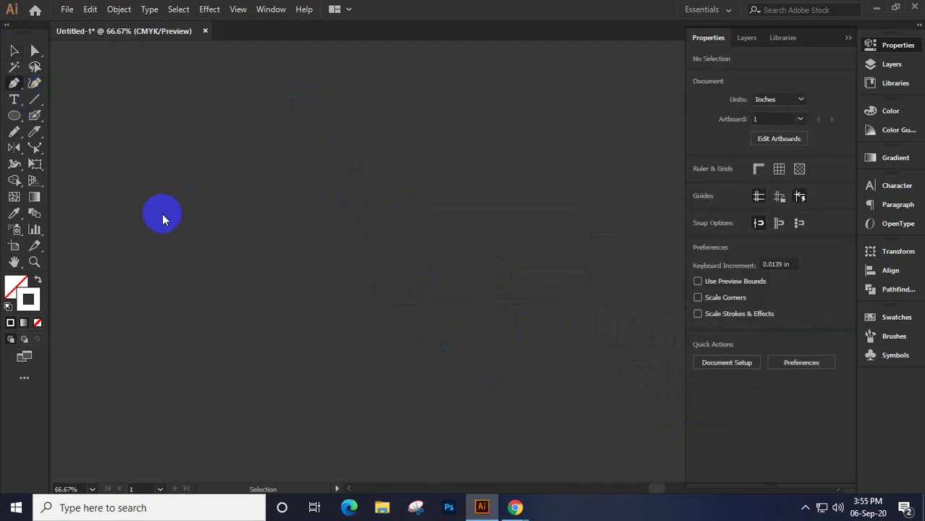
Draw an open S-shaped curve about 9.3 in wide and 2.2 in high with the Pen tool
click(379, 252)
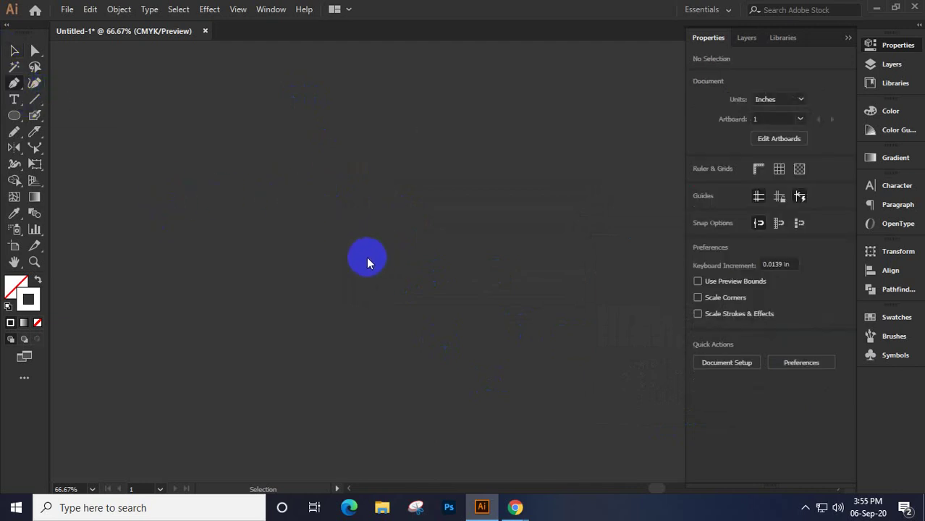
key(ctrl+shift+z)
drag(425, 268, 493, 206)
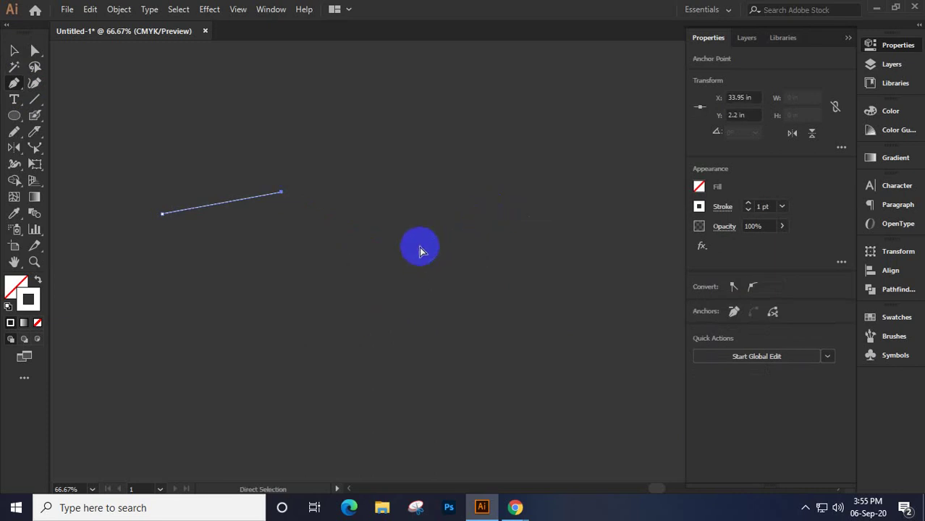
key(ctrl+z)
drag(390, 243, 560, 334)
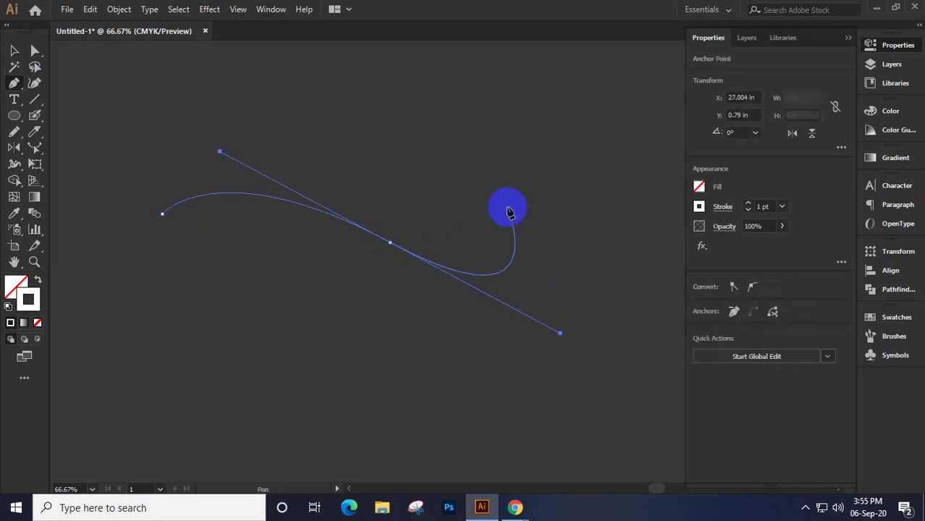
click(508, 209)
click(14, 50)
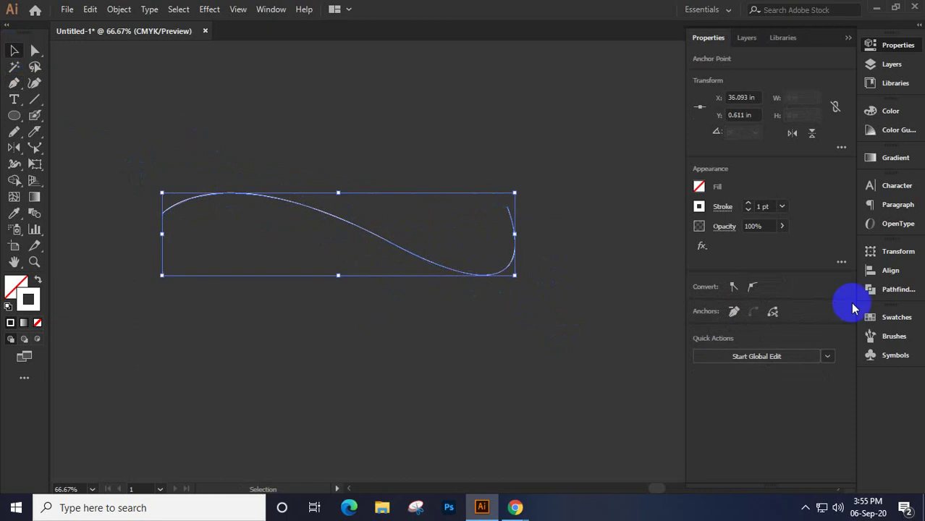
Apply the "test 1" width profile to the curve, with a 34 pt stroke weight and round caps
click(722, 208)
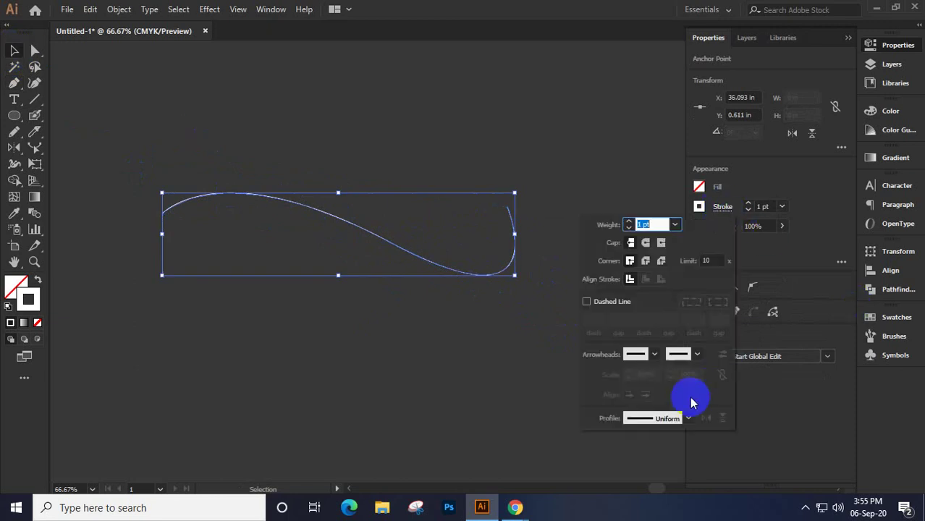
click(689, 420)
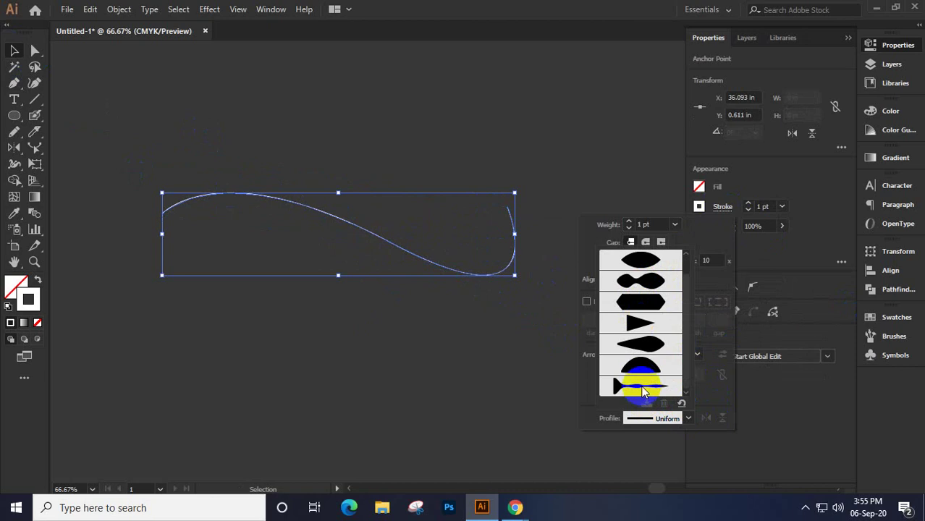
click(642, 389)
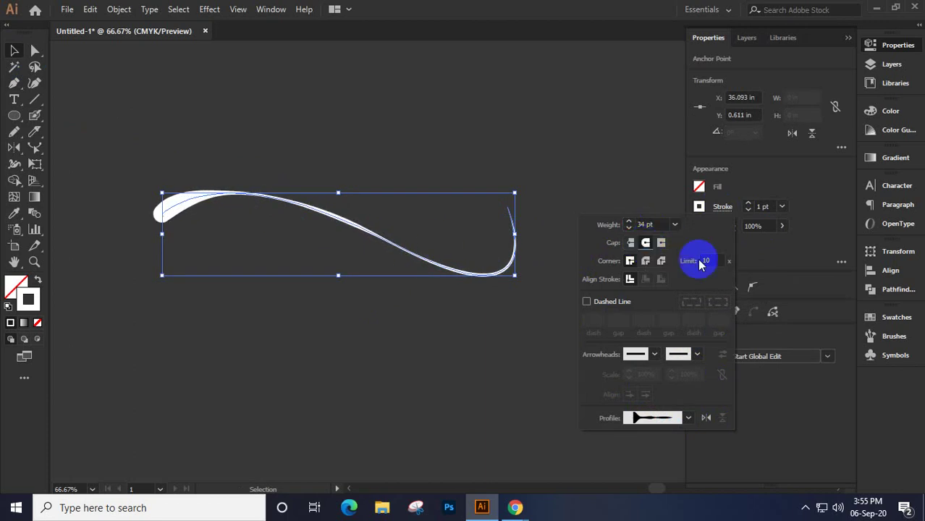
click(436, 127)
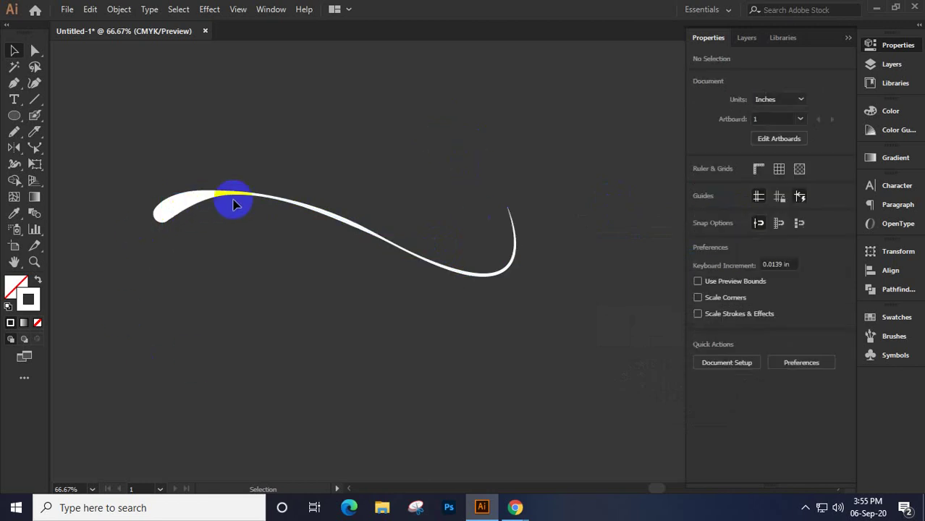
Select the profiled S-shaped curve and delete it
click(359, 225)
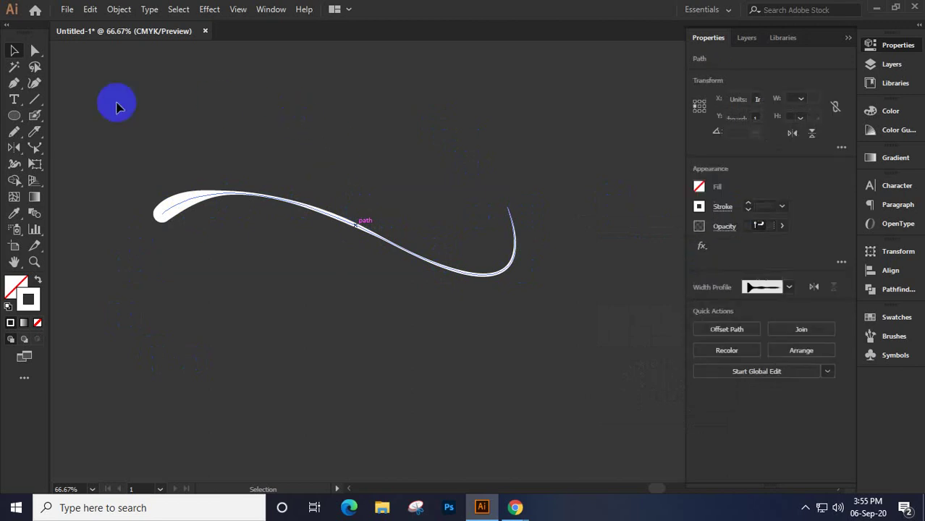
drag(201, 138, 557, 375)
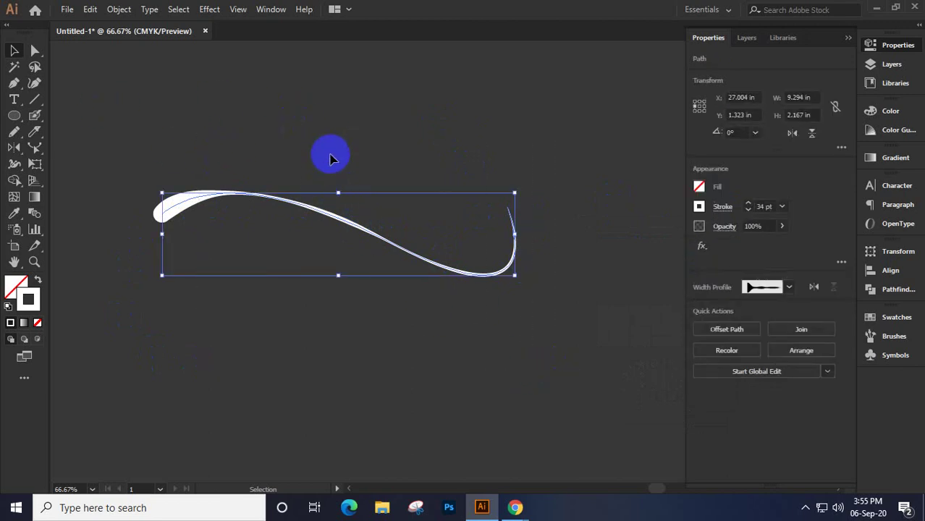
key(Delete)
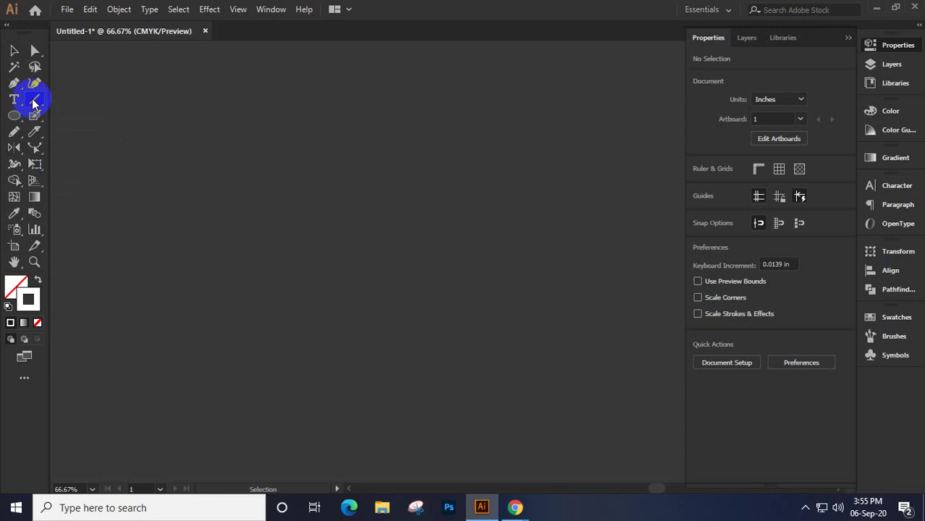
Draw a spiral about 8.86 in wide and 8.66 in high with the Spiral tool
drag(33, 103, 80, 131)
drag(217, 166, 509, 352)
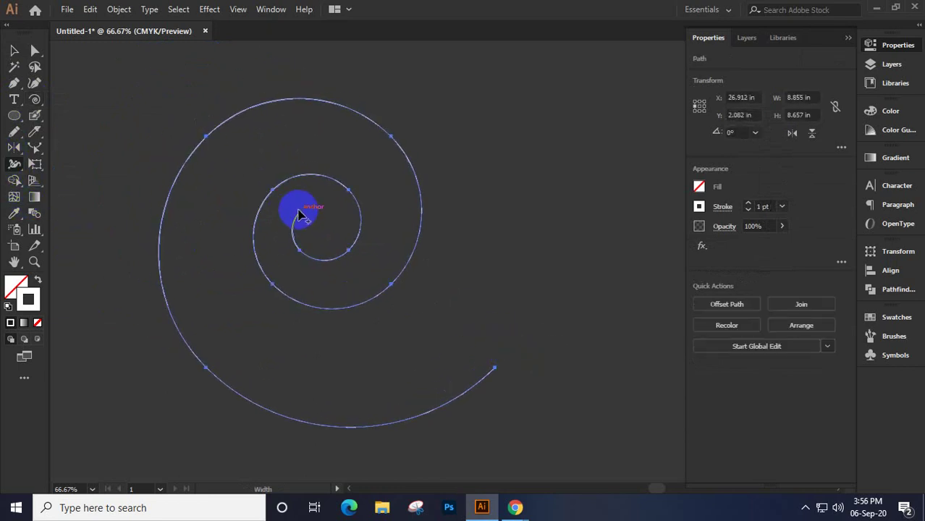
drag(301, 216, 337, 250)
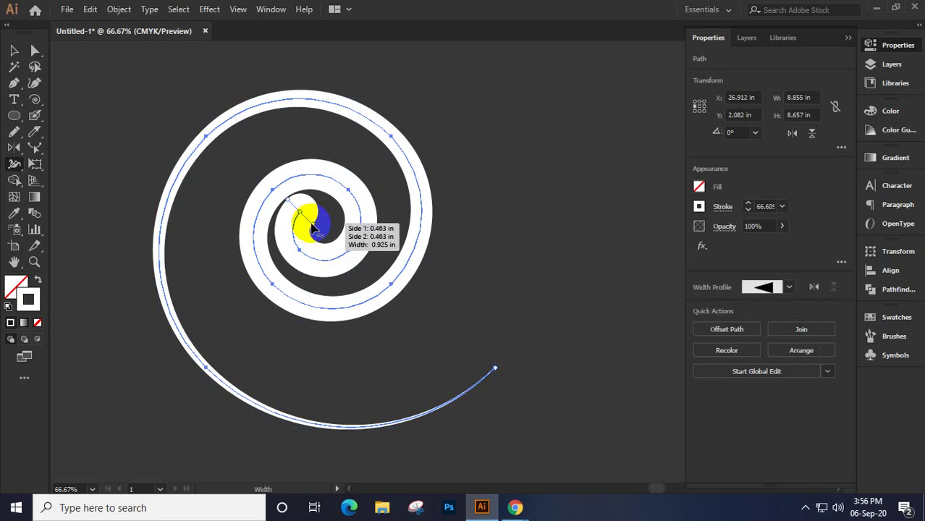
key(ctrl+z)
key(ctrl+z)
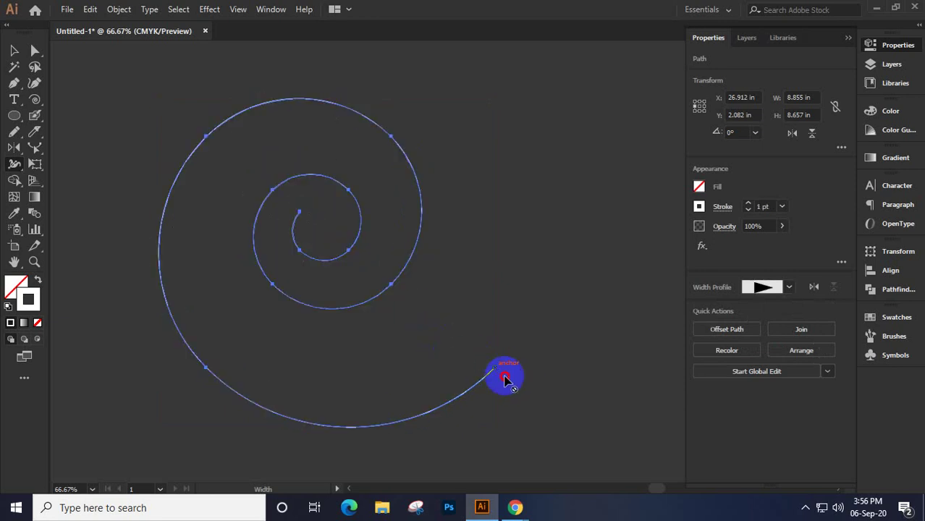
Shape the spiral's outer arm with the Width tool: a wide outer end, a narrow bottom and a lower-left bend about 1.5 in wide
drag(498, 374, 515, 383)
mouse_move(393, 413)
mouse_down()
mouse_move(394, 424)
mouse_move(385, 410)
mouse_up()
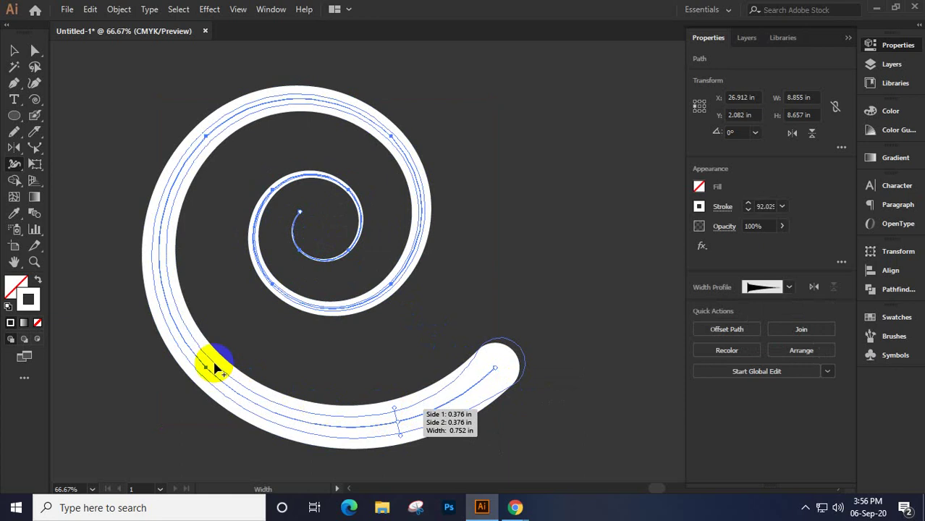
drag(210, 365, 223, 351)
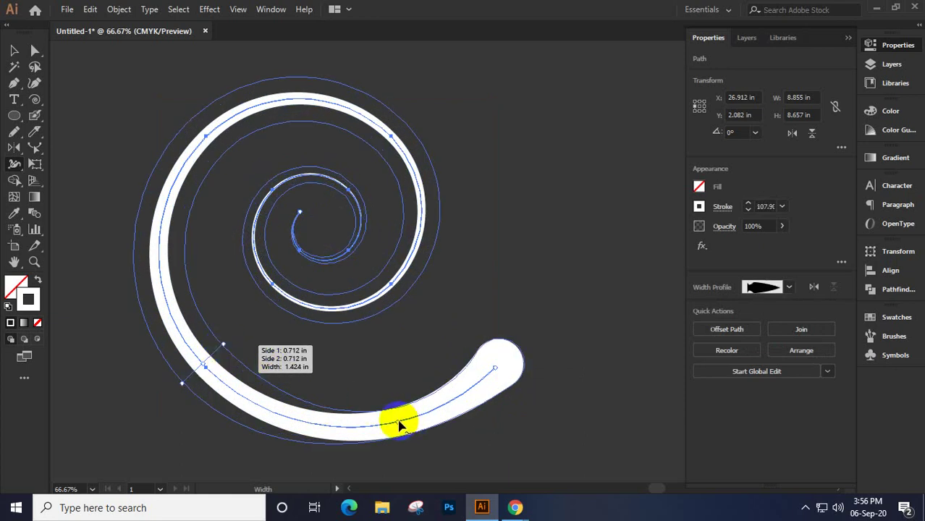
mouse_move(398, 426)
mouse_down()
mouse_move(363, 395)
mouse_move(254, 355)
mouse_move(196, 311)
mouse_up()
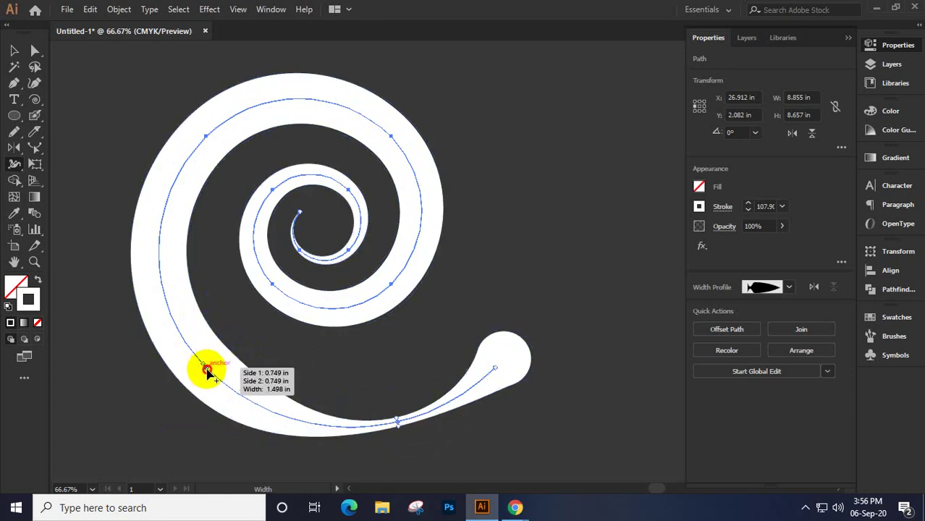
Add alternating wide and narrow width points along the rest of the spiral towards its centre, with the inner bottom about 1.11 in wide
mouse_move(206, 371)
mouse_down()
mouse_move(260, 407)
mouse_move(206, 372)
mouse_move(227, 372)
mouse_move(223, 362)
mouse_move(205, 367)
mouse_move(276, 411)
mouse_move(205, 323)
mouse_move(186, 330)
mouse_up()
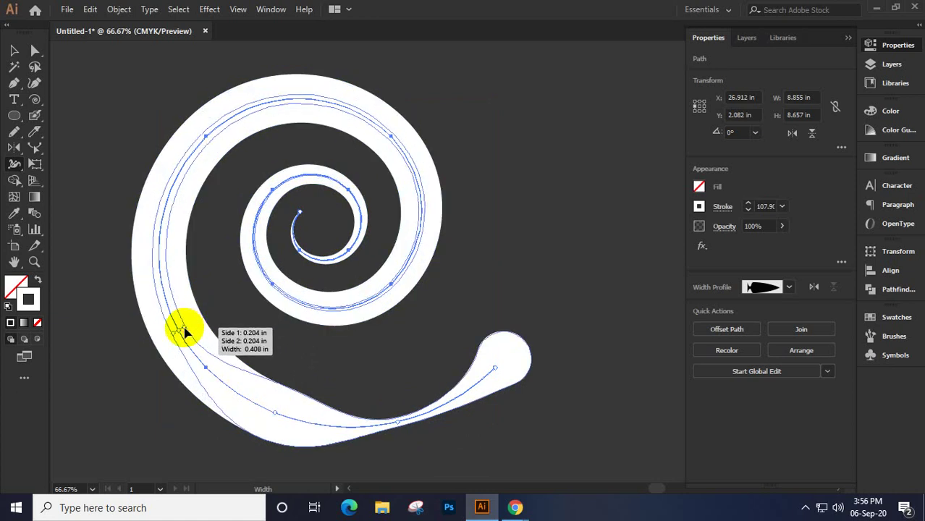
mouse_move(214, 127)
mouse_down()
mouse_move(224, 132)
mouse_move(243, 120)
mouse_move(248, 133)
mouse_up()
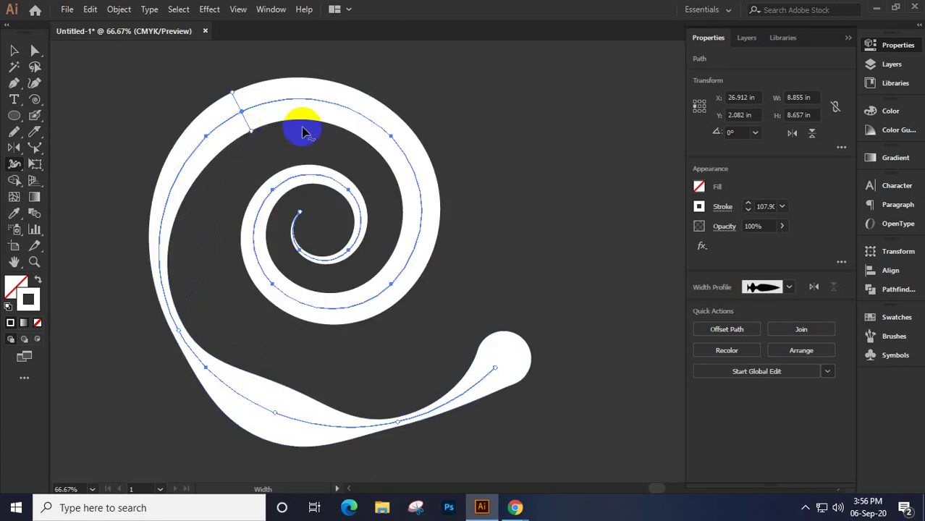
drag(399, 148, 402, 149)
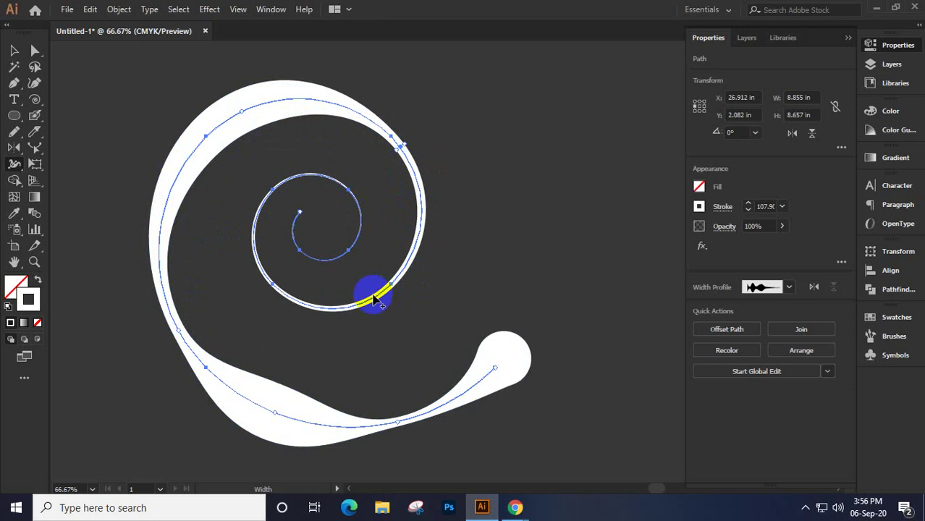
drag(373, 299, 382, 327)
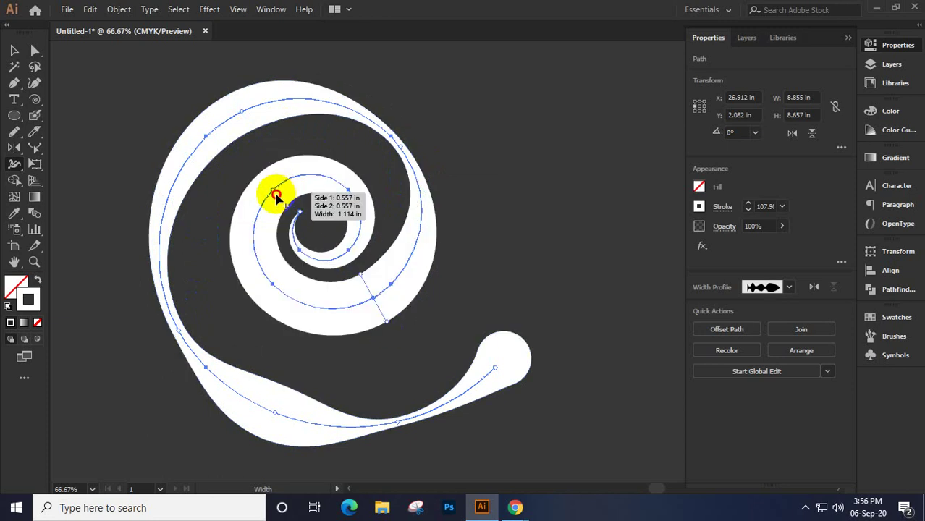
drag(276, 196, 274, 196)
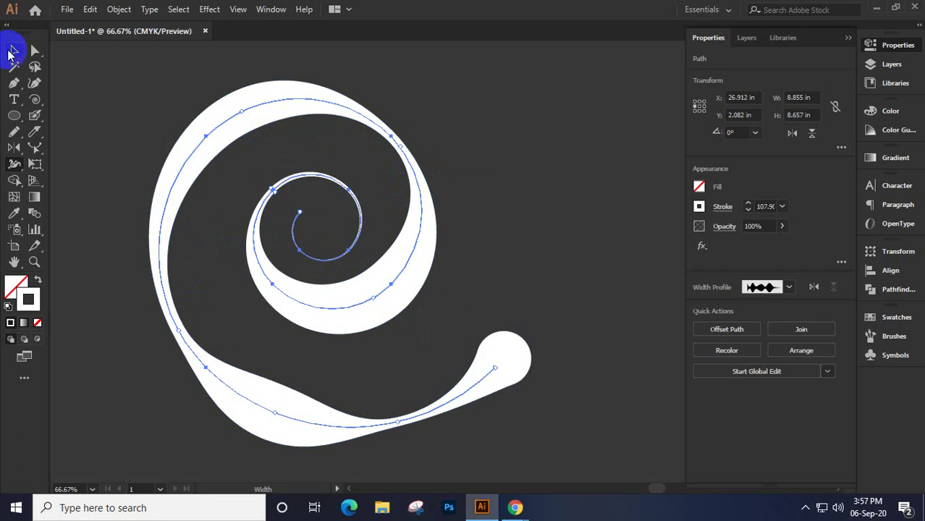
Reselect the spiral and move it up and right to about X 27.794 in, Y 1.361 in
click(13, 52)
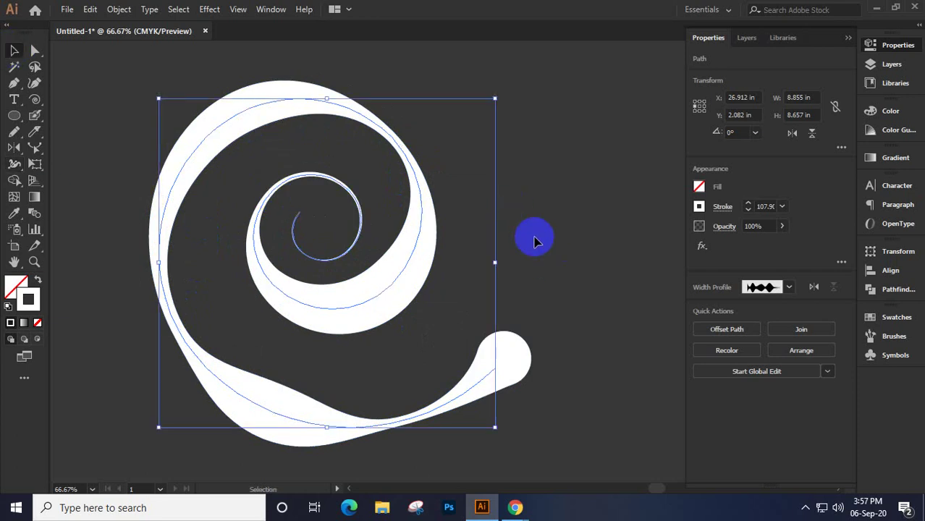
click(196, 191)
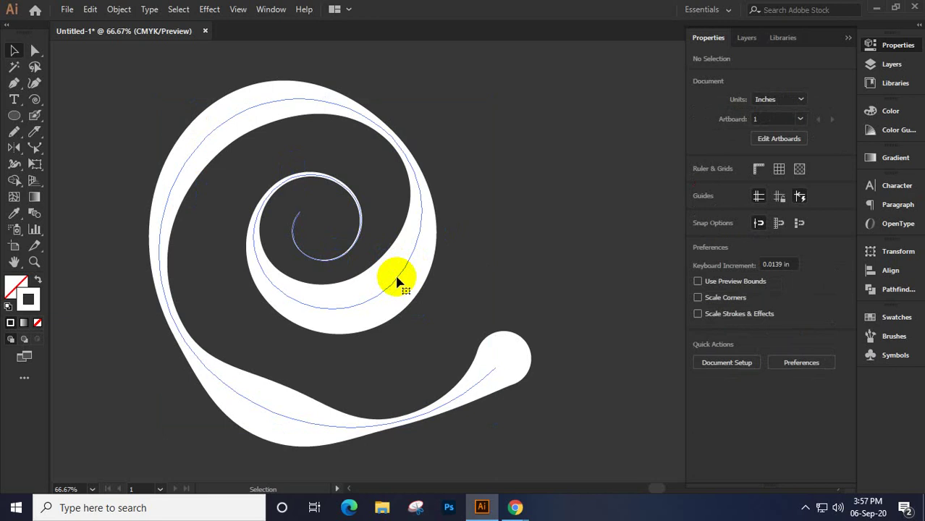
key(ctrl+a)
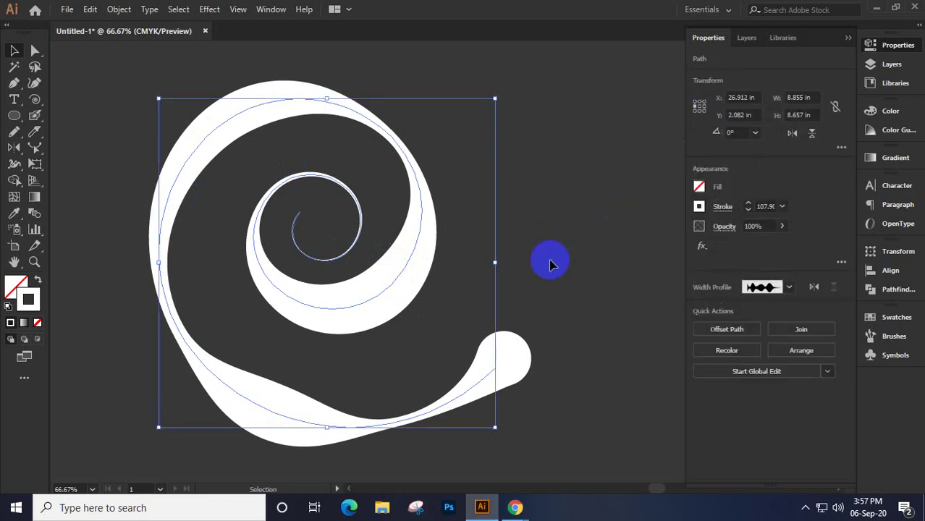
click(792, 288)
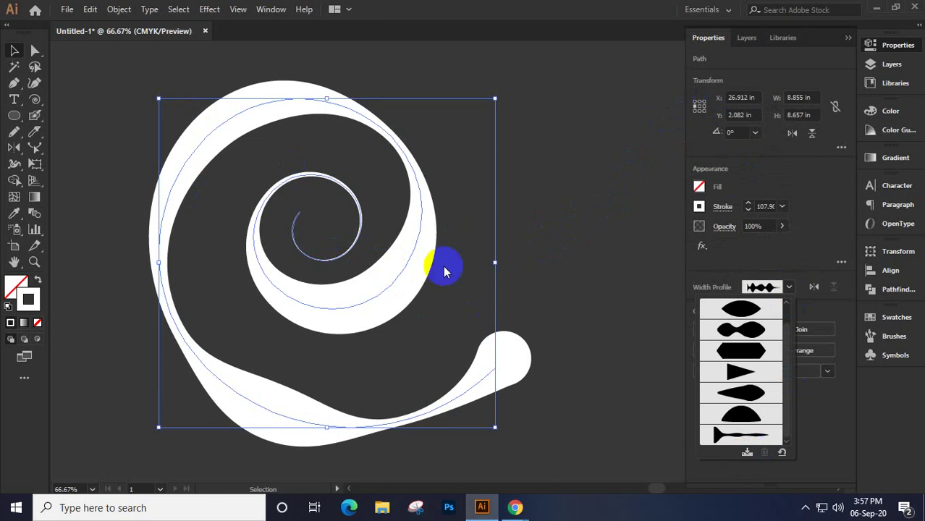
click(396, 263)
drag(415, 288, 449, 261)
Save the spiral's stroke shape as a new variable width profile under the default name
click(789, 289)
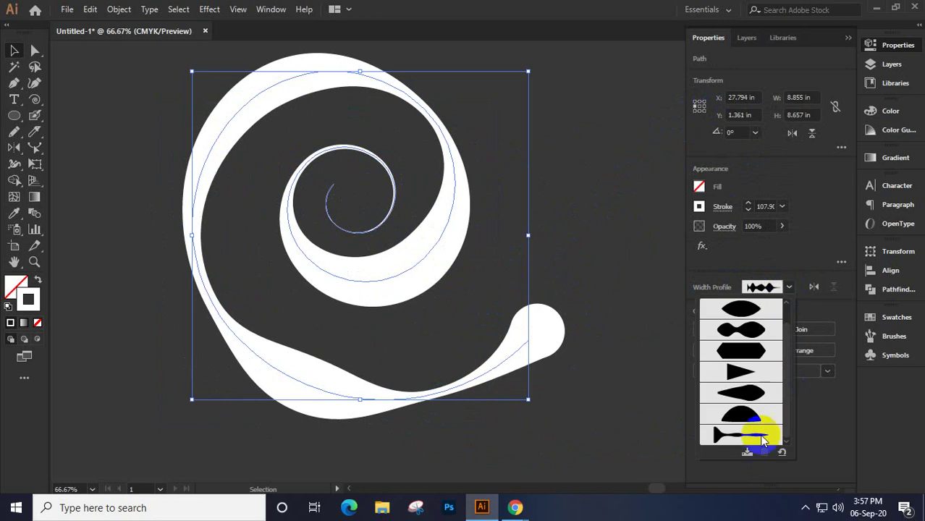
click(746, 452)
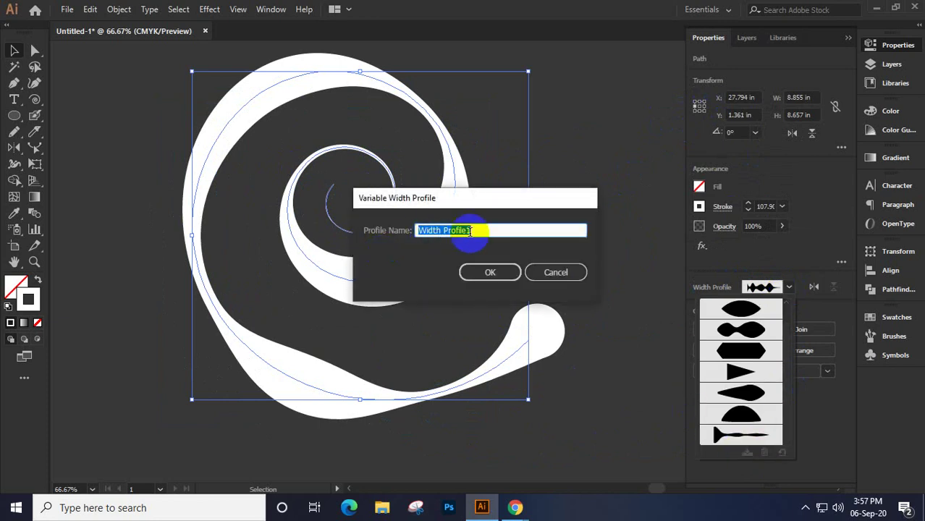
click(479, 272)
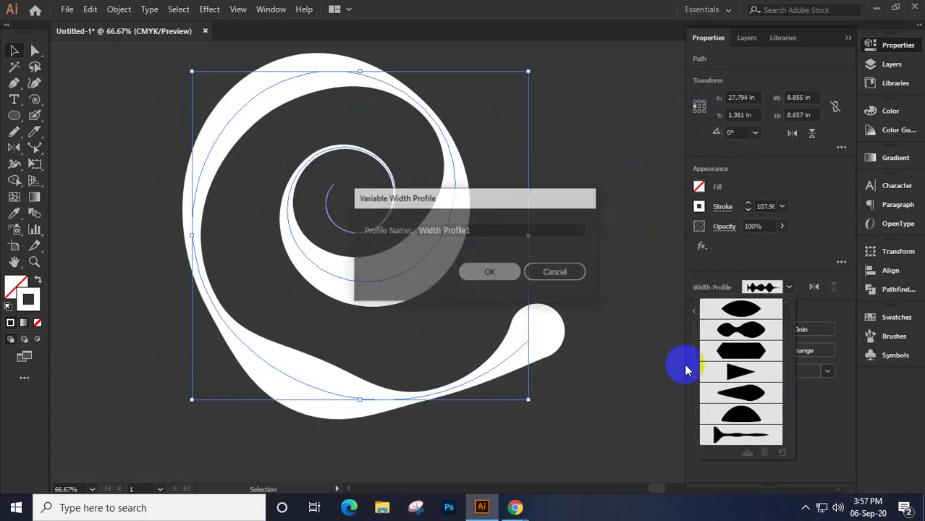
click(787, 288)
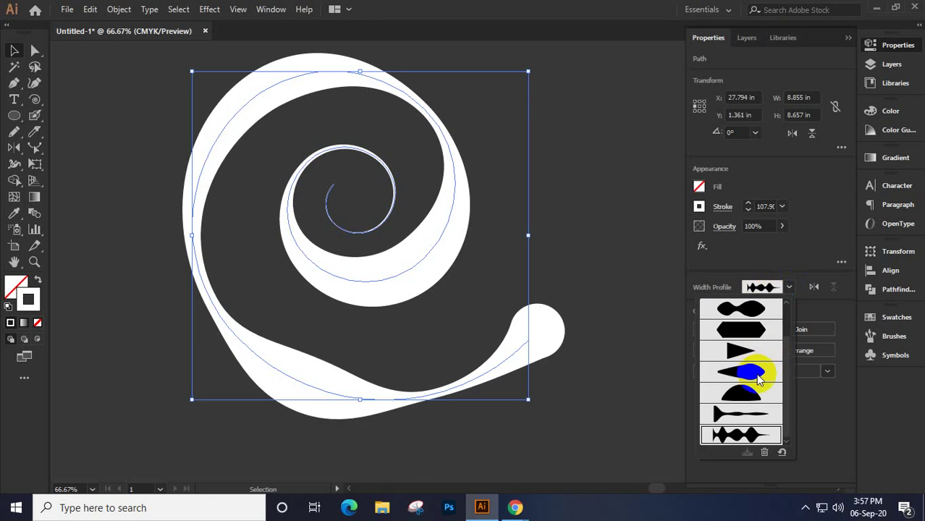
click(790, 286)
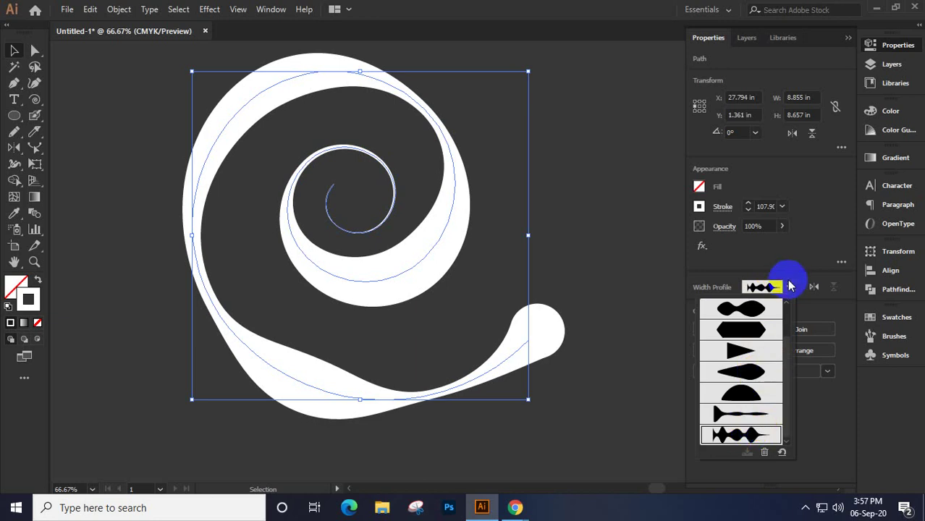
Create a new Art Brush from the spiral with the default options, and delete the spiral from the canvas
click(897, 336)
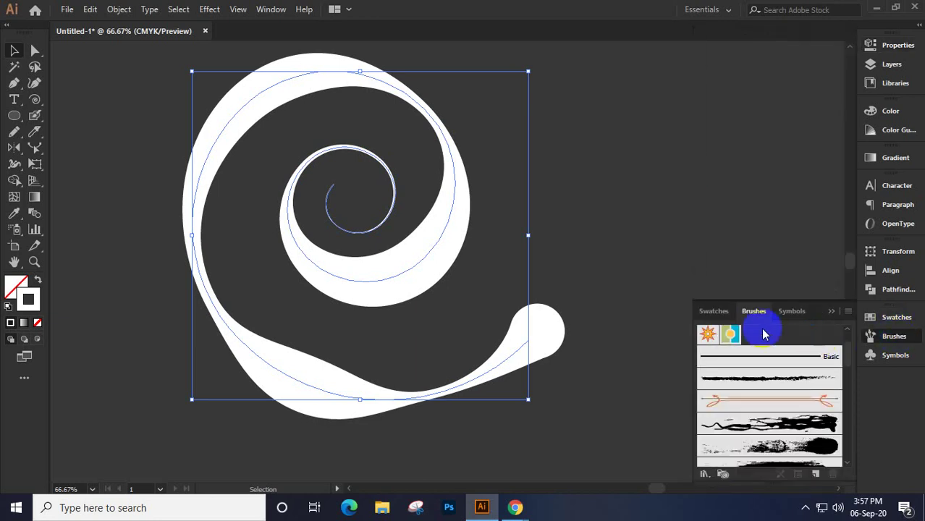
mouse_move(439, 241)
mouse_down()
mouse_move(516, 295)
mouse_move(759, 367)
mouse_move(783, 353)
mouse_move(781, 337)
mouse_up()
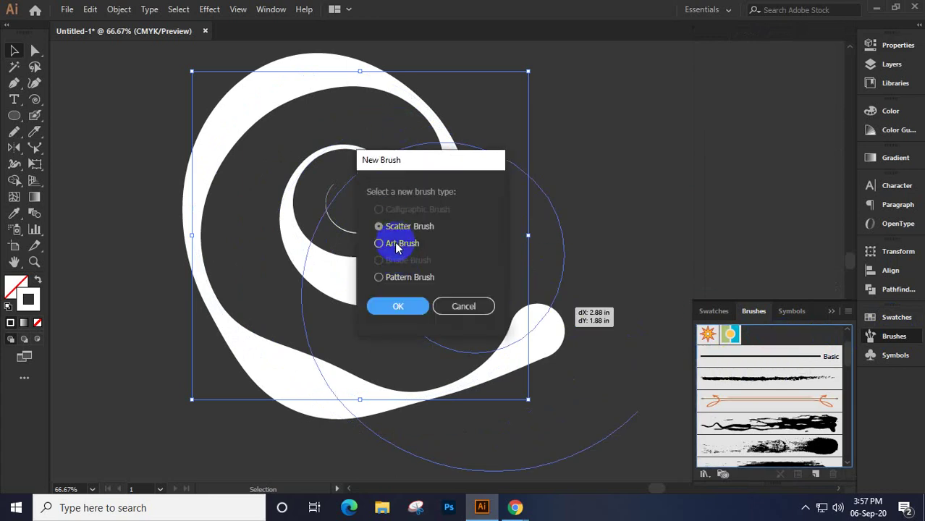
click(410, 304)
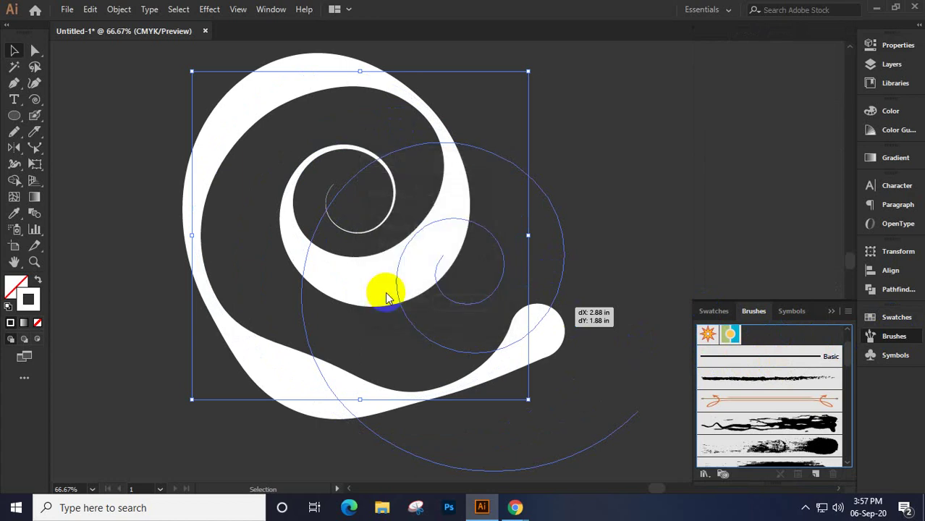
click(556, 311)
click(769, 322)
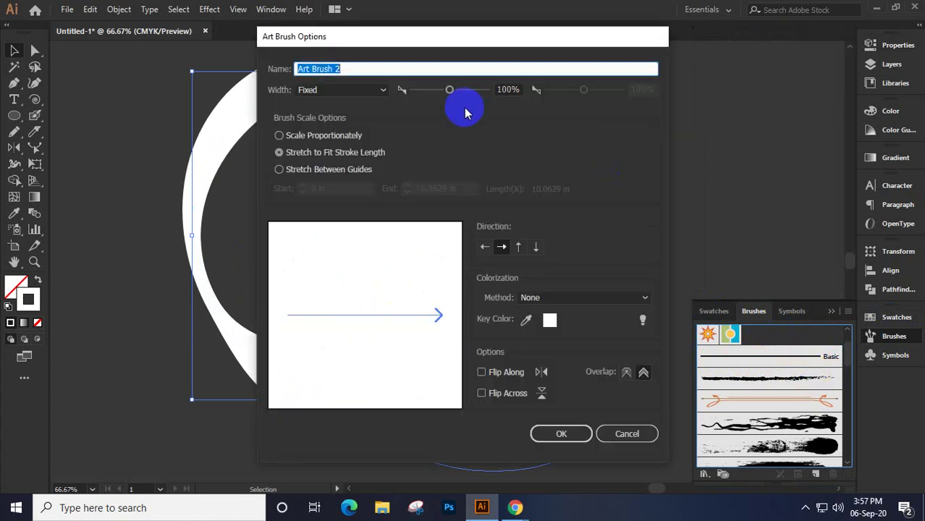
click(554, 431)
mouse_move(420, 124)
mouse_down()
mouse_move(519, 190)
mouse_move(603, 134)
mouse_up()
drag(576, 168, 303, 362)
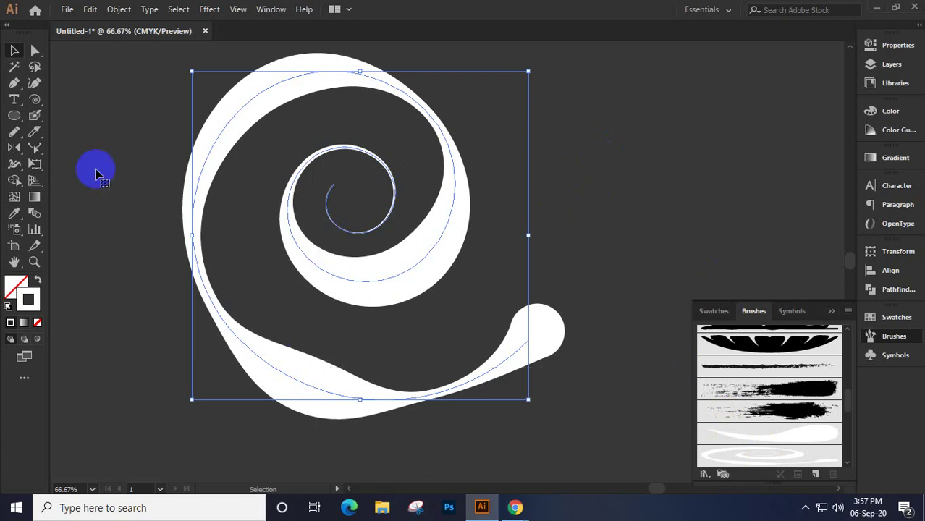
key(Delete)
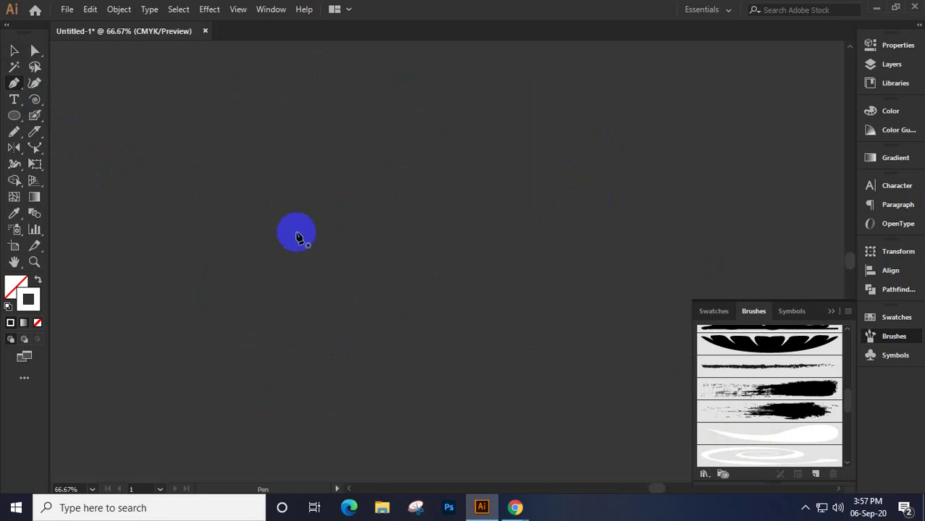
Draw an open, vase-like wavy path about 7.36 in wide and 8.54 in high with the Pen tool
key(ctrl+minus)
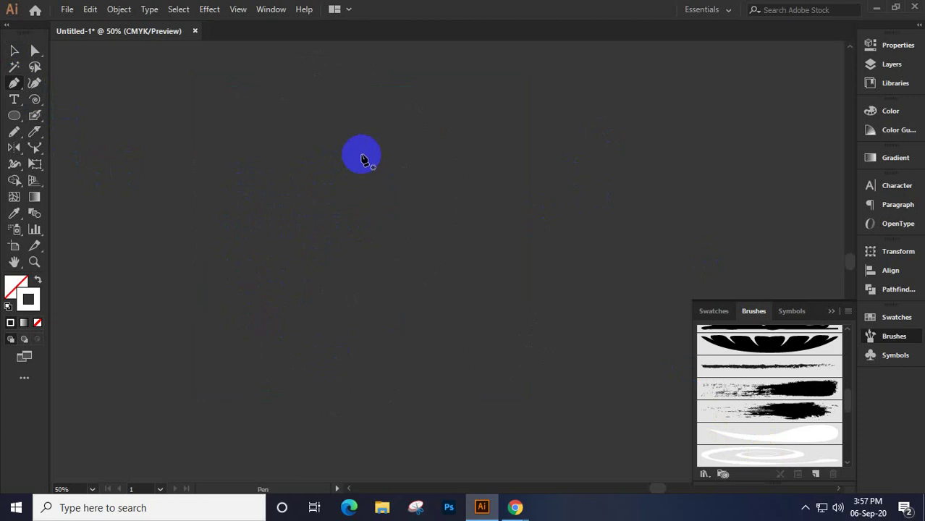
click(391, 113)
drag(304, 149, 294, 196)
drag(319, 236, 319, 277)
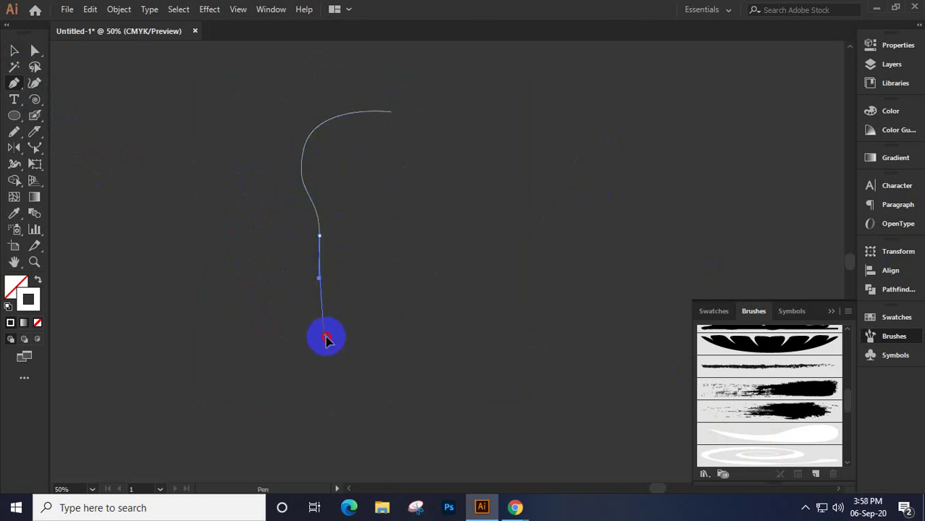
drag(325, 335, 363, 355)
drag(485, 300, 459, 233)
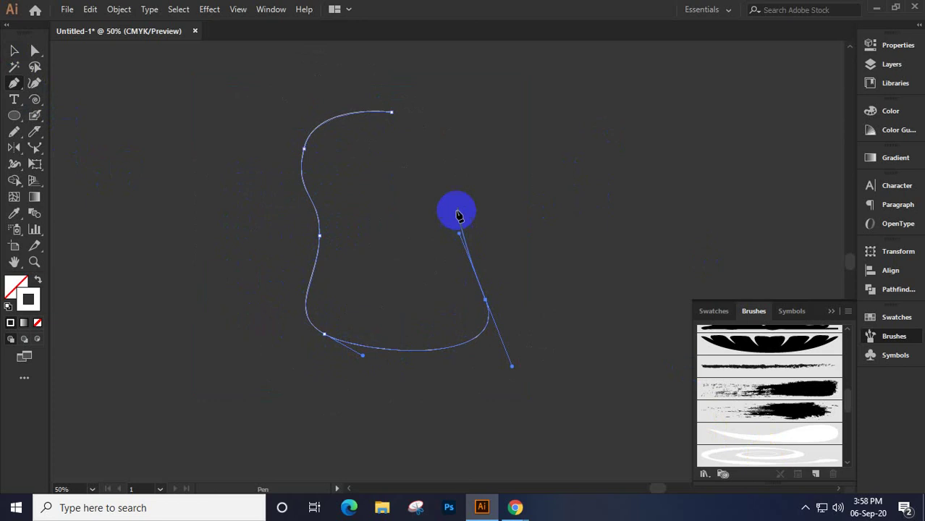
drag(466, 189, 505, 157)
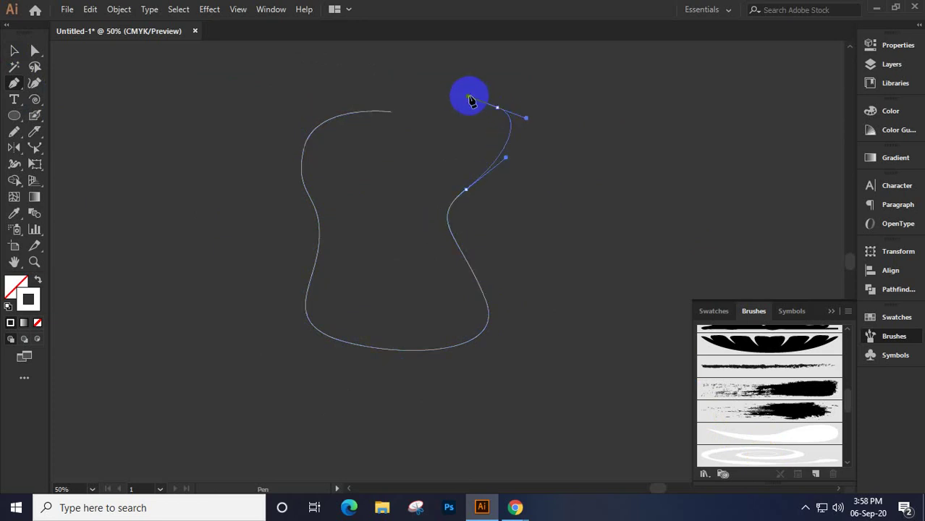
click(14, 50)
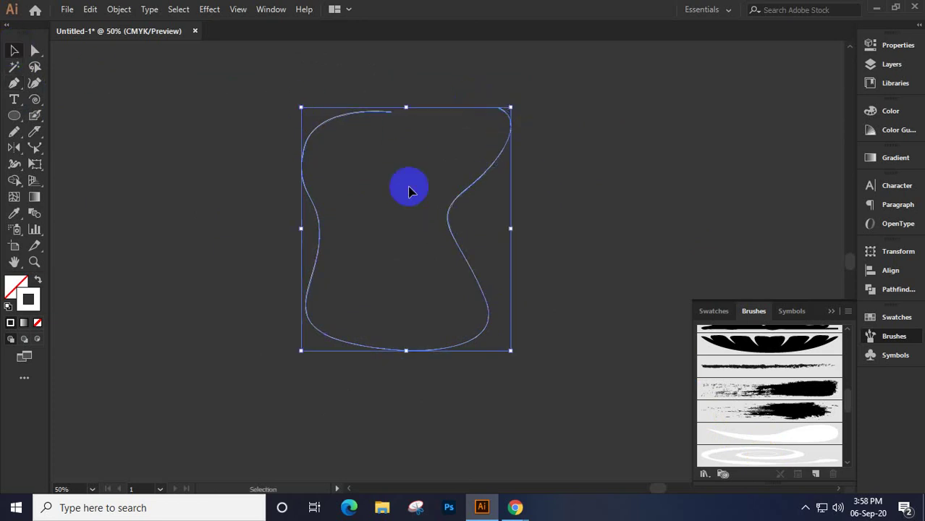
Try the spiral art brush on the wavy path and remove it again
click(767, 469)
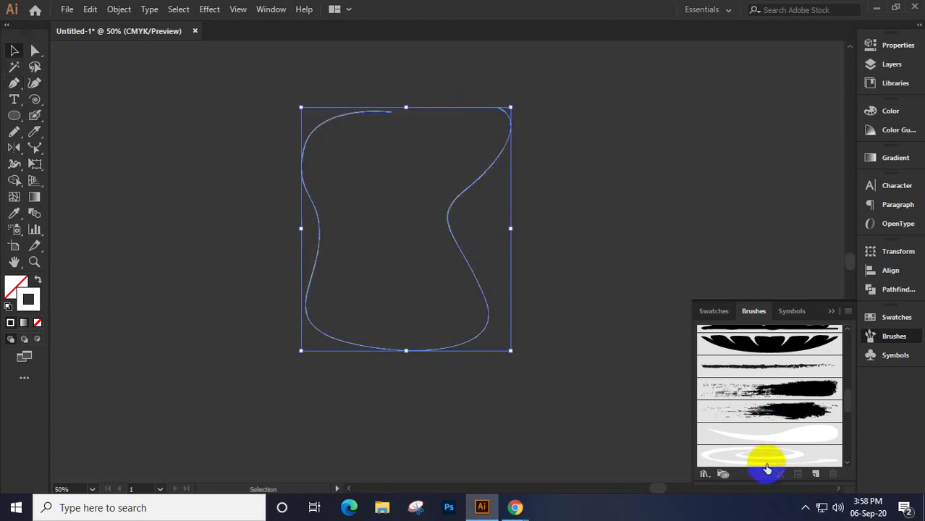
click(766, 456)
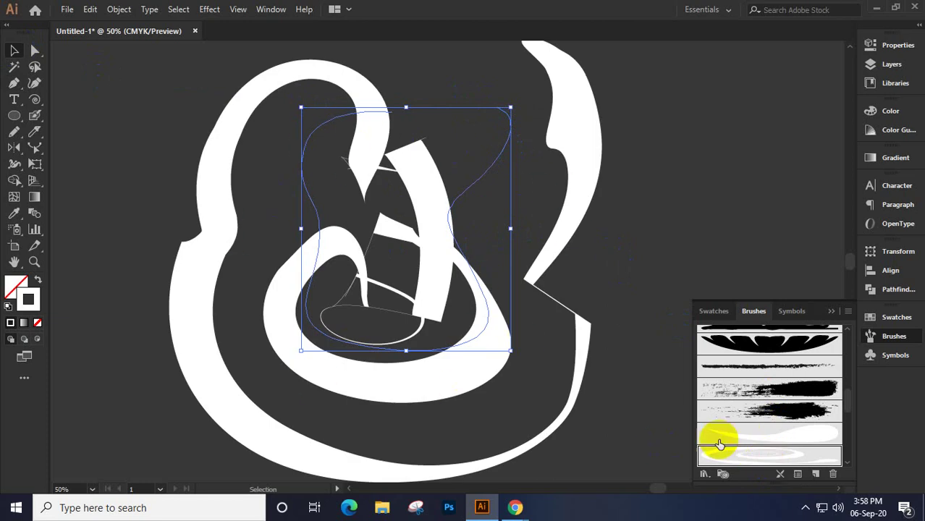
click(764, 427)
click(760, 366)
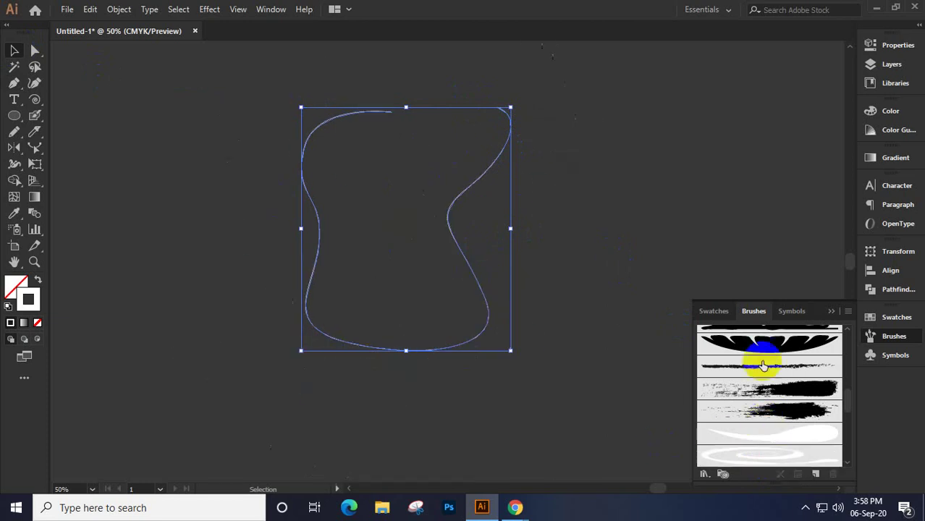
Apply the last saved wavy variable width profile to the vase-like path and set its stroke weight to 31 pt
click(895, 49)
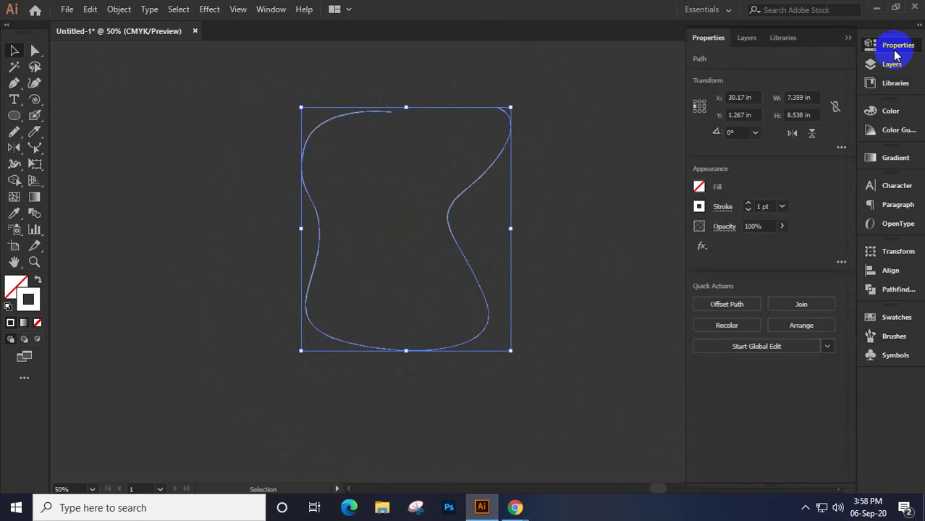
click(722, 207)
click(684, 418)
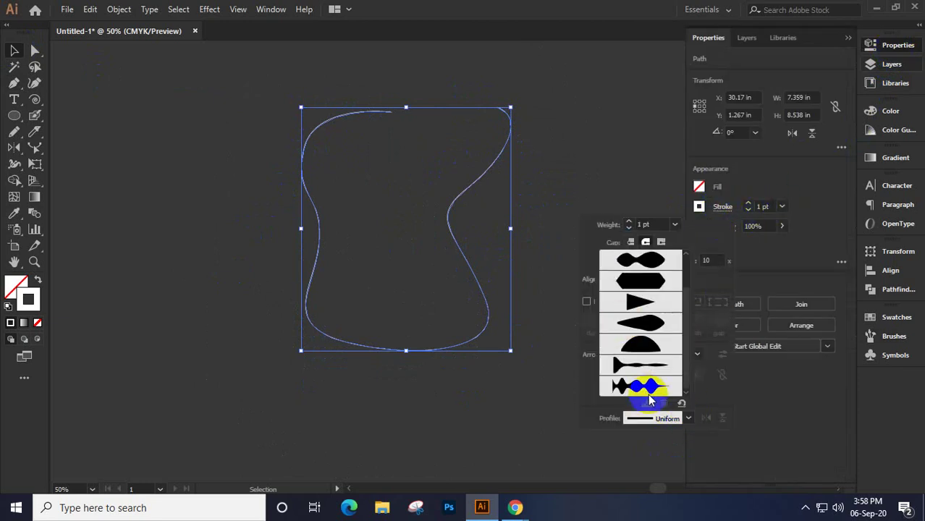
click(642, 385)
click(654, 226)
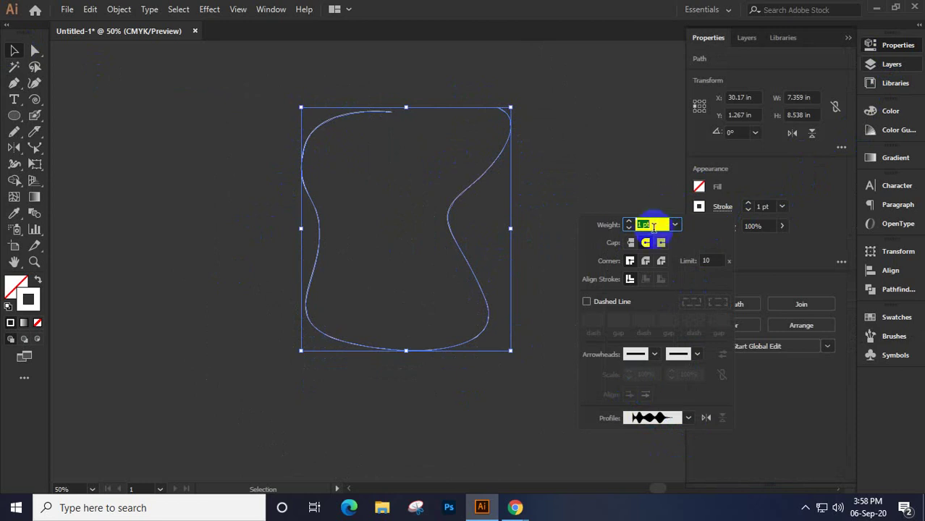
scroll(650, 224, up, 16)
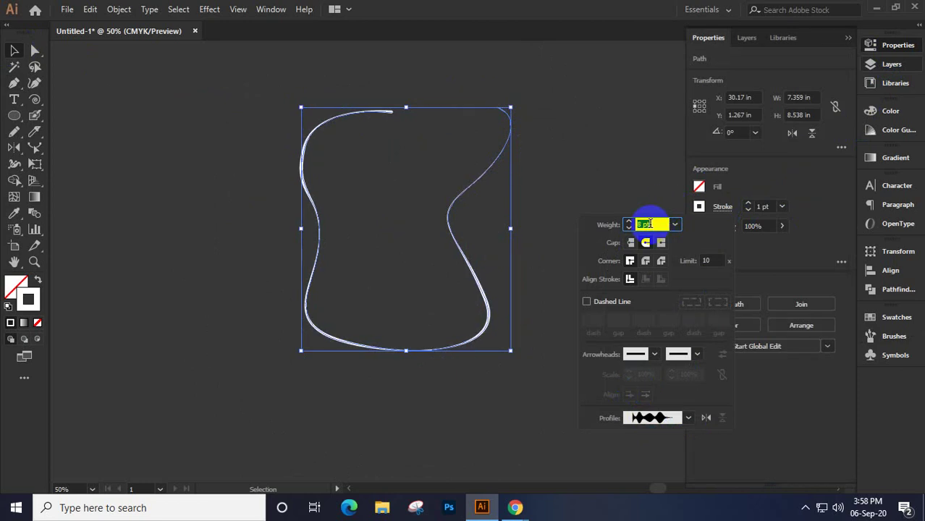
scroll(650, 224, up, 9)
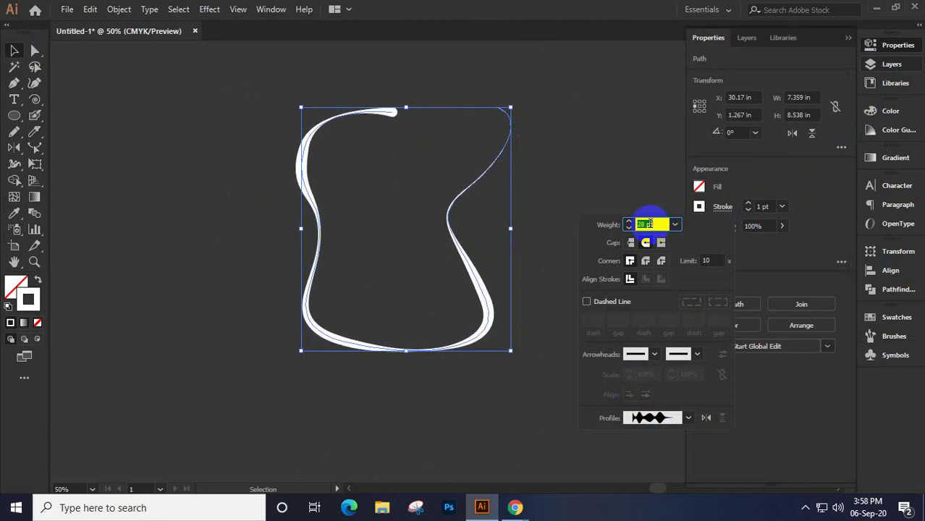
scroll(650, 225, up, 2)
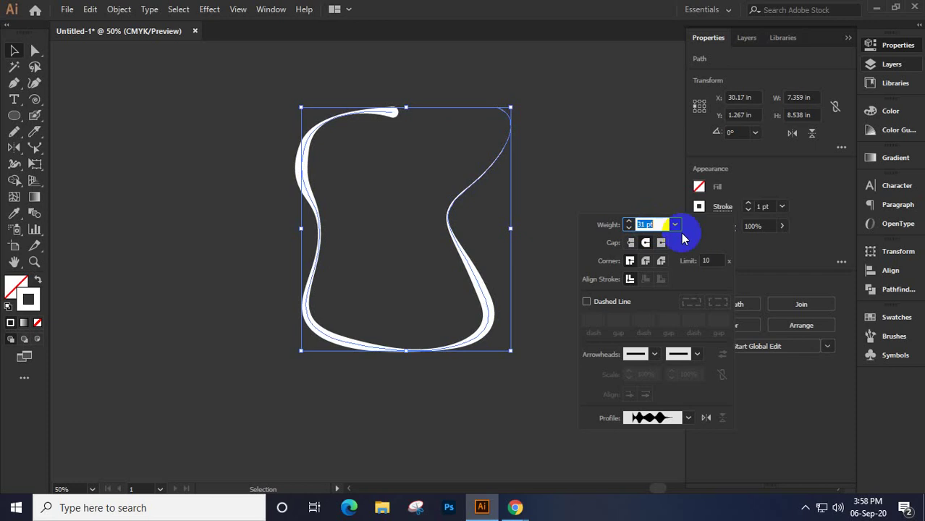
click(848, 38)
click(606, 189)
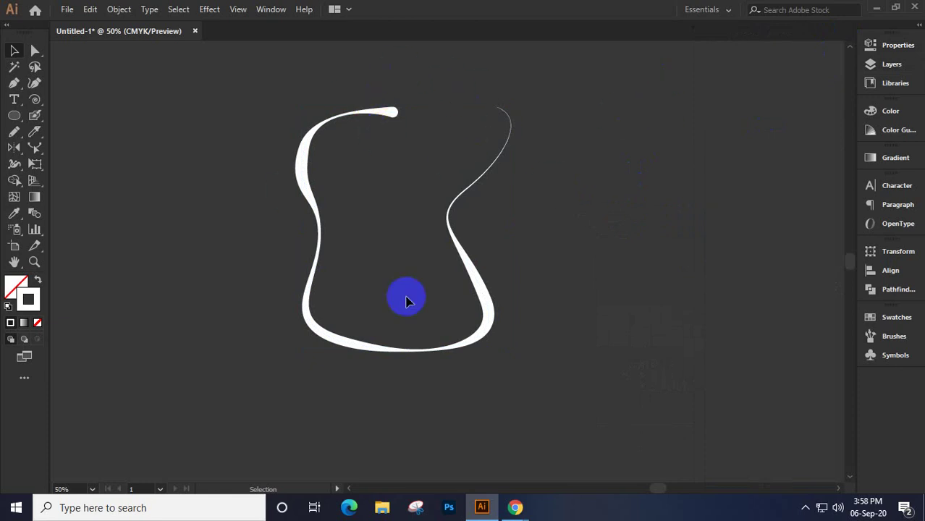
Delete the vase-like path from the canvas and bring up the set of tools grouped with the Width tool
click(388, 110)
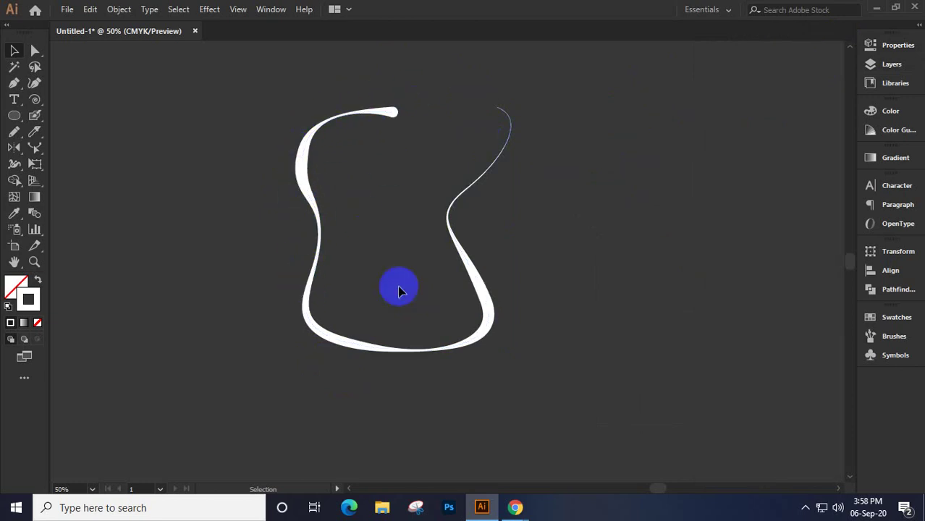
drag(240, 86, 533, 364)
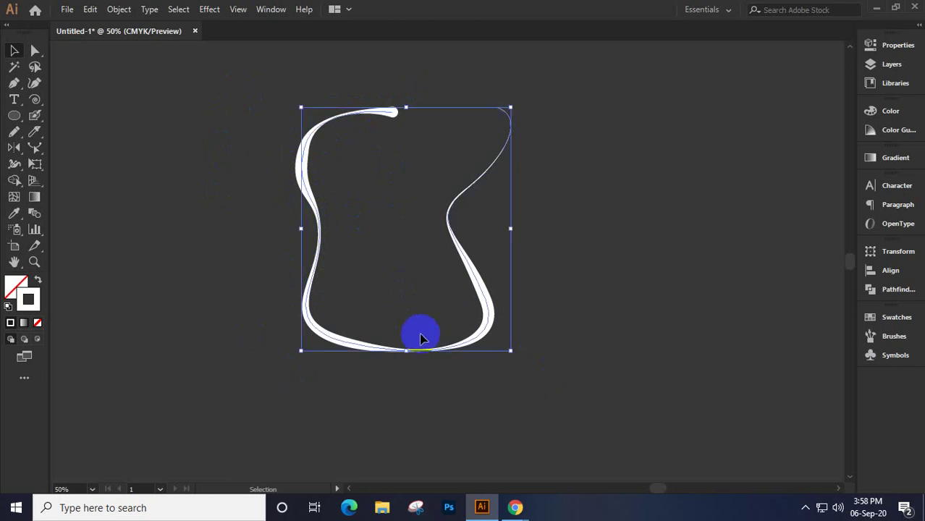
key(Delete)
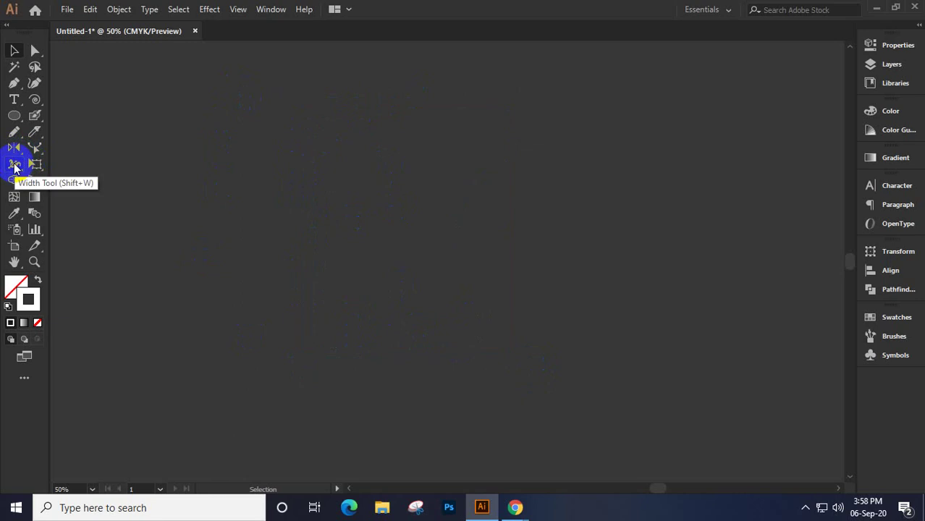
click(14, 165)
click(14, 165)
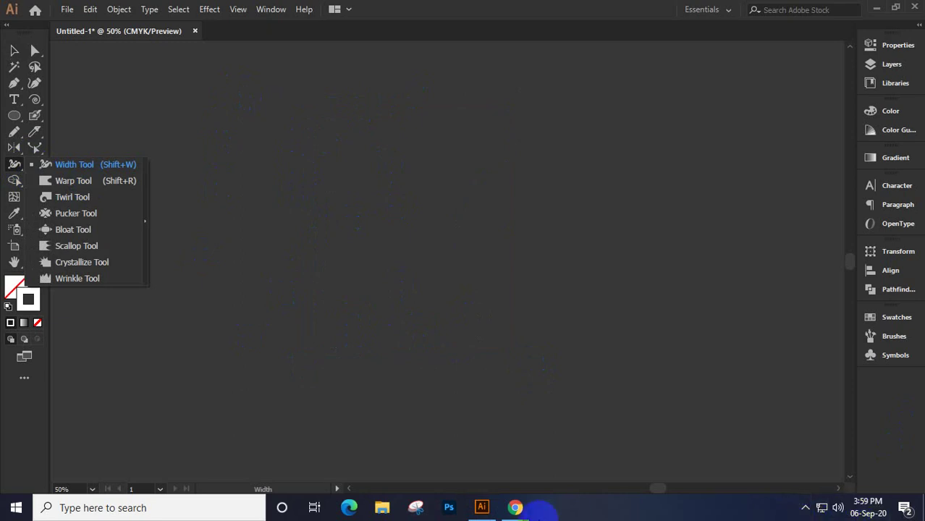
Switch to the Google Meet call in Chrome and show the hidden system tray icons
mouse_move(515, 508)
click(419, 438)
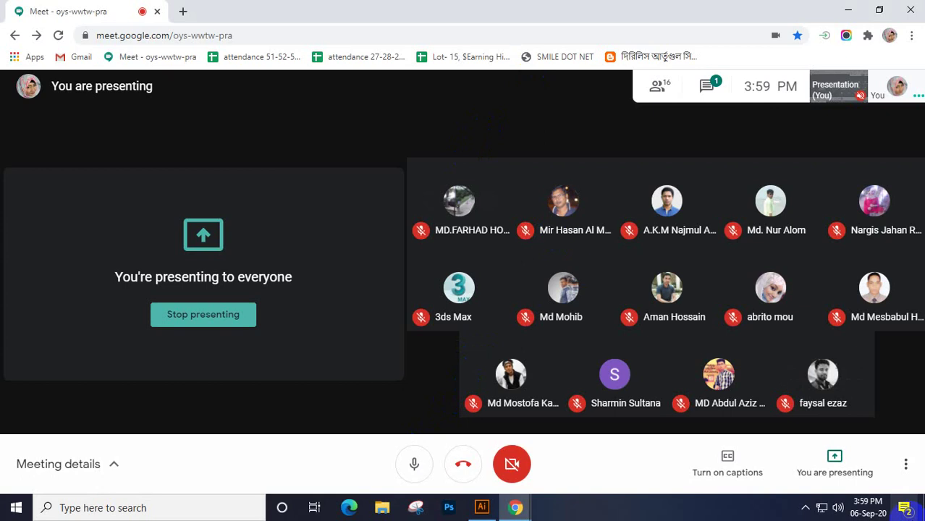
click(805, 508)
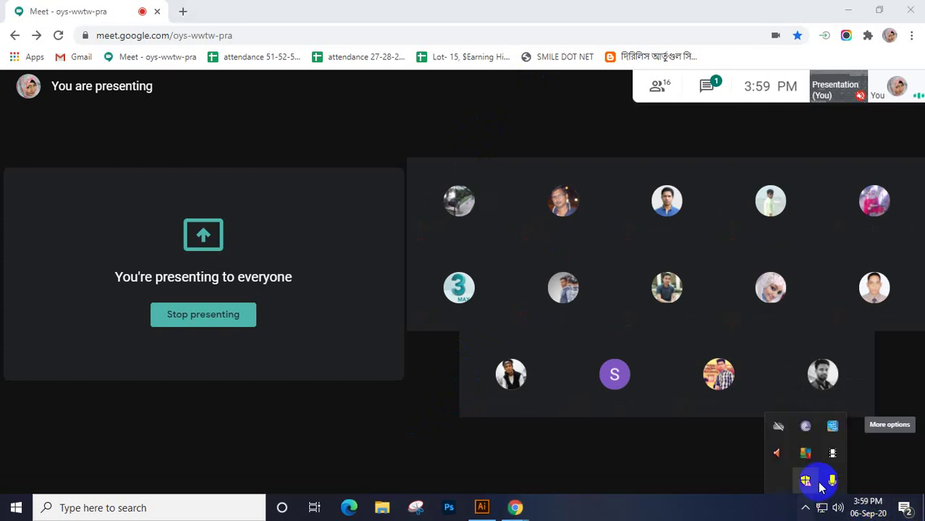